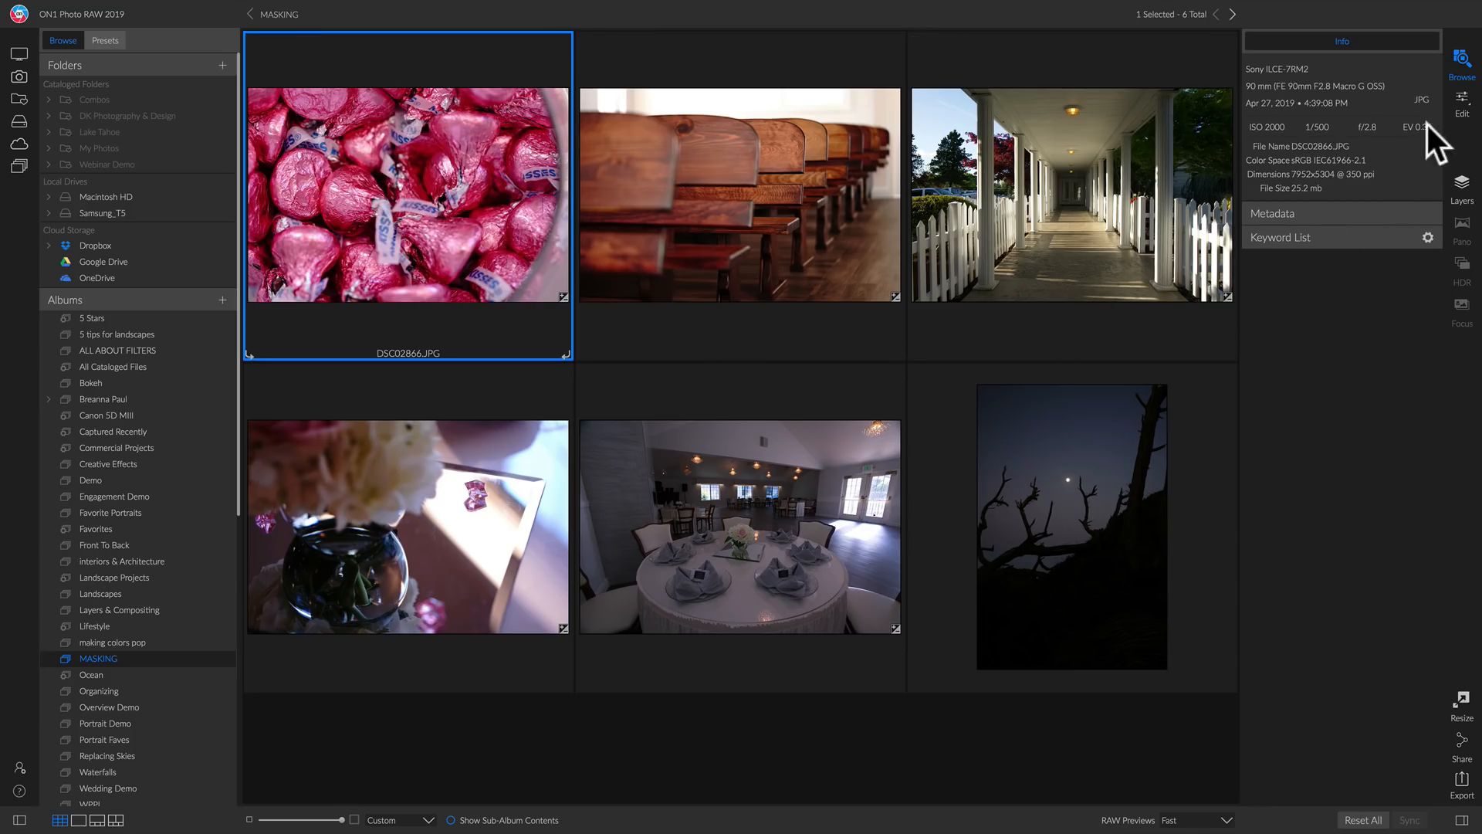
# Open the foil-wrapped candy photo for editing and add a Dynamic Contrast filter with the Surreal style.
pyautogui.click(1461, 102)
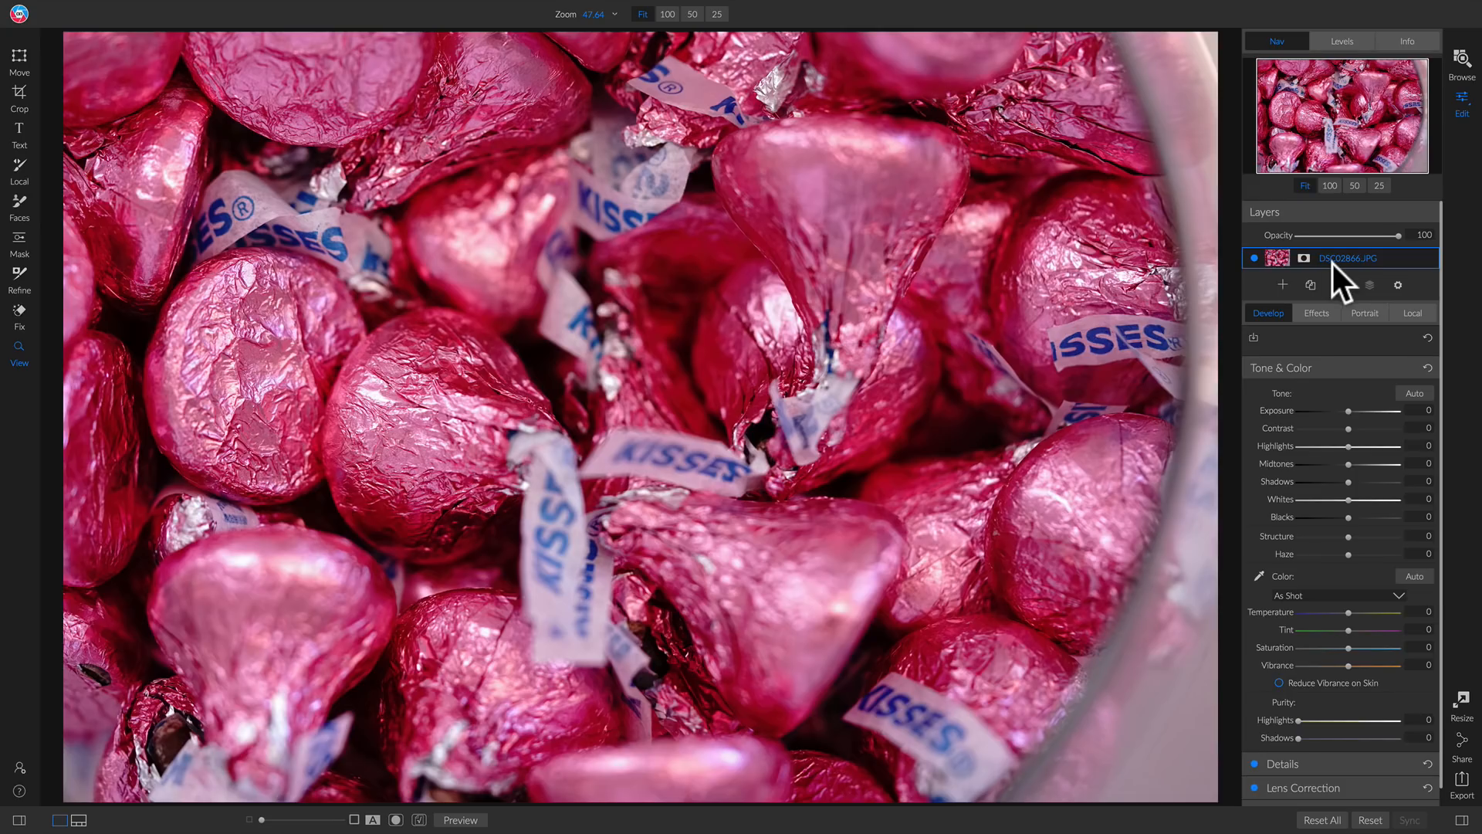
pyautogui.click(1321, 308)
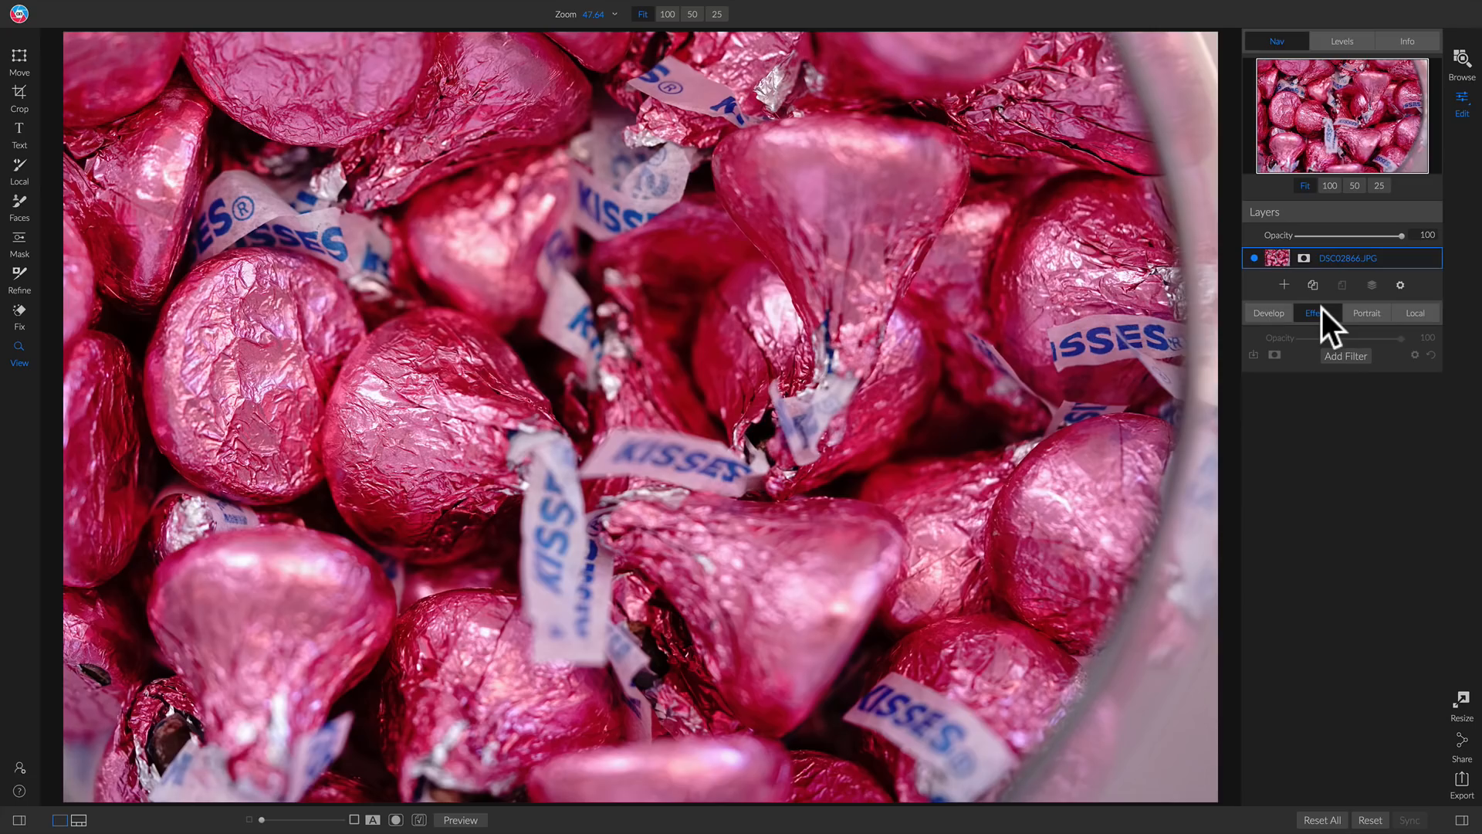
pyautogui.click(1337, 354)
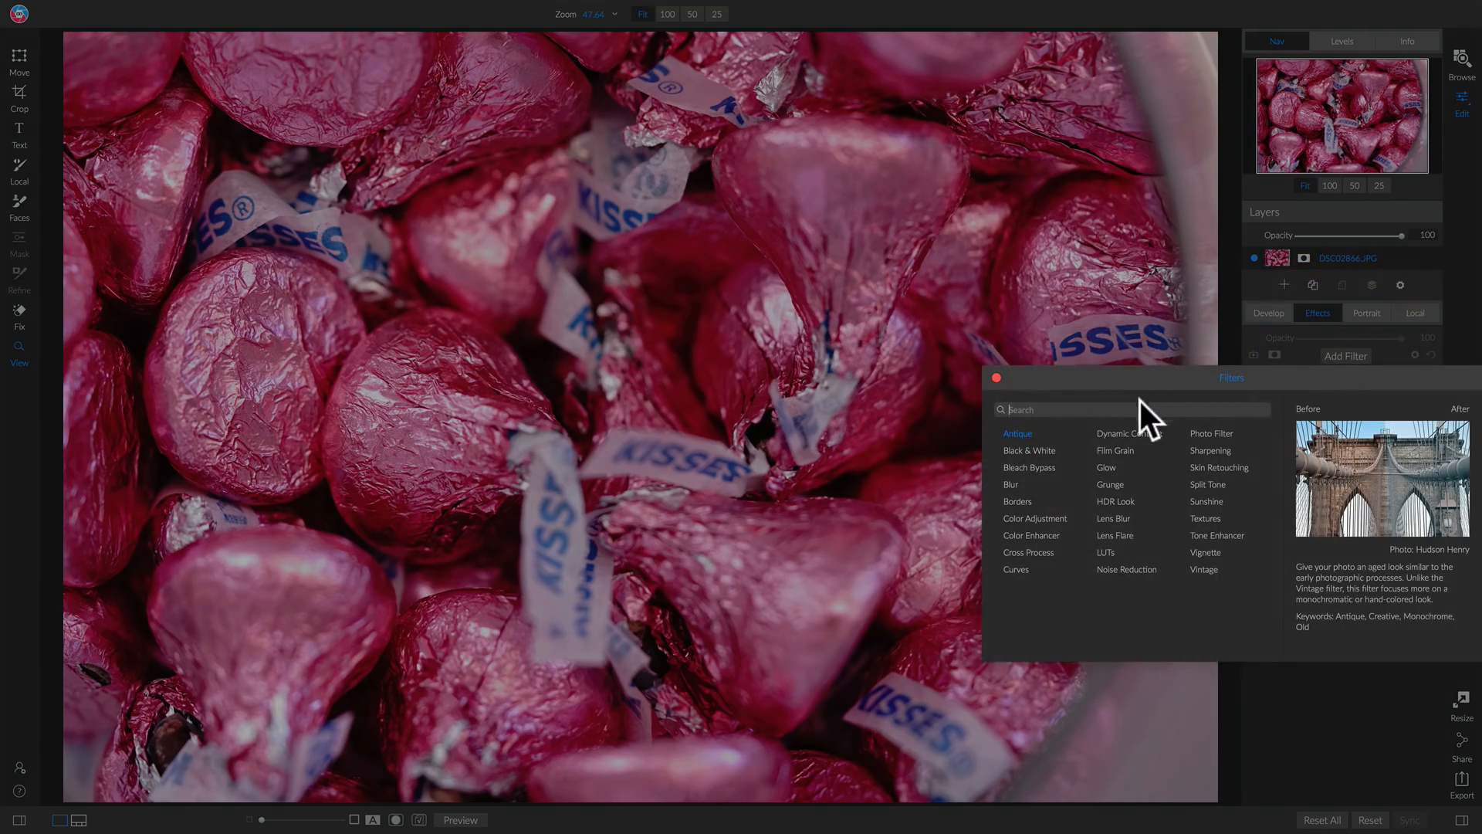
pyautogui.click(1129, 431)
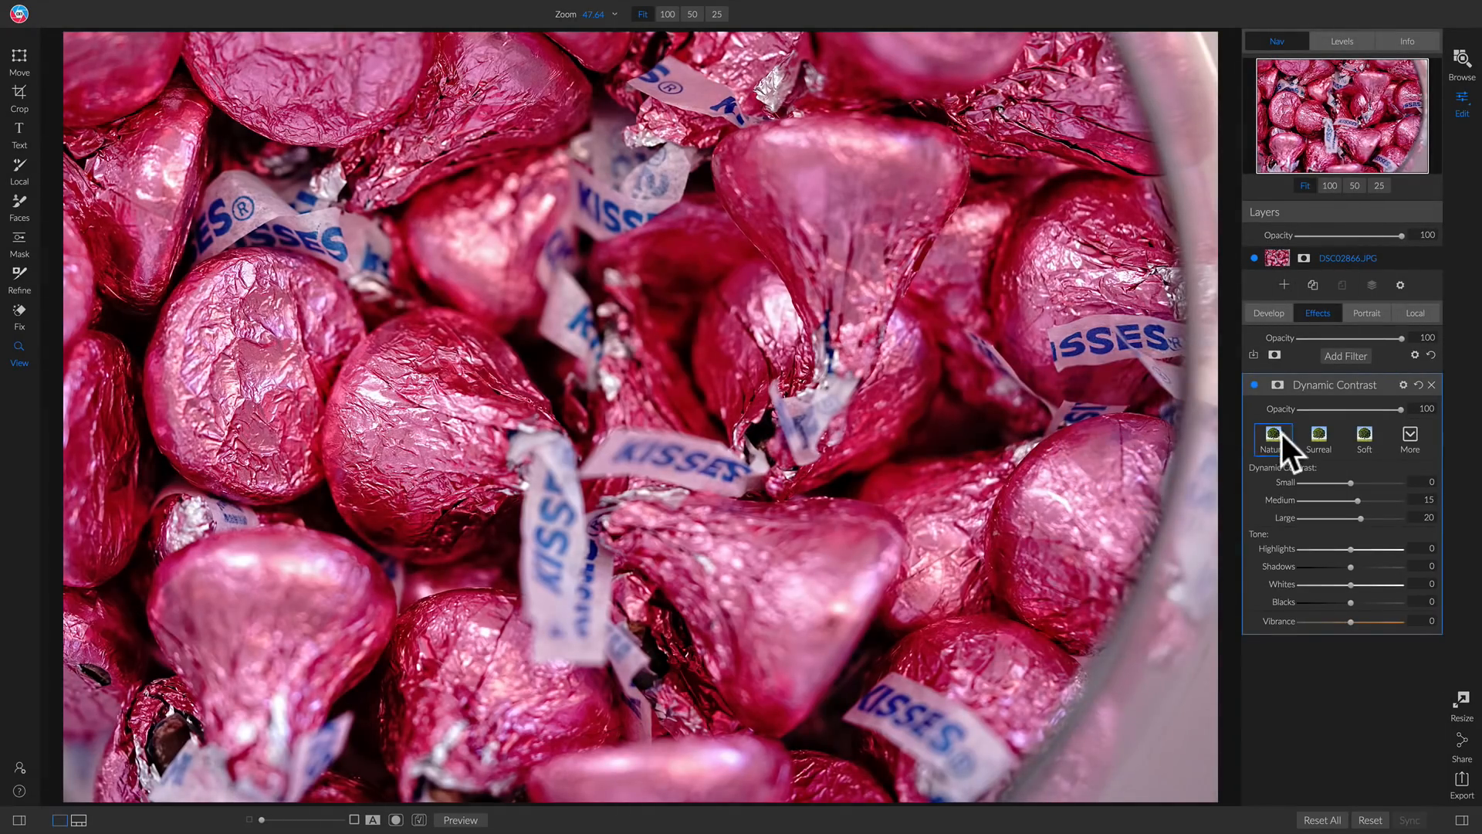
pyautogui.click(1317, 434)
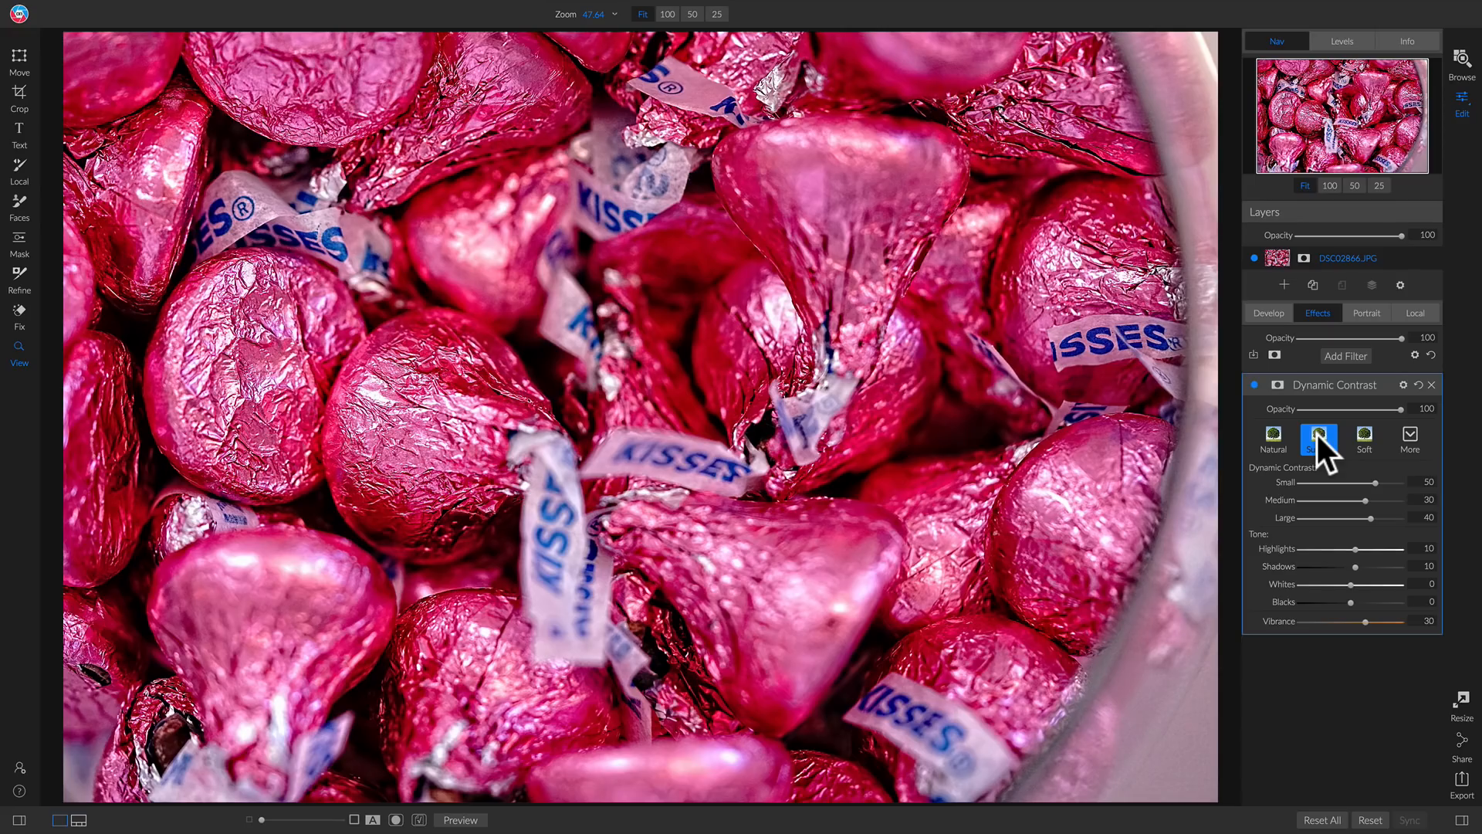
# Open the Dynamic Contrast filter's mask controls and check its mask in the mask view.
pyautogui.click(1277, 385)
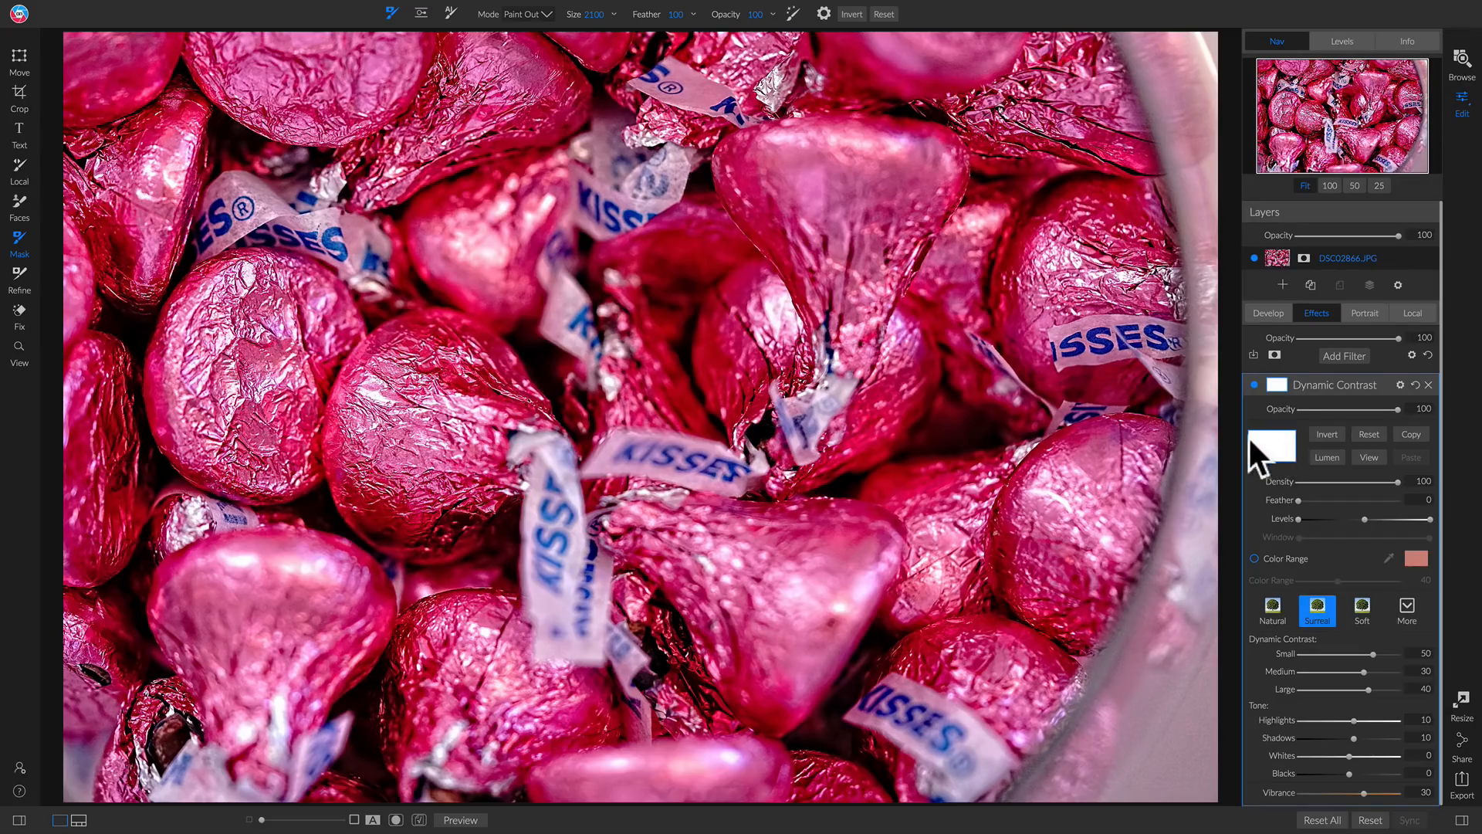
pyautogui.click(1369, 454)
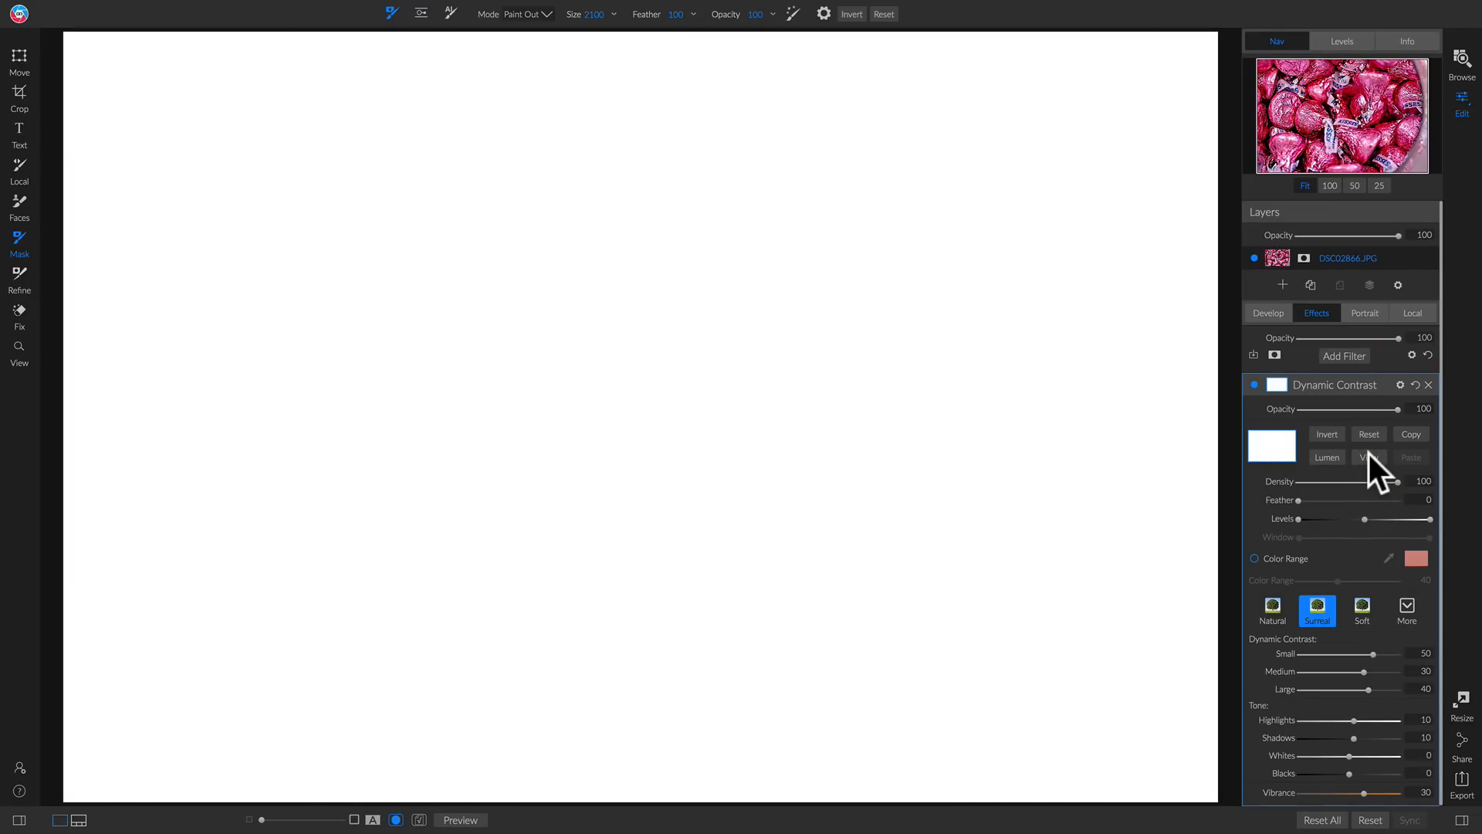
pyautogui.click(1368, 454)
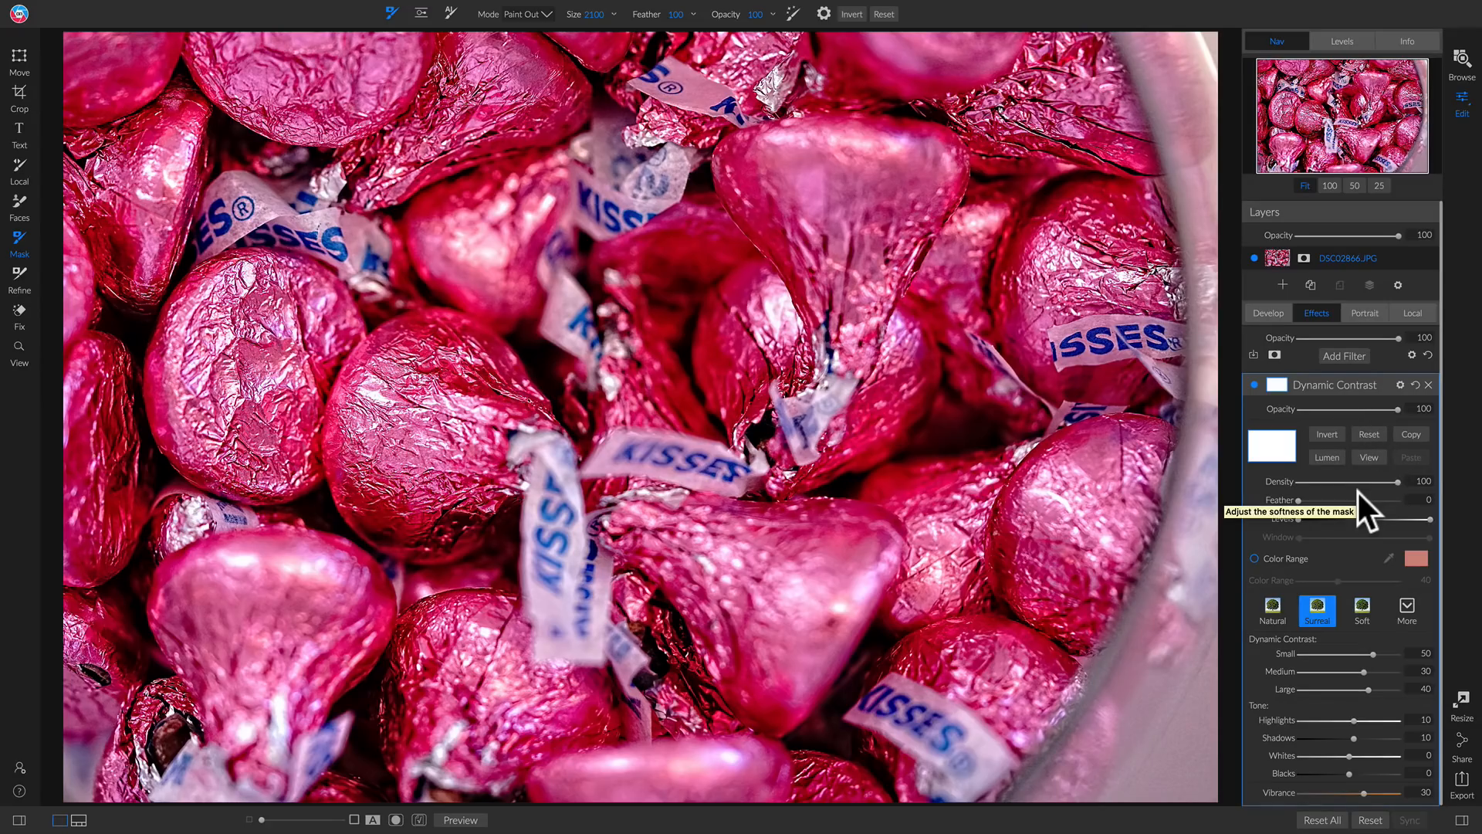
# Invert the Dynamic Contrast mask to hide the effect, and invert it back.
pyautogui.click(1327, 433)
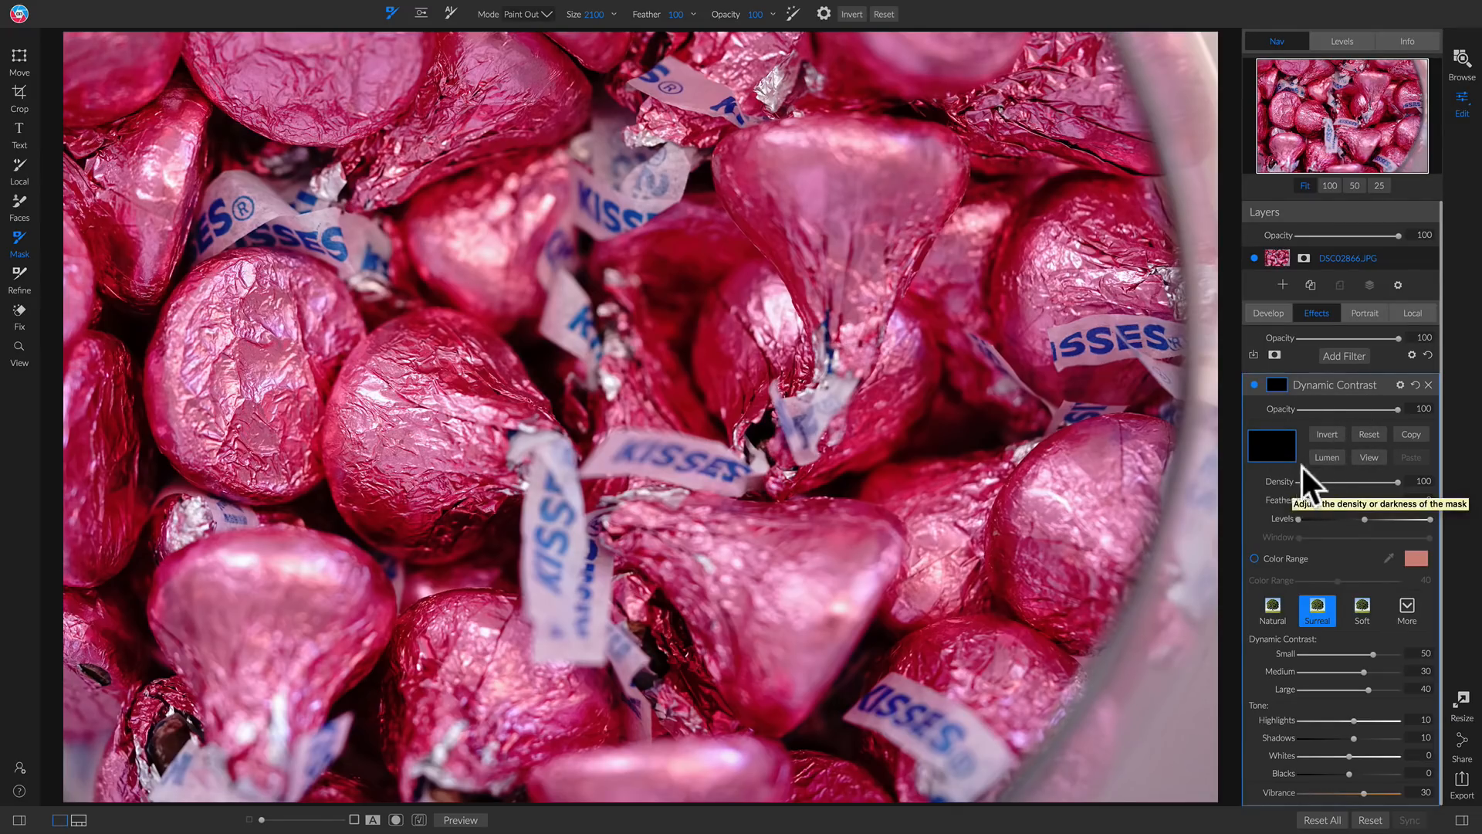
pyautogui.click(1329, 433)
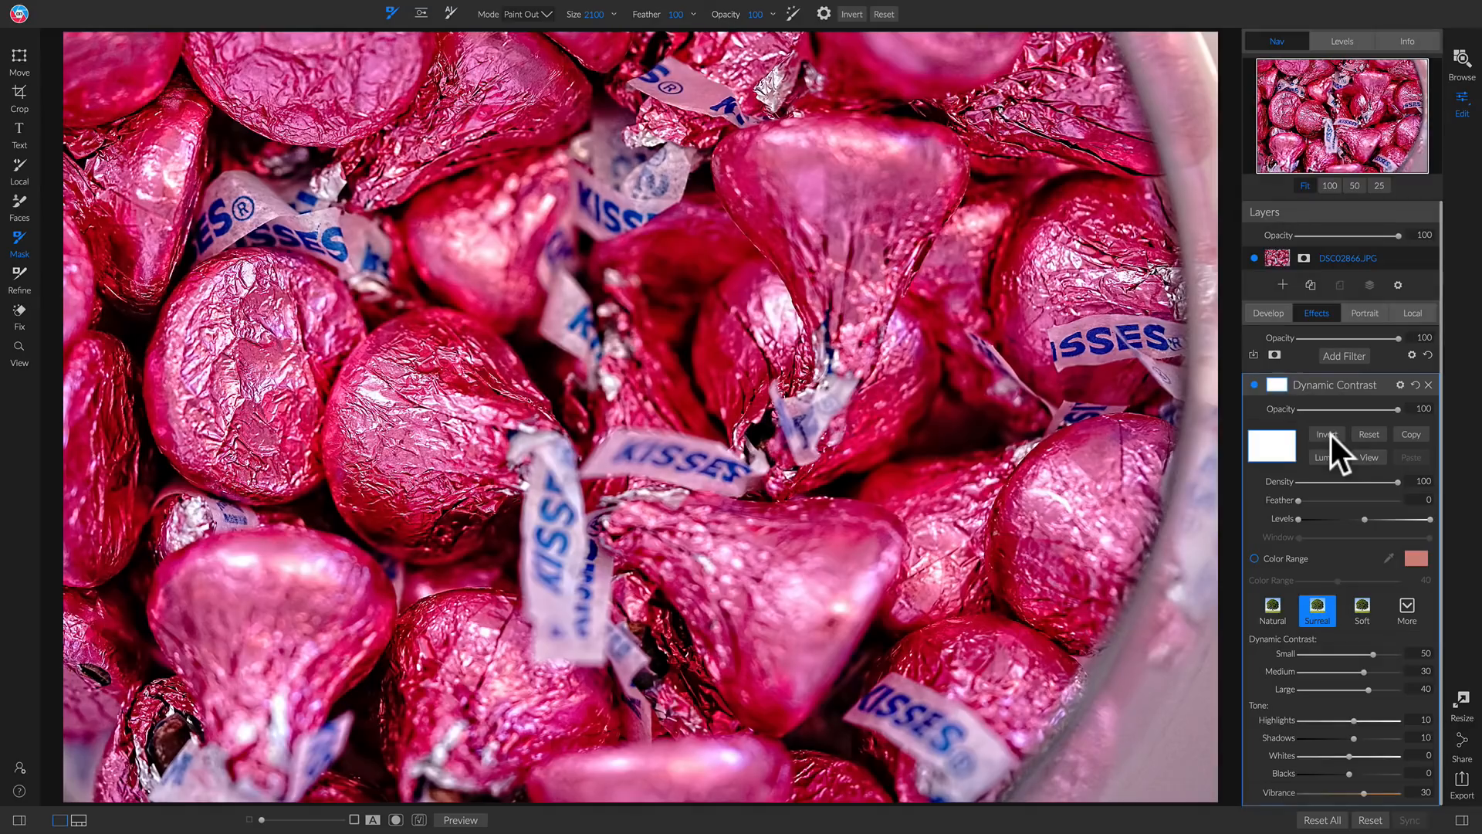
# Display the Dynamic Contrast mask and reduce the masking brush size to 1200.
pyautogui.click(1375, 456)
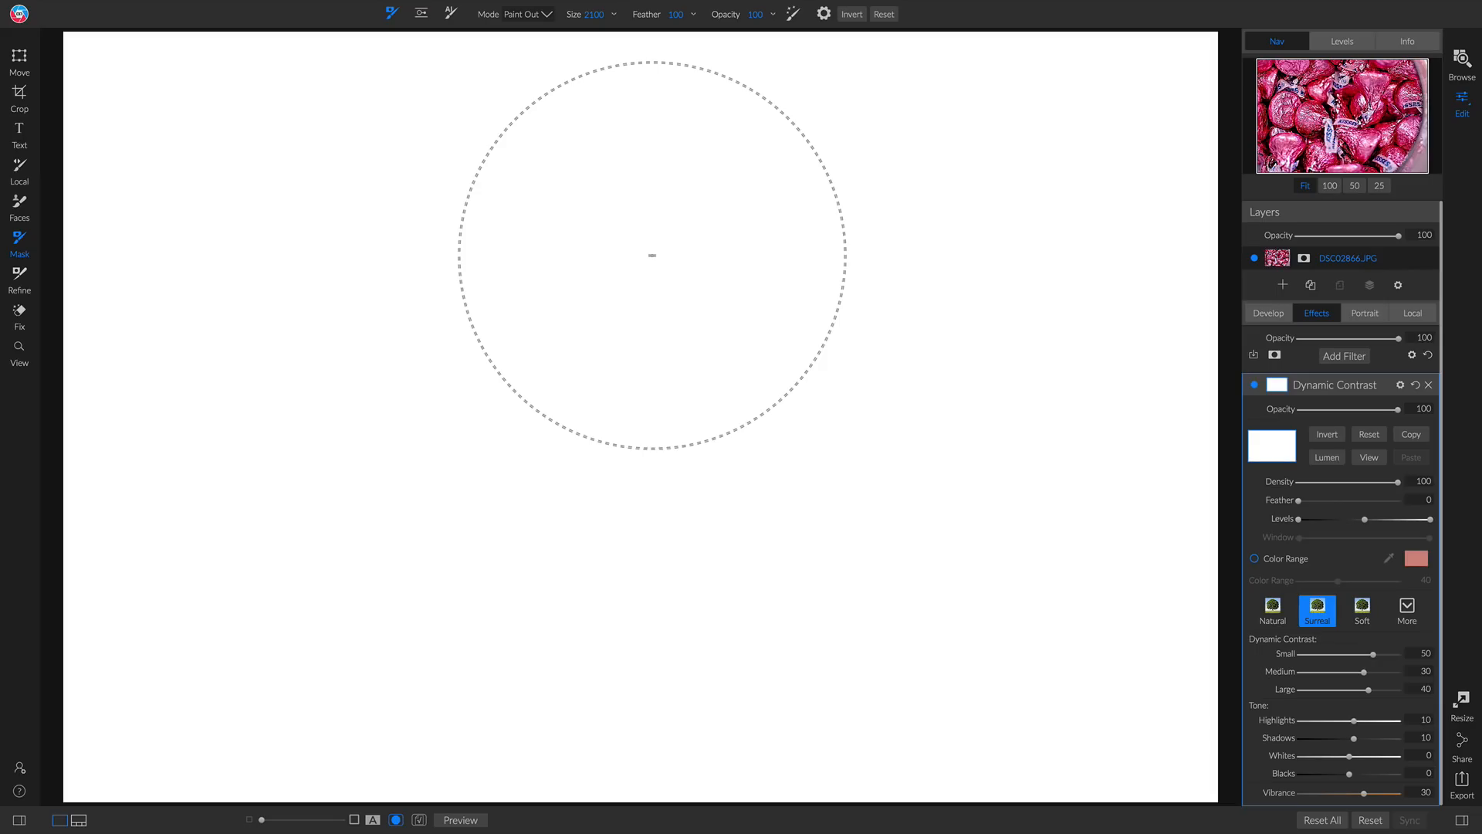
pyautogui.press('[')
pyautogui.press('[')
pyautogui.press('[')
pyautogui.press('[')
pyautogui.press('[')
pyautogui.press('[')
pyautogui.press('[')
pyautogui.press('[')
pyautogui.press('[')
# Try the masking brush in Paint In mode with a dab on the mask, and return it to Paint Out.
pyautogui.click(528, 15)
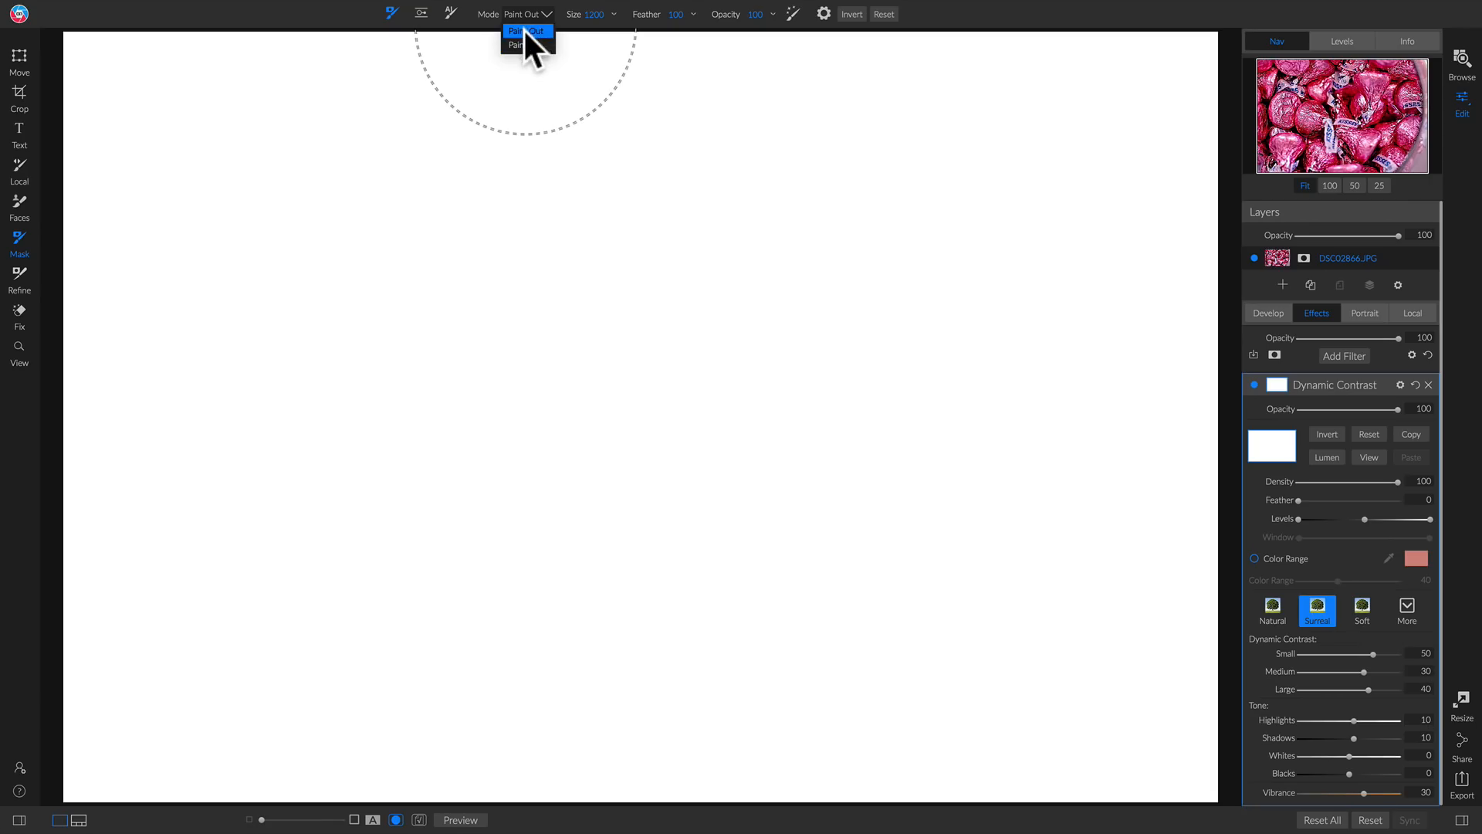
pyautogui.click(526, 44)
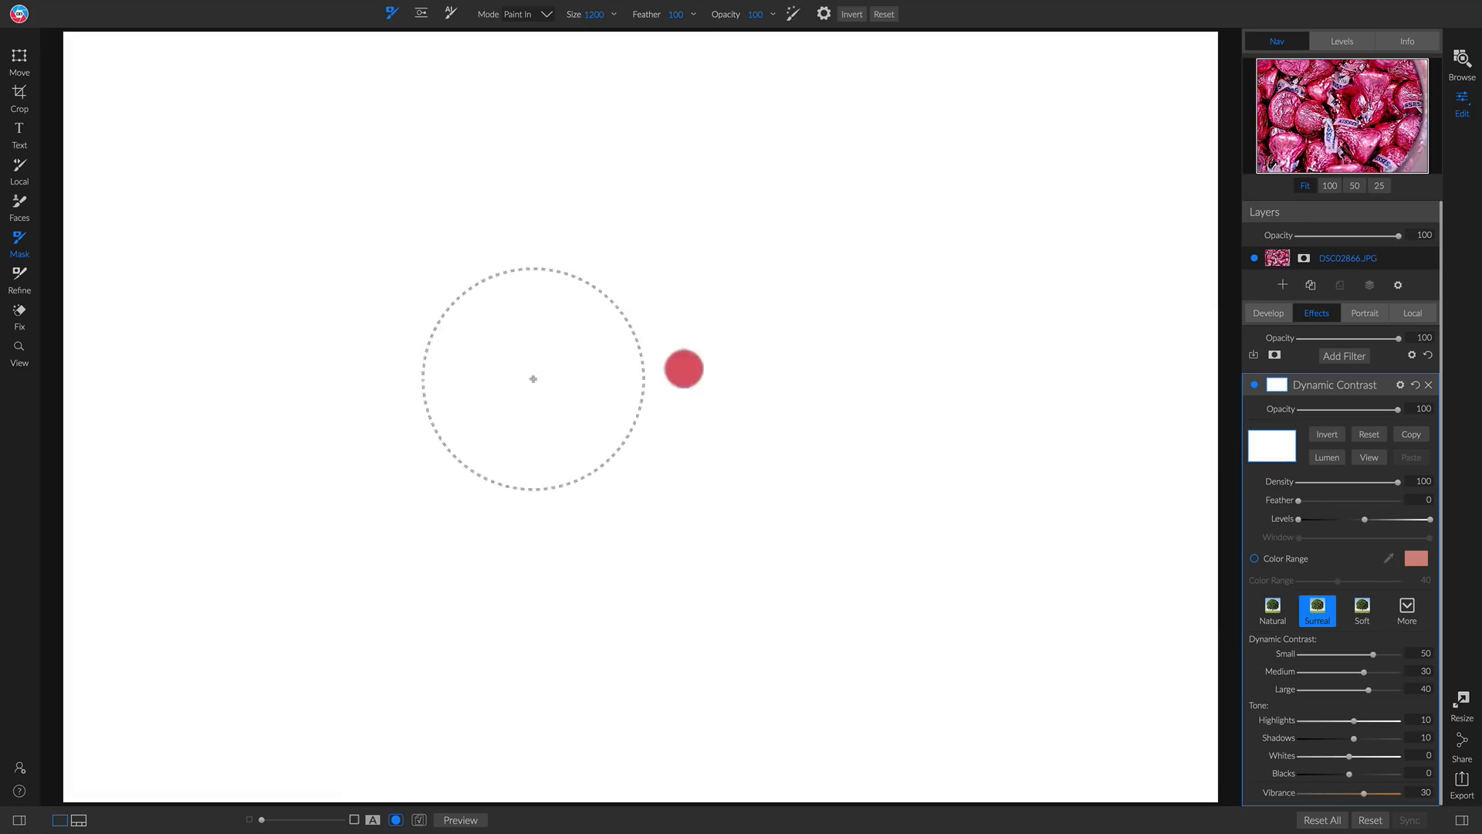
pyautogui.click(663, 384)
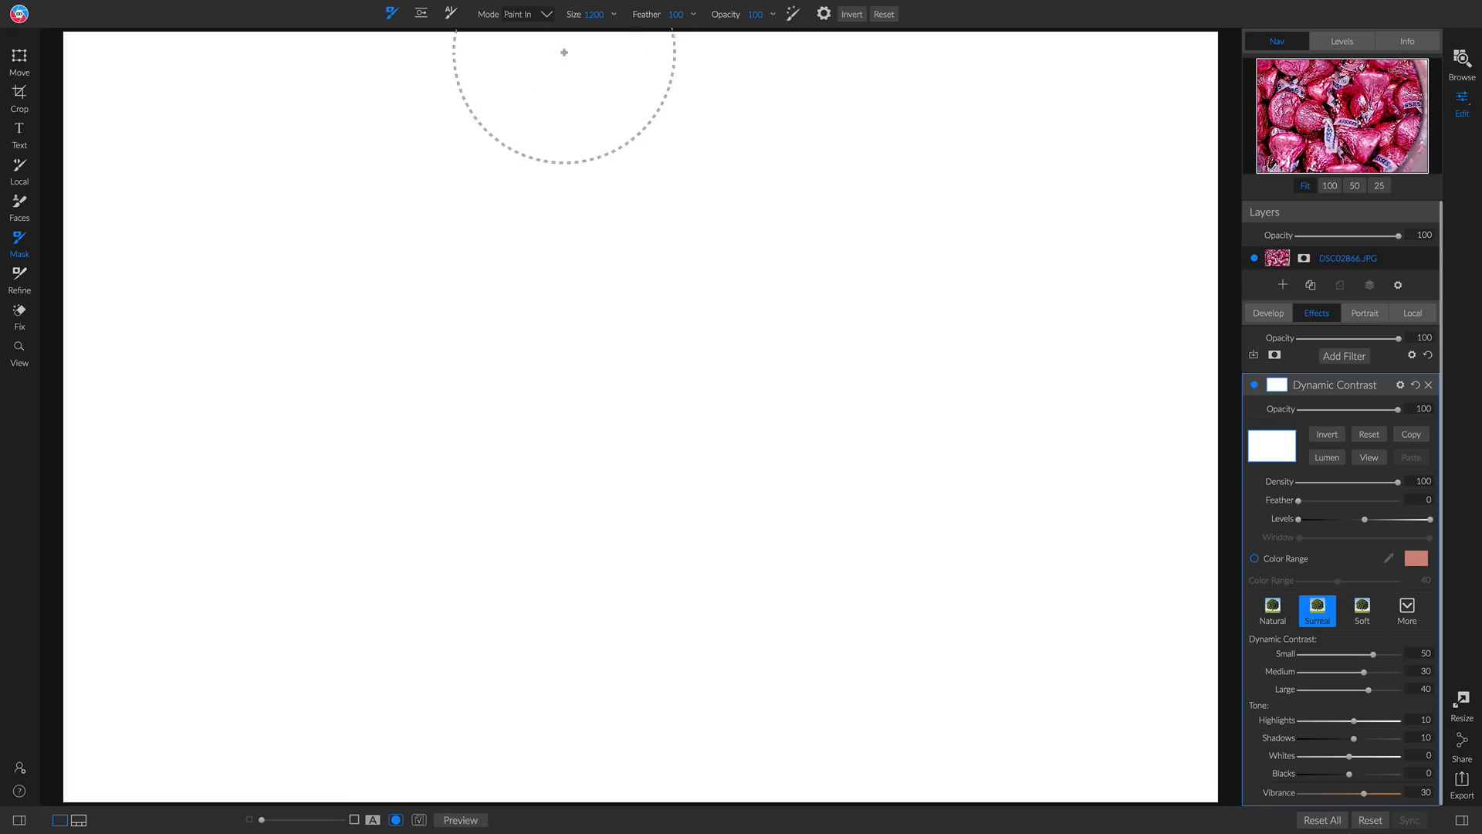
pyautogui.click(533, 17)
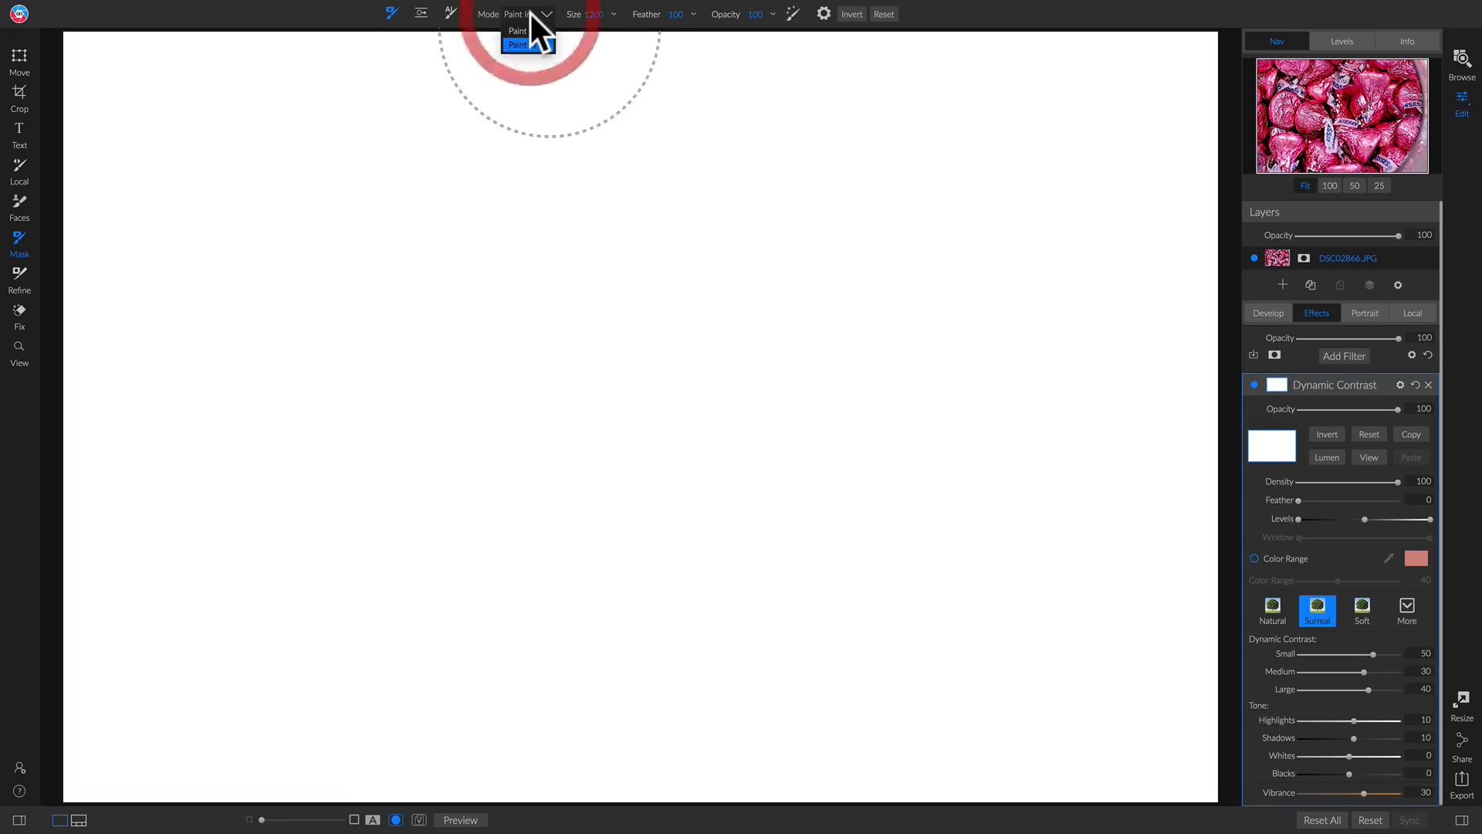
pyautogui.click(527, 32)
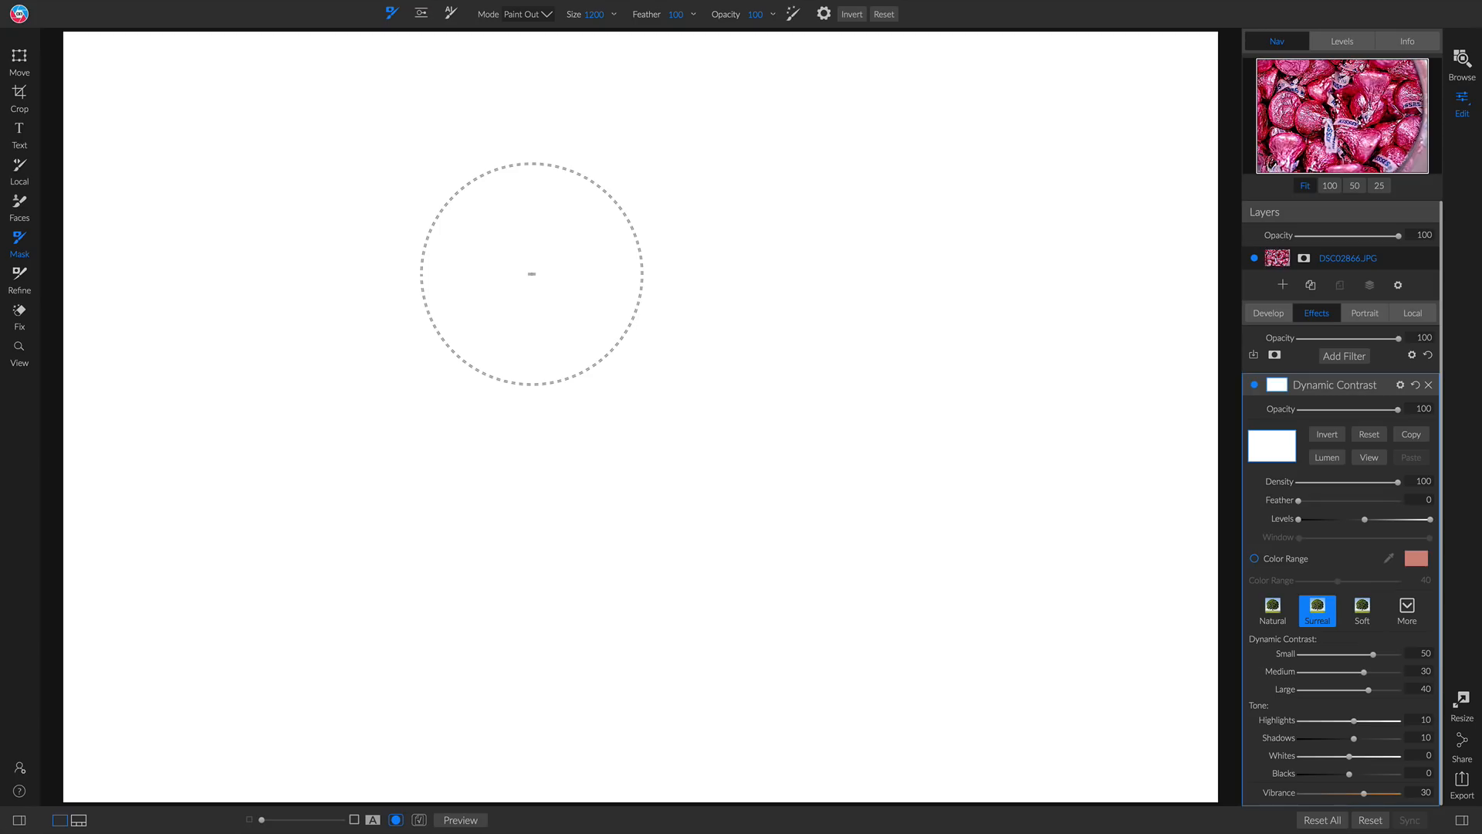
pyautogui.press('x')
pyautogui.press('x')
pyautogui.press('x')
pyautogui.press('x')
# Paint out a single test dab in the upper middle of the mask and undo it.
pyautogui.moveTo(575, 13)
pyautogui.mouseDown()
pyautogui.moveTo(539, 13)
pyautogui.moveTo(569, 13)
pyautogui.mouseUp()
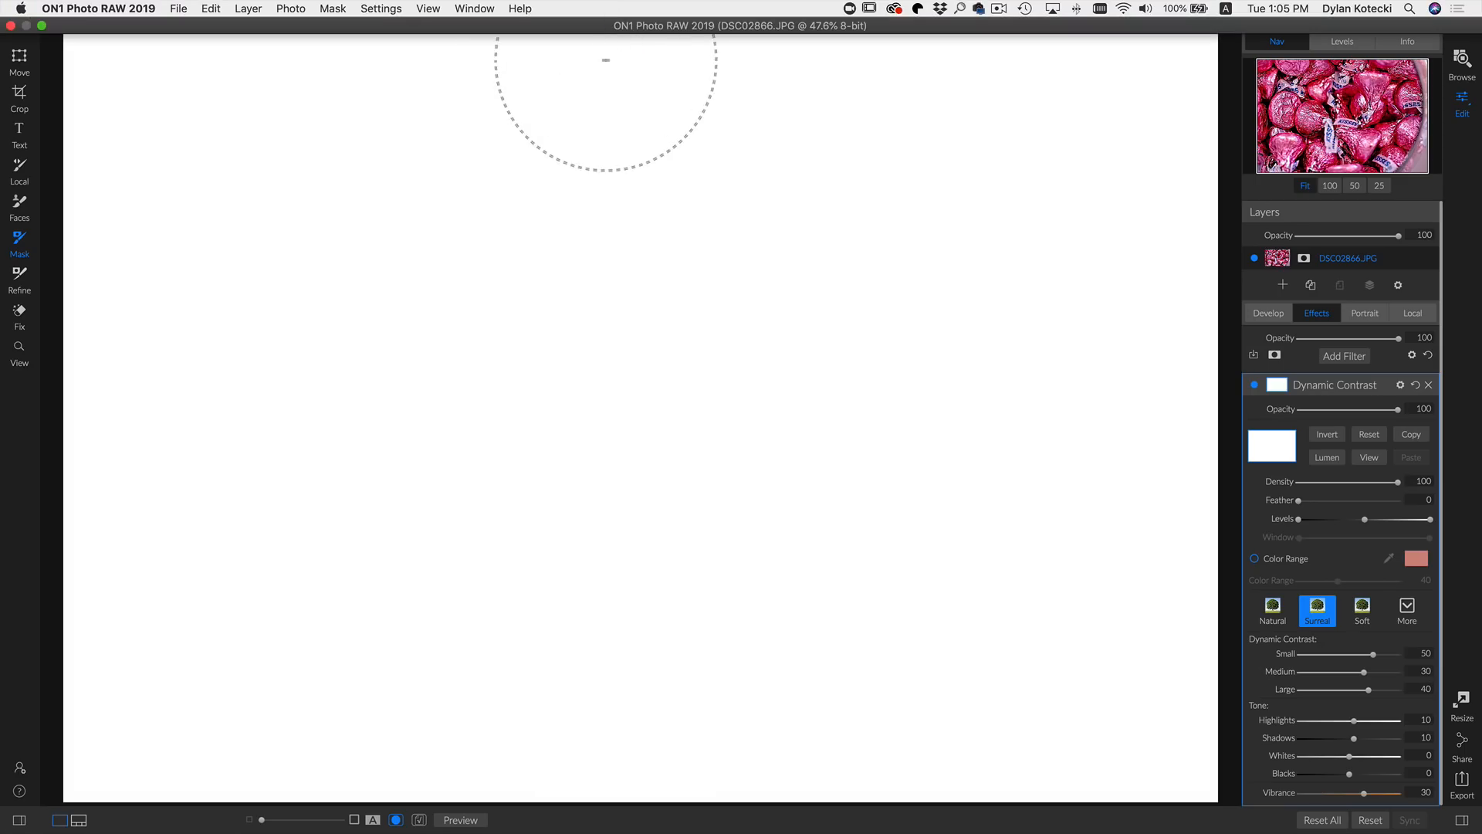
pyautogui.click(614, 229)
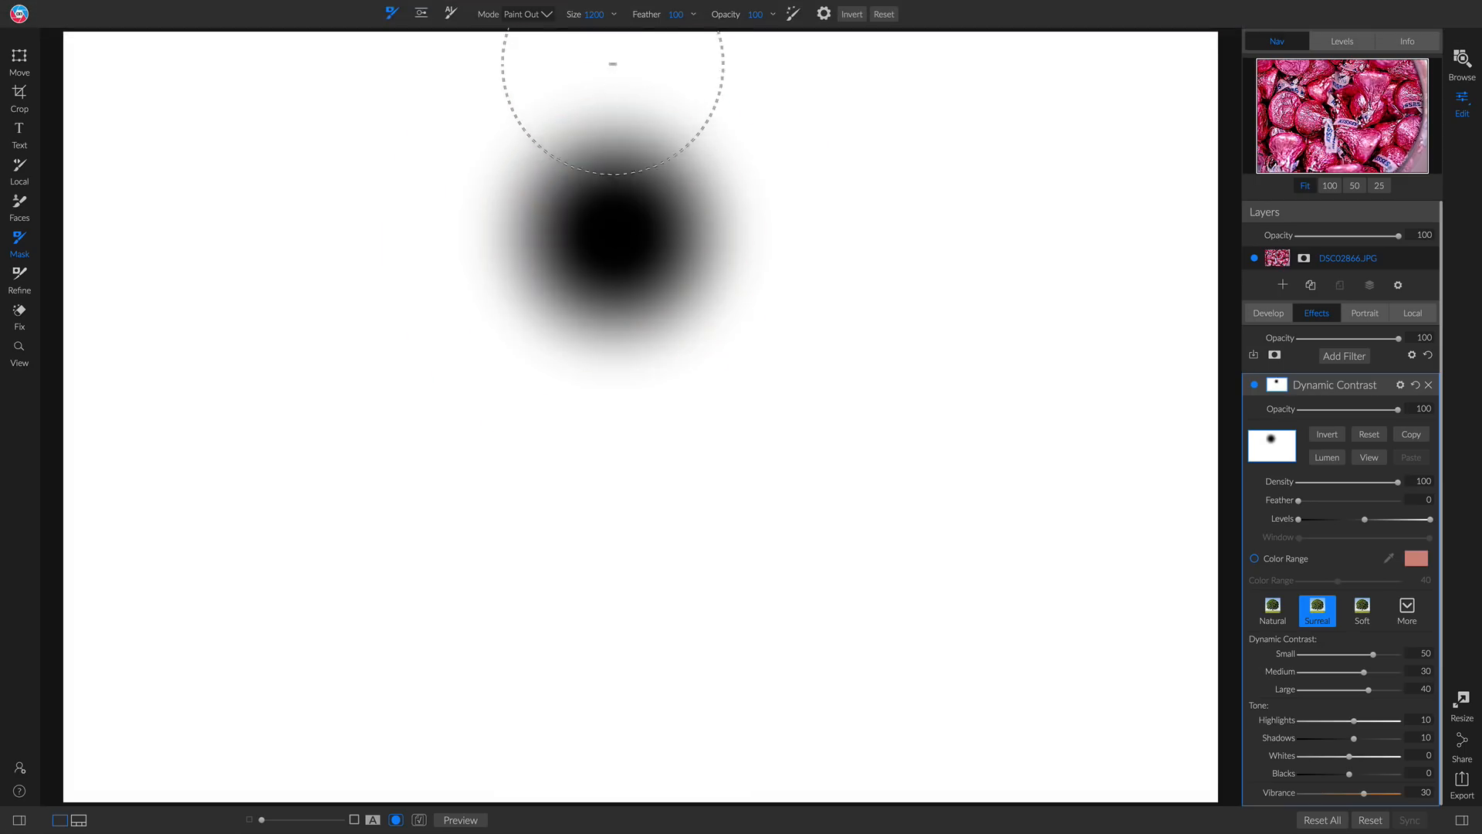
pyautogui.press('super+z')
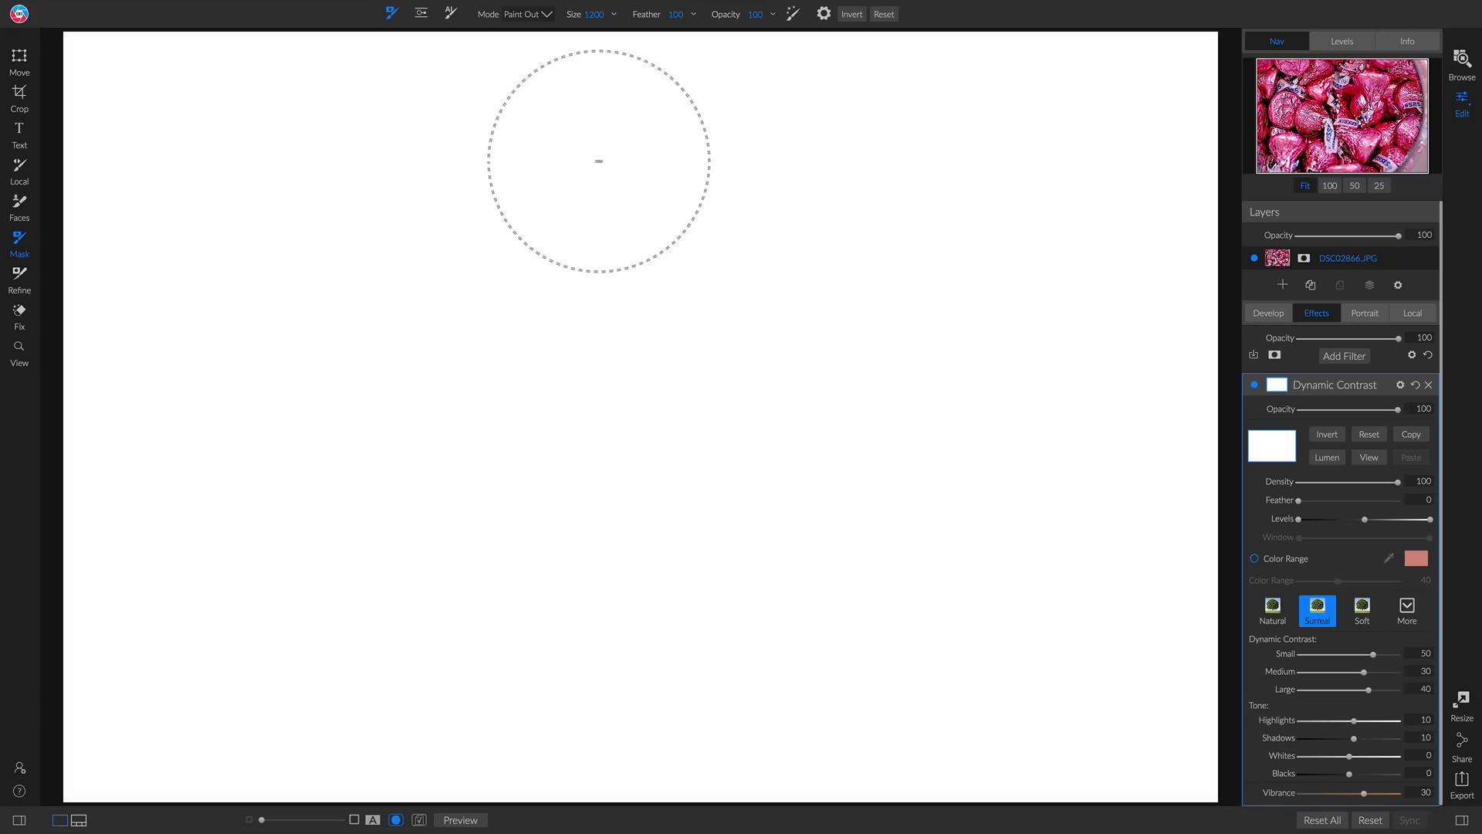
# Try larger and smaller masking brush sizes, ending back at 1200.
pyautogui.press(']')
pyautogui.press(']')
pyautogui.press(']')
pyautogui.press(']')
pyautogui.press('[')
pyautogui.press('[')
pyautogui.press('[')
pyautogui.press('[')
pyautogui.press('[')
pyautogui.press('[')
pyautogui.press('[')
pyautogui.press(']')
pyautogui.press(']')
pyautogui.press(']')
# Paint out a broad curved area over the left half of the mask at 100 opacity and return to the photo.
pyautogui.moveTo(573, 129)
pyautogui.mouseDown()
pyautogui.moveTo(562, 155)
pyautogui.moveTo(370, 291)
pyautogui.moveTo(235, 480)
pyautogui.moveTo(361, 685)
pyautogui.moveTo(445, 755)
pyautogui.mouseUp()
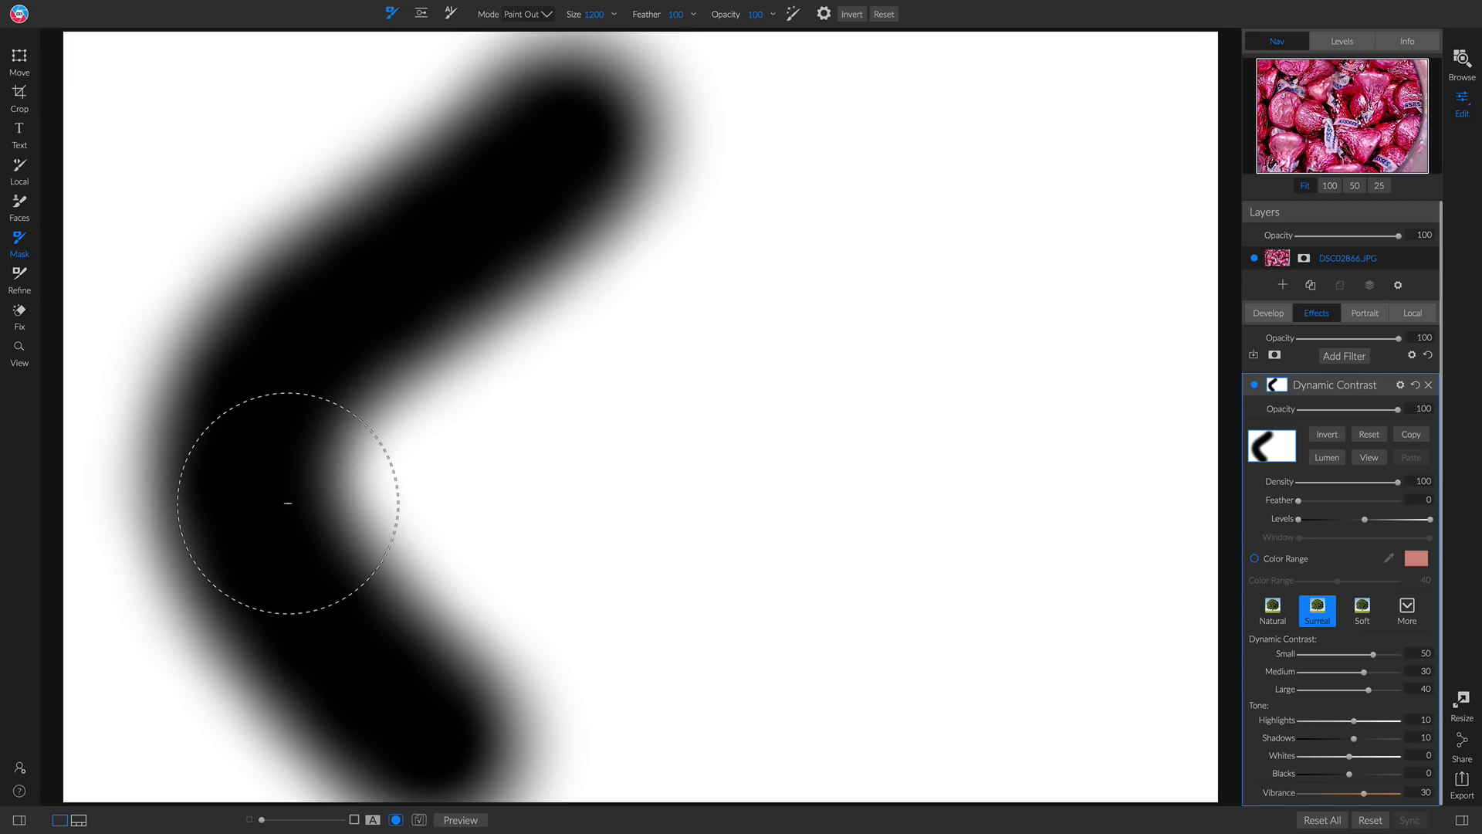
pyautogui.moveTo(387, 595)
pyautogui.mouseDown()
pyautogui.moveTo(420, 421)
pyautogui.moveTo(380, 501)
pyautogui.moveTo(427, 559)
pyautogui.moveTo(502, 265)
pyautogui.moveTo(423, 493)
pyautogui.moveTo(427, 633)
pyautogui.mouseUp()
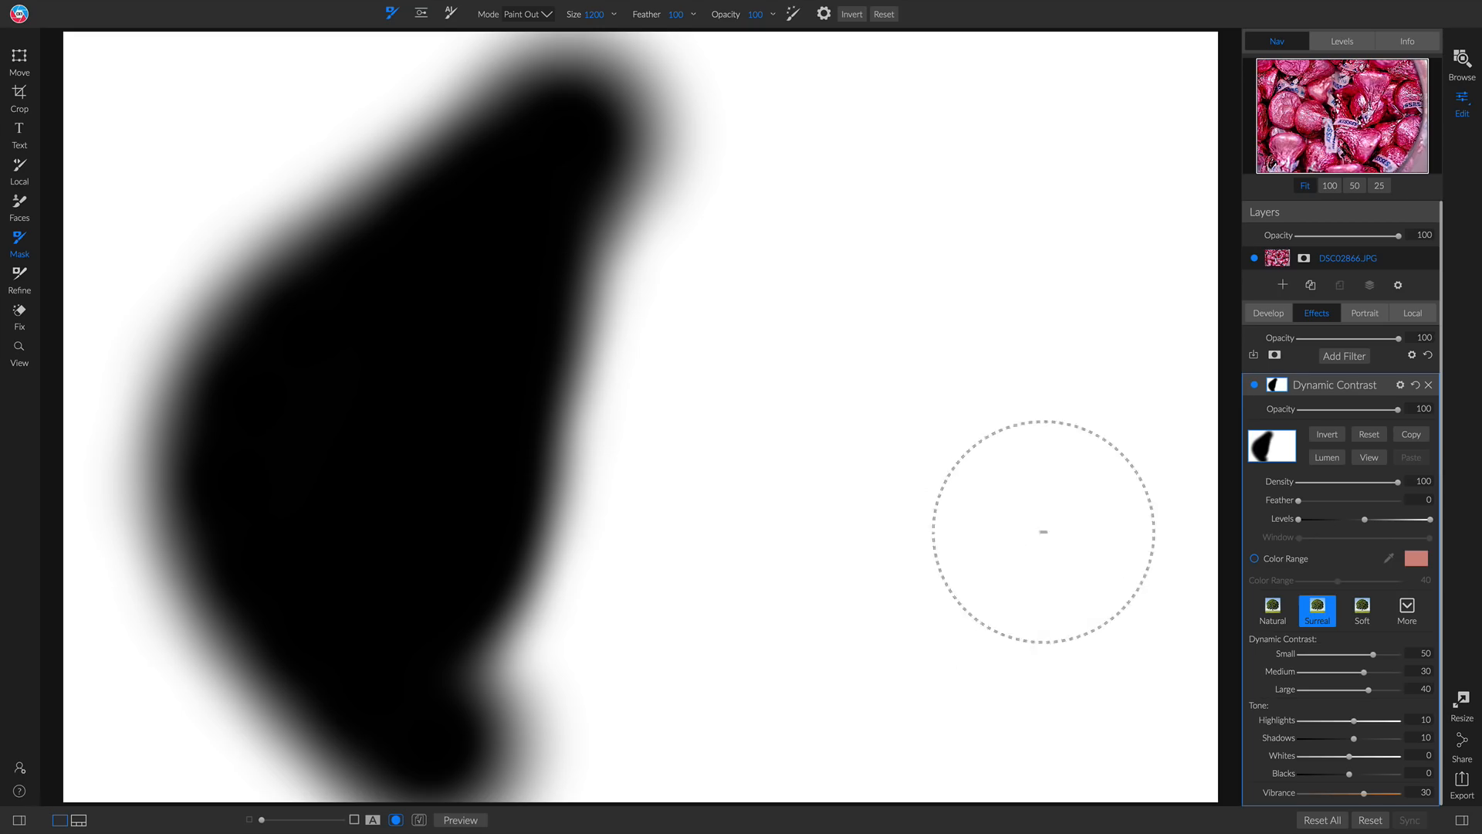
pyautogui.click(1377, 455)
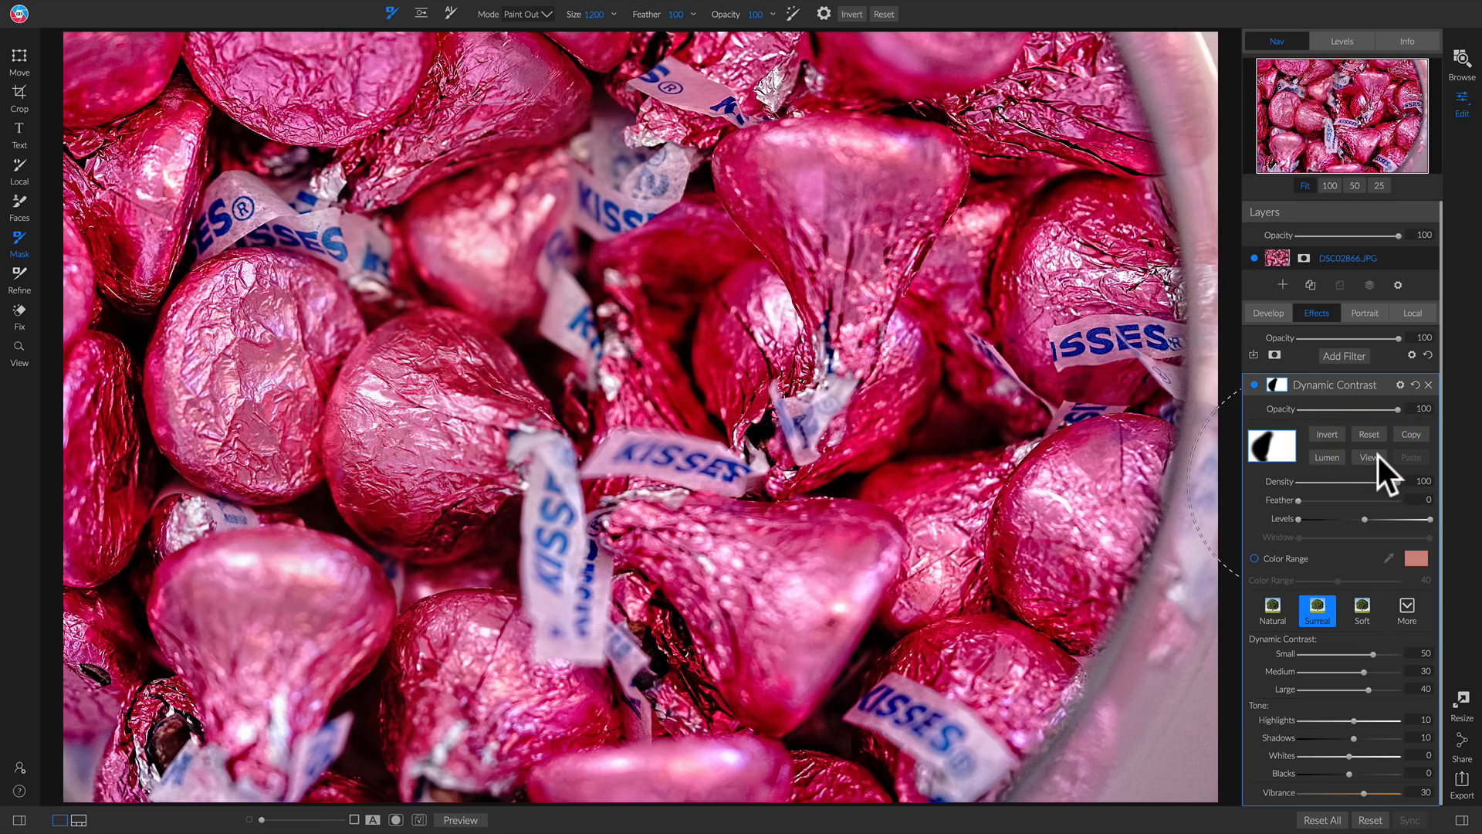
# Compare the photo with the Dynamic Contrast filter off and on to examine the painted-out left area.
pyautogui.click(1255, 384)
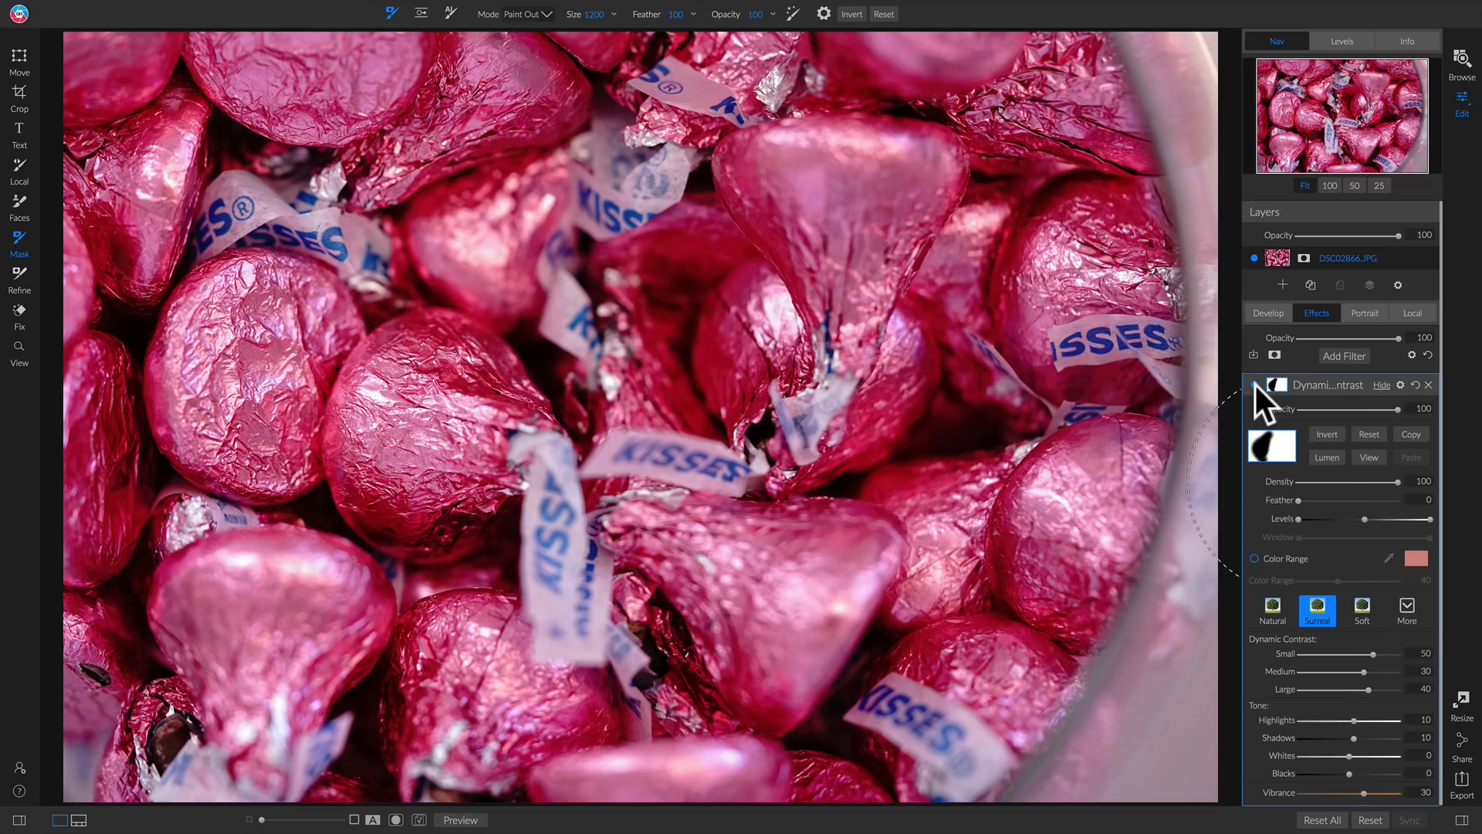
pyautogui.click(1255, 385)
pyautogui.click(1256, 385)
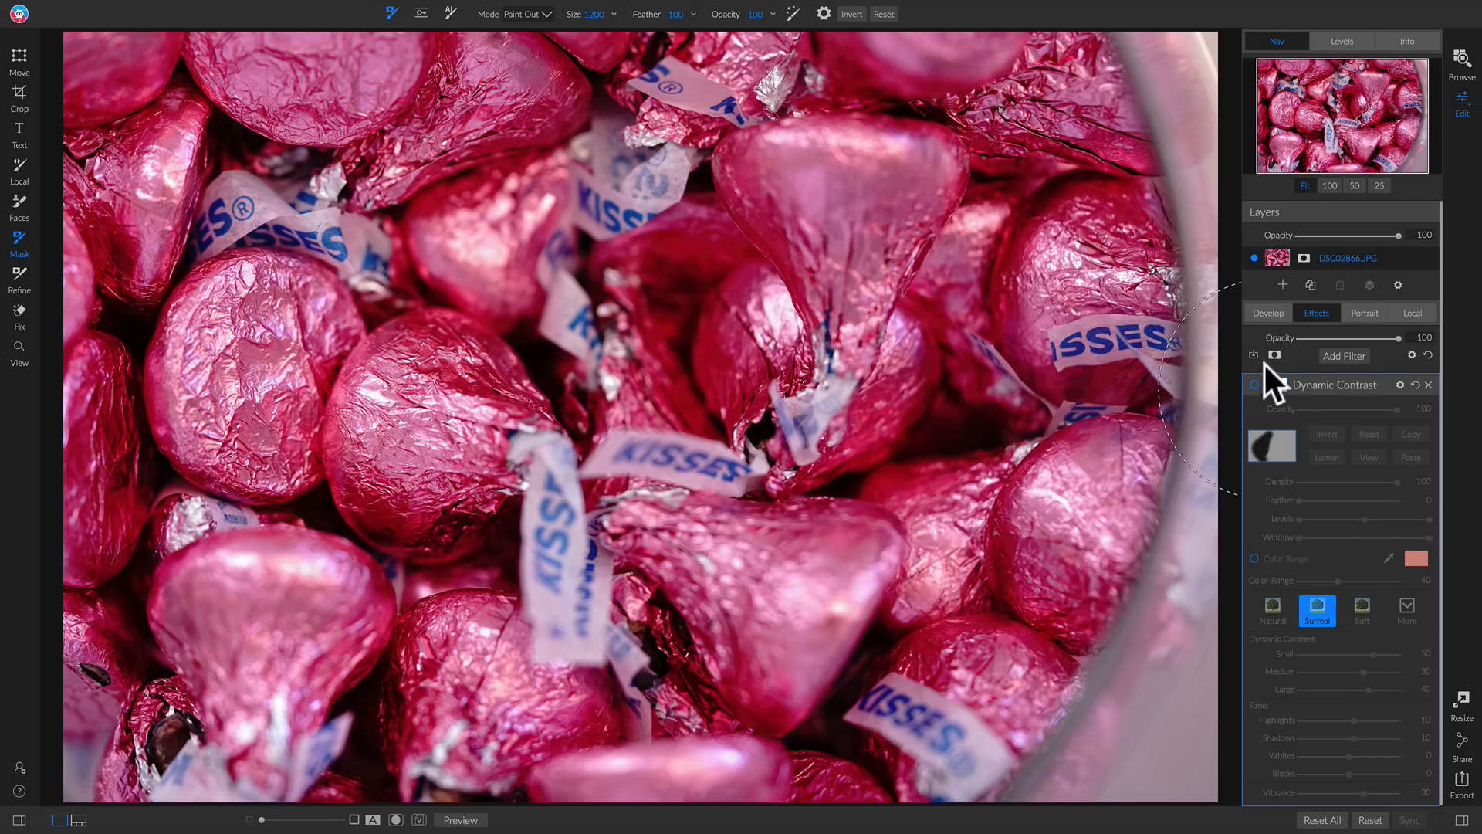
pyautogui.click(1254, 385)
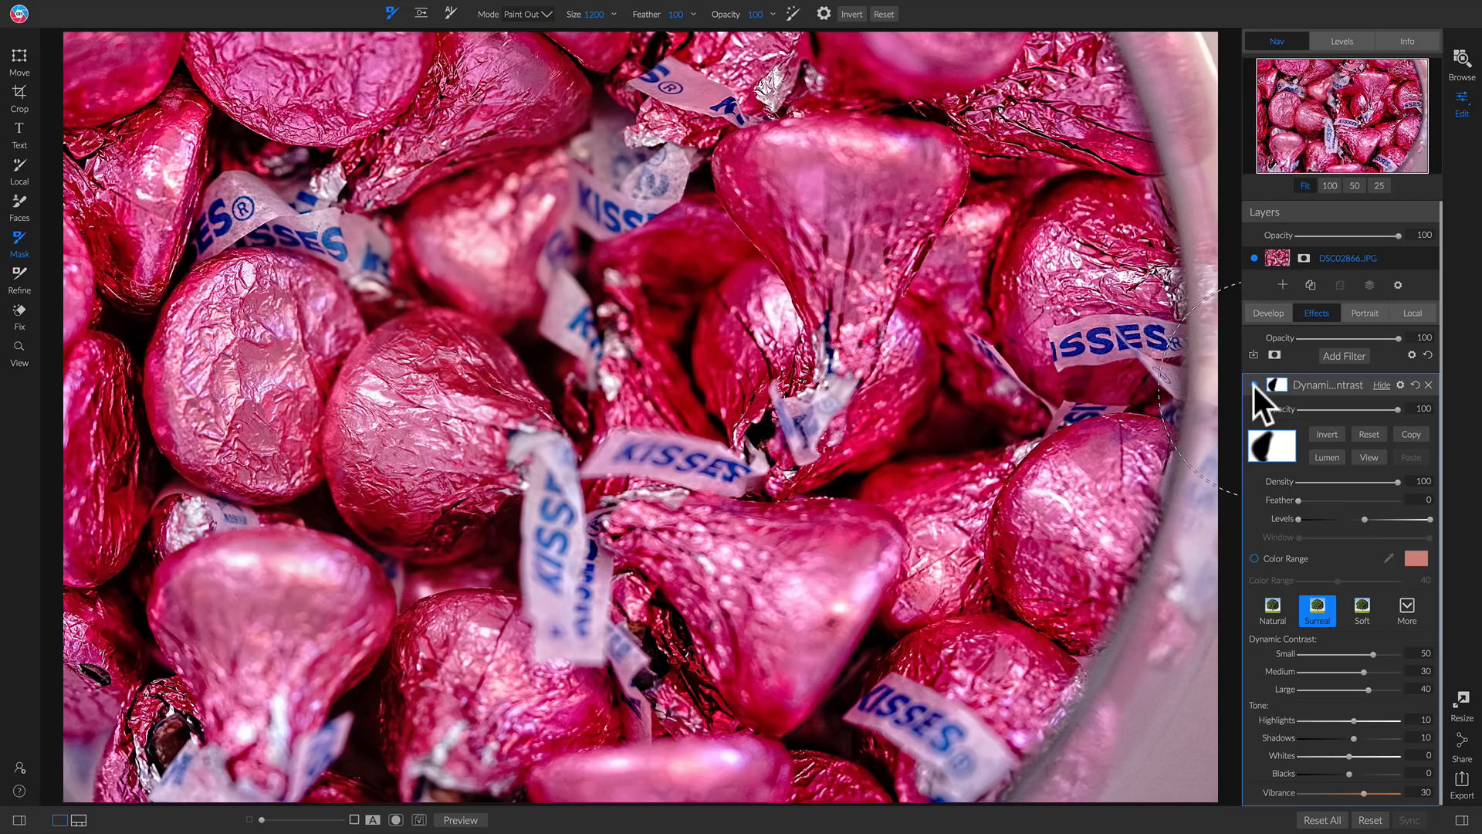
# Set the brush opacity to 50, paint out the right side of the mask, and return to the photo.
pyautogui.click(1371, 457)
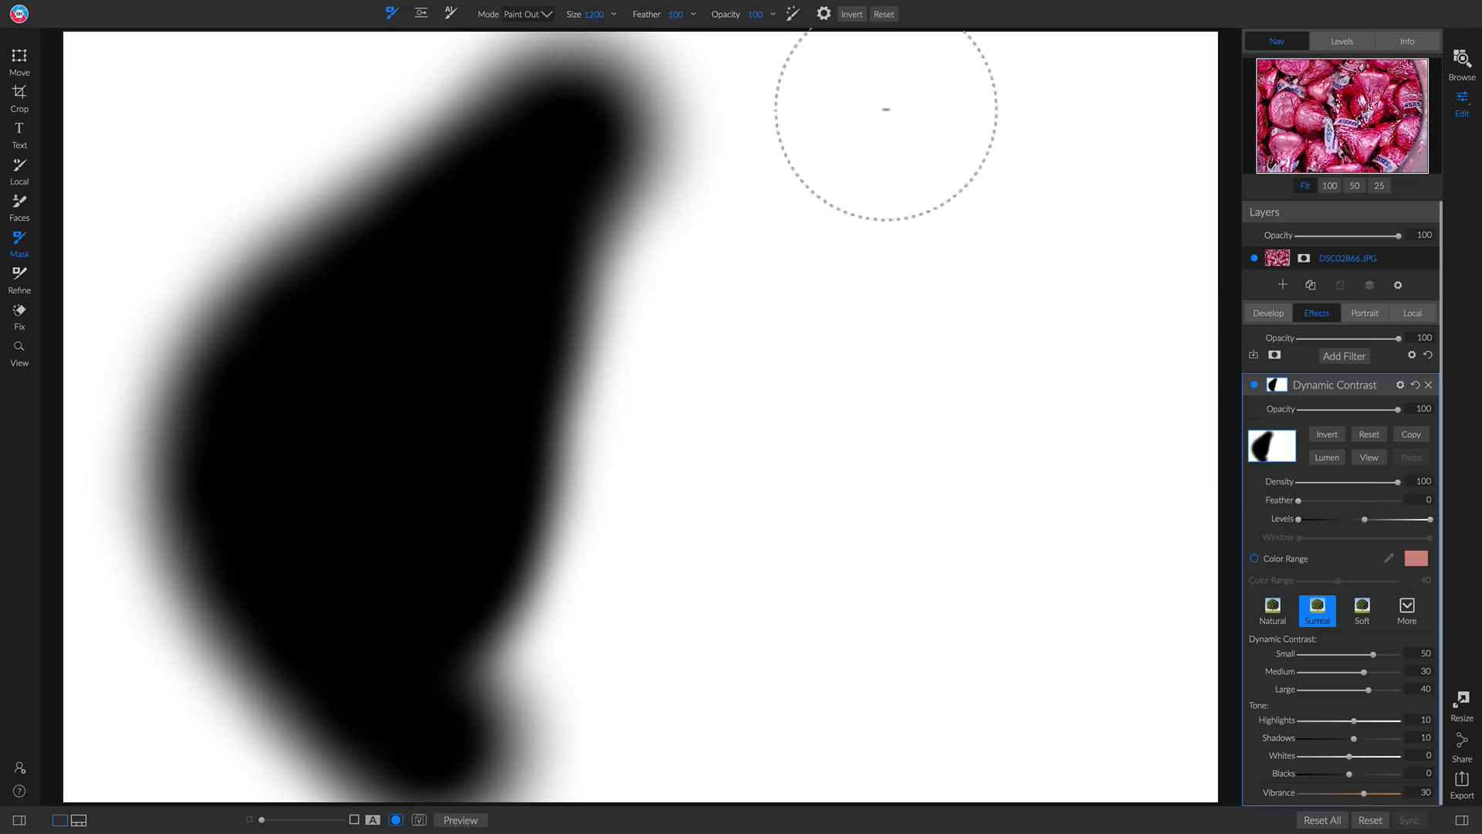
pyautogui.moveTo(716, 14); pyautogui.dragTo(666, 14)
pyautogui.moveTo(850, 193)
pyautogui.mouseDown()
pyautogui.moveTo(972, 206)
pyautogui.moveTo(826, 249)
pyautogui.moveTo(1083, 256)
pyautogui.moveTo(1077, 275)
pyautogui.moveTo(852, 342)
pyautogui.moveTo(1158, 337)
pyautogui.moveTo(987, 364)
pyautogui.moveTo(869, 410)
pyautogui.moveTo(1101, 426)
pyautogui.moveTo(908, 488)
pyautogui.moveTo(845, 525)
pyautogui.moveTo(1051, 515)
pyautogui.moveTo(895, 586)
pyautogui.moveTo(1026, 585)
pyautogui.moveTo(1057, 606)
pyautogui.moveTo(1025, 628)
pyautogui.moveTo(1097, 623)
pyautogui.moveTo(1051, 472)
pyautogui.moveTo(1015, 416)
pyautogui.mouseUp()
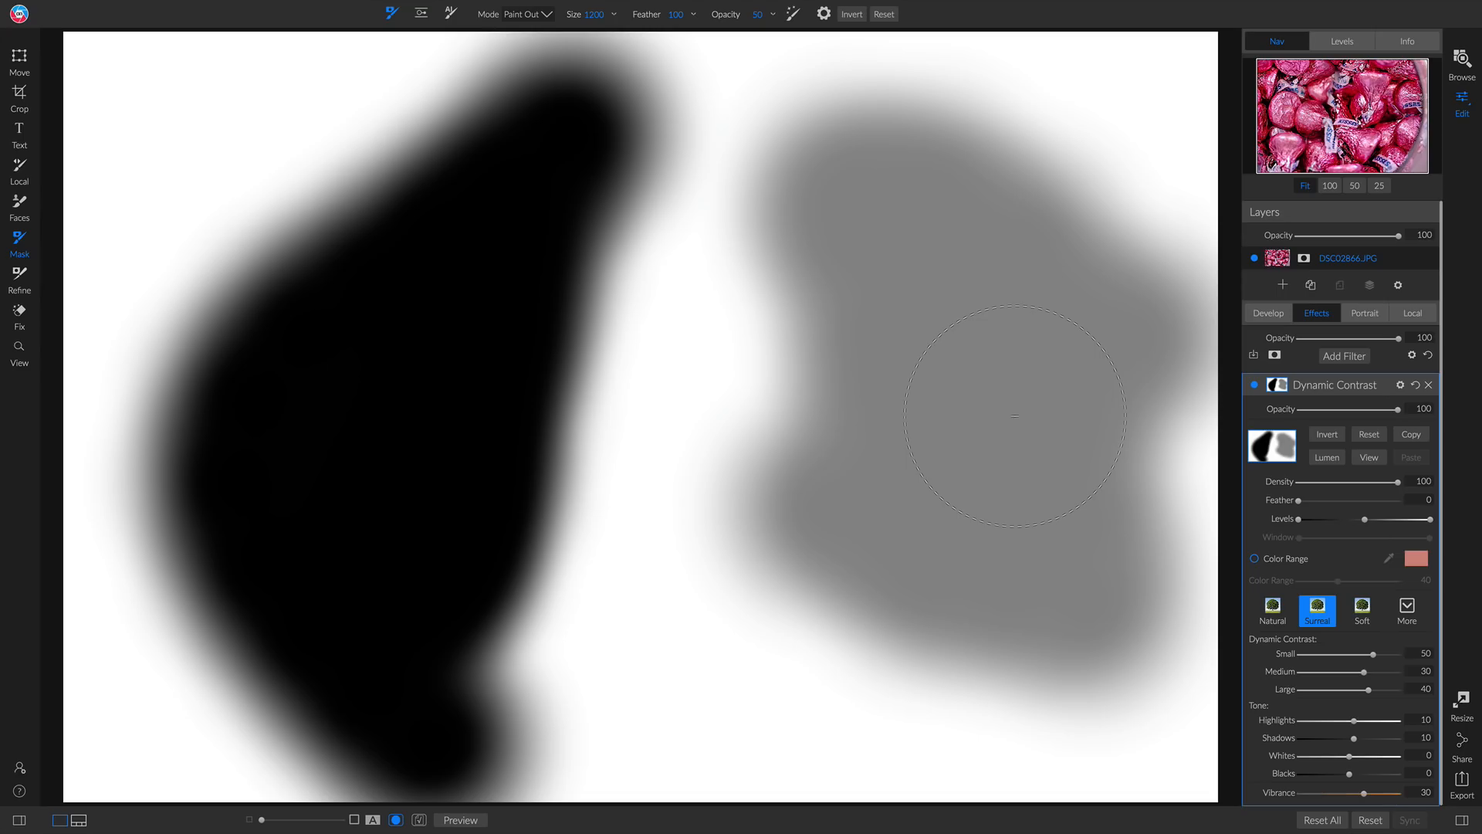
pyautogui.click(1374, 454)
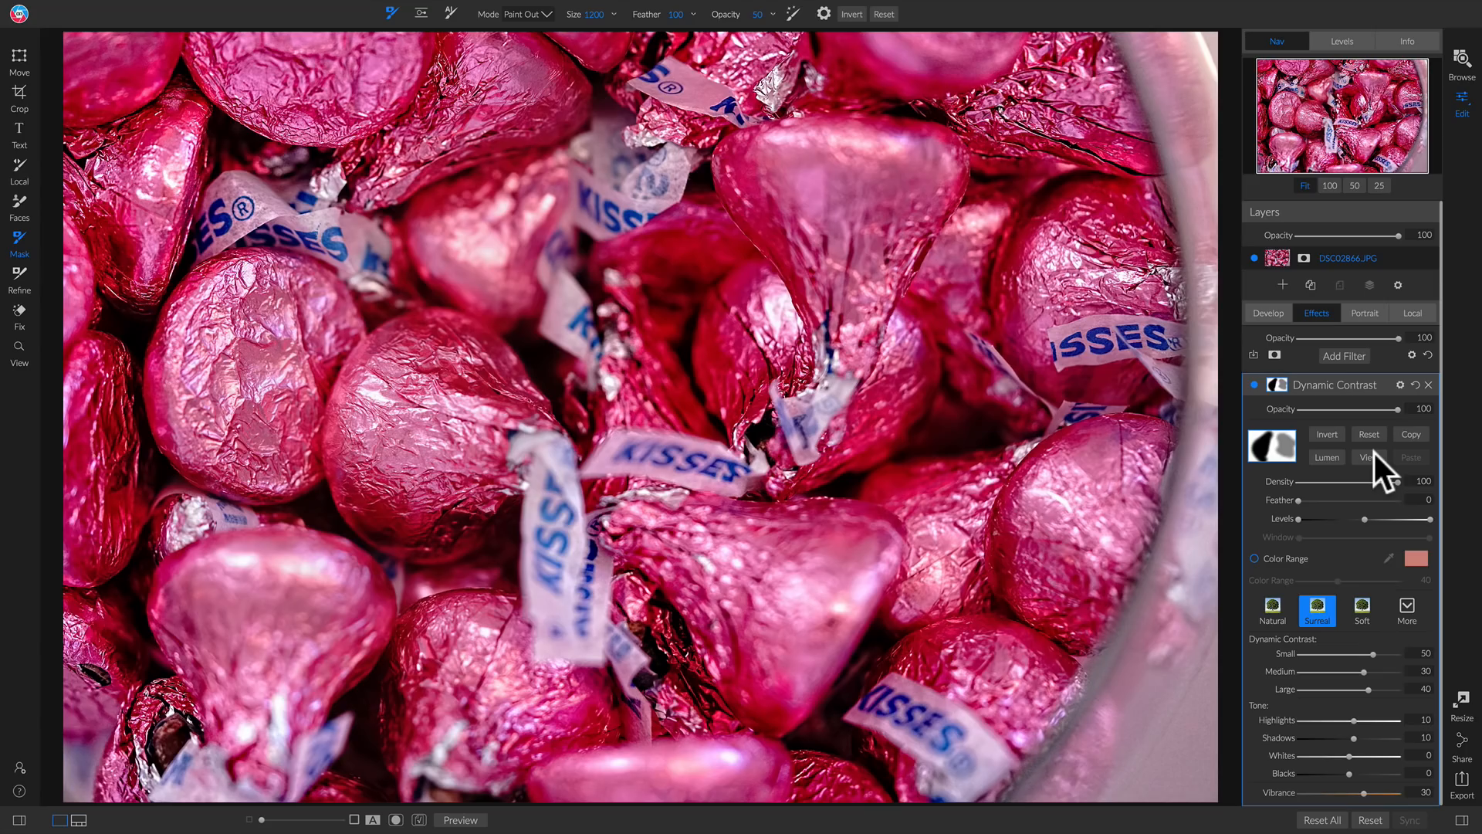
# Examine the half-strength masking by toggling the Dynamic Contrast filter and comparing the mask with the photo.
pyautogui.click(1254, 384)
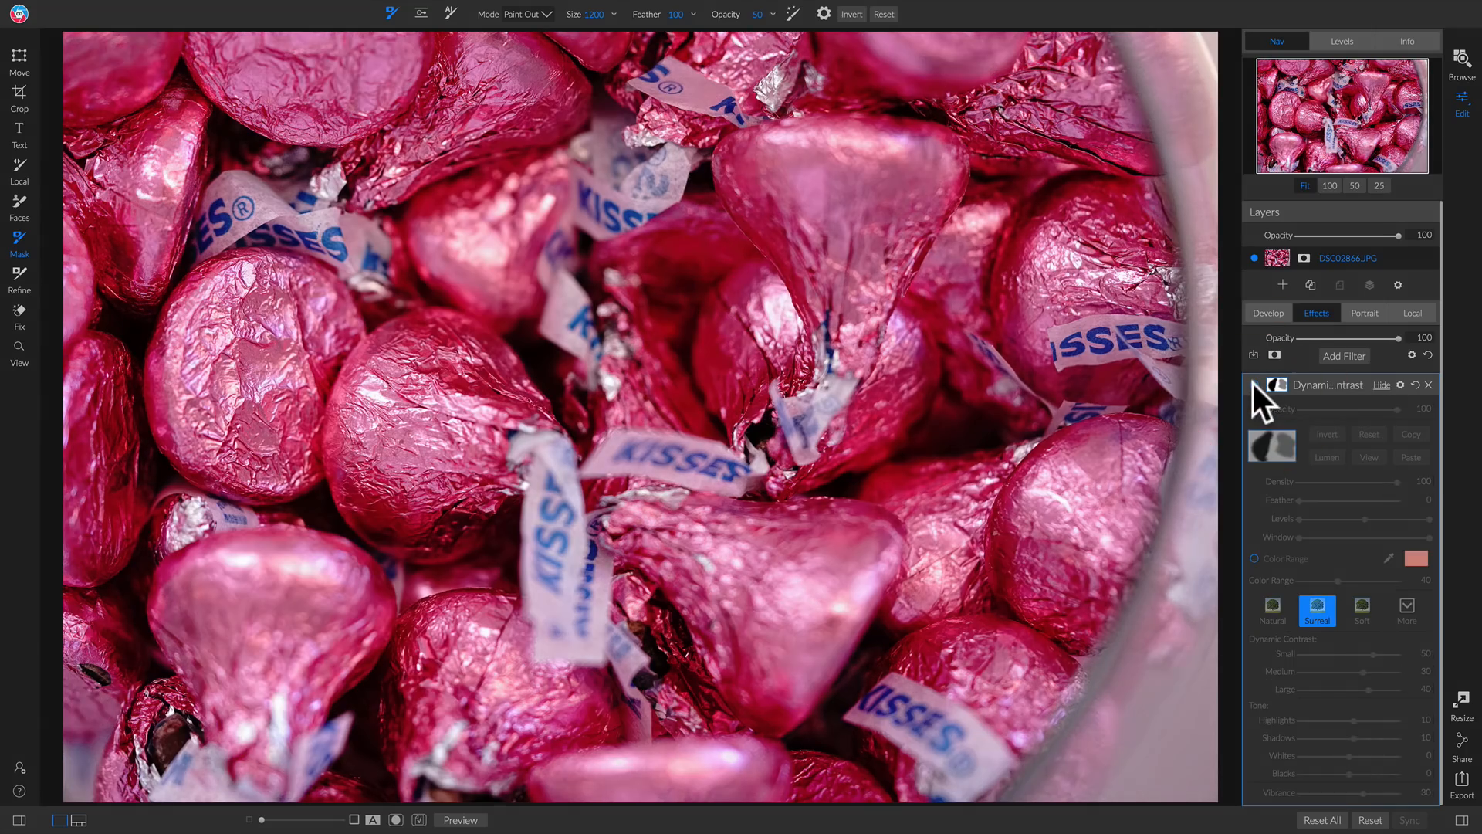
pyautogui.click(1254, 385)
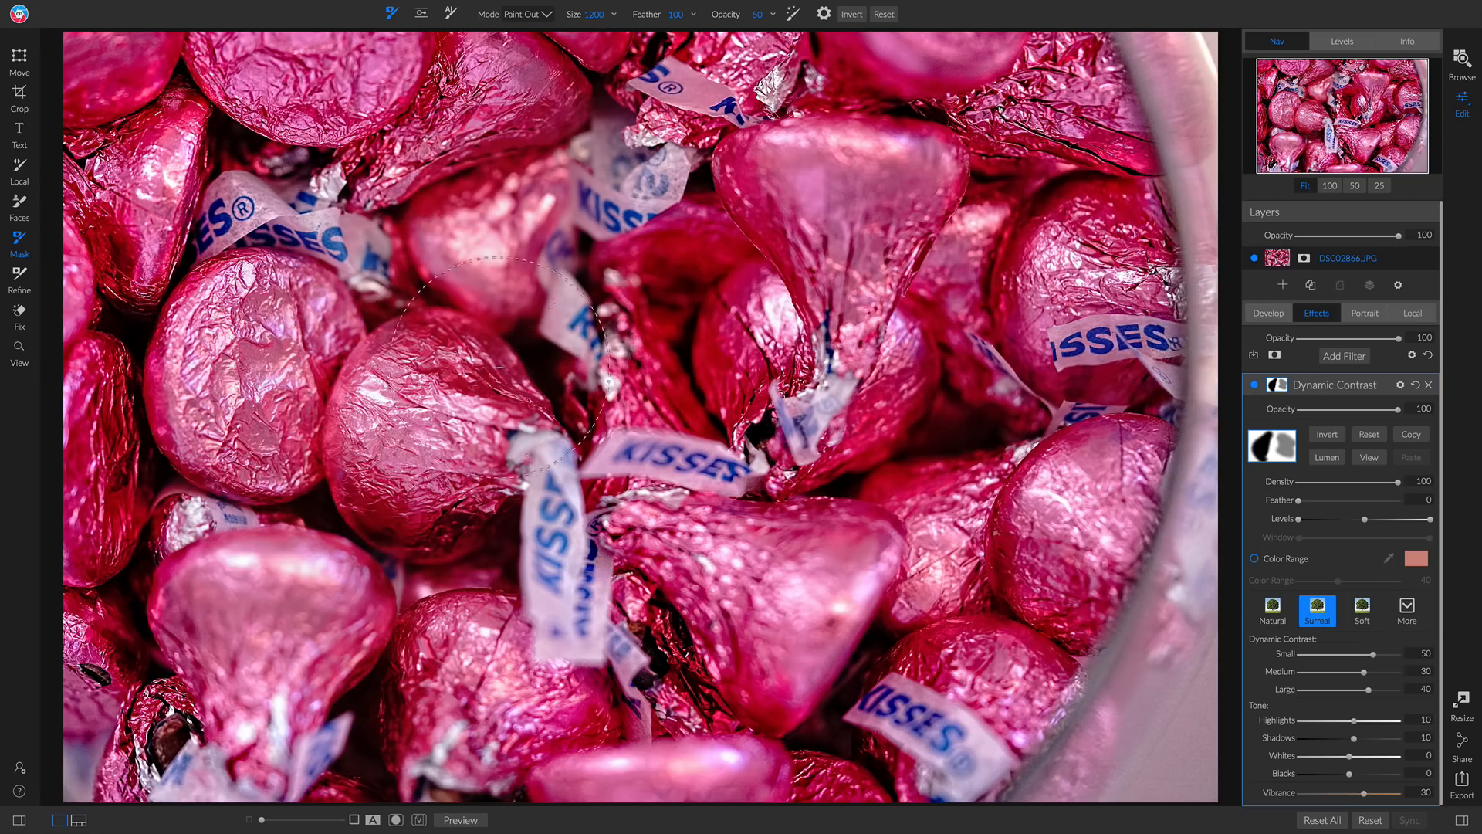
pyautogui.click(1368, 457)
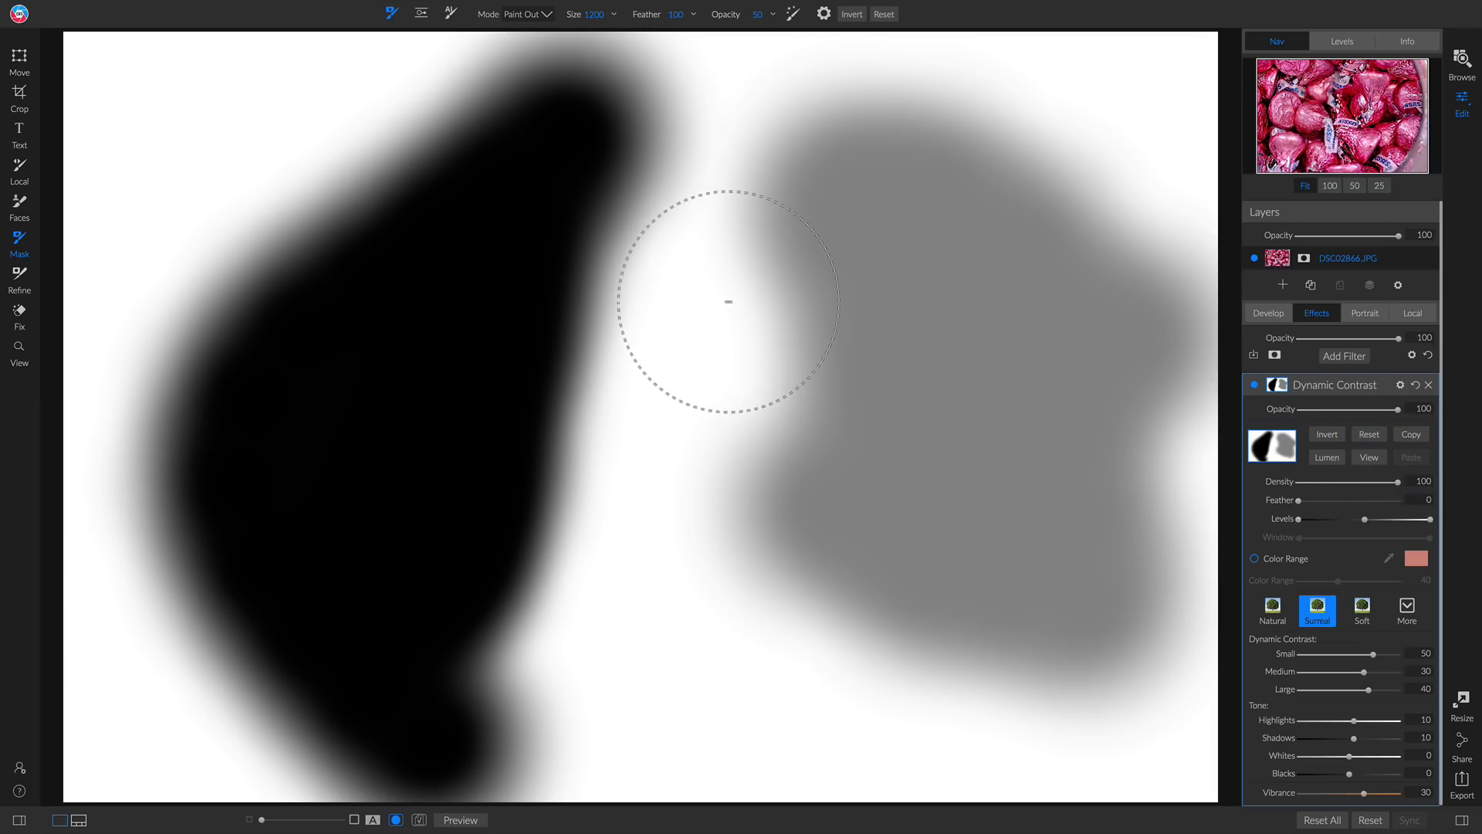
pyautogui.click(1367, 454)
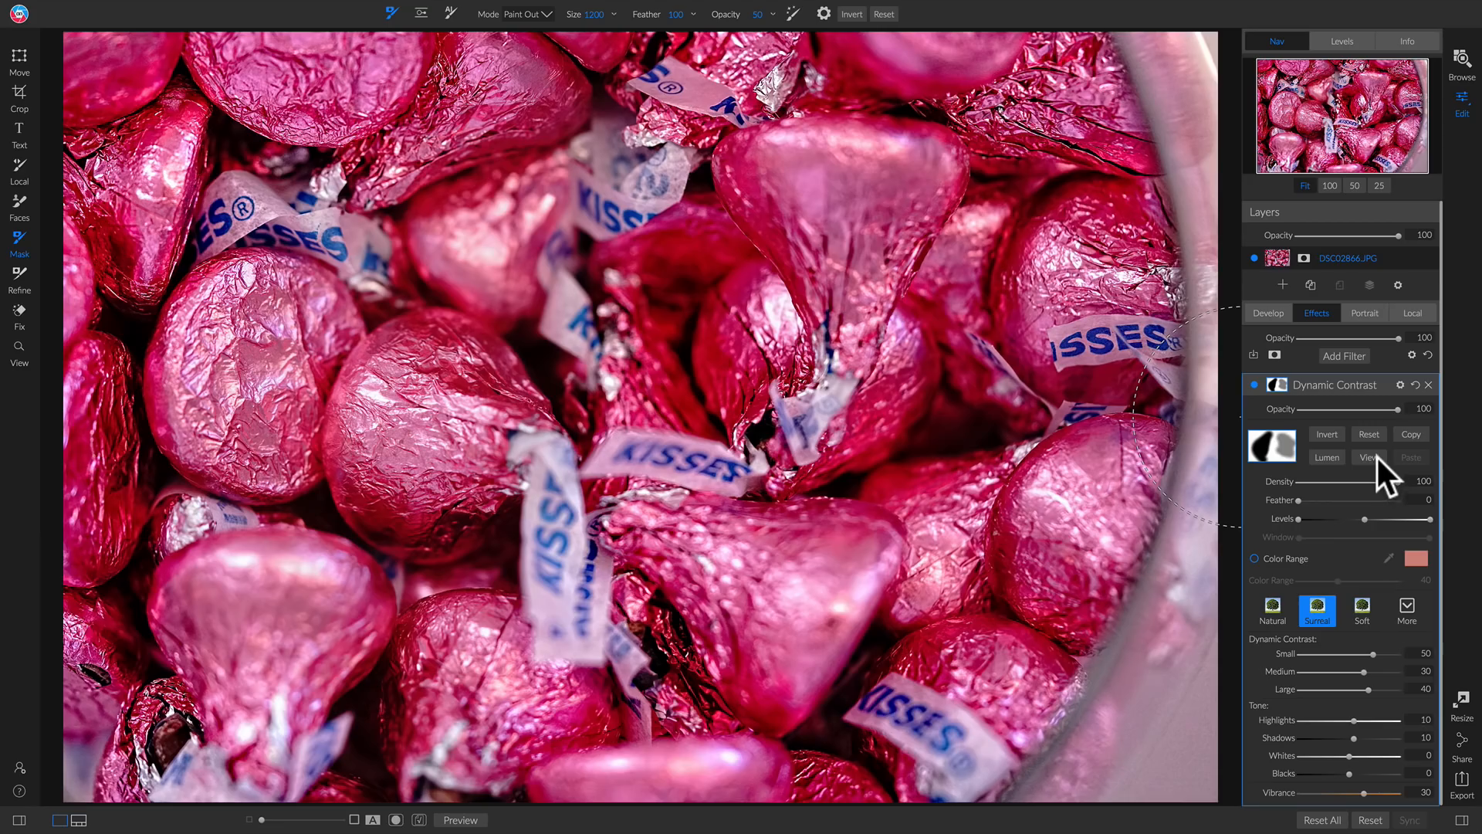
pyautogui.click(1375, 457)
pyautogui.click(1374, 457)
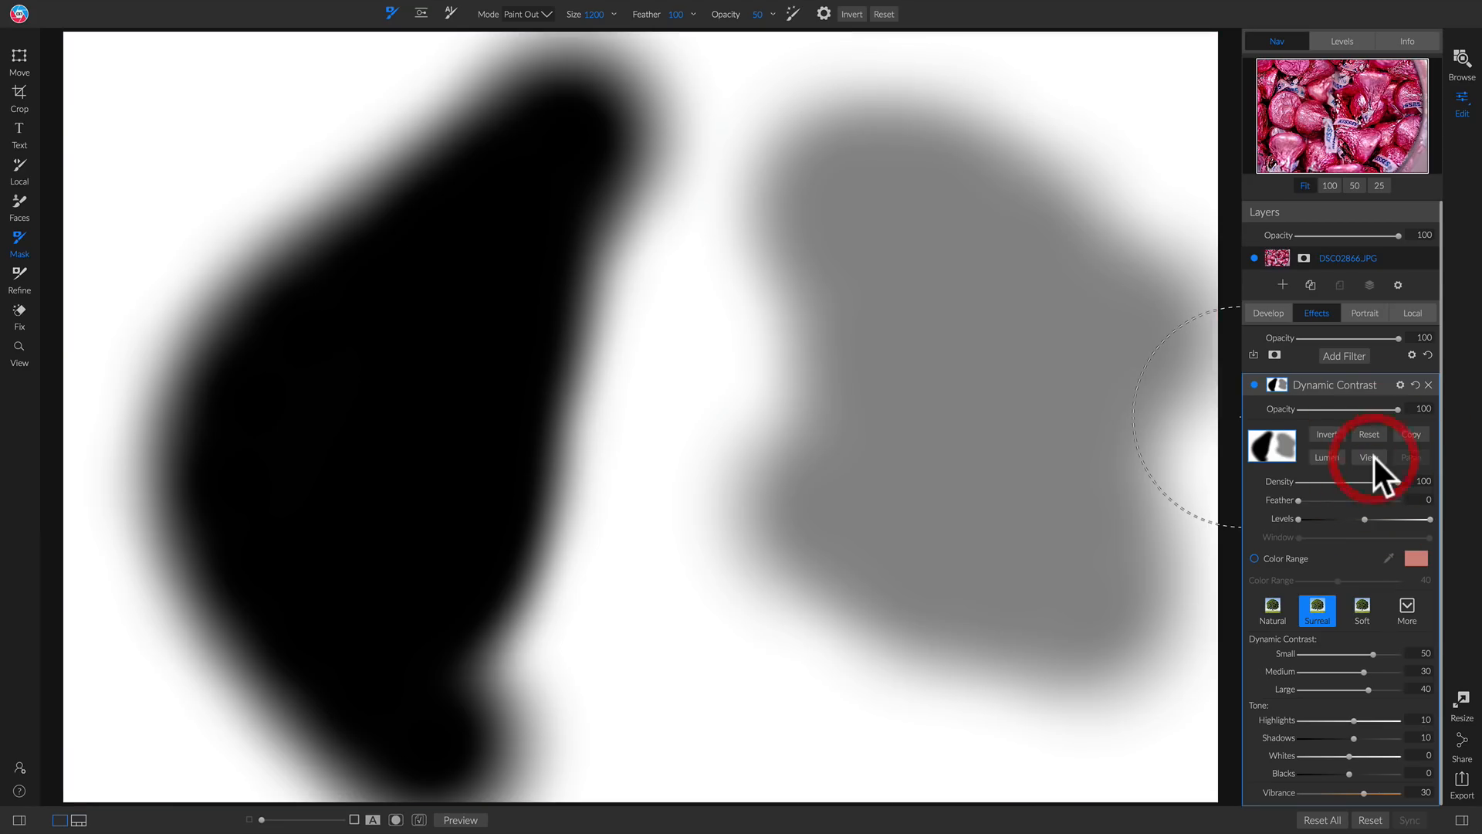
pyautogui.click(1374, 457)
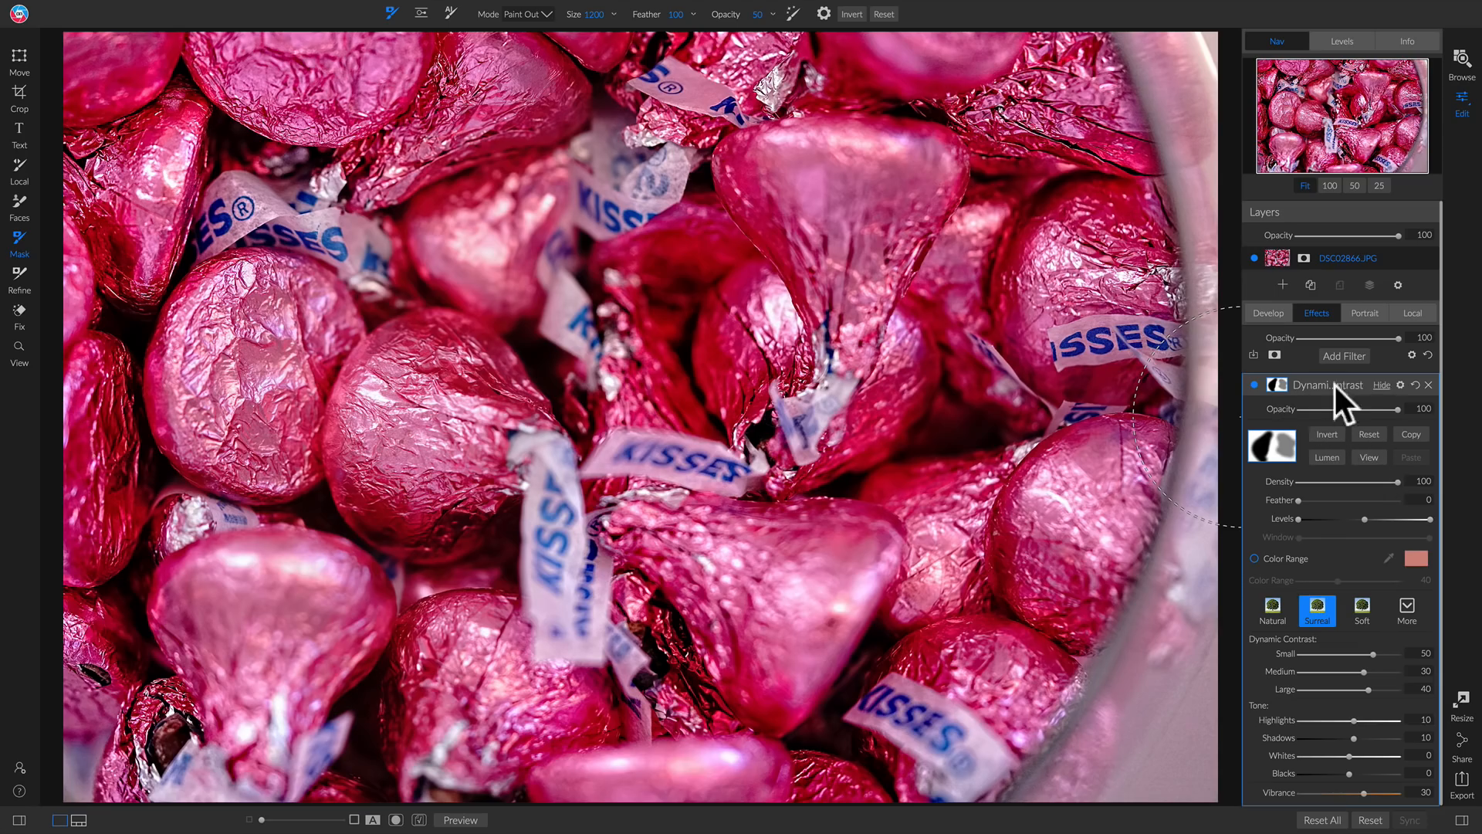
# Reset the Dynamic Contrast filter's settings to their defaults.
pyautogui.click(1414, 384)
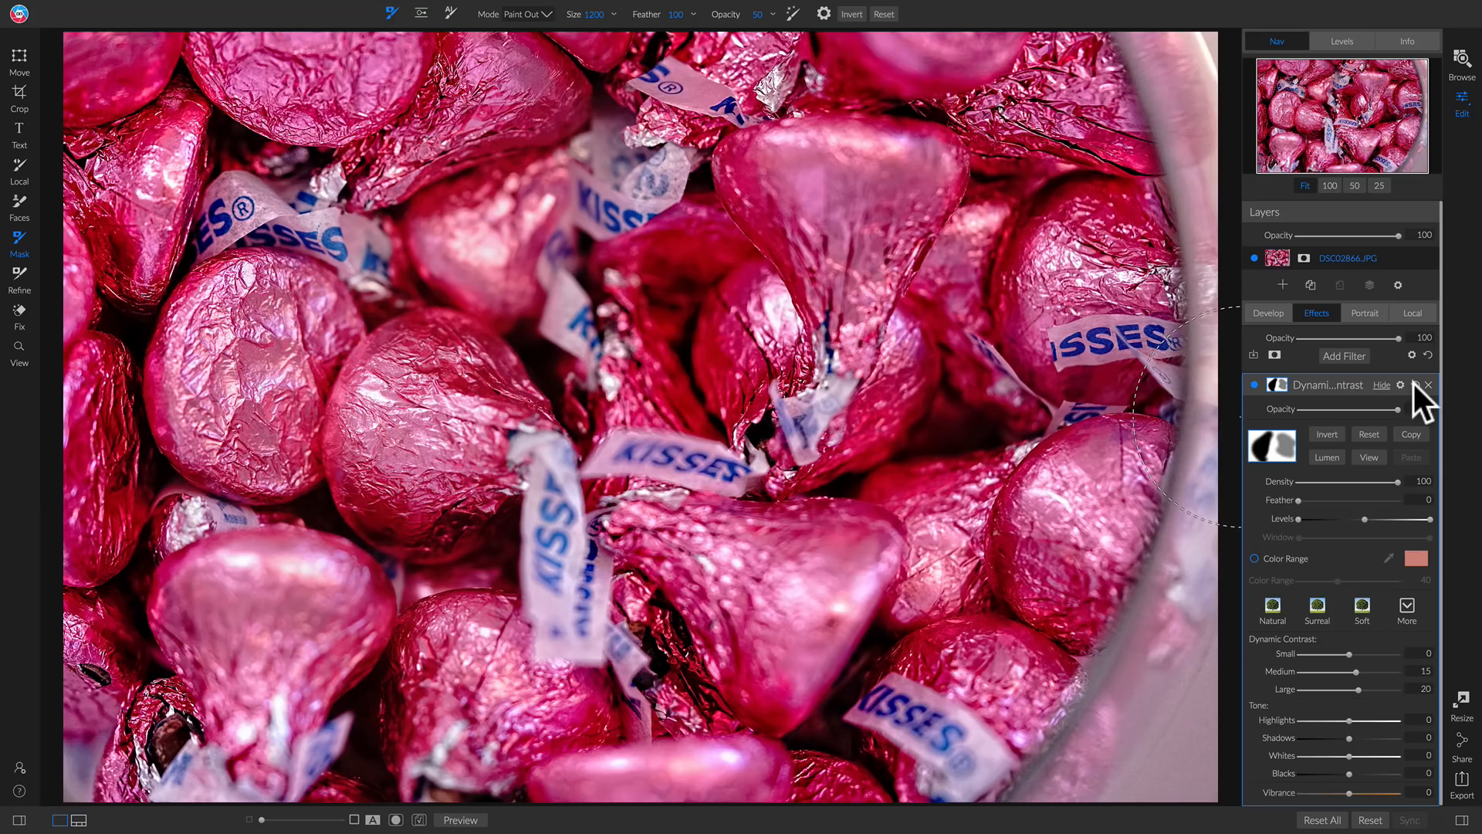
# Reset the Dynamic Contrast mask, apply the Surreal style, and invert the mask to black.
pyautogui.click(1367, 433)
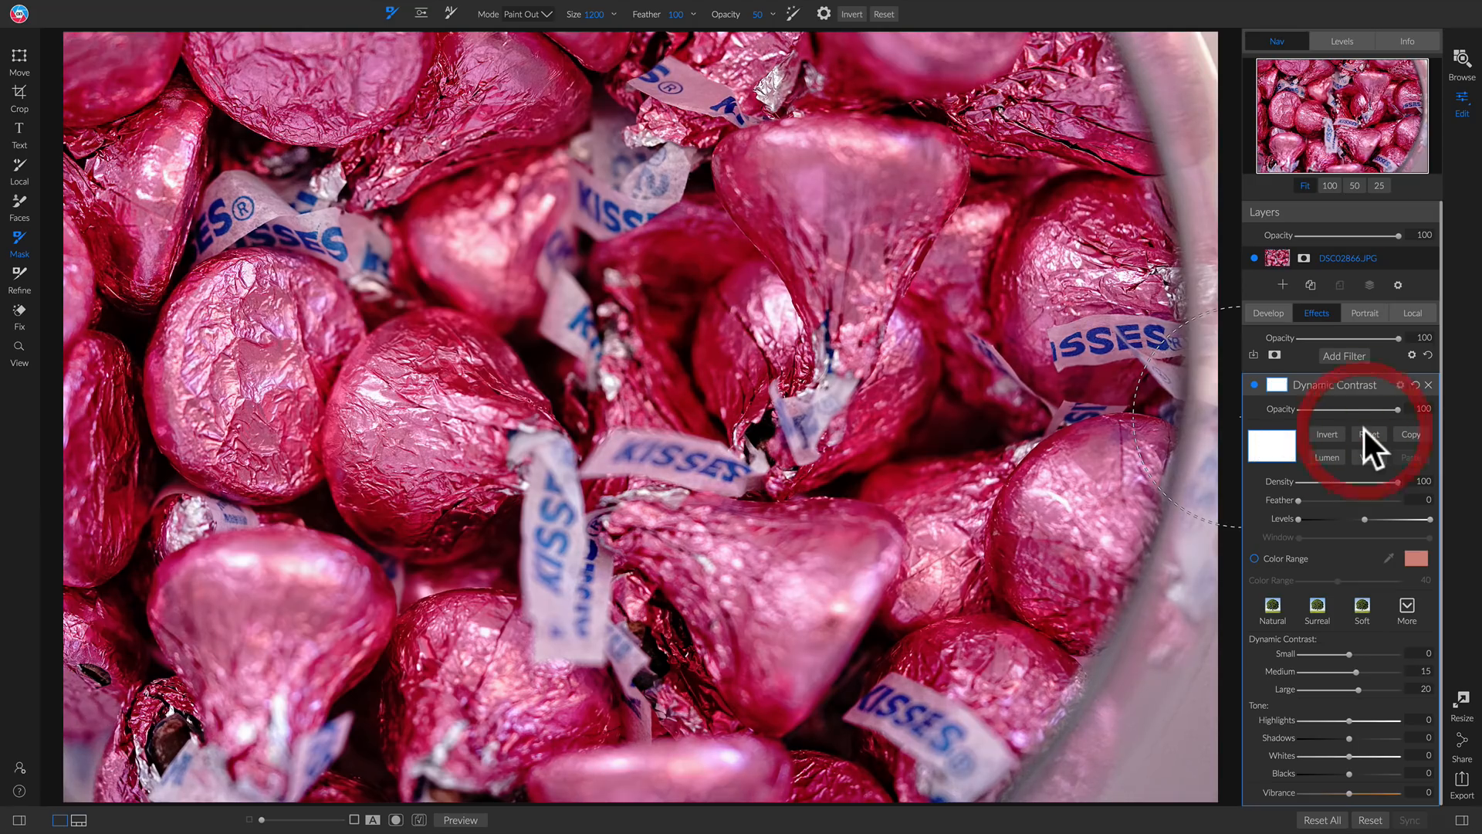
pyautogui.click(1319, 601)
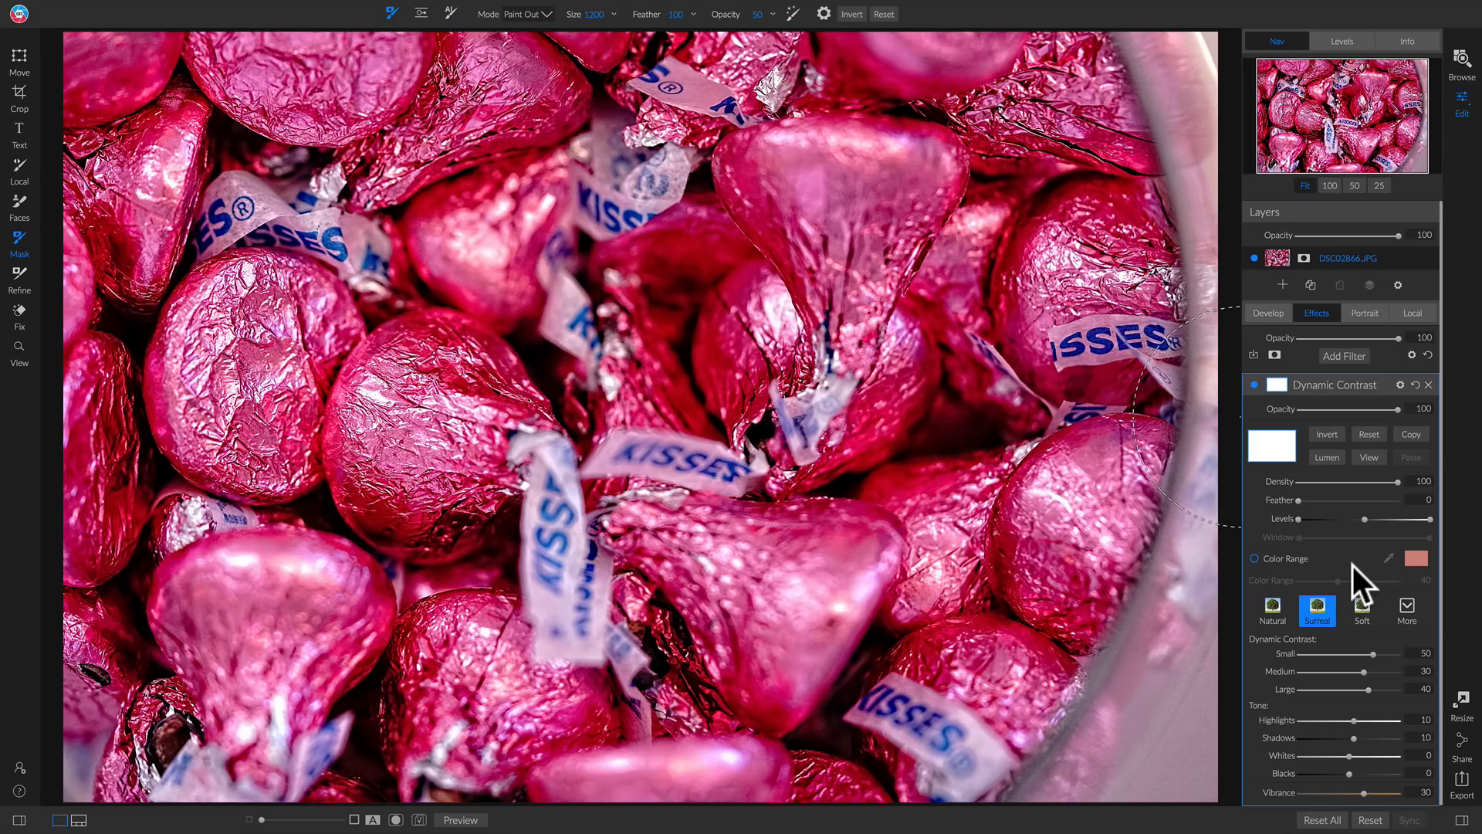
pyautogui.click(1326, 434)
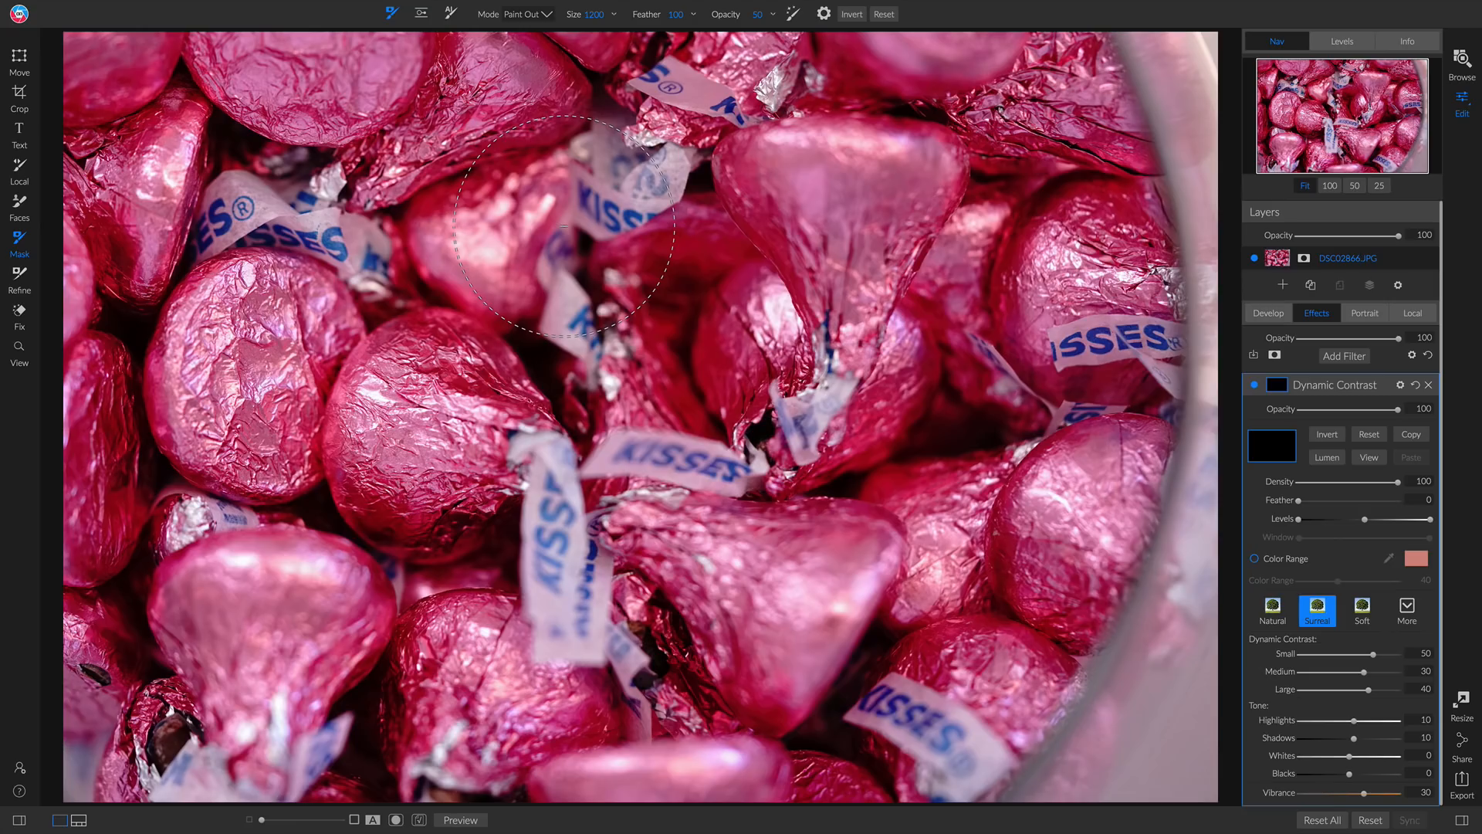
# Set the masking brush to Paint In at opacity 100 and paint Dynamic Contrast over the photo's left side, upper middle, and right side.
pyautogui.press('x')
pyautogui.moveTo(731, 14)
pyautogui.mouseDown()
pyautogui.moveTo(774, 46)
pyautogui.moveTo(884, 53)
pyautogui.moveTo(867, 26)
pyautogui.mouseUp()
pyautogui.moveTo(458, 81)
pyautogui.mouseDown()
pyautogui.moveTo(439, 111)
pyautogui.moveTo(288, 122)
pyautogui.moveTo(299, 201)
pyautogui.moveTo(259, 301)
pyautogui.moveTo(259, 413)
pyautogui.moveTo(398, 420)
pyautogui.moveTo(433, 440)
pyautogui.moveTo(469, 697)
pyautogui.mouseUp()
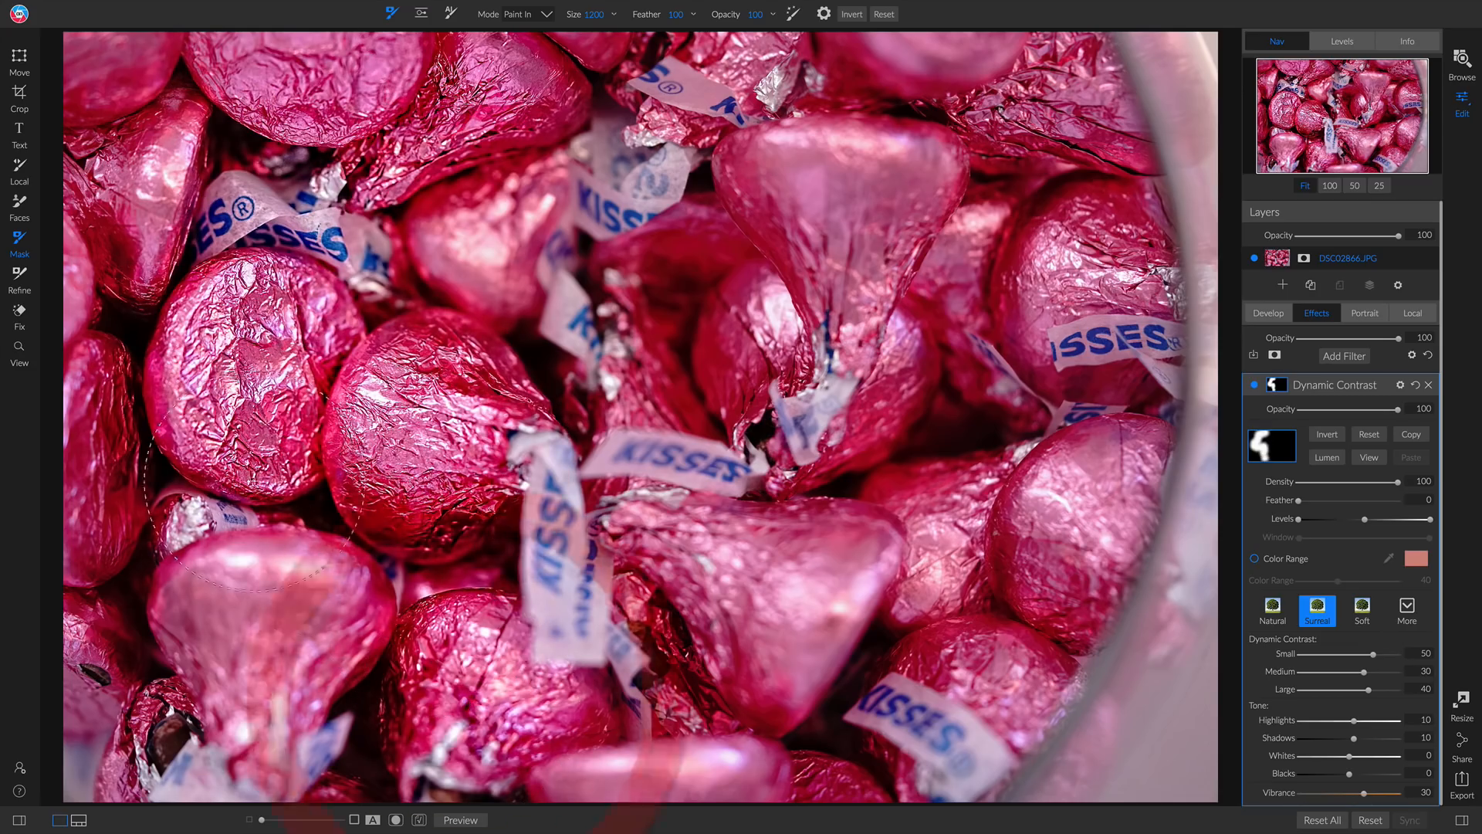
pyautogui.click(344, 119)
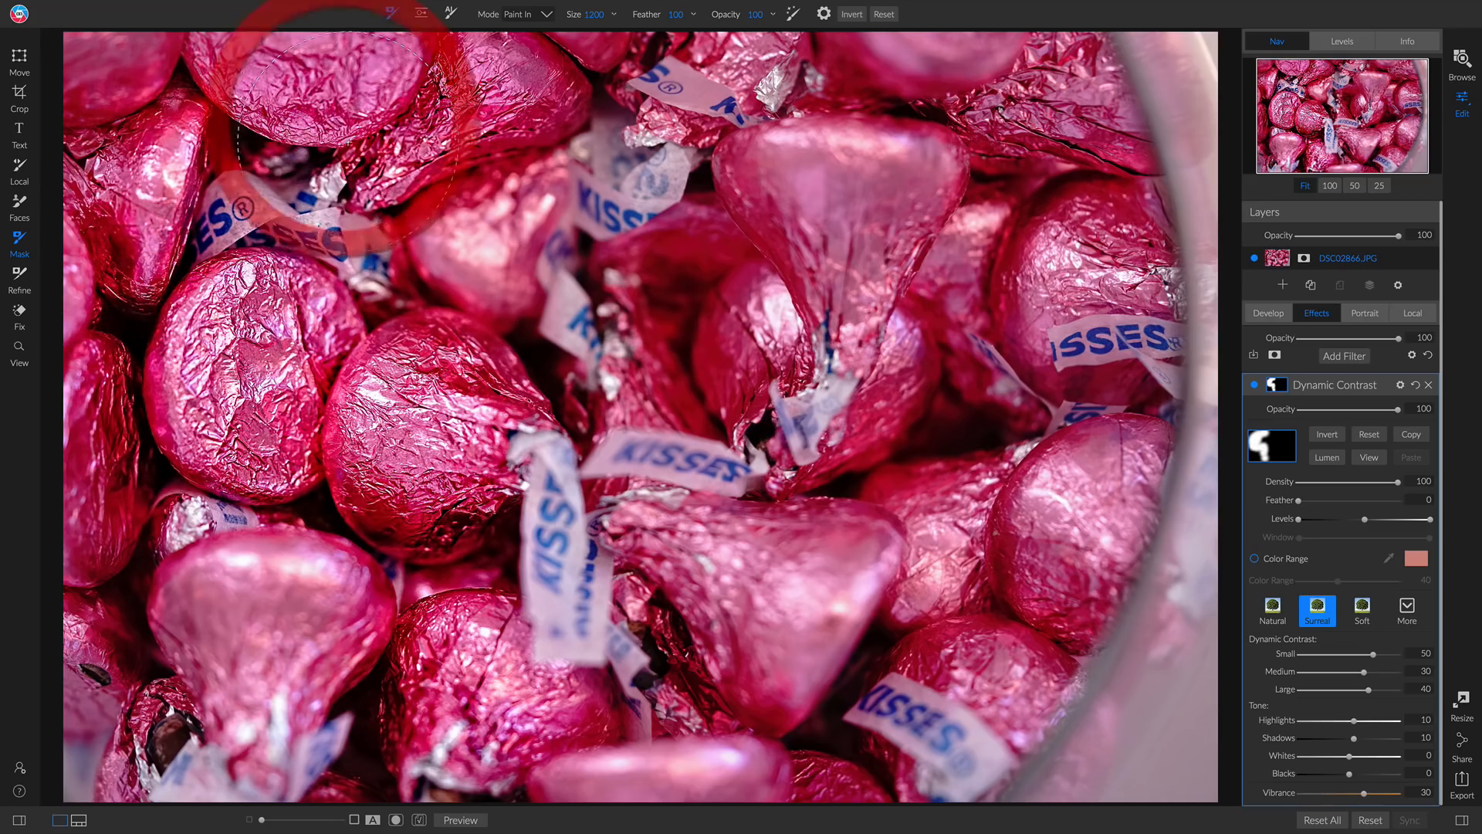
pyautogui.click(787, 73)
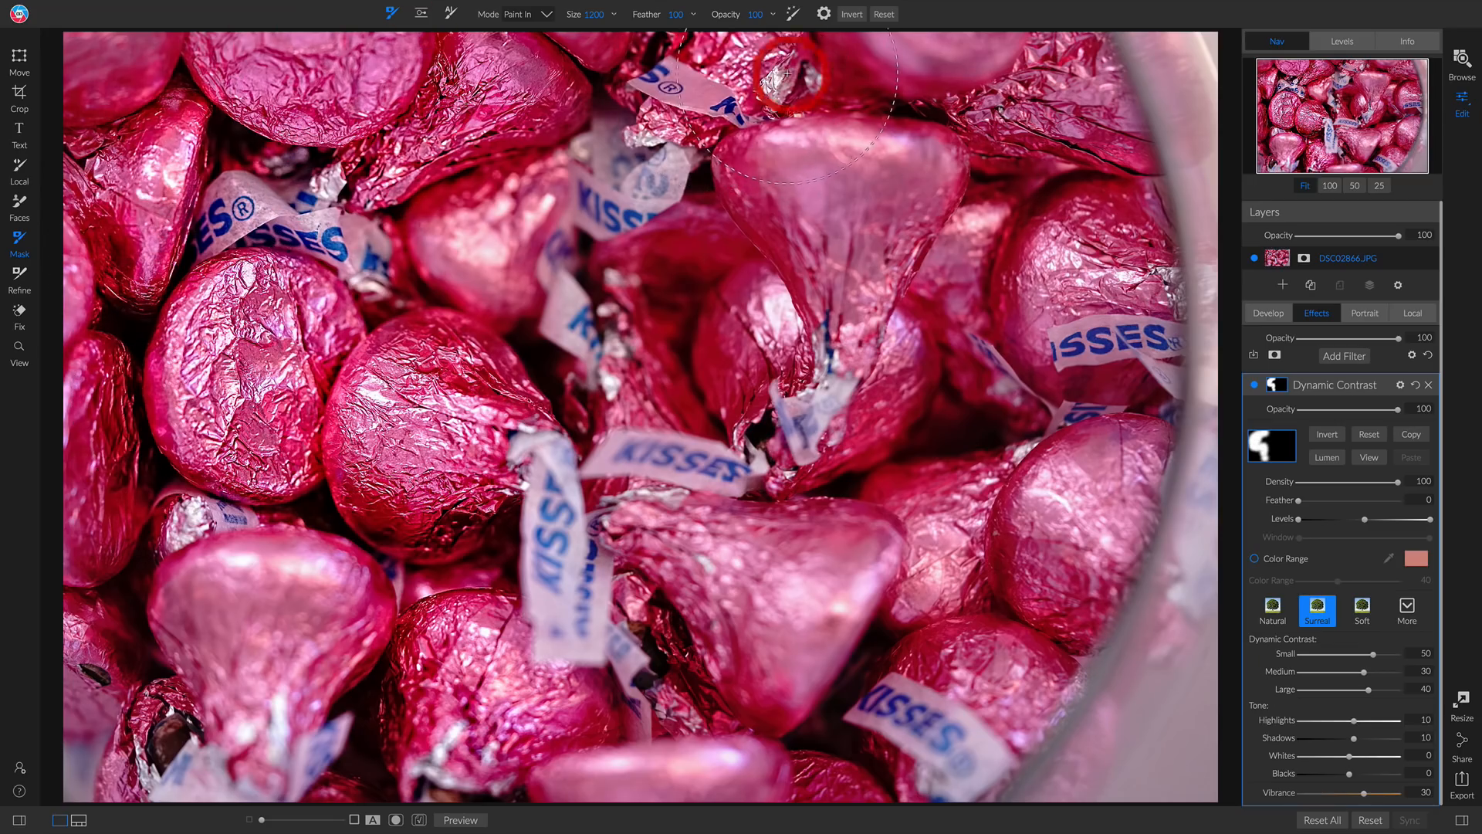
pyautogui.moveTo(1086, 143)
pyautogui.mouseDown()
pyautogui.moveTo(1075, 301)
pyautogui.moveTo(1097, 390)
pyautogui.moveTo(1078, 474)
pyautogui.moveTo(927, 699)
pyautogui.moveTo(850, 737)
pyautogui.mouseUp()
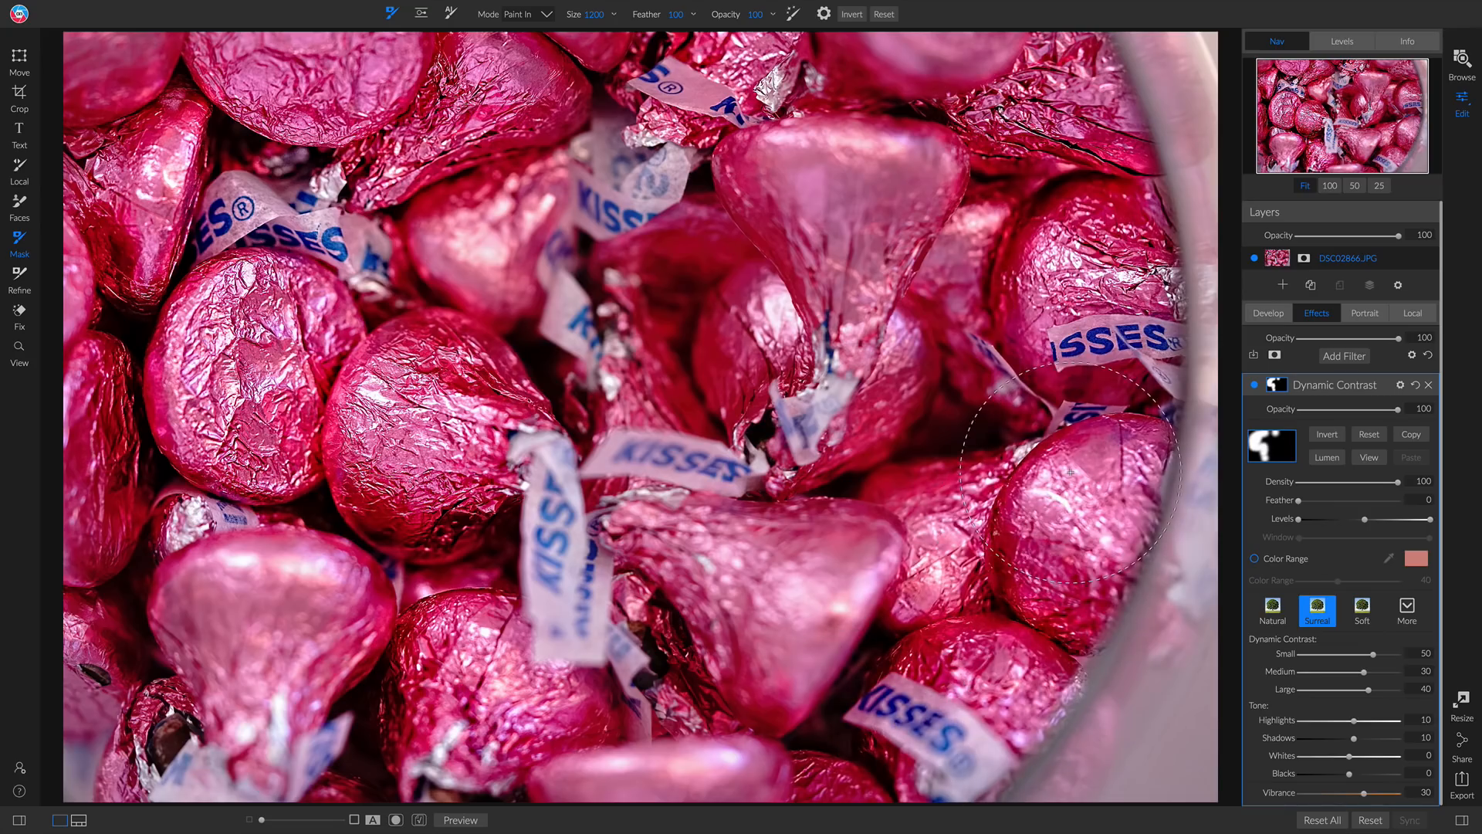
pyautogui.moveTo(1070, 524); pyautogui.dragTo(1083, 214)
# Examine the painted Dynamic Contrast mask and compare the photo with the filter off and on.
pyautogui.click(1373, 460)
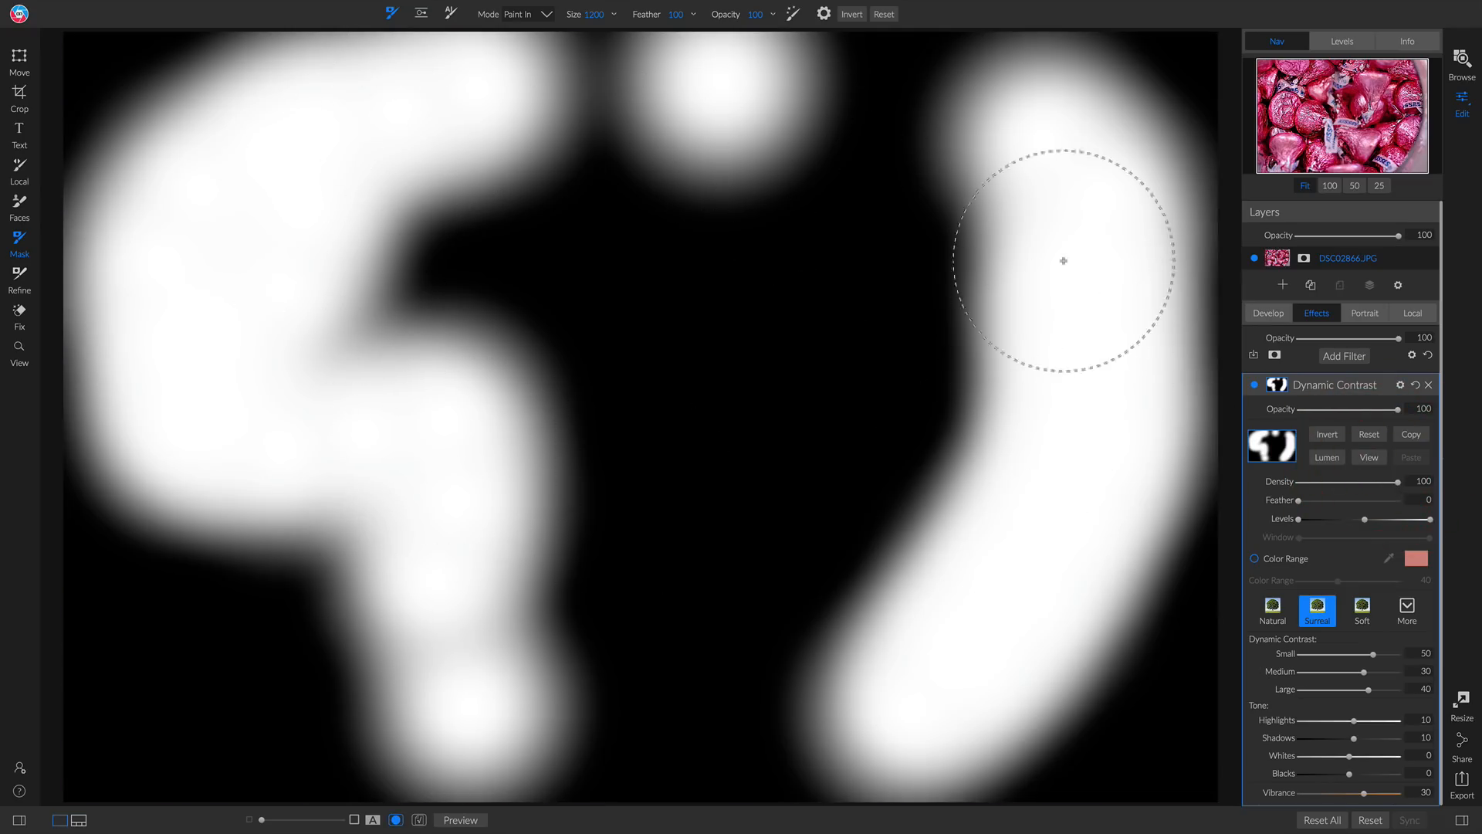
pyautogui.click(1371, 455)
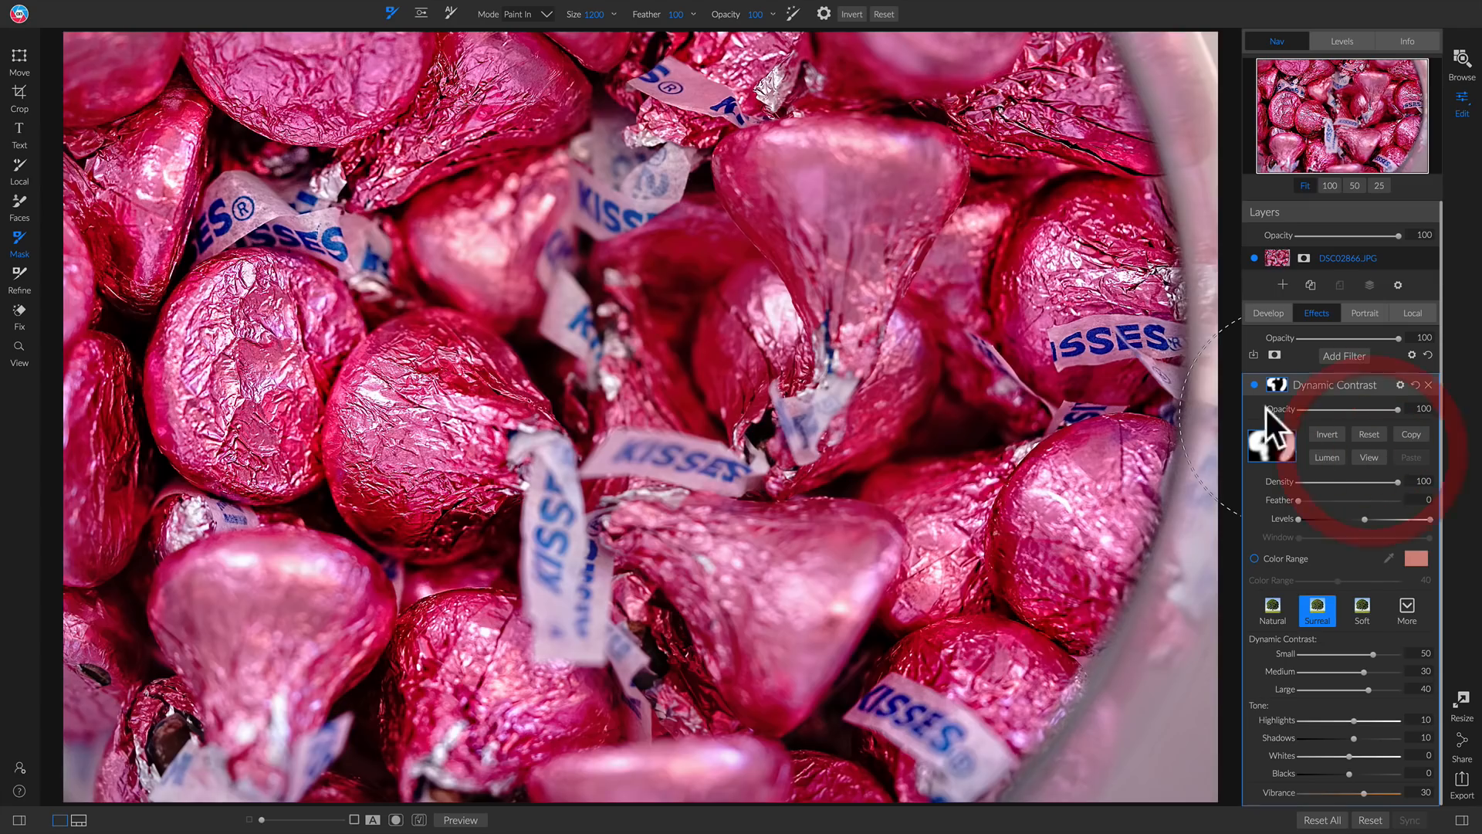
pyautogui.click(1253, 386)
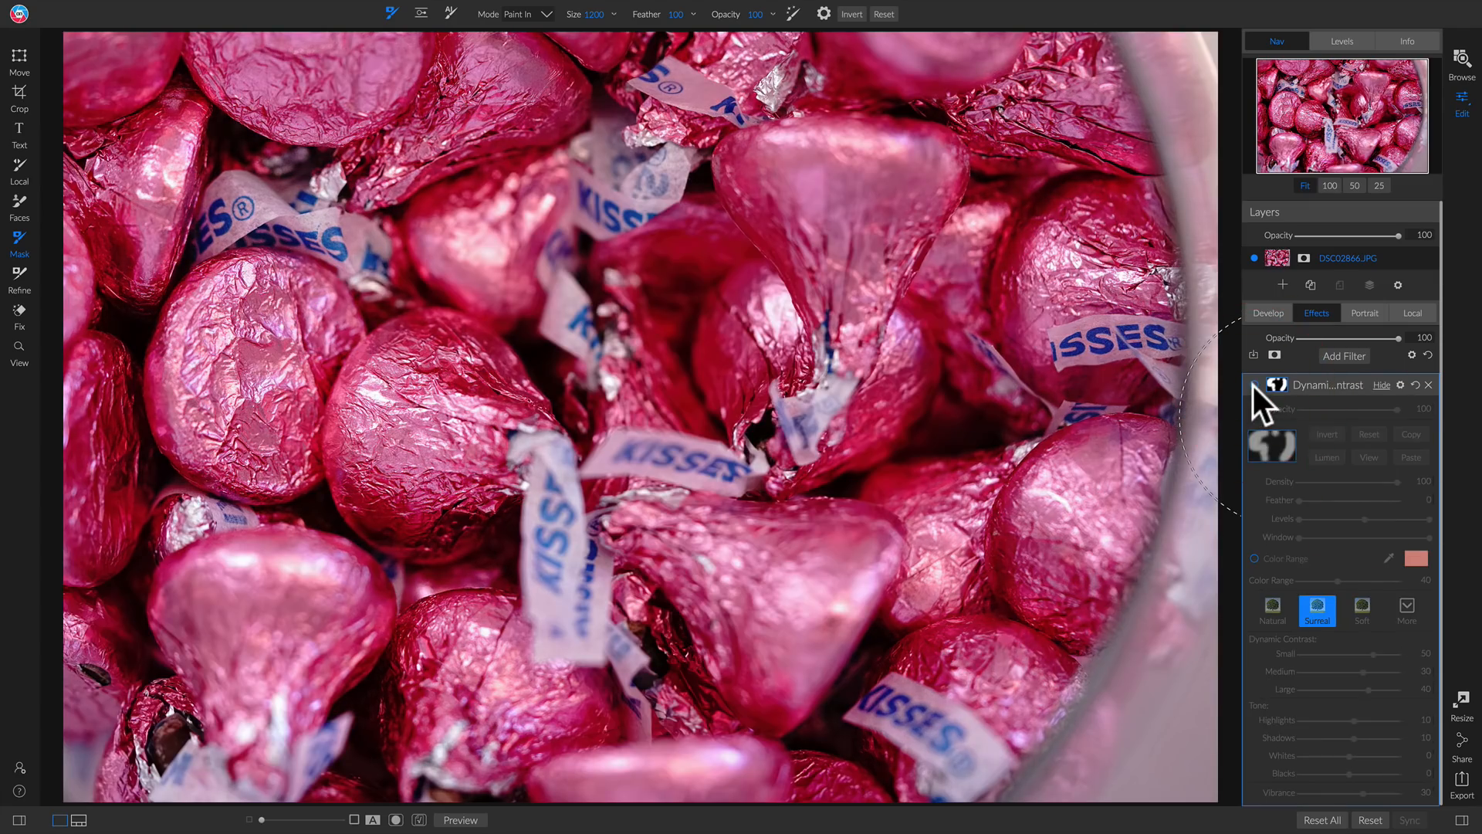
pyautogui.click(1251, 385)
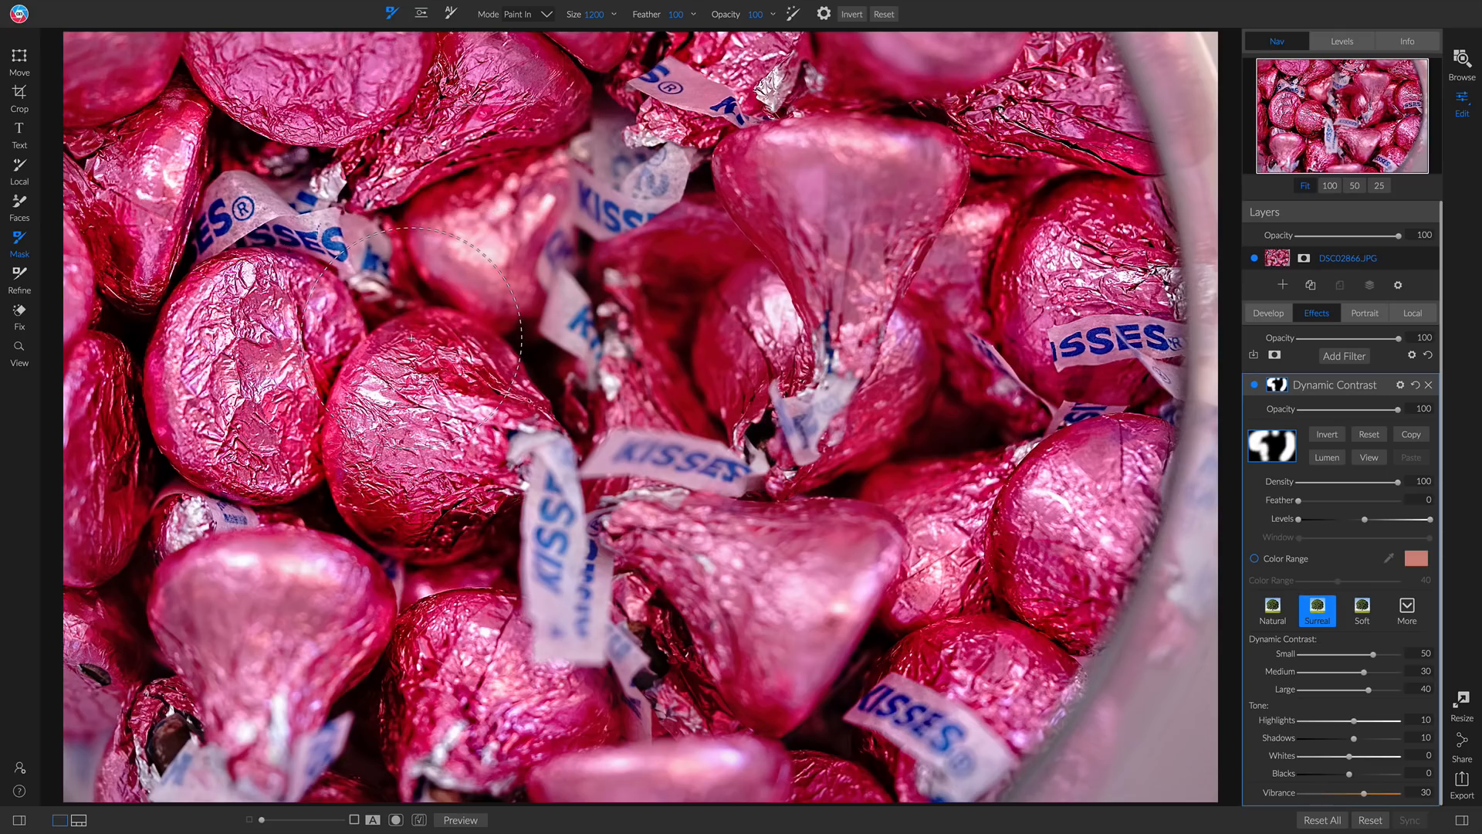
pyautogui.click(1370, 455)
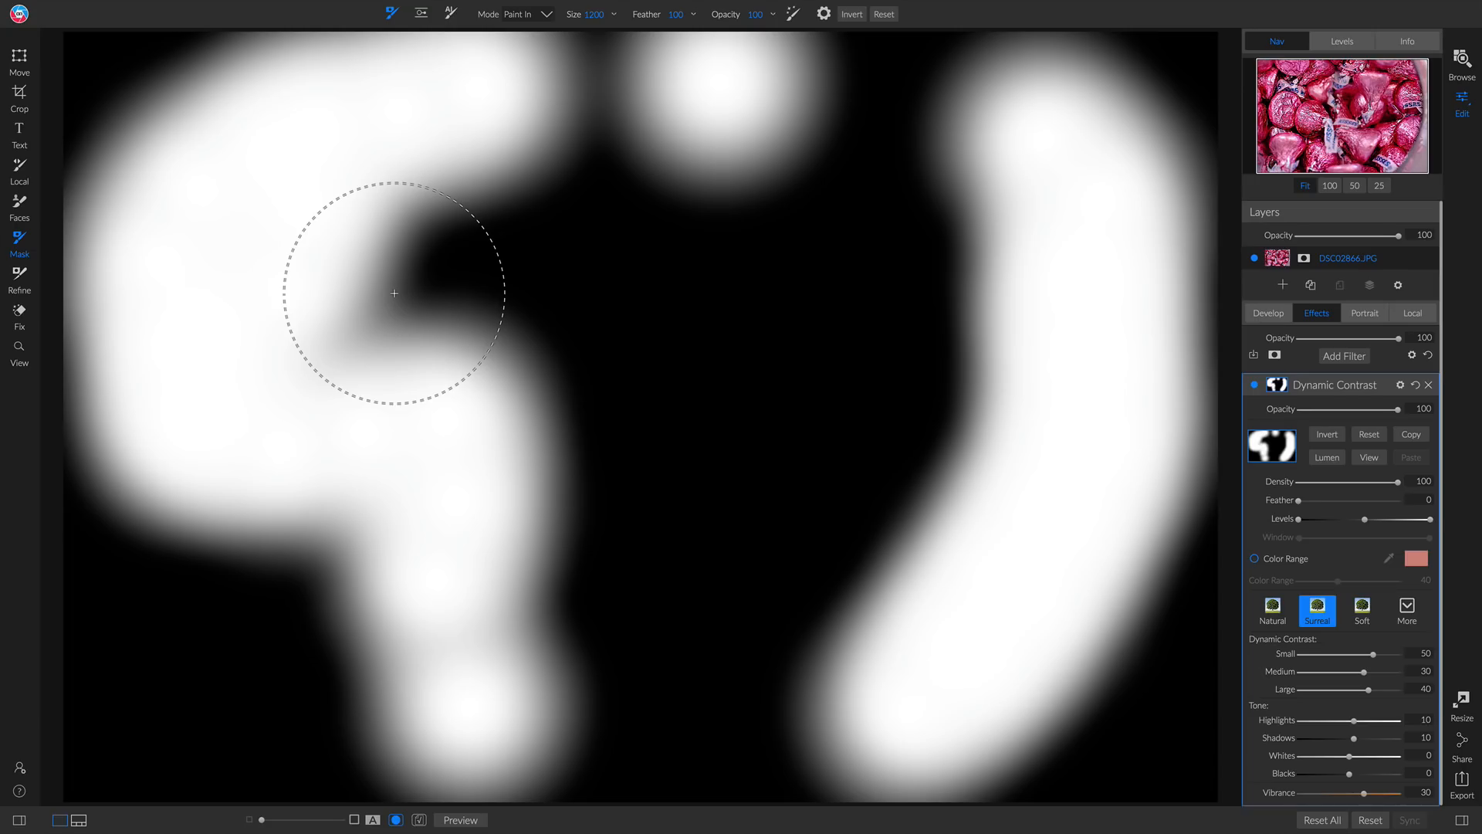
pyautogui.click(1369, 454)
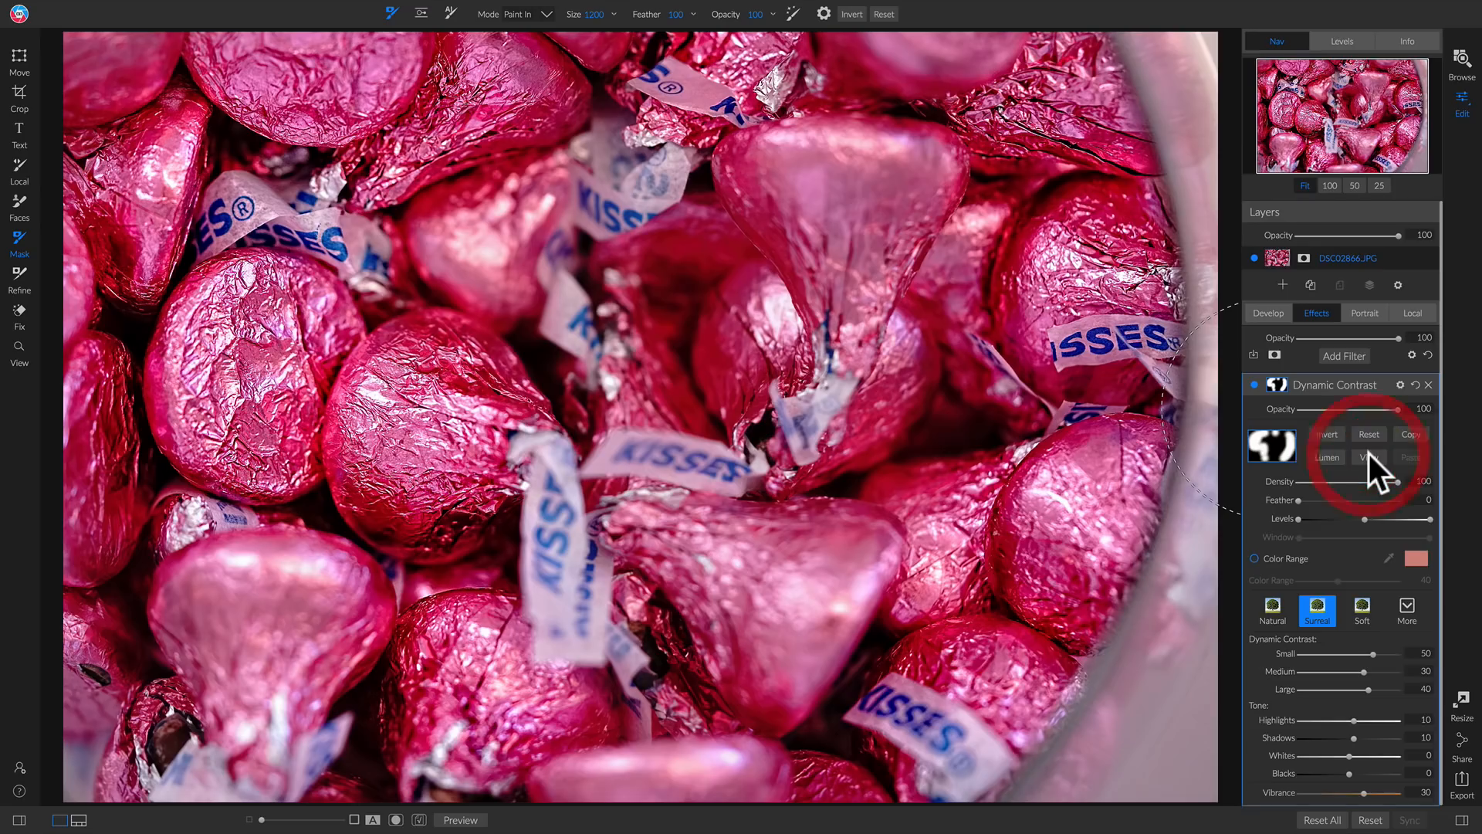
# Copy the Dynamic Contrast mask and add a Sunshine filter with the Strong style.
pyautogui.click(1414, 432)
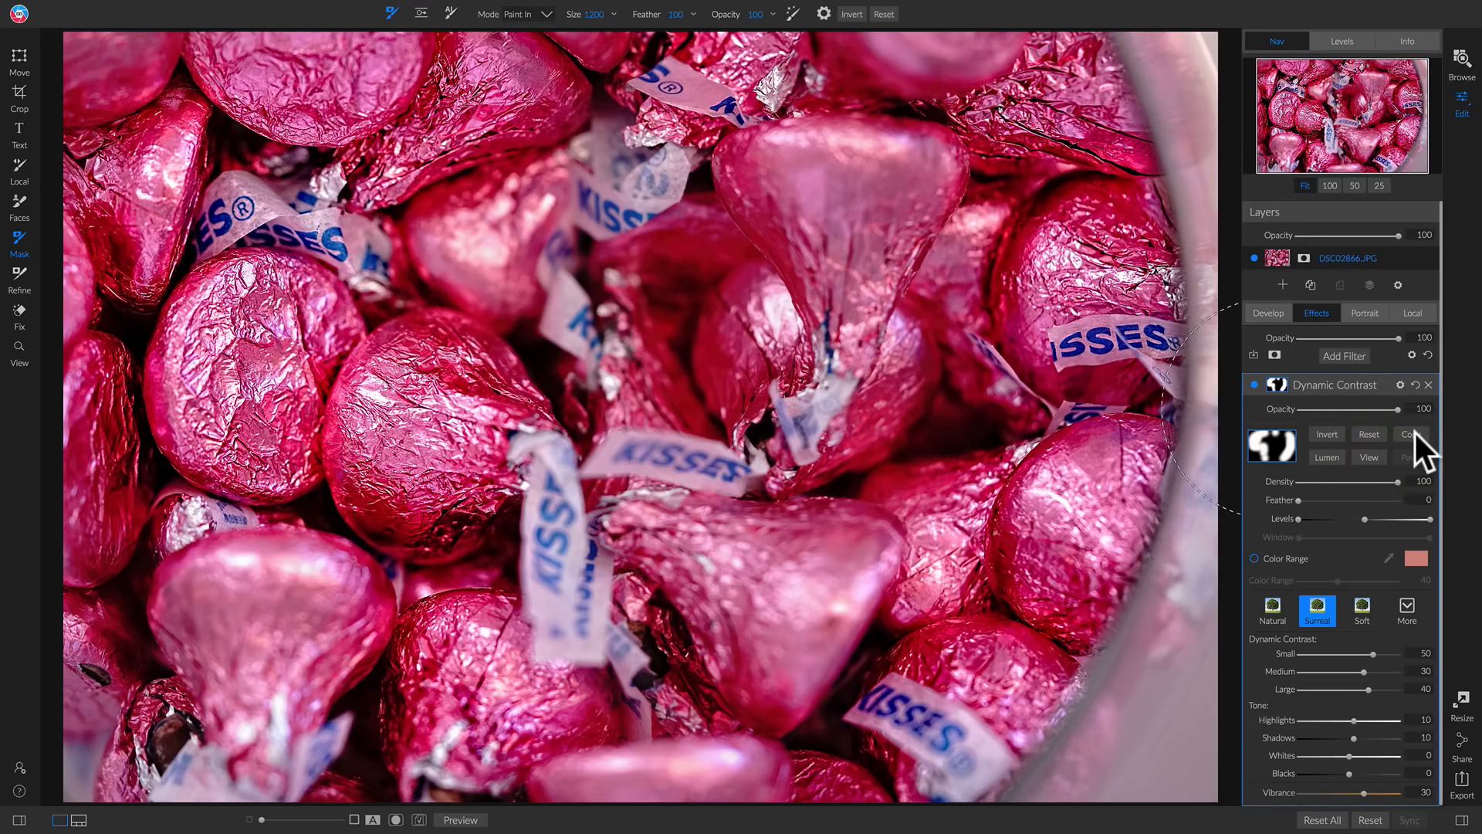
pyautogui.click(1346, 354)
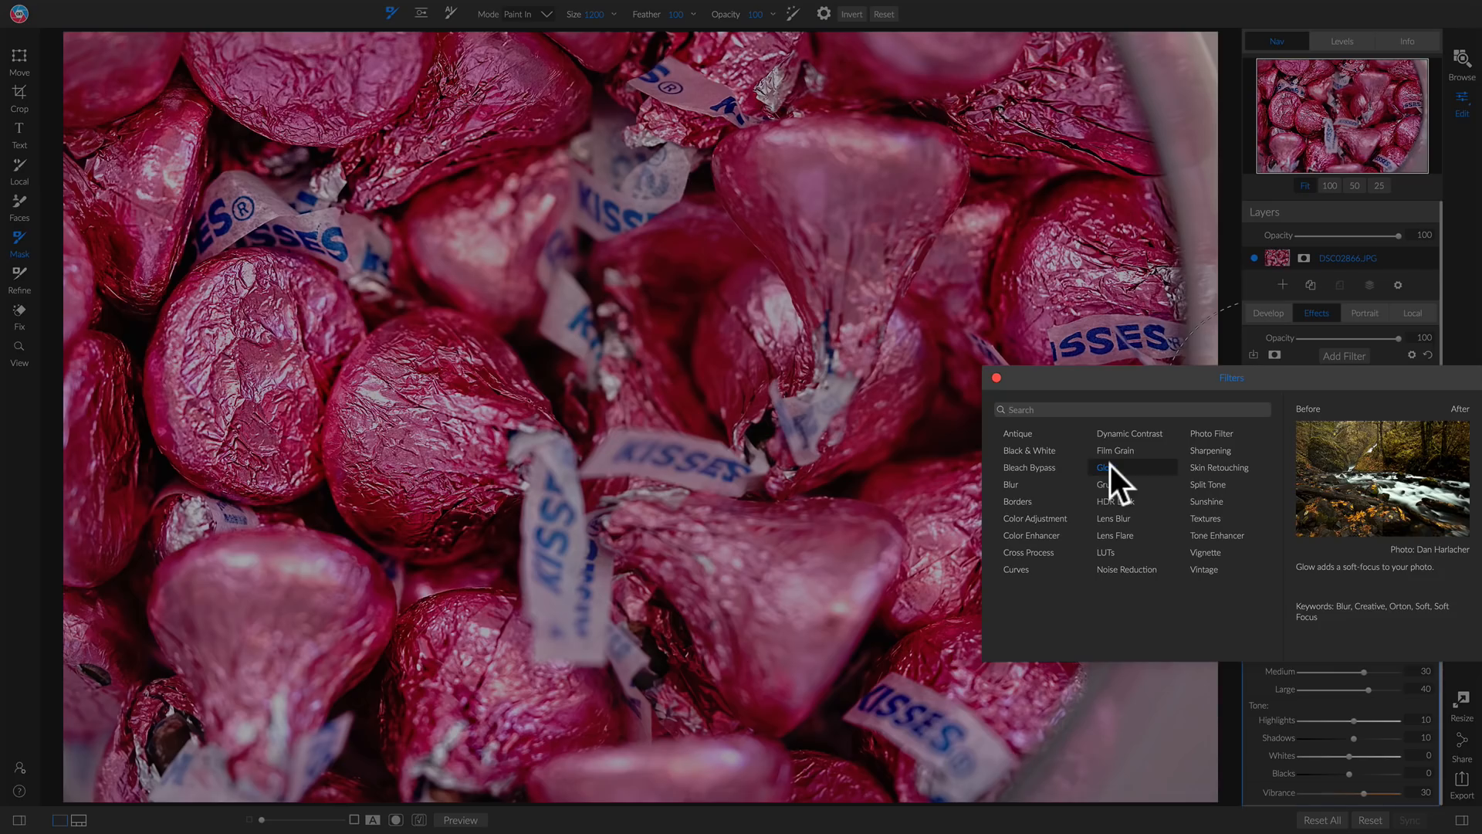
pyautogui.click(1210, 503)
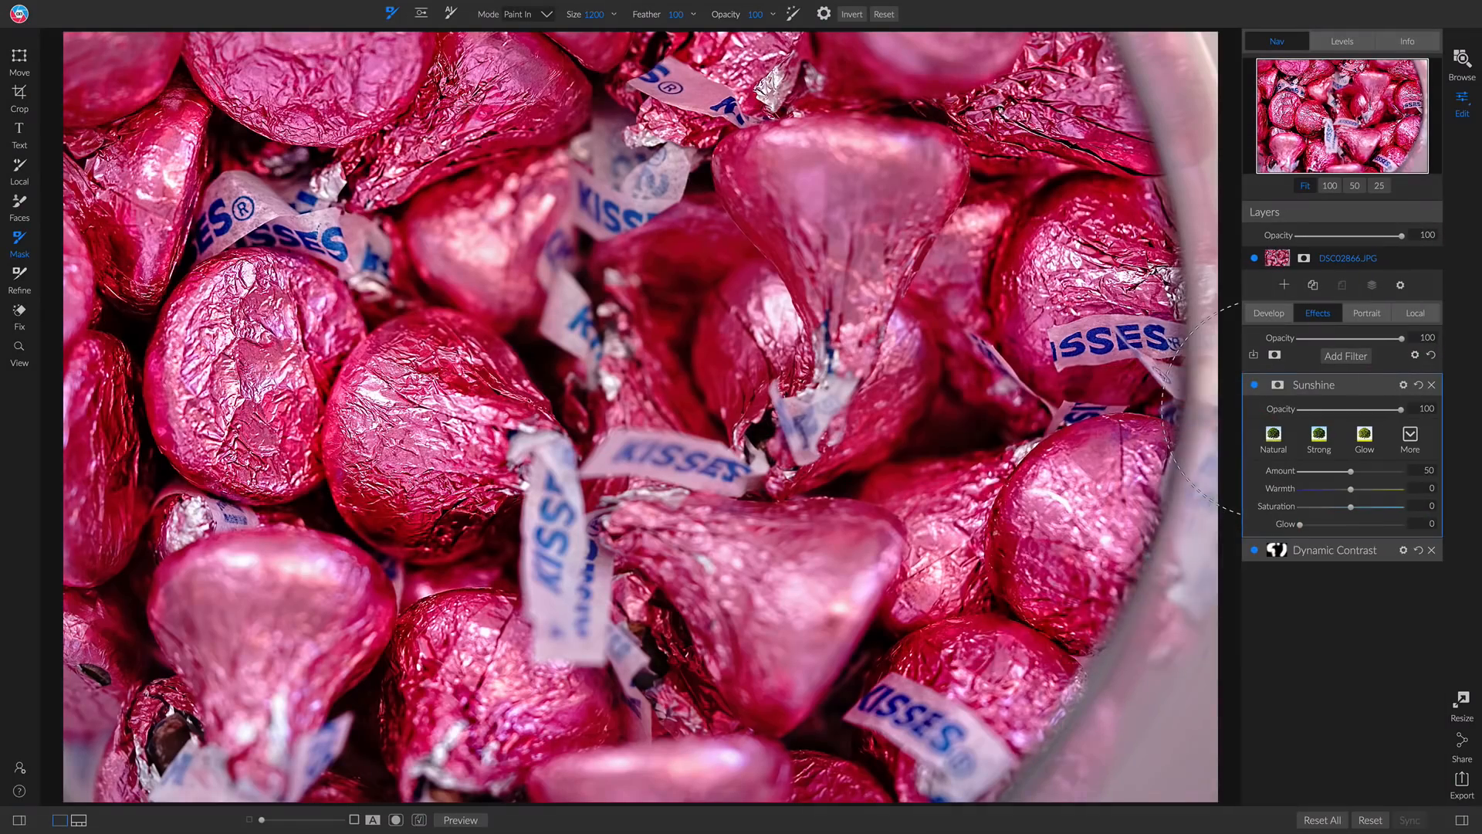
pyautogui.click(1360, 437)
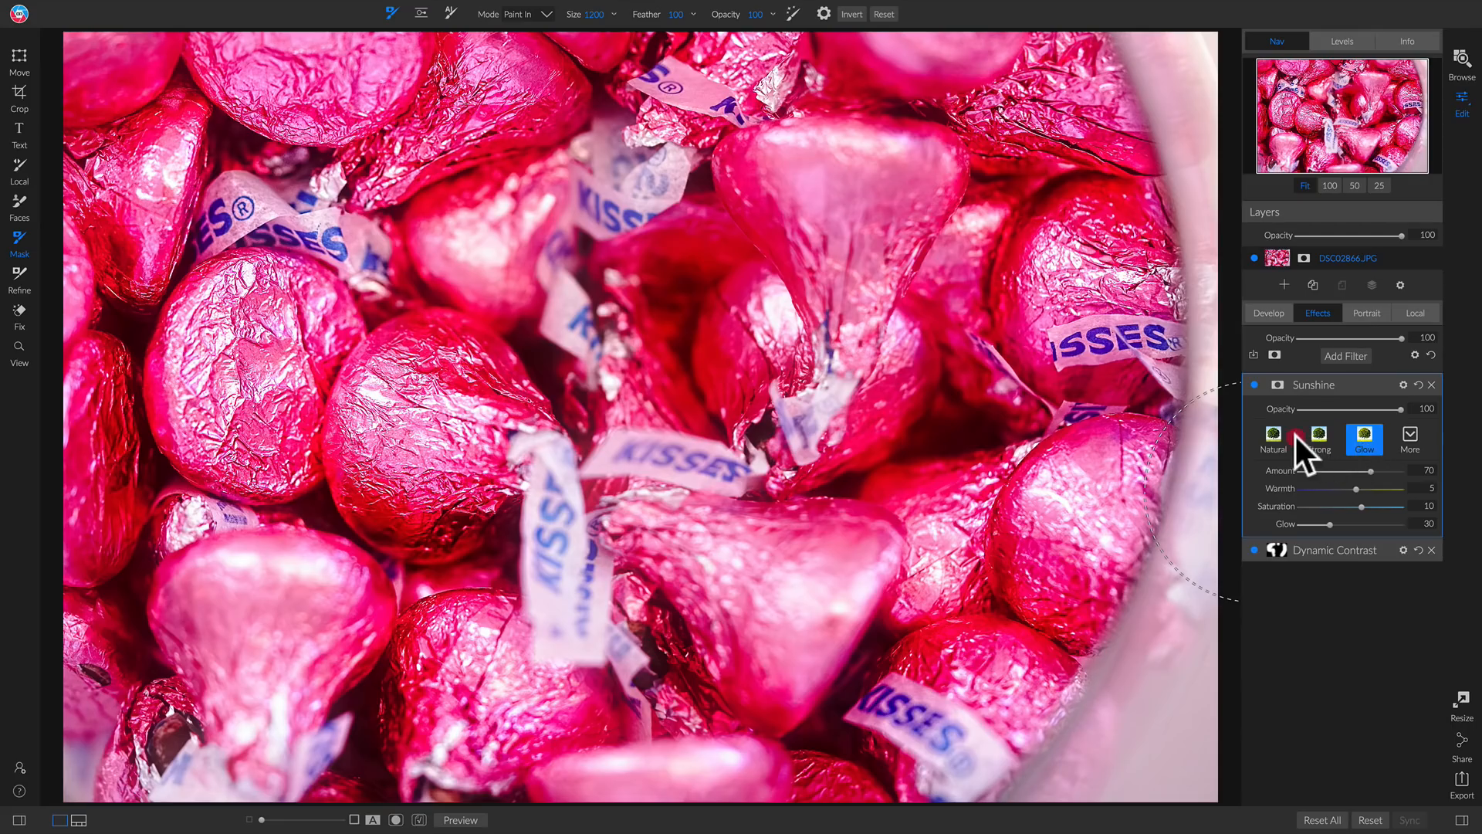
pyautogui.click(1307, 435)
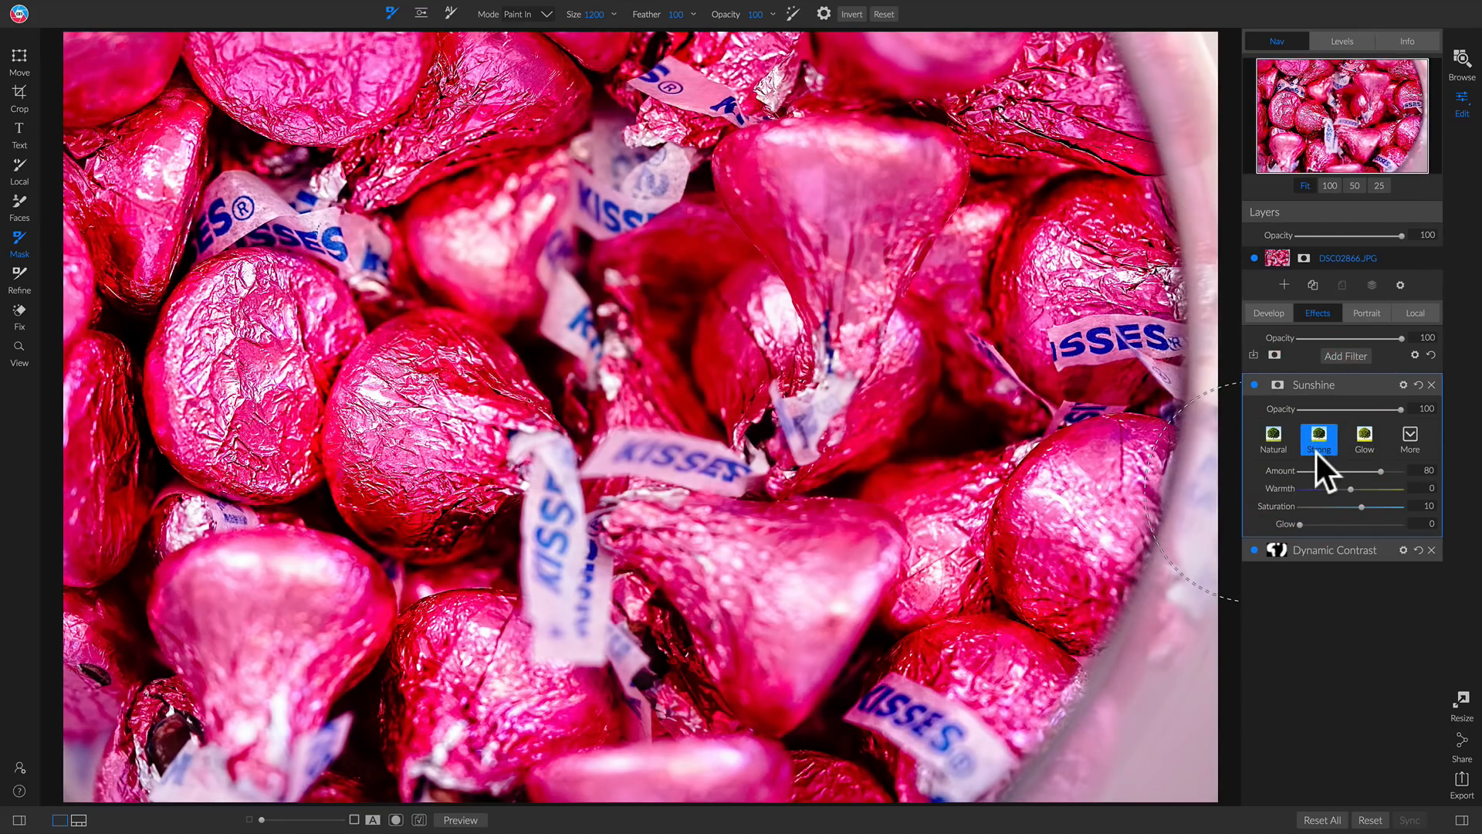
# Paste the copied mask onto the Sunshine filter and compare the photo with the filter off and on.
pyautogui.click(1278, 385)
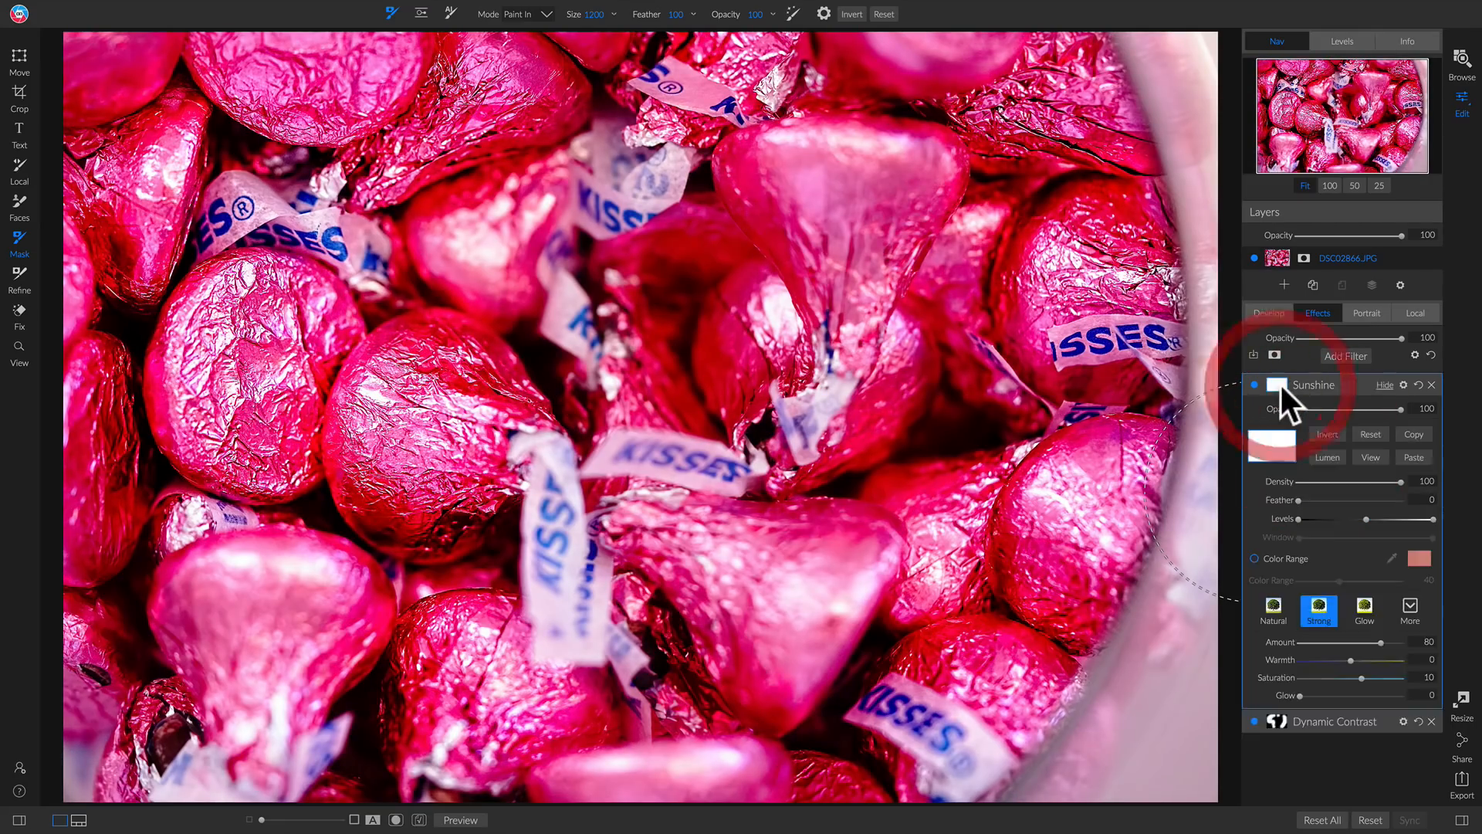
pyautogui.click(1405, 457)
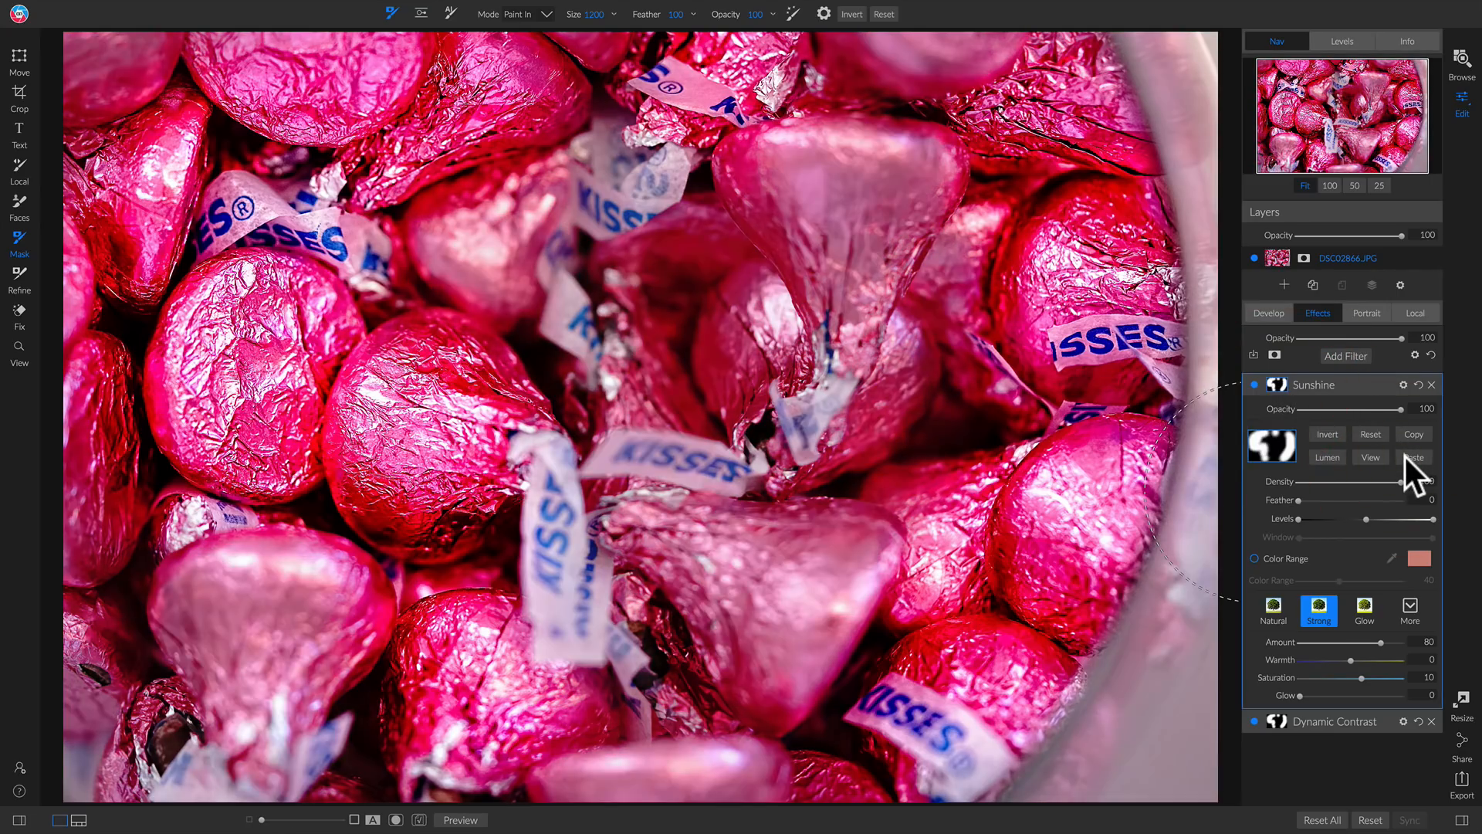
pyautogui.click(1255, 384)
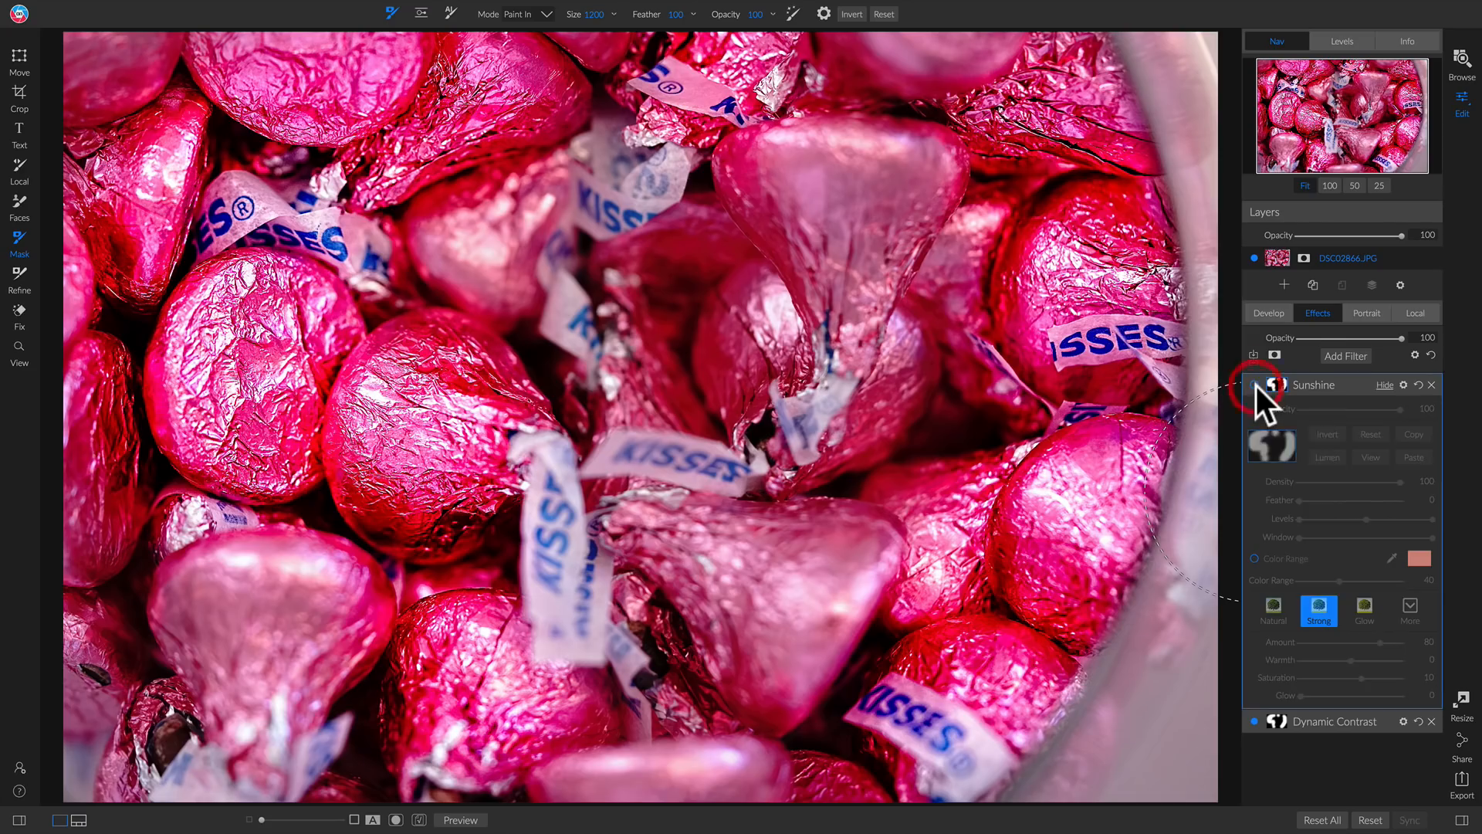
pyautogui.click(1255, 384)
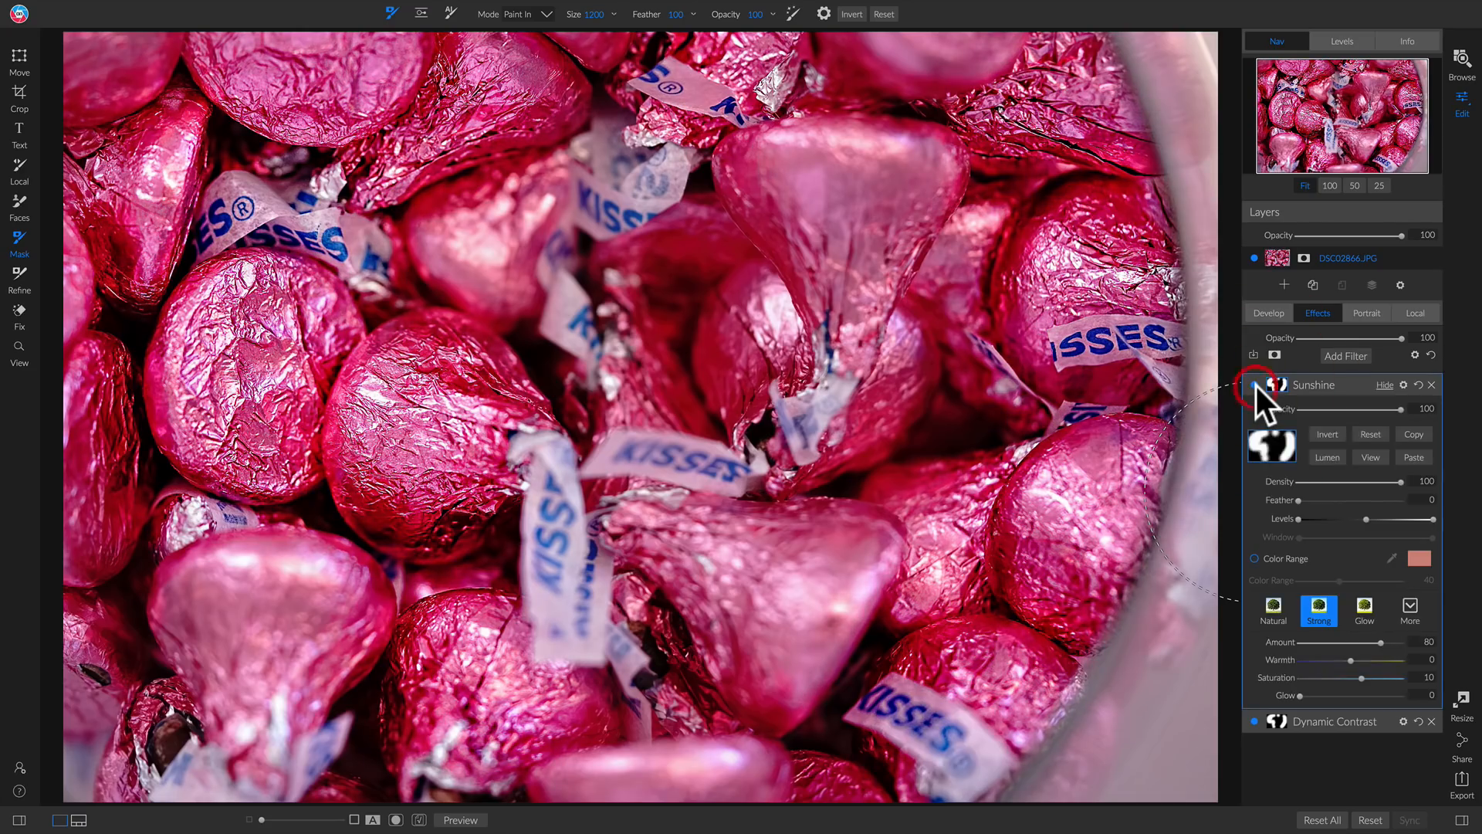
pyautogui.click(1255, 384)
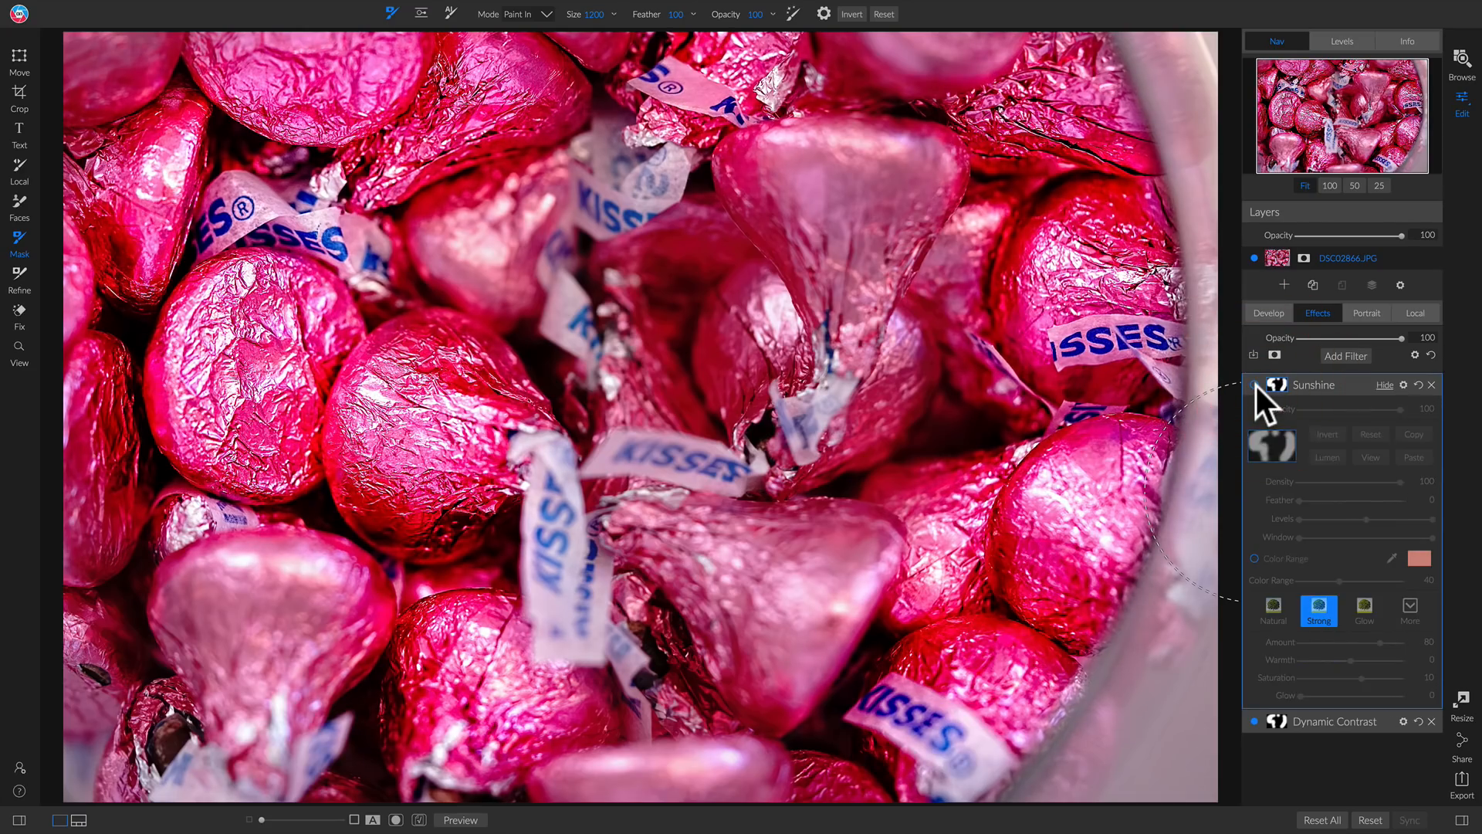
pyautogui.click(1255, 384)
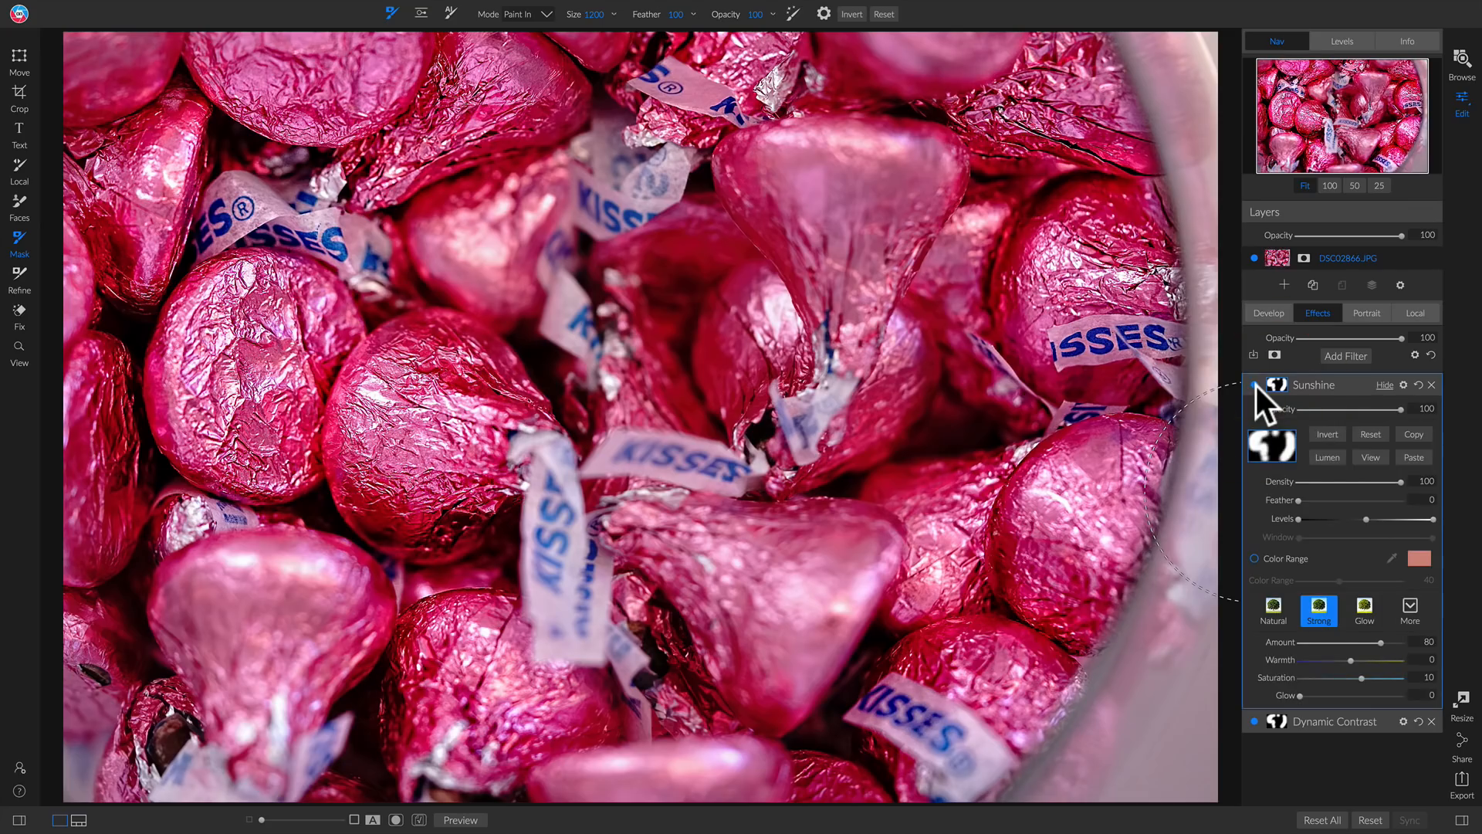
# Reset the Sunshine mask and invert it to black, checking it in mask view before returning to the photo.
pyautogui.click(1371, 458)
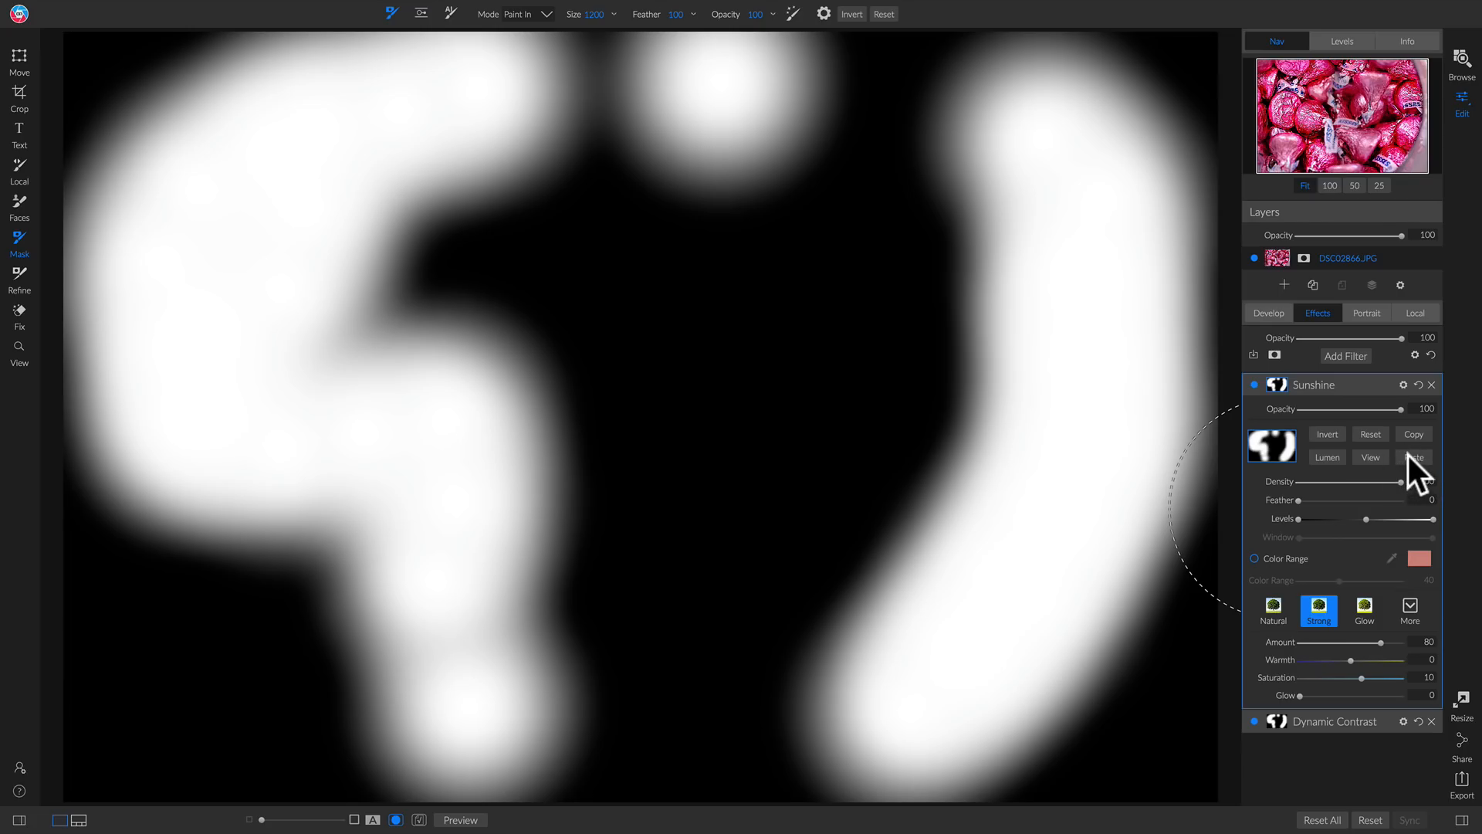
pyautogui.click(1374, 433)
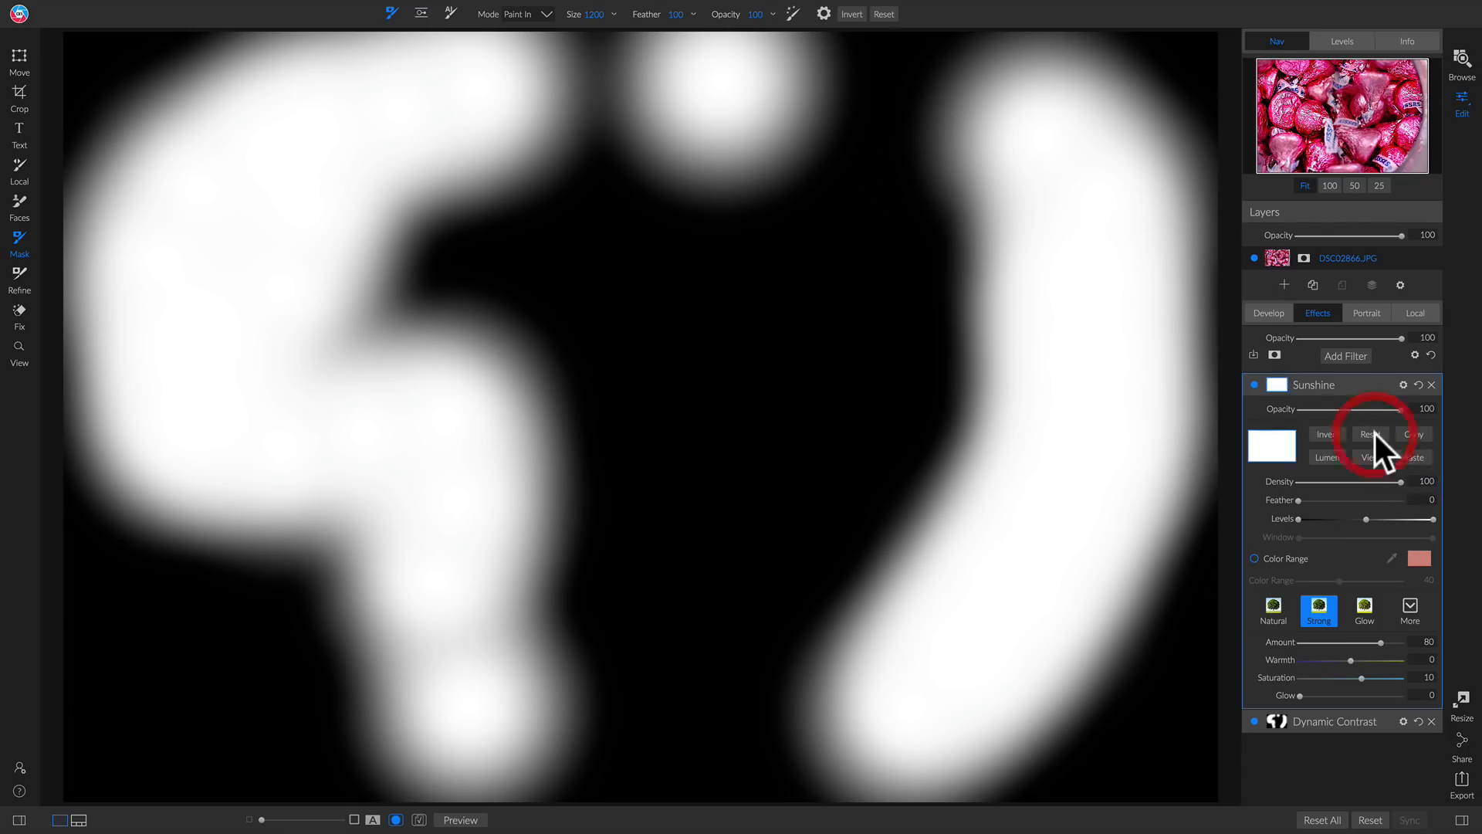
pyautogui.click(1324, 434)
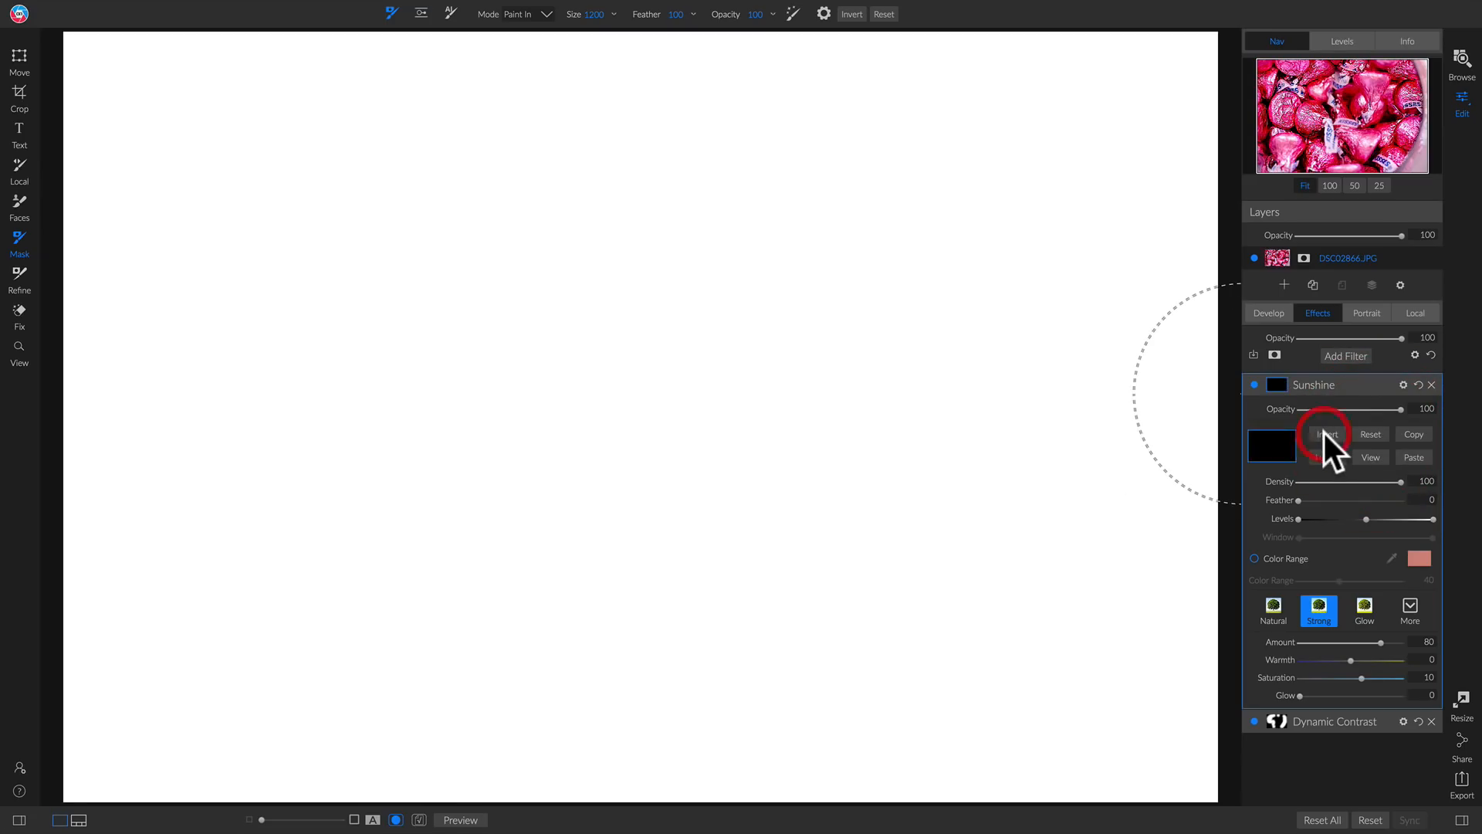
pyautogui.click(1368, 455)
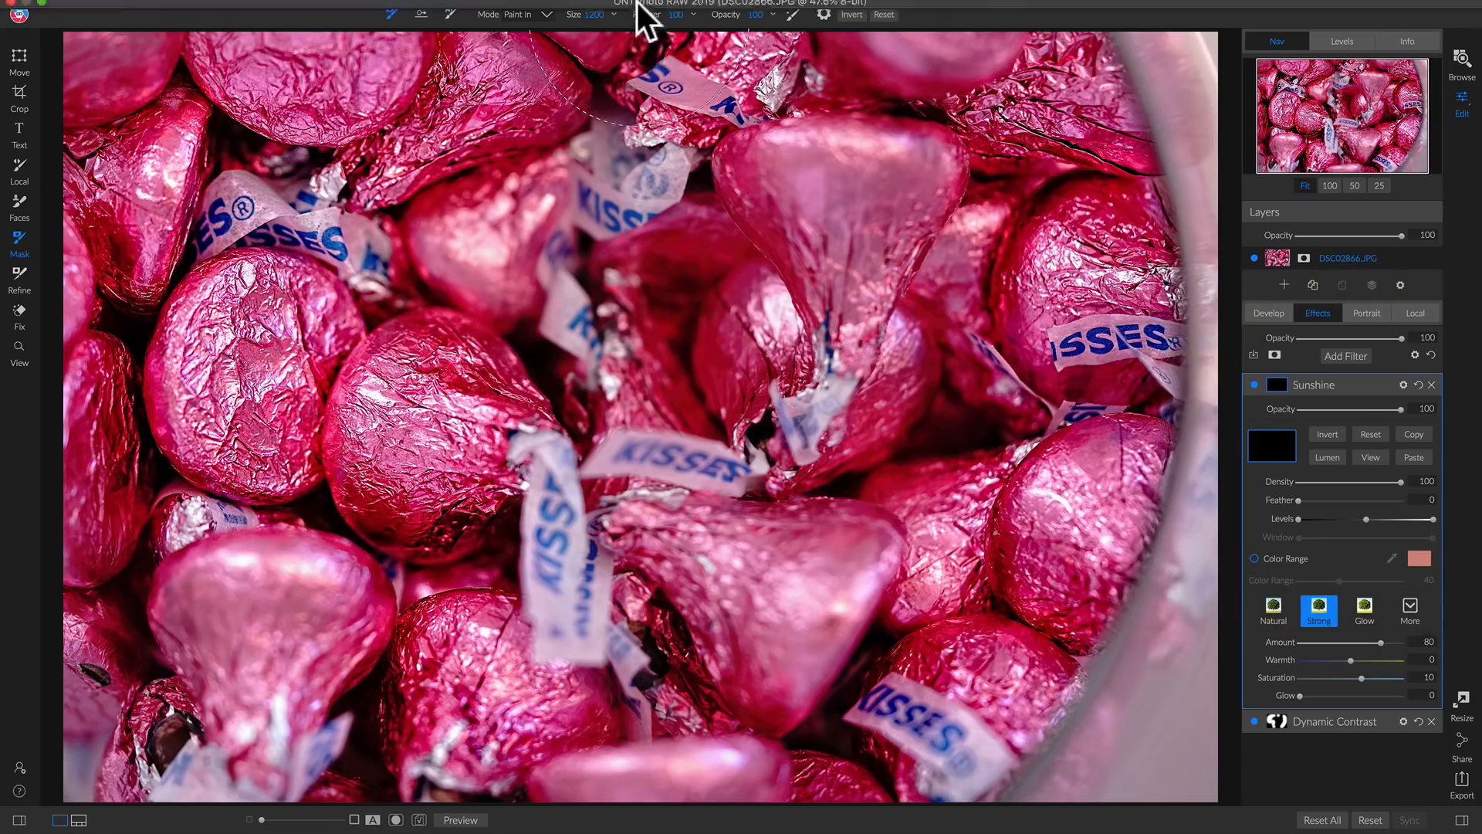
# Set the brush feather to 49, paint Sunshine in around the central candies, and display the resulting mask.
pyautogui.moveTo(649, 14); pyautogui.dragTo(581, 11)
pyautogui.moveTo(504, 434)
pyautogui.mouseDown()
pyautogui.moveTo(393, 434)
pyautogui.moveTo(185, 324)
pyautogui.moveTo(231, 232)
pyautogui.moveTo(370, 223)
pyautogui.moveTo(509, 54)
pyautogui.moveTo(236, 58)
pyautogui.moveTo(371, 363)
pyautogui.moveTo(470, 417)
pyautogui.moveTo(287, 454)
pyautogui.moveTo(278, 541)
pyautogui.moveTo(478, 710)
pyautogui.moveTo(694, 695)
pyautogui.moveTo(932, 632)
pyautogui.moveTo(1066, 479)
pyautogui.moveTo(1111, 131)
pyautogui.moveTo(1135, 69)
pyautogui.moveTo(1069, 585)
pyautogui.moveTo(694, 733)
pyautogui.mouseUp()
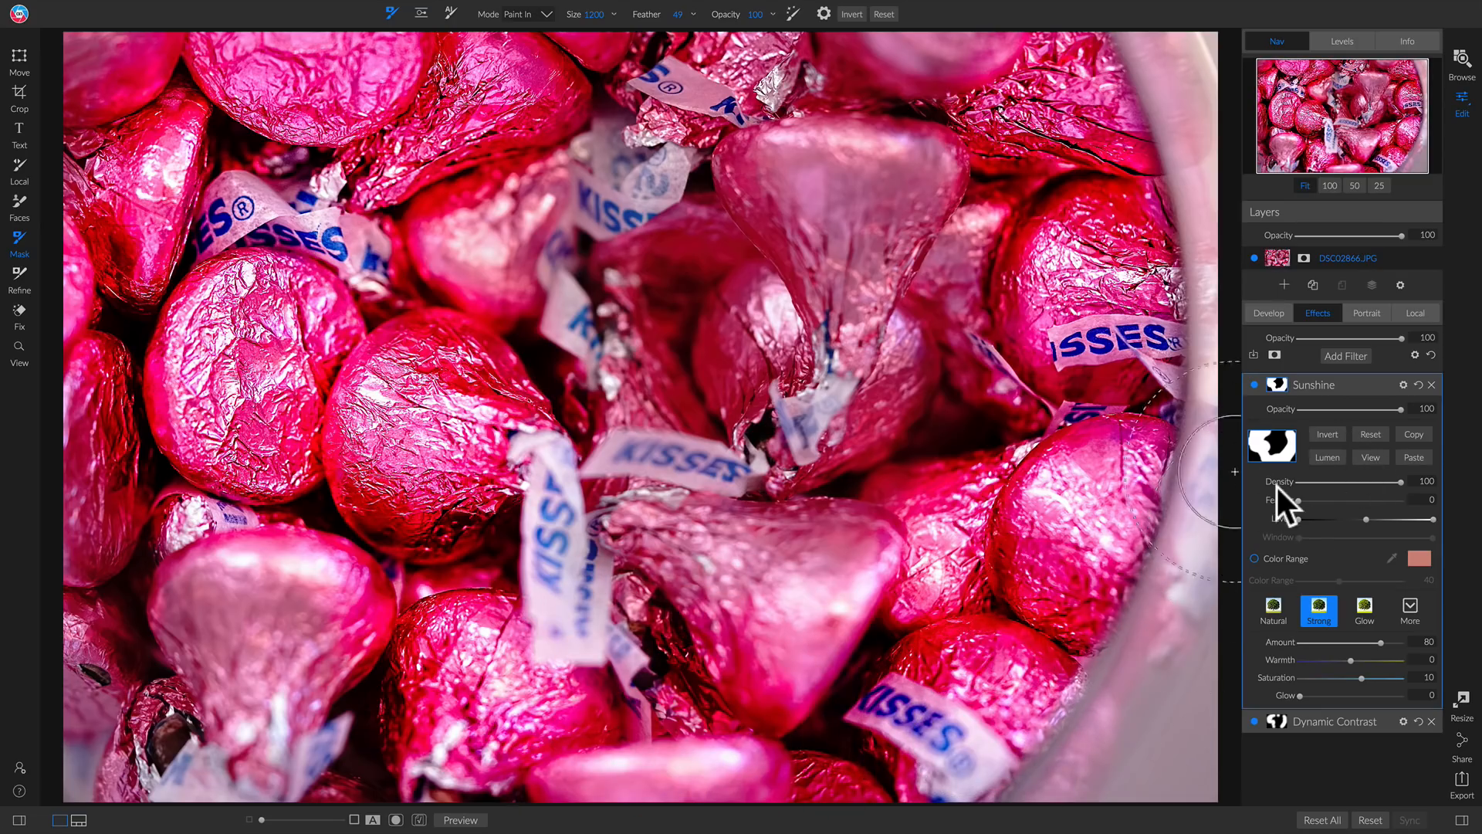
pyautogui.click(1364, 460)
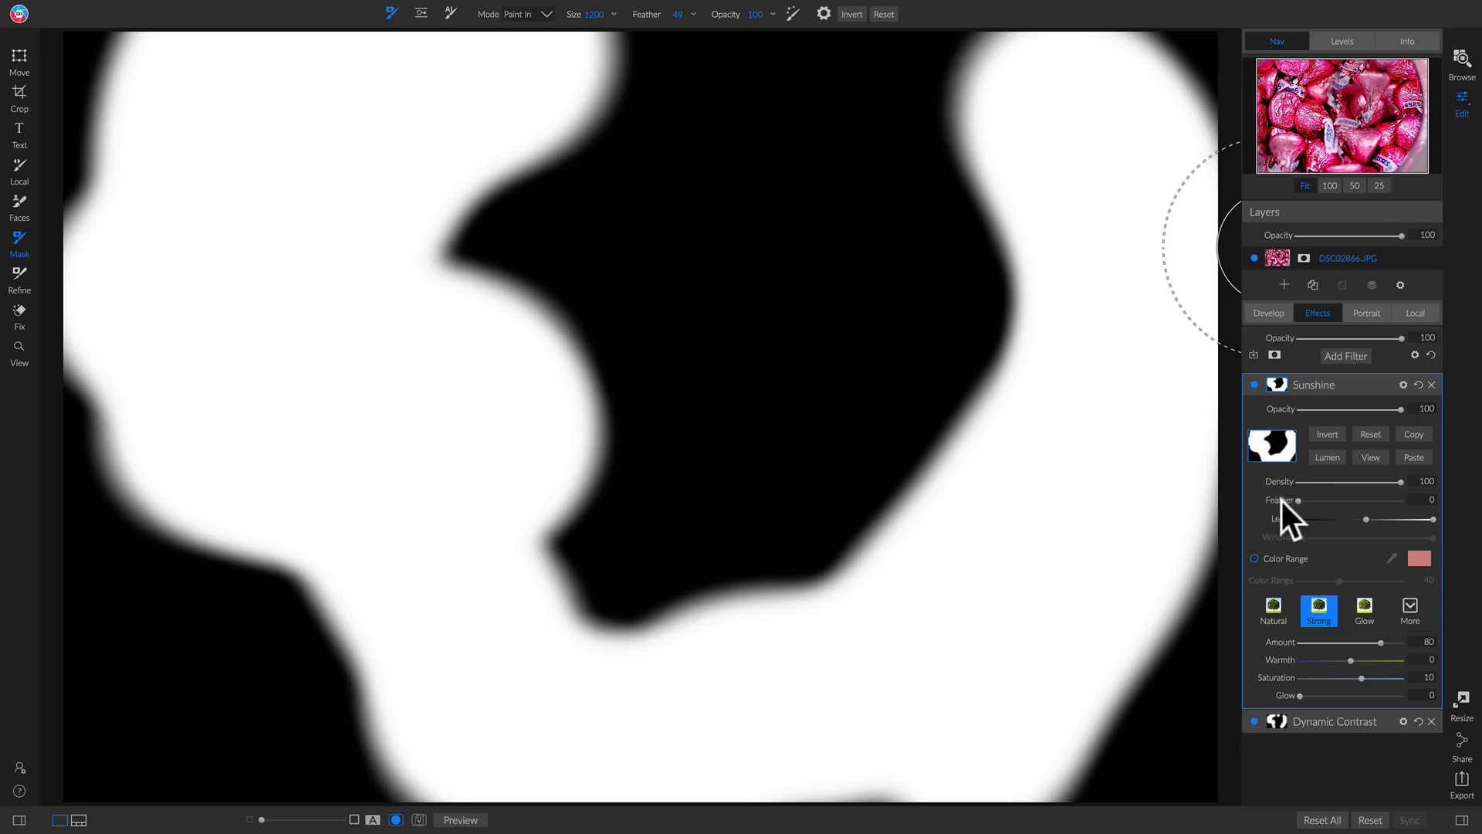
# Set the Sunshine mask's feather to 87 and return to the photo.
pyautogui.moveTo(1298, 500); pyautogui.dragTo(1357, 503)
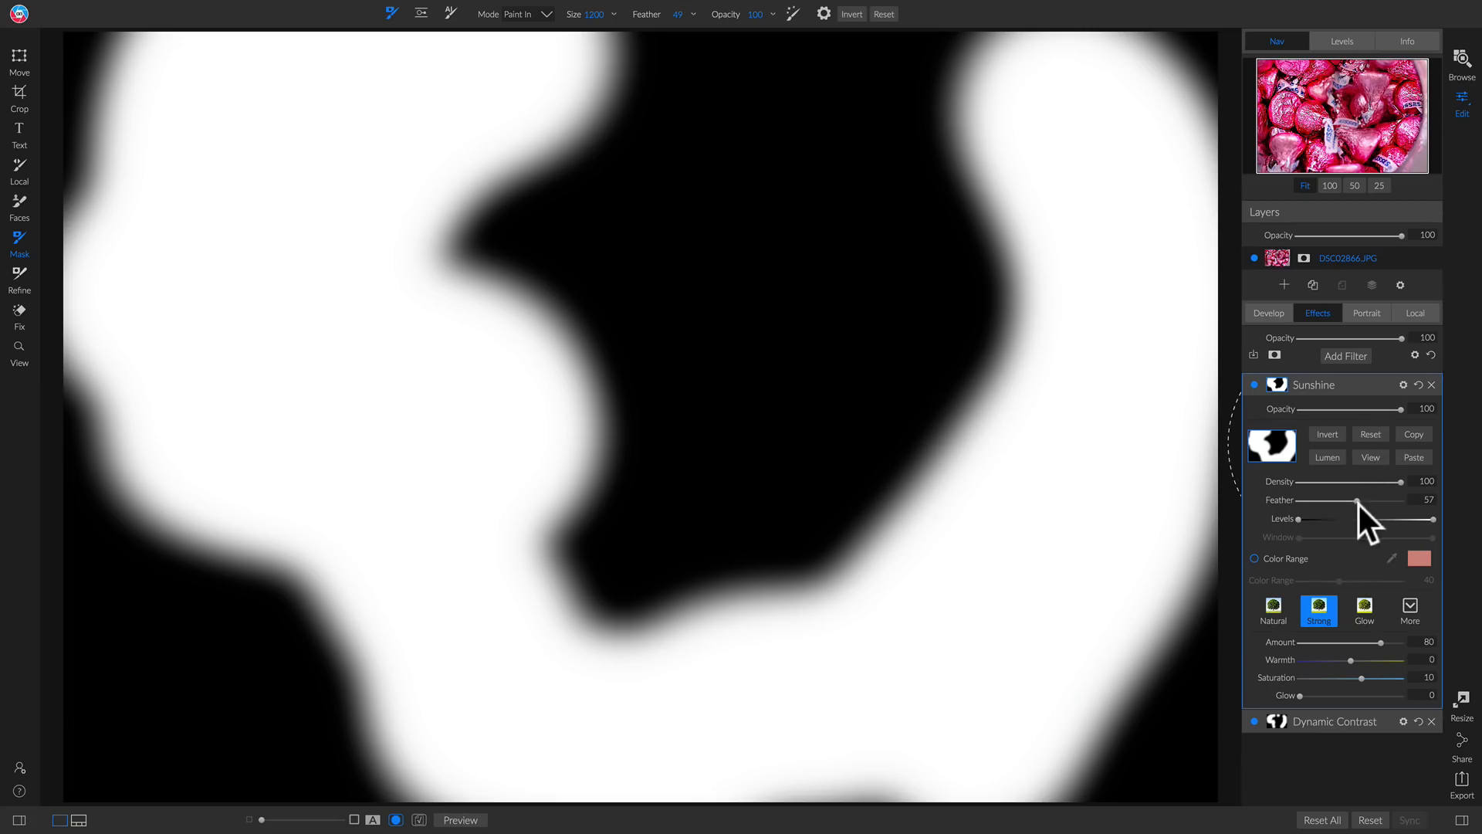
pyautogui.moveTo(1360, 502)
pyautogui.mouseDown()
pyautogui.moveTo(1387, 502)
pyautogui.moveTo(1342, 501)
pyautogui.moveTo(1387, 502)
pyautogui.mouseUp()
pyautogui.click(1372, 457)
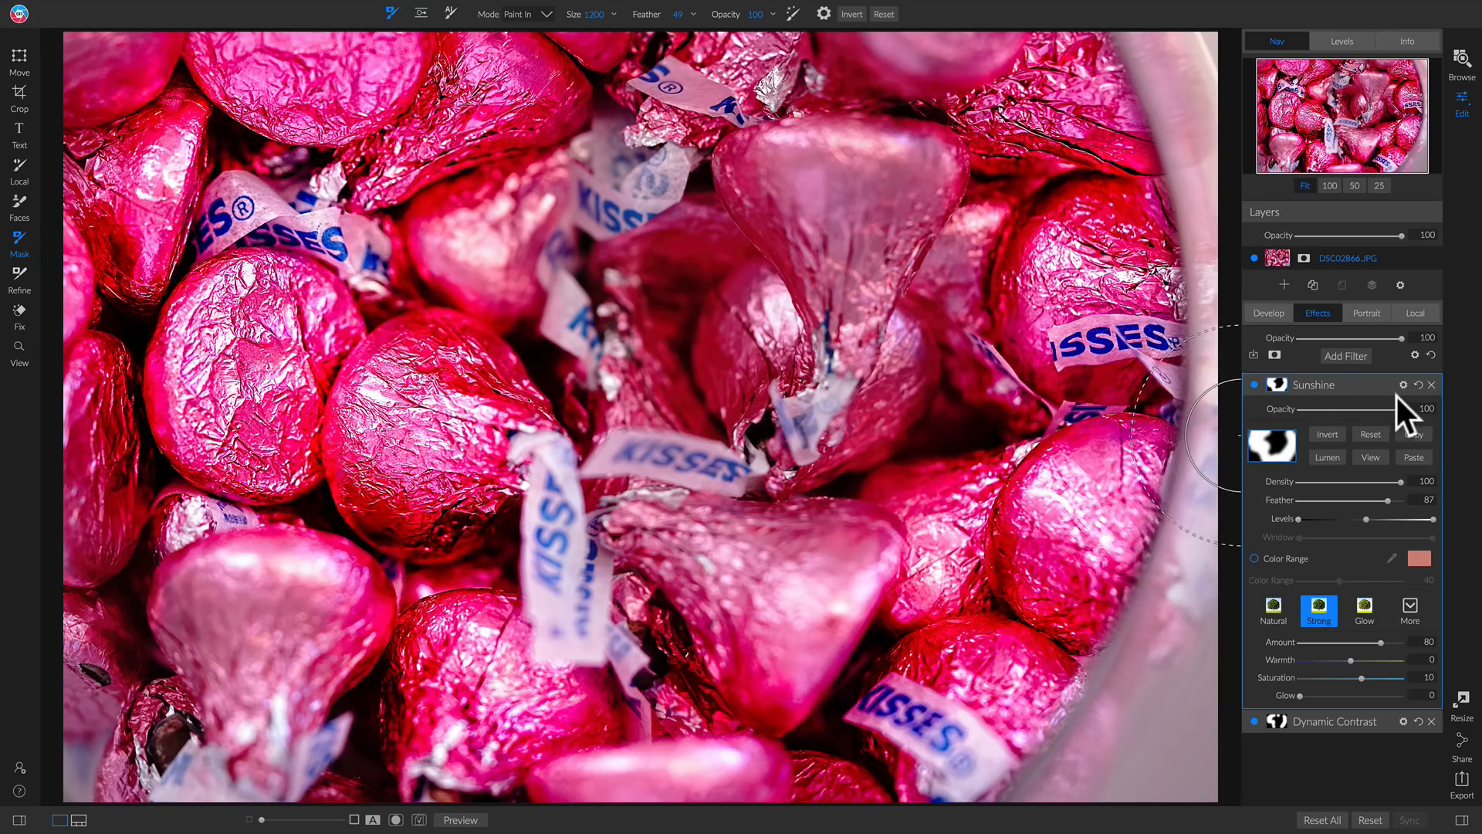
# Reset the Sunshine filter's settings to their defaults and switch to the wooden bench photo DSC02861.JPG.
pyautogui.click(1419, 384)
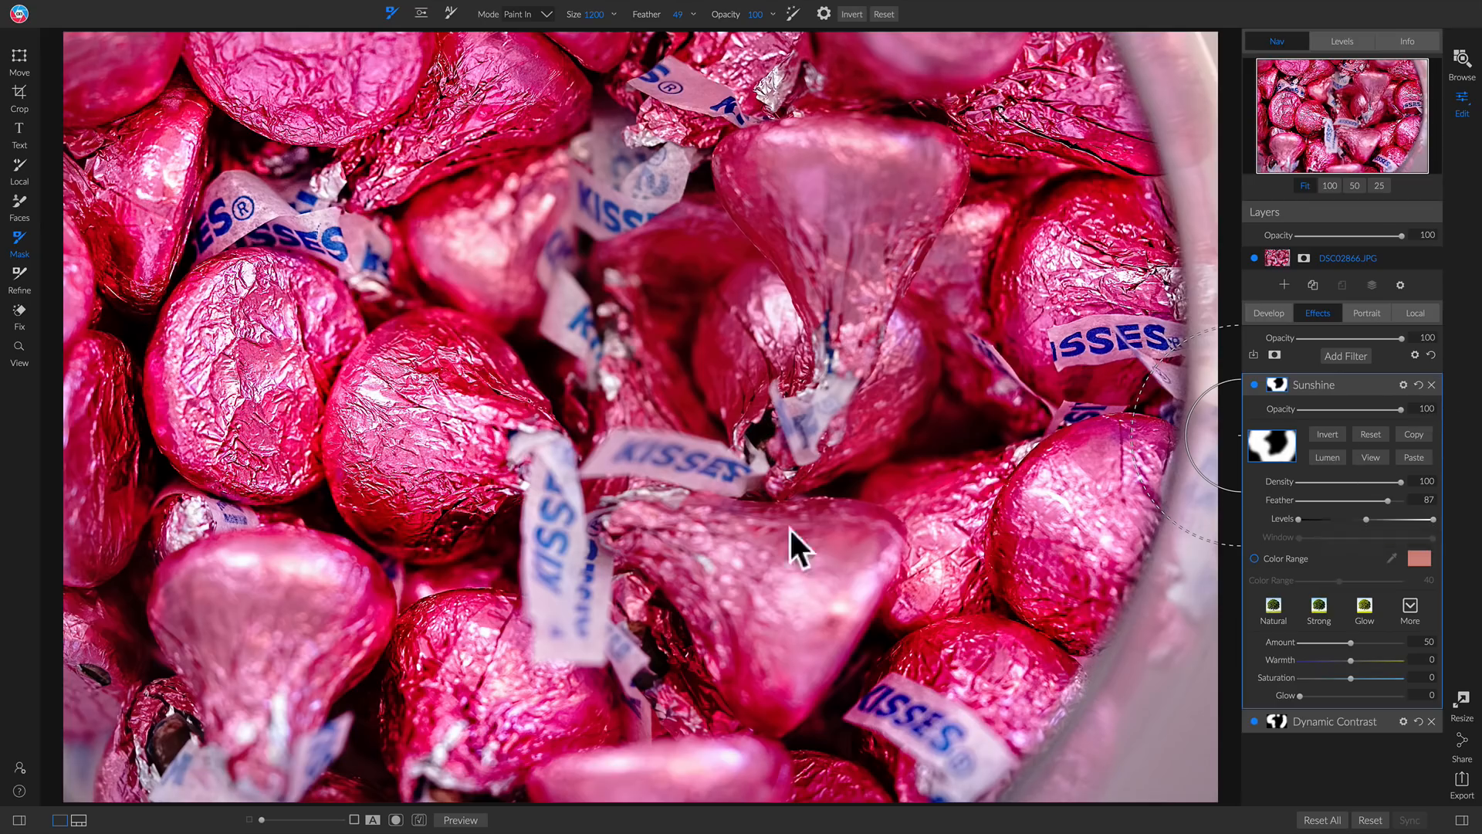
pyautogui.press('f')
pyautogui.click(240, 718)
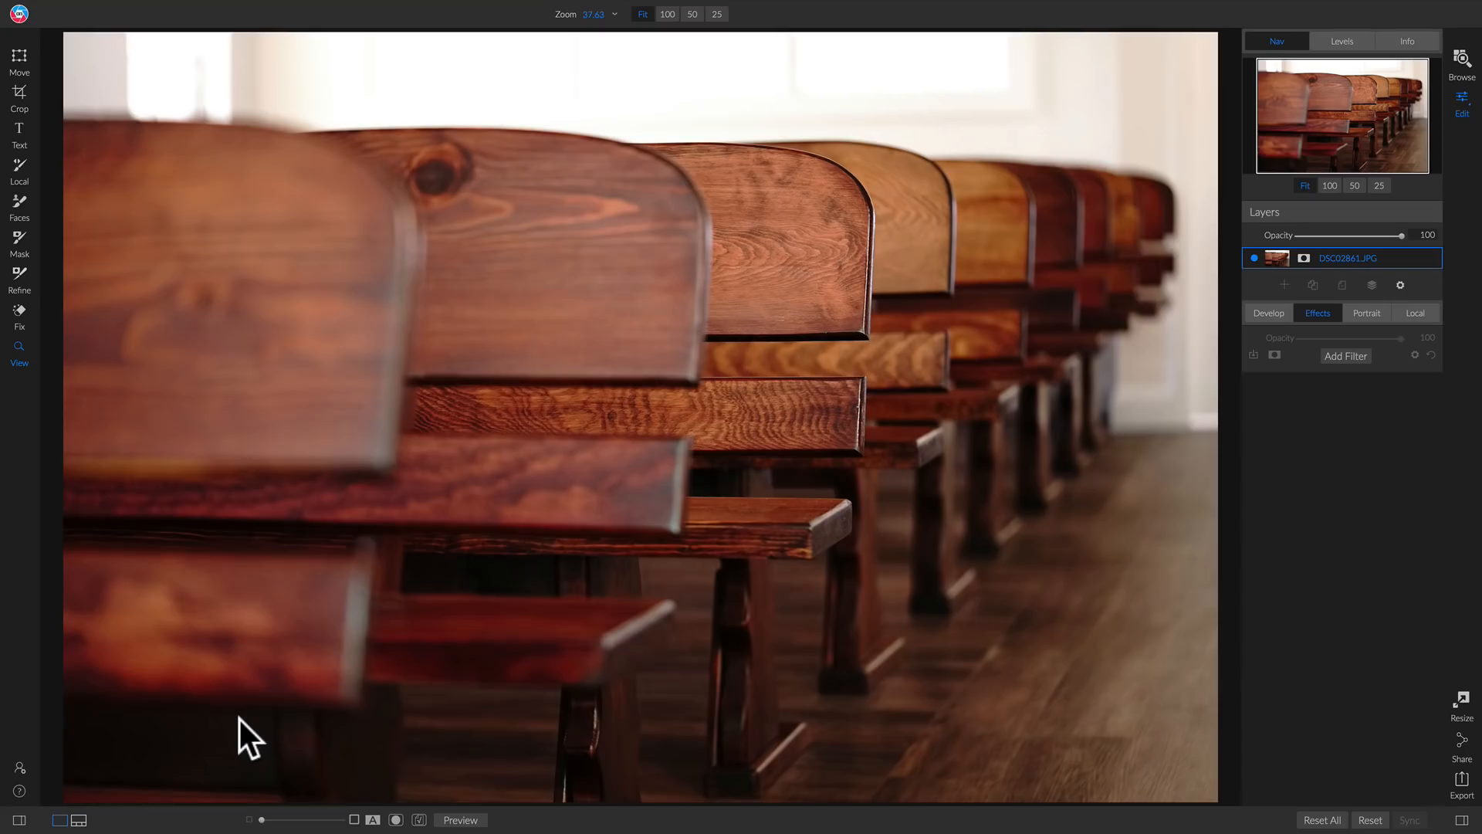
# Add a Glow filter with the Darker style to the bench photo and compare the image with the filter off and on.
pyautogui.click(1344, 355)
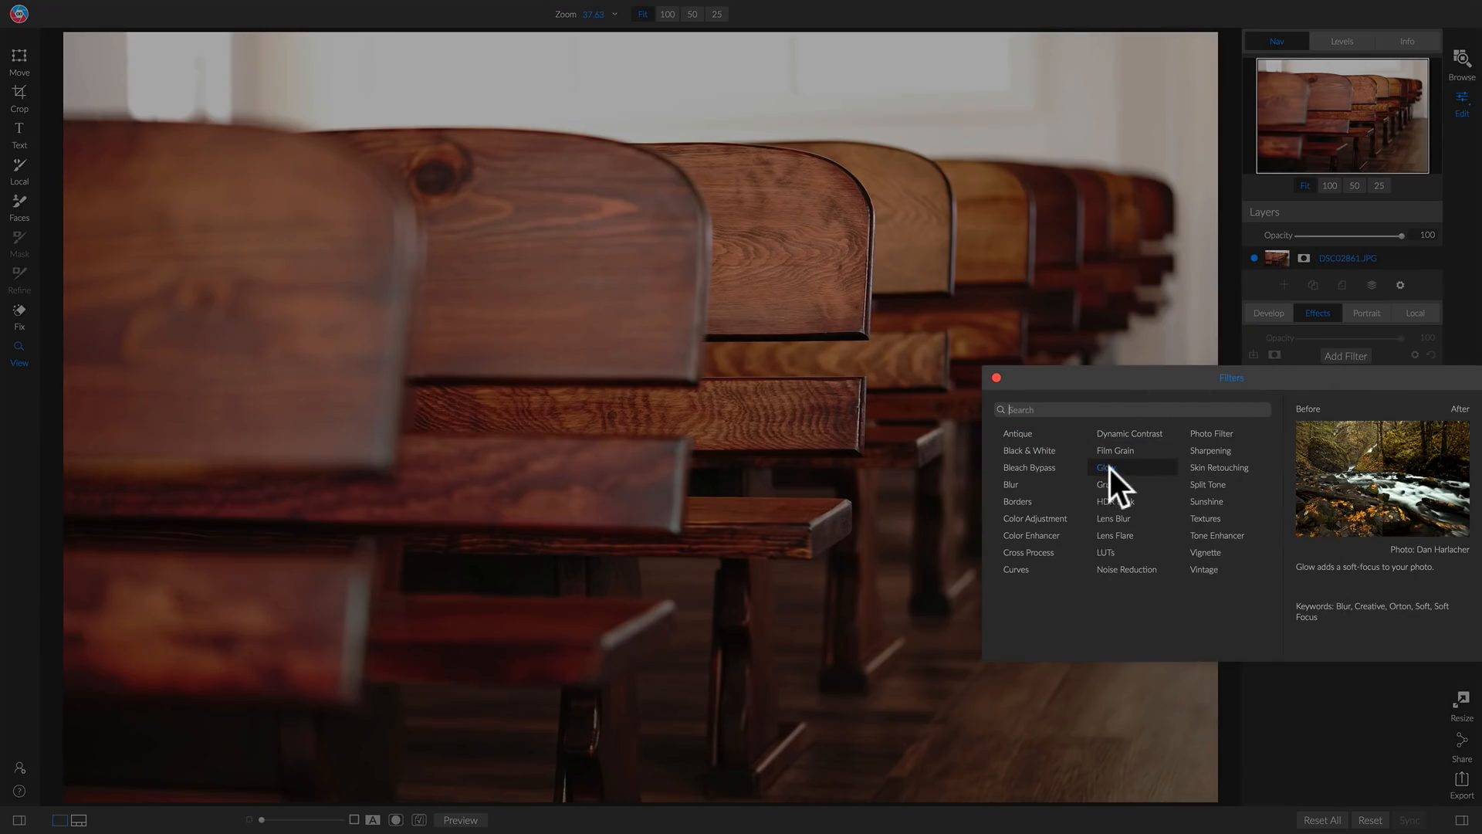
pyautogui.click(1138, 466)
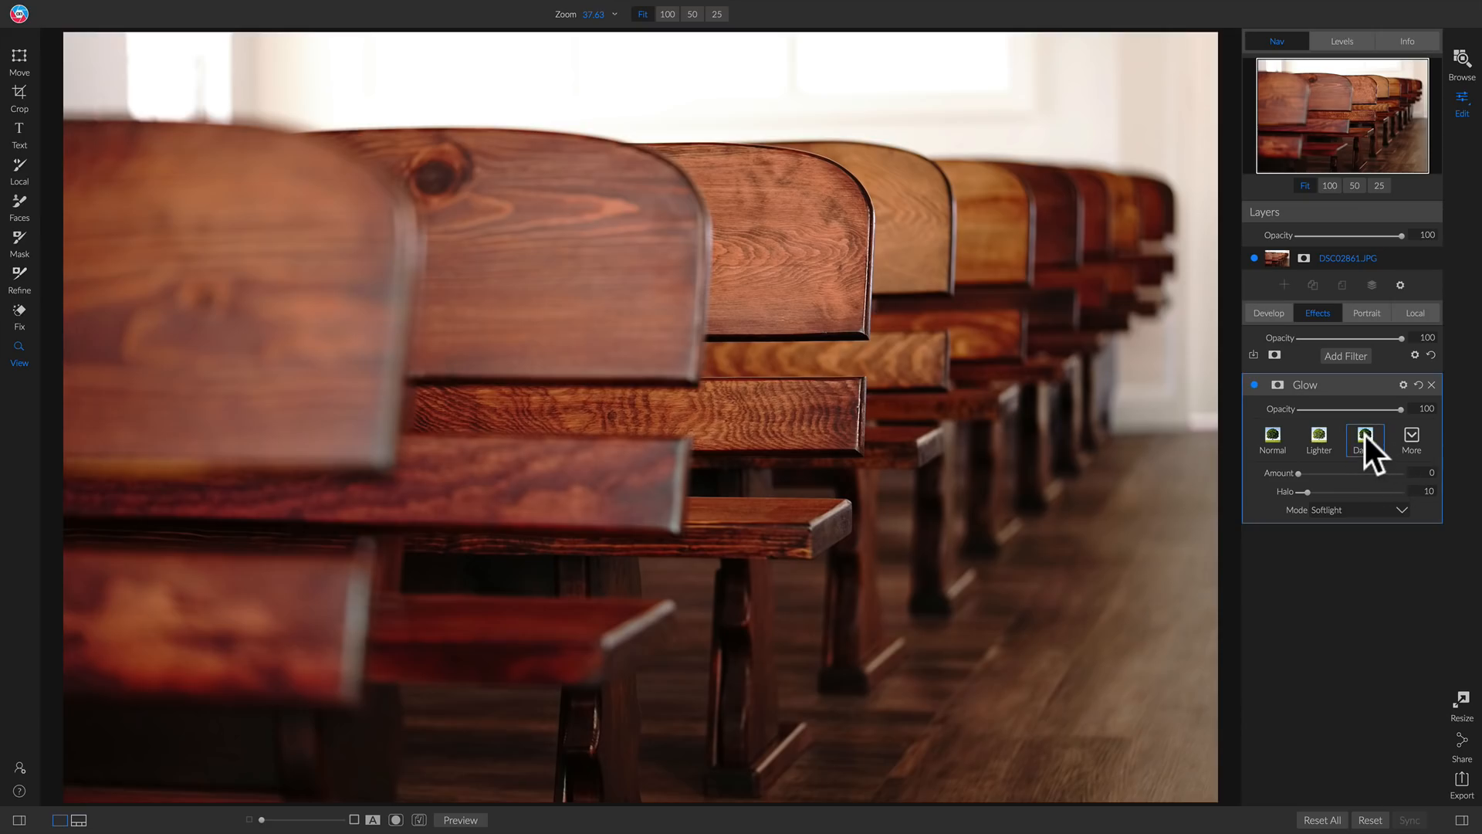
pyautogui.click(1365, 434)
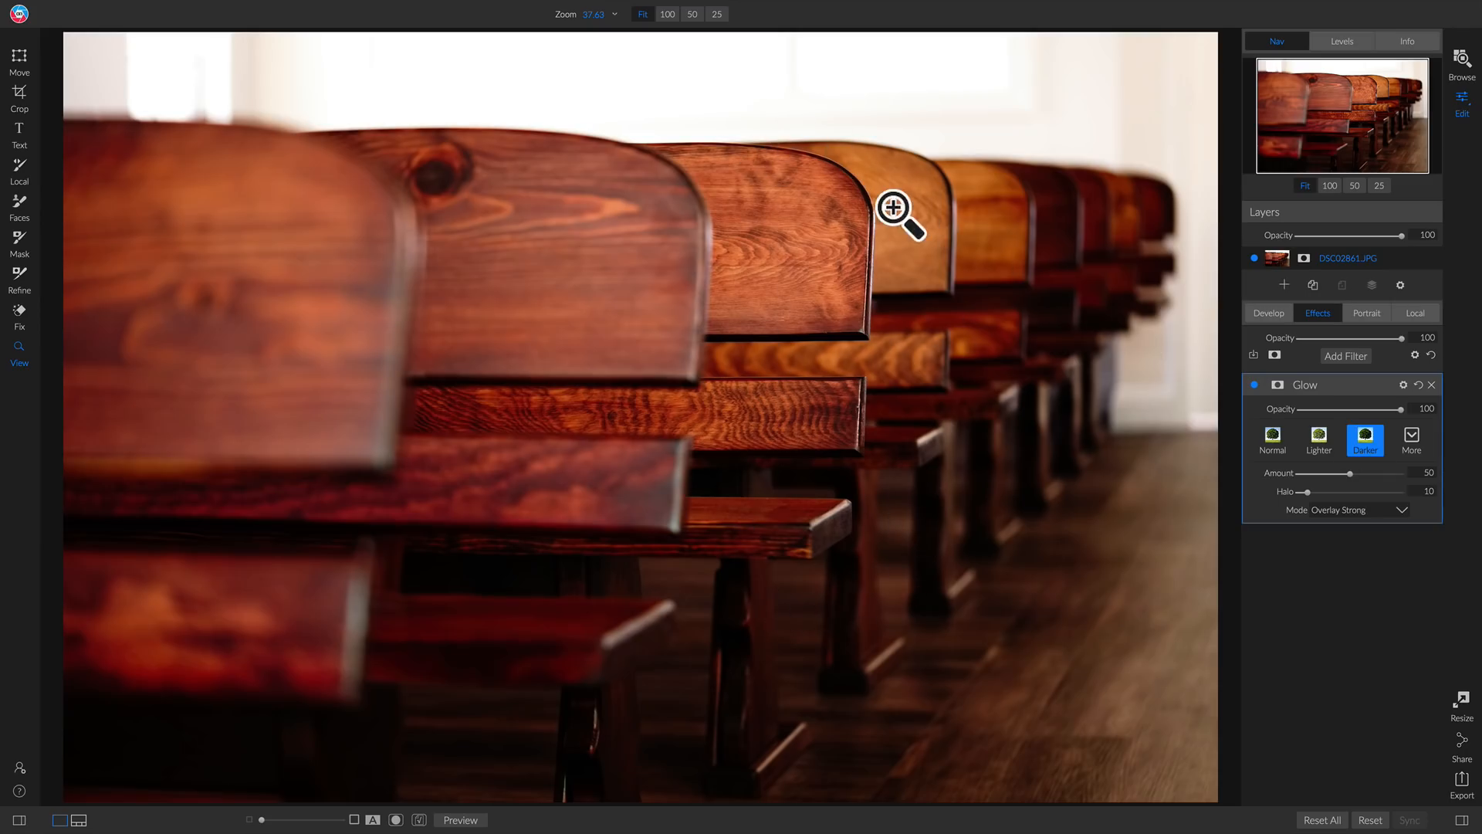
pyautogui.click(1253, 385)
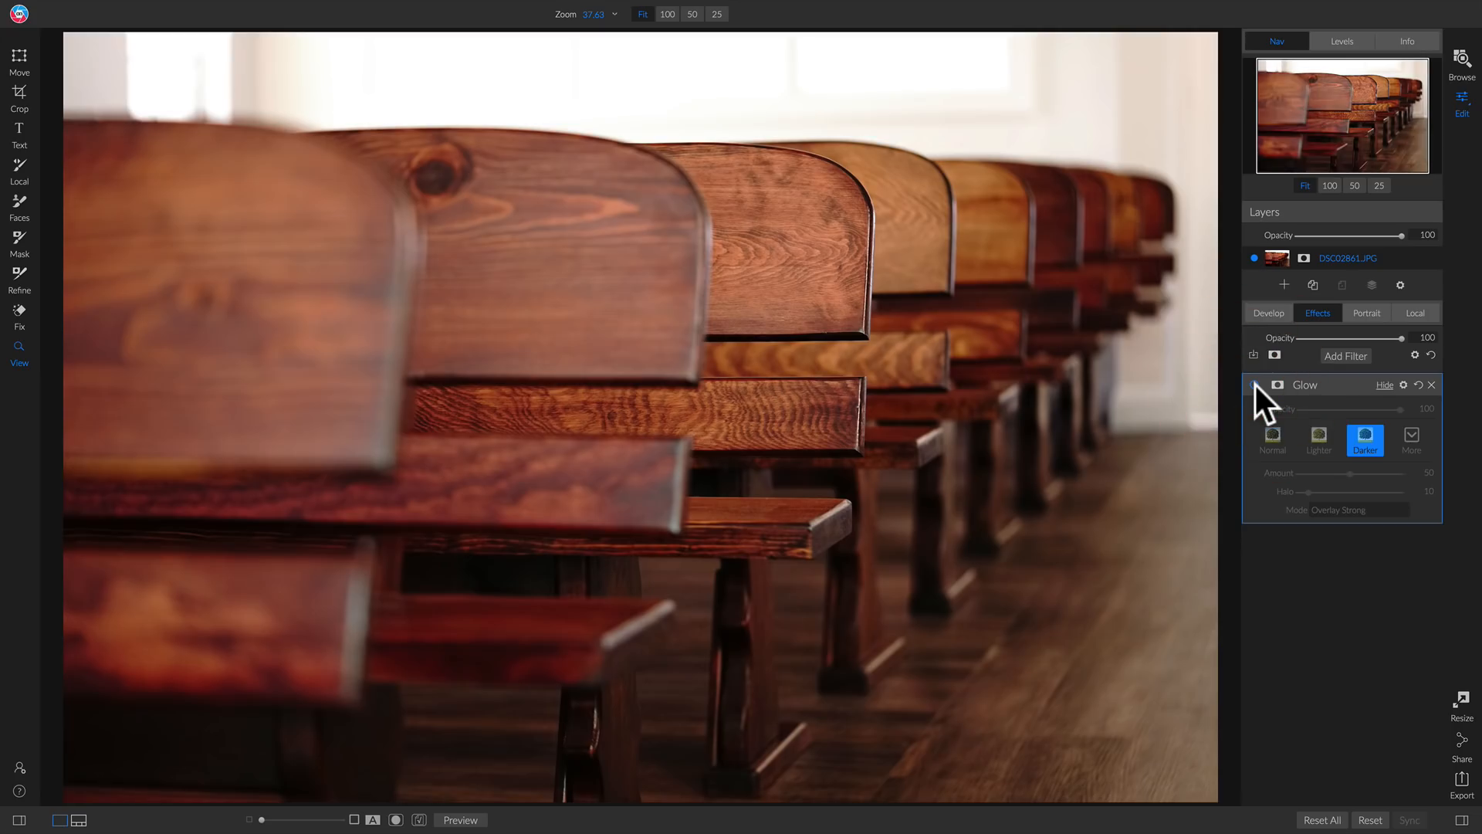
pyautogui.click(1254, 385)
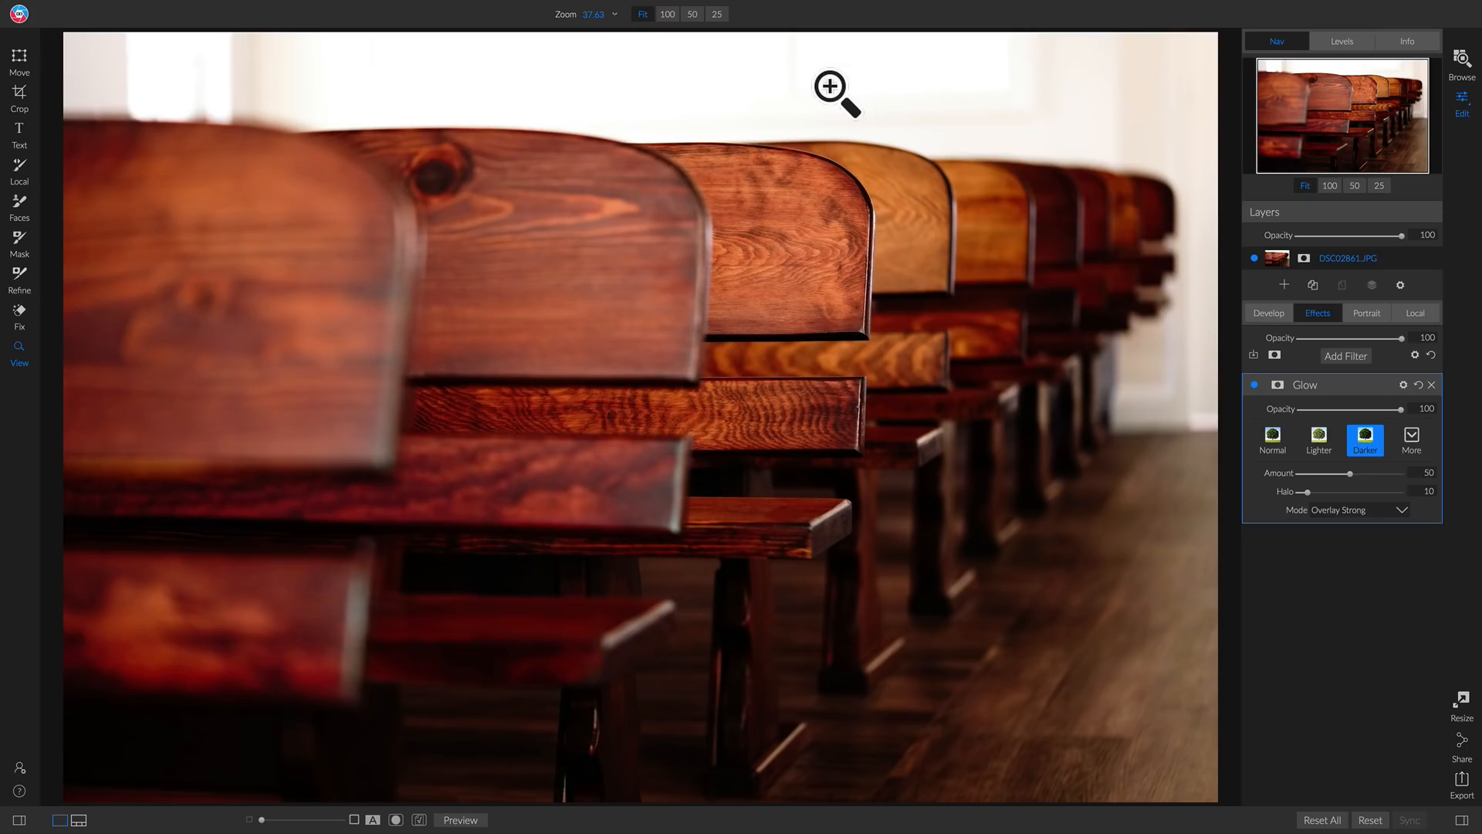
# Place a Linear Left gradient mask for Glow around the middle of the bench photo, using the Masking Bug.
pyautogui.press('m')
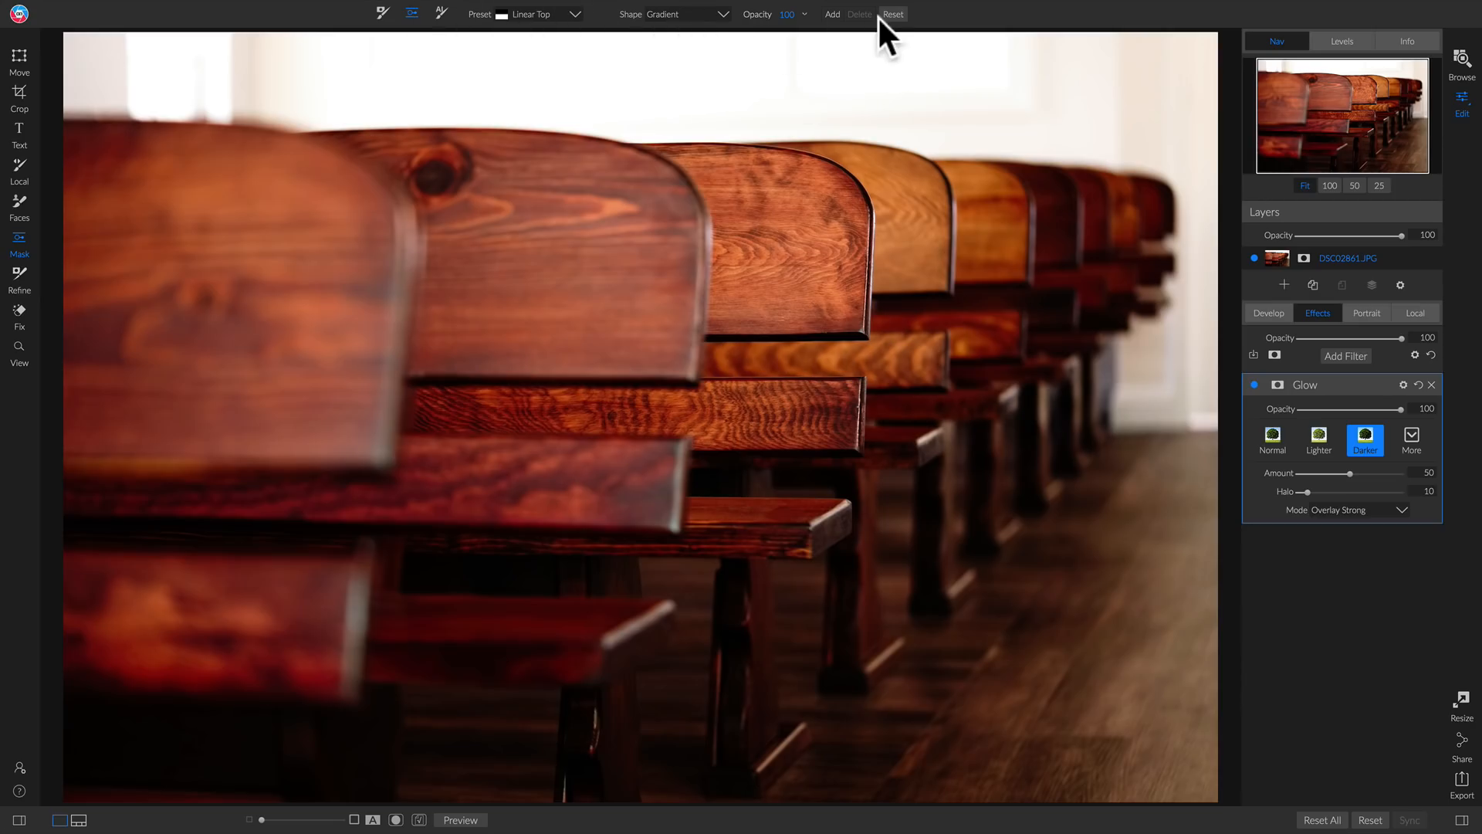
pyautogui.click(548, 14)
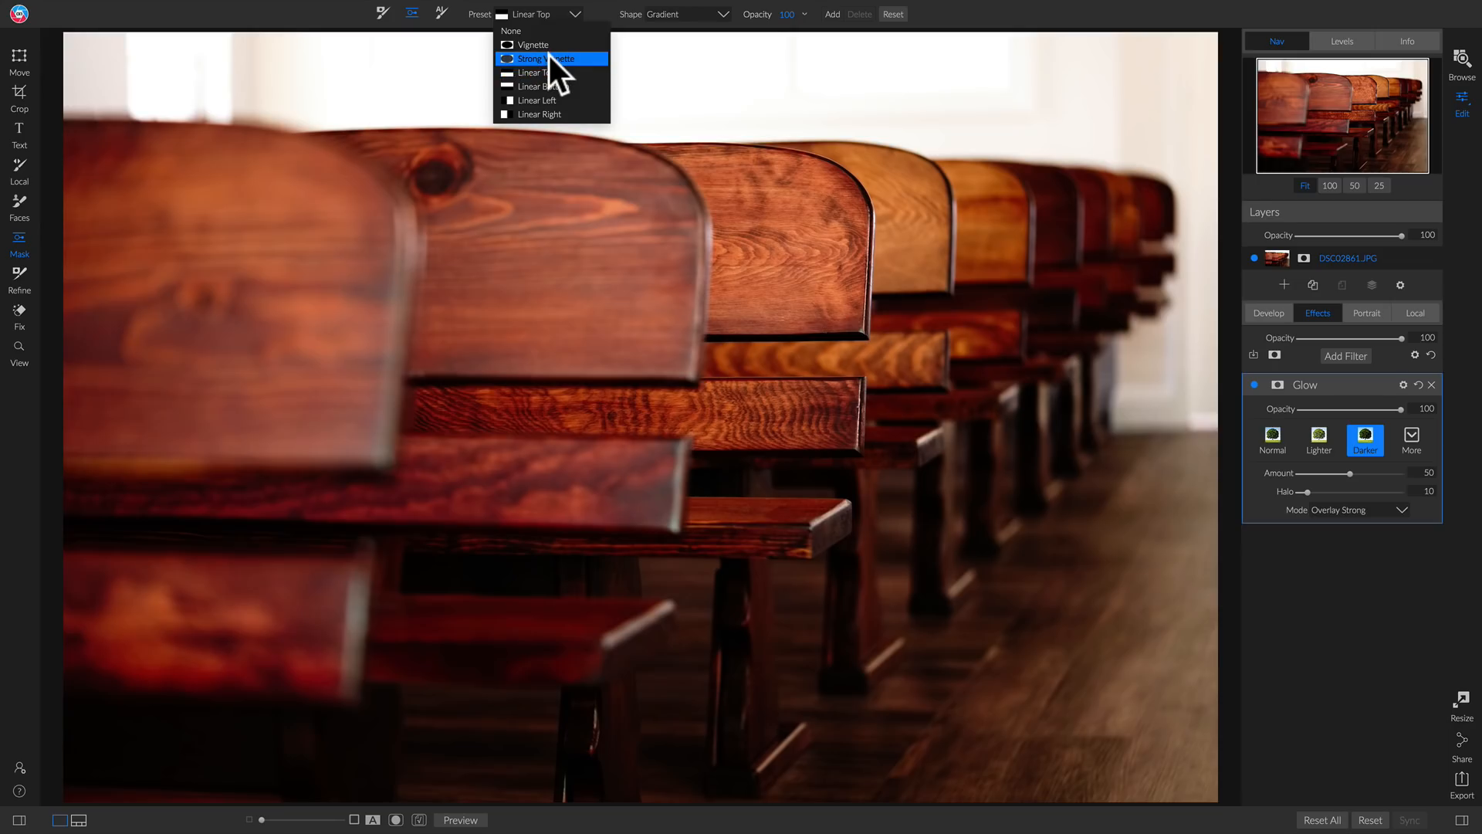
pyautogui.click(680, 89)
pyautogui.click(1022, 8)
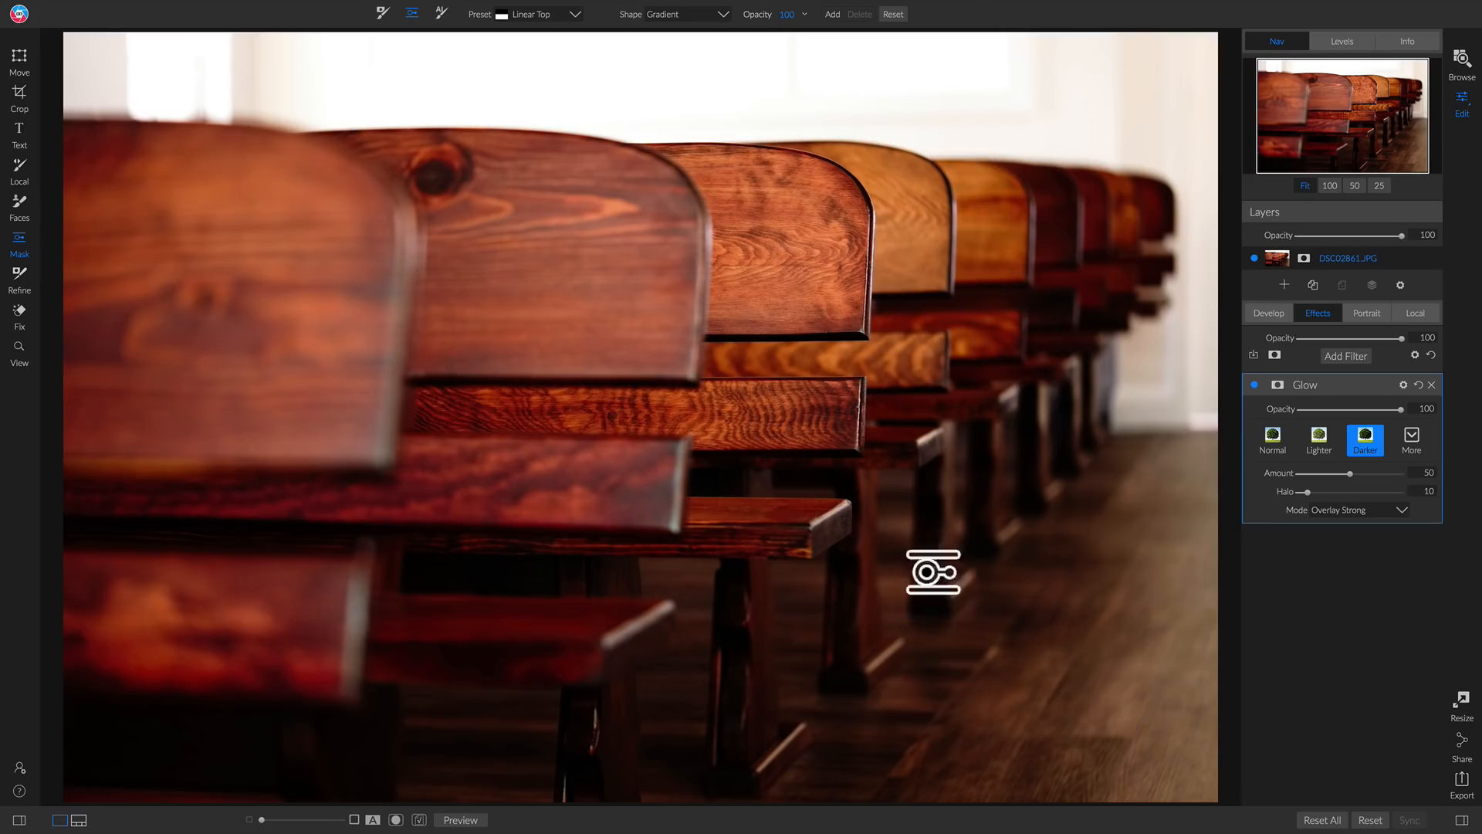
pyautogui.click(564, 16)
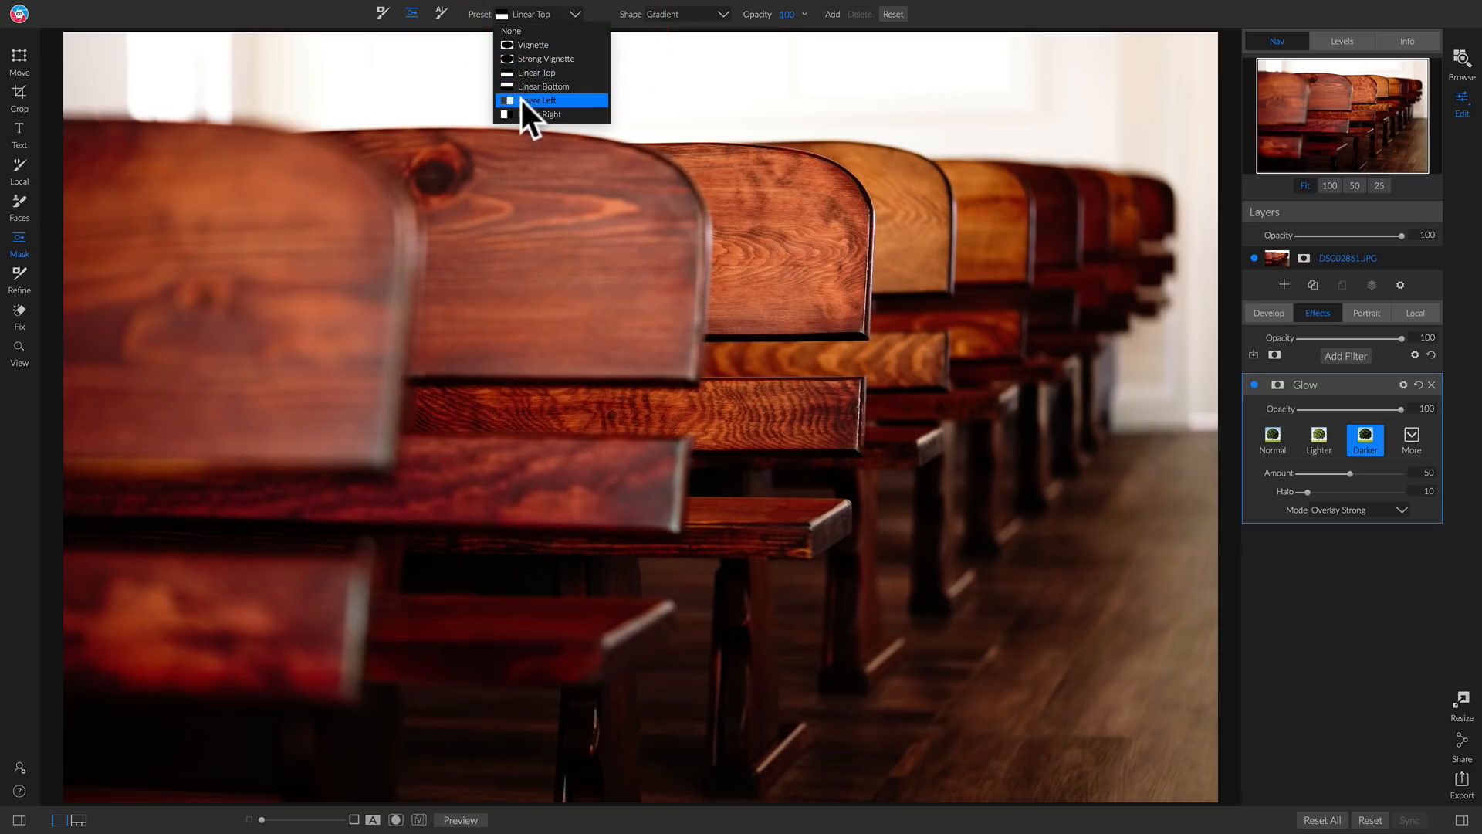
pyautogui.click(552, 98)
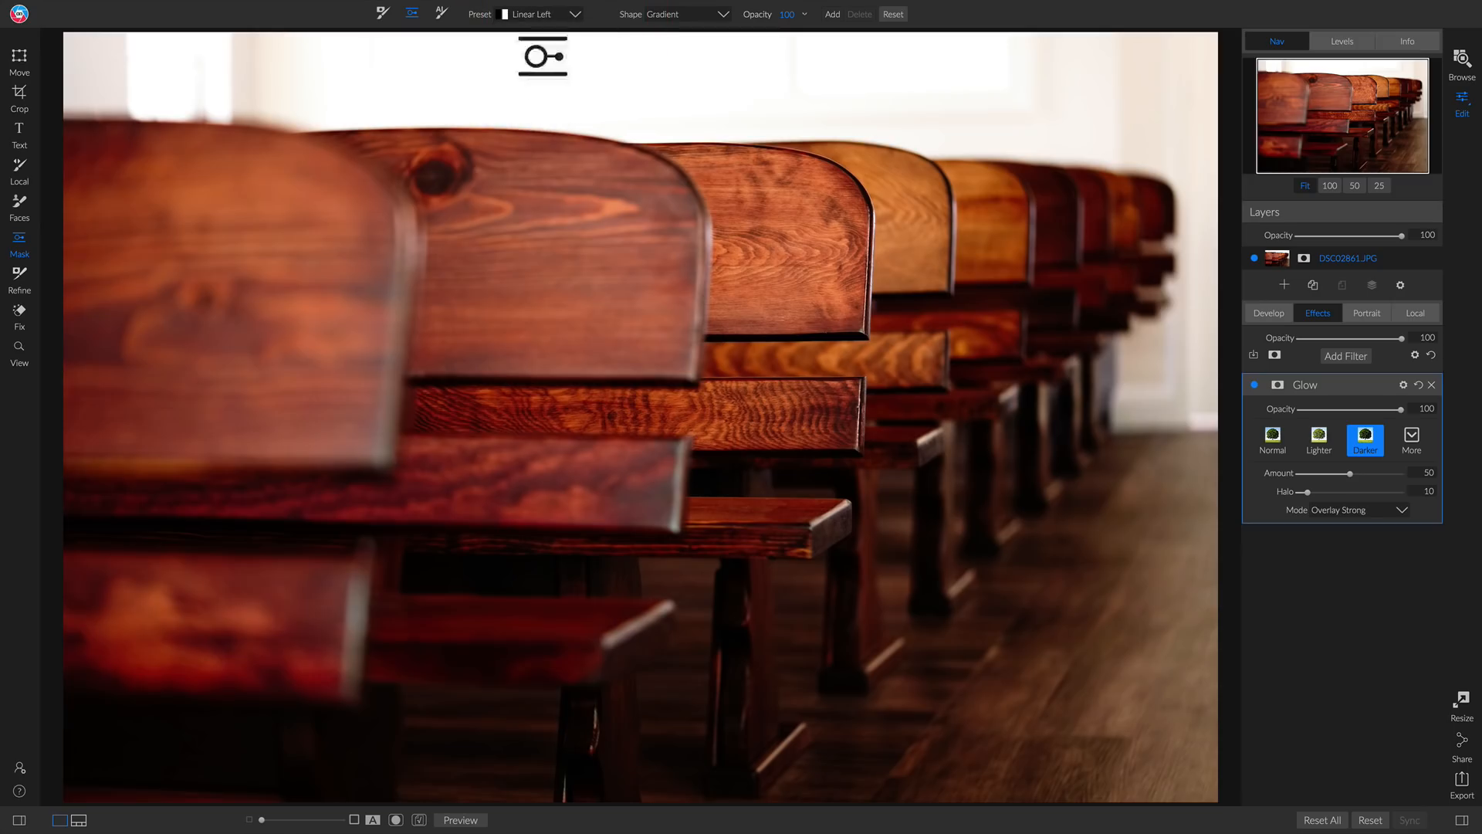
pyautogui.click(547, 11)
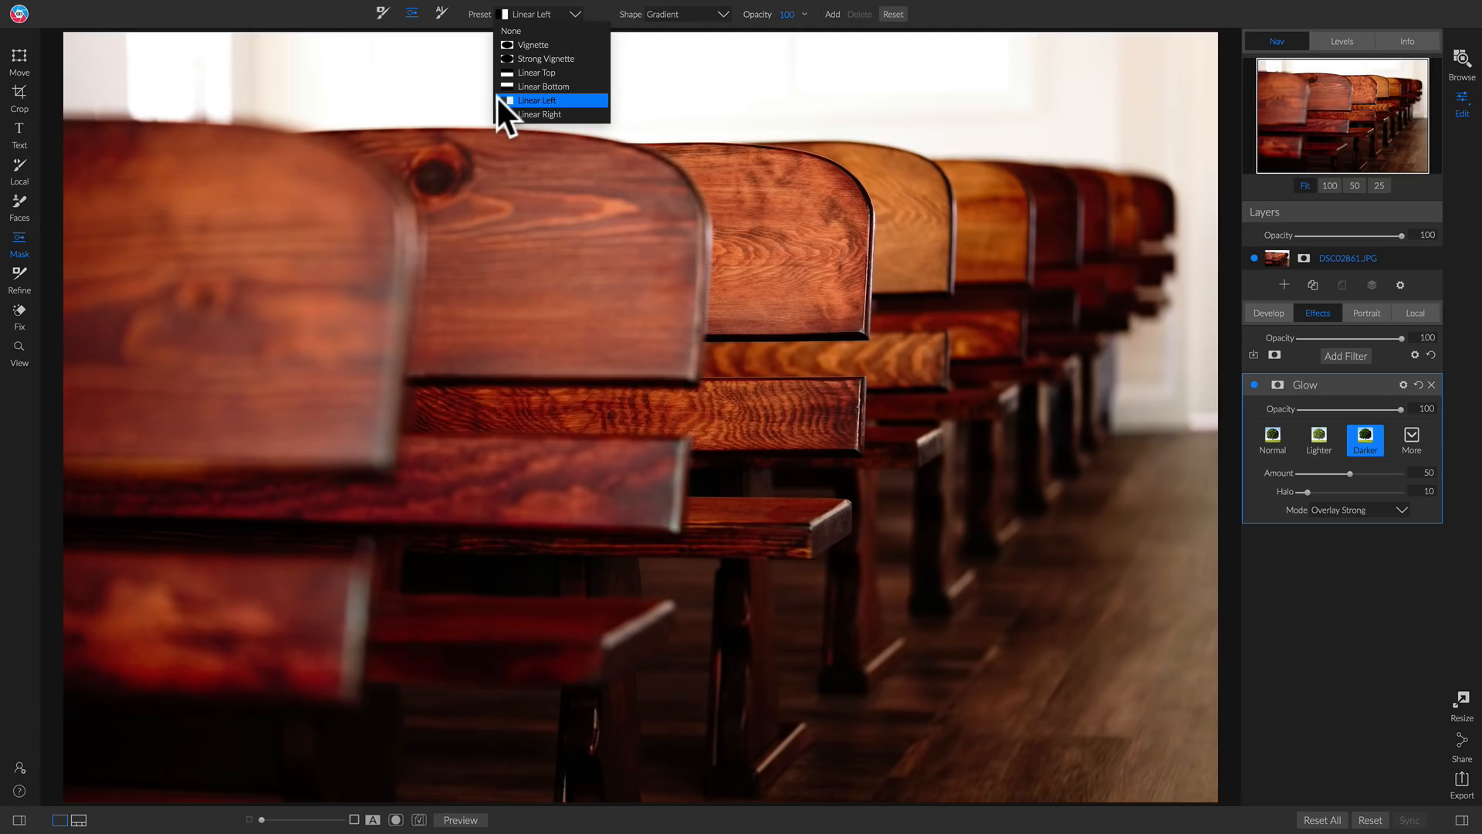
pyautogui.click(522, 100)
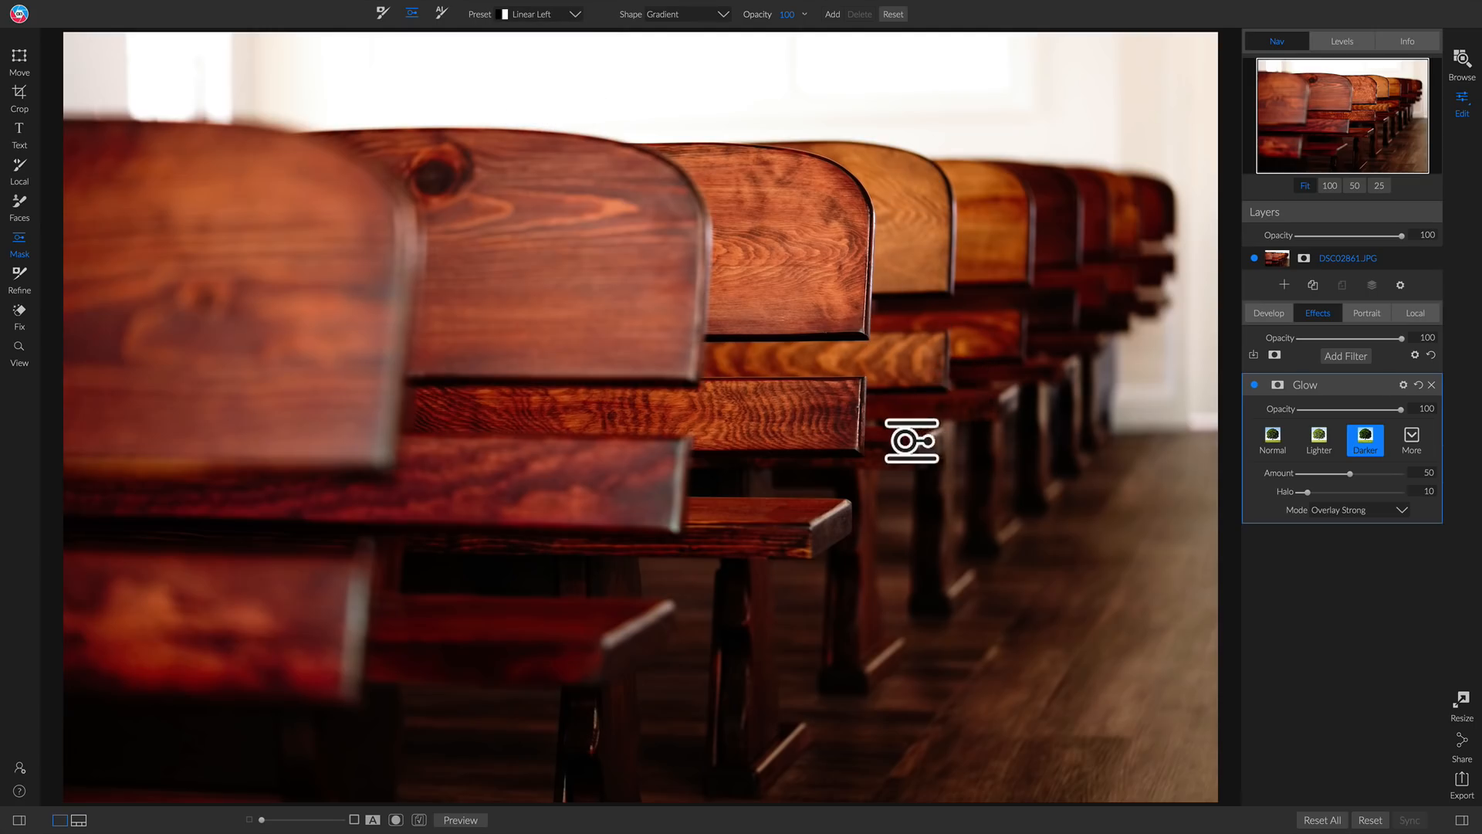
pyautogui.click(911, 434)
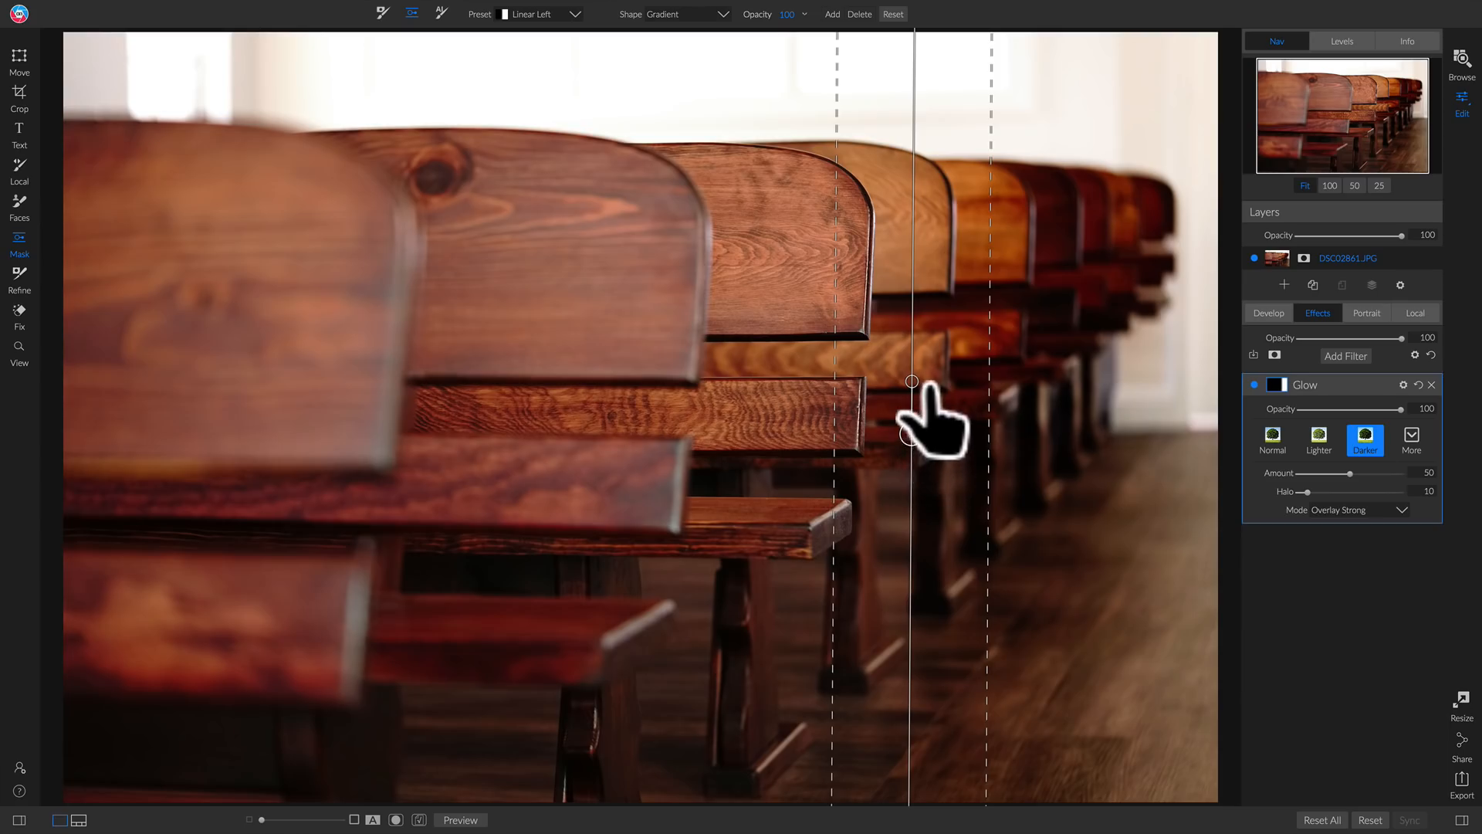
# Undo a trial rotation of the gradient, shift it slightly toward the back benches, and compare the photo with Glow off and on.
pyautogui.moveTo(911, 383); pyautogui.dragTo(893, 384)
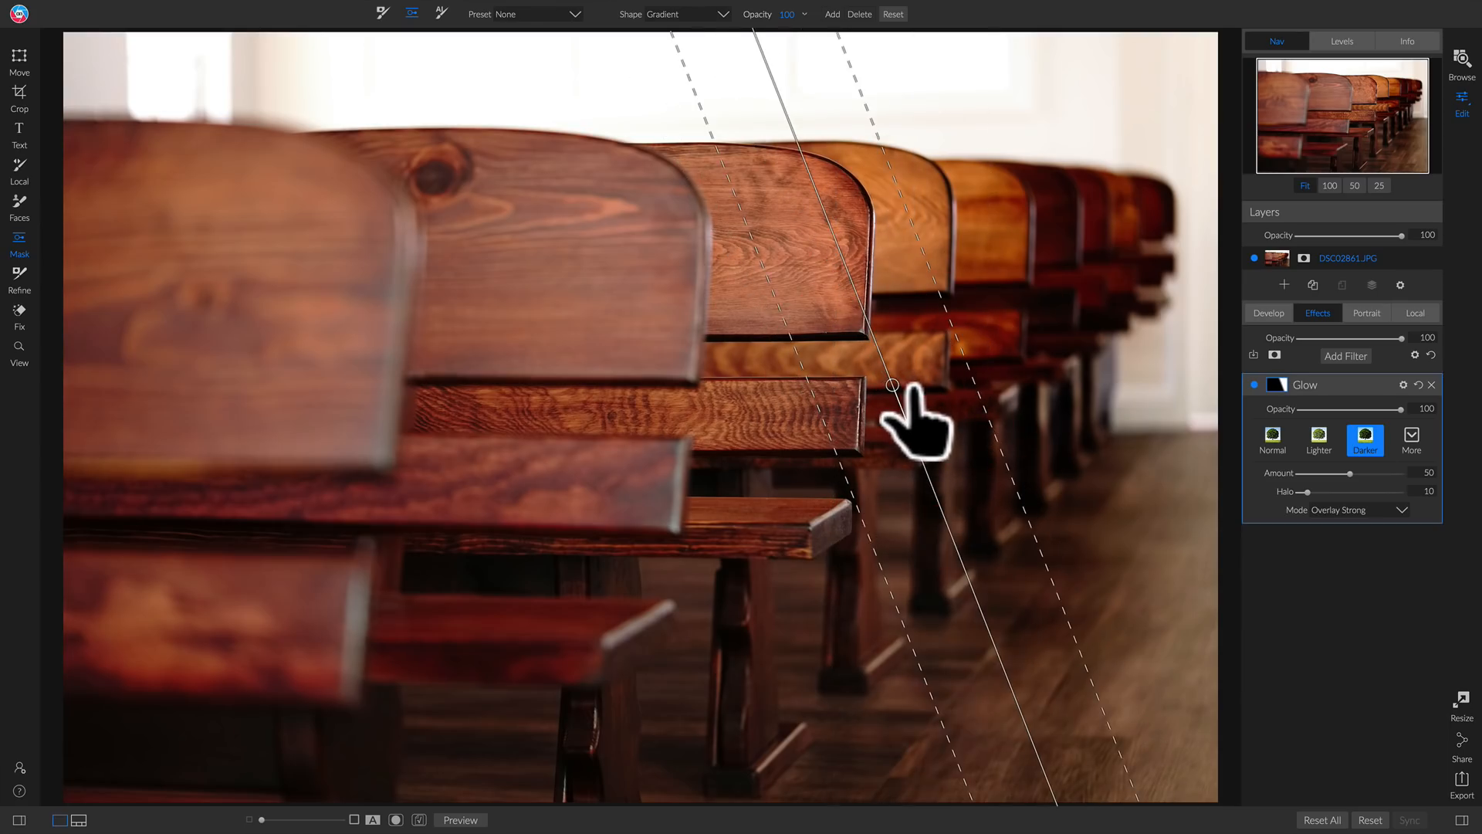
pyautogui.press('super+z')
pyautogui.moveTo(910, 435)
pyautogui.mouseDown()
pyautogui.moveTo(897, 434)
pyautogui.moveTo(919, 434)
pyautogui.mouseUp()
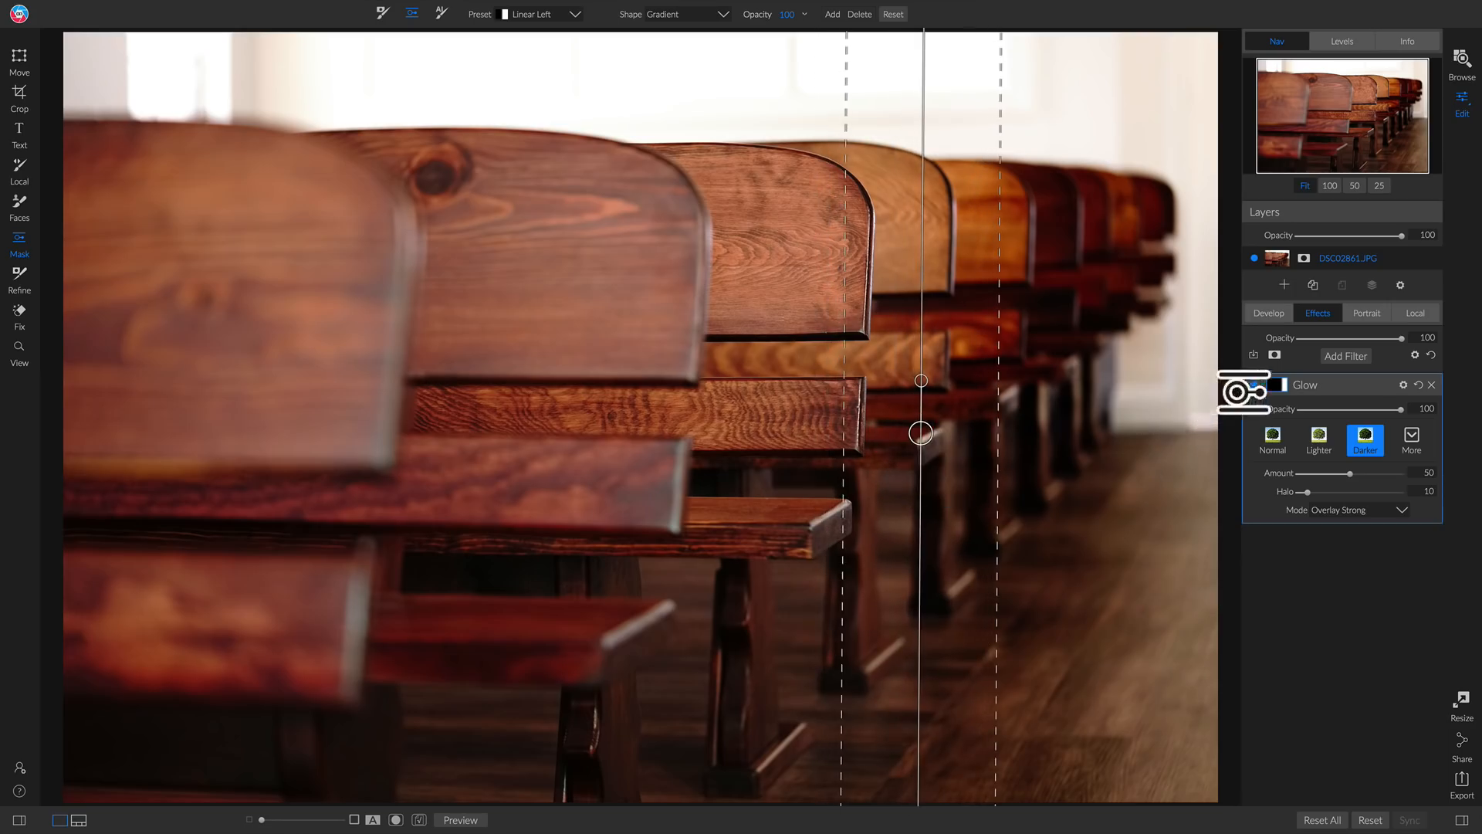
pyautogui.click(1255, 384)
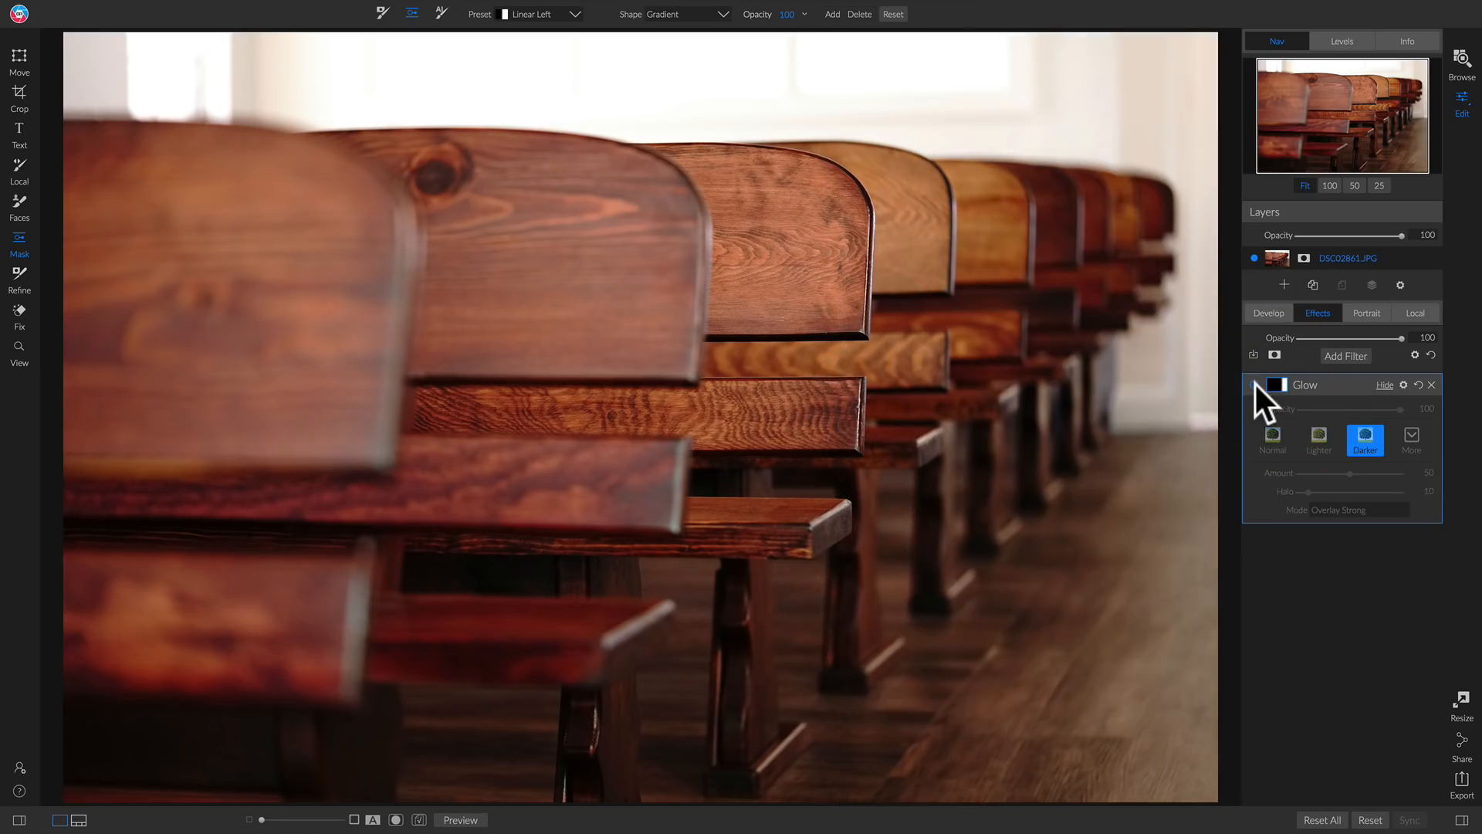
pyautogui.click(1255, 384)
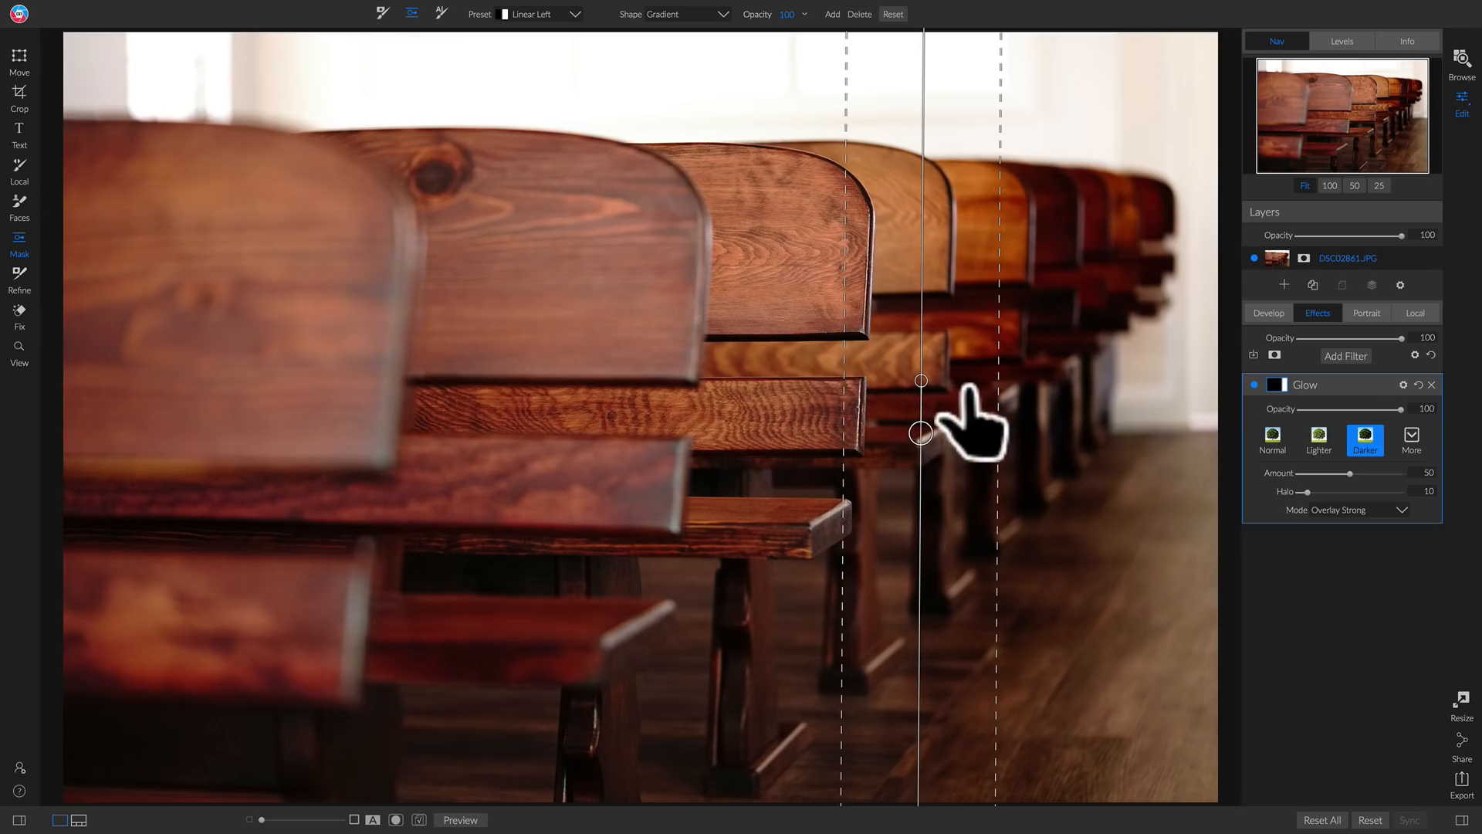
# Widen the gradient's transition so its dashed boundaries run from the third bench back to the farthest benches.
pyautogui.moveTo(1016, 412); pyautogui.dragTo(1132, 408)
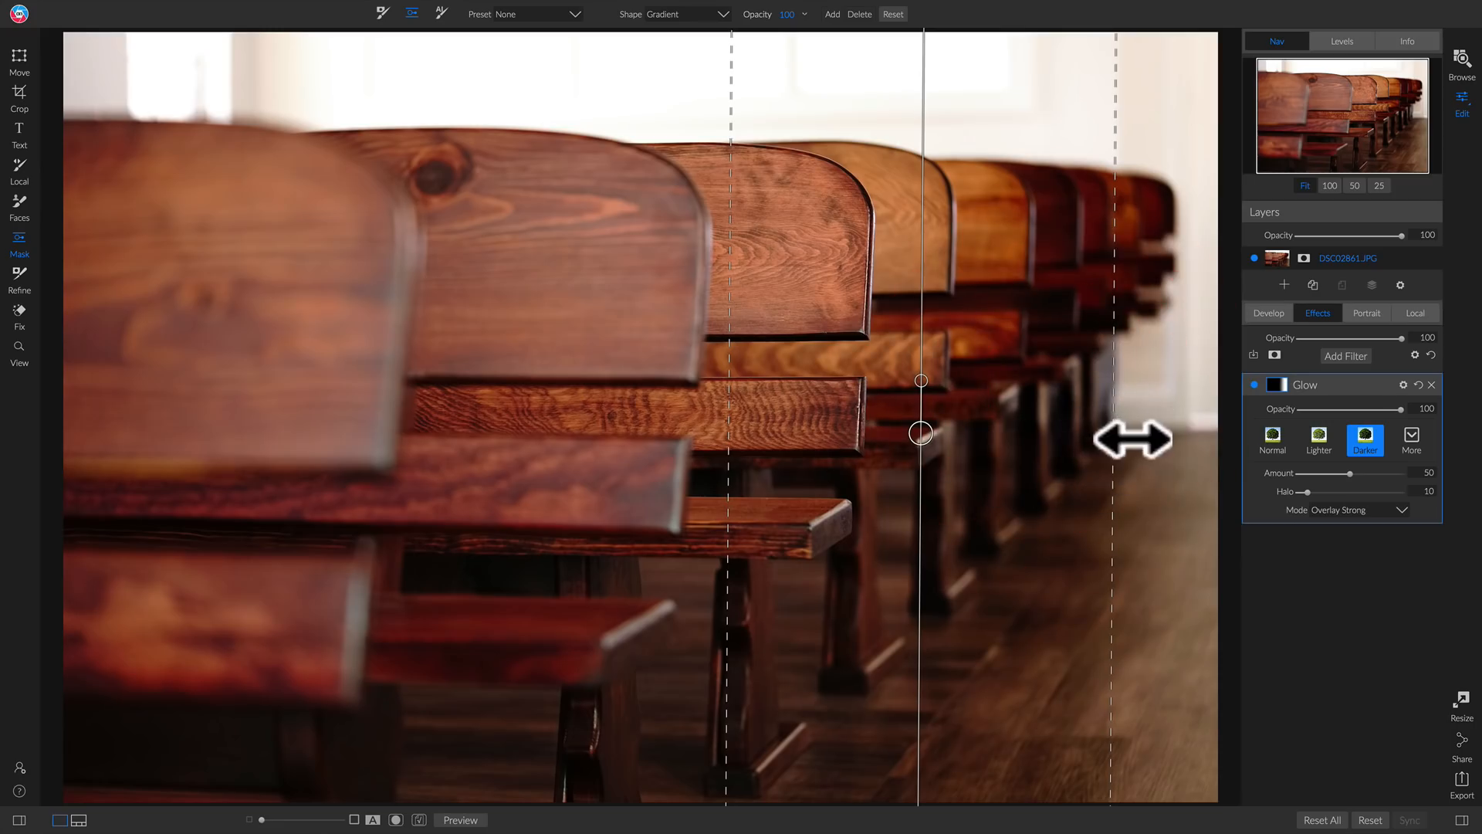
pyautogui.moveTo(1114, 421); pyautogui.dragTo(1035, 421)
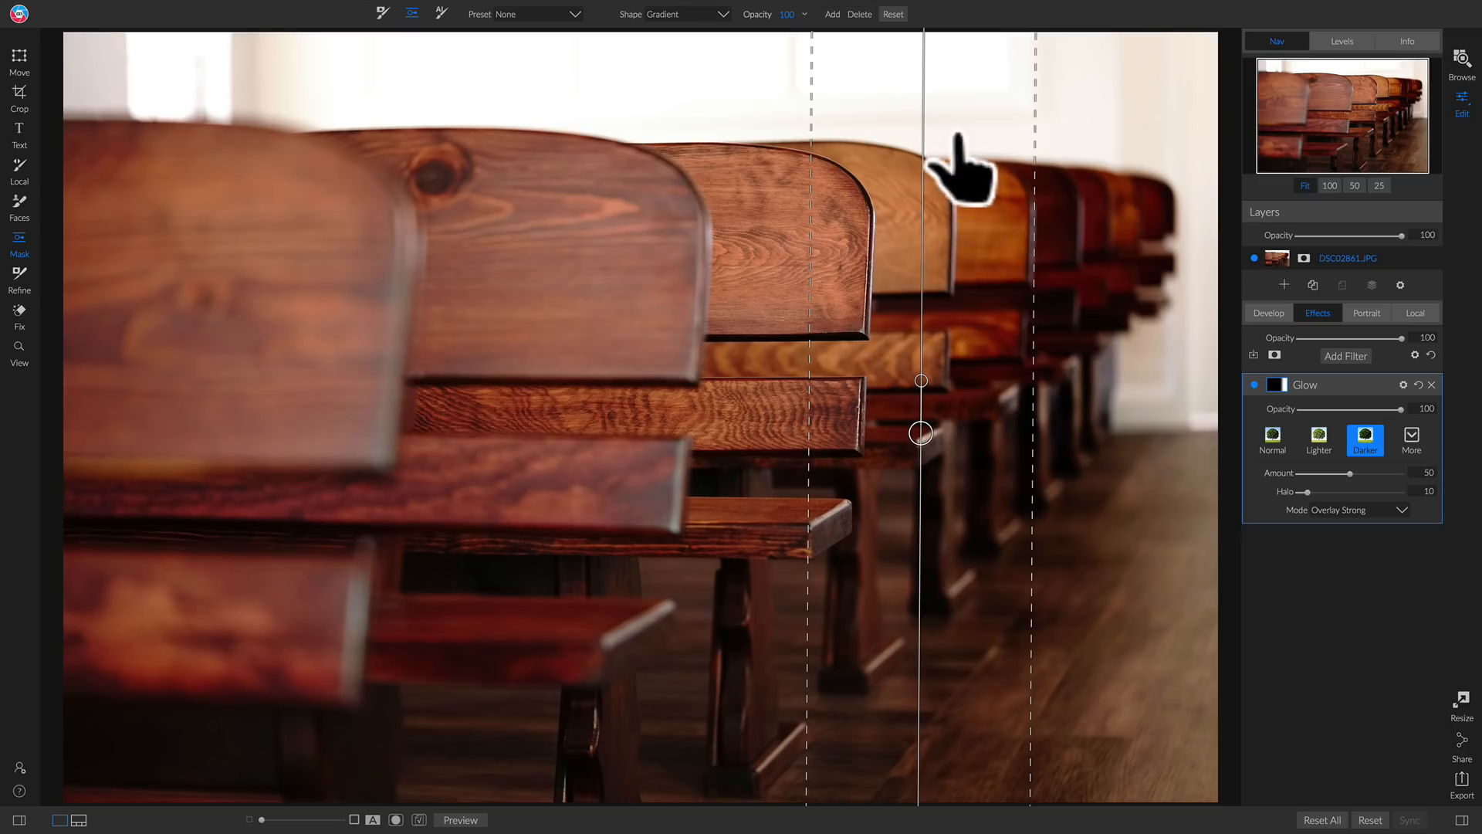
pyautogui.moveTo(1053, 355); pyautogui.dragTo(1138, 356)
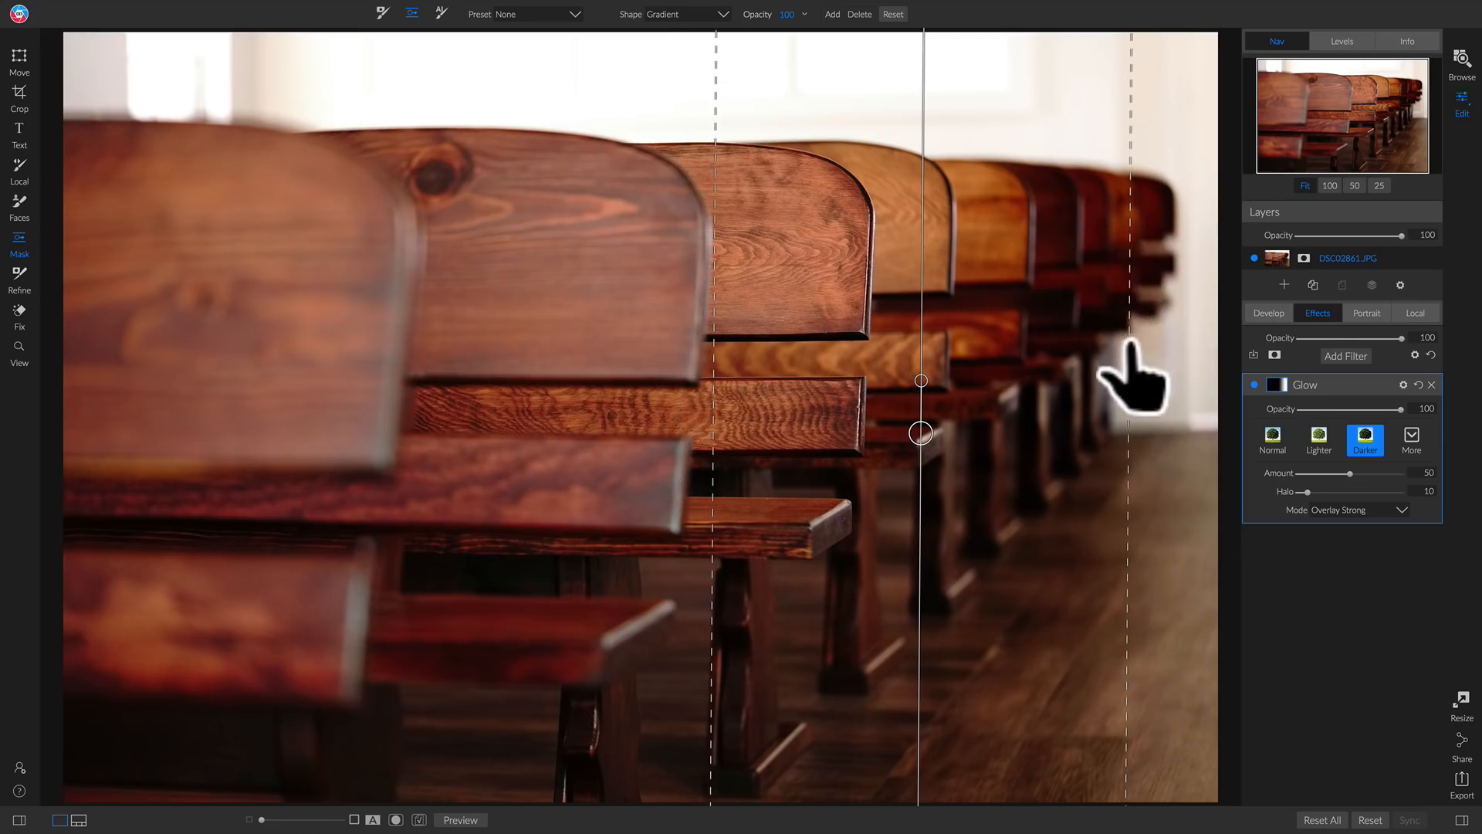
pyautogui.moveTo(735, 443); pyautogui.dragTo(753, 444)
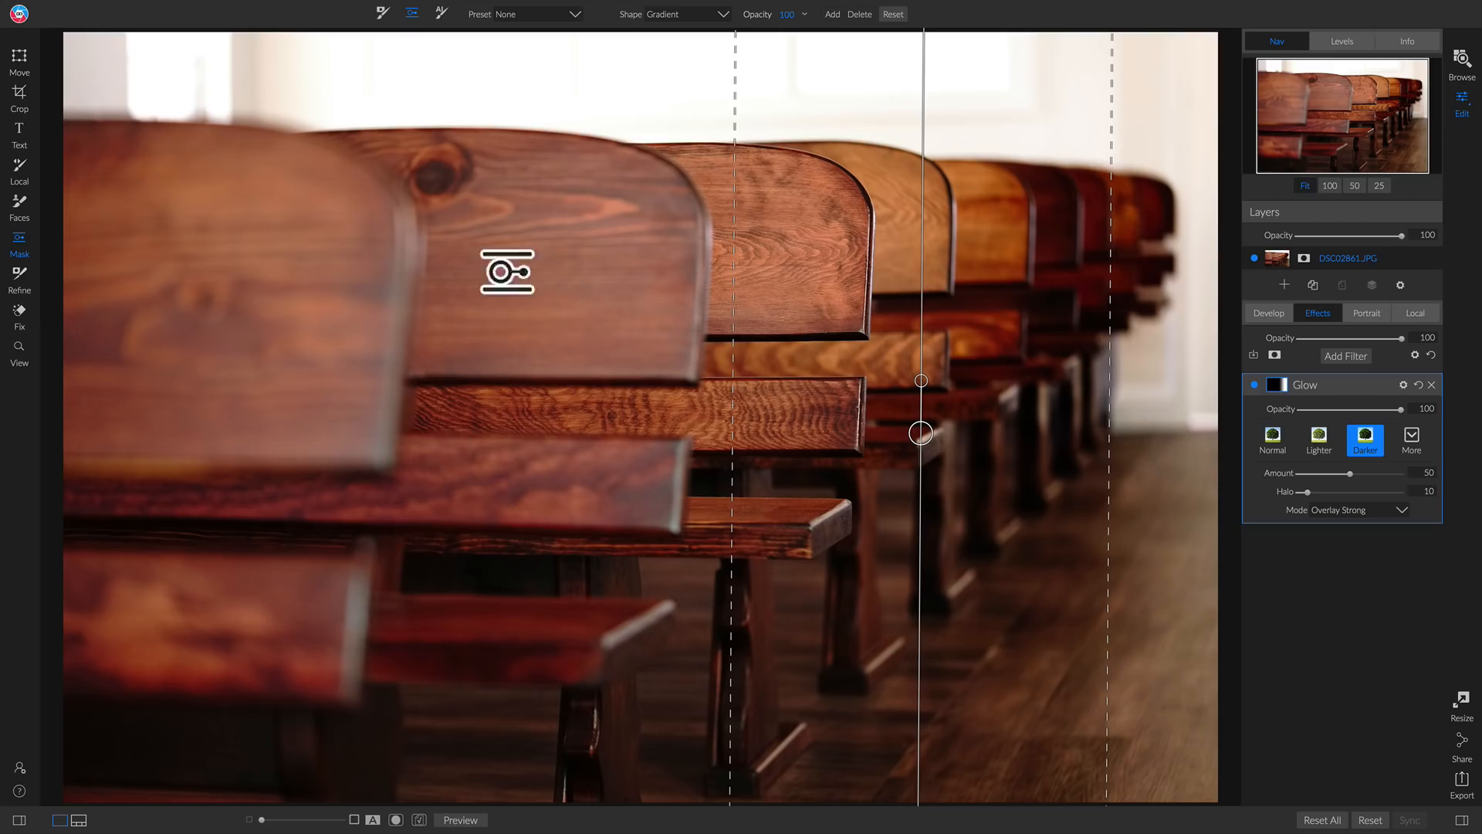
# Change the Glow mask's shape to Reflected Gradient.
pyautogui.click(697, 10)
pyautogui.click(668, 62)
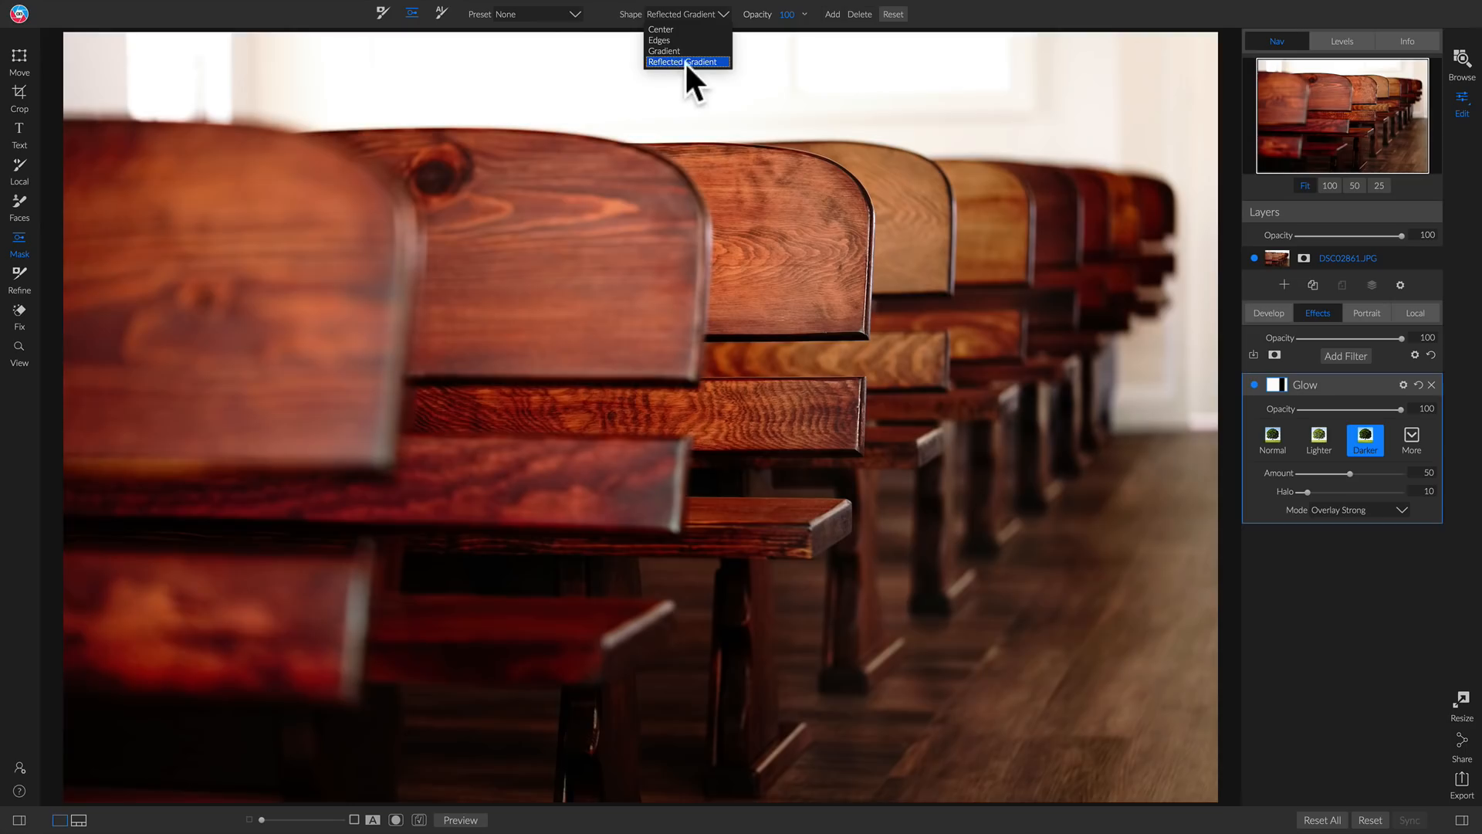
pyautogui.click(685, 61)
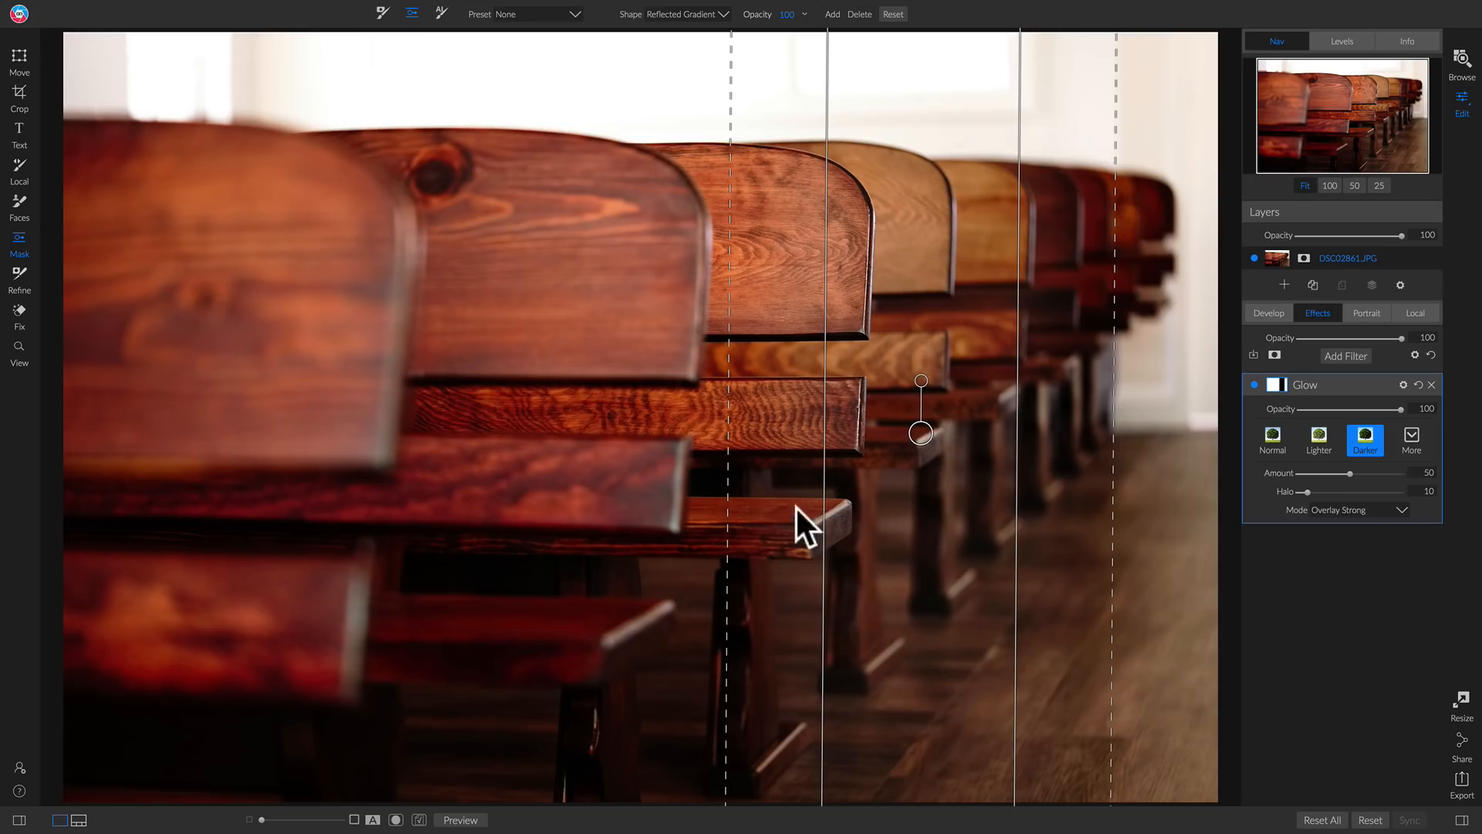
# Adjust the reflected gradient's width and feather edges, center it over the third bench, and compare the photo with Glow off and on.
pyautogui.moveTo(748, 499)
pyautogui.mouseDown()
pyautogui.moveTo(642, 498)
pyautogui.moveTo(729, 496)
pyautogui.mouseUp()
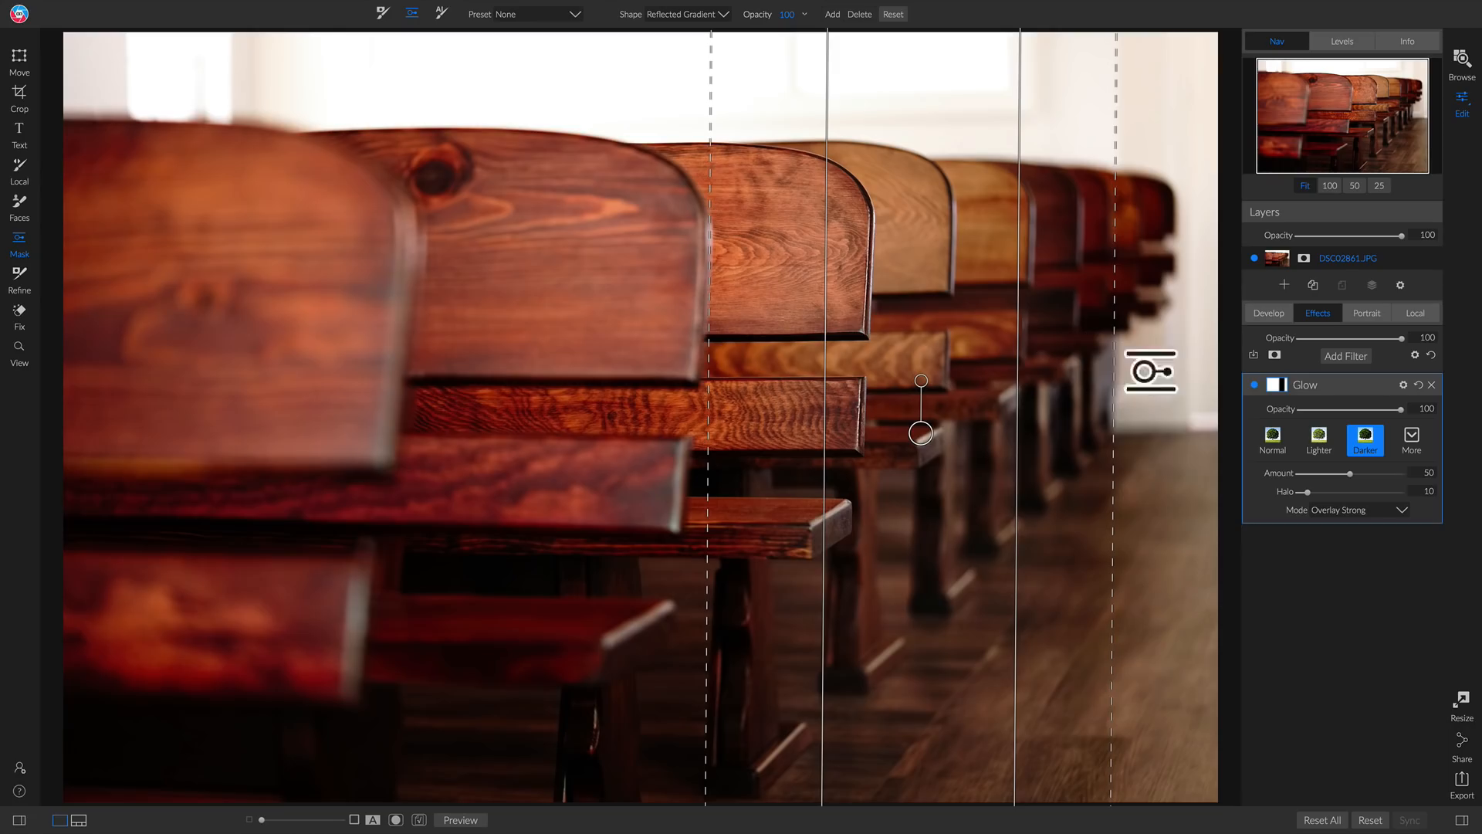
pyautogui.moveTo(1110, 441)
pyautogui.mouseDown()
pyautogui.moveTo(1156, 440)
pyautogui.moveTo(1194, 462)
pyautogui.moveTo(1138, 460)
pyautogui.moveTo(1117, 439)
pyautogui.mouseUp()
pyautogui.moveTo(1017, 463); pyautogui.dragTo(985, 463)
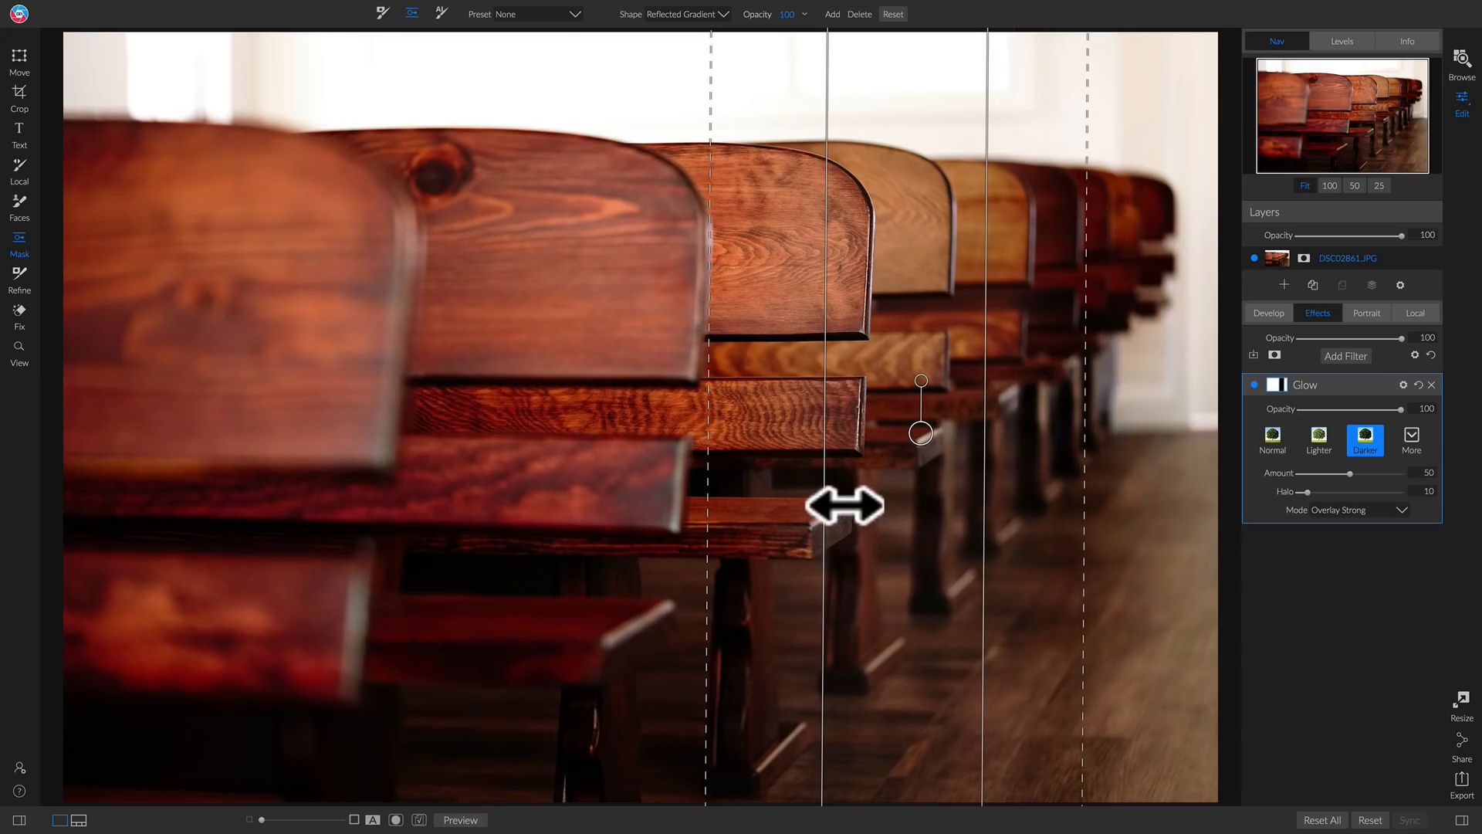
pyautogui.moveTo(844, 506); pyautogui.dragTo(876, 505)
pyautogui.moveTo(919, 433); pyautogui.dragTo(827, 433)
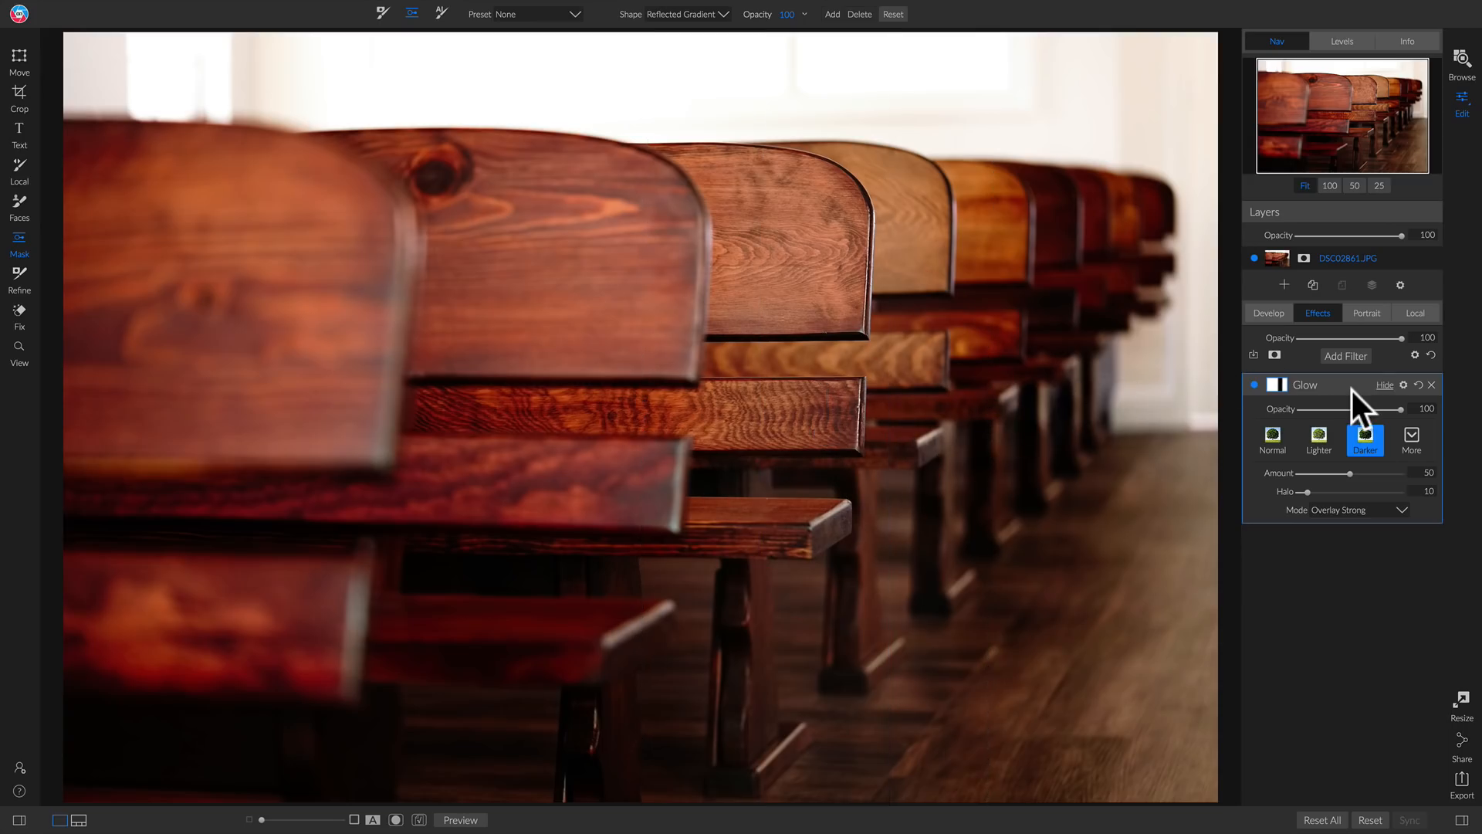
pyautogui.click(1254, 384)
pyautogui.click(1254, 384)
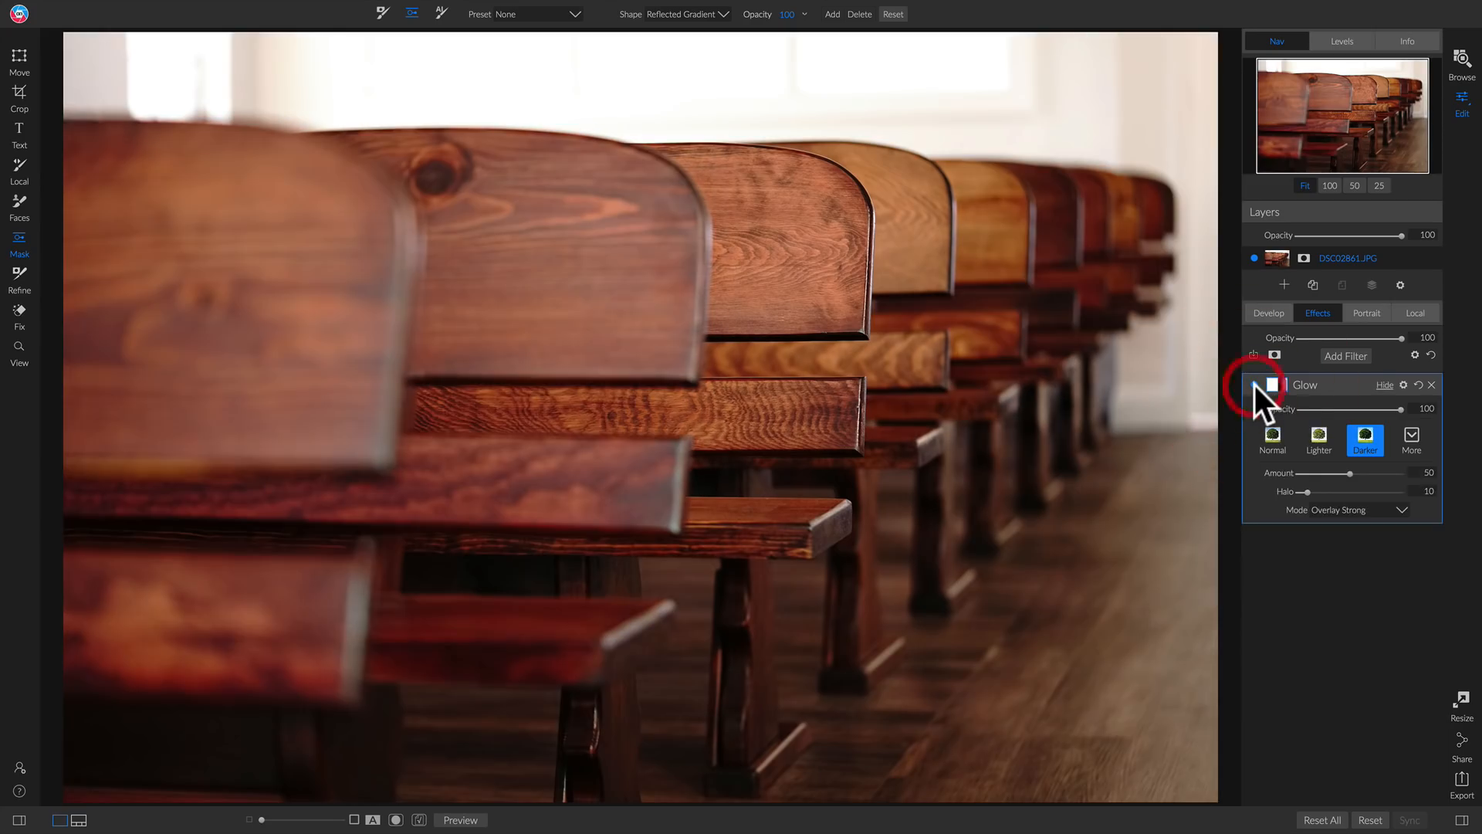
pyautogui.click(1254, 385)
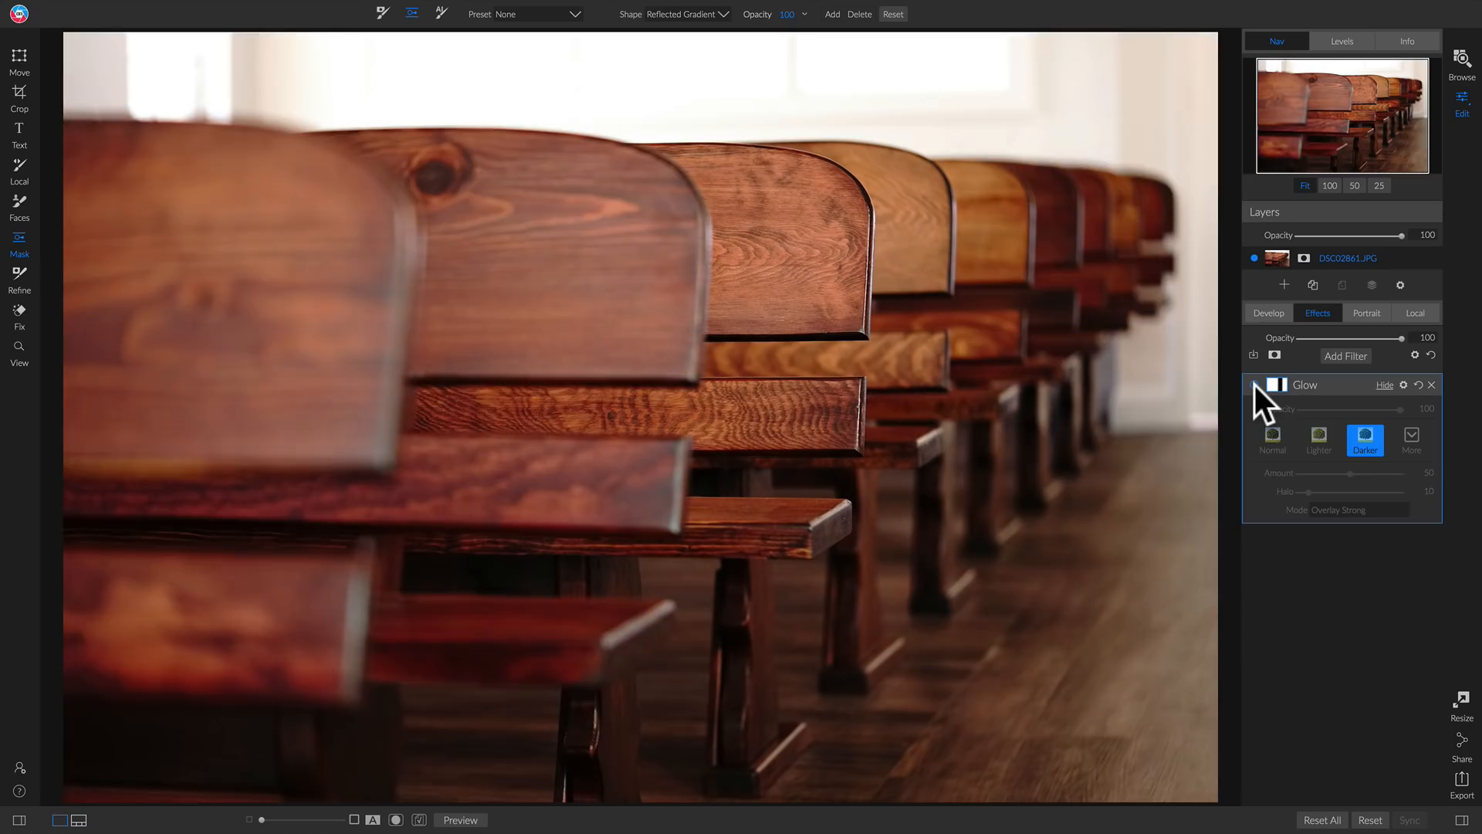
pyautogui.click(1253, 384)
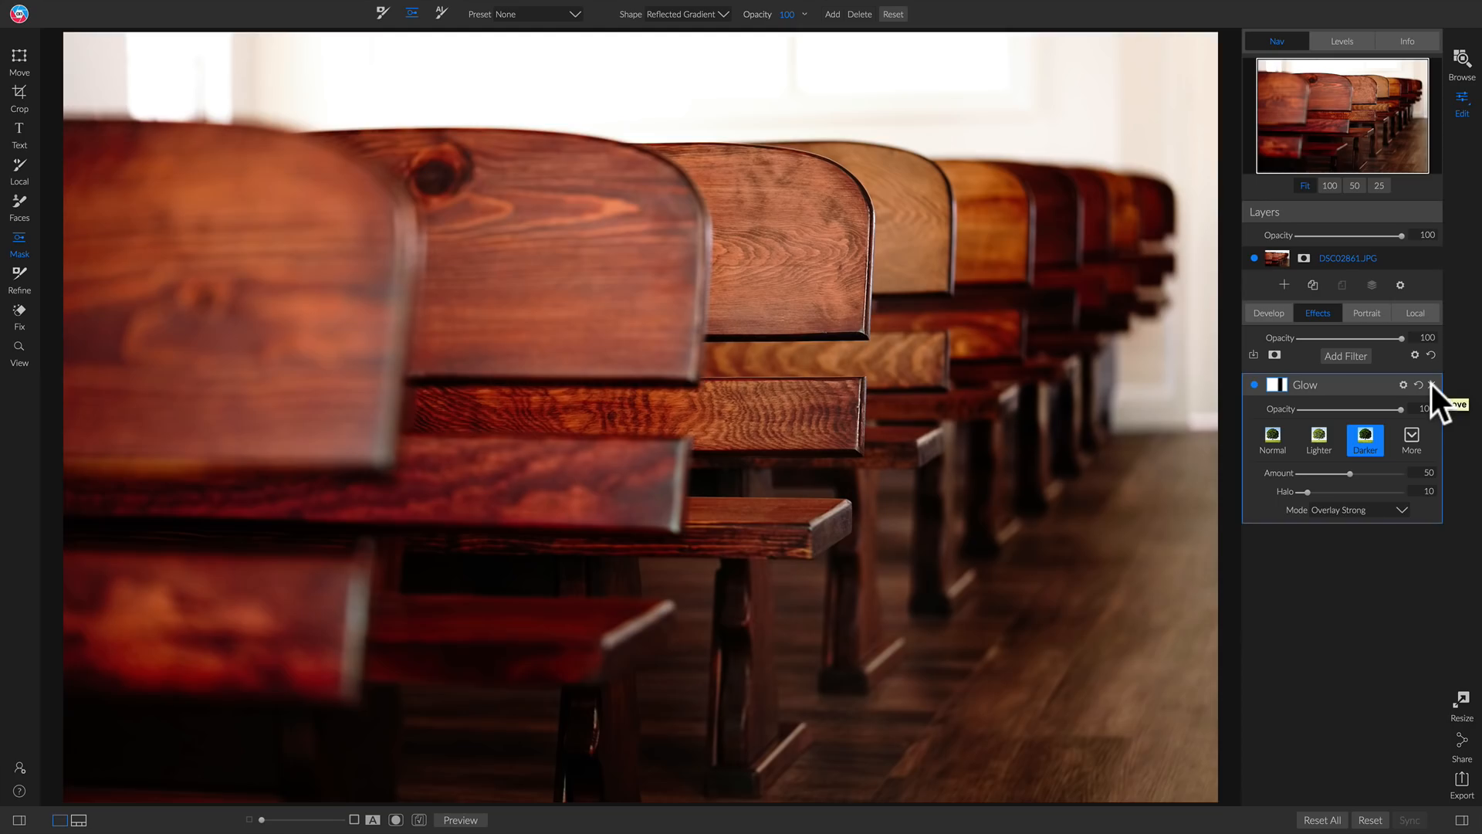
# Switch to the covered walkway photo DSC02898.ARW and compare its unedited and edited versions.
pyautogui.hotkey('ctrl', 'shift', 'f')
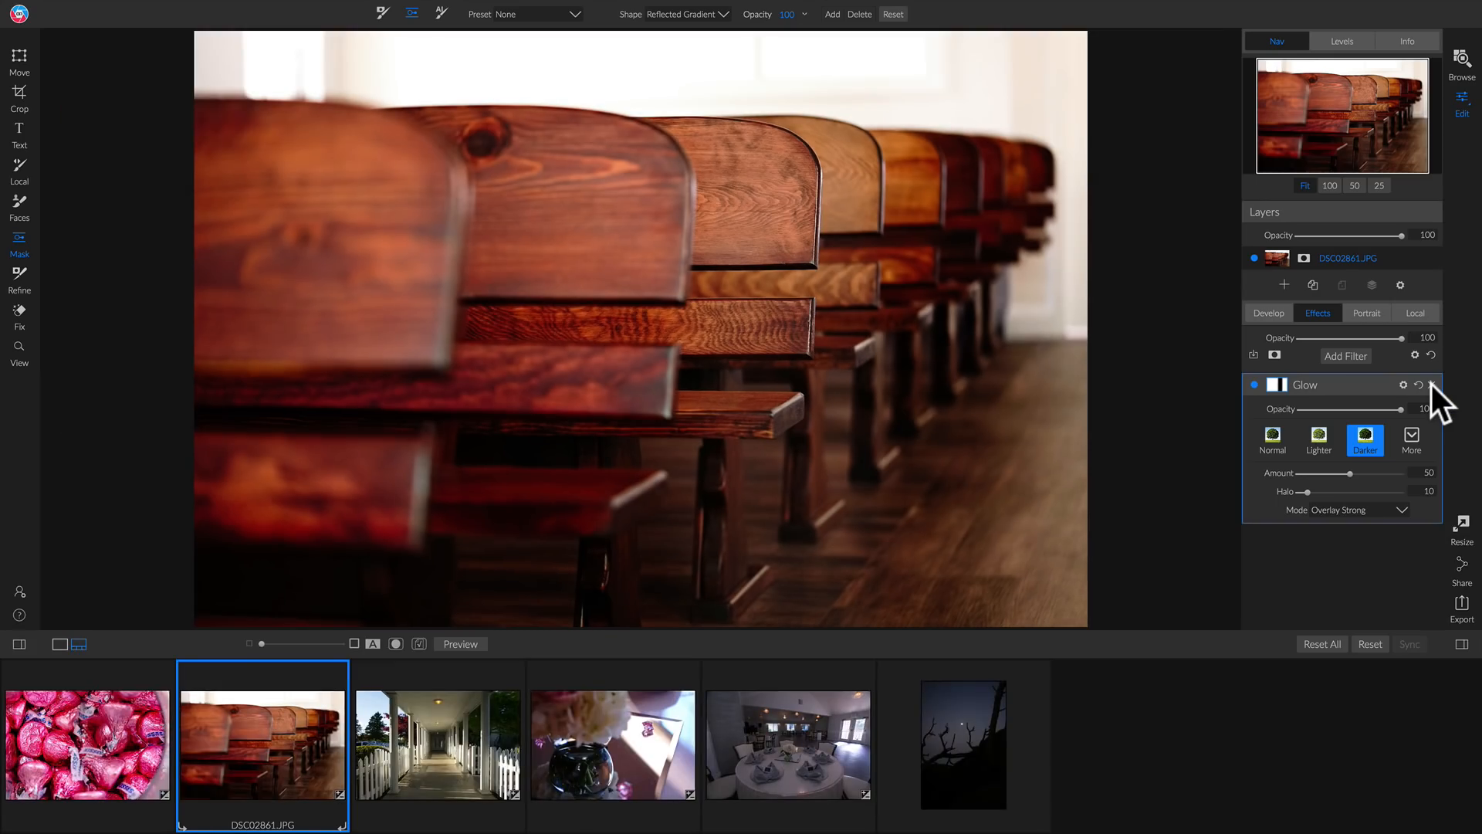
pyautogui.press('Right')
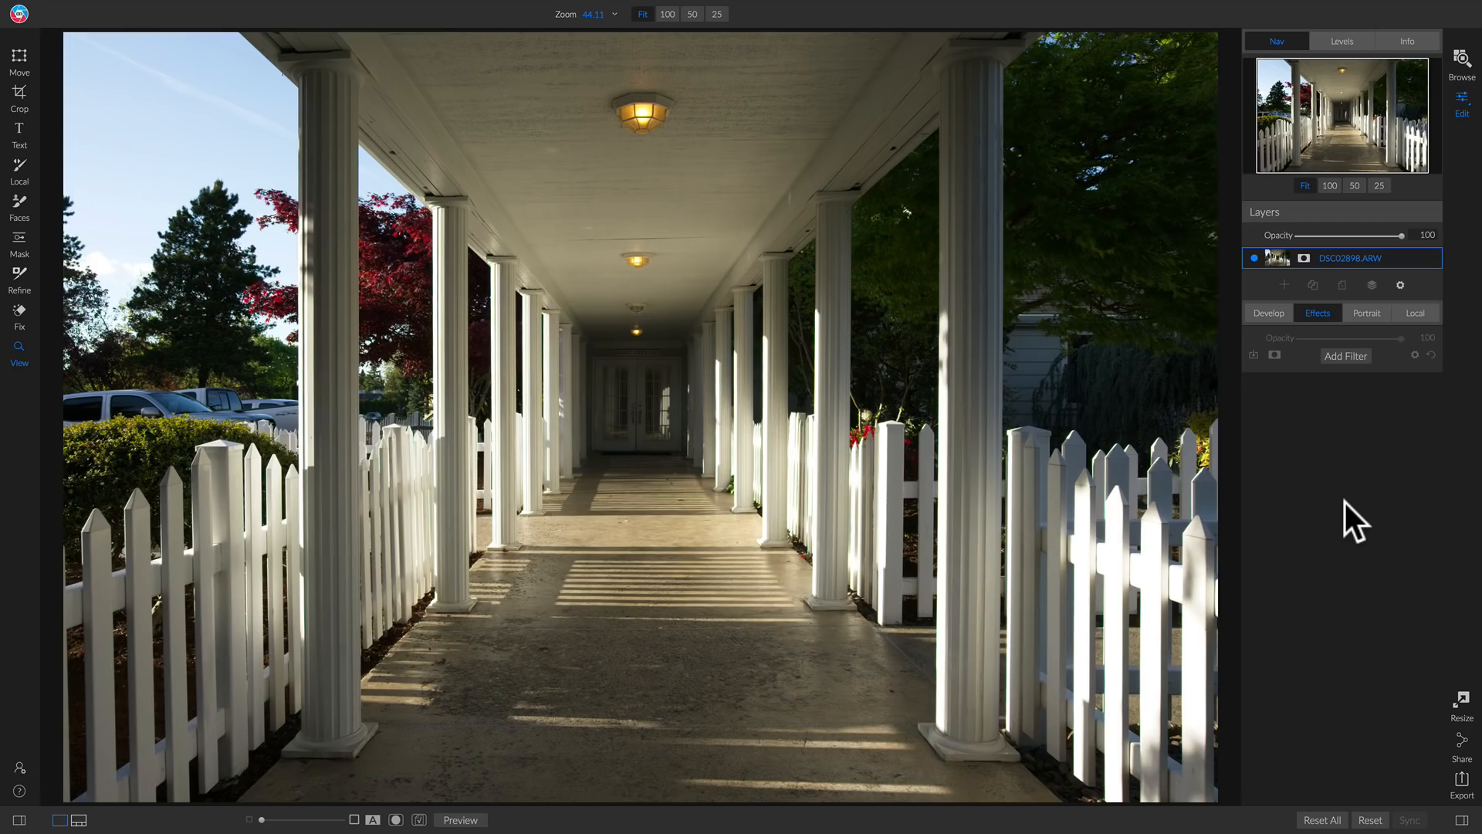
pyautogui.press('\\')
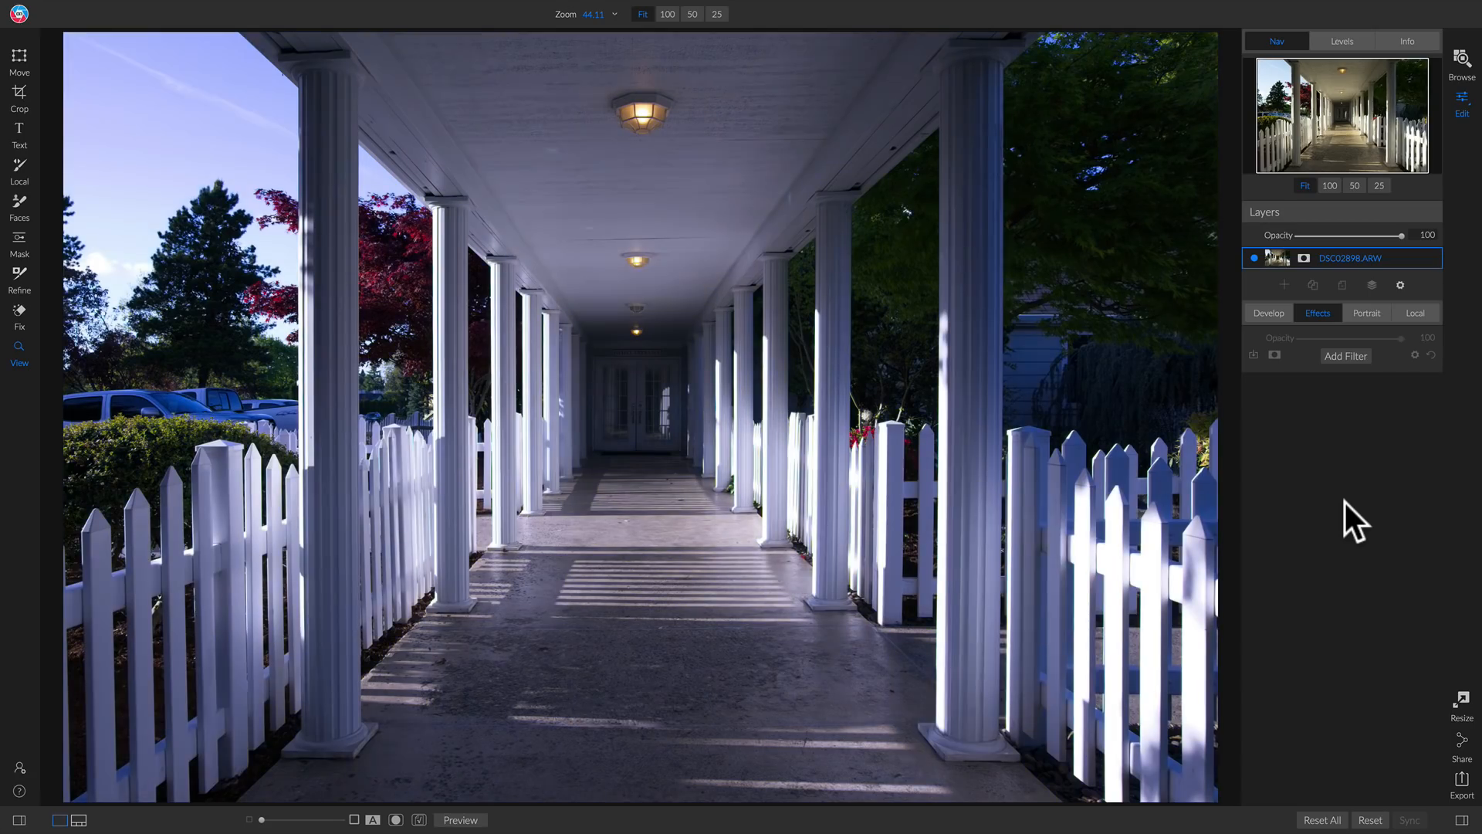
pyautogui.press('\\')
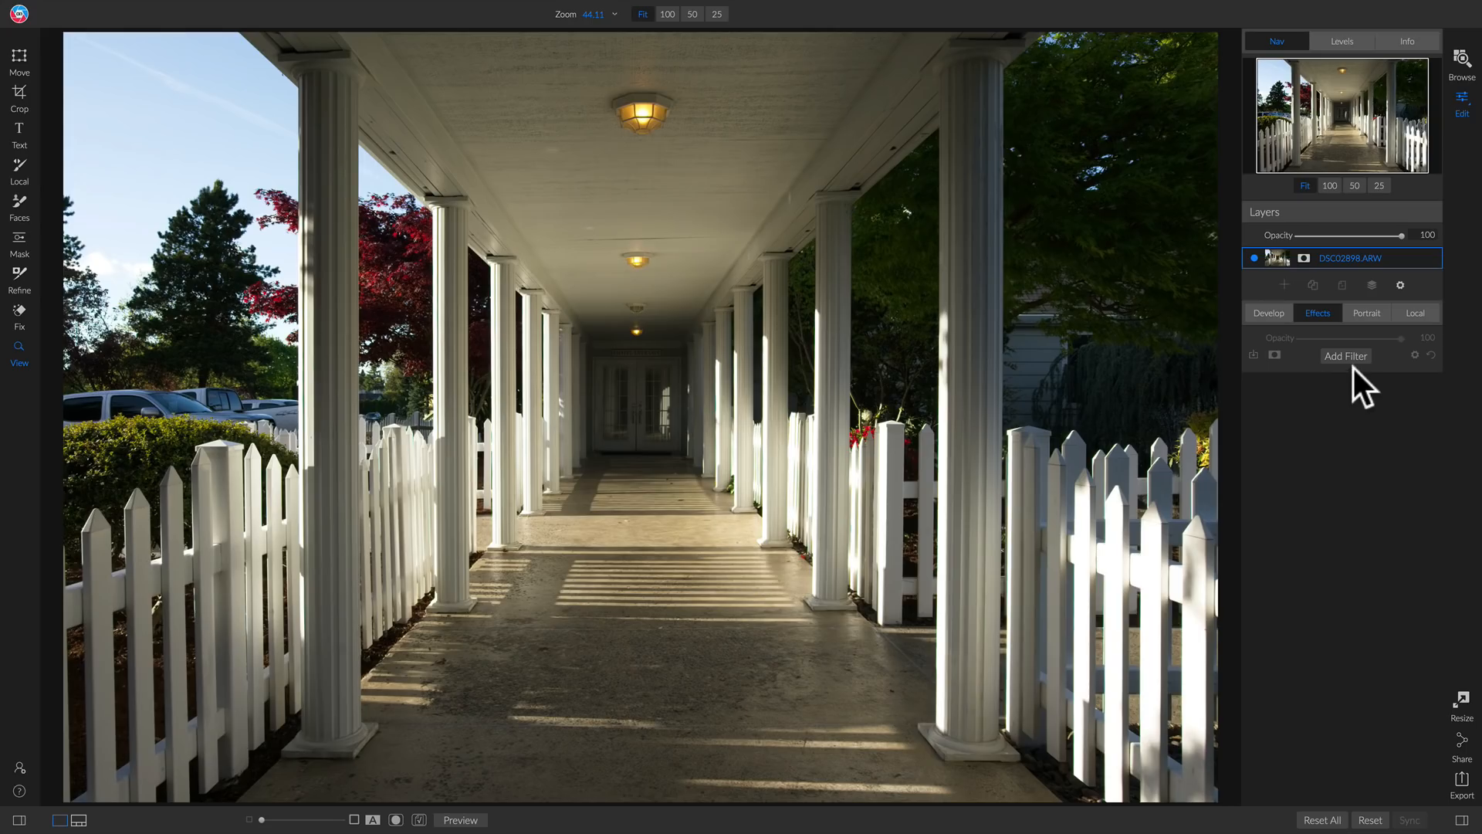
# Start a local adjustment on the walkway photo and inspect its mask on its own before returning to the photo.
pyautogui.click(1406, 312)
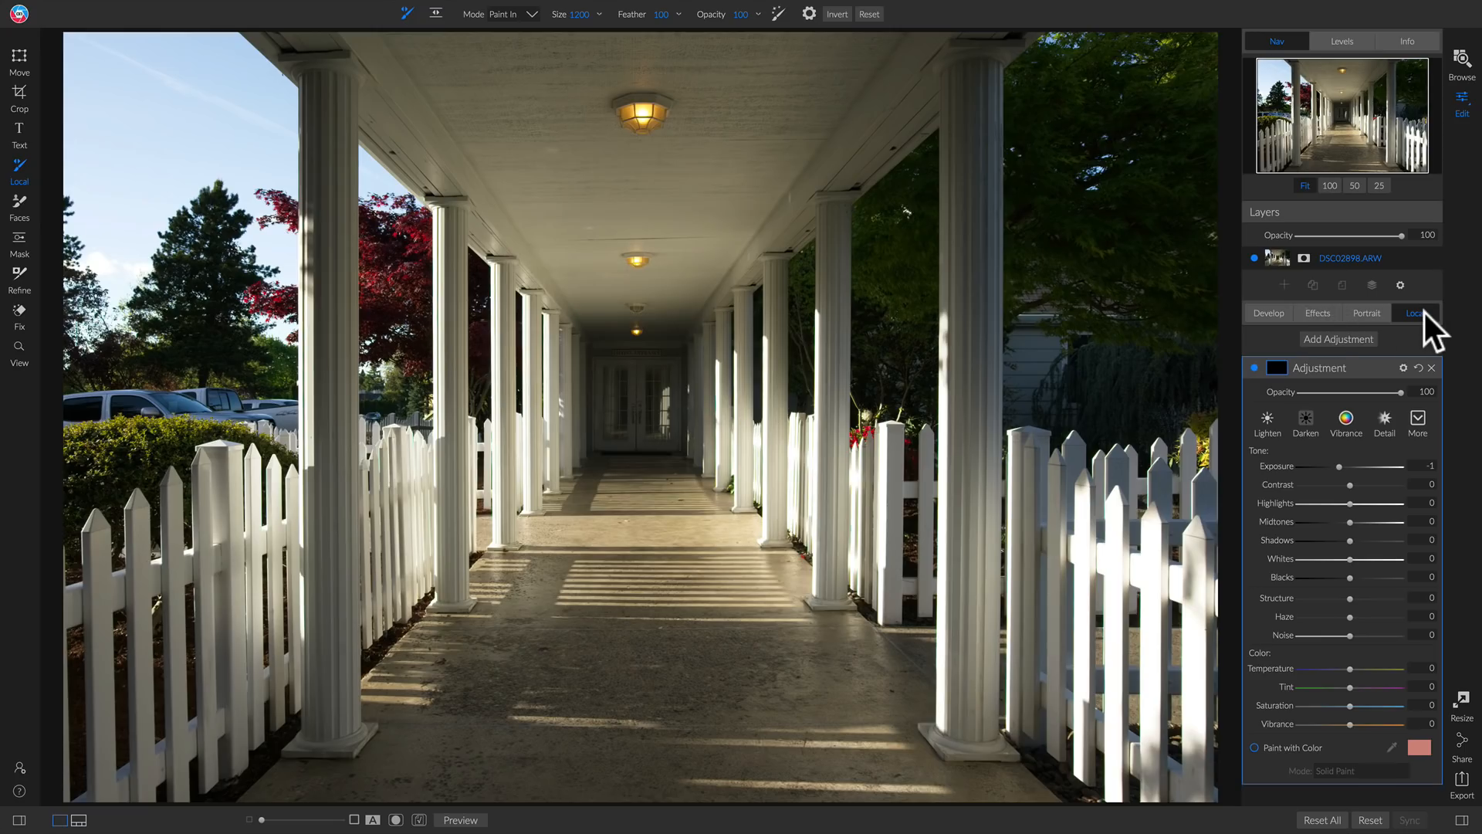
pyautogui.click(1282, 367)
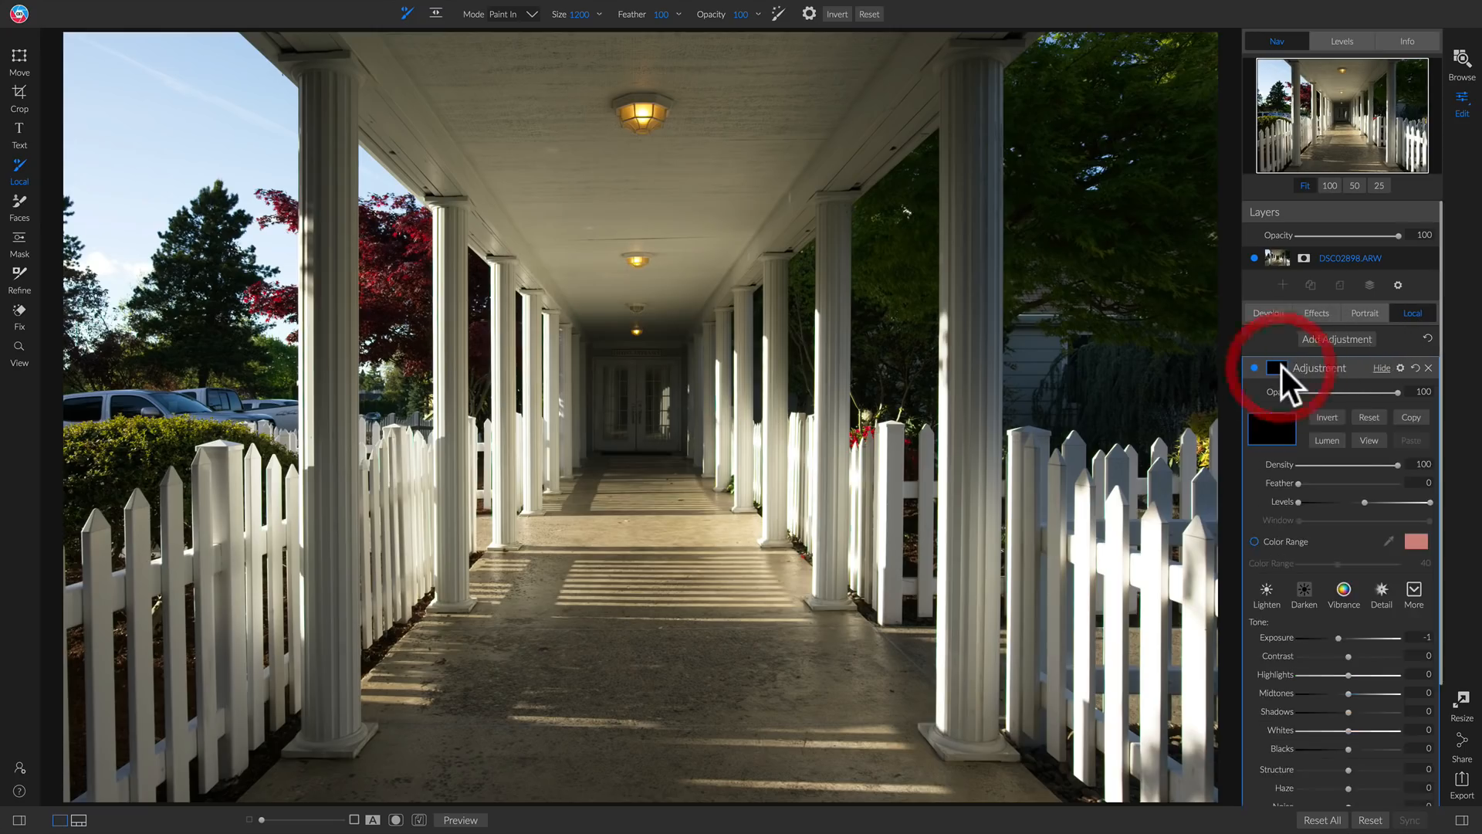
pyautogui.click(1365, 439)
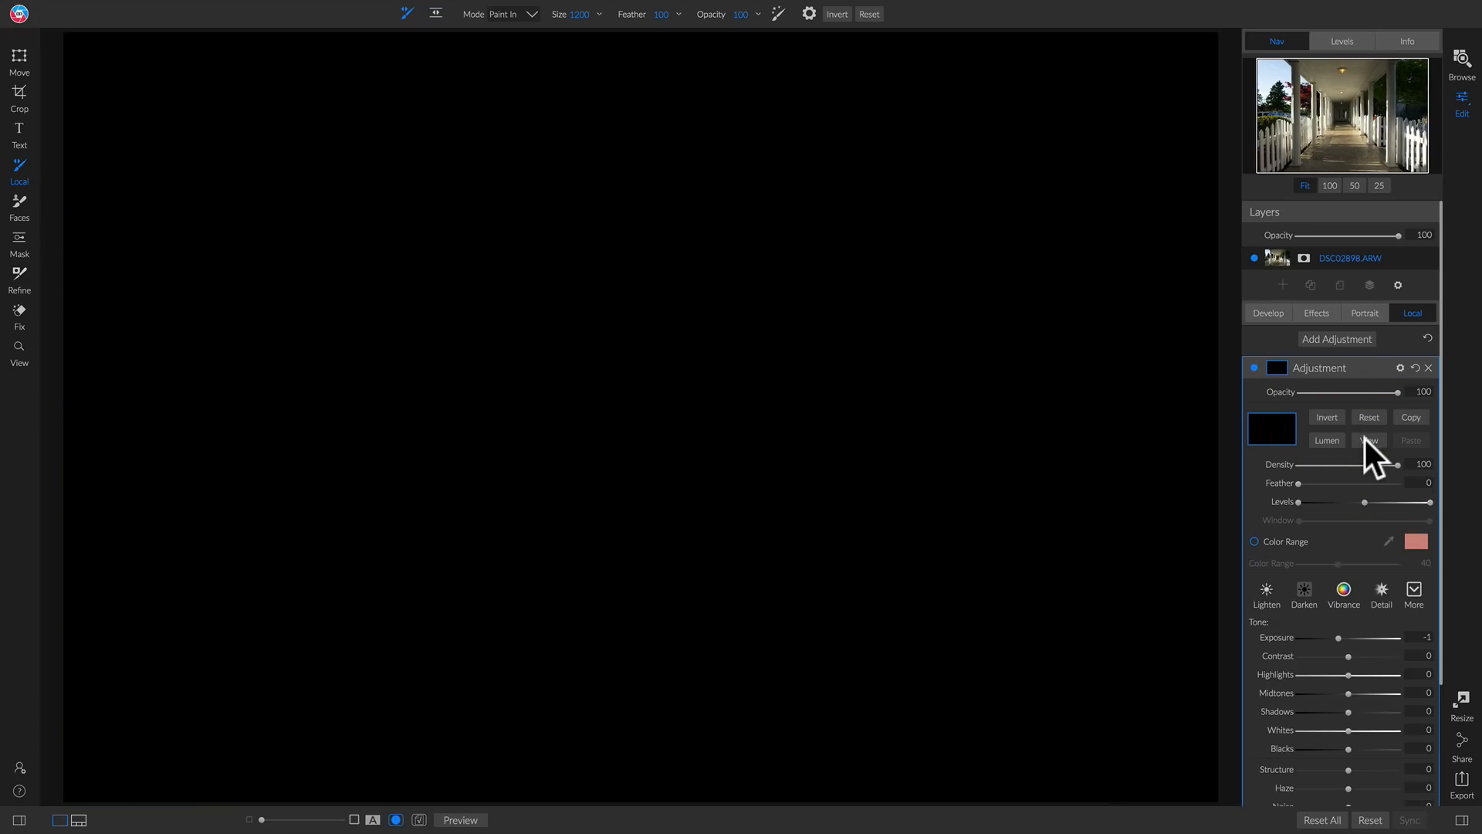
pyautogui.click(1365, 439)
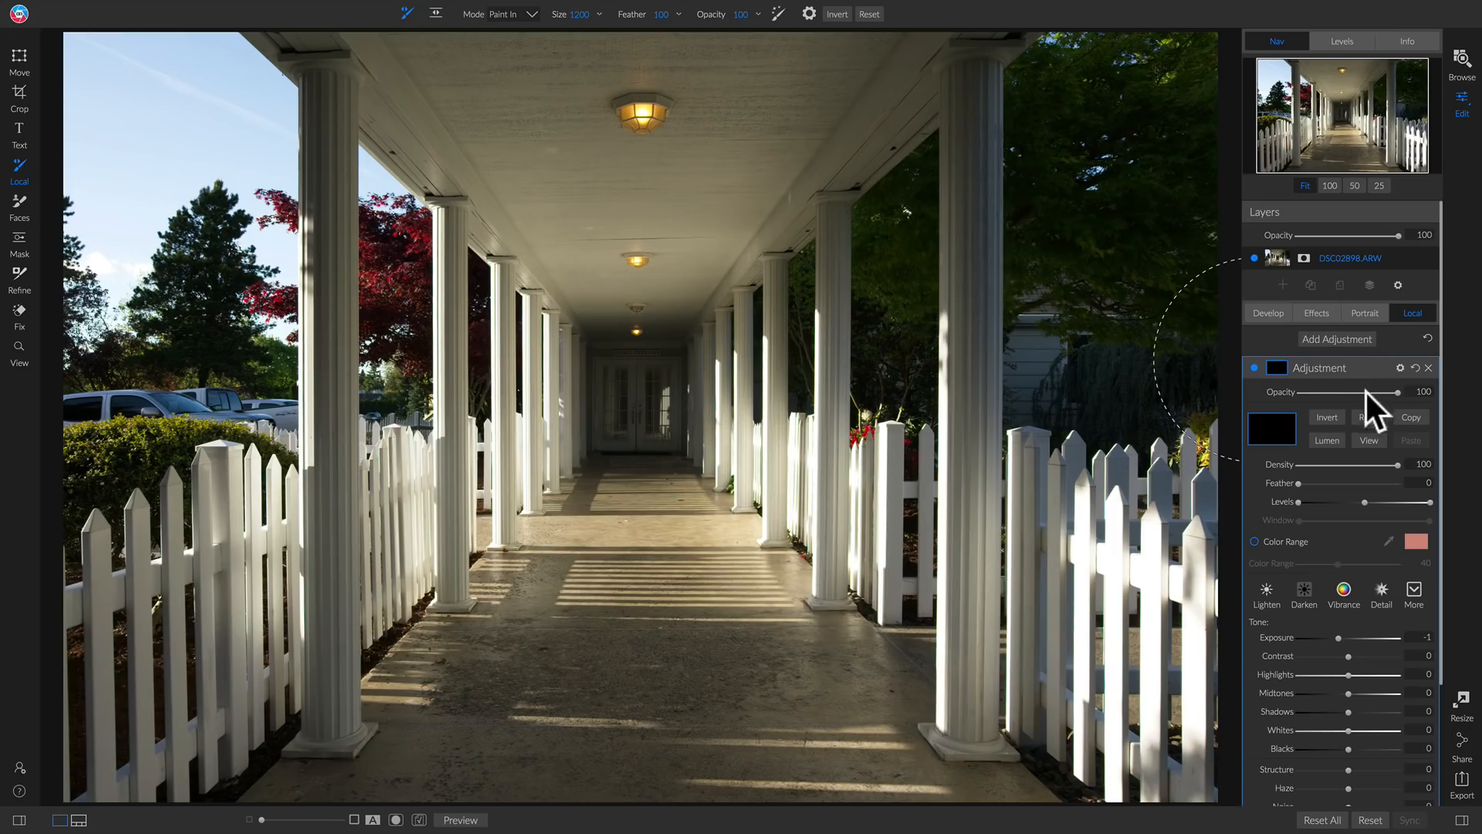
# Apply the Reveal Shadows style to the local adjustment, then set Contrast to -15 and Shadows to 71.
pyautogui.click(1419, 593)
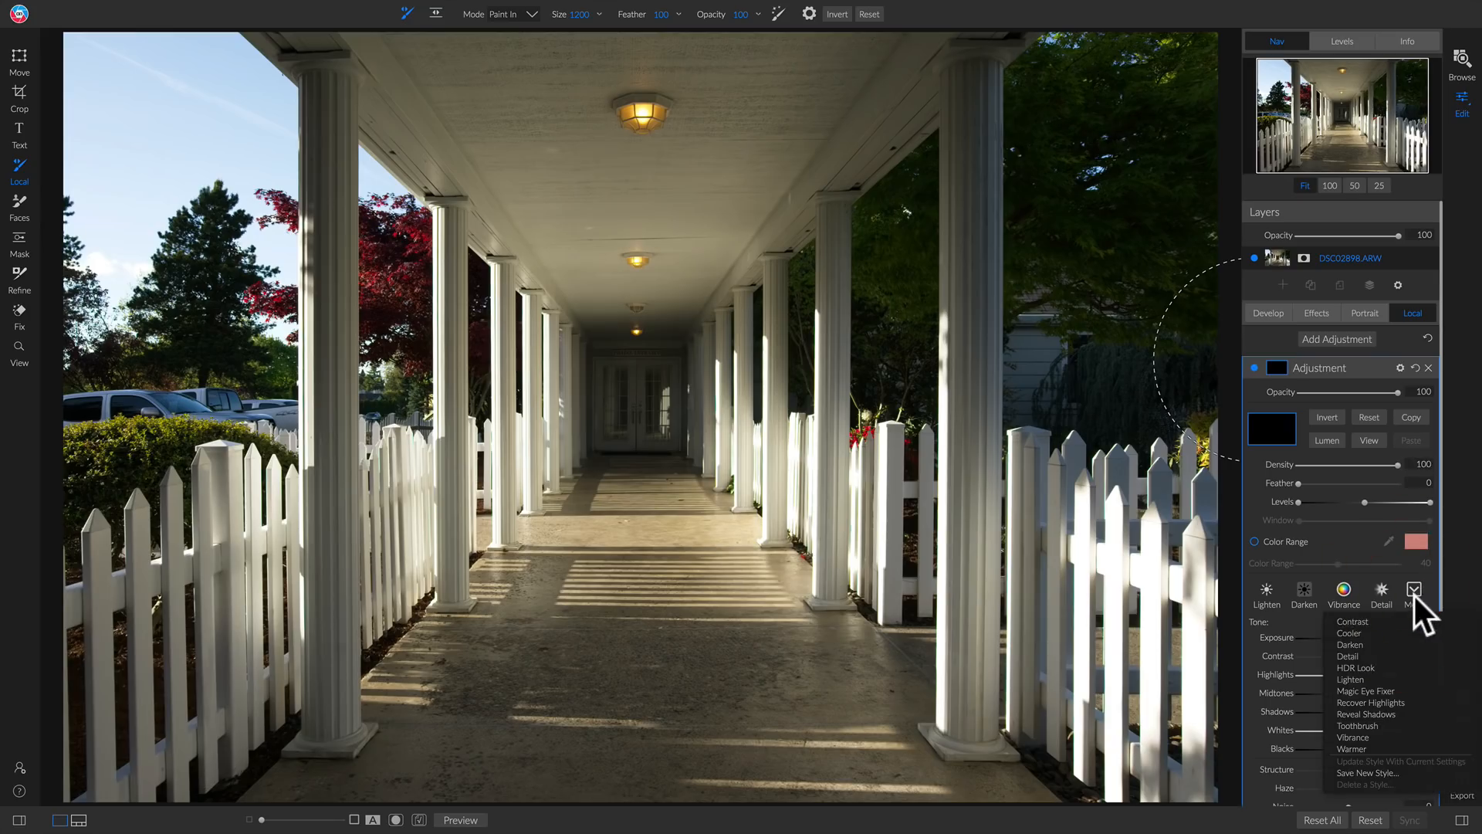
pyautogui.click(1382, 712)
pyautogui.scroll(-1, 1382, 711)
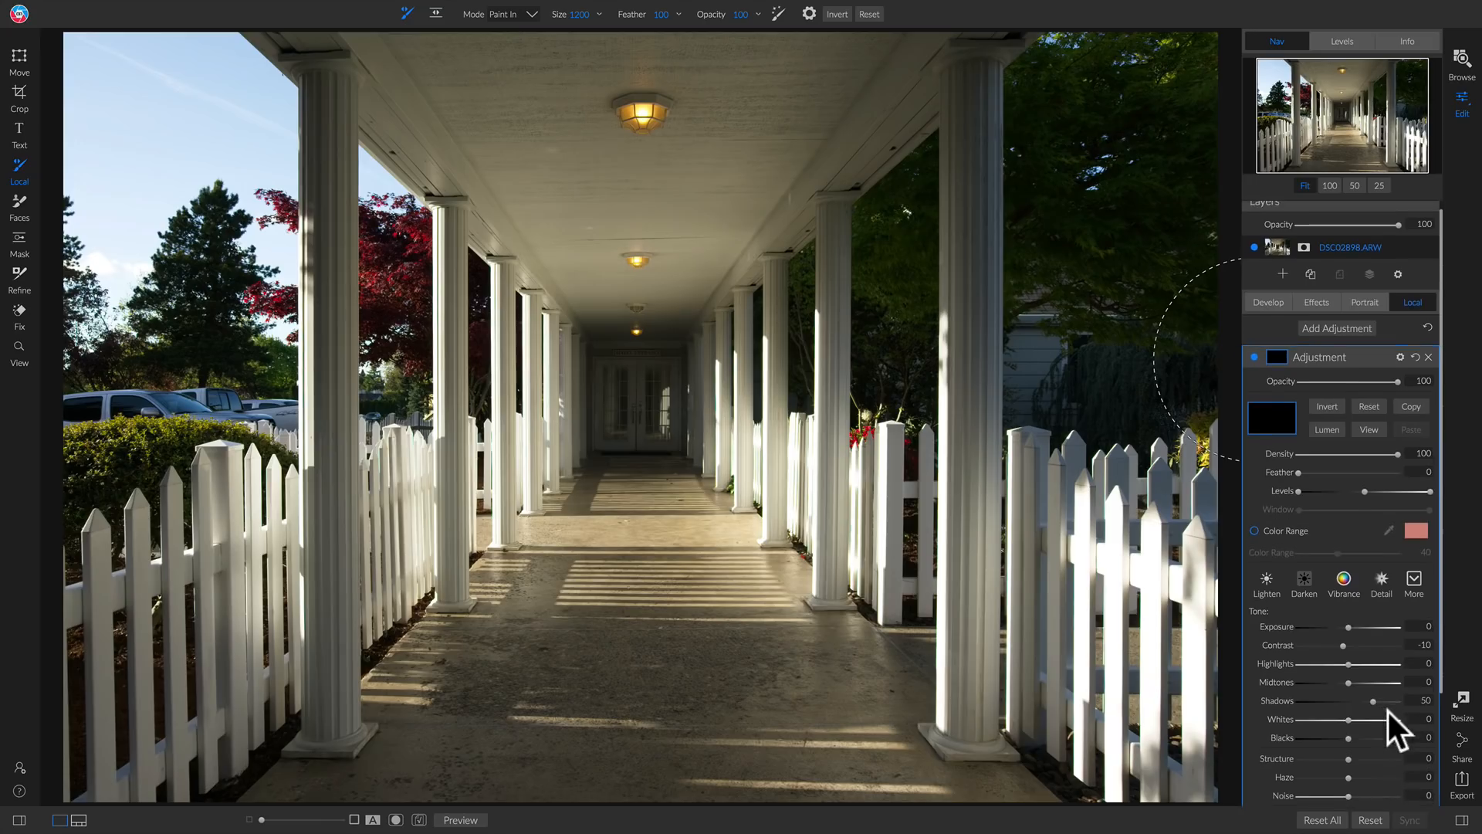
pyautogui.scroll(1, 1343, 645)
pyautogui.click(1342, 650)
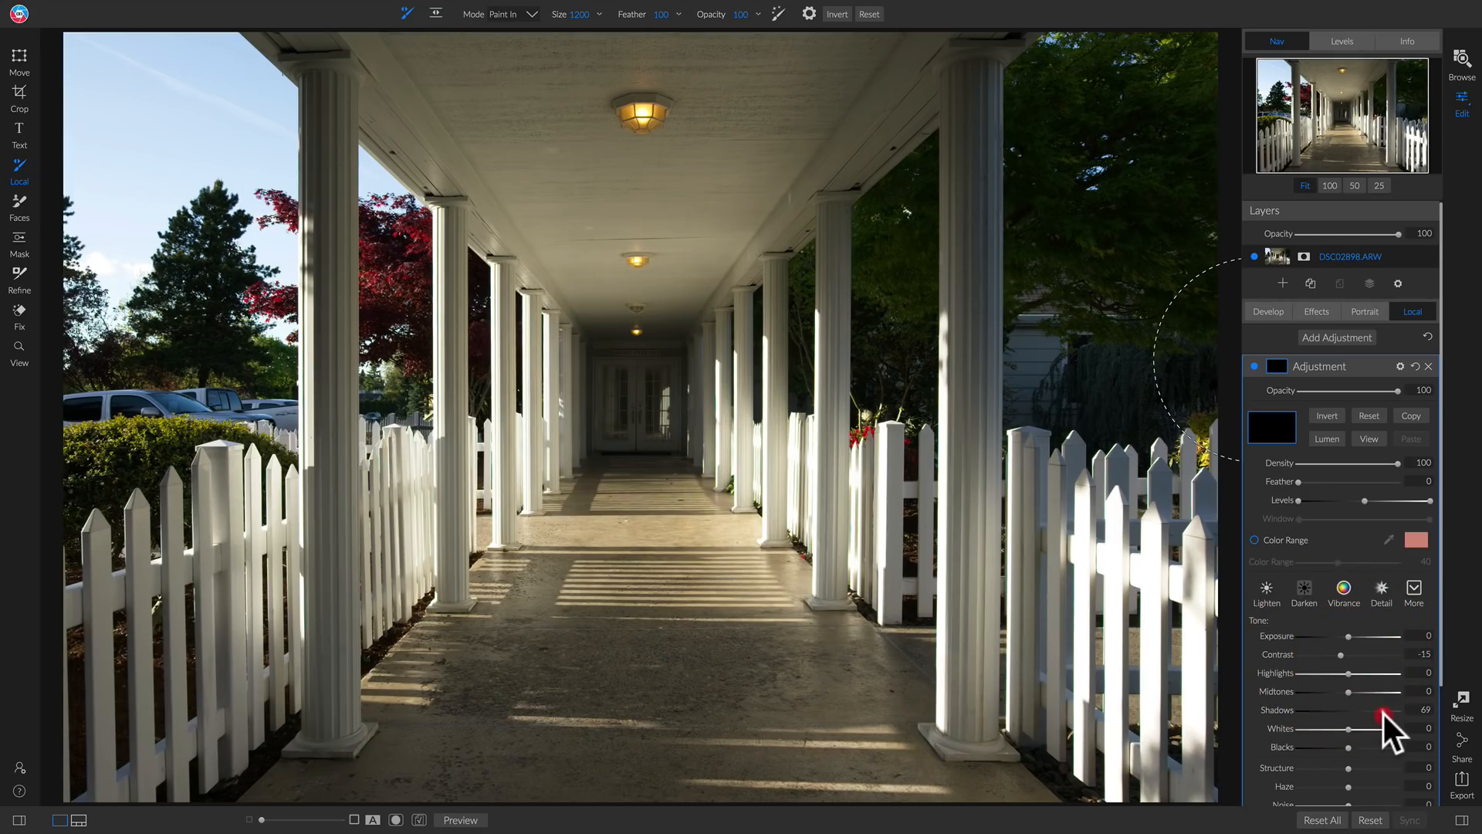
pyautogui.scroll(-3, 1382, 713)
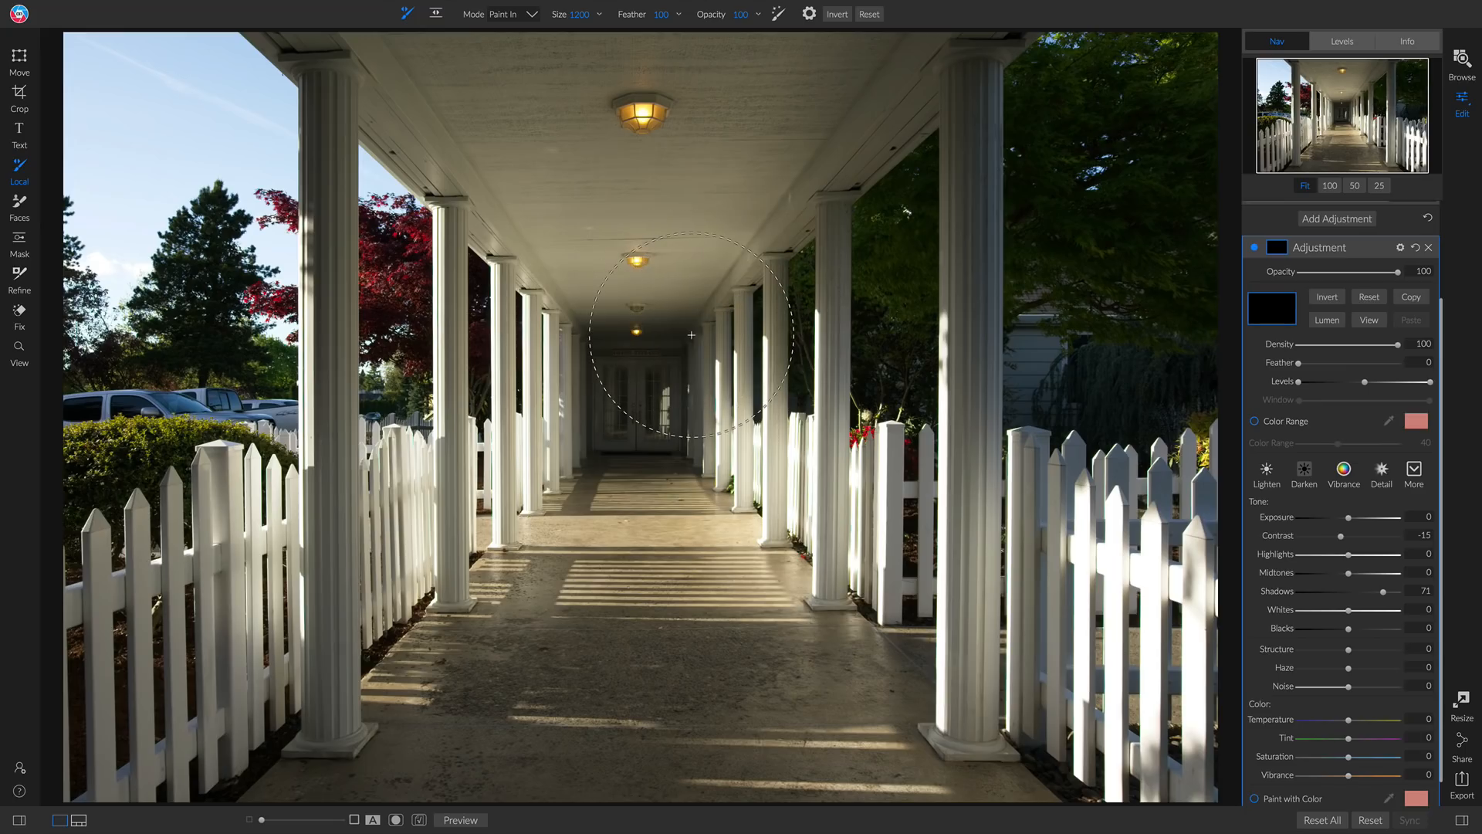
# Reduce the brush size to 300 and paint the adjustment over the doors at the walkway's end and out toward the right-hand tree.
pyautogui.press('[')
pyautogui.press('[')
pyautogui.press('[')
pyautogui.moveTo(557, 5)
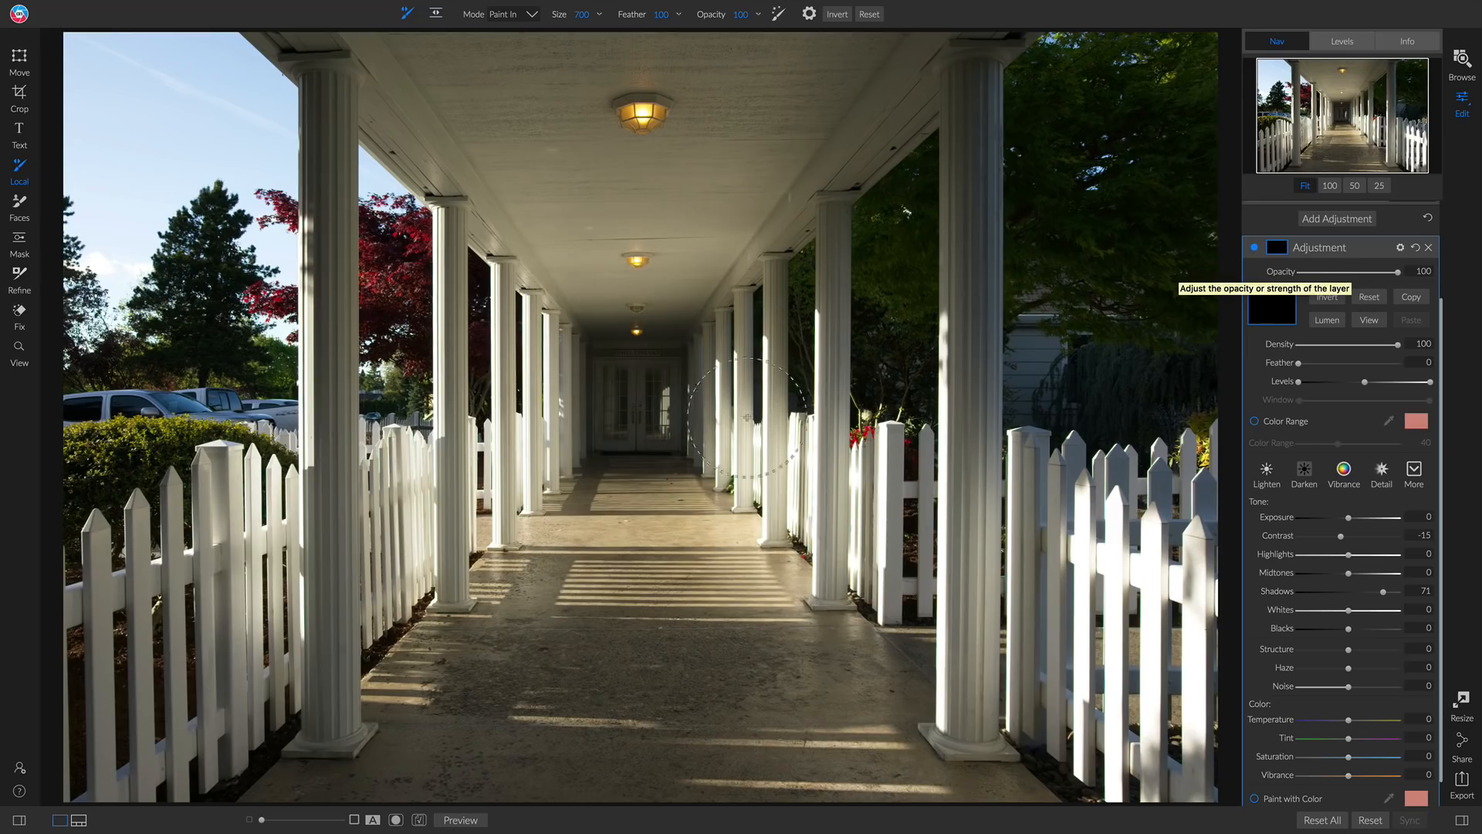
pyautogui.press('[')
pyautogui.press('[')
pyautogui.press('[')
pyautogui.press('[')
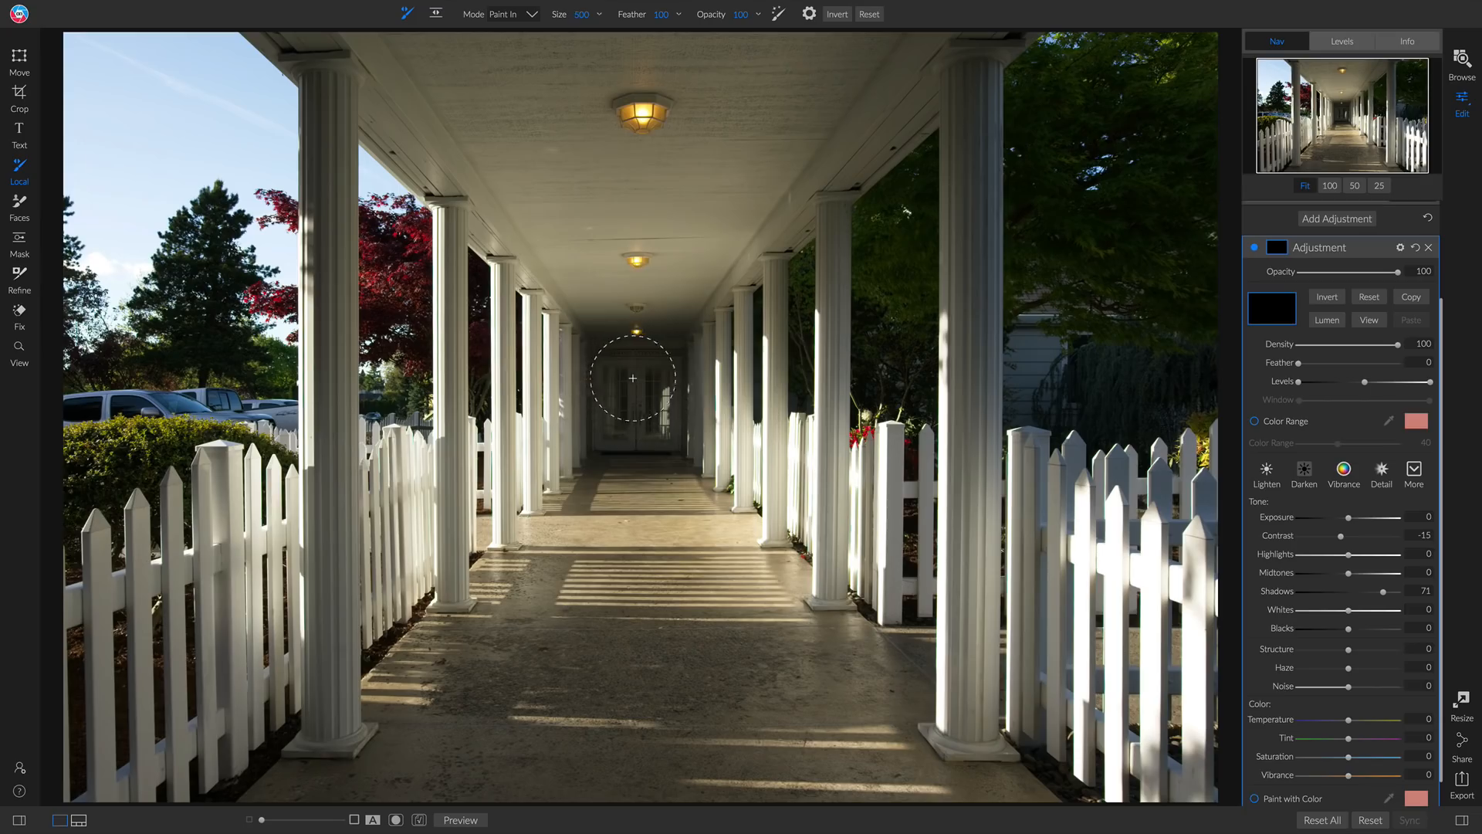
pyautogui.moveTo(600, 352)
pyautogui.mouseDown()
pyautogui.moveTo(681, 344)
pyautogui.moveTo(677, 453)
pyautogui.moveTo(595, 456)
pyautogui.moveTo(599, 367)
pyautogui.moveTo(629, 373)
pyautogui.mouseUp()
pyautogui.moveTo(611, 424)
pyautogui.mouseDown()
pyautogui.moveTo(656, 444)
pyautogui.moveTo(656, 416)
pyautogui.moveTo(580, 448)
pyautogui.moveTo(589, 365)
pyautogui.moveTo(635, 351)
pyautogui.moveTo(638, 367)
pyautogui.moveTo(656, 343)
pyautogui.mouseUp()
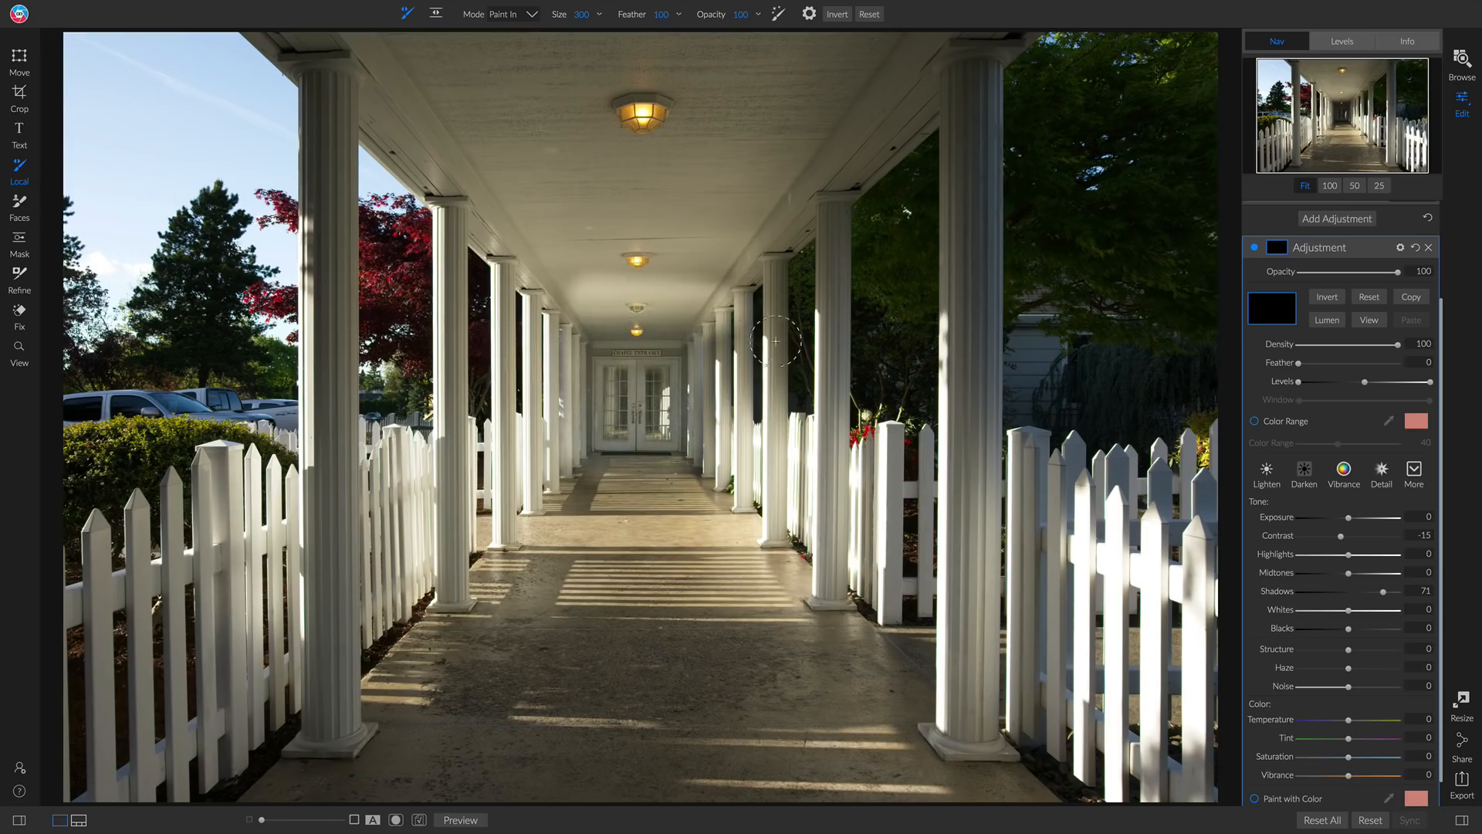
pyautogui.moveTo(775, 341)
pyautogui.mouseDown()
pyautogui.moveTo(832, 261)
pyautogui.moveTo(781, 293)
pyautogui.moveTo(917, 188)
pyautogui.mouseUp()
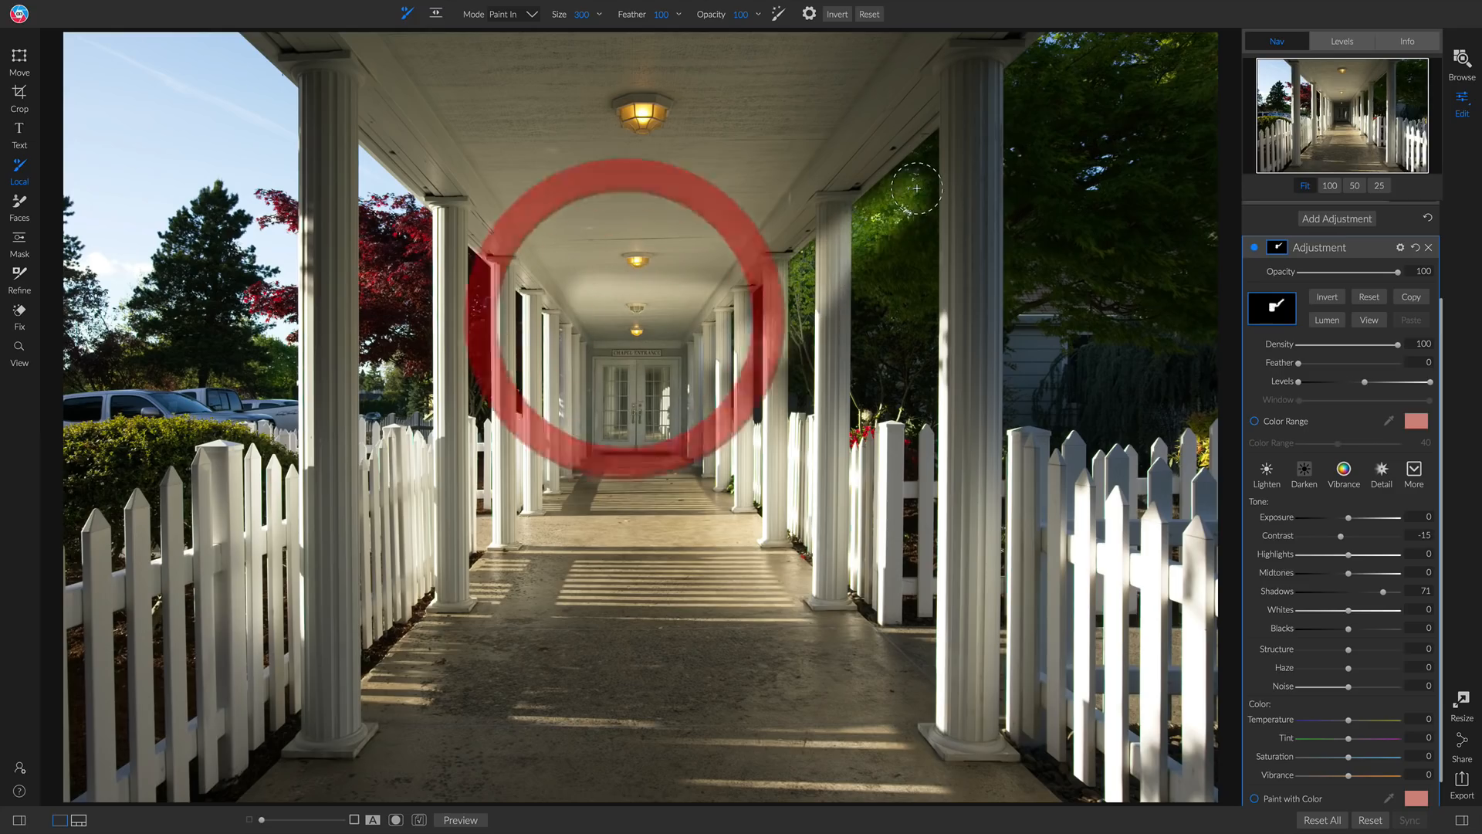
# Enlarge the brush to 1200 and paint the adjustment over the right-hand trees, the walkway floor and the red tree.
pyautogui.press(']')
pyautogui.press(']')
pyautogui.press(']')
pyautogui.press(']')
pyautogui.press(']')
pyautogui.press(']')
pyautogui.press(']')
pyautogui.press(']')
pyautogui.press(']')
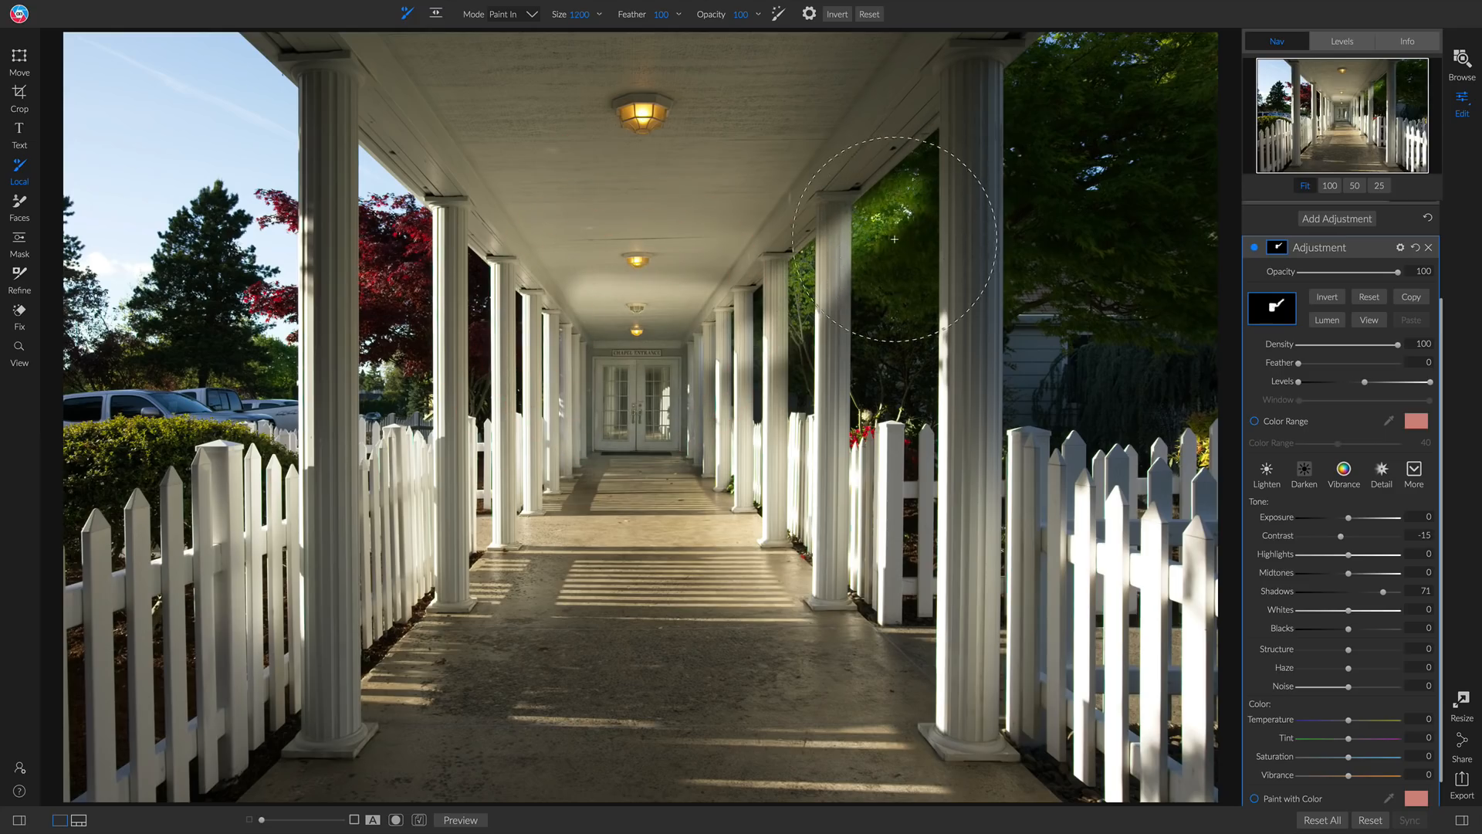
pyautogui.moveTo(895, 240)
pyautogui.mouseDown()
pyautogui.moveTo(895, 270)
pyautogui.moveTo(1112, 191)
pyautogui.moveTo(1030, 233)
pyautogui.moveTo(1094, 83)
pyautogui.moveTo(996, 93)
pyautogui.moveTo(886, 159)
pyautogui.moveTo(1004, 106)
pyautogui.moveTo(1194, 116)
pyautogui.moveTo(1125, 571)
pyautogui.moveTo(1095, 508)
pyautogui.moveTo(1101, 457)
pyautogui.moveTo(1174, 365)
pyautogui.moveTo(938, 559)
pyautogui.moveTo(817, 375)
pyautogui.moveTo(859, 273)
pyautogui.moveTo(855, 427)
pyautogui.moveTo(683, 427)
pyautogui.moveTo(635, 454)
pyautogui.moveTo(648, 509)
pyautogui.moveTo(537, 615)
pyautogui.moveTo(600, 605)
pyautogui.moveTo(492, 630)
pyautogui.moveTo(790, 729)
pyautogui.moveTo(1085, 746)
pyautogui.moveTo(474, 746)
pyautogui.moveTo(1072, 733)
pyautogui.moveTo(166, 699)
pyautogui.moveTo(203, 702)
pyautogui.moveTo(164, 696)
pyautogui.moveTo(146, 641)
pyautogui.moveTo(220, 587)
pyautogui.moveTo(126, 537)
pyautogui.moveTo(125, 520)
pyautogui.moveTo(139, 489)
pyautogui.moveTo(205, 458)
pyautogui.moveTo(212, 332)
pyautogui.moveTo(269, 360)
pyautogui.moveTo(365, 345)
pyautogui.moveTo(449, 305)
pyautogui.moveTo(517, 385)
pyautogui.moveTo(524, 371)
pyautogui.moveTo(418, 272)
pyautogui.mouseUp()
# Reduce the brush to 700 and paint the adjustment over the ceiling, the right front column and the rest of the walkway.
pyautogui.press('[')
pyautogui.press('[')
pyautogui.press('[')
pyautogui.press('[')
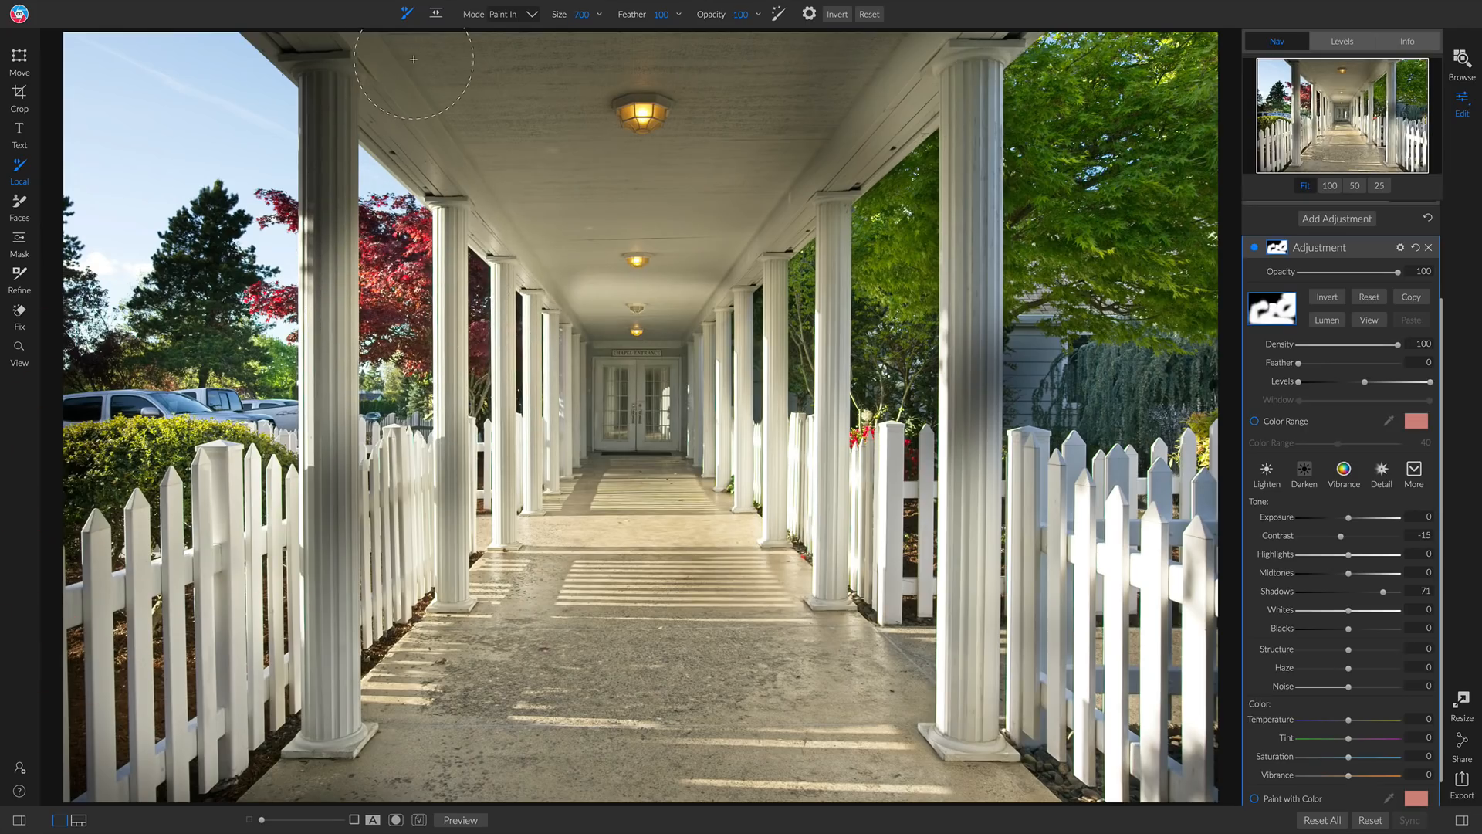
pyautogui.press('\\')
pyautogui.press('\\')
pyautogui.moveTo(398, 75)
pyautogui.mouseDown()
pyautogui.moveTo(977, 91)
pyautogui.moveTo(472, 77)
pyautogui.moveTo(618, 322)
pyautogui.moveTo(592, 241)
pyautogui.moveTo(609, 163)
pyautogui.moveTo(708, 103)
pyautogui.moveTo(735, 123)
pyautogui.moveTo(643, 273)
pyautogui.moveTo(634, 322)
pyautogui.moveTo(881, 104)
pyautogui.moveTo(703, 246)
pyautogui.moveTo(566, 247)
pyautogui.moveTo(383, 75)
pyautogui.moveTo(299, 22)
pyautogui.mouseUp()
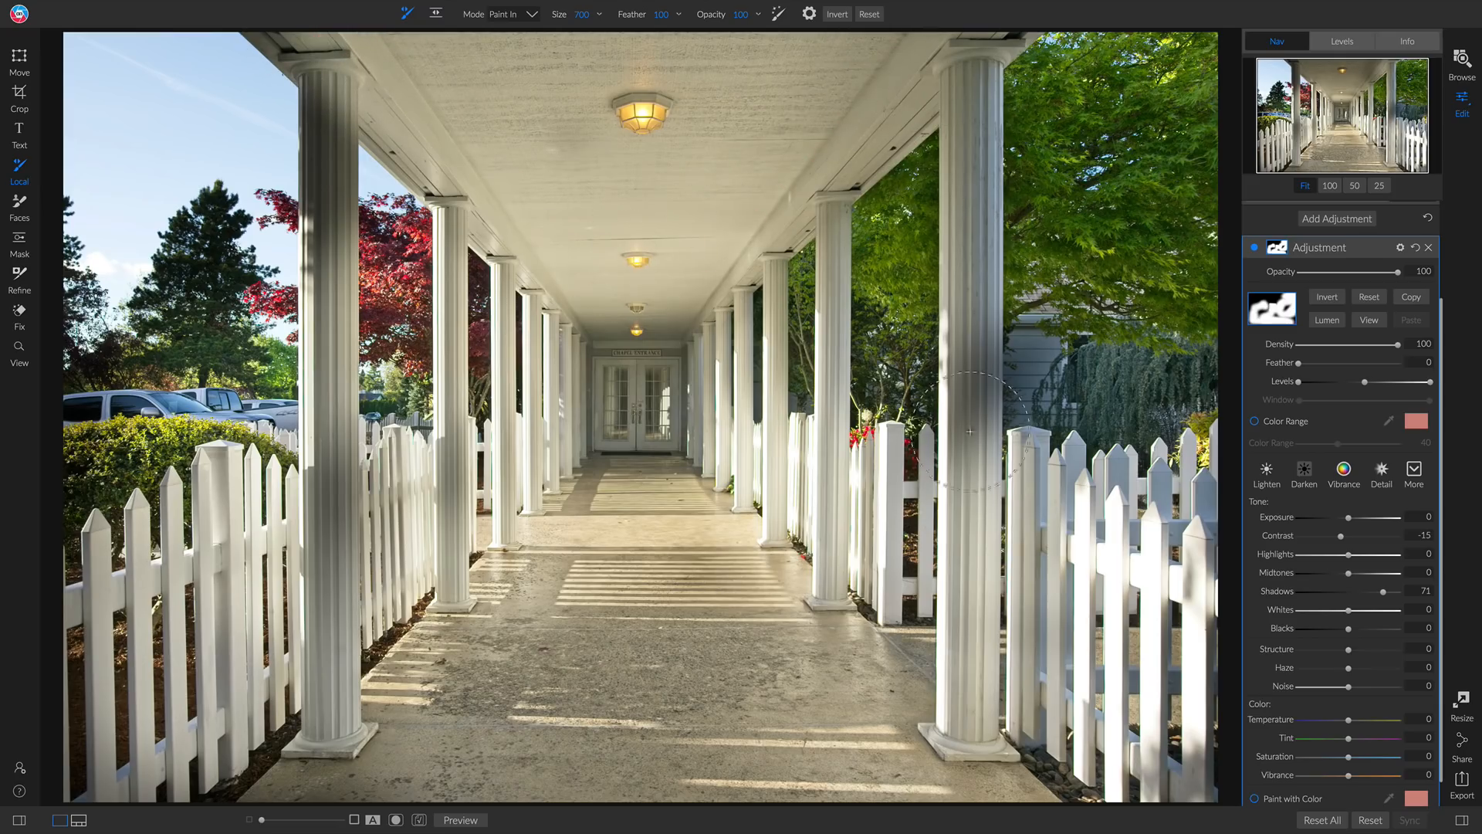
pyautogui.moveTo(969, 431); pyautogui.dragTo(970, 370)
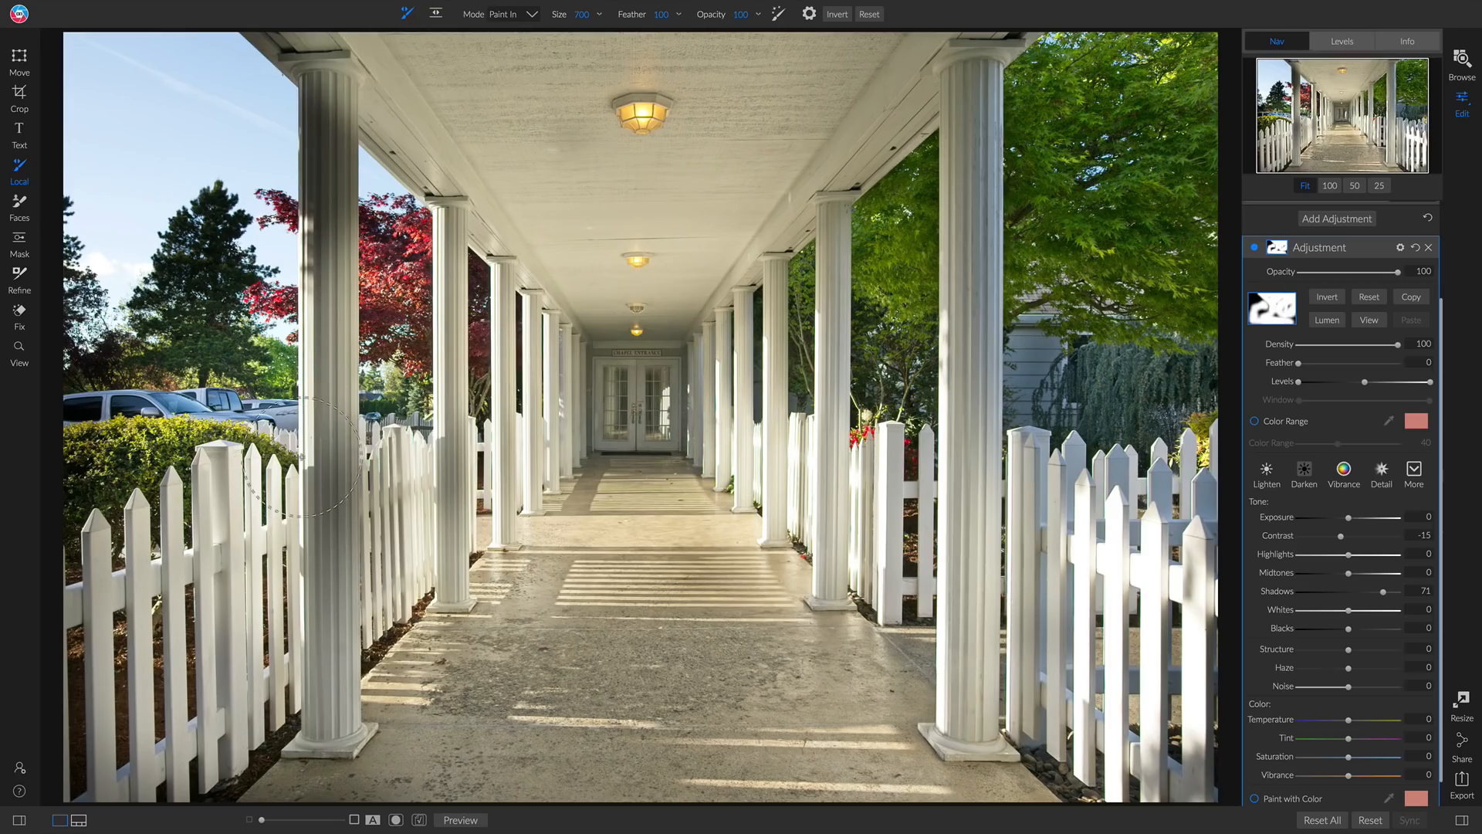
pyautogui.moveTo(463, 579)
pyautogui.mouseDown()
pyautogui.moveTo(455, 202)
pyautogui.moveTo(518, 366)
pyautogui.moveTo(709, 445)
pyautogui.moveTo(770, 434)
pyautogui.moveTo(746, 304)
pyautogui.moveTo(795, 250)
pyautogui.moveTo(774, 277)
pyautogui.moveTo(743, 514)
pyautogui.mouseUp()
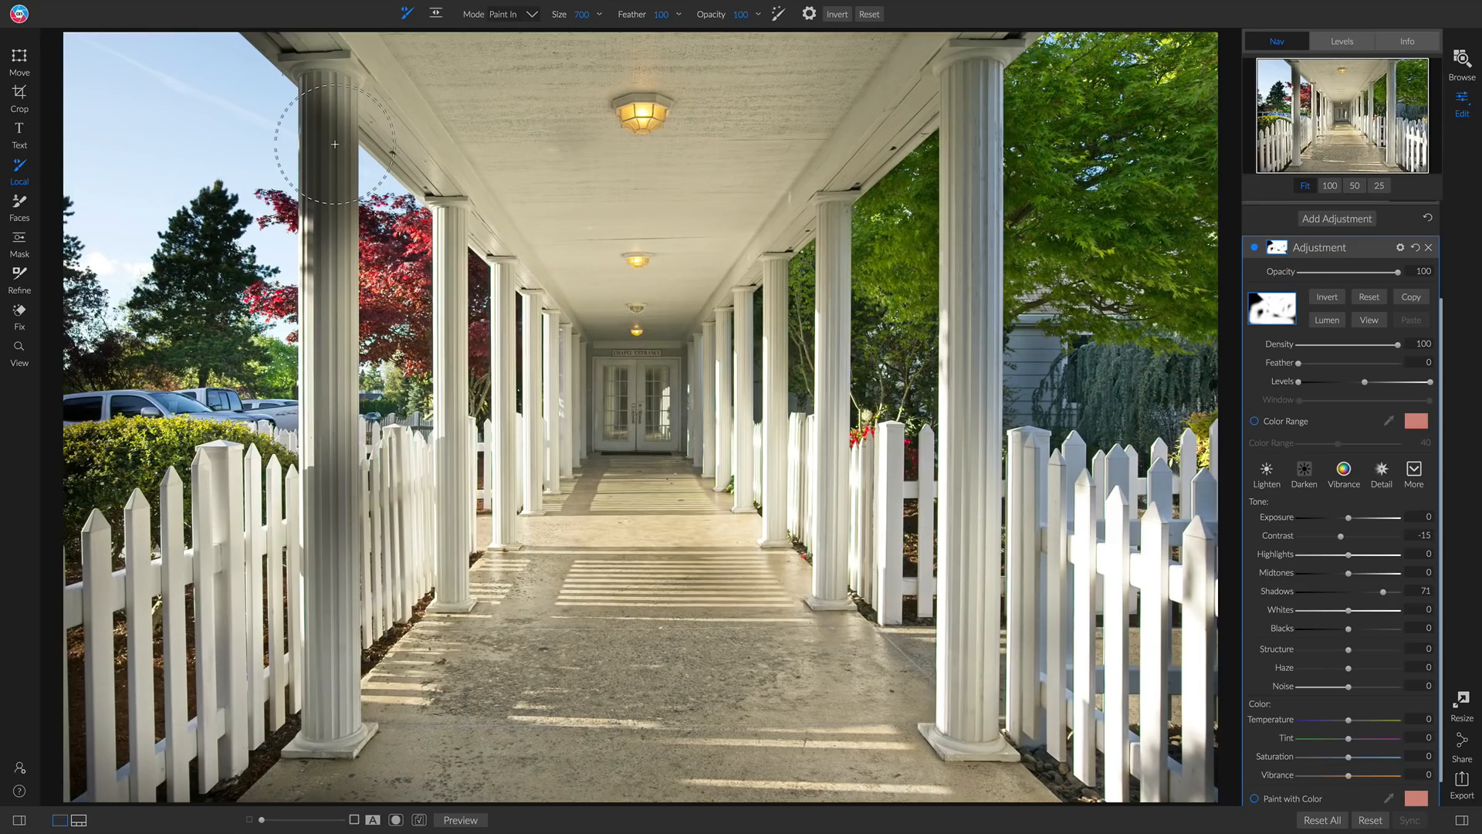
# Set the brush size to 350 and paint the adjustment down the upper part of the left front column.
pyautogui.press('[')
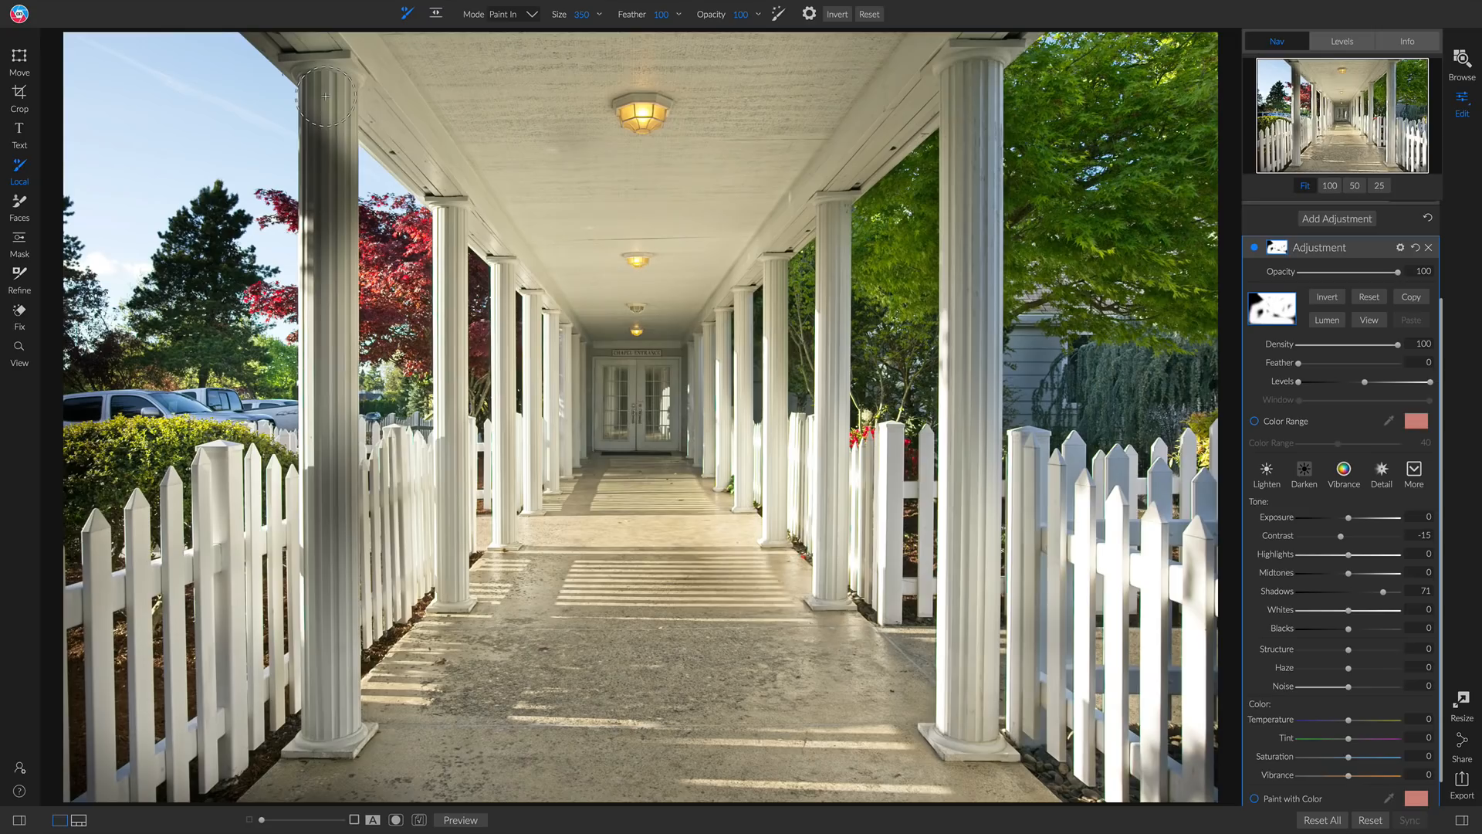
pyautogui.click(325, 97)
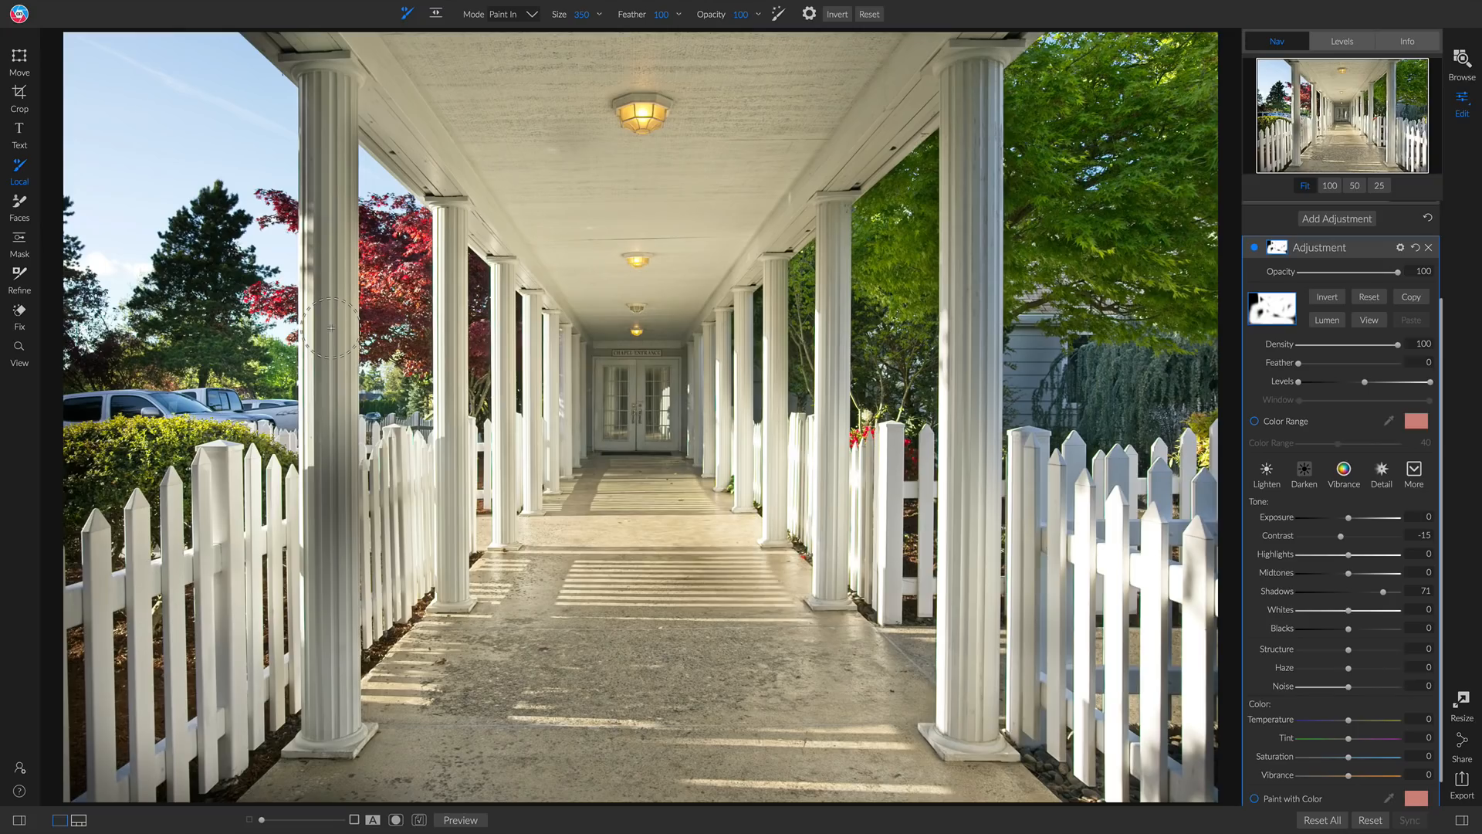
pyautogui.moveTo(332, 327); pyautogui.dragTo(329, 94)
# View the mask, paint its dark gaps white with the brush enlarged to 1000, and return to the photo view.
pyautogui.click(1370, 319)
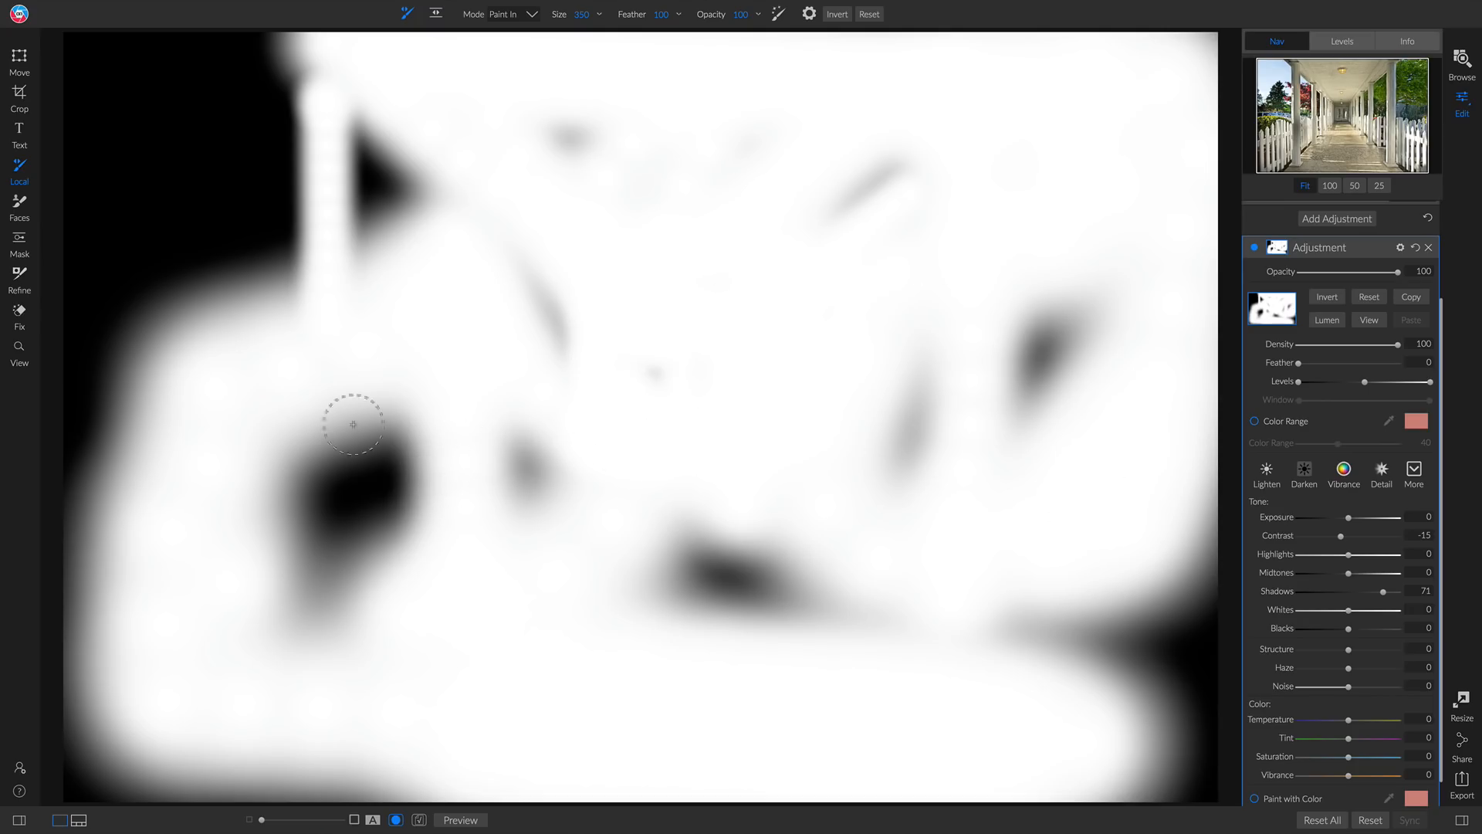
pyautogui.click(295, 488)
pyautogui.moveTo(295, 488)
pyautogui.mouseDown()
pyautogui.moveTo(387, 416)
pyautogui.moveTo(306, 537)
pyautogui.mouseUp()
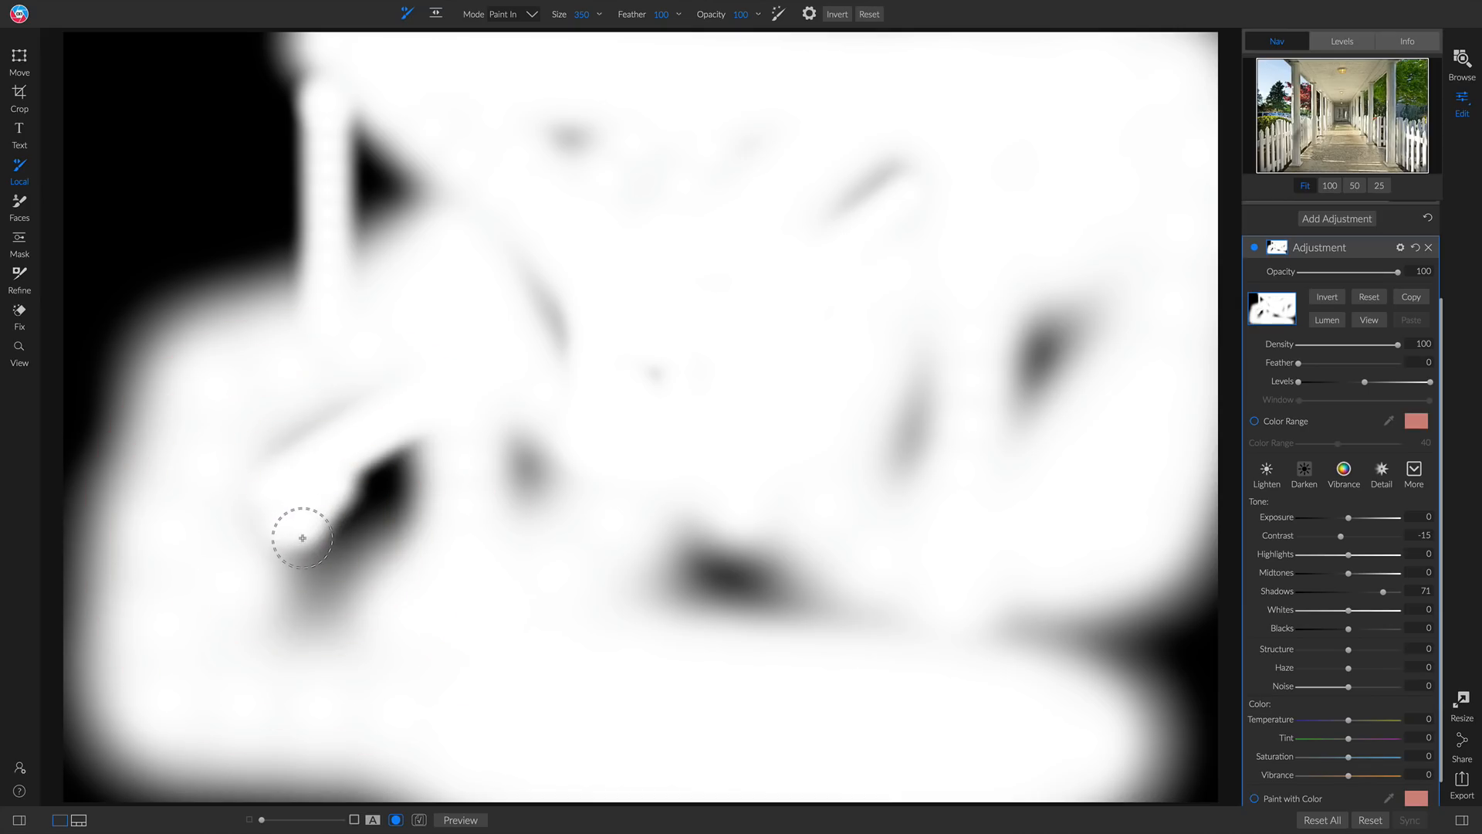
pyautogui.press(']')
pyautogui.press(']')
pyautogui.press(']')
pyautogui.press(']')
pyautogui.press(']')
pyautogui.press(']')
pyautogui.press(']')
pyautogui.press(']')
pyautogui.press(']')
pyautogui.press(']')
pyautogui.press(']')
pyautogui.press(']')
pyautogui.press(']')
pyautogui.moveTo(299, 563)
pyautogui.mouseDown()
pyautogui.moveTo(502, 473)
pyautogui.moveTo(1086, 674)
pyautogui.moveTo(1181, 651)
pyautogui.moveTo(1300, 590)
pyautogui.moveTo(1191, 512)
pyautogui.moveTo(1148, 684)
pyautogui.moveTo(258, 685)
pyautogui.moveTo(37, 740)
pyautogui.moveTo(595, 787)
pyautogui.moveTo(1184, 788)
pyautogui.moveTo(1115, 731)
pyautogui.moveTo(1081, 315)
pyautogui.moveTo(914, 424)
pyautogui.moveTo(859, 165)
pyautogui.moveTo(791, 125)
pyautogui.moveTo(587, 128)
pyautogui.moveTo(523, 383)
pyautogui.moveTo(420, 404)
pyautogui.moveTo(355, 350)
pyautogui.moveTo(393, 285)
pyautogui.mouseUp()
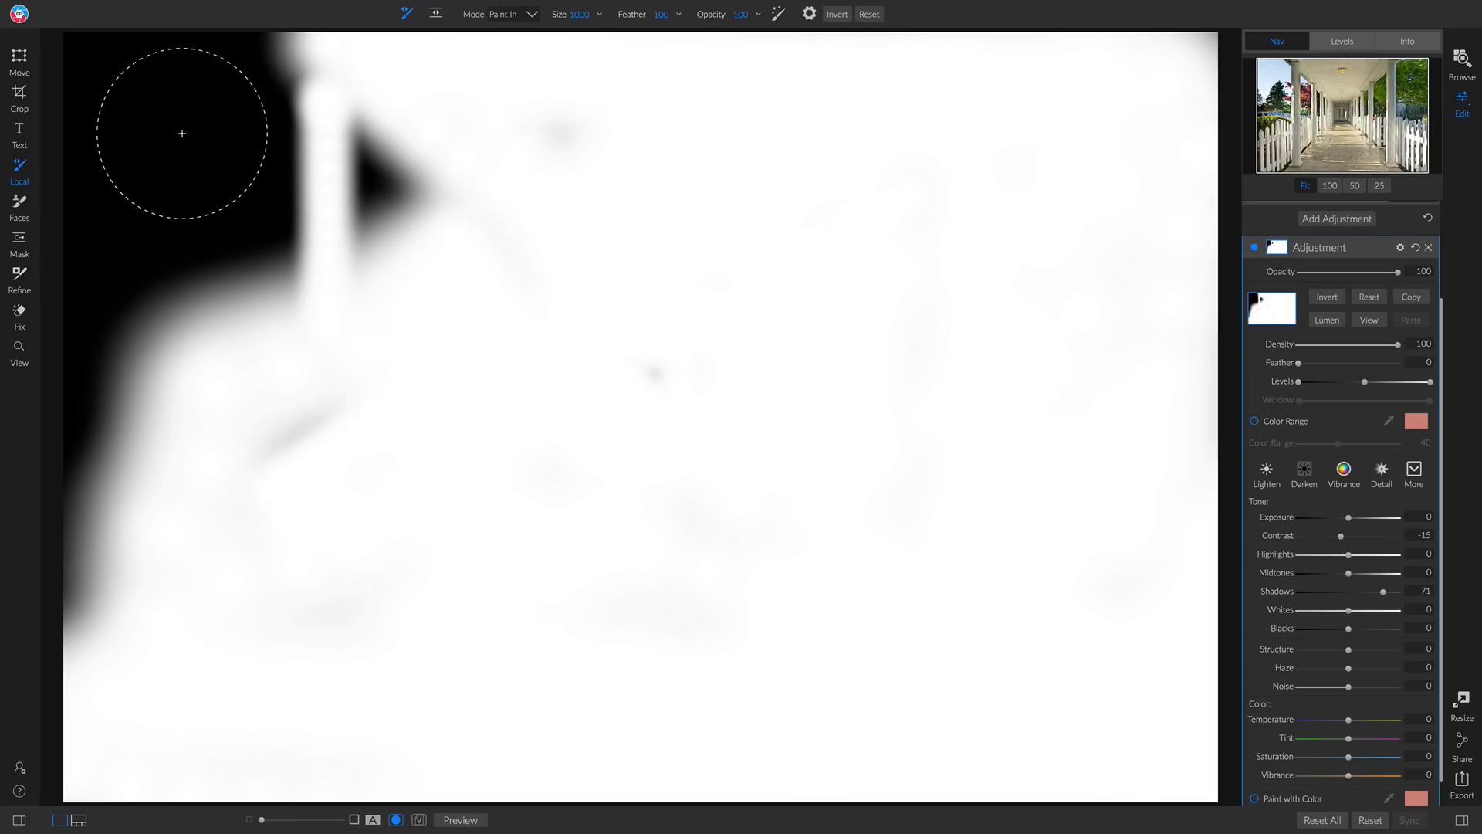
pyautogui.click(1369, 318)
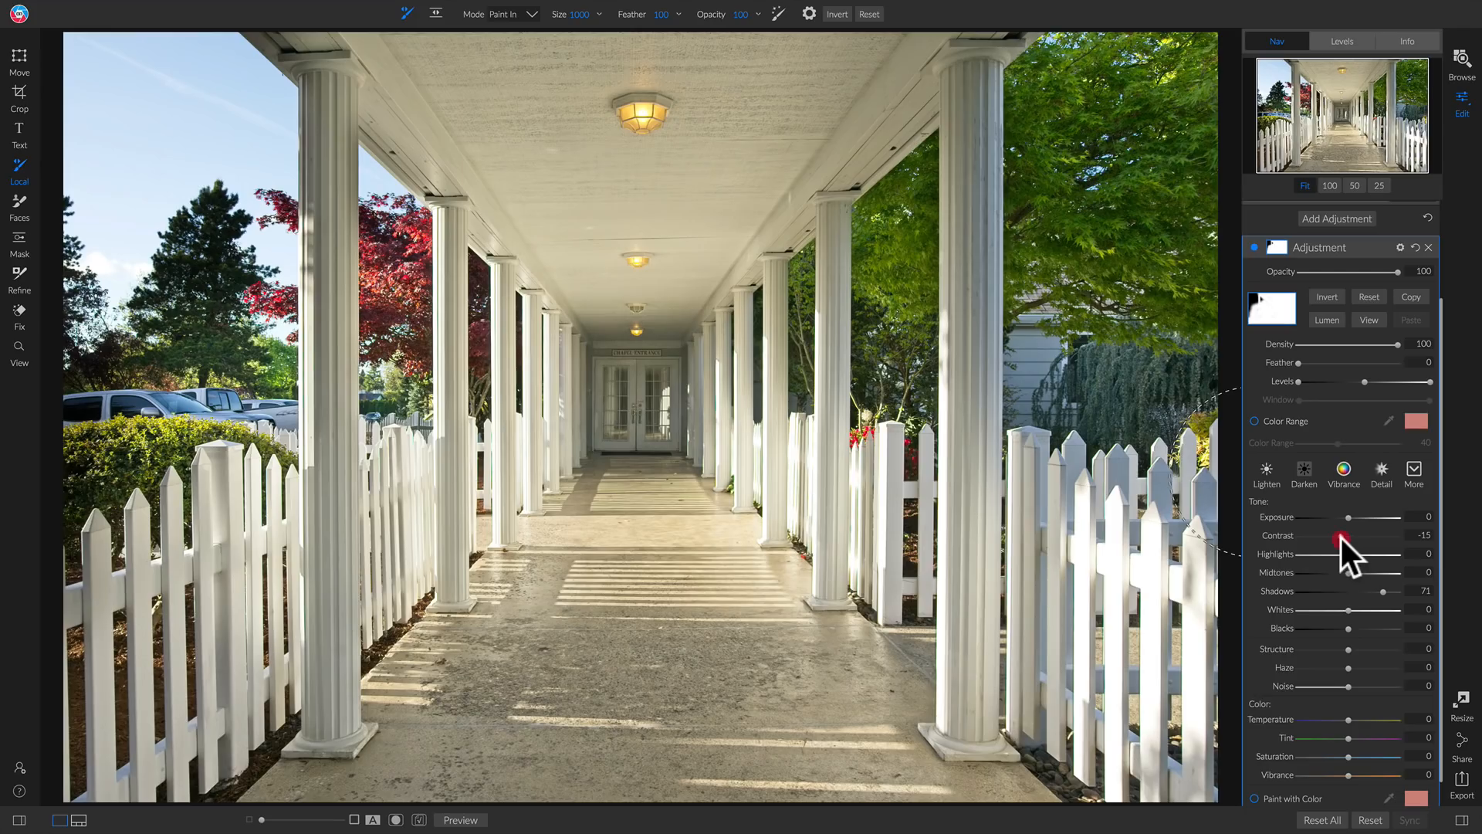
# Set the local adjustment's Contrast to 31 and Structure to 29.
pyautogui.moveTo(1341, 537); pyautogui.dragTo(1343, 537)
pyautogui.moveTo(1353, 537); pyautogui.dragTo(1363, 539)
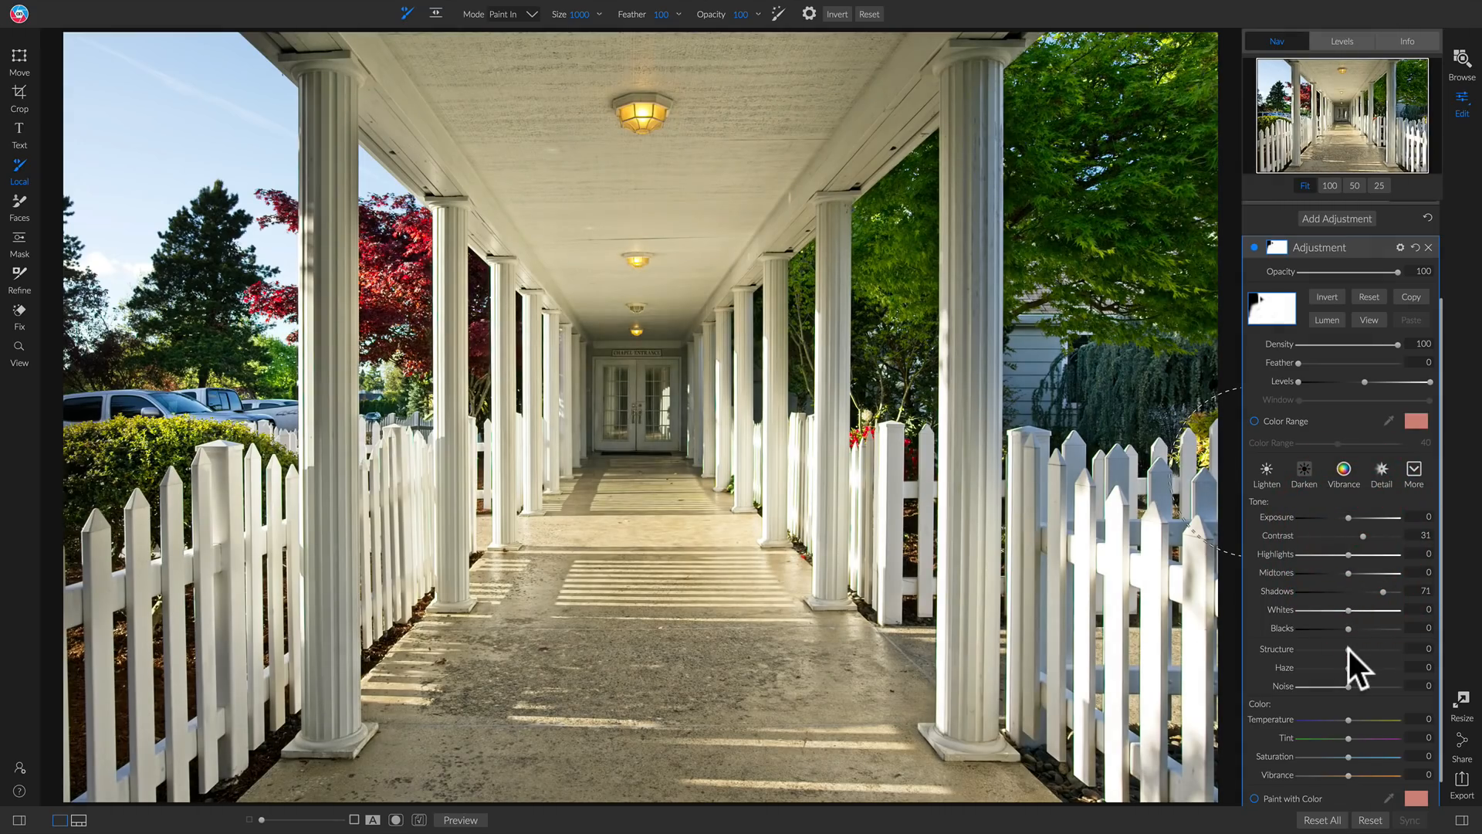
pyautogui.moveTo(1356, 650); pyautogui.dragTo(1363, 650)
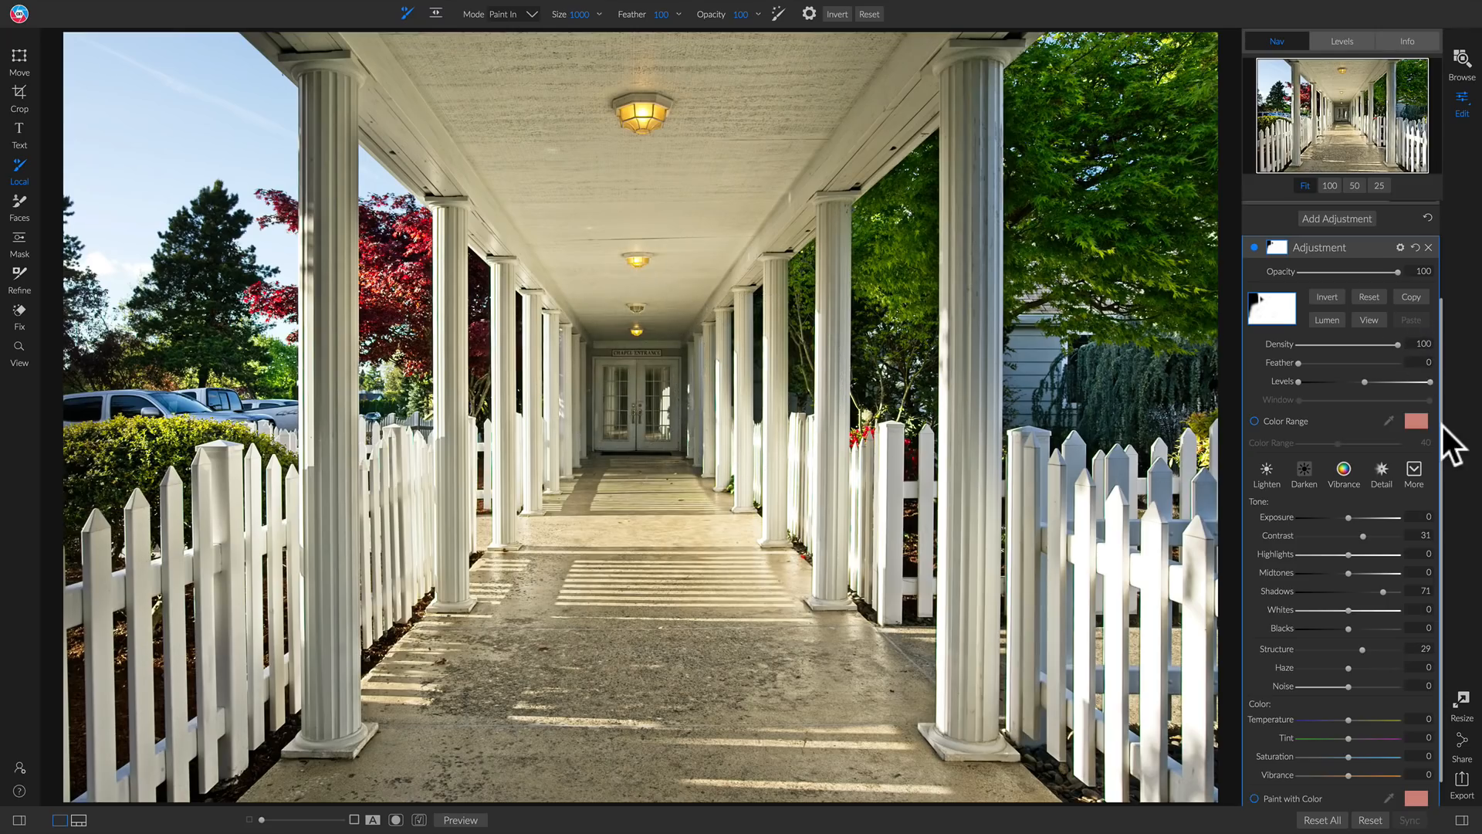
# Compare the photo with the local adjustment off and on, and lower the adjustment's opacity to 80.
pyautogui.click(1257, 247)
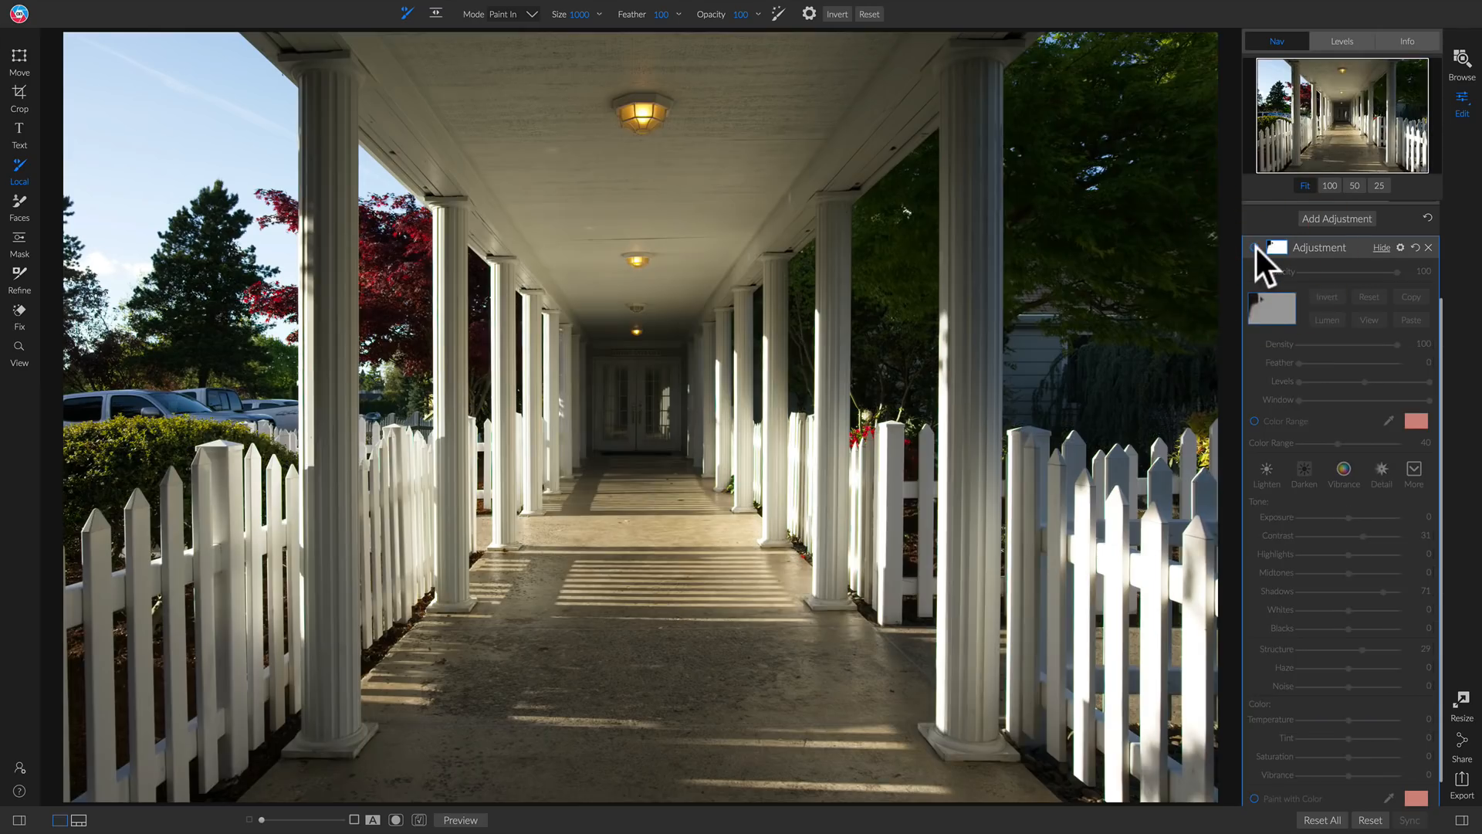
pyautogui.click(1257, 247)
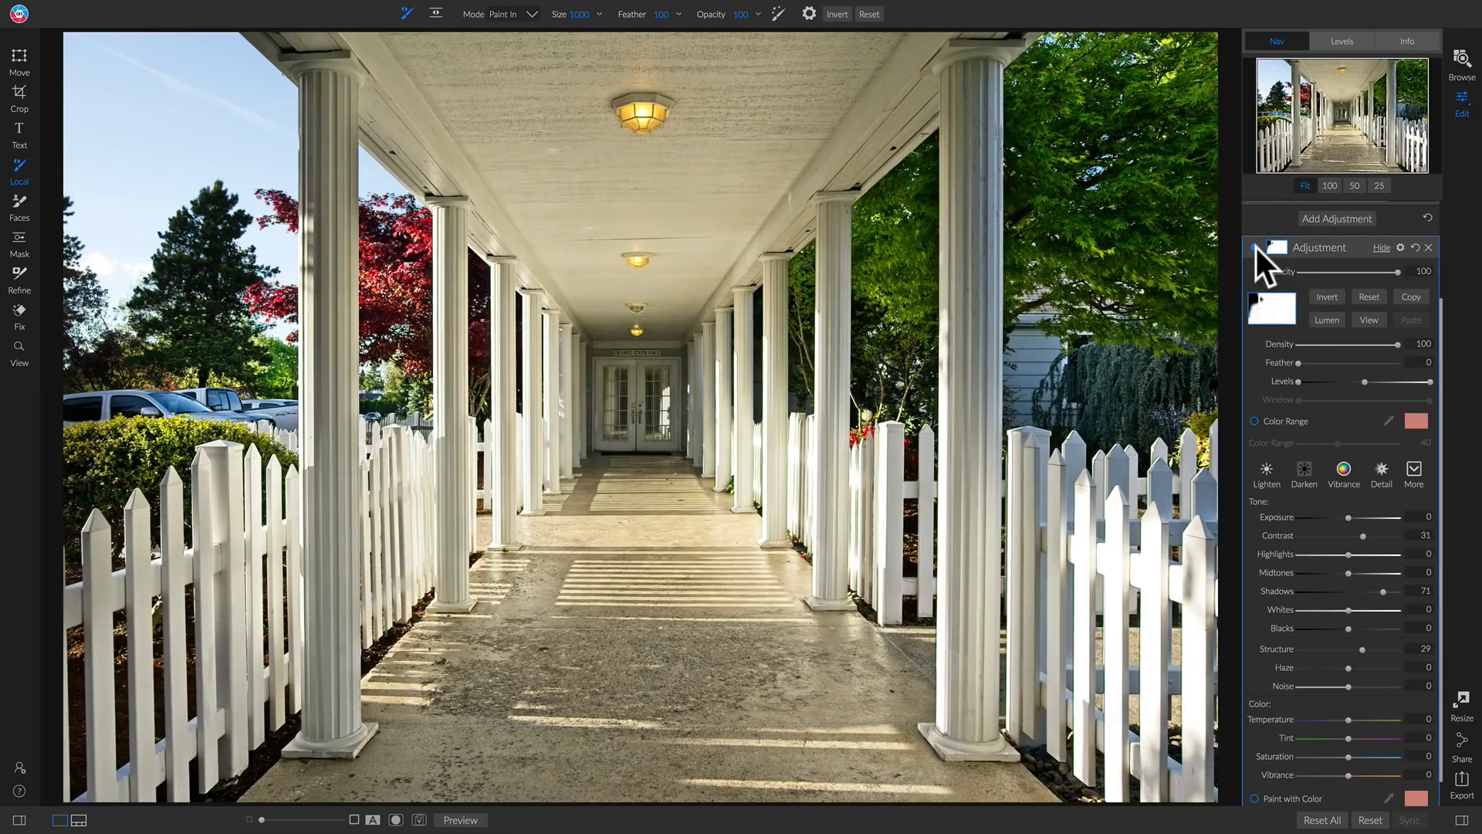
pyautogui.click(1399, 271)
pyautogui.moveTo(1380, 271); pyautogui.dragTo(1385, 271)
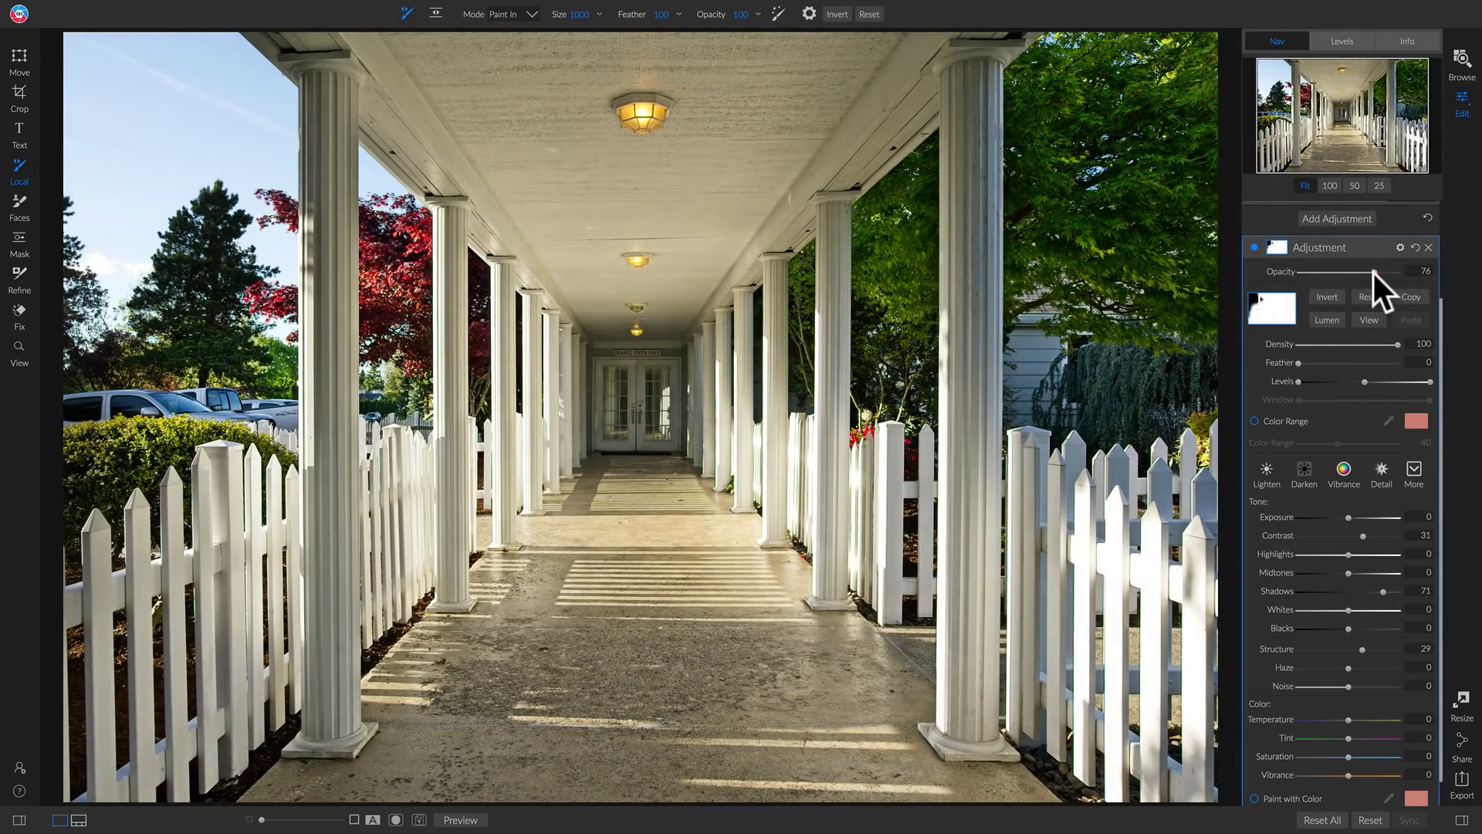
pyautogui.click(1374, 272)
pyautogui.click(1345, 215)
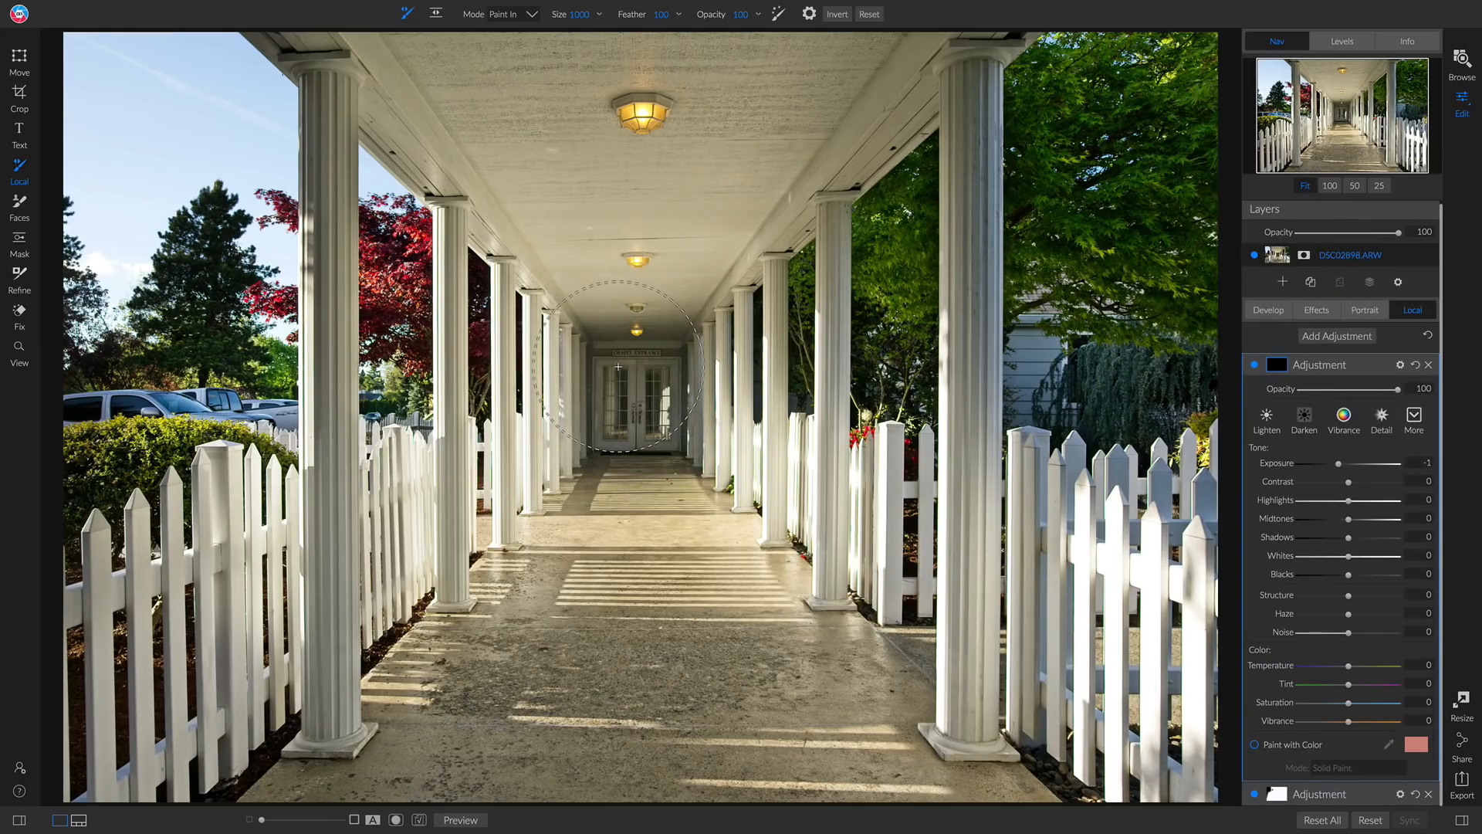
# Set the local adjustment's Noise to -80 while checking the doors at 100%, and compare the whole photo with the adjustment off and on.
pyautogui.press('z')
pyautogui.click(656, 389)
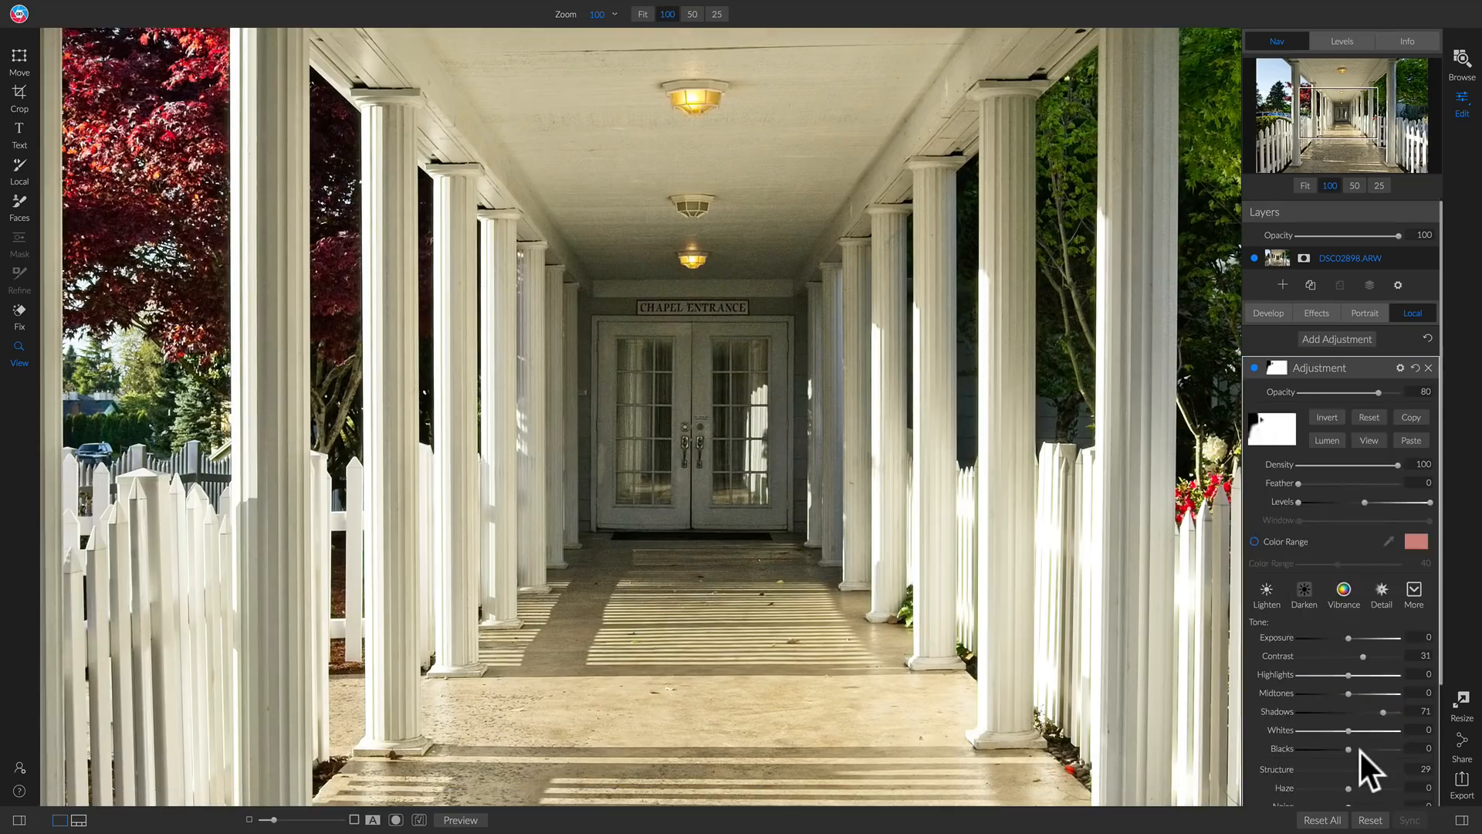
pyautogui.scroll(-3, 1360, 752)
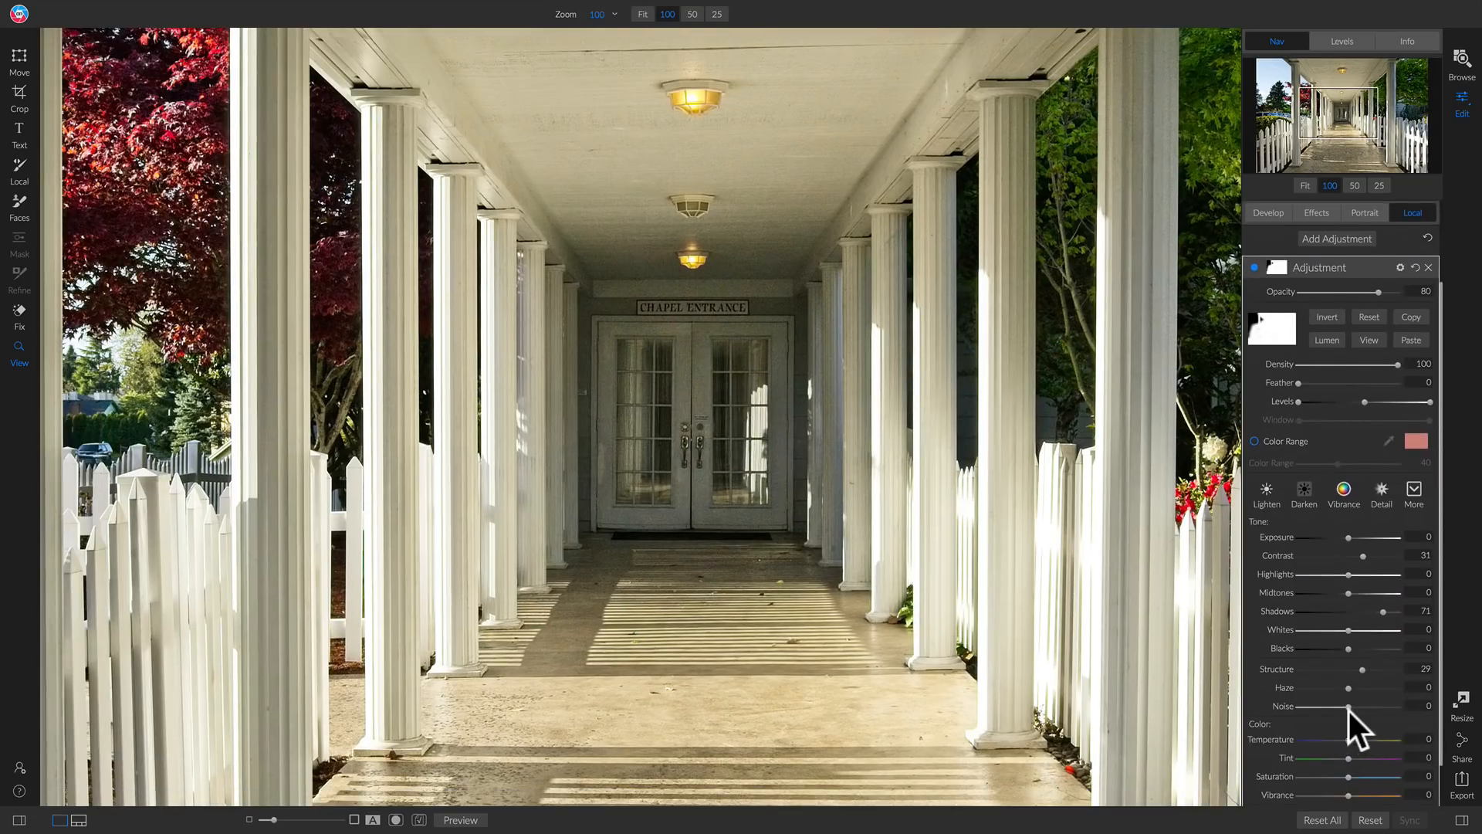
pyautogui.click(1344, 709)
pyautogui.moveTo(1345, 708); pyautogui.dragTo(1304, 710)
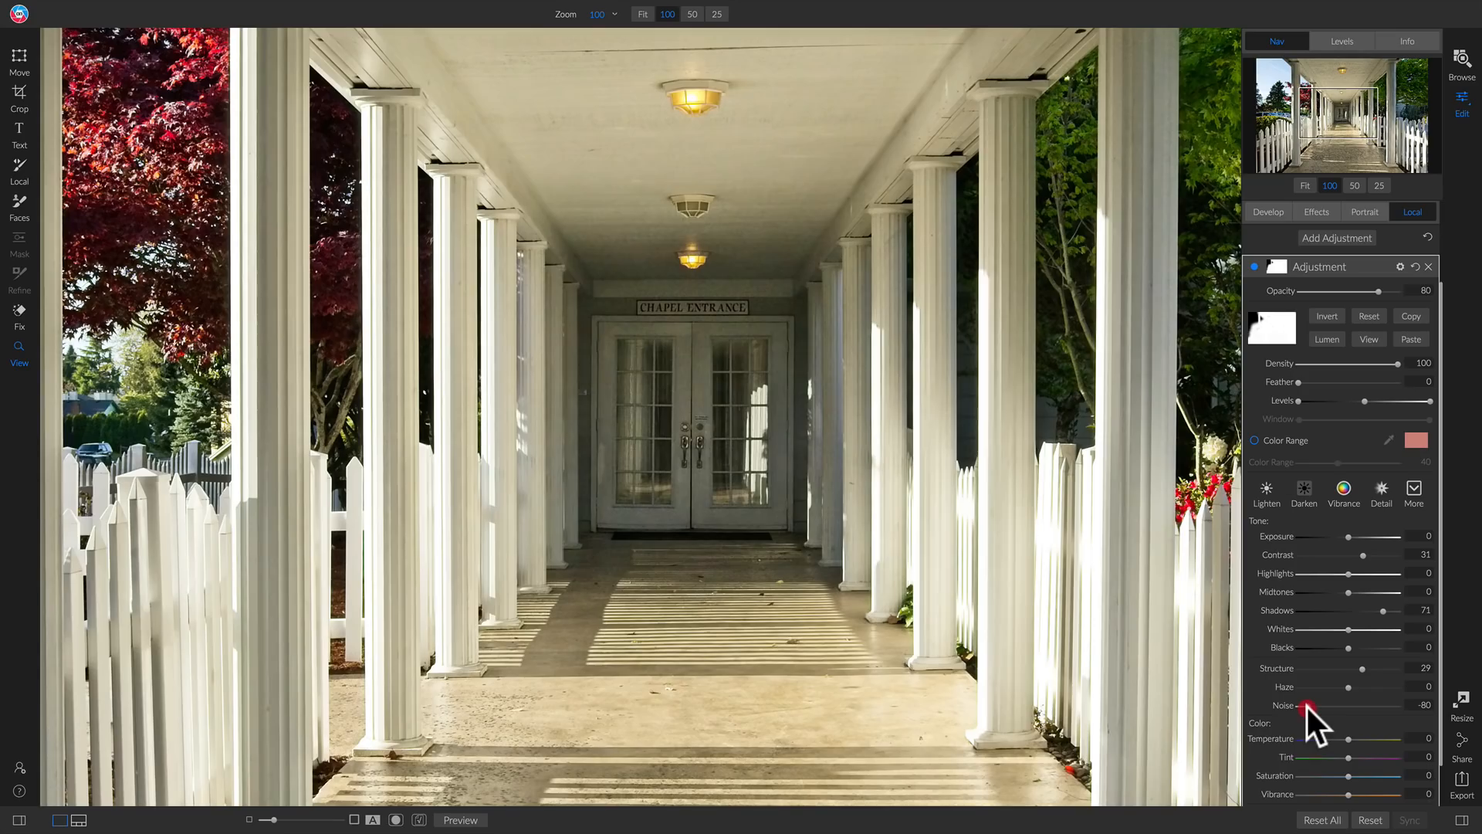
pyautogui.keyDown('alt'); pyautogui.click(630, 319); pyautogui.keyUp('alt')
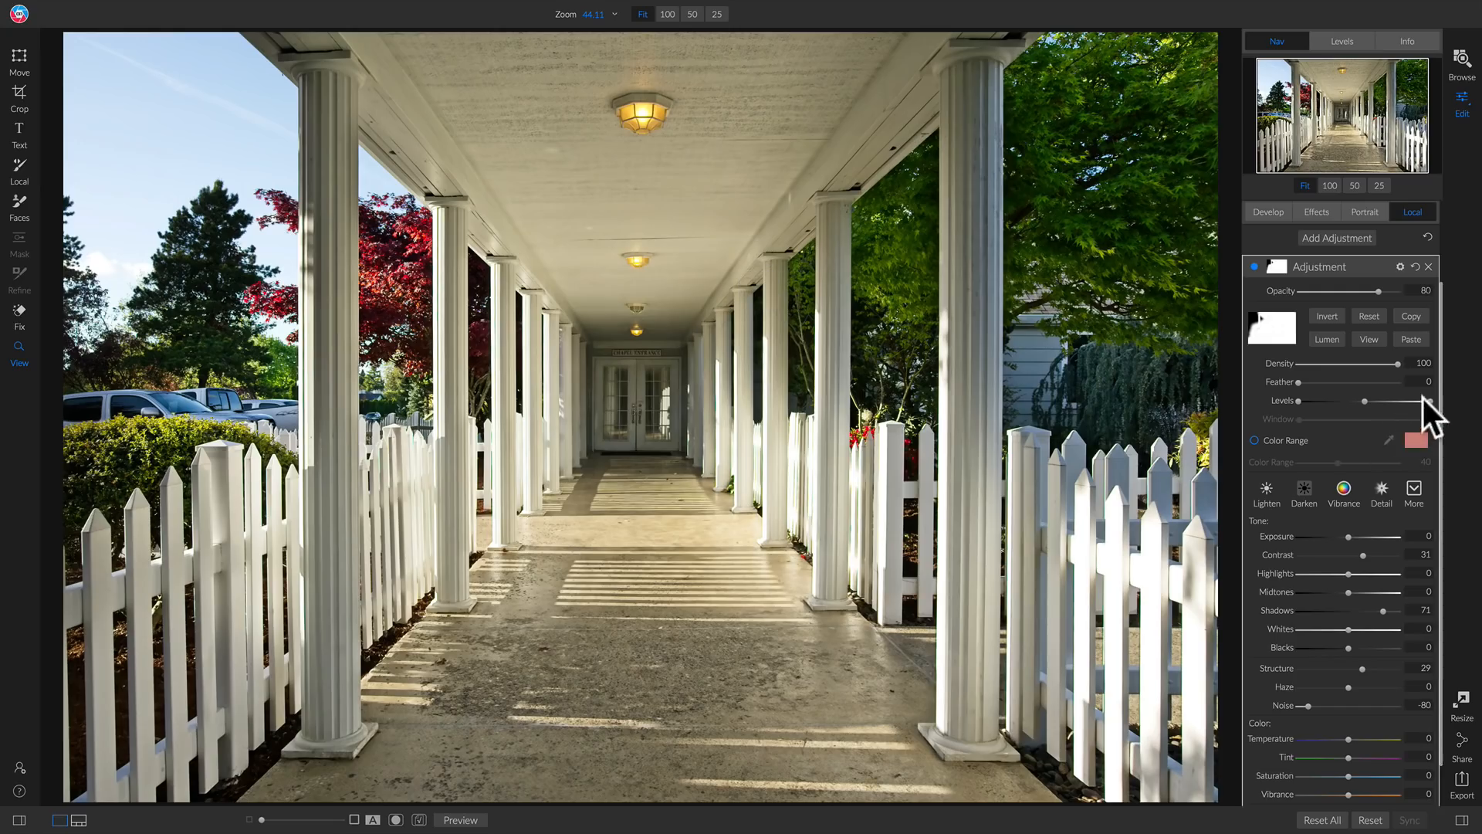
pyautogui.click(1253, 267)
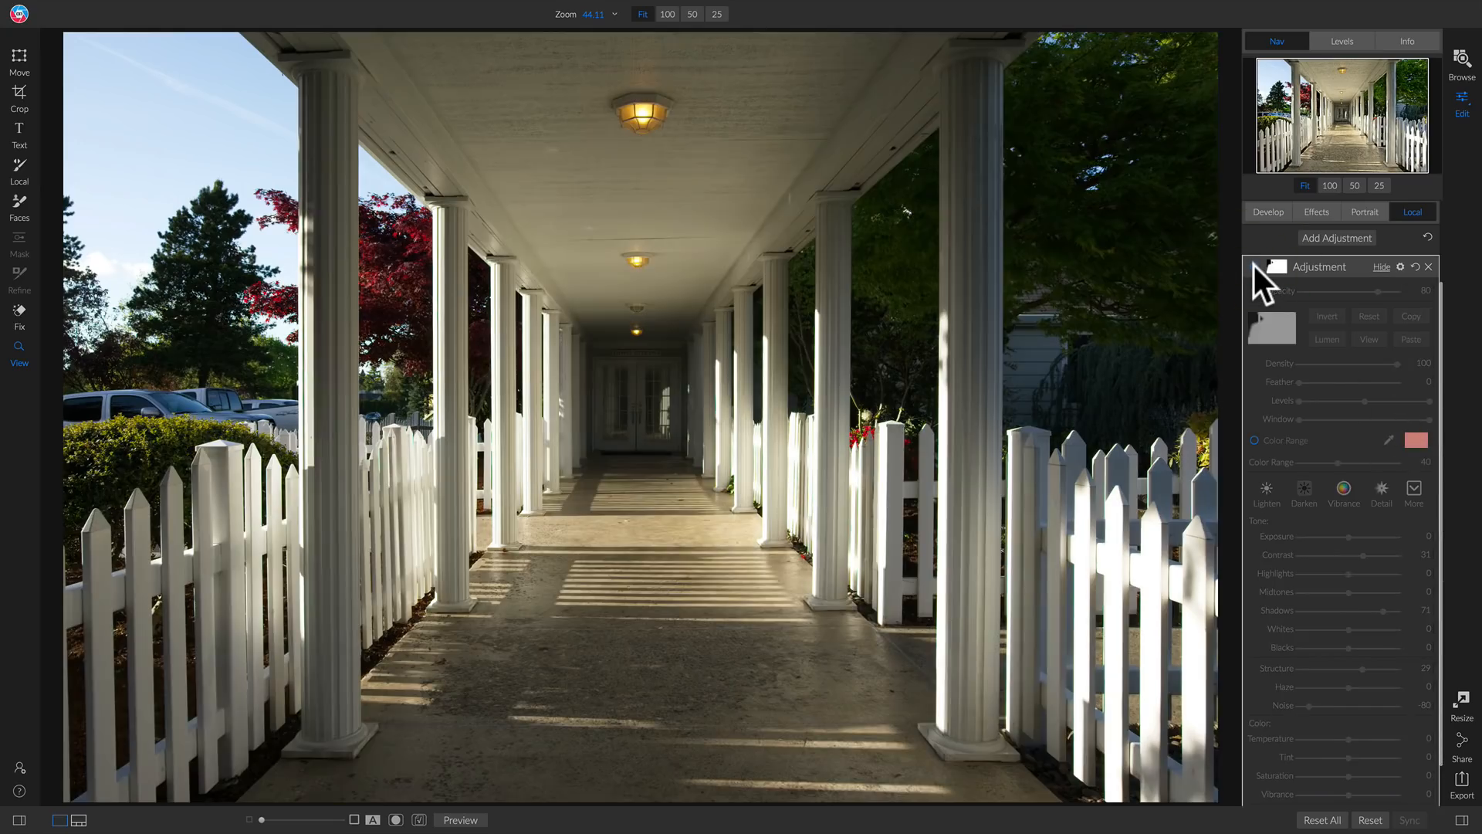
pyautogui.click(1253, 266)
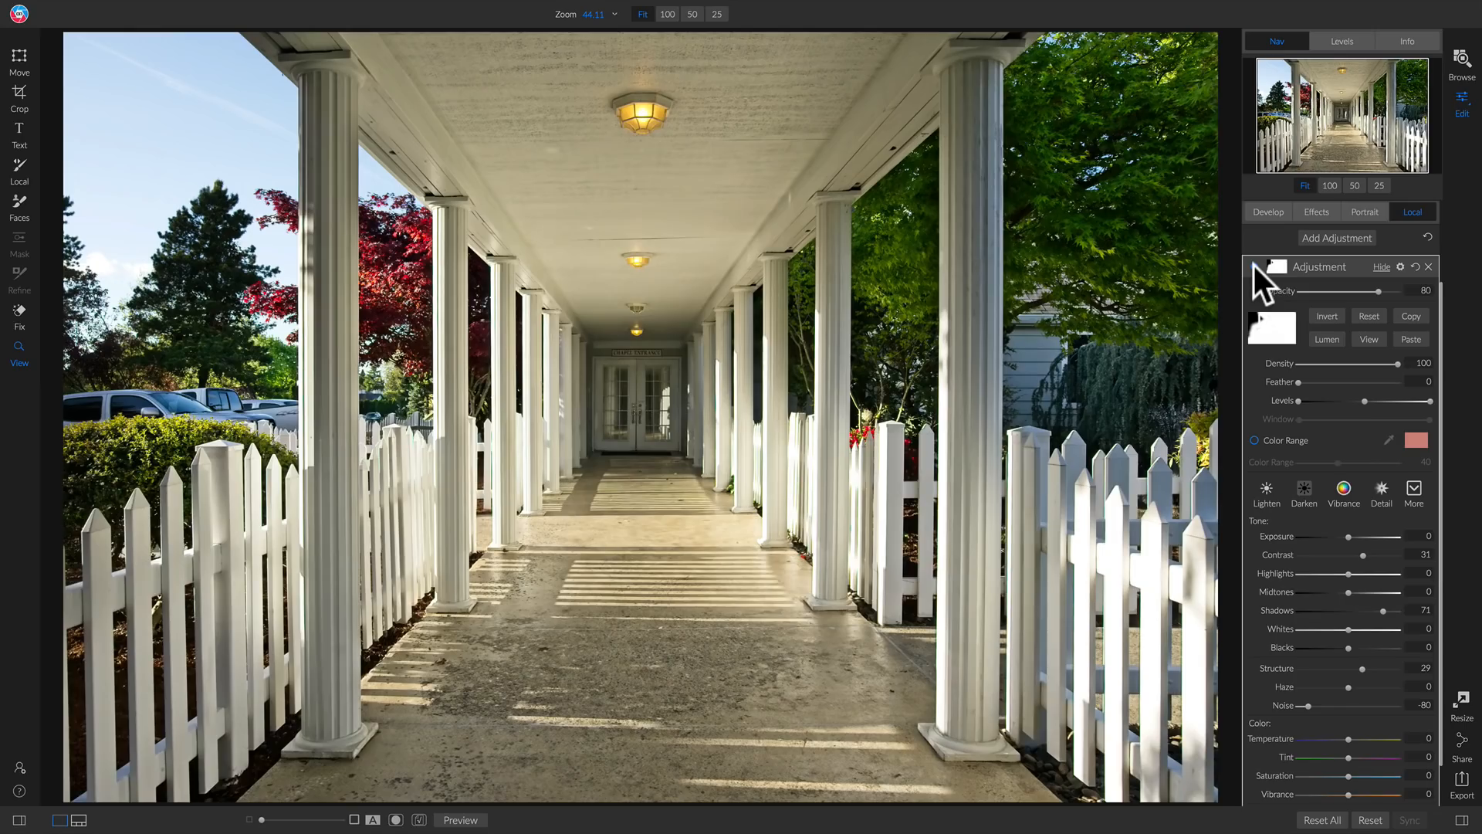
# Compare the walkway photo with the local adjustment off and on, and open DSC02874.JPG from the filmstrip for editing.
pyautogui.click(1253, 267)
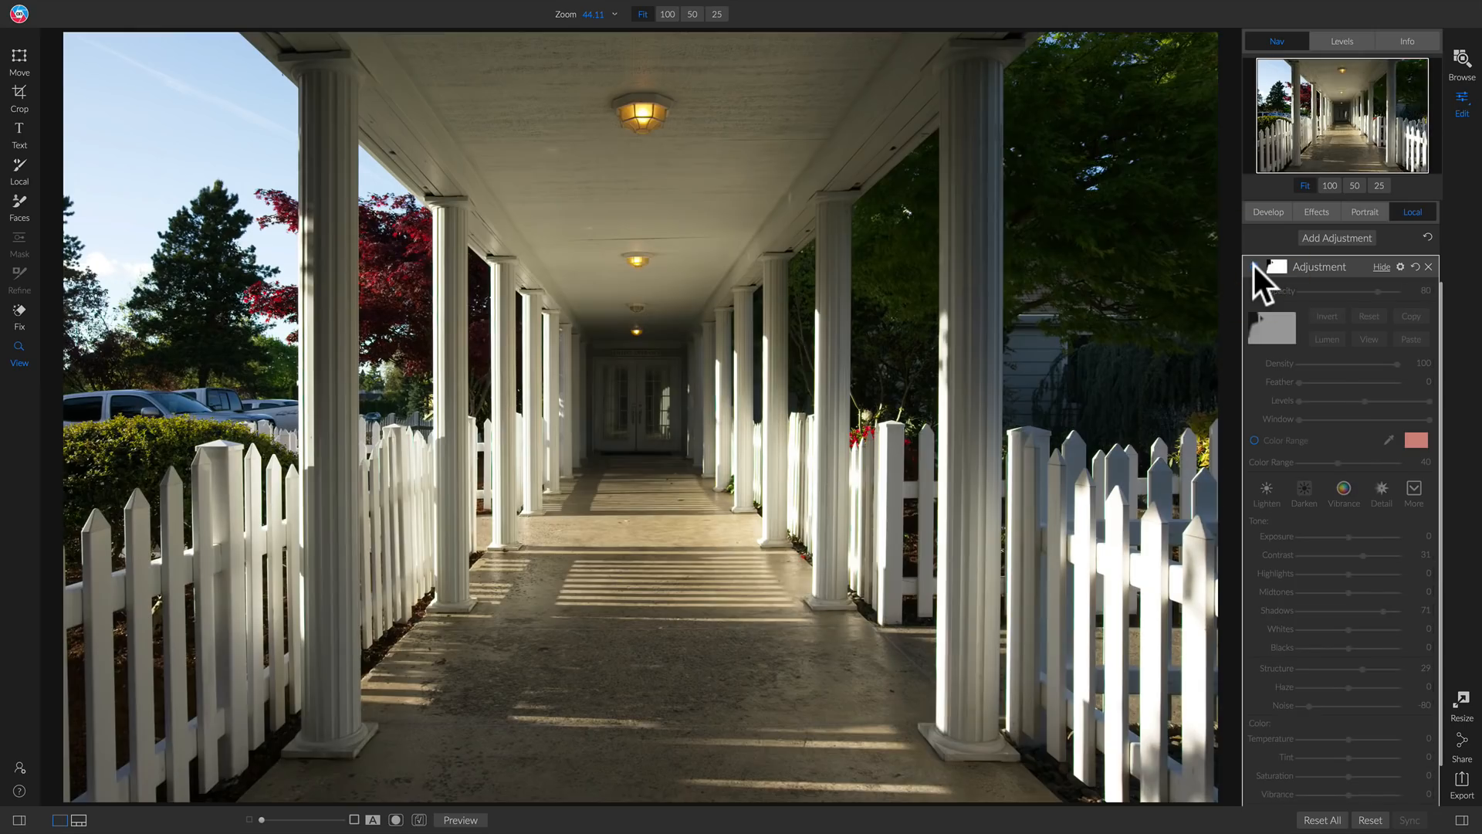
pyautogui.click(1254, 266)
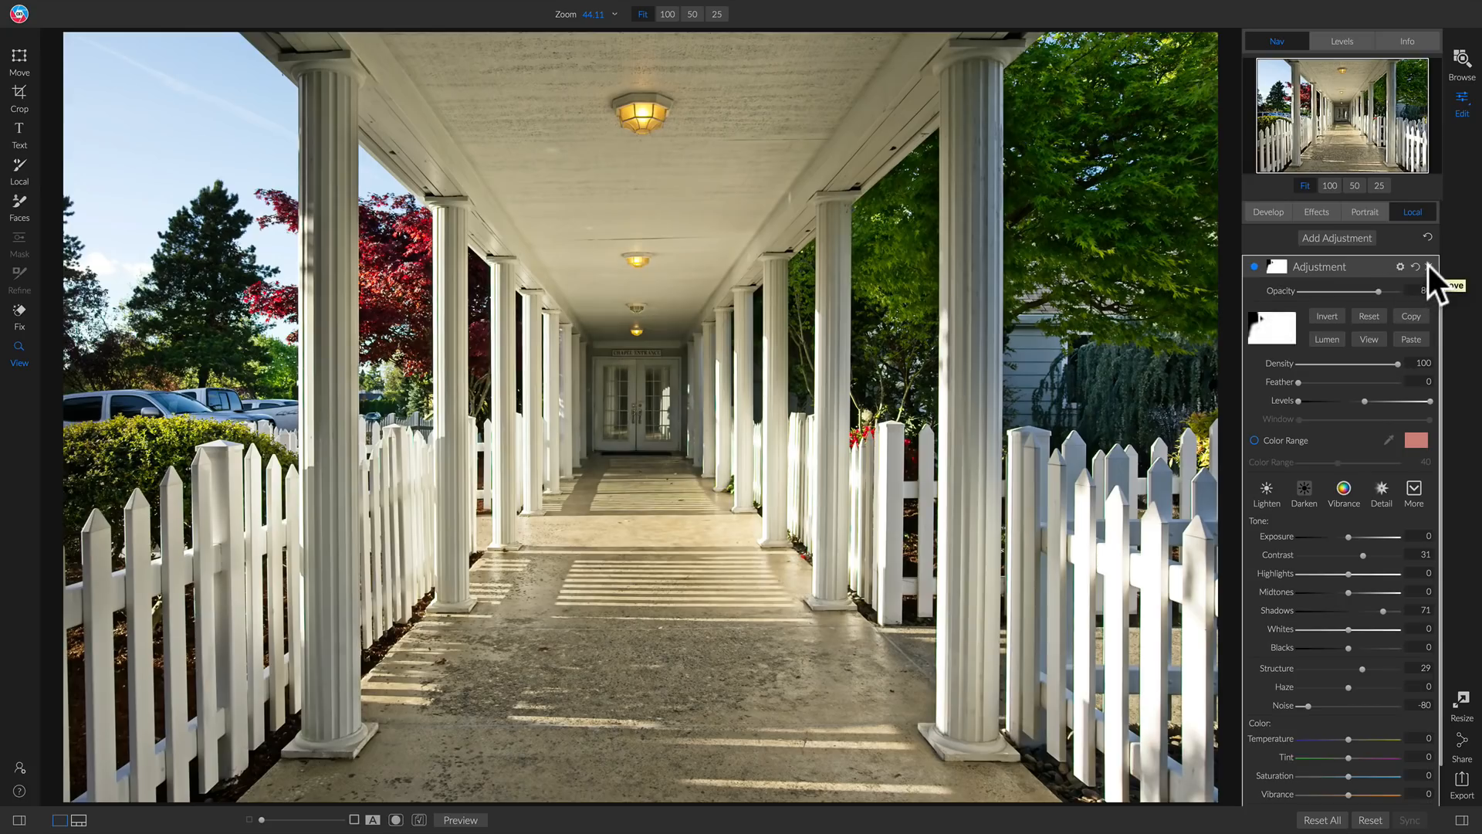
pyautogui.press('n')
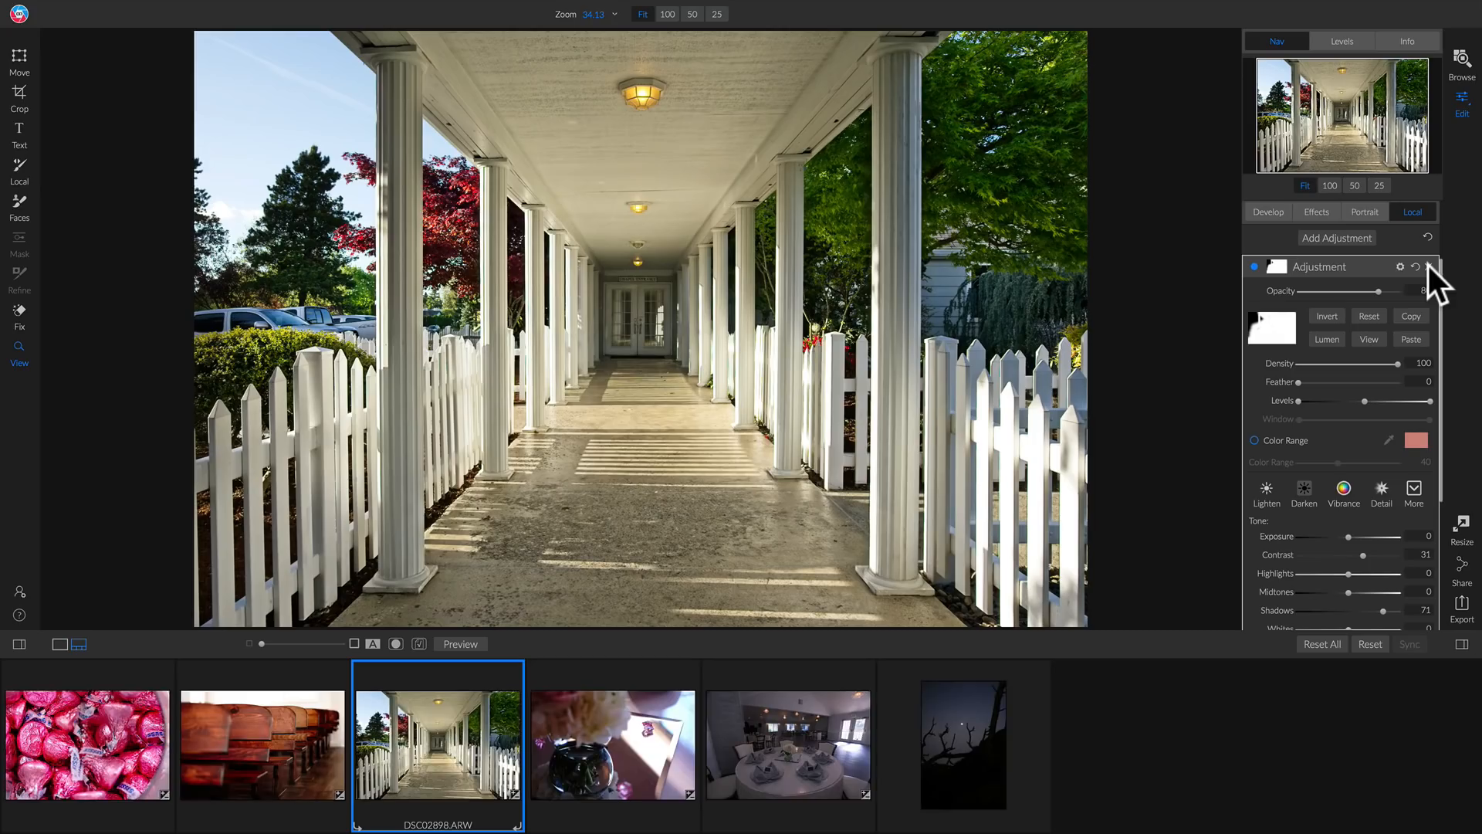
pyautogui.moveTo(599, 751)
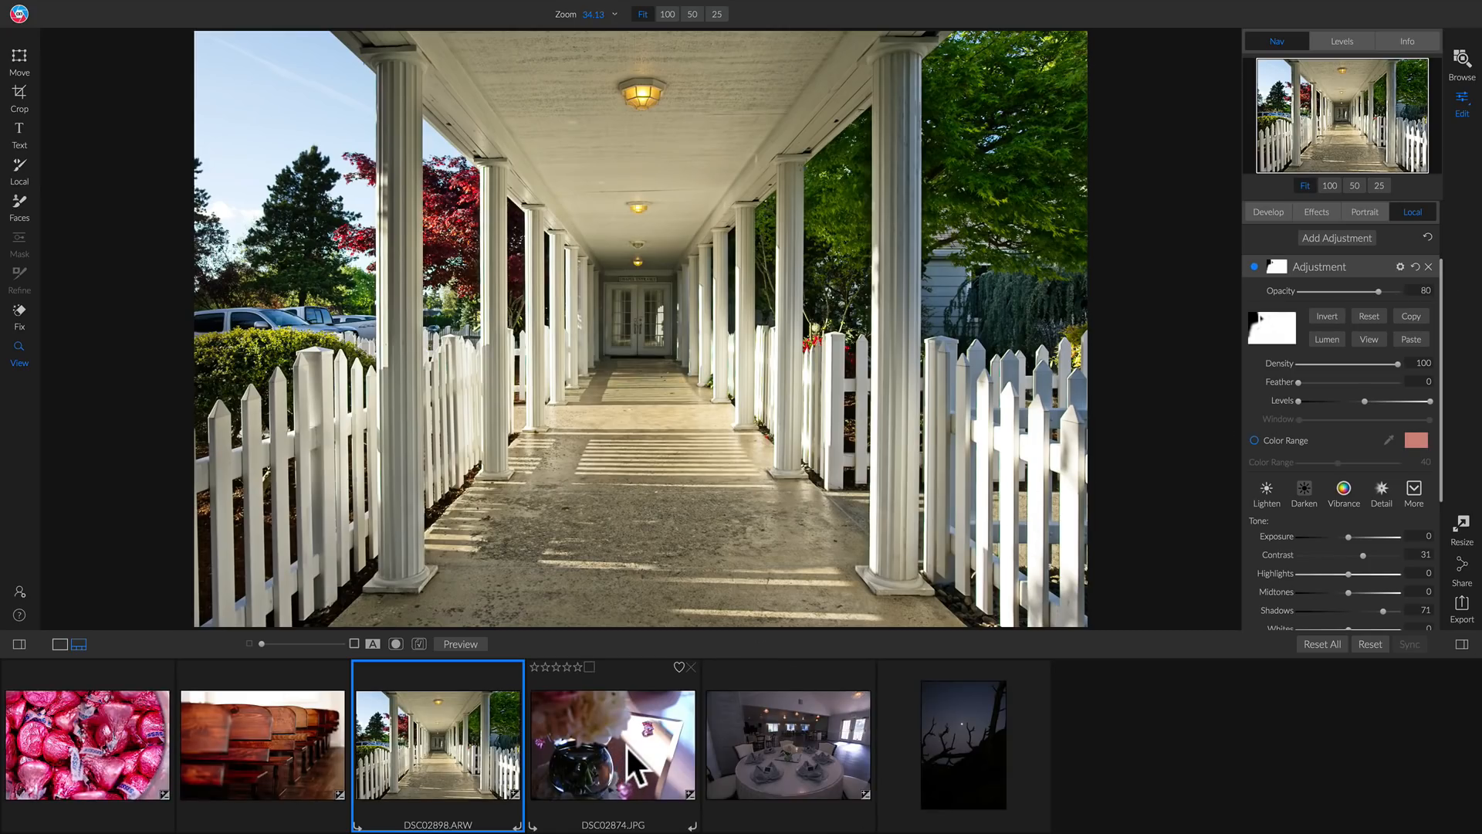
pyautogui.click(627, 747)
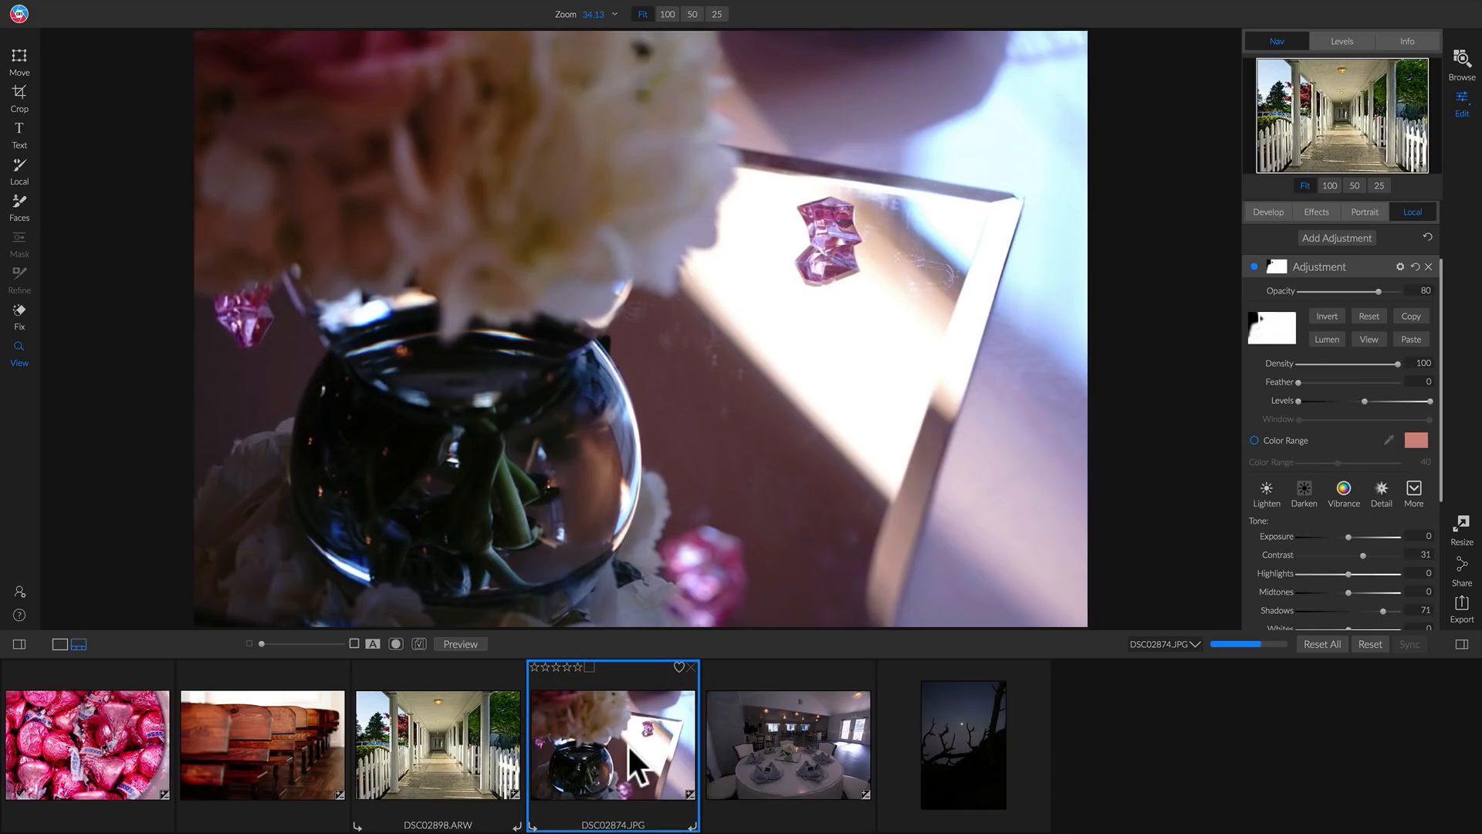
pyautogui.doubleClick(664, 728)
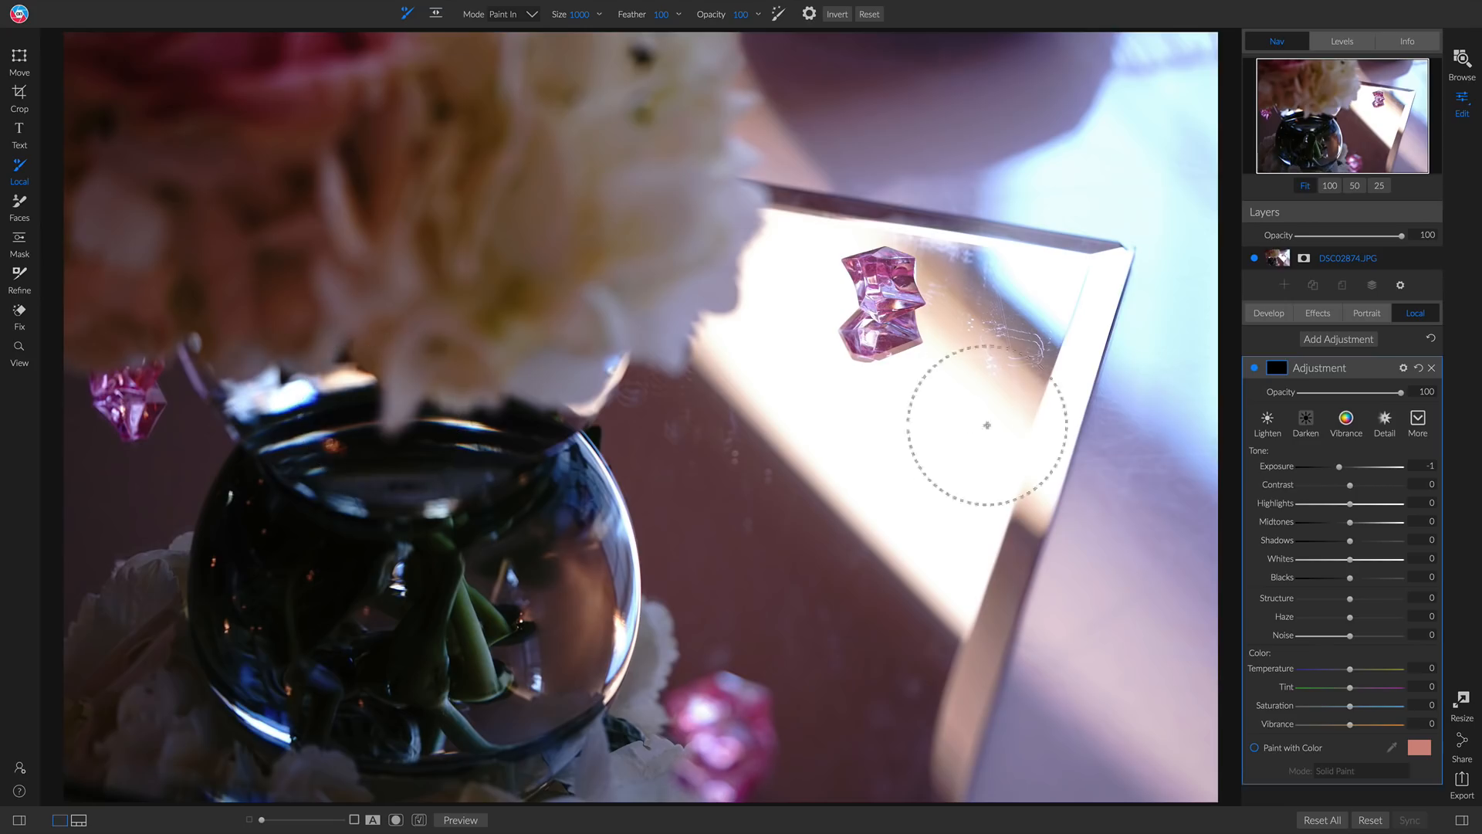
# Apply a Darken gradient at the photo's centre, rotate it nearly vertical to cover the flowers and vase, and compare it off and on.
pyautogui.click(1305, 423)
pyautogui.click(437, 13)
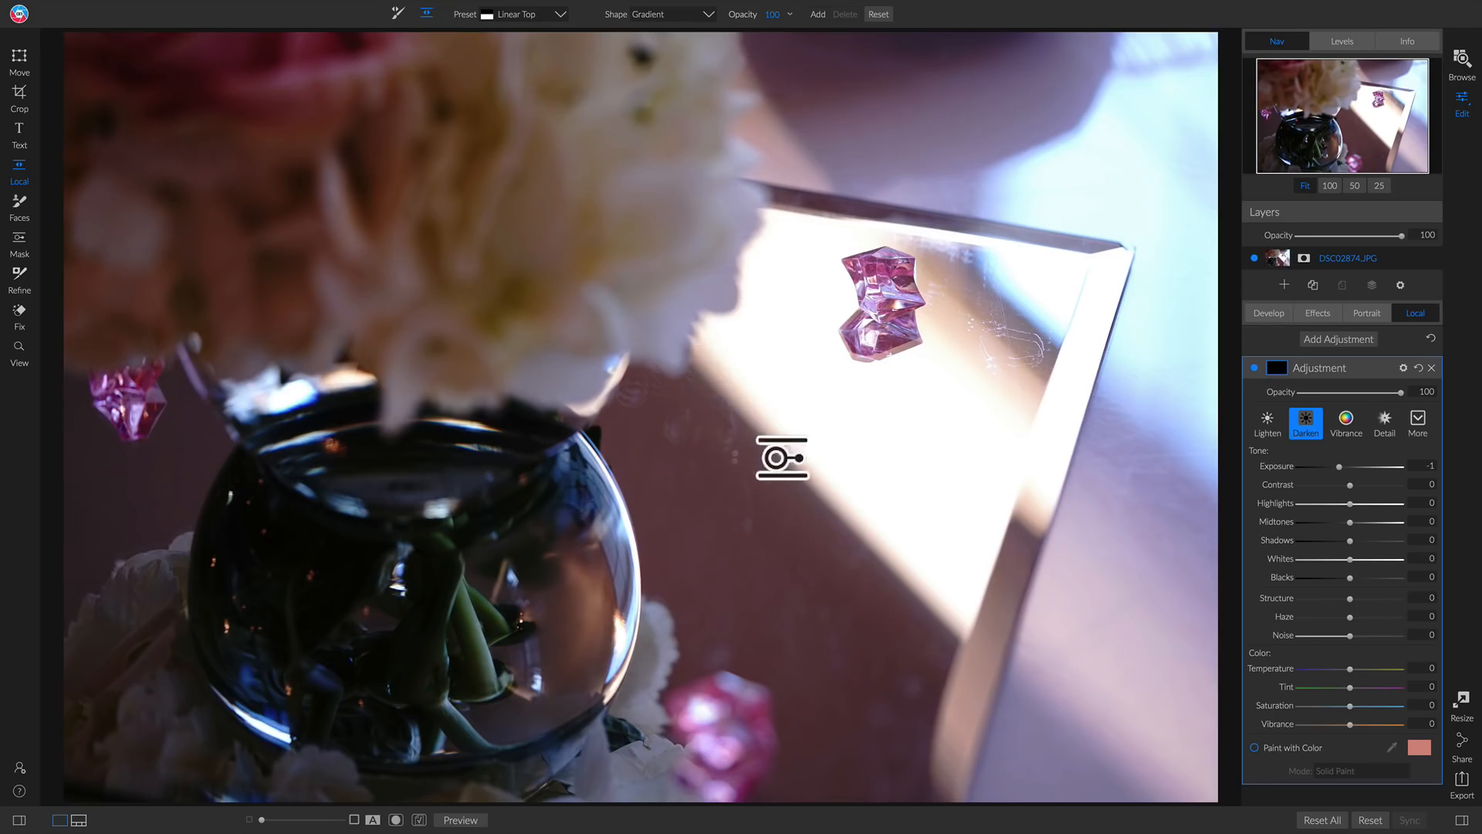
pyautogui.click(794, 424)
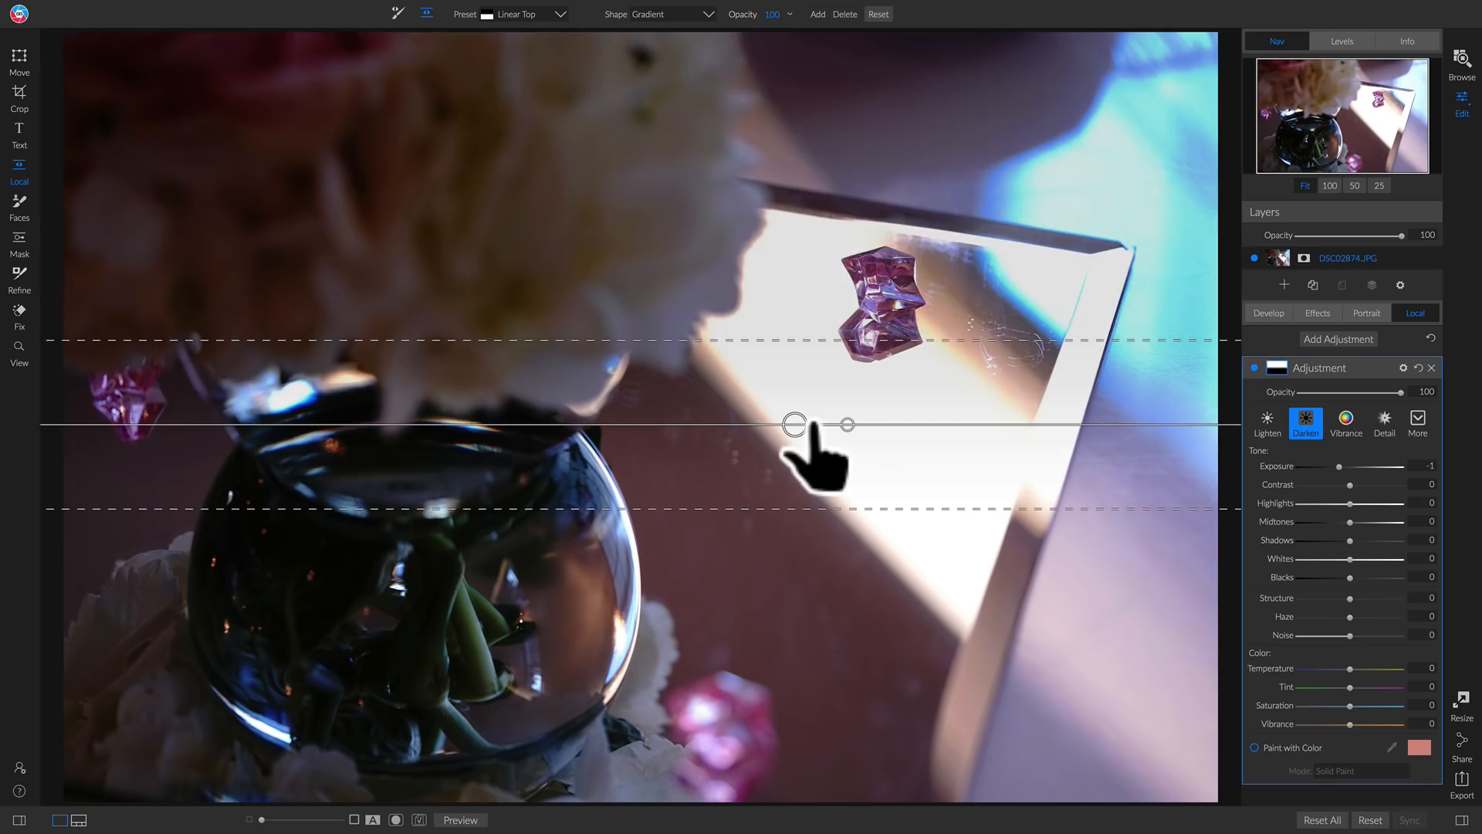
pyautogui.moveTo(867, 427); pyautogui.dragTo(866, 406)
pyautogui.moveTo(852, 369); pyautogui.dragTo(730, 332)
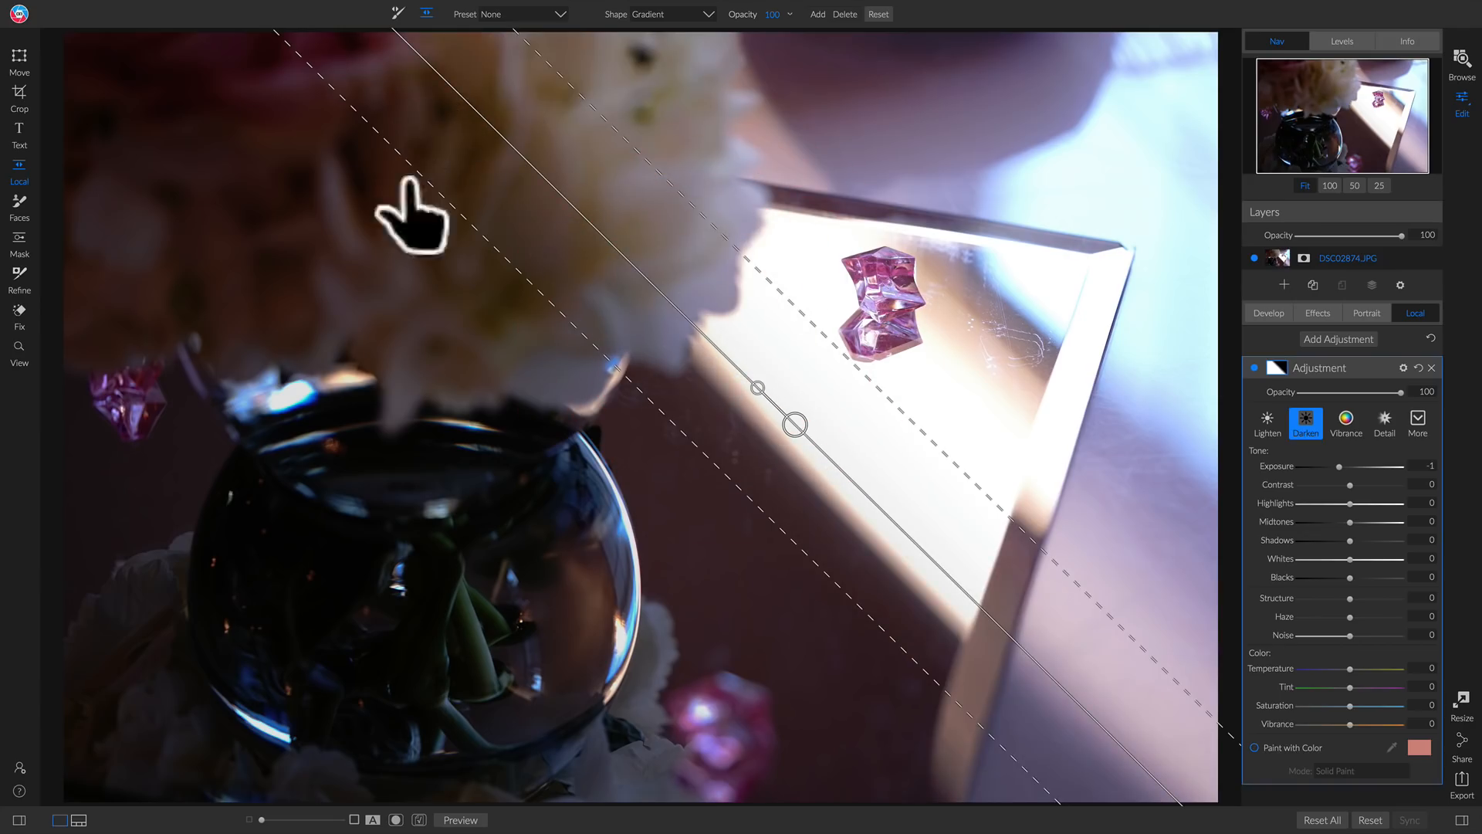
pyautogui.moveTo(476, 232); pyautogui.dragTo(522, 210)
pyautogui.moveTo(759, 389); pyautogui.dragTo(801, 422)
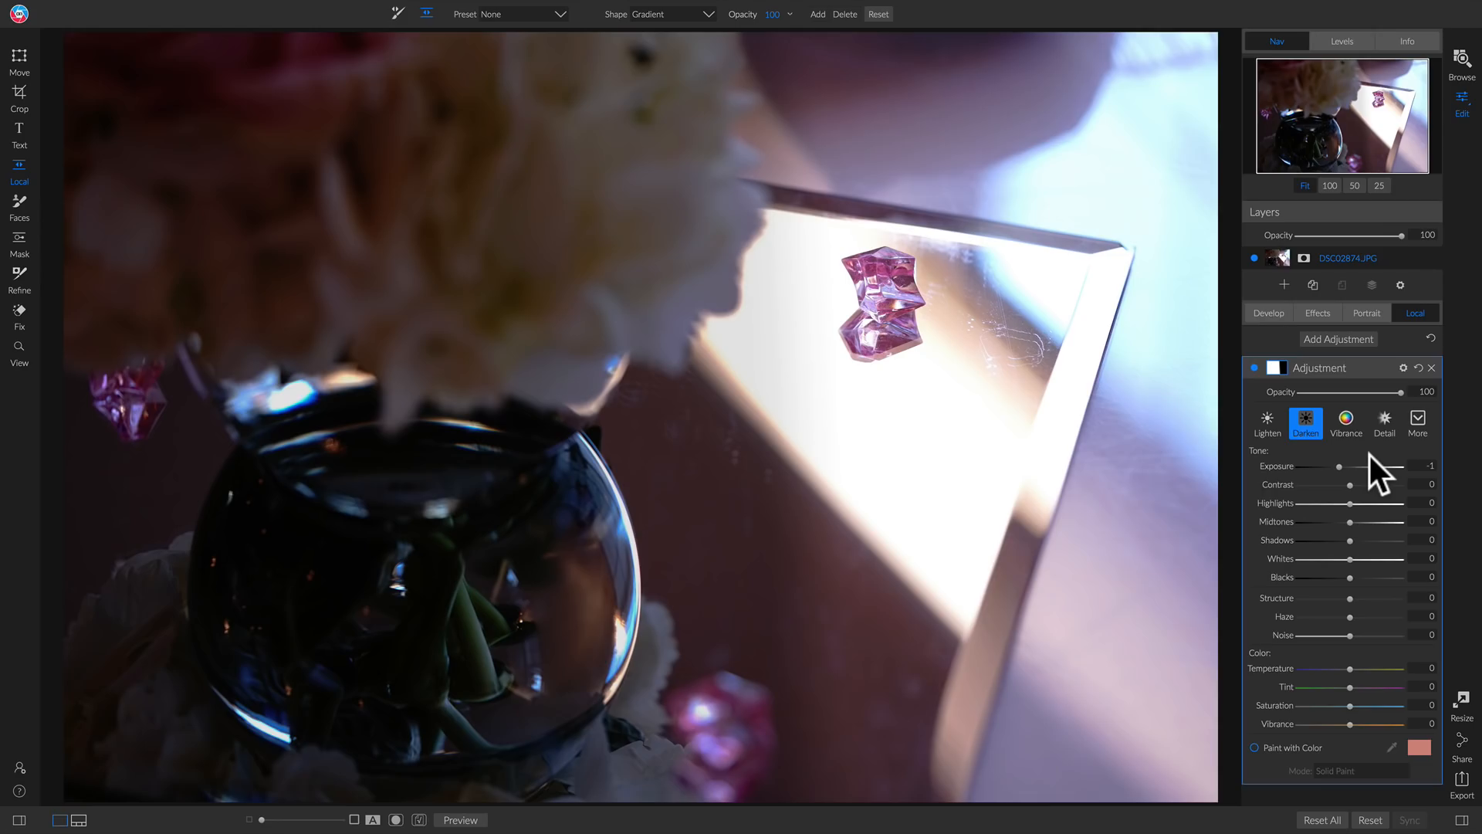
pyautogui.click(1253, 368)
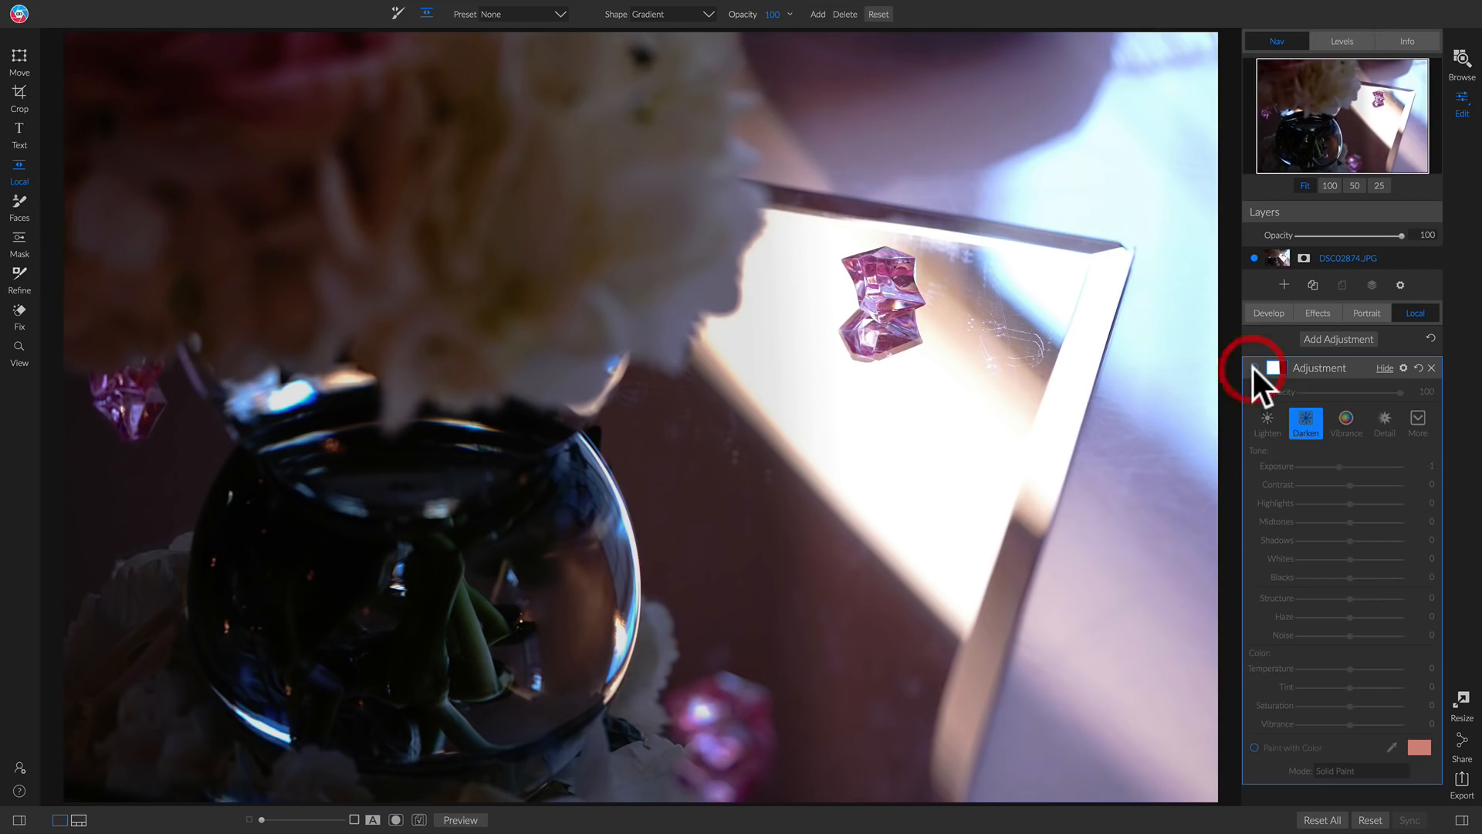
pyautogui.click(1253, 367)
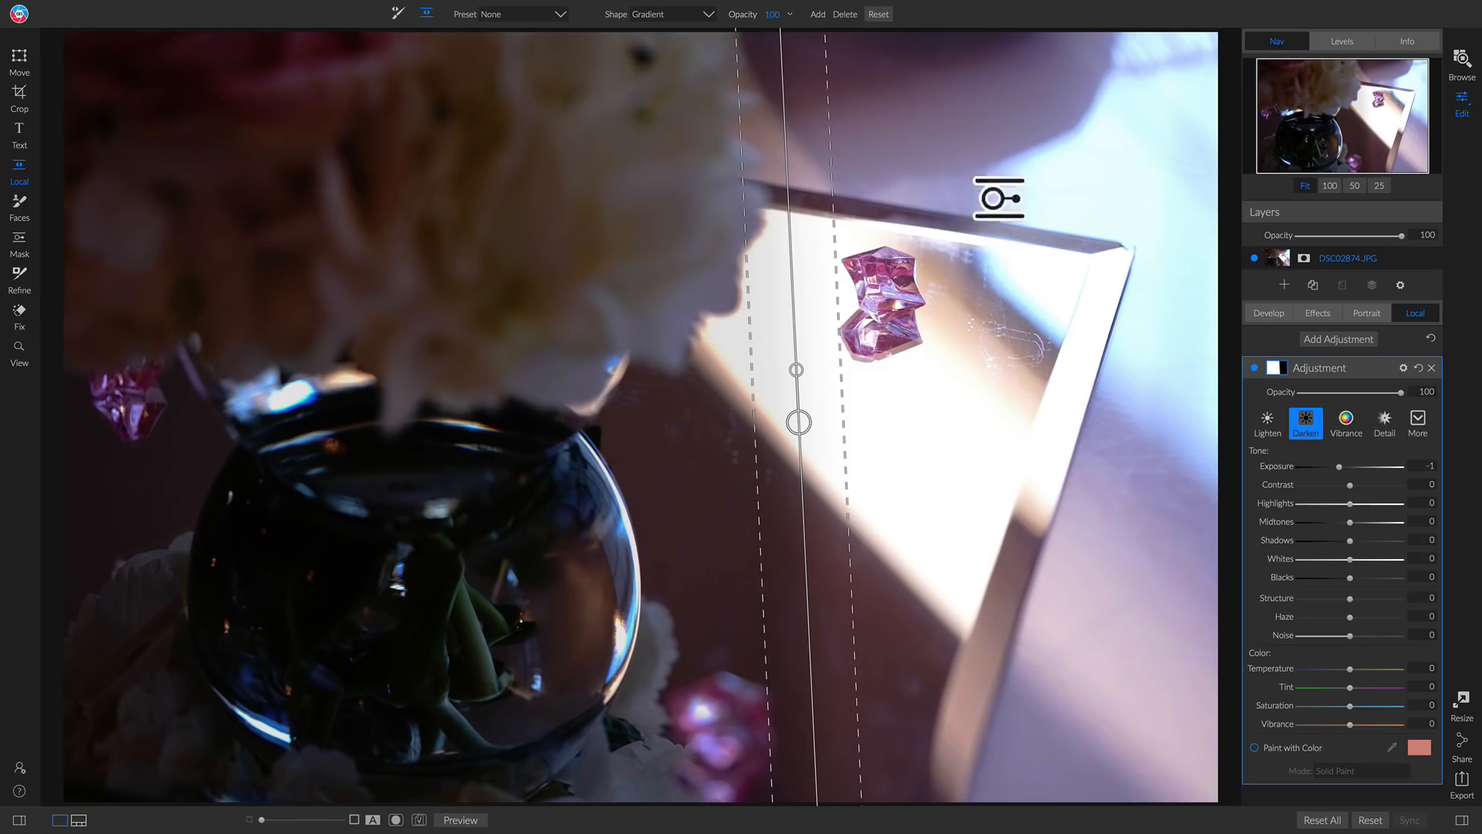
# Add a second local adjustment with the Darken style and angle its gradient diagonally across the photo's bright upper-right corner.
pyautogui.click(1331, 337)
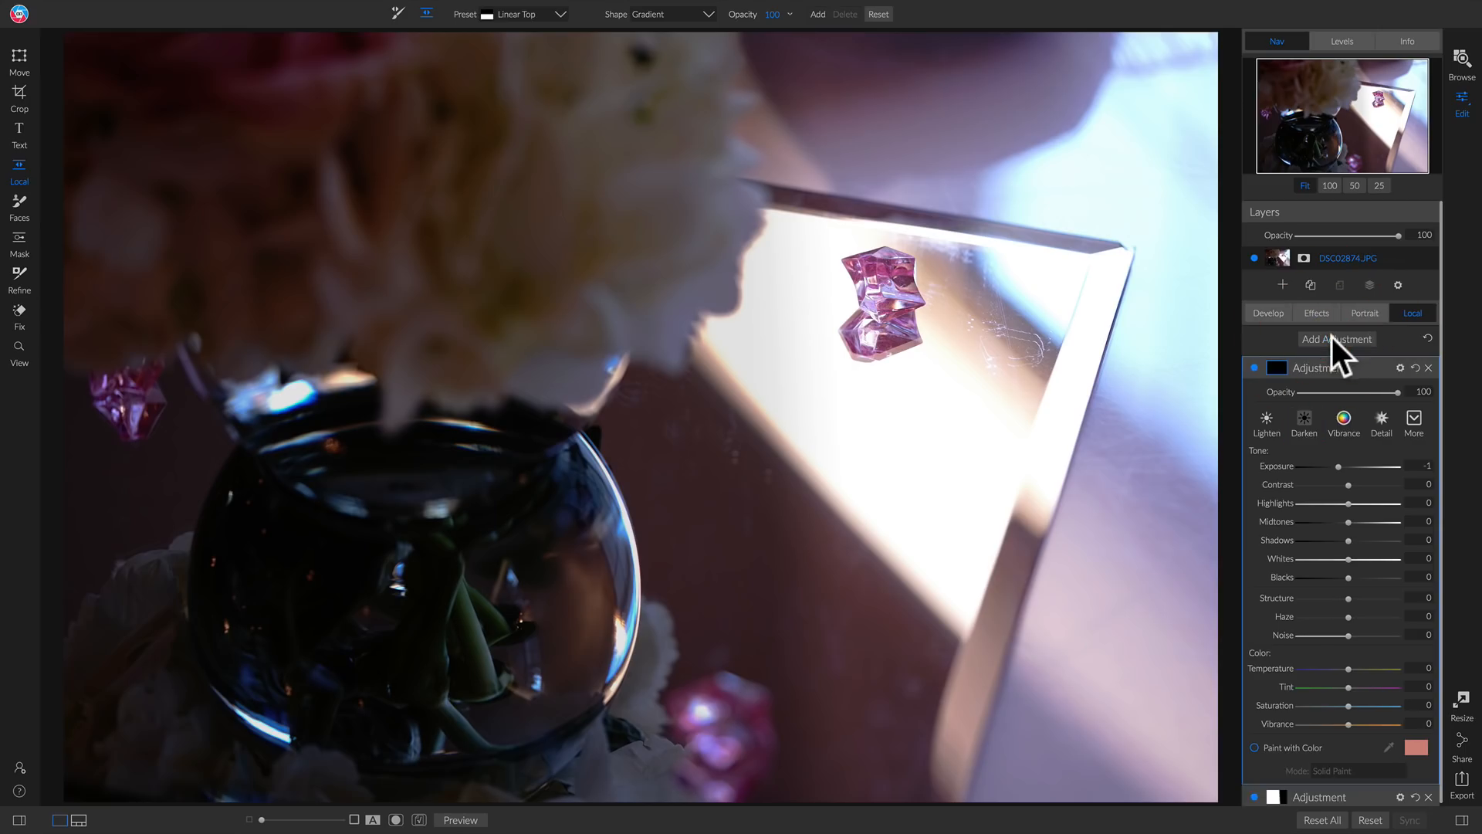
pyautogui.click(1304, 426)
pyautogui.moveTo(1116, 245); pyautogui.dragTo(1104, 277)
pyautogui.moveTo(1026, 330); pyautogui.dragTo(1179, 401)
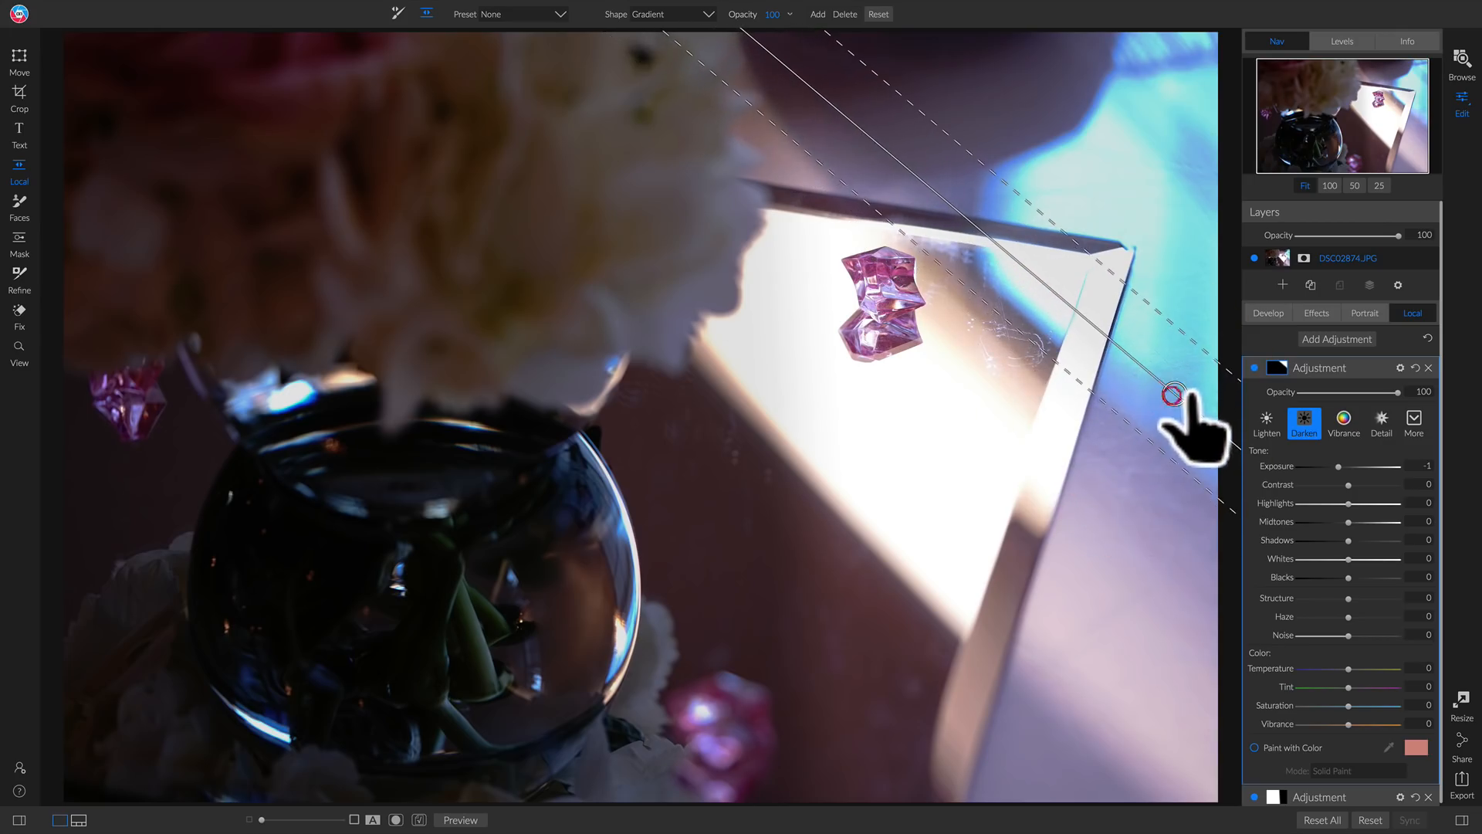
pyautogui.moveTo(1205, 353); pyautogui.dragTo(1191, 408)
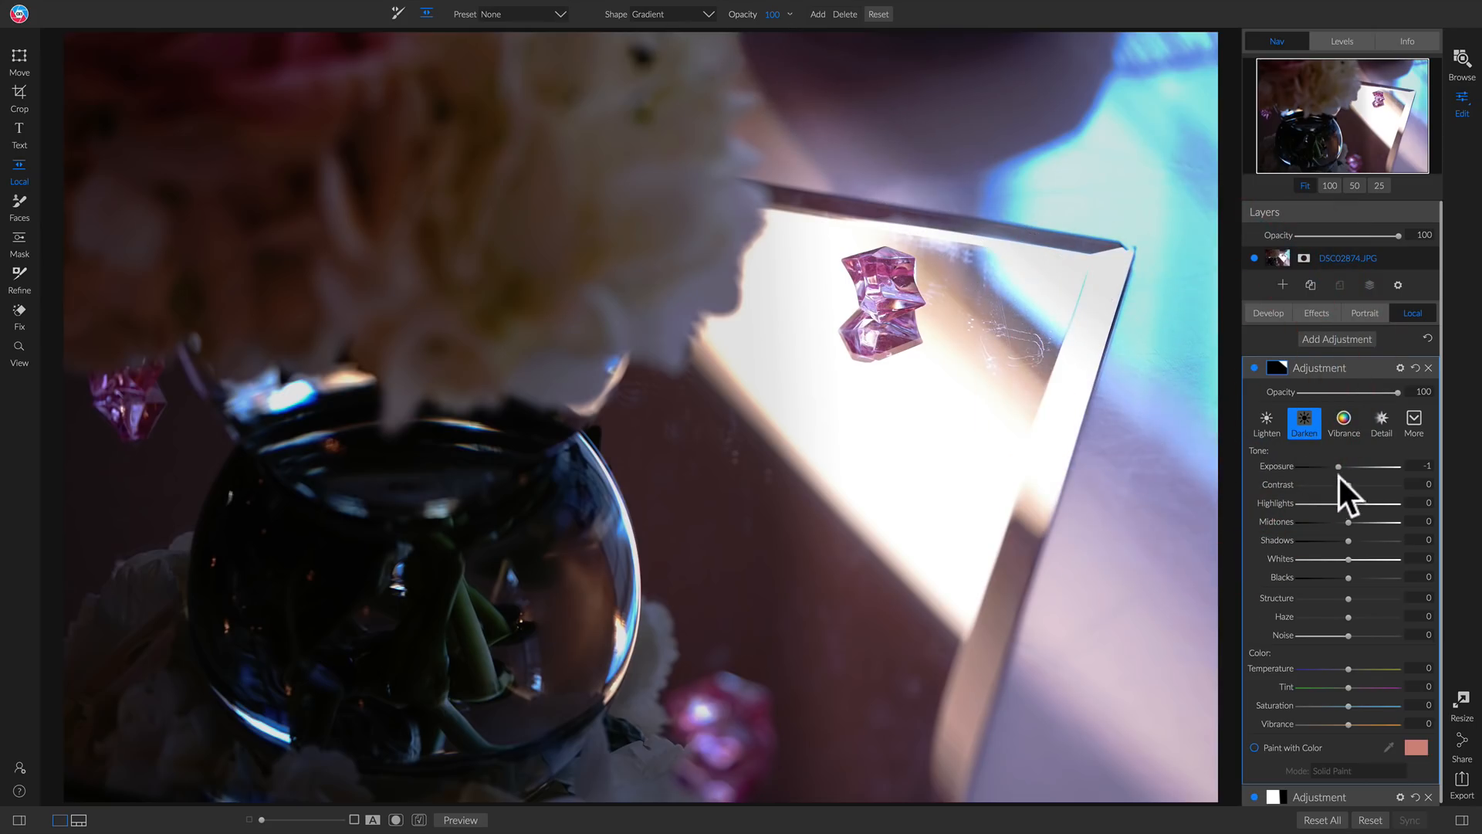
# Set the corner adjustment's Contrast to 14, Highlights to -25 and Temperature to 9, and compare the photo before and after.
pyautogui.moveTo(1348, 484)
pyautogui.mouseDown()
pyautogui.moveTo(1345, 506)
pyautogui.moveTo(1322, 507)
pyautogui.moveTo(1336, 506)
pyautogui.mouseUp()
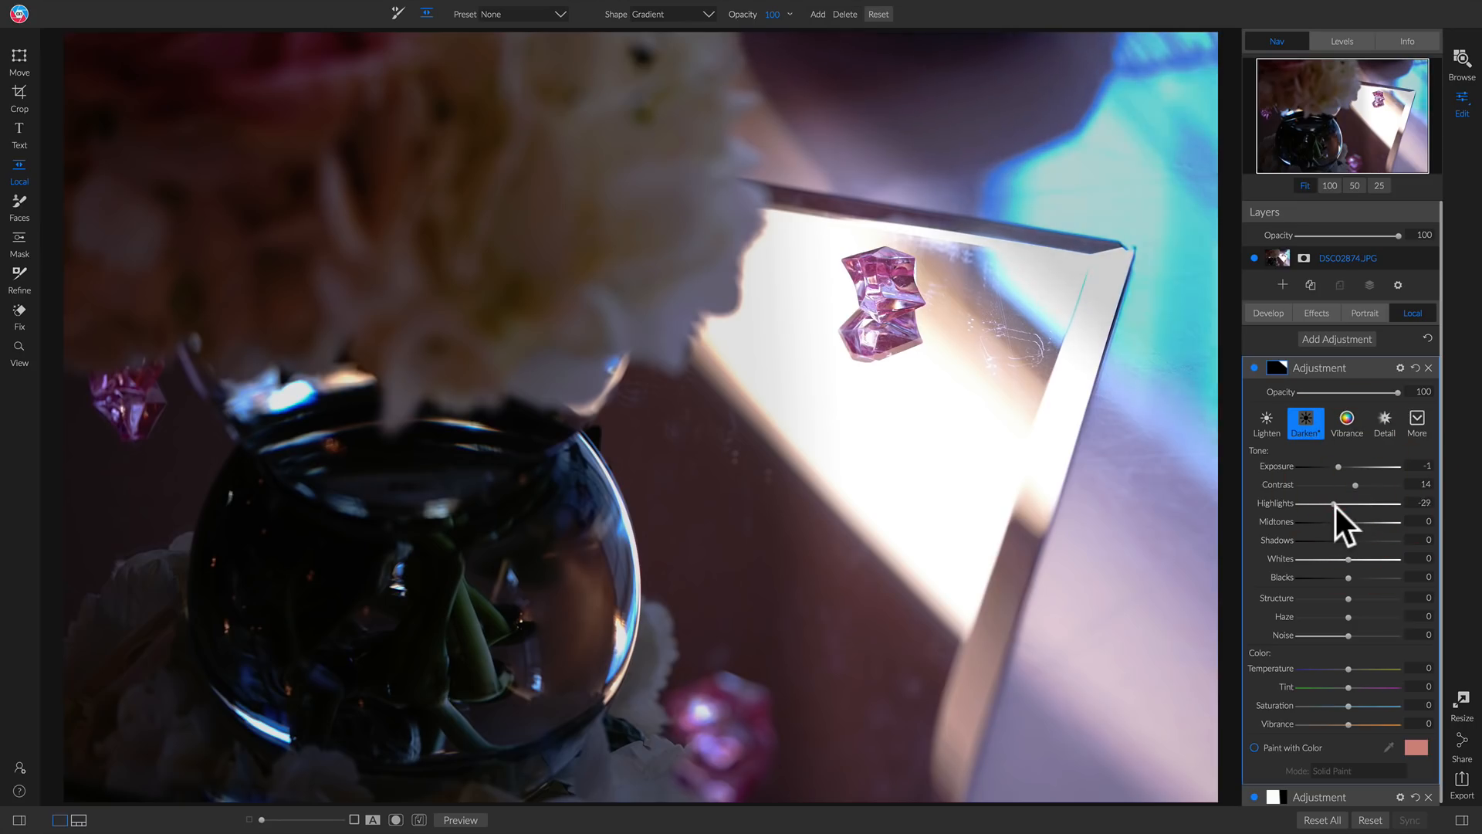
pyautogui.click(1351, 669)
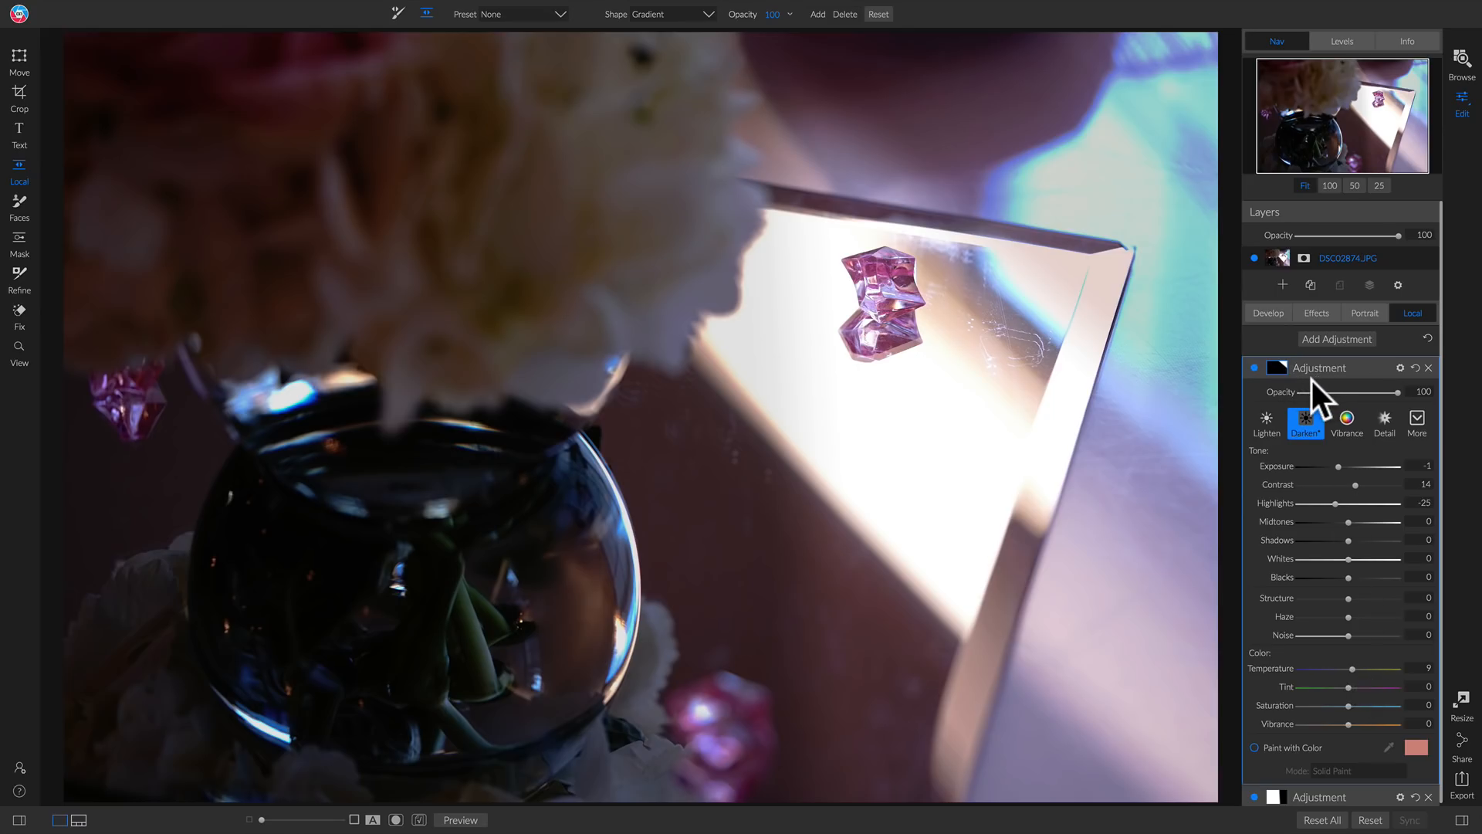
pyautogui.press('\\')
pyautogui.press('\\')
pyautogui.press('\\')
pyautogui.press('\\')
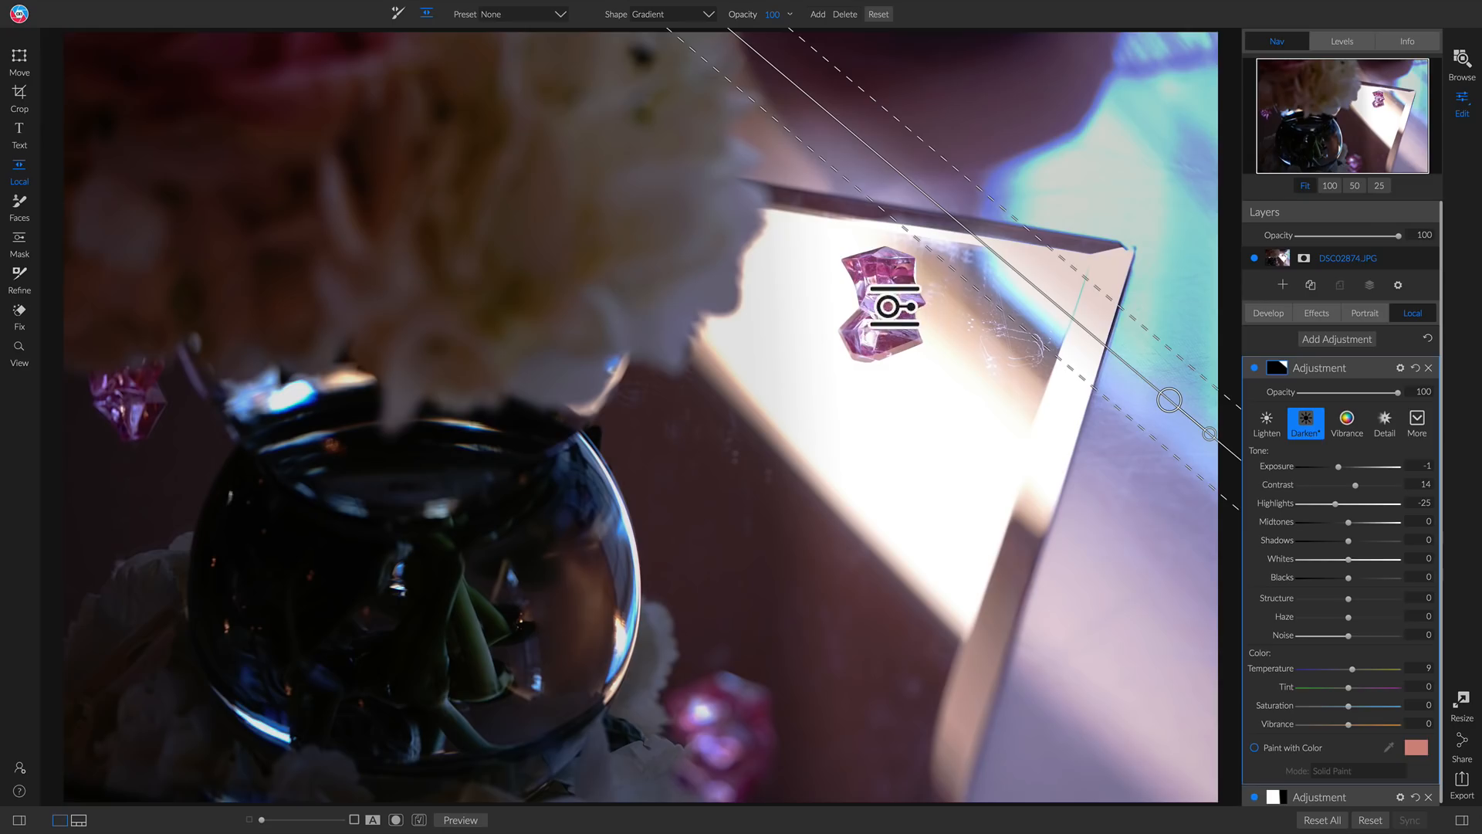
# Add a third local adjustment with Exposure 0, Midtones 9, Structure 52 and Saturation 8.
pyautogui.click(1337, 338)
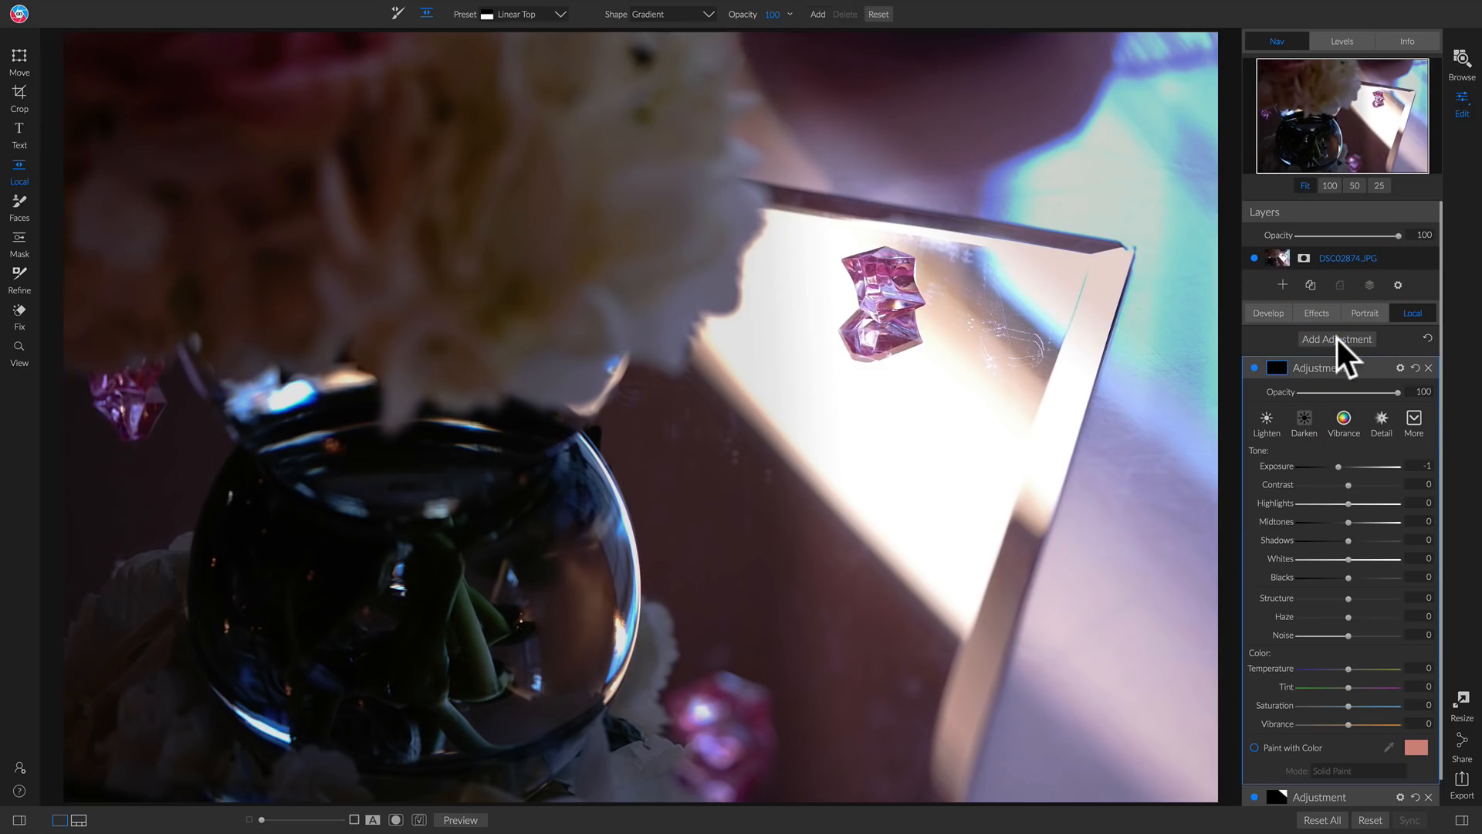
pyautogui.scroll(-1, 1343, 587)
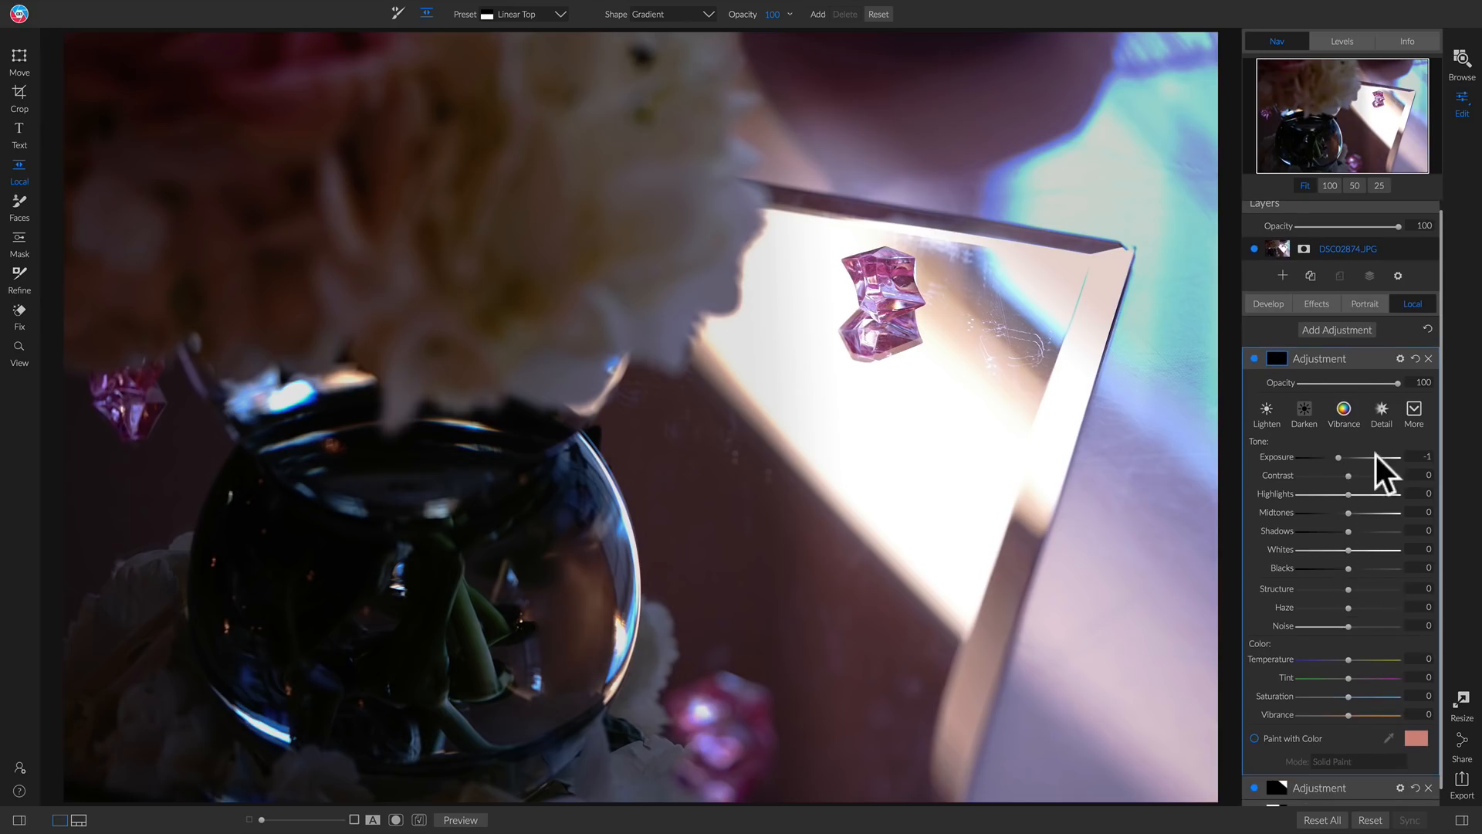
pyautogui.doubleClick(1279, 456)
pyautogui.moveTo(1350, 513); pyautogui.dragTo(1352, 513)
pyautogui.moveTo(1352, 589); pyautogui.dragTo(1374, 591)
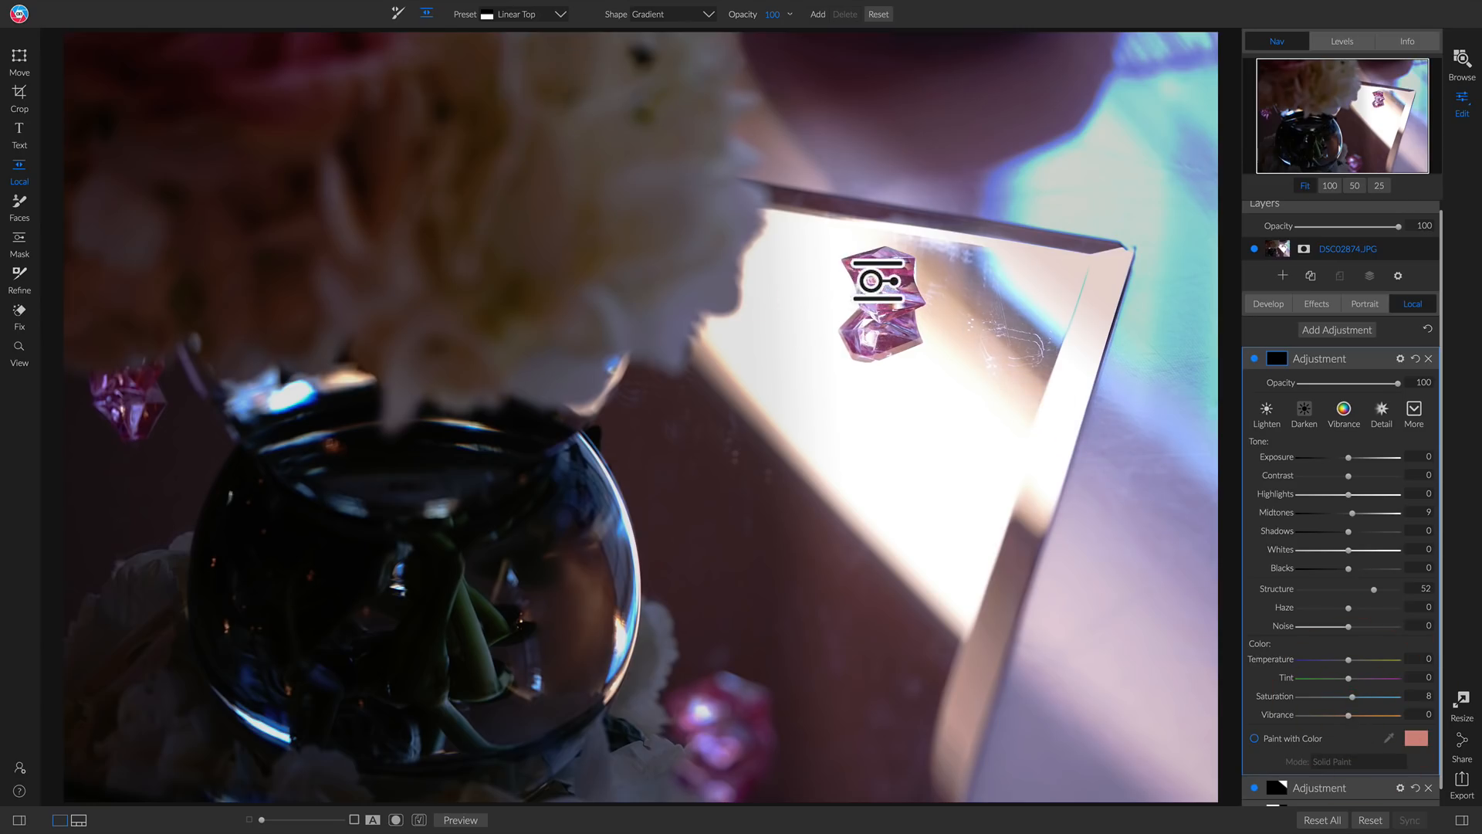
# Brush the third adjustment onto the pink crystal on the mirror in Paint In mode, and compare it off and on.
pyautogui.click(398, 13)
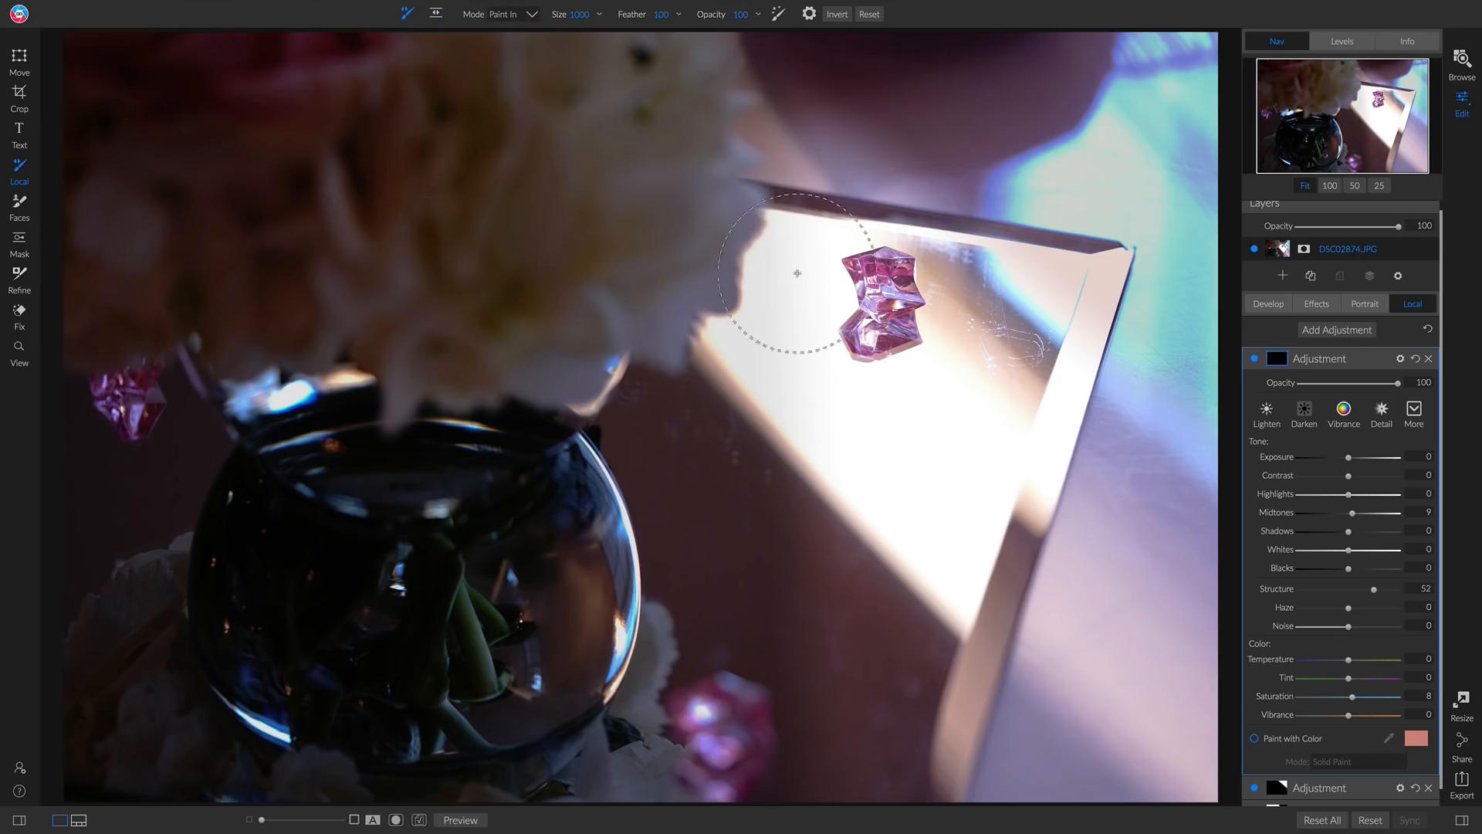
pyautogui.click(879, 292)
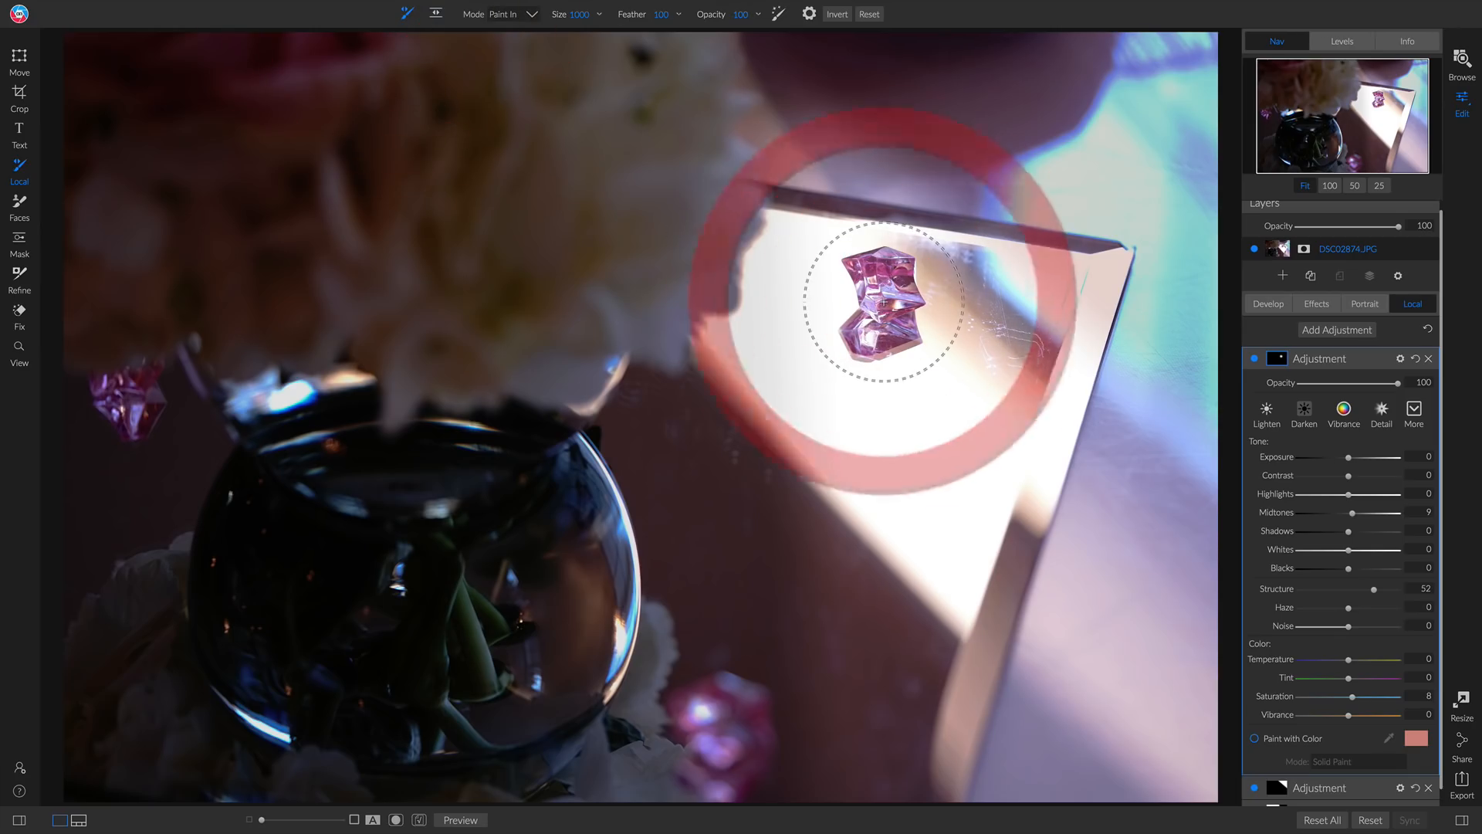
pyautogui.click(881, 284)
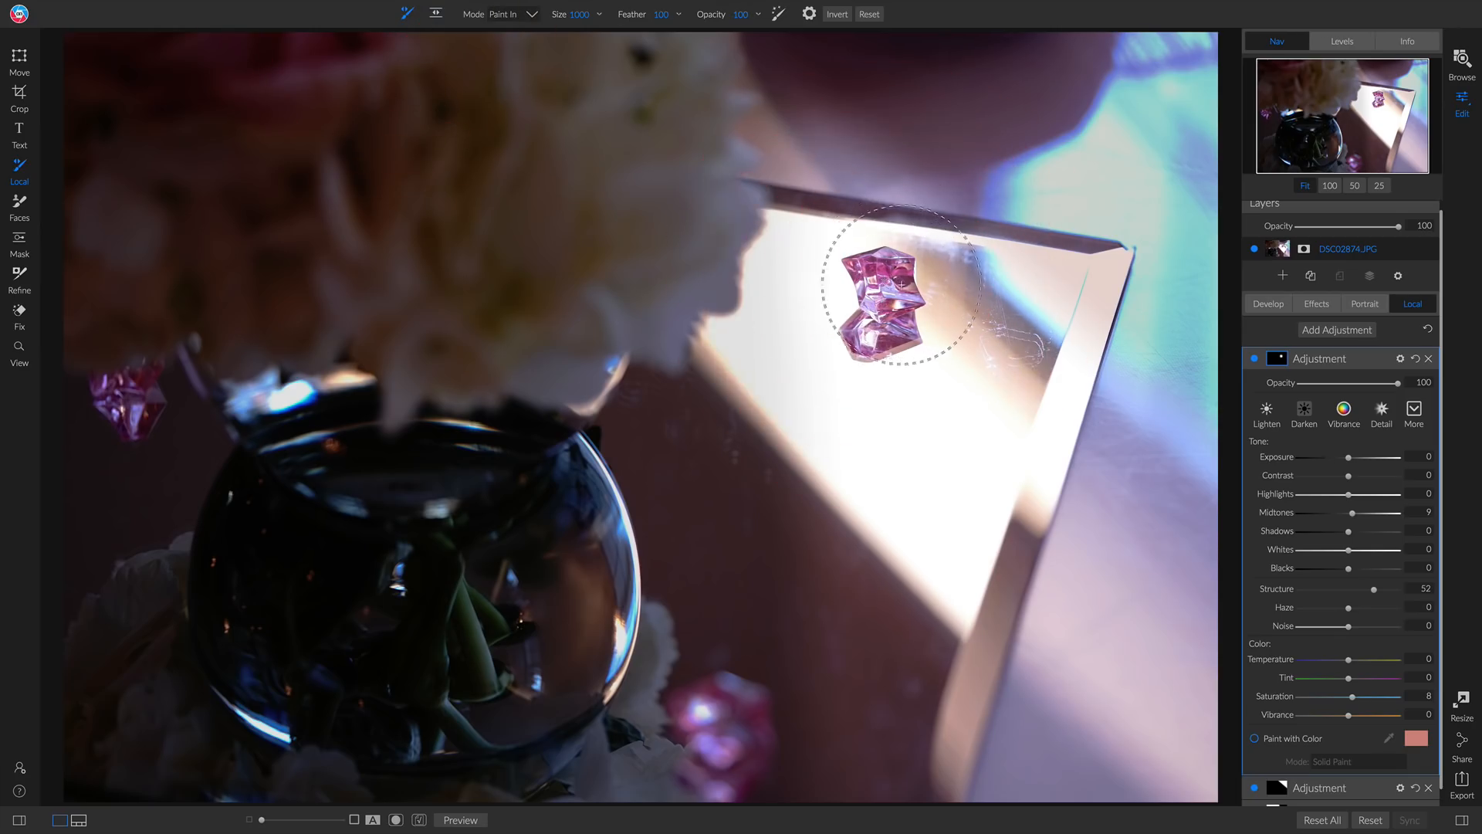
pyautogui.click(888, 299)
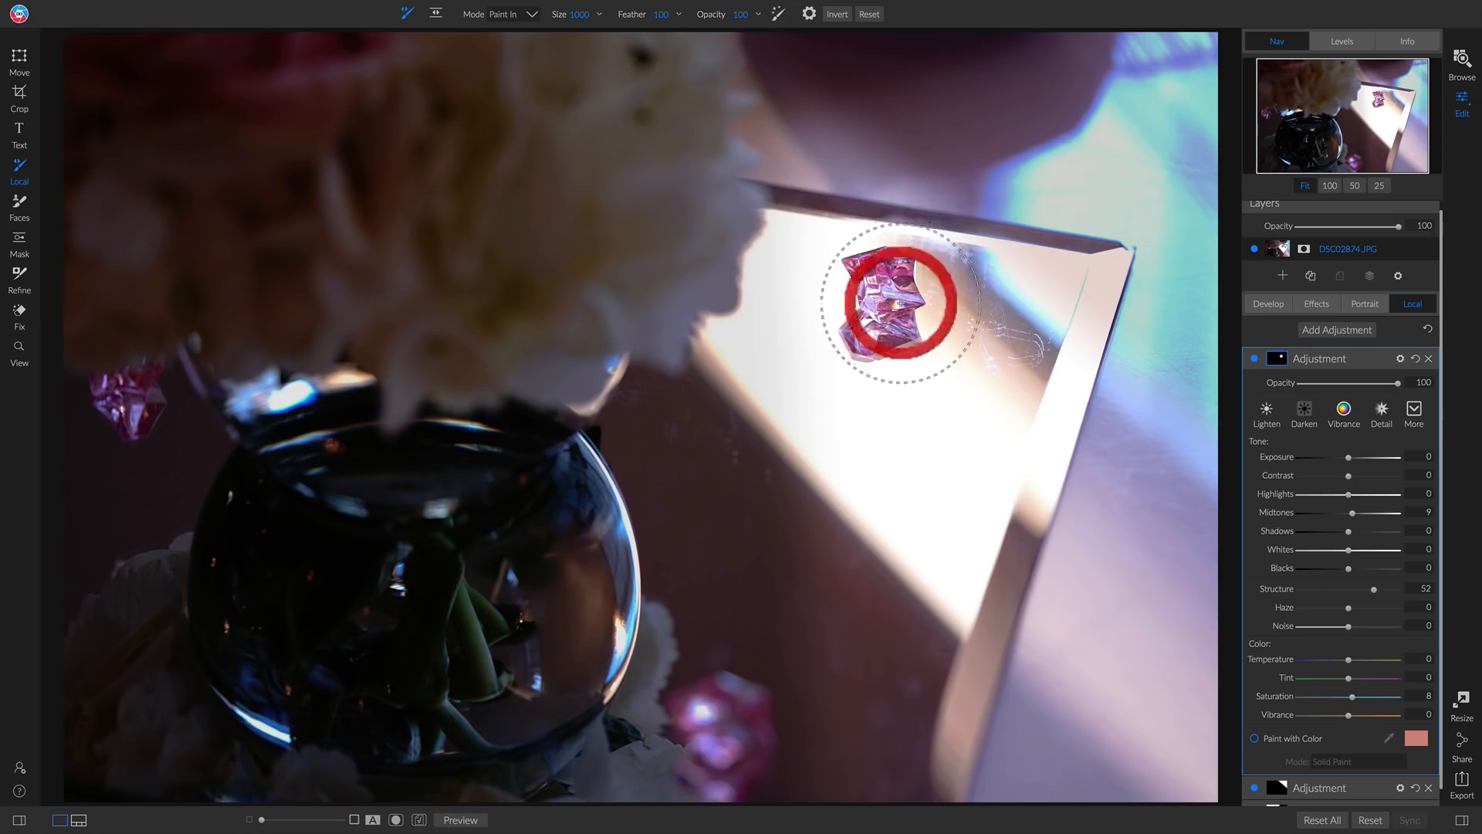
pyautogui.click(1253, 358)
pyautogui.click(1252, 359)
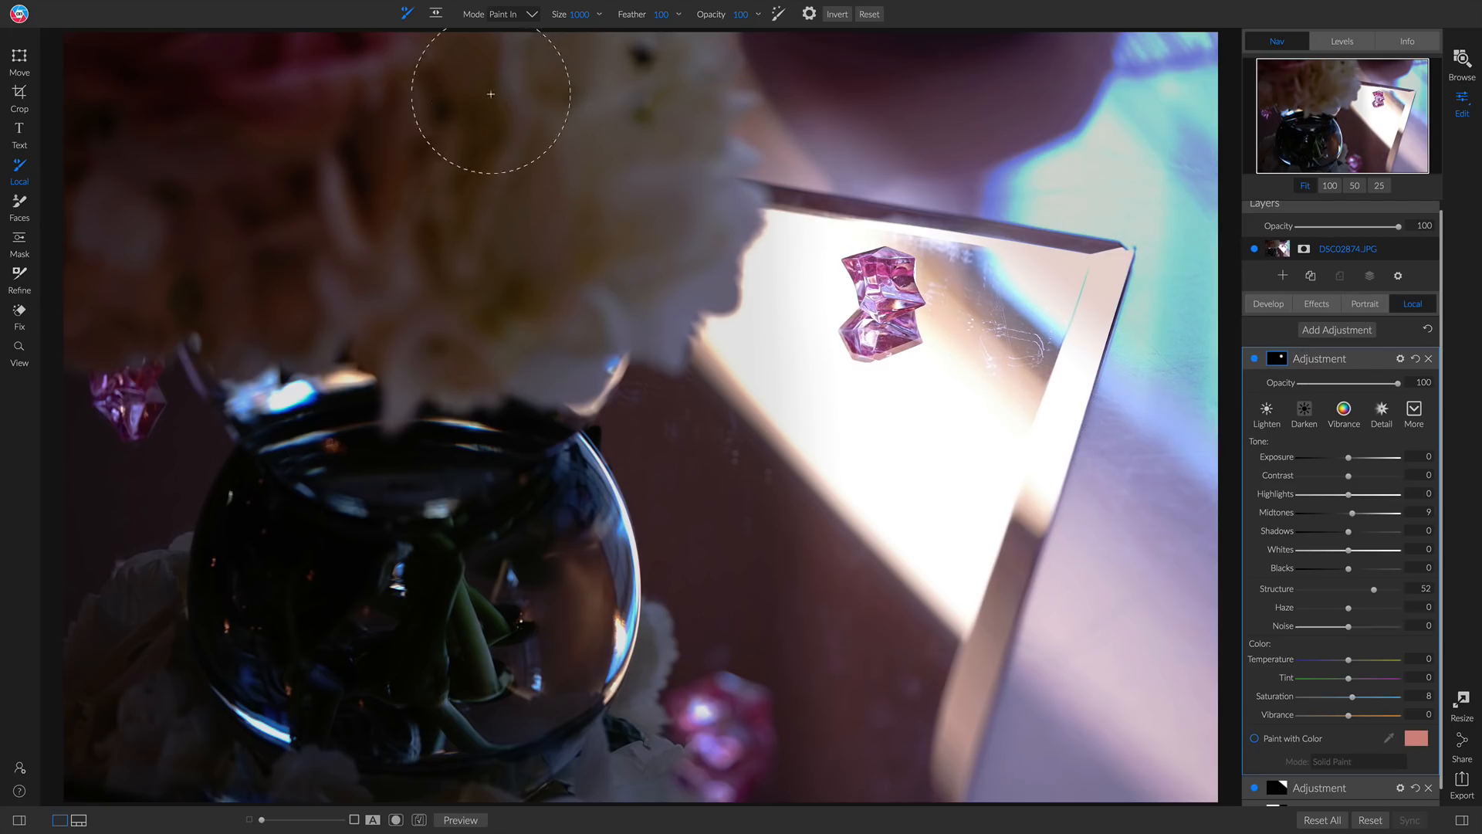
# Switch to the gradient masking tool and add a fourth local adjustment with the Darken style.
pyautogui.click(436, 11)
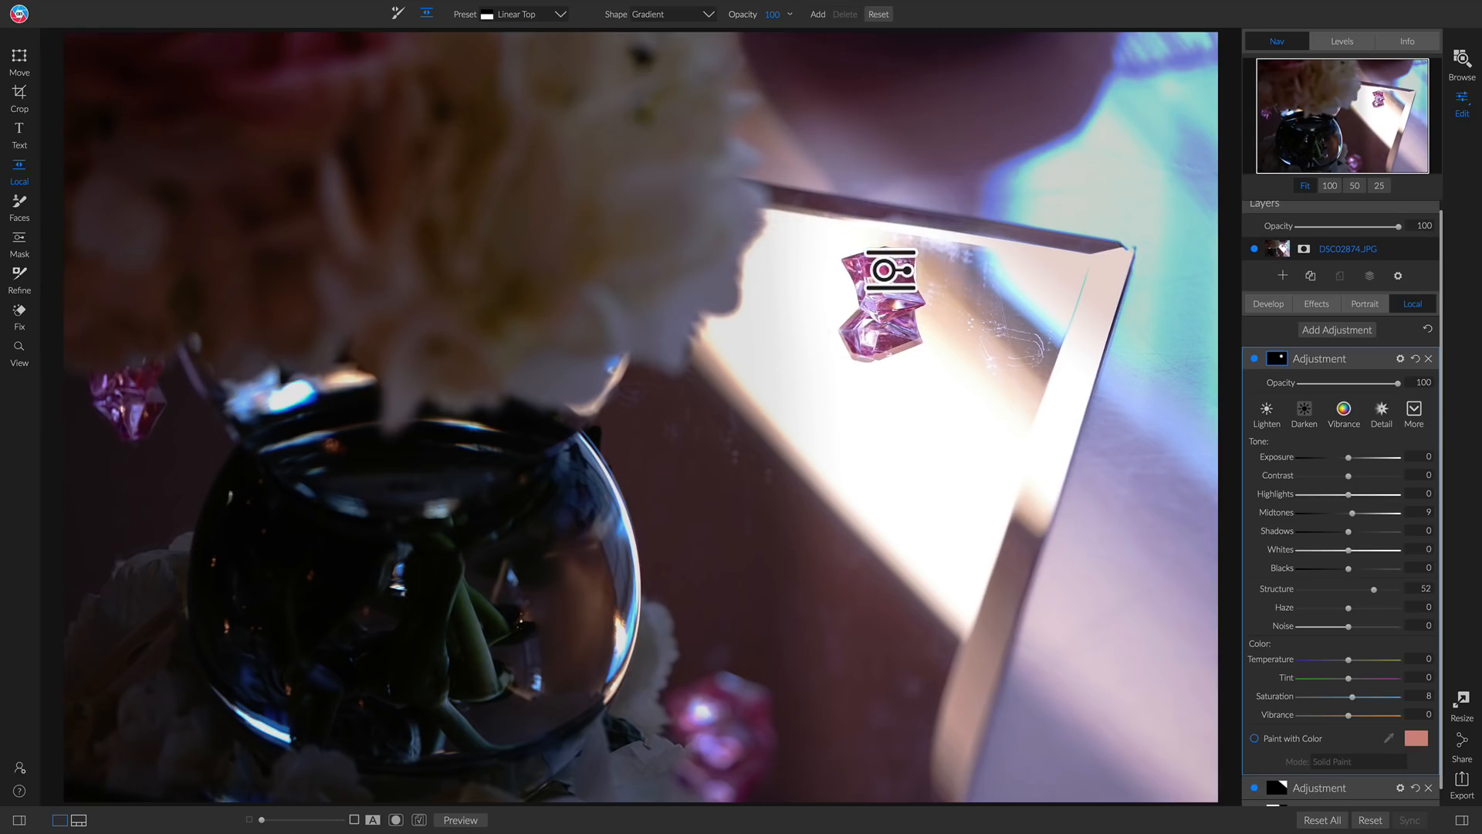
pyautogui.click(701, 12)
pyautogui.click(702, 13)
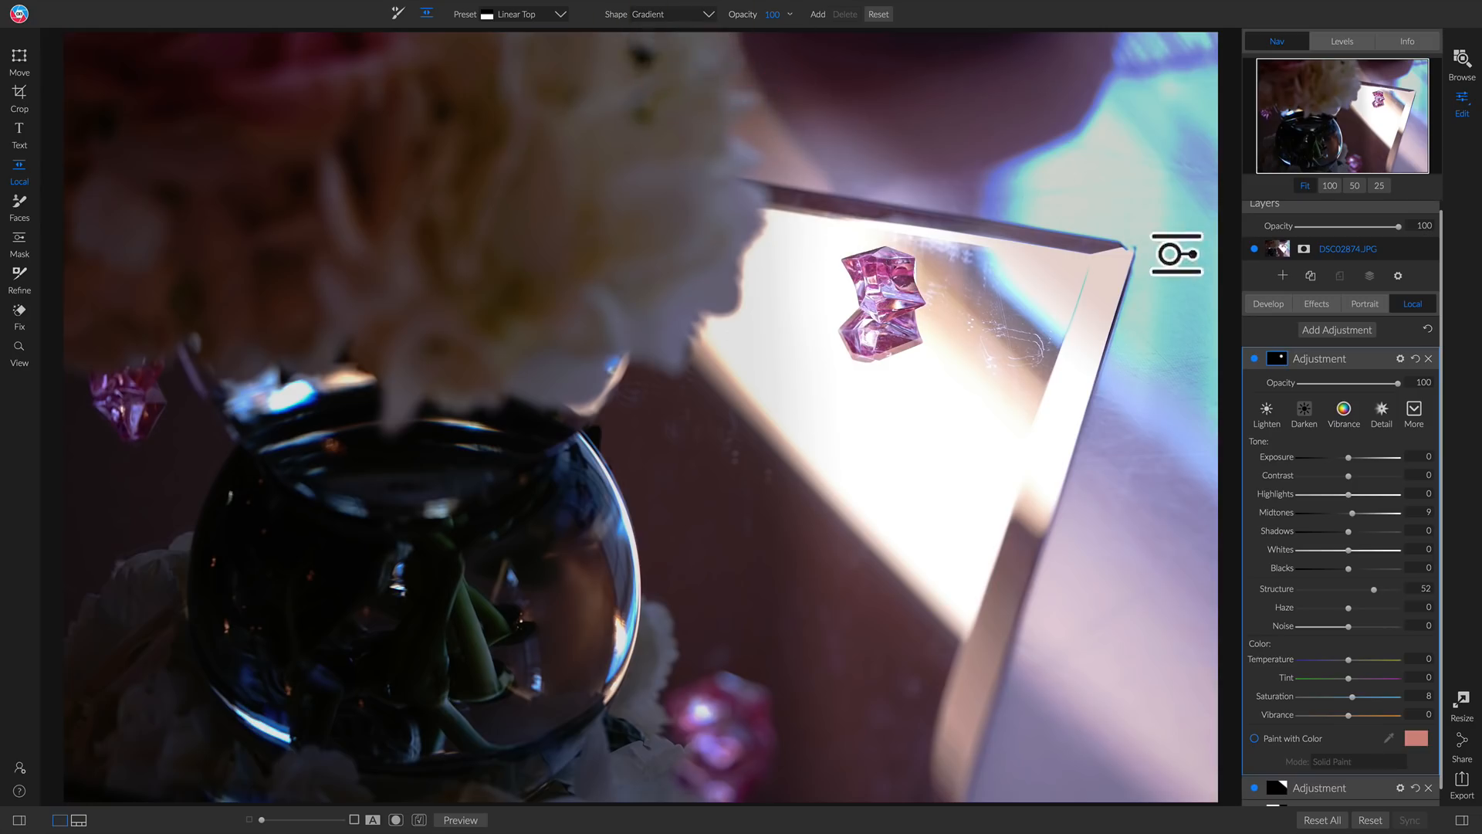
pyautogui.click(1336, 329)
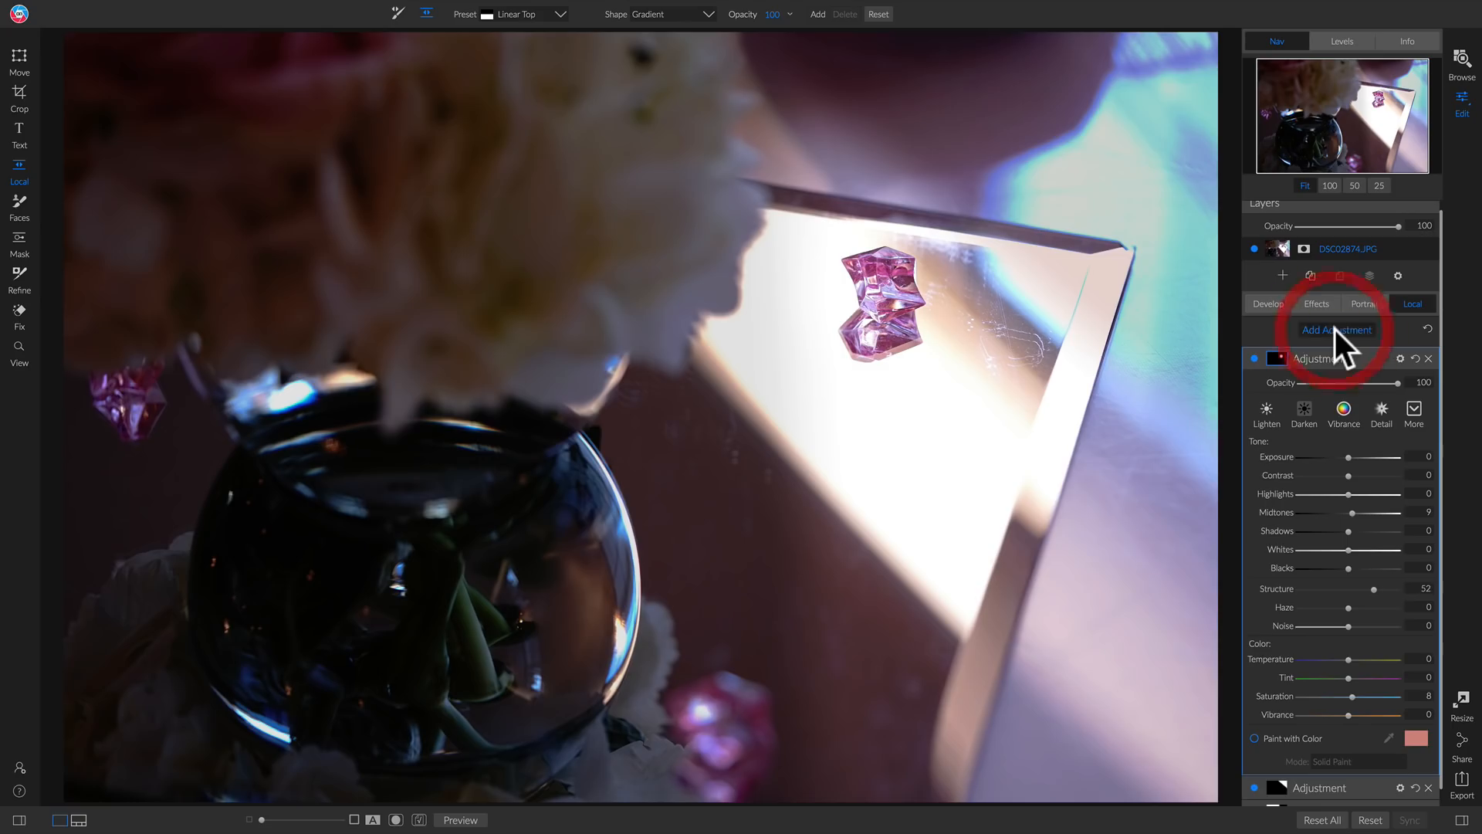
pyautogui.click(1304, 409)
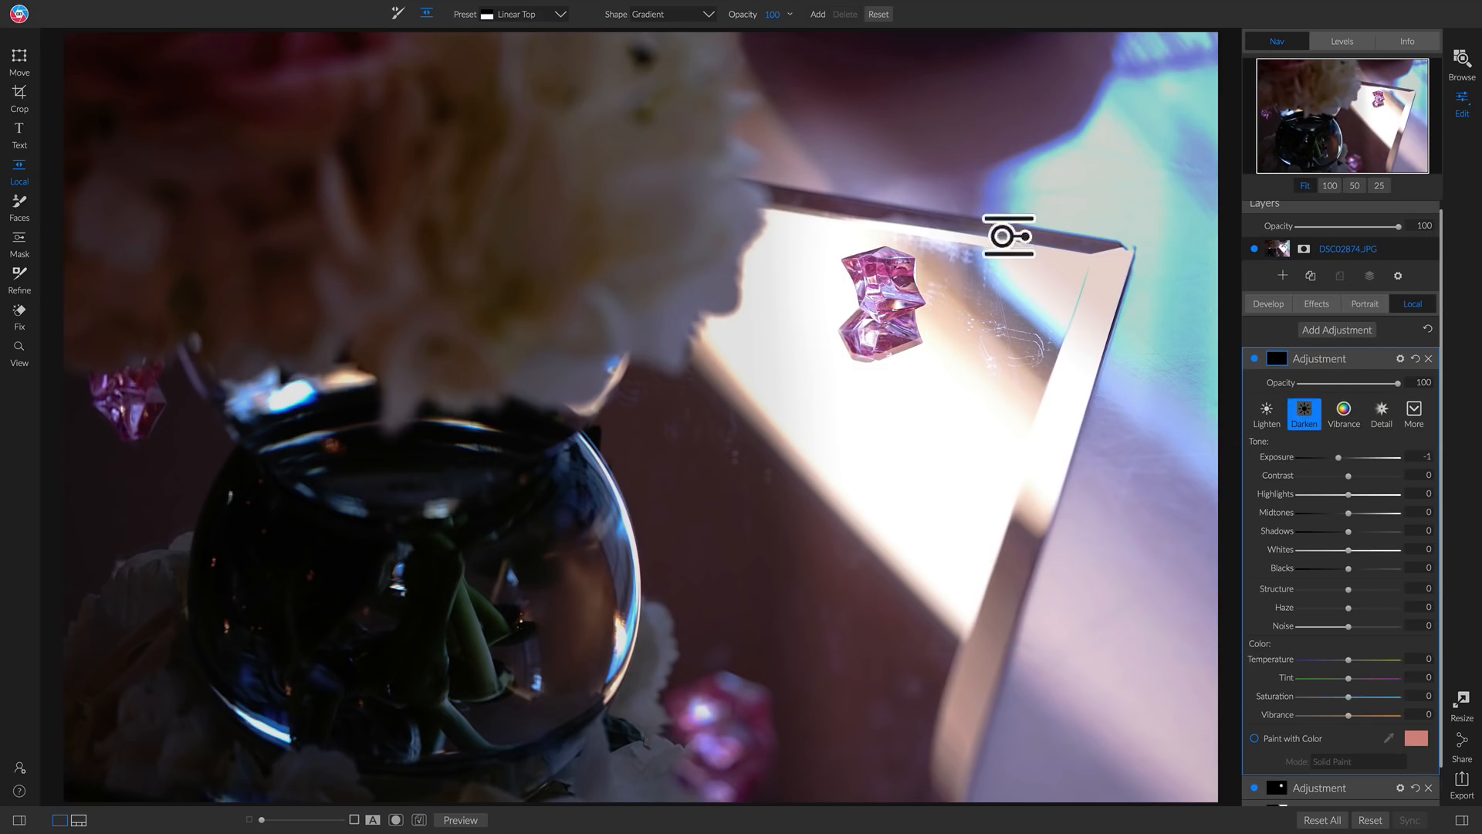
# Give the new Darken adjustment a Center-shaped mask with the Strong Vignette preset, placed on the pink crystal.
pyautogui.click(689, 16)
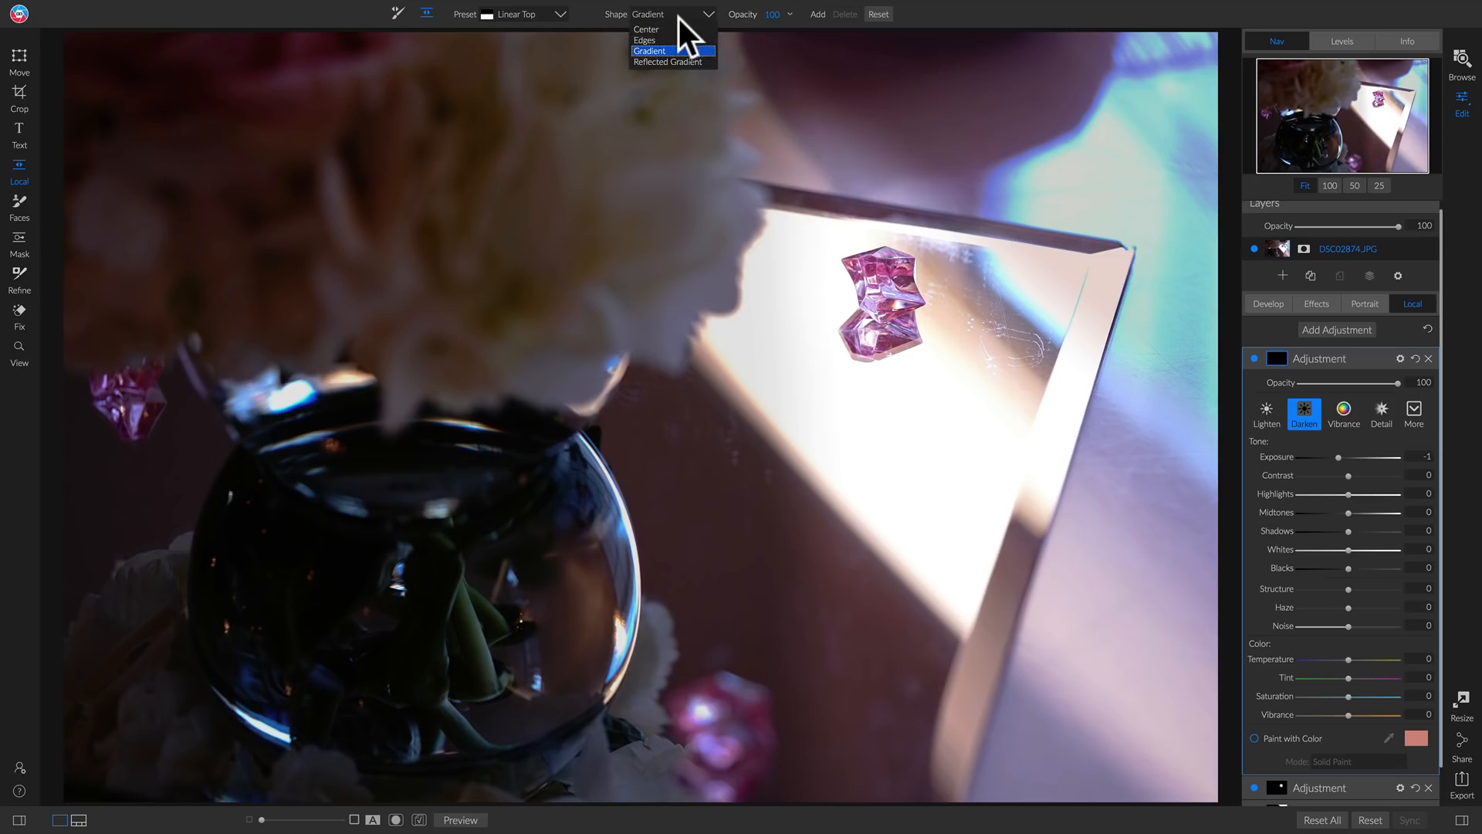
pyautogui.click(652, 29)
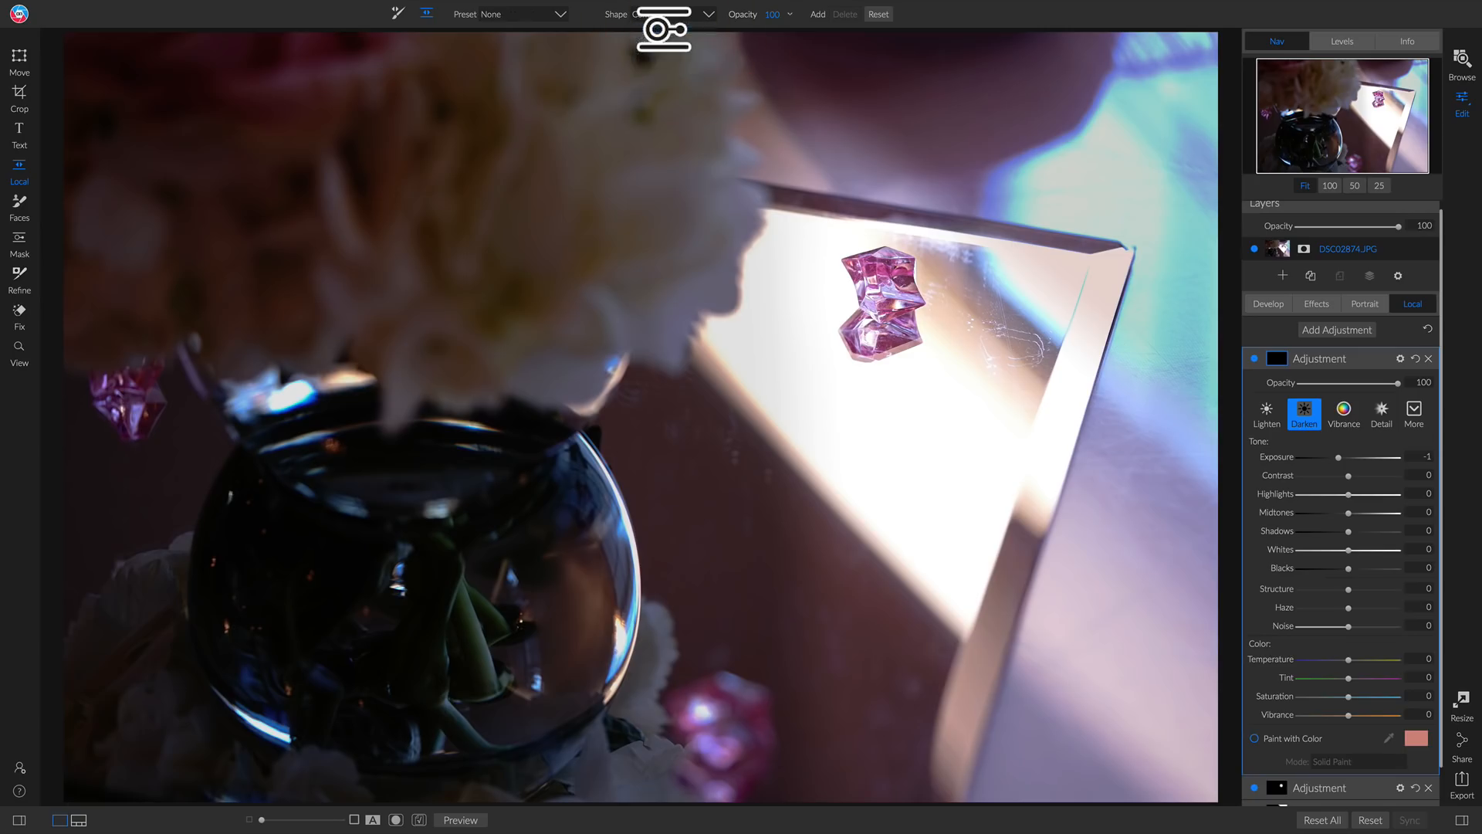
pyautogui.click(556, 15)
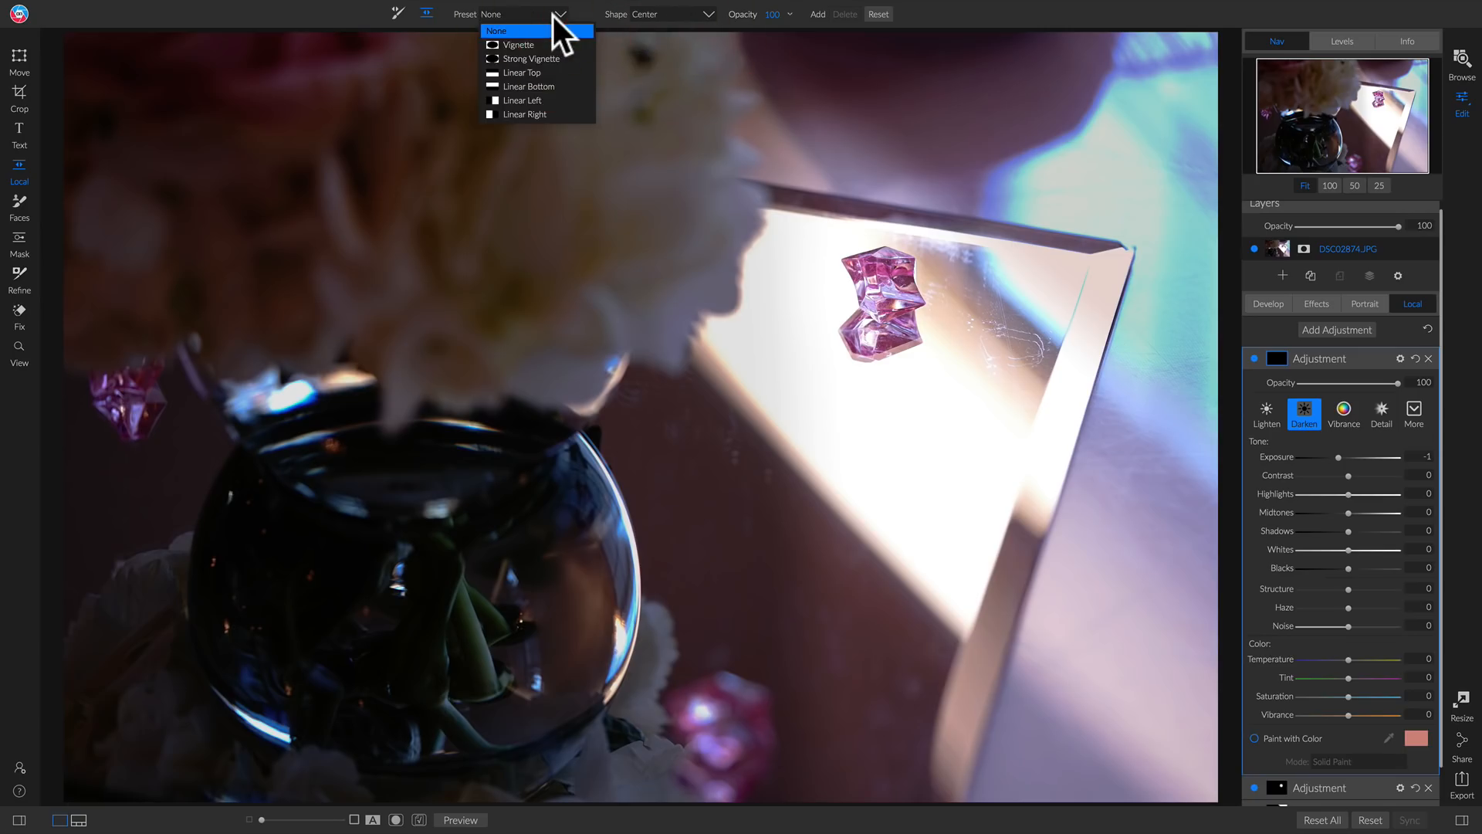
pyautogui.click(525, 59)
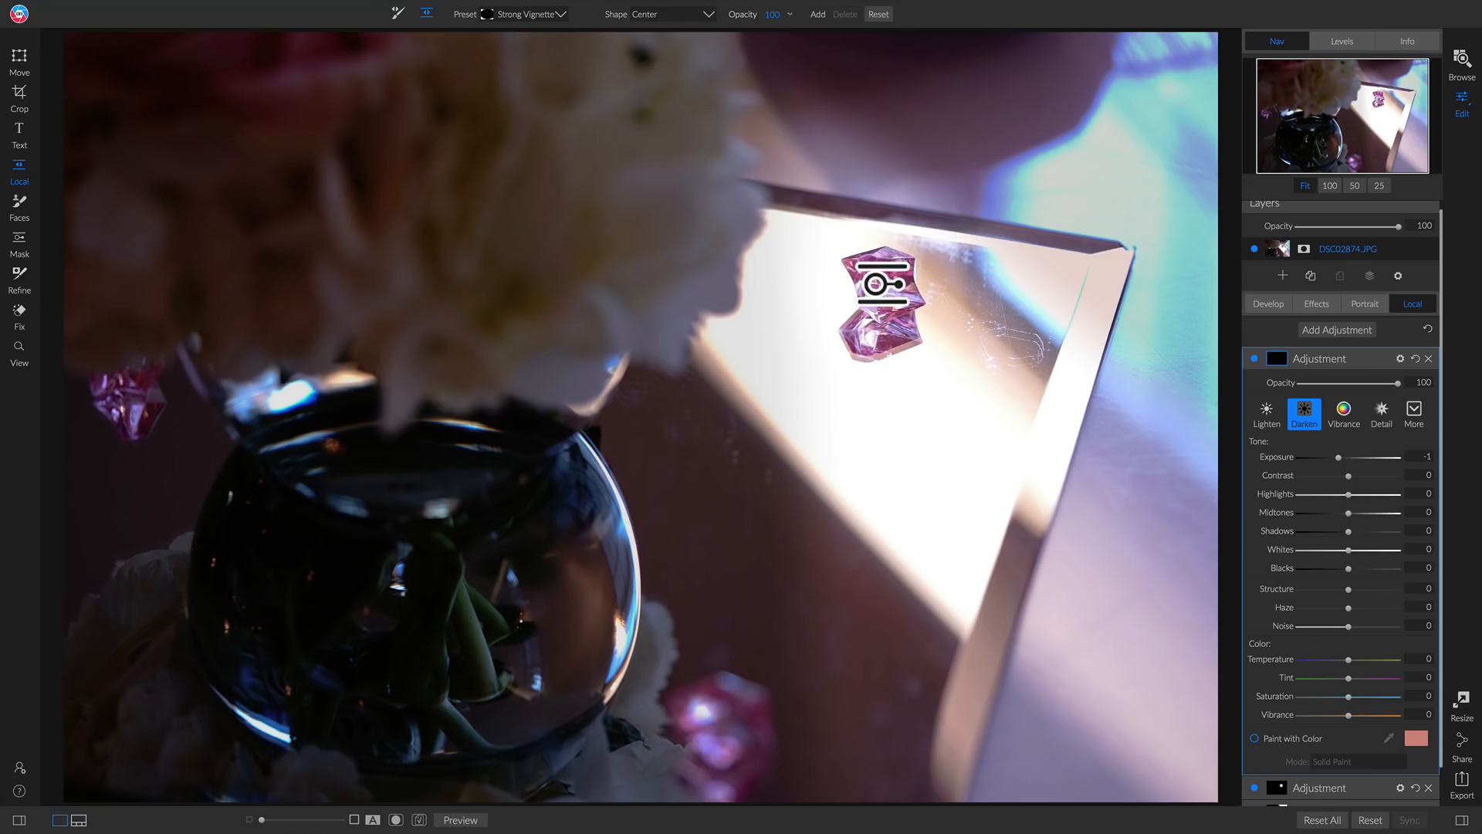
pyautogui.click(882, 287)
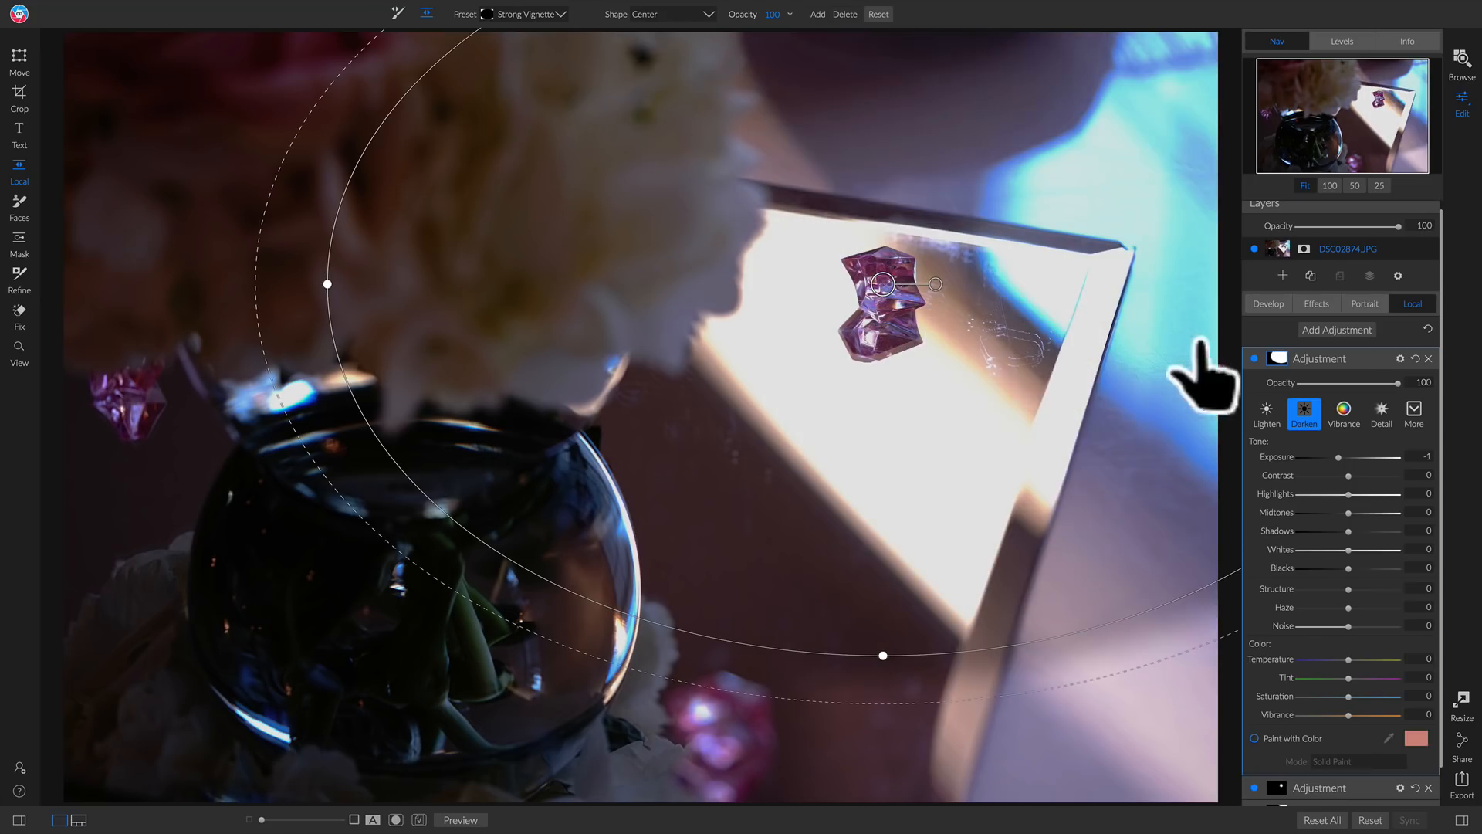
# Invert the new Darken adjustment's mask and shrink its large ellipse to a small oval around the pink crystal on the mirror.
pyautogui.click(1278, 357)
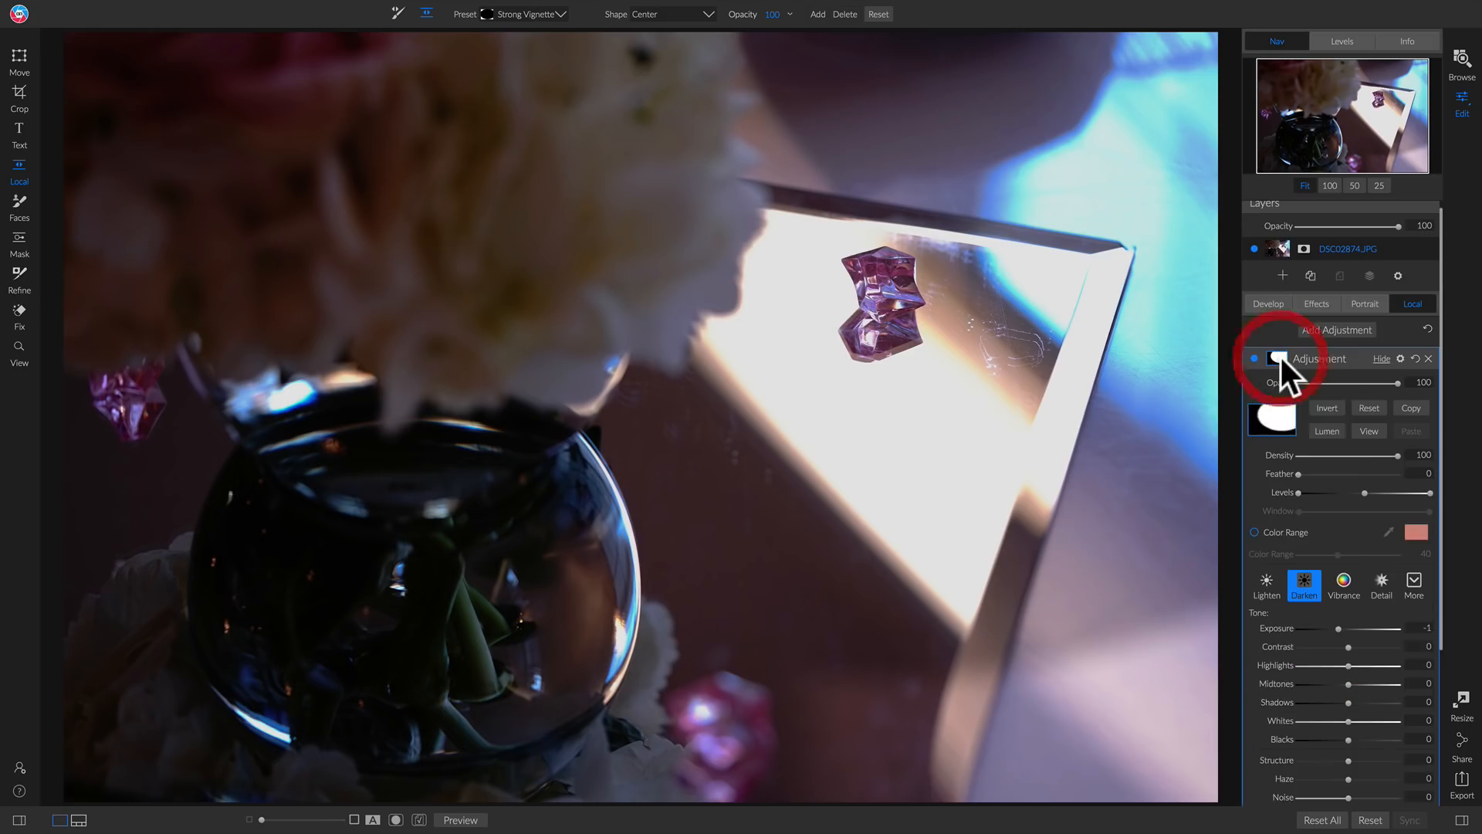
pyautogui.click(1328, 404)
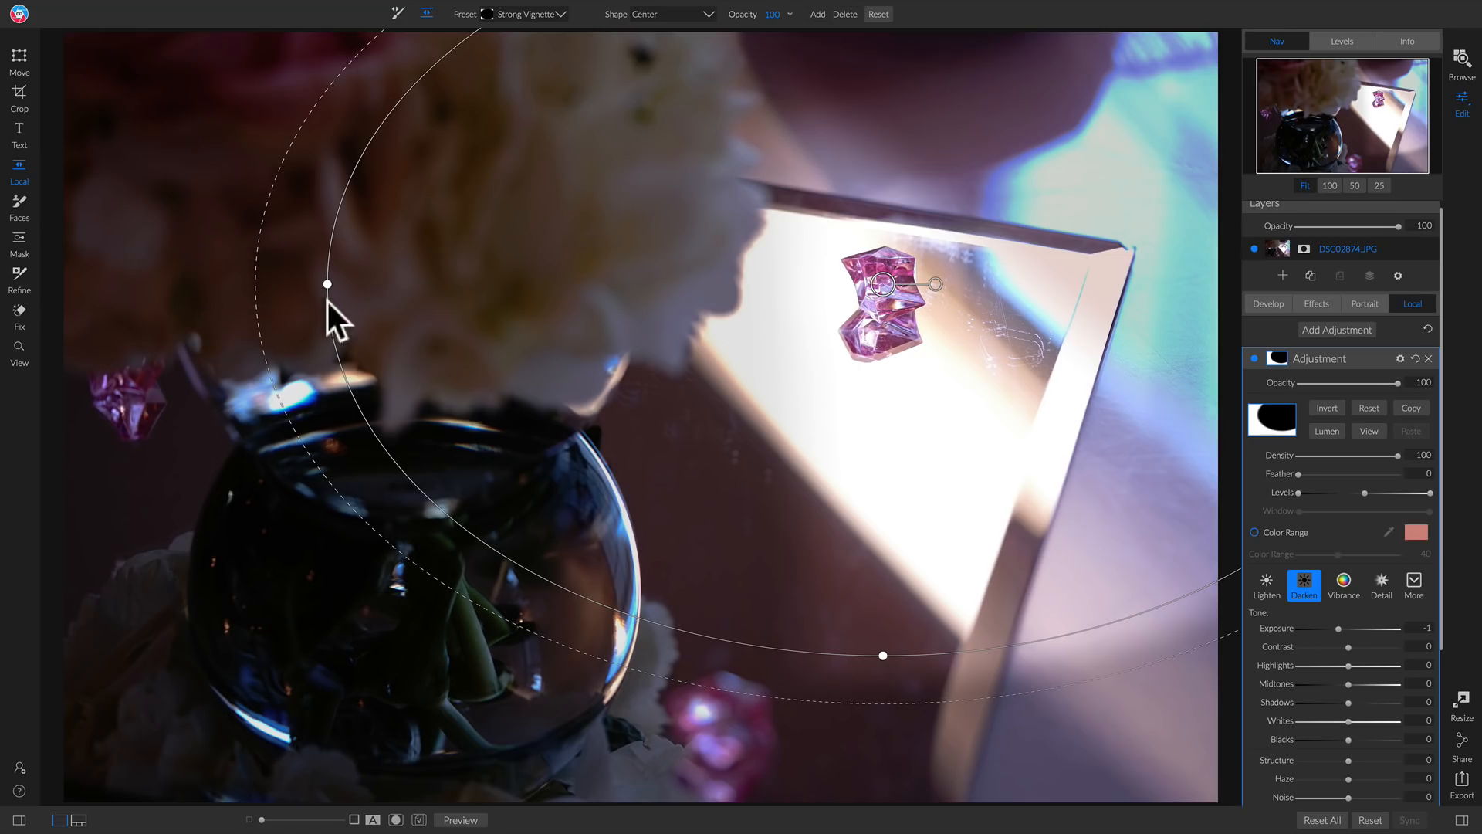
pyautogui.moveTo(331, 284); pyautogui.dragTo(765, 284)
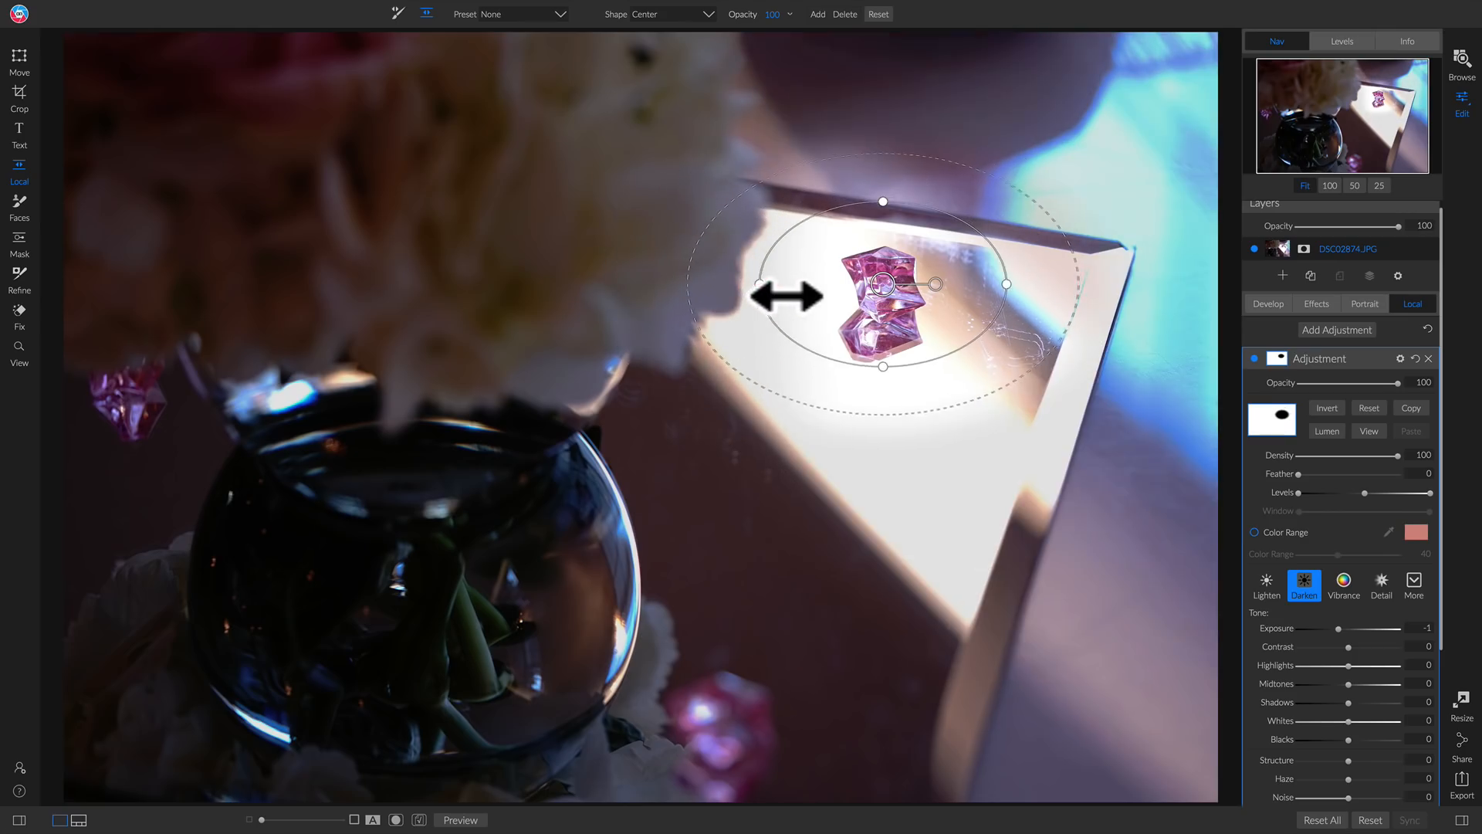
# Recenter the oval mask on the pink crystal, make it slightly smaller and tighten its outer falloff.
pyautogui.click(882, 284)
pyautogui.moveTo(883, 284); pyautogui.dragTo(887, 303)
pyautogui.moveTo(770, 302); pyautogui.dragTo(794, 301)
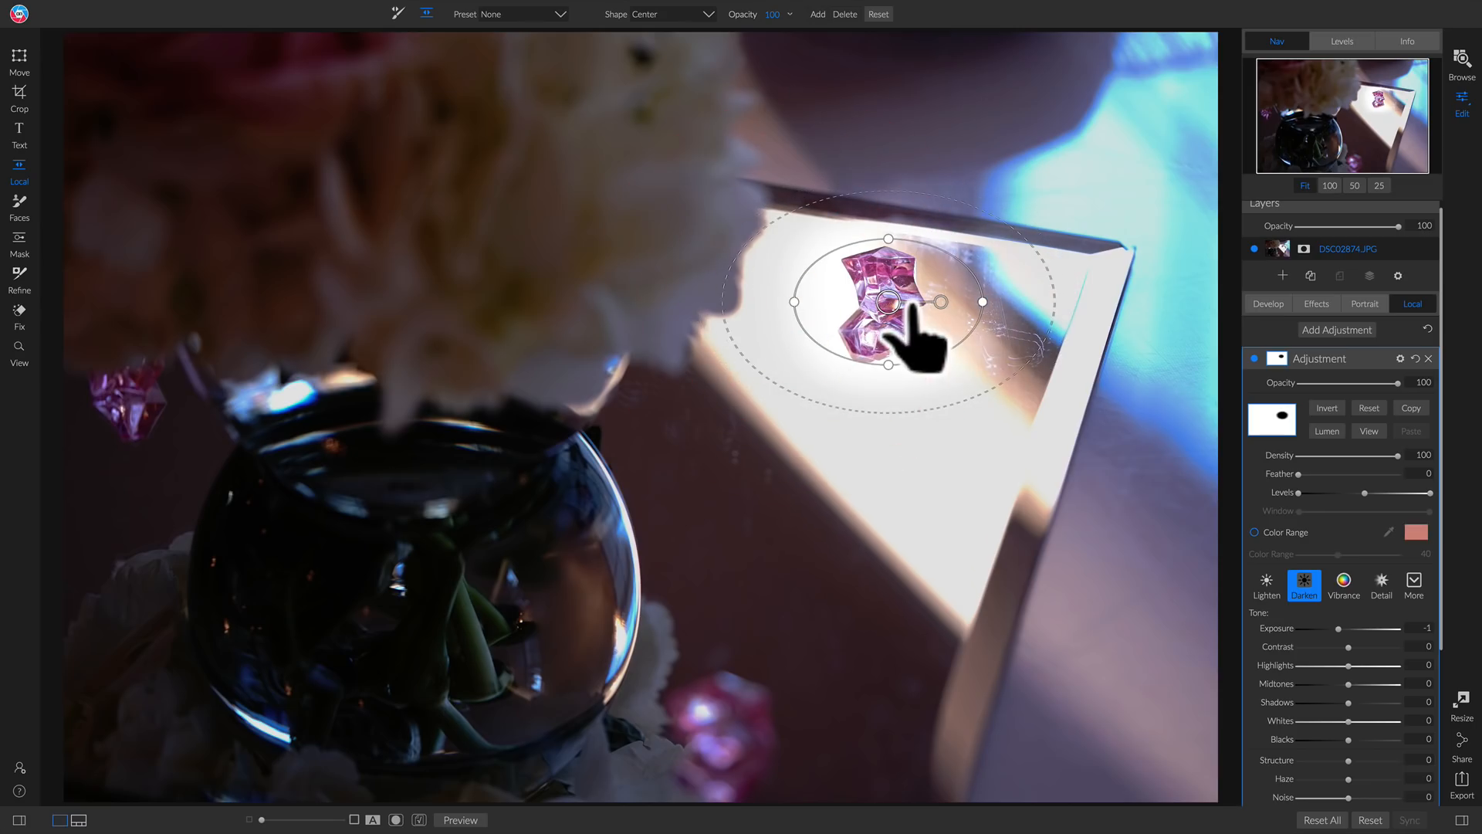
pyautogui.moveTo(889, 302); pyautogui.dragTo(887, 305)
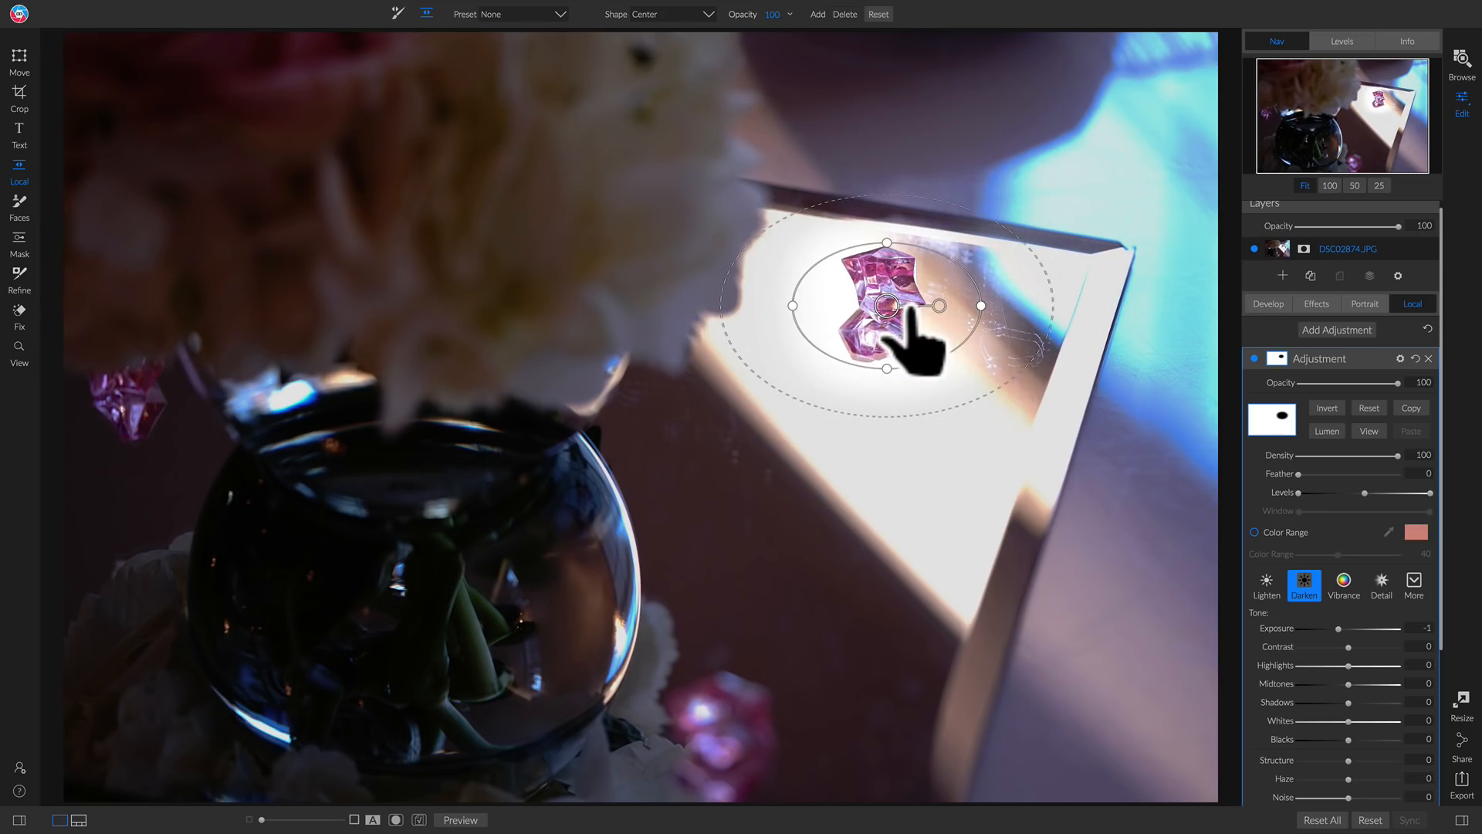
pyautogui.moveTo(915, 196)
pyautogui.mouseDown()
pyautogui.moveTo(915, 120)
pyautogui.moveTo(913, 209)
pyautogui.mouseUp()
pyautogui.click(913, 201)
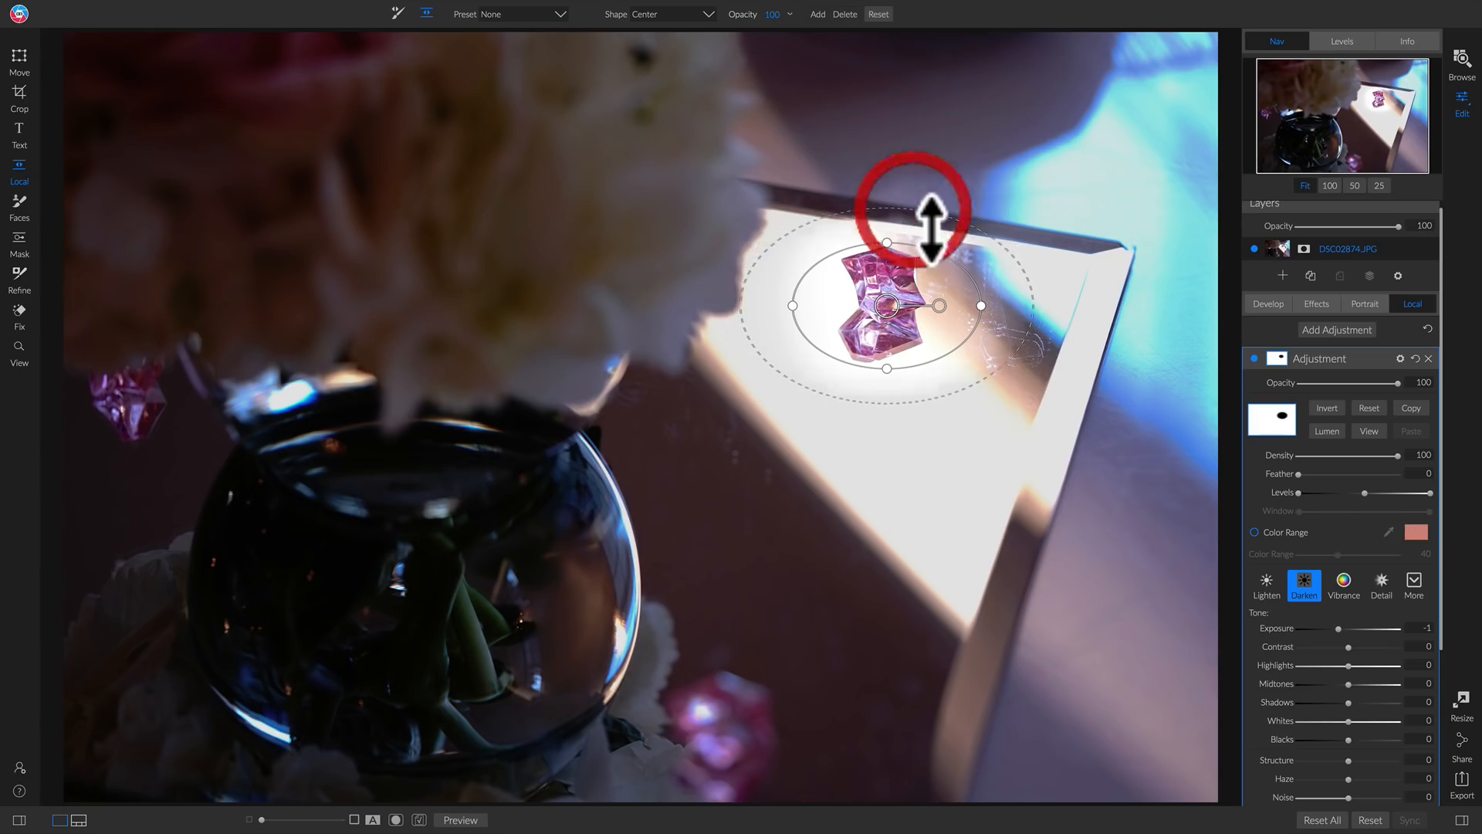
pyautogui.click(888, 302)
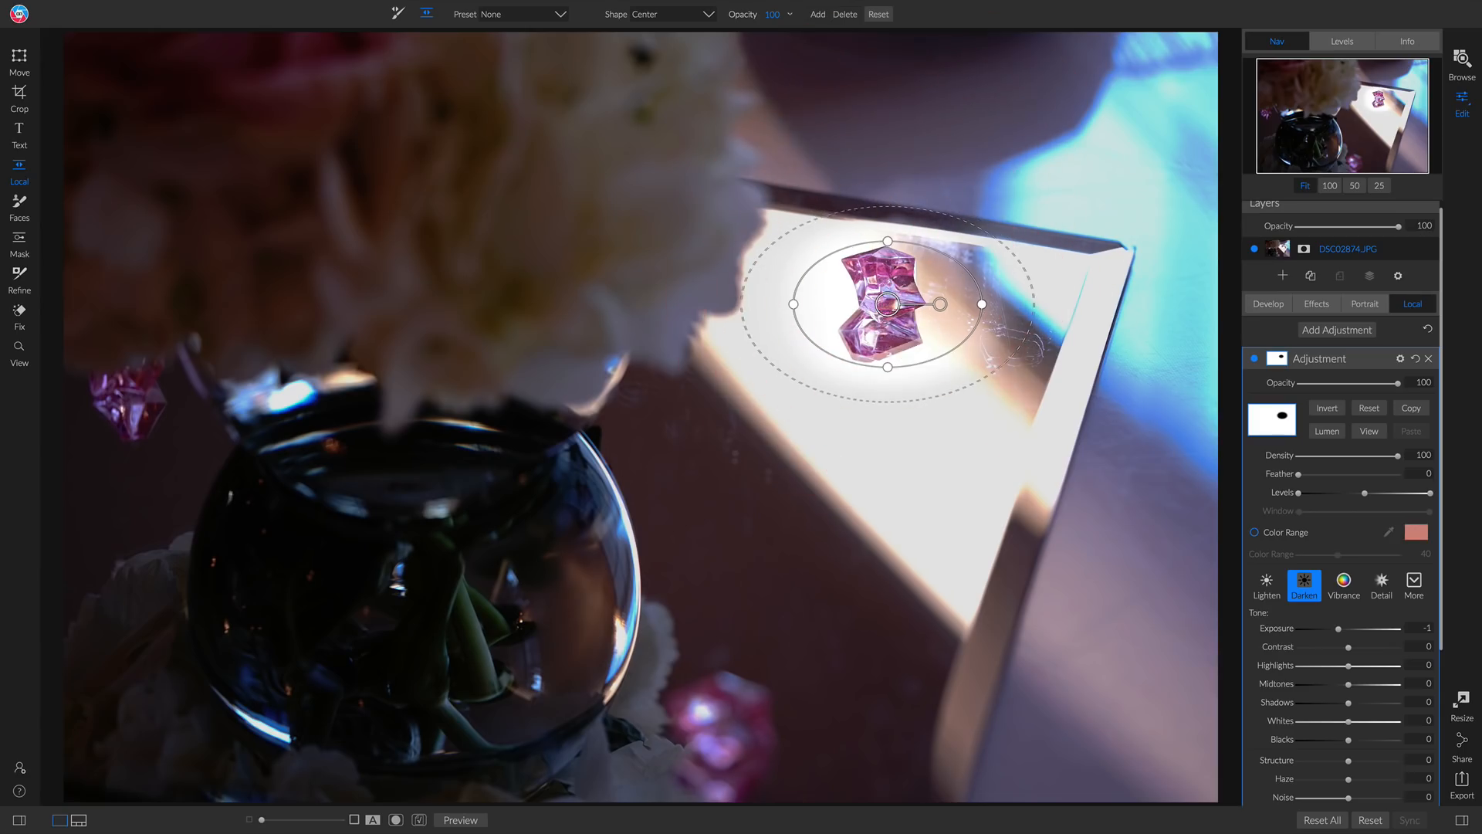
# Lower the Darken adjustment's Exposure to -1.25 and compare the photo with the adjustment off and on.
pyautogui.scroll(-1, 1346, 598)
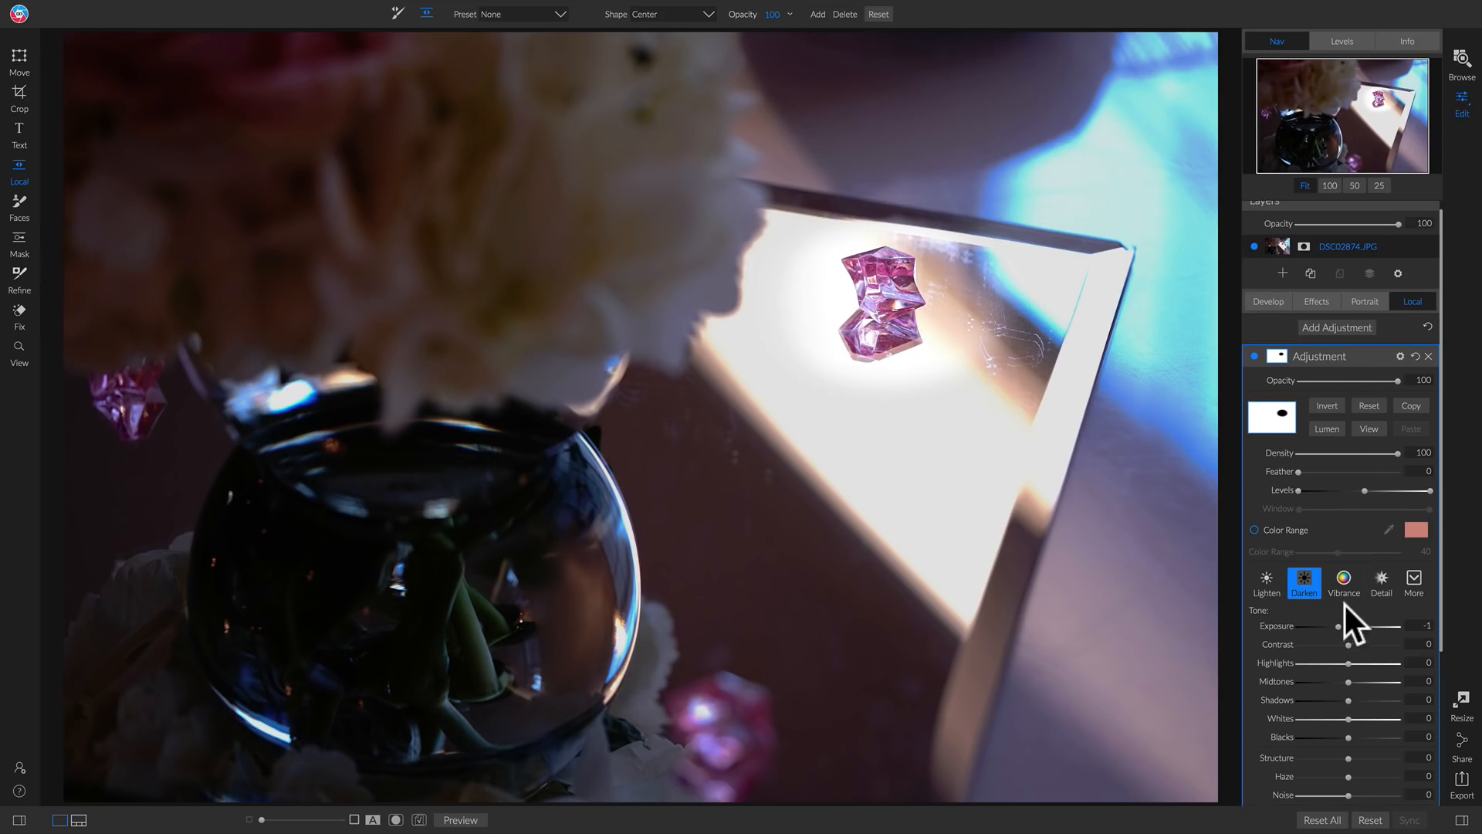
pyautogui.scroll(1, 1345, 604)
pyautogui.moveTo(1336, 627); pyautogui.dragTo(1336, 629)
pyautogui.scroll(-1, 1333, 628)
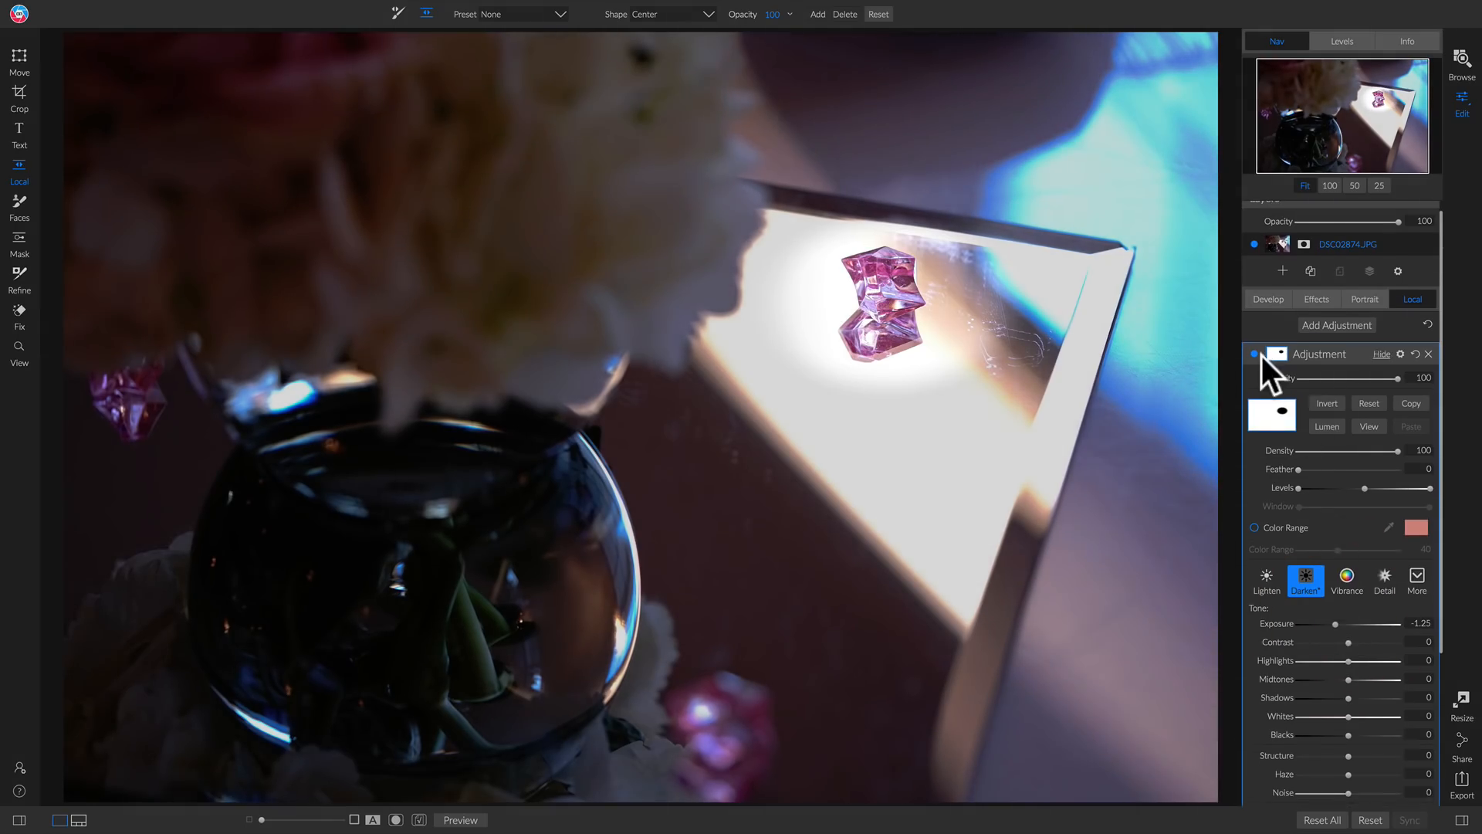
pyautogui.click(1253, 354)
pyautogui.click(1253, 354)
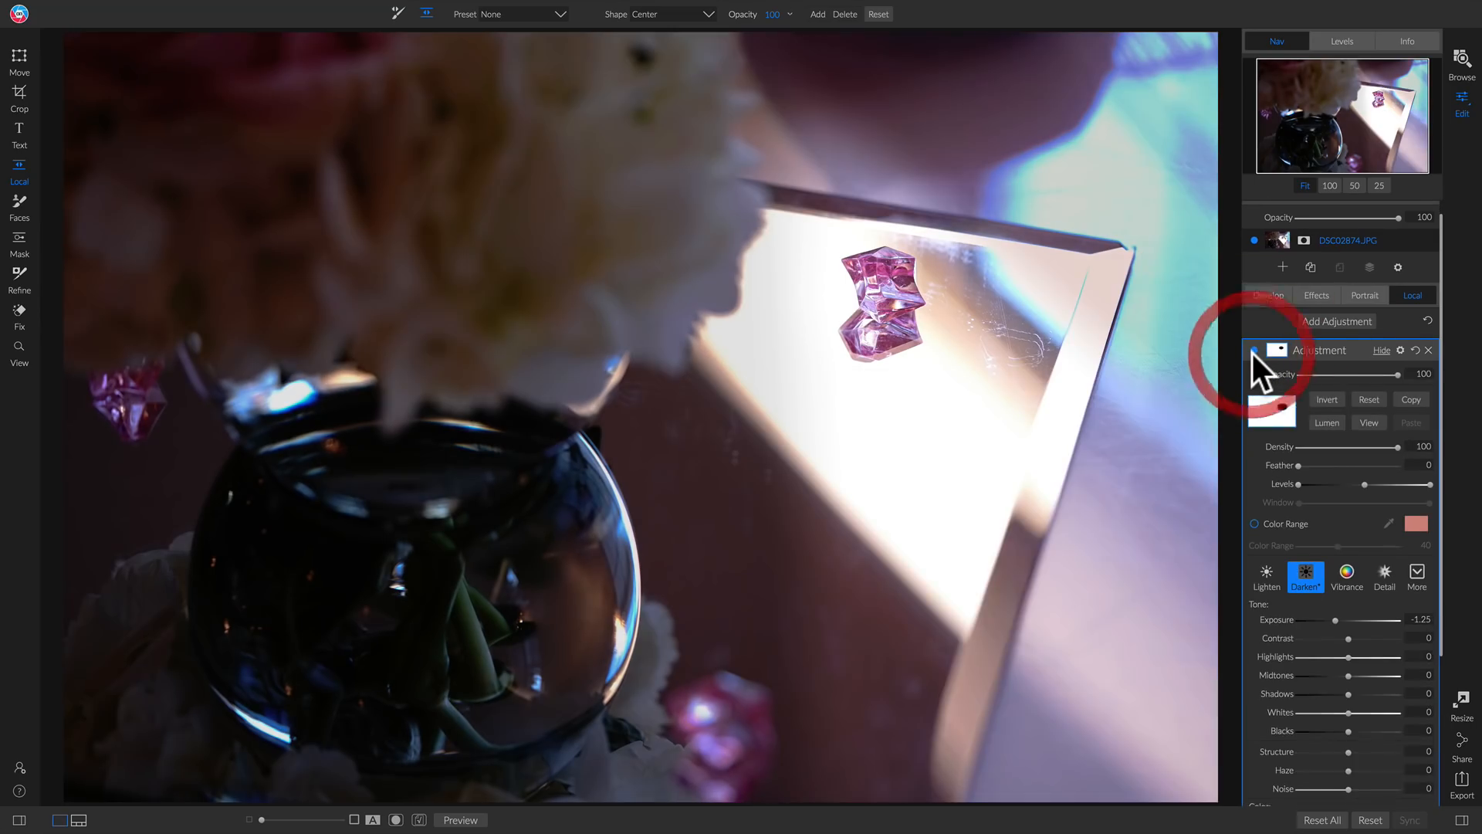
pyautogui.moveTo(711, 254)
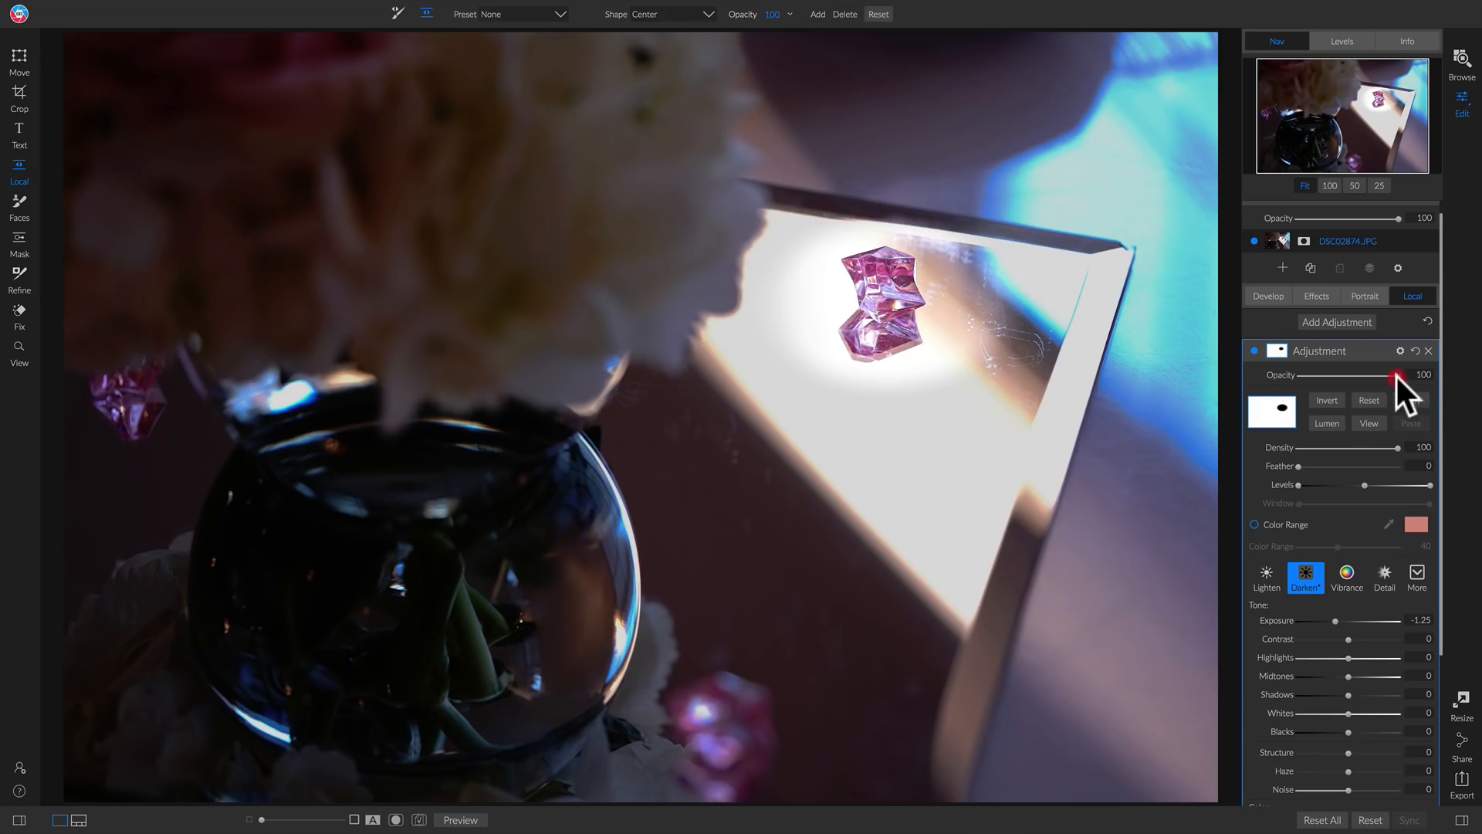
pyautogui.moveTo(1398, 377)
pyautogui.mouseDown()
pyautogui.moveTo(1365, 378)
pyautogui.moveTo(1403, 380)
pyautogui.mouseUp()
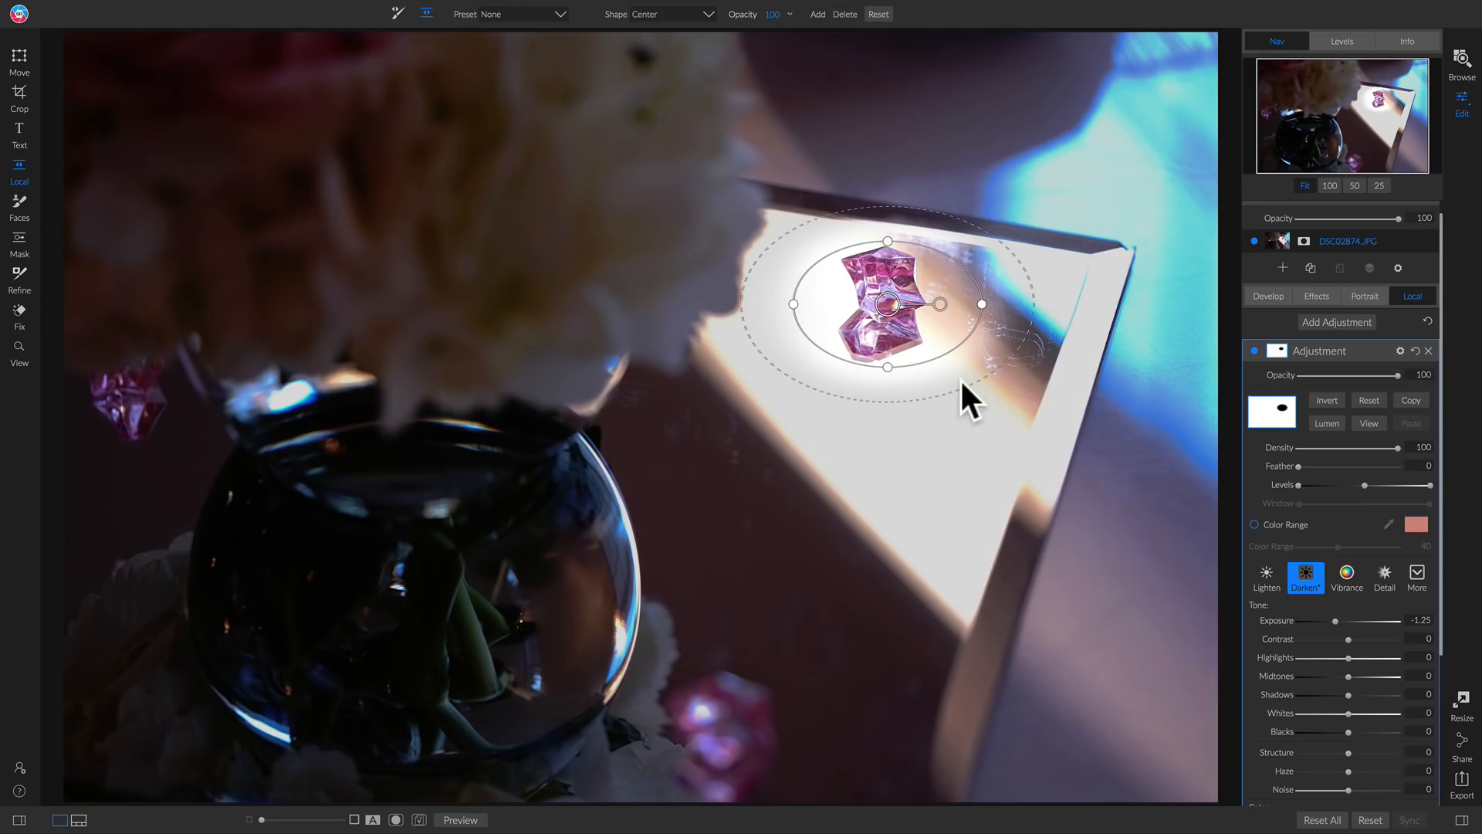
pyautogui.moveTo(978, 407)
pyautogui.mouseDown()
pyautogui.moveTo(972, 424)
pyautogui.moveTo(957, 398)
pyautogui.mouseUp()
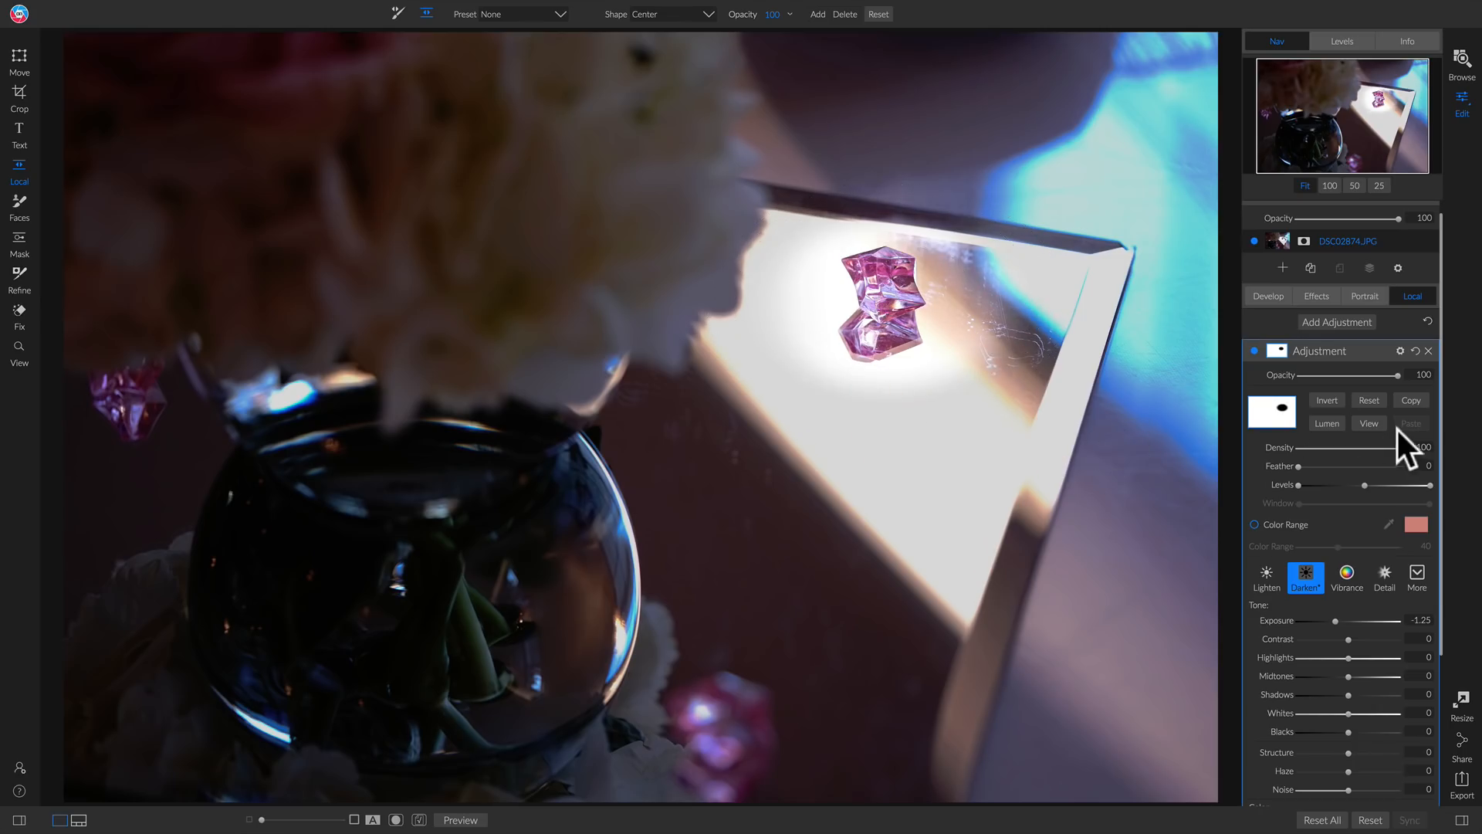
# View the Darken mask in black and white, set its Feather to 98, return to the photo and compare the adjustment off and on.
pyautogui.click(1365, 421)
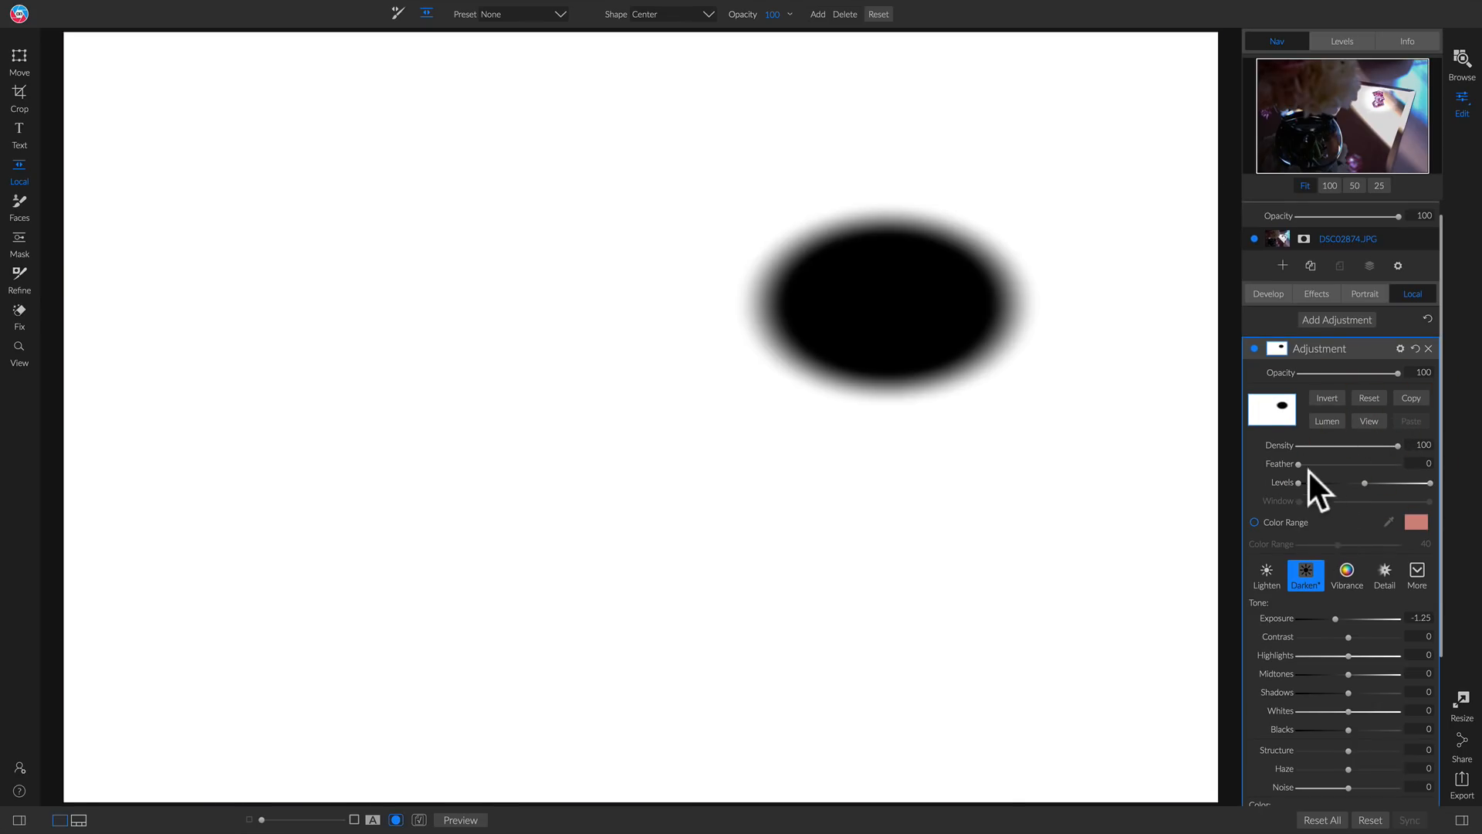
pyautogui.moveTo(1305, 468); pyautogui.dragTo(1396, 465)
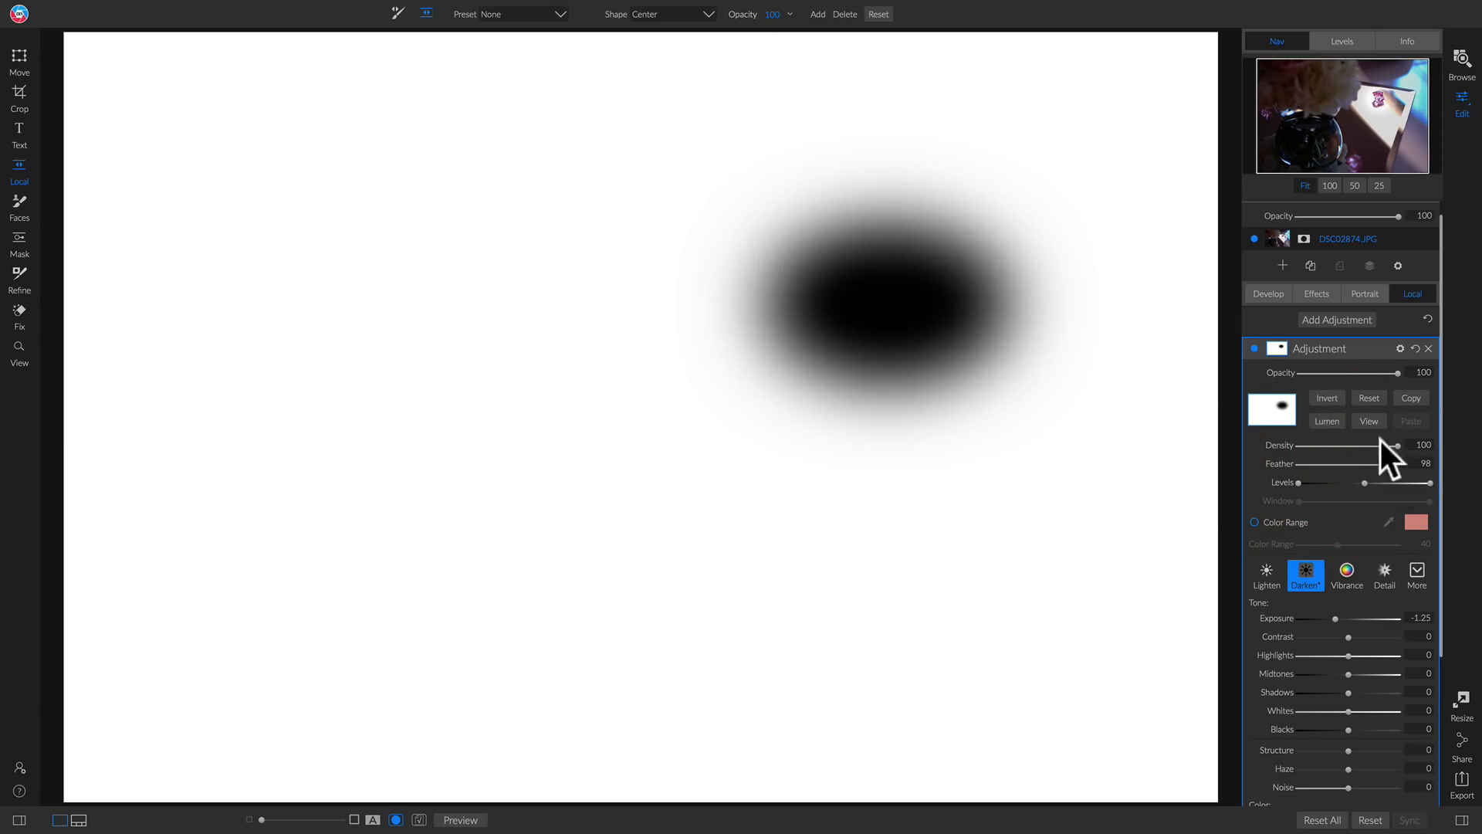
pyautogui.click(1366, 418)
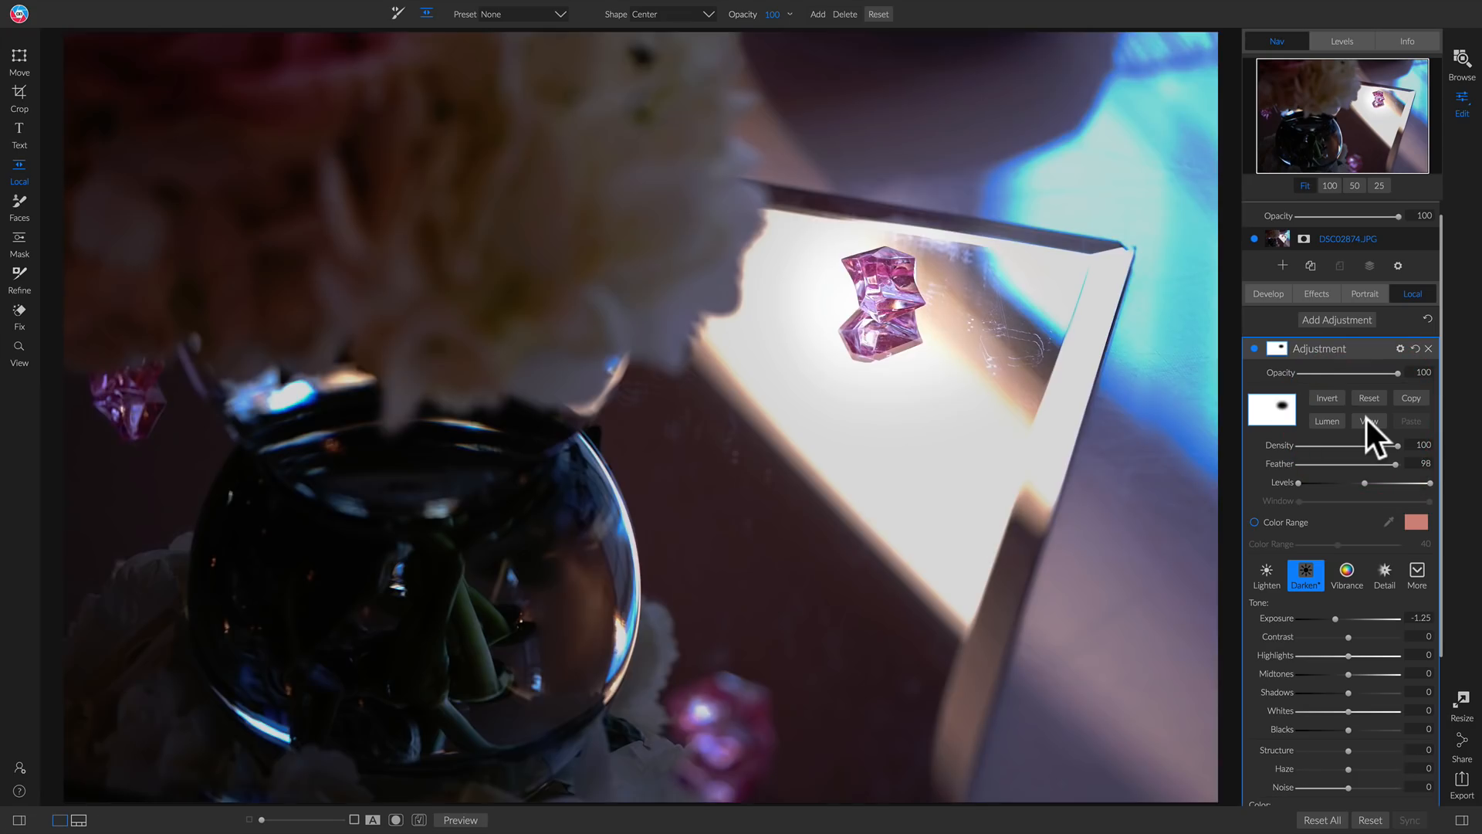
pyautogui.click(1255, 349)
pyautogui.click(1255, 348)
# Add a Black & White effects filter to the flower photo with the Red style.
pyautogui.click(1318, 295)
pyautogui.click(1346, 355)
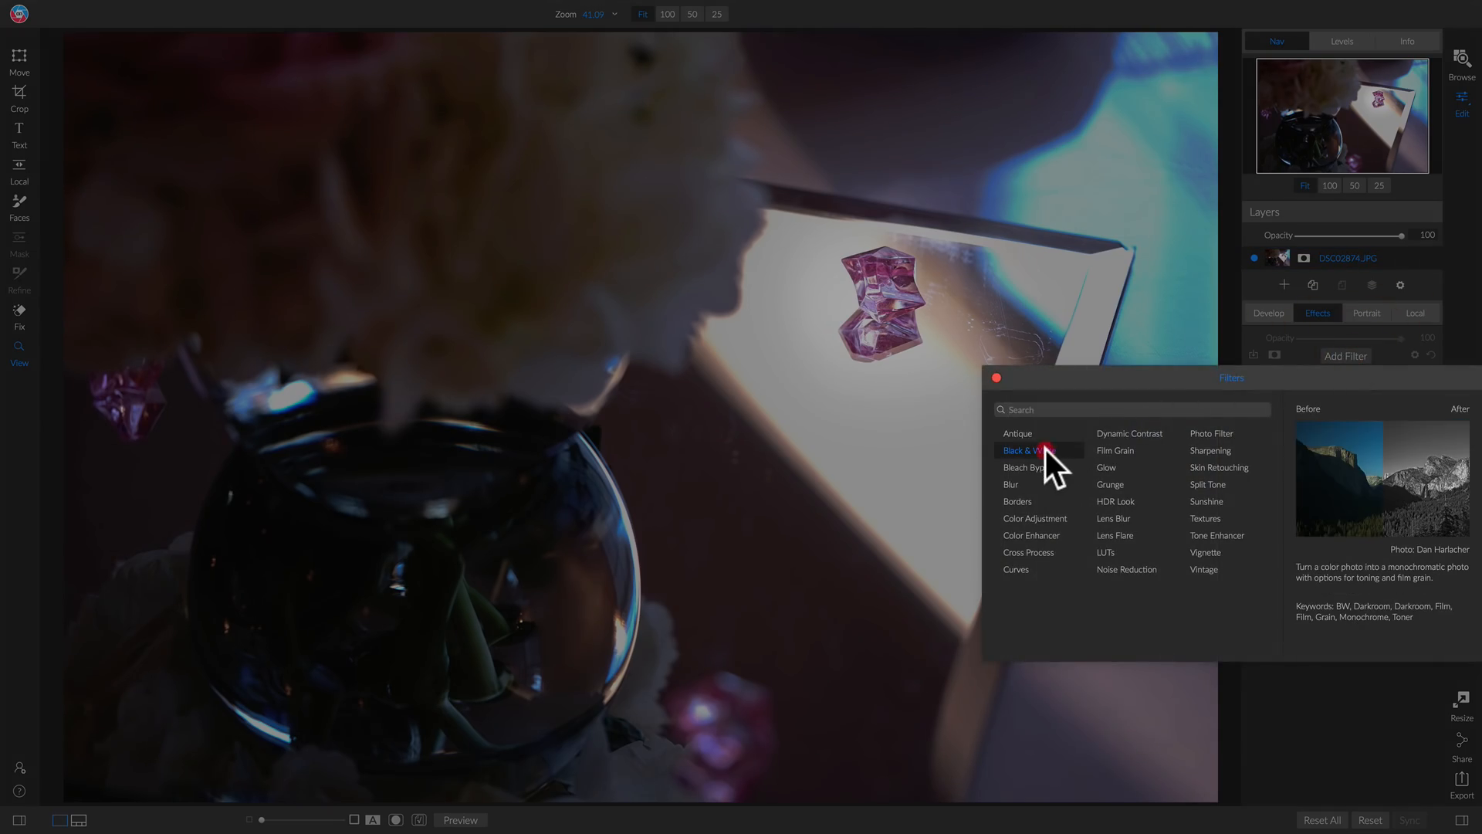
pyautogui.click(1045, 450)
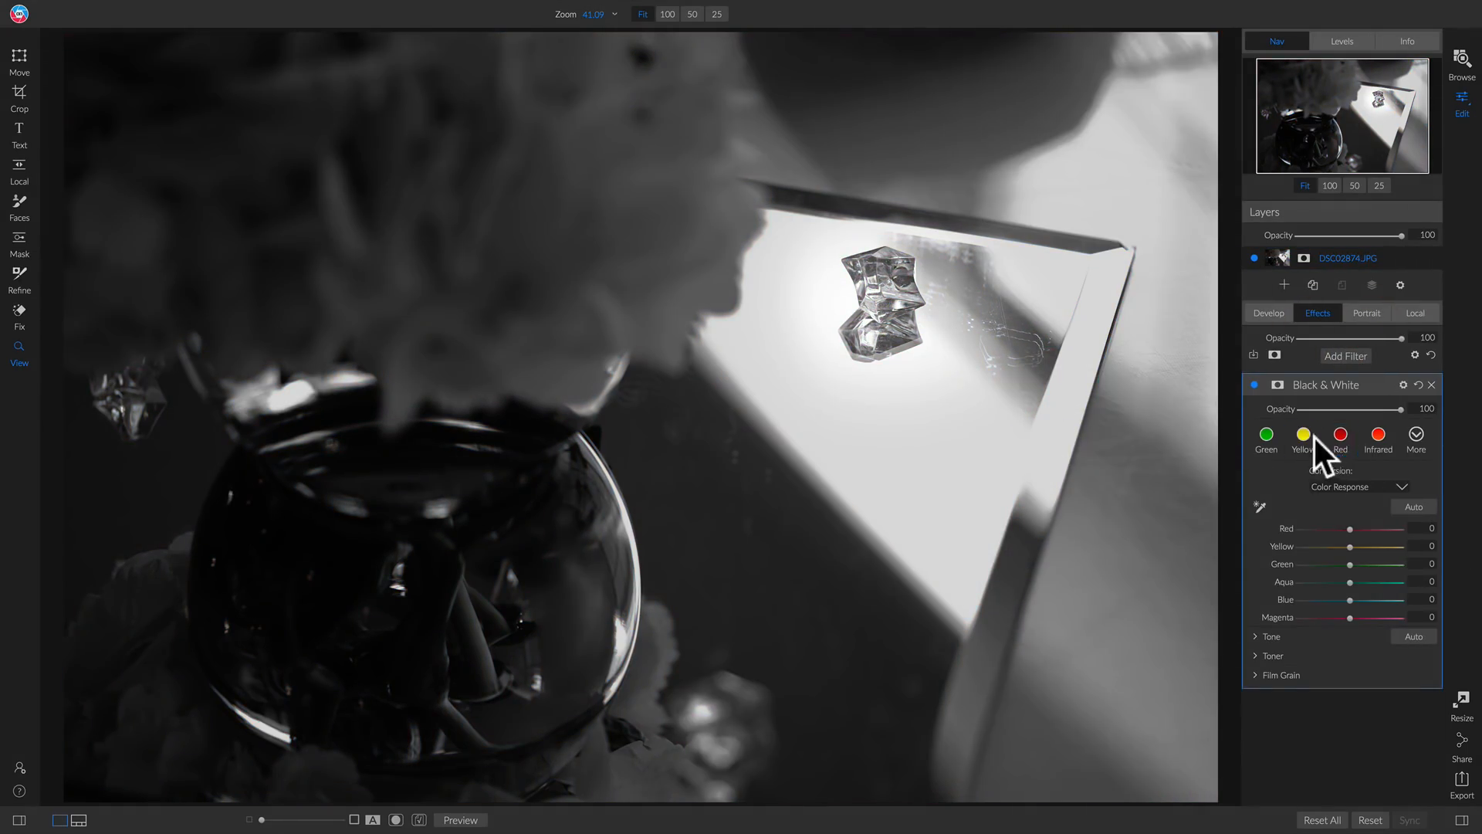
pyautogui.click(1341, 436)
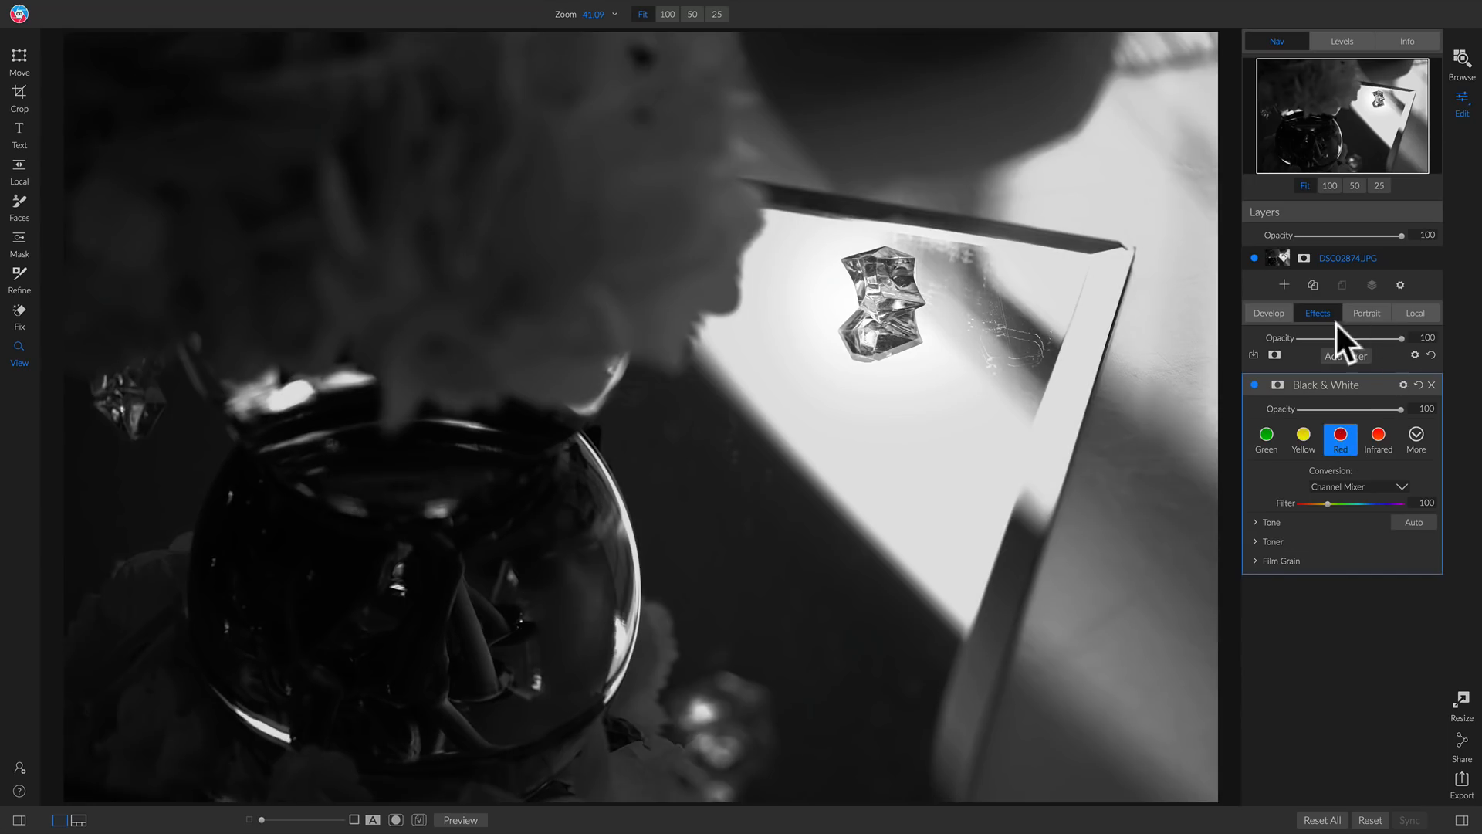
# Review the Develop, Effects and Local settings together, and compare the original flower photo with the edited version.
pyautogui.click(1280, 310)
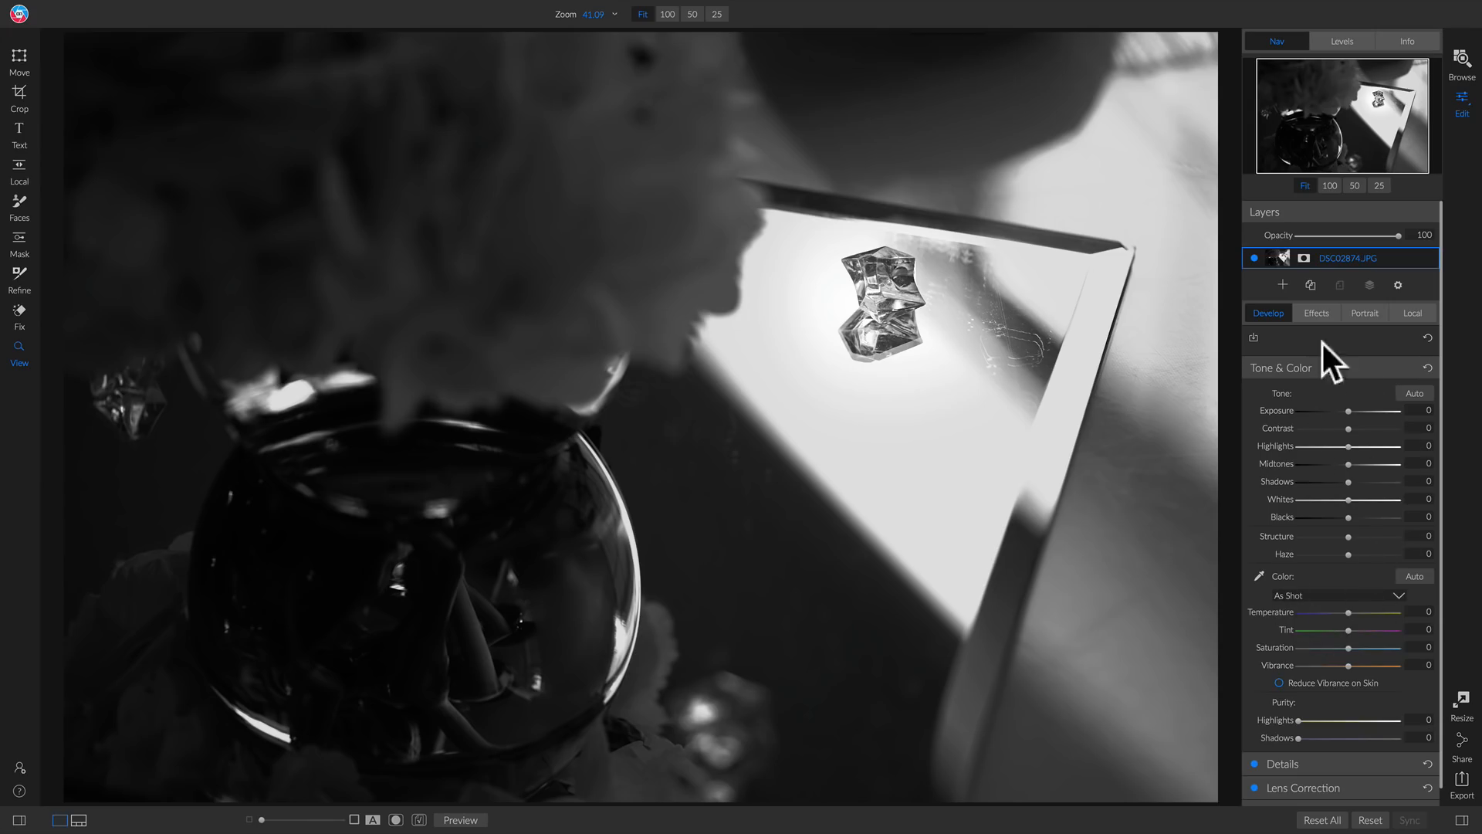
pyautogui.click(1417, 312)
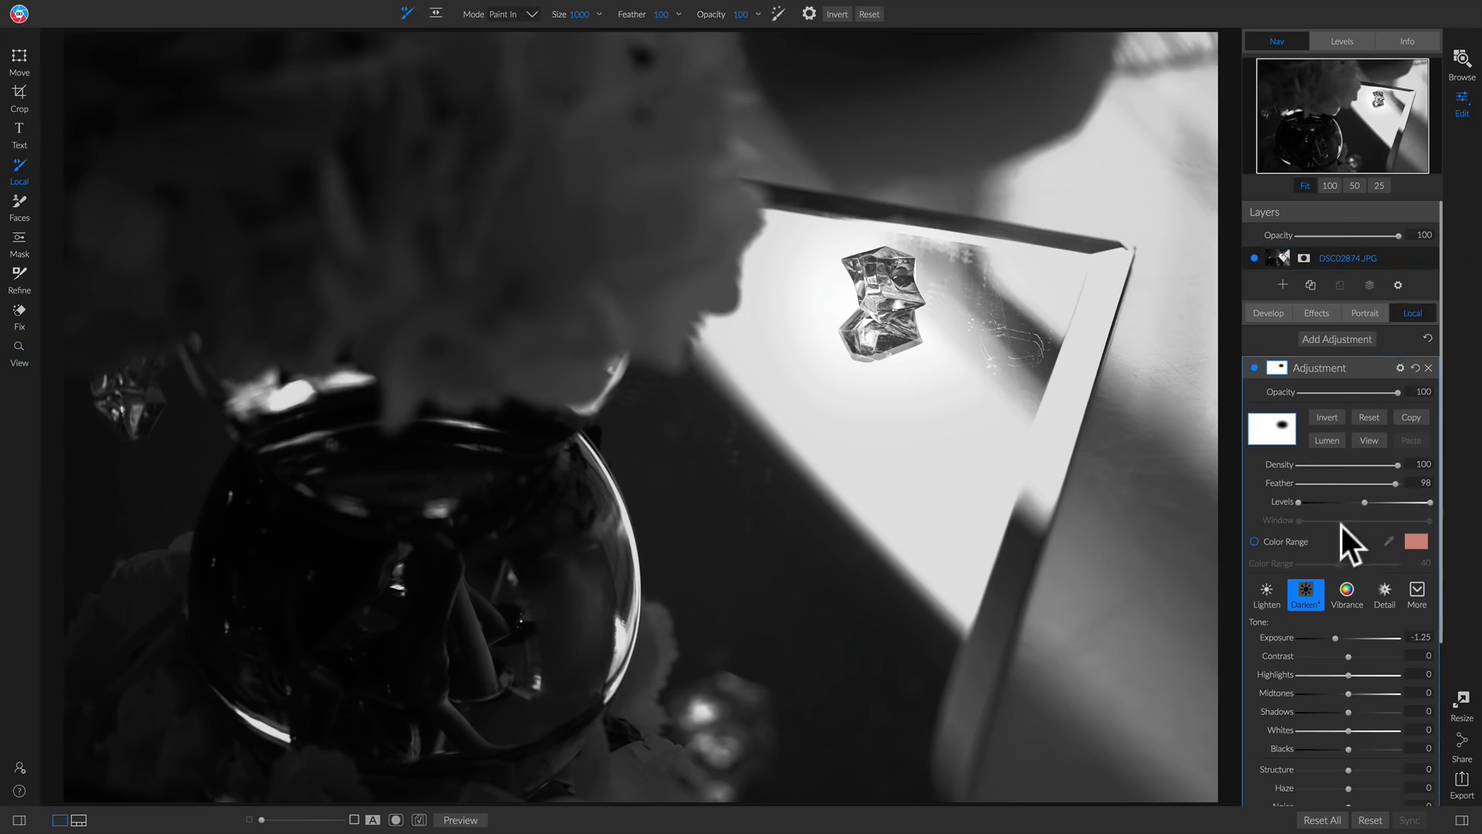
pyautogui.click(1322, 312)
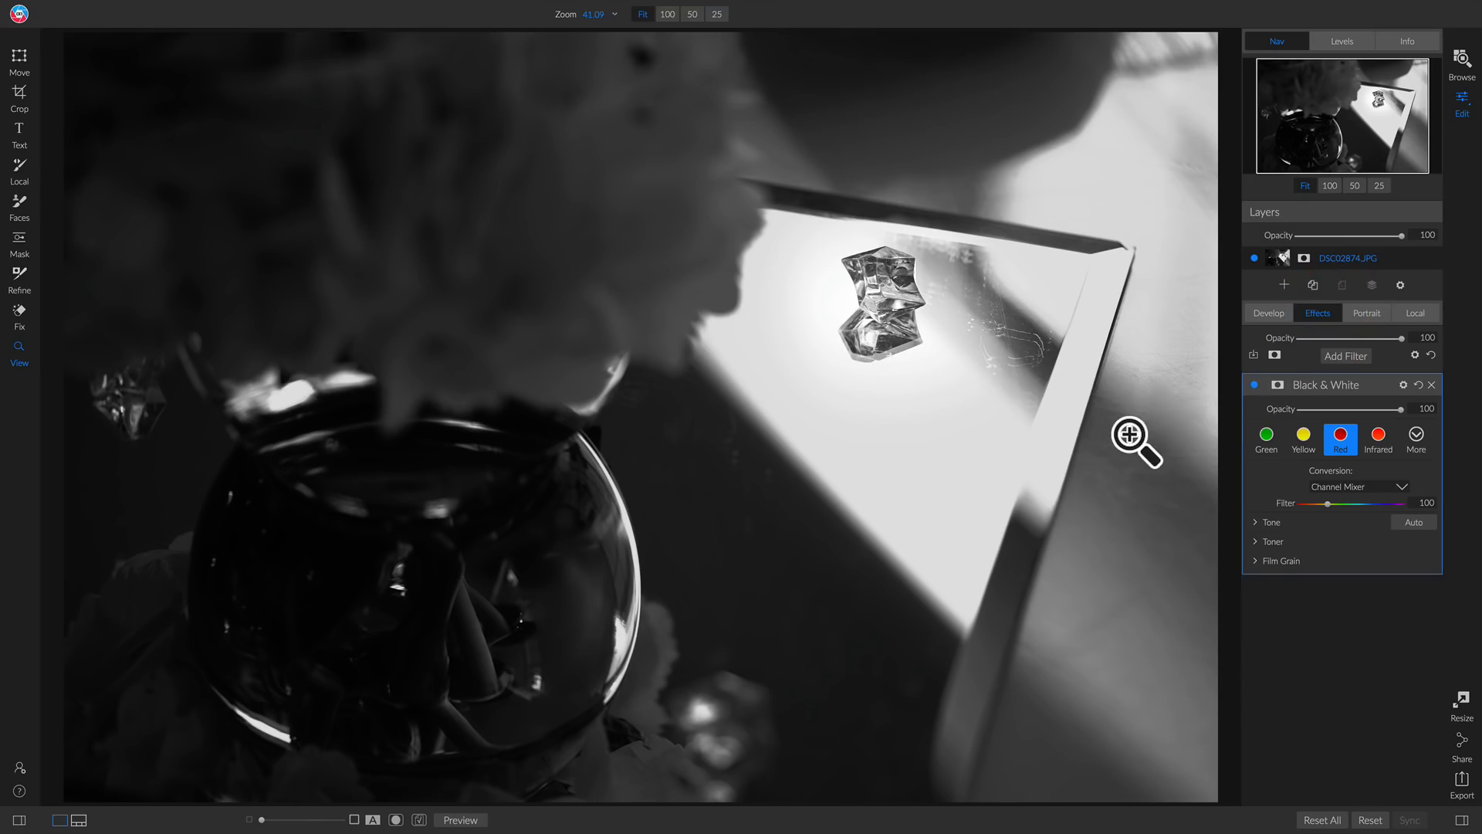
pyautogui.press('\\')
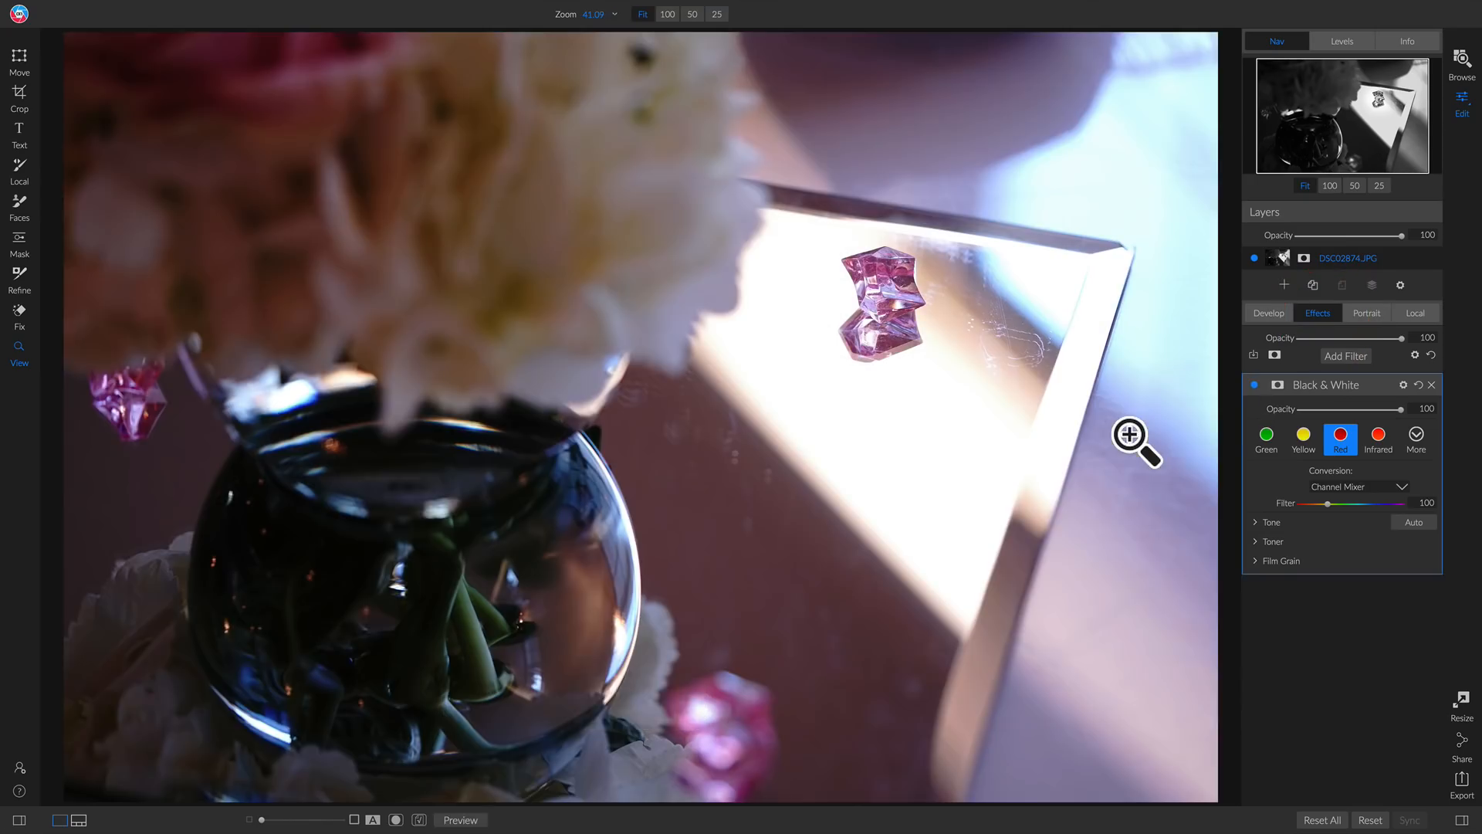
pyautogui.press('\\')
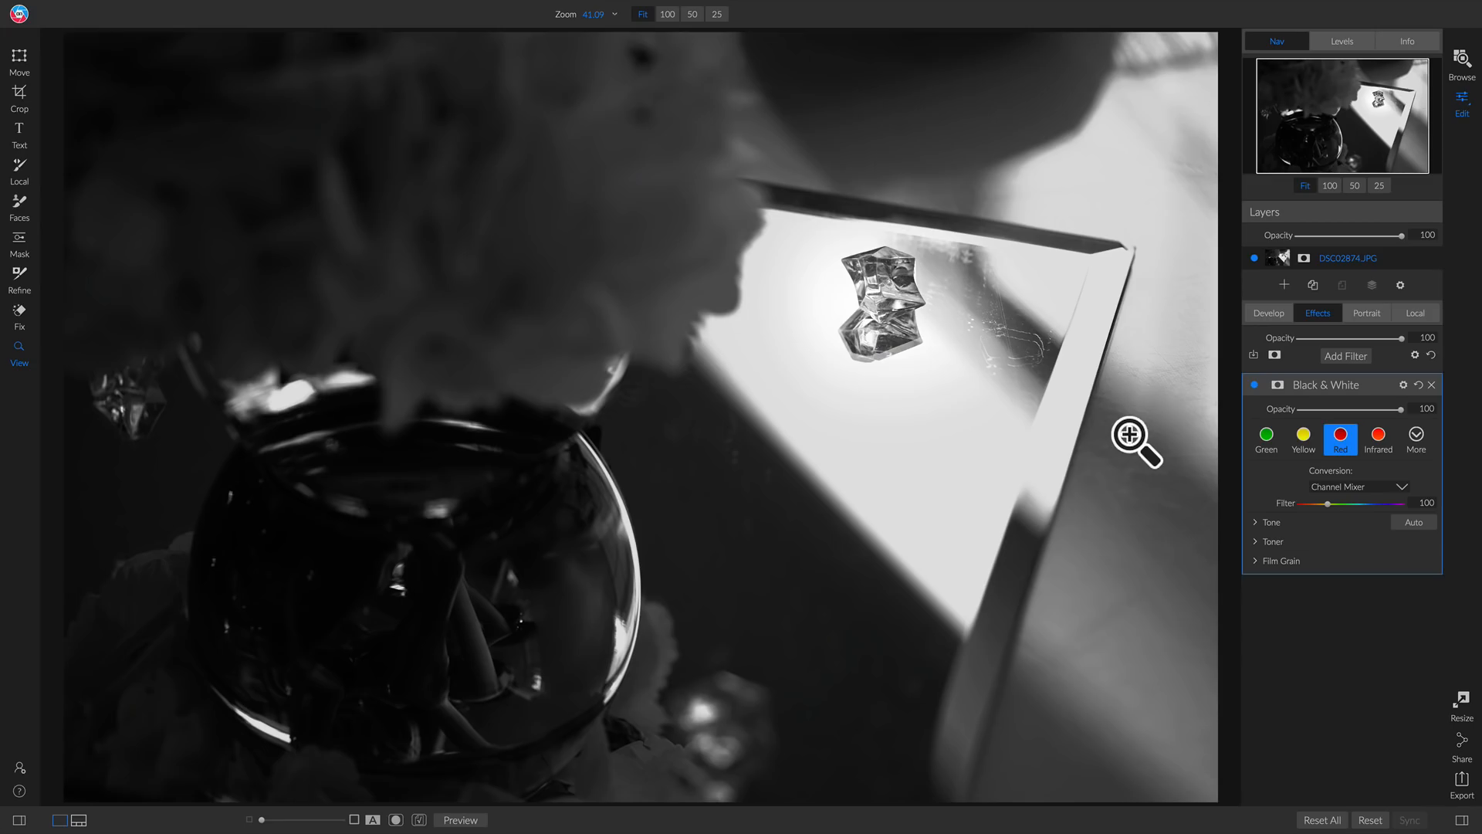
pyautogui.click(1413, 314)
pyautogui.scroll(-3, 1347, 417)
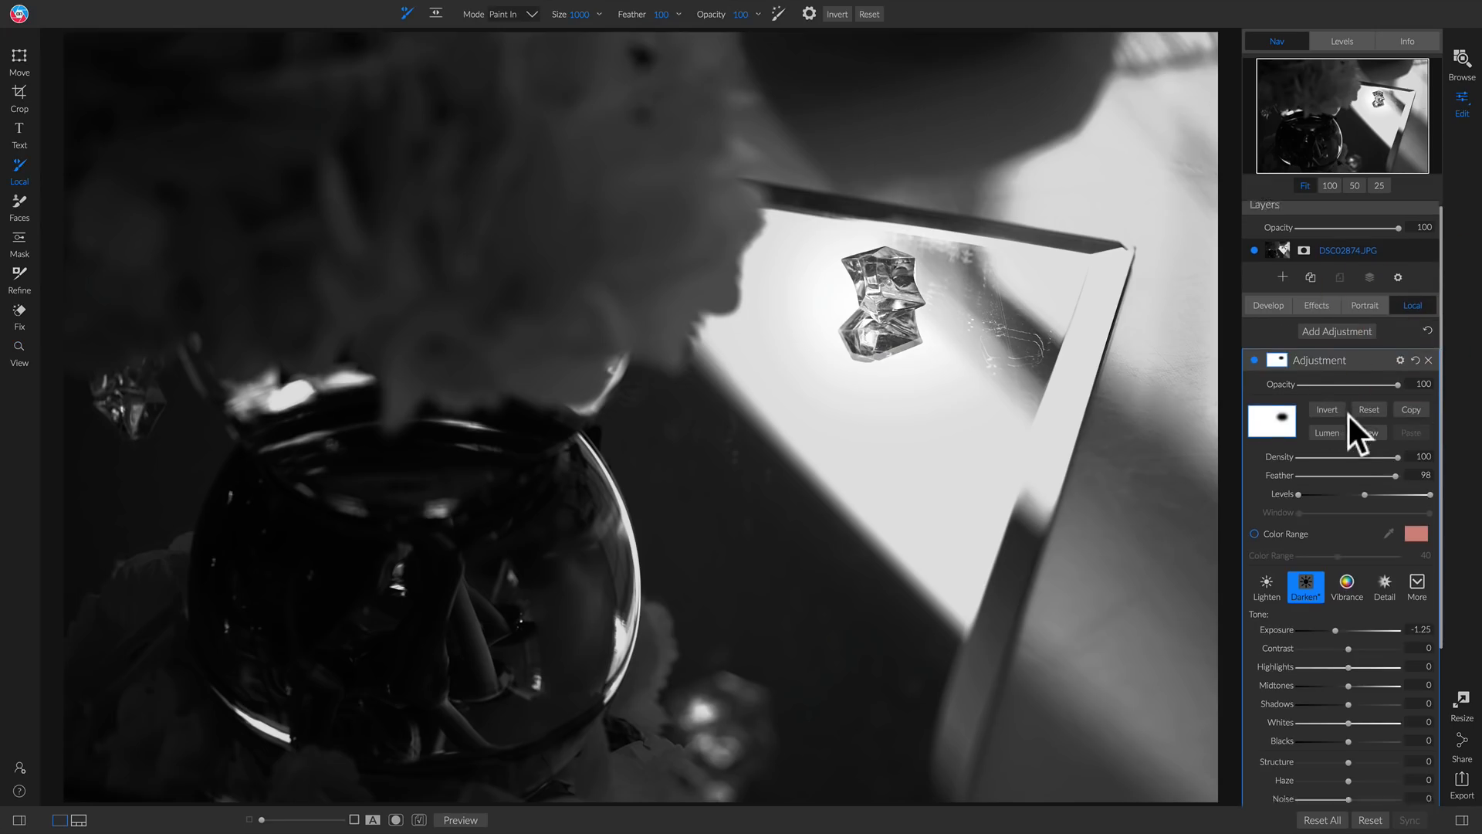
pyautogui.scroll(3, 1371, 687)
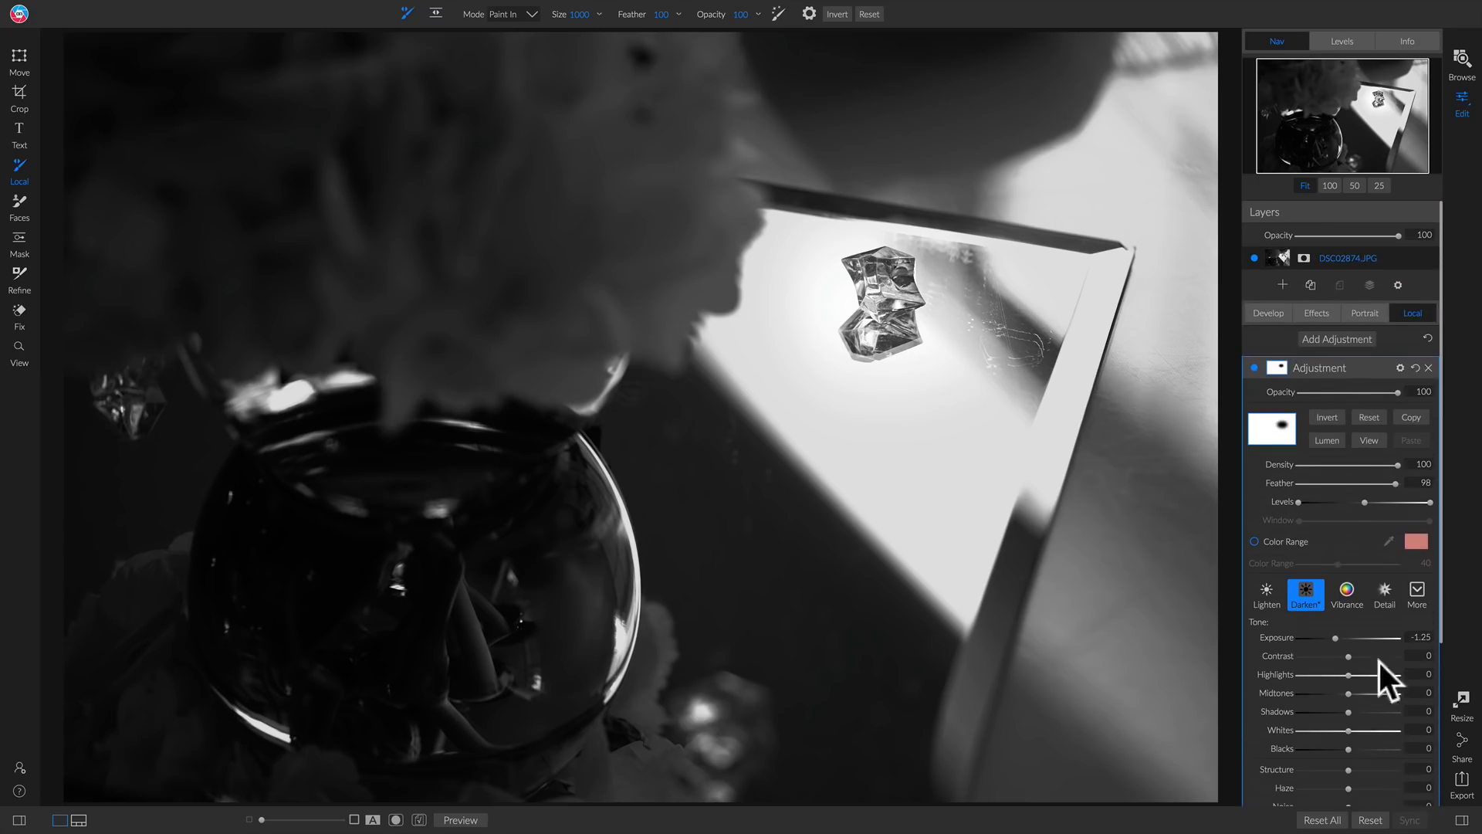
# Delete all the local adjustments and the Black & White filter from the flower photo.
pyautogui.click(1430, 367)
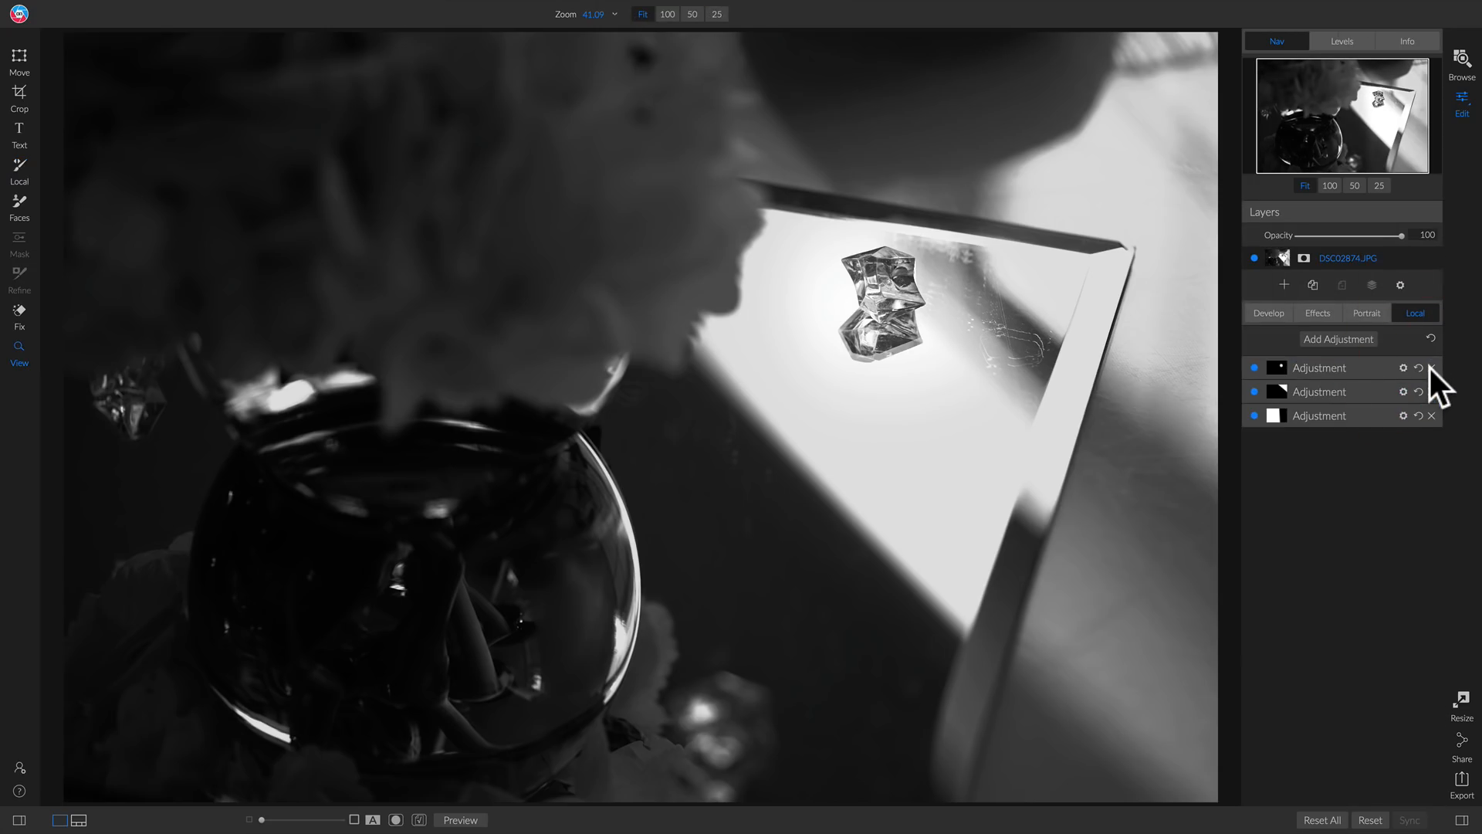
pyautogui.click(1430, 367)
pyautogui.click(1429, 367)
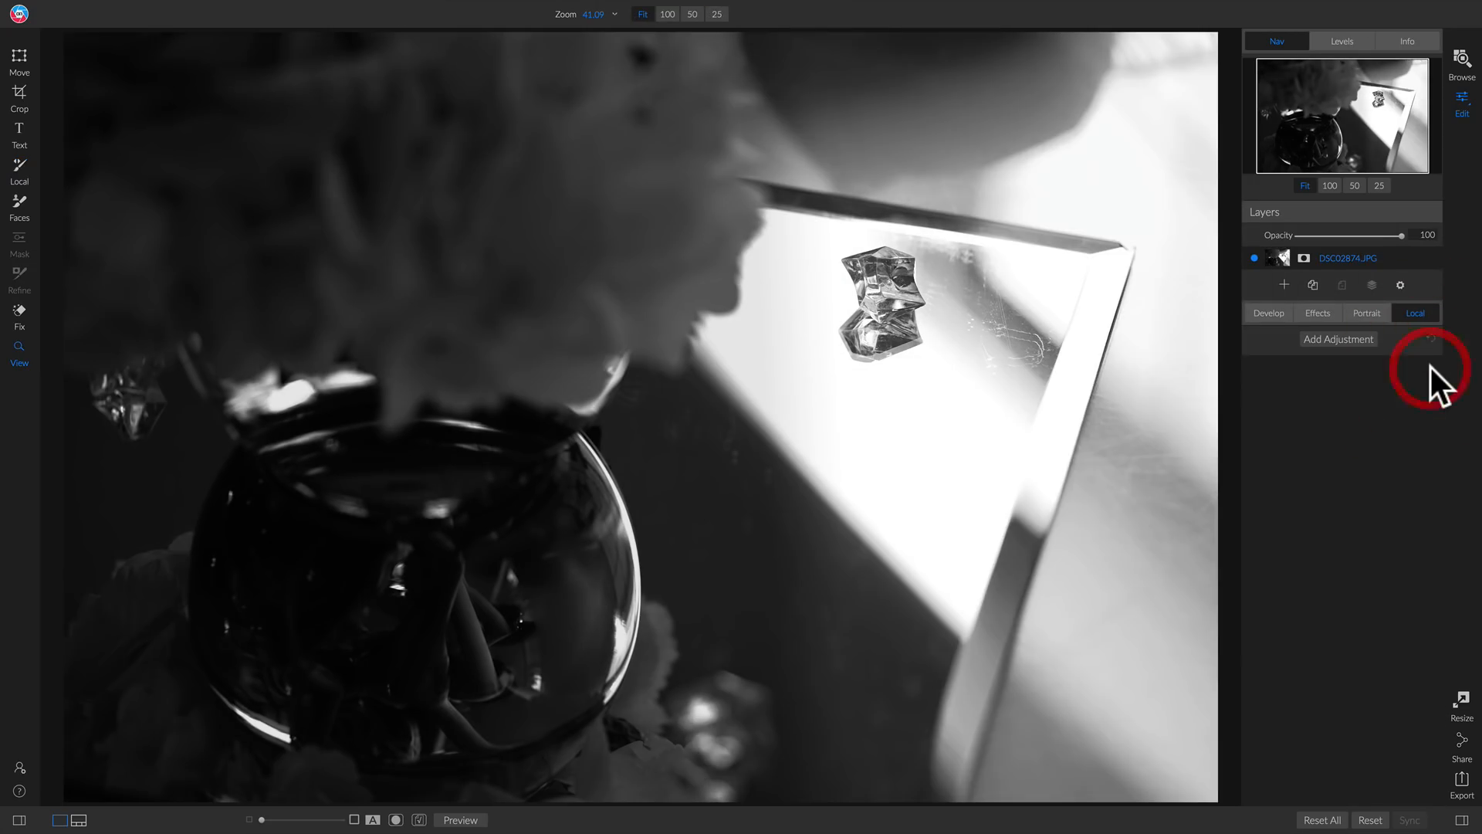
pyautogui.click(1323, 312)
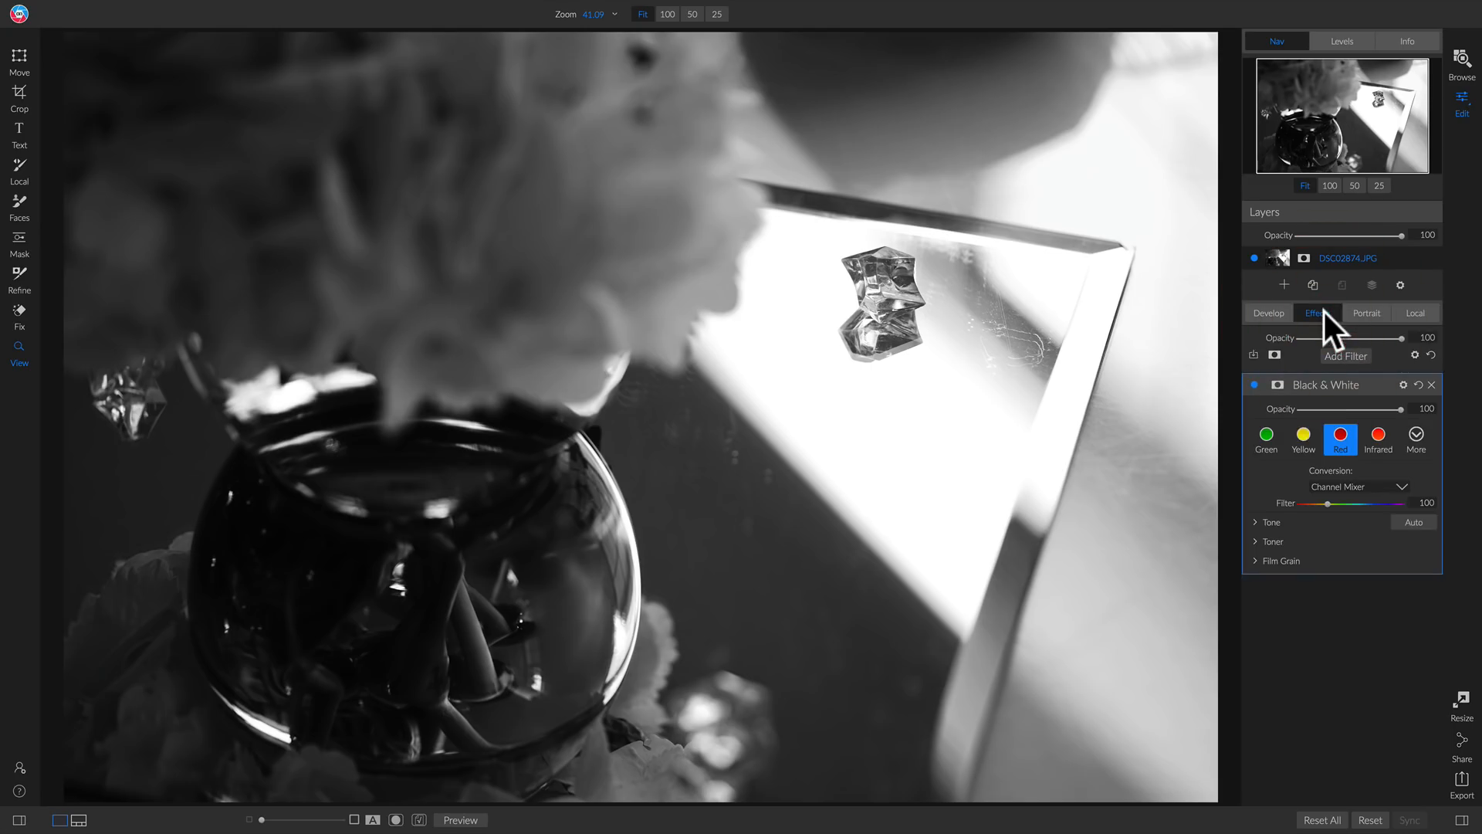
pyautogui.click(1432, 385)
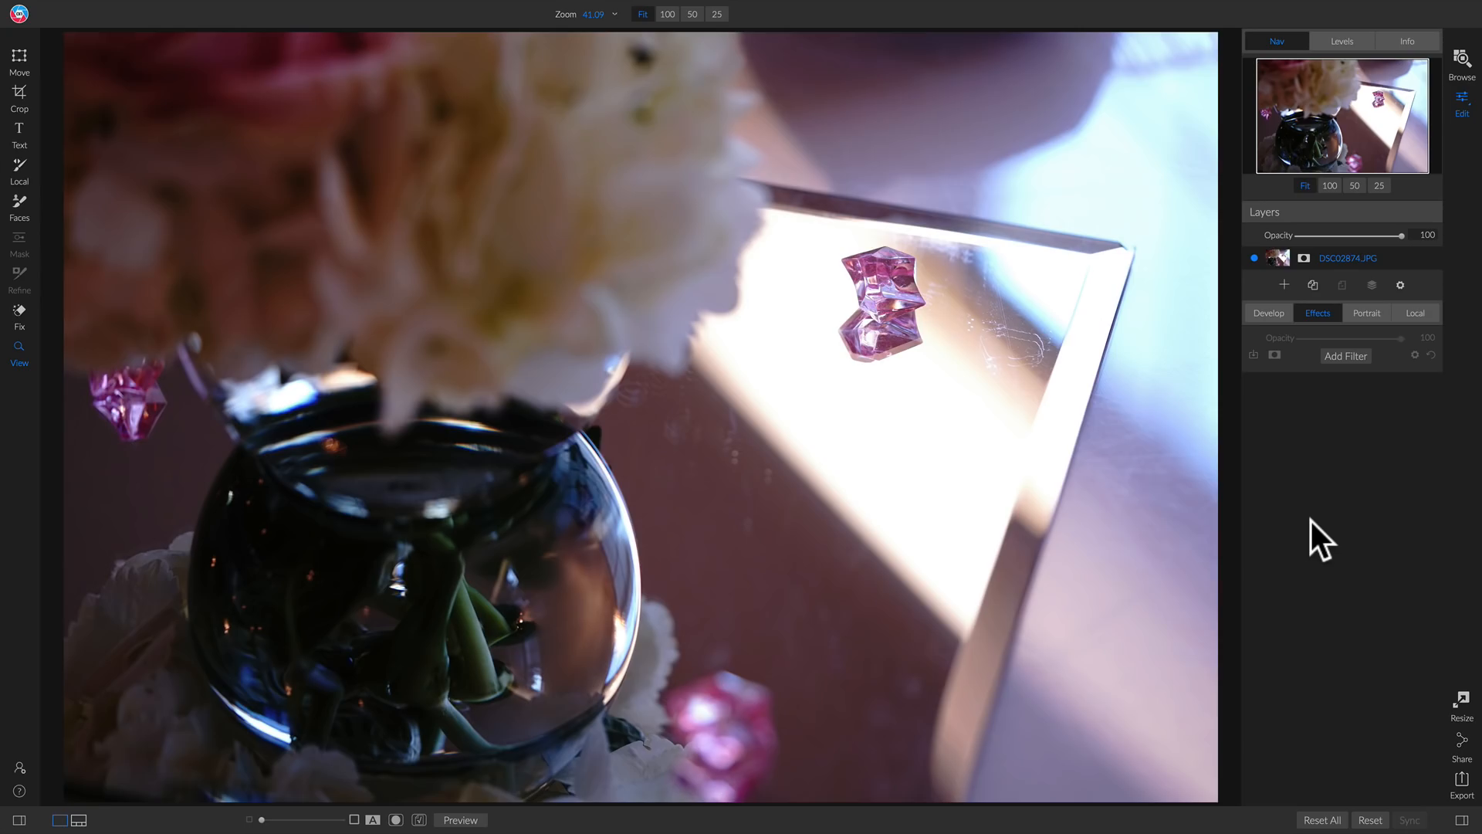
# Switch to the dining room photo DSC02779.ARW using the filmstrip, and hide the filmstrip again.
pyautogui.hotkey('ctrl', 'shift', 'f')
pyautogui.click(777, 739)
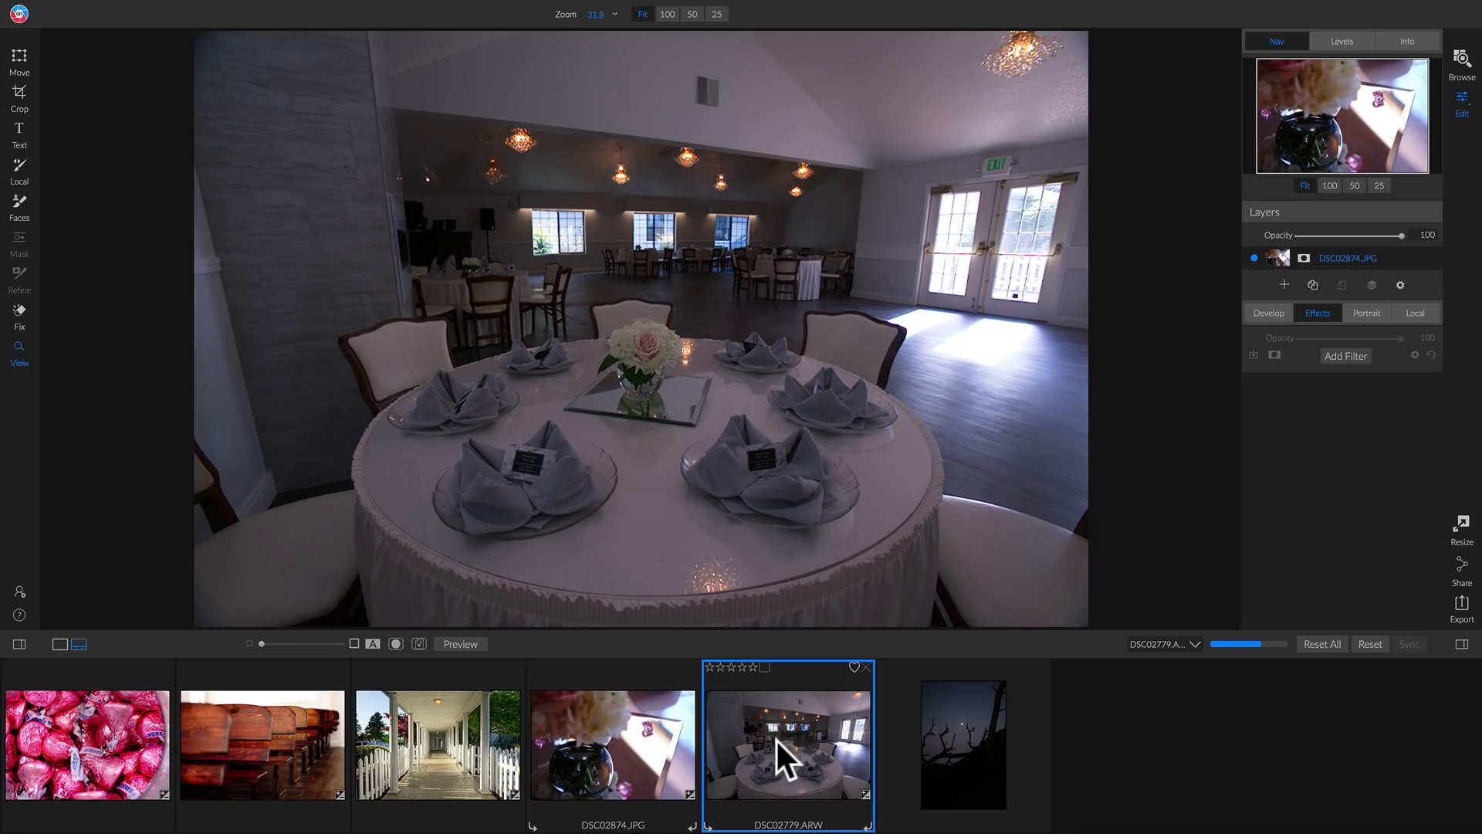
pyautogui.hotkey('ctrl', 'shift', 'f')
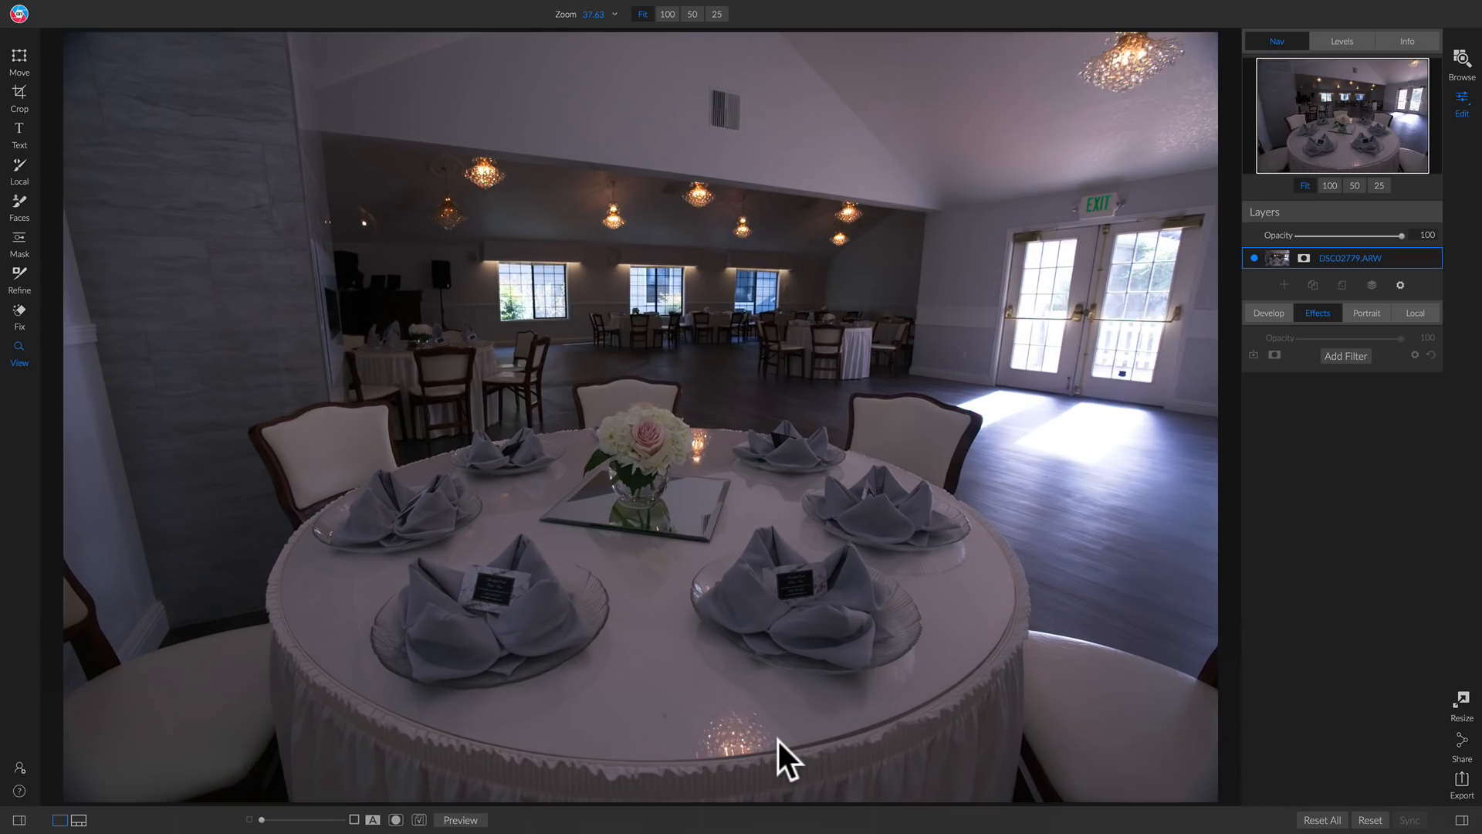
# Crop the dining room photo slightly from its upper-left corner.
pyautogui.press('c')
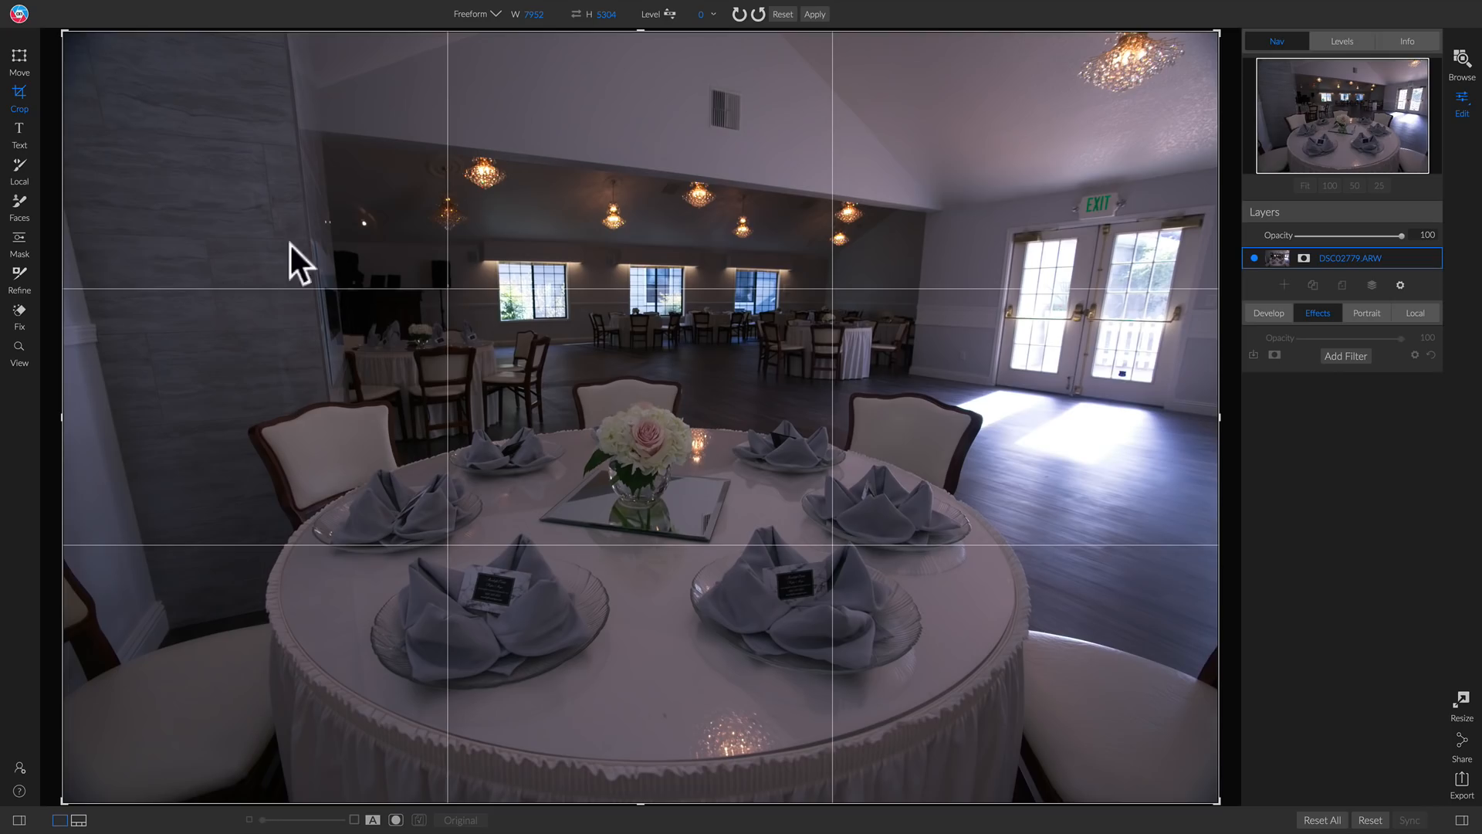
pyautogui.moveTo(64, 33); pyautogui.dragTo(78, 41)
pyautogui.press('z')
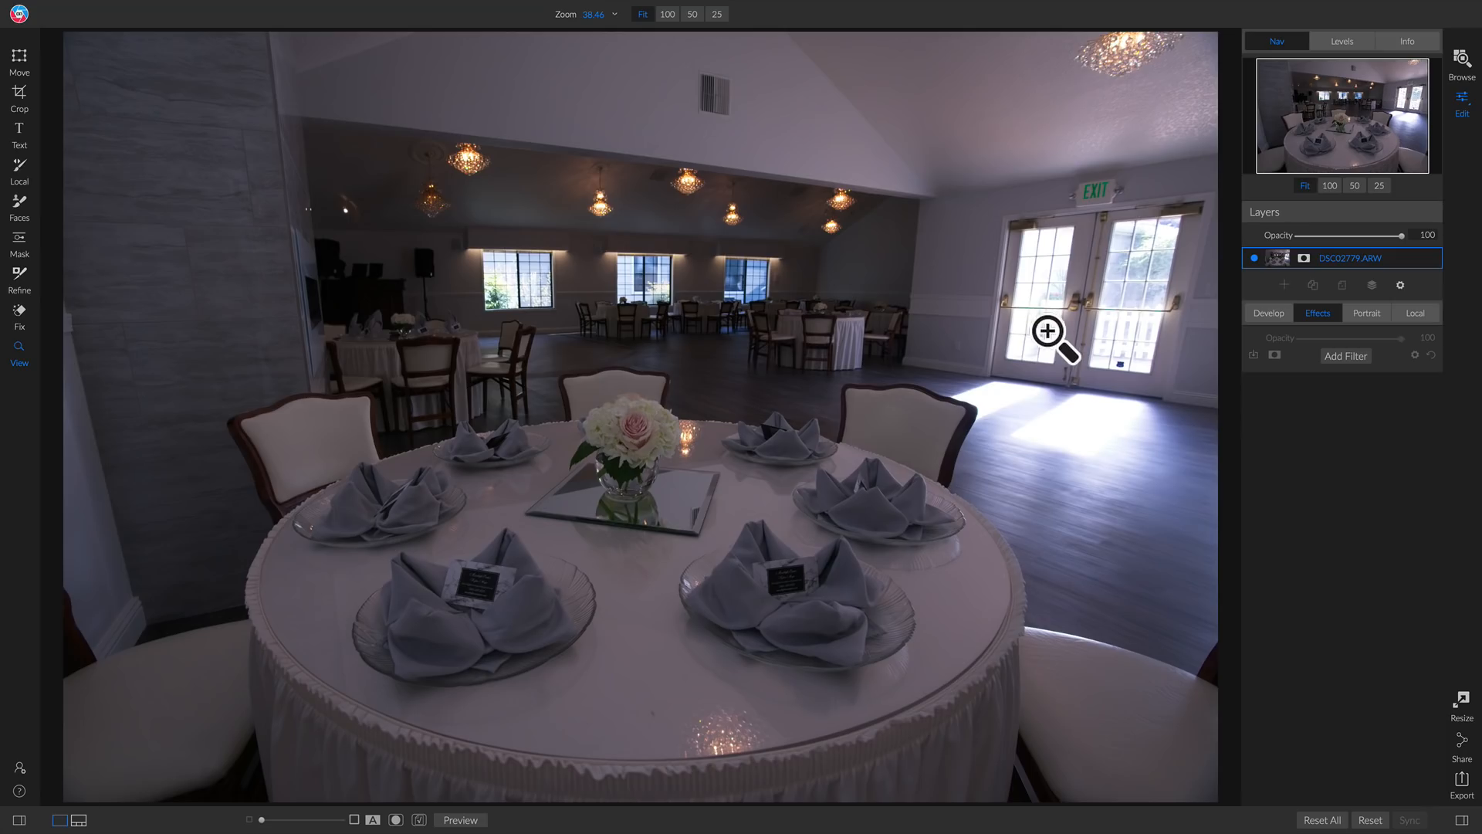
# Apply the Darken style to the local adjustment, give it a luminosity mask, and display the mask in grayscale.
pyautogui.click(1412, 314)
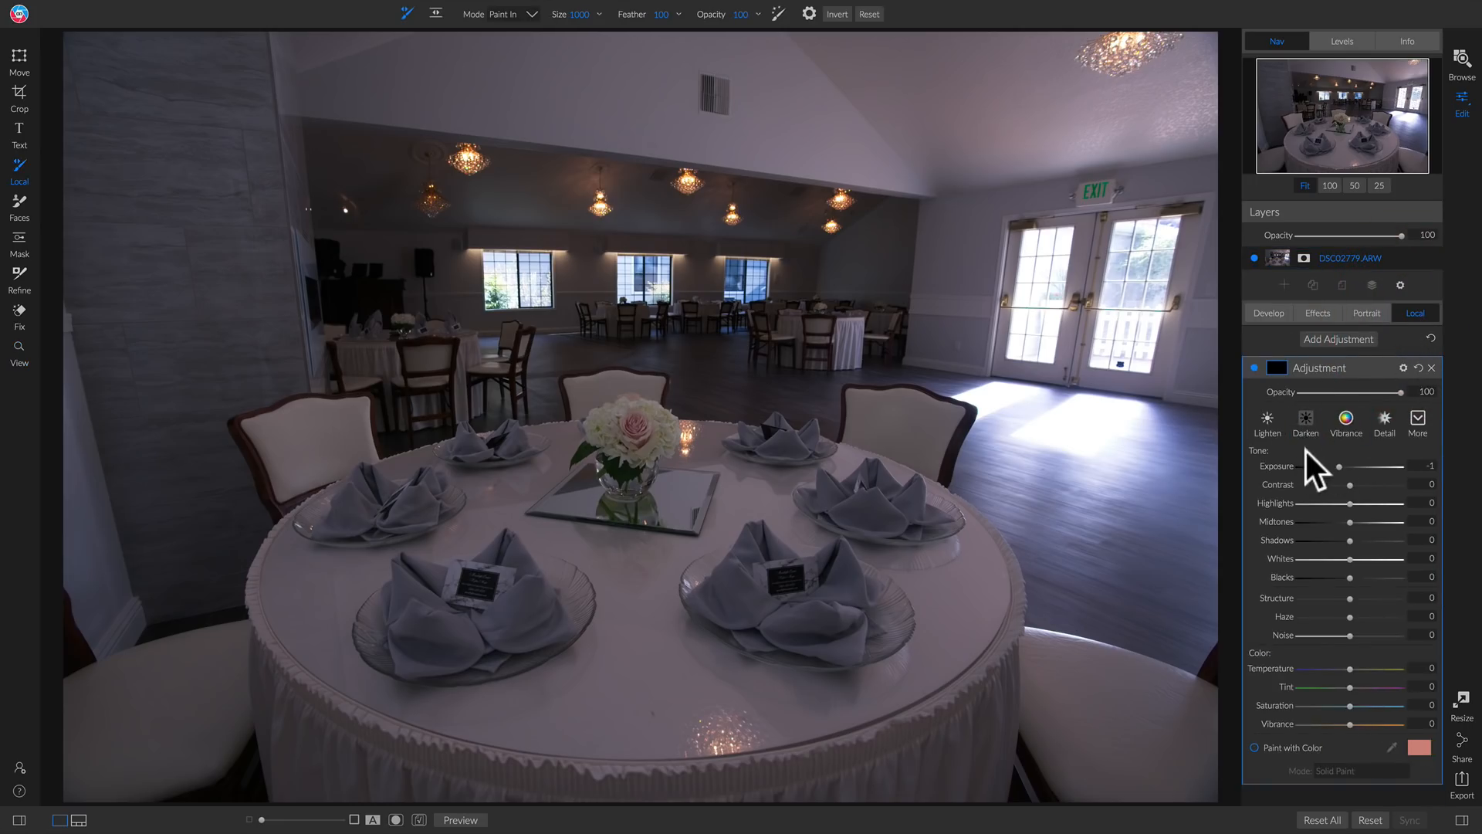
pyautogui.click(1304, 420)
pyautogui.click(1278, 368)
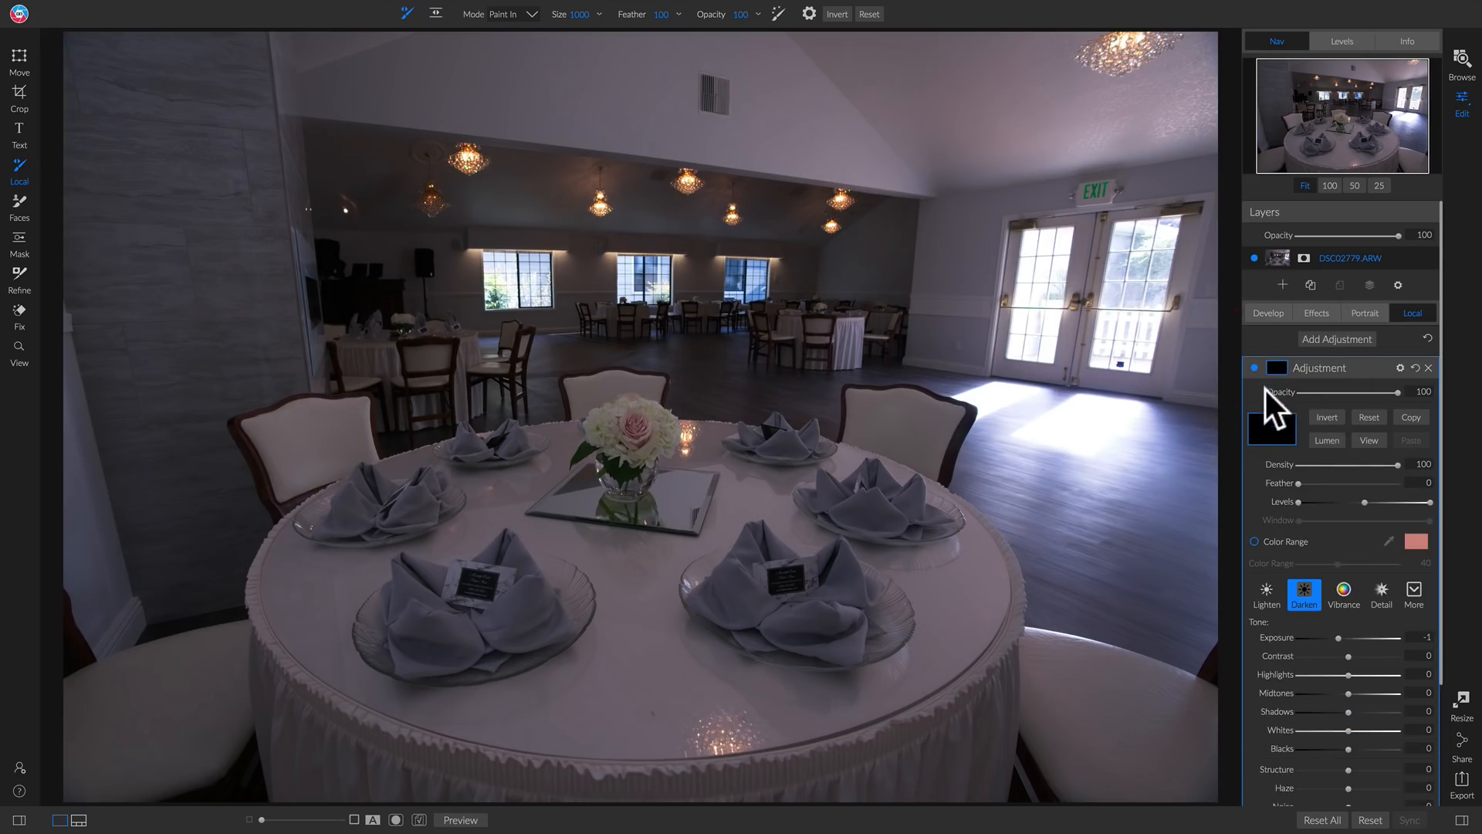
pyautogui.click(1327, 441)
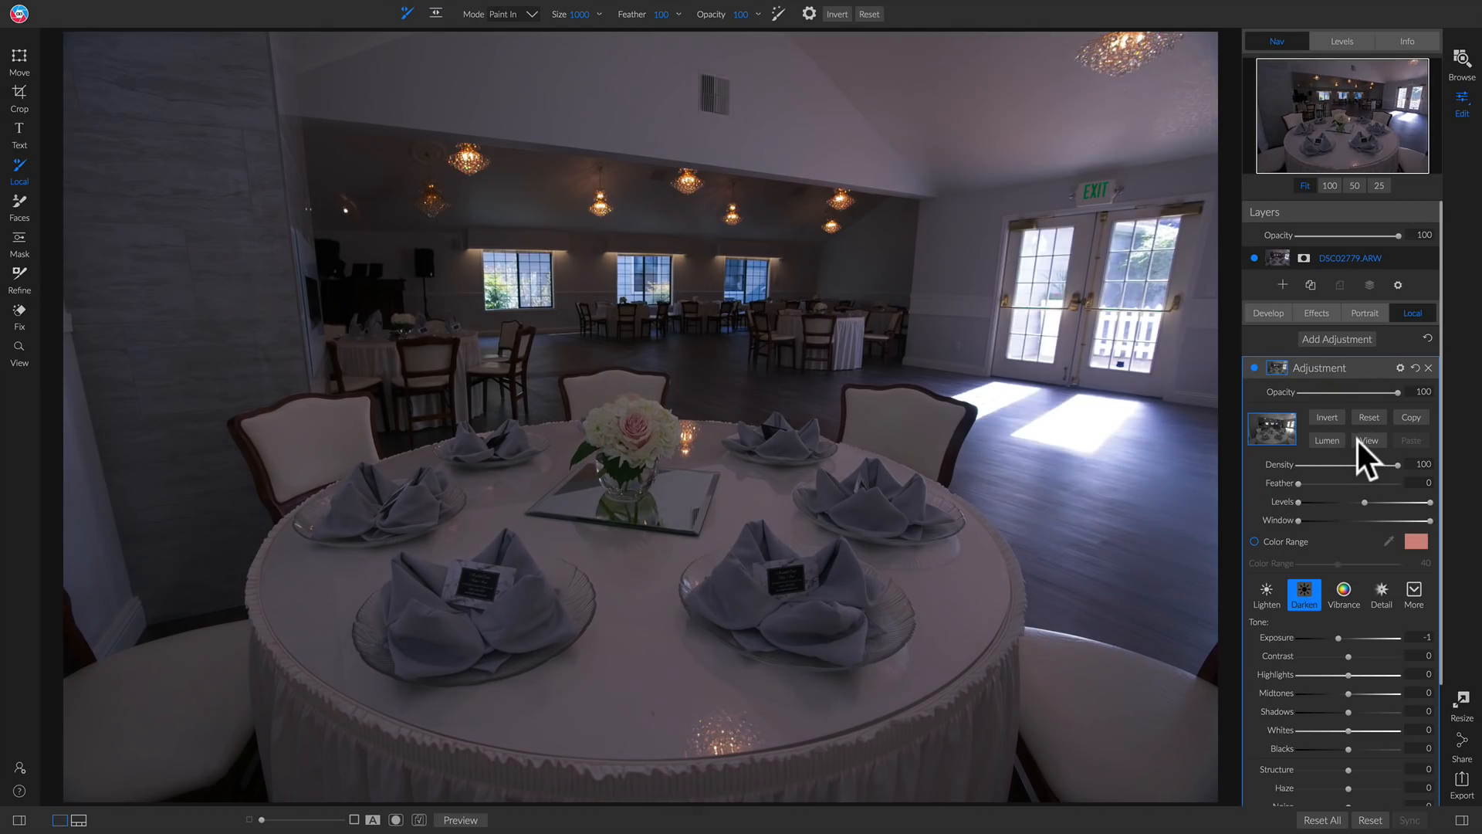
pyautogui.click(1368, 440)
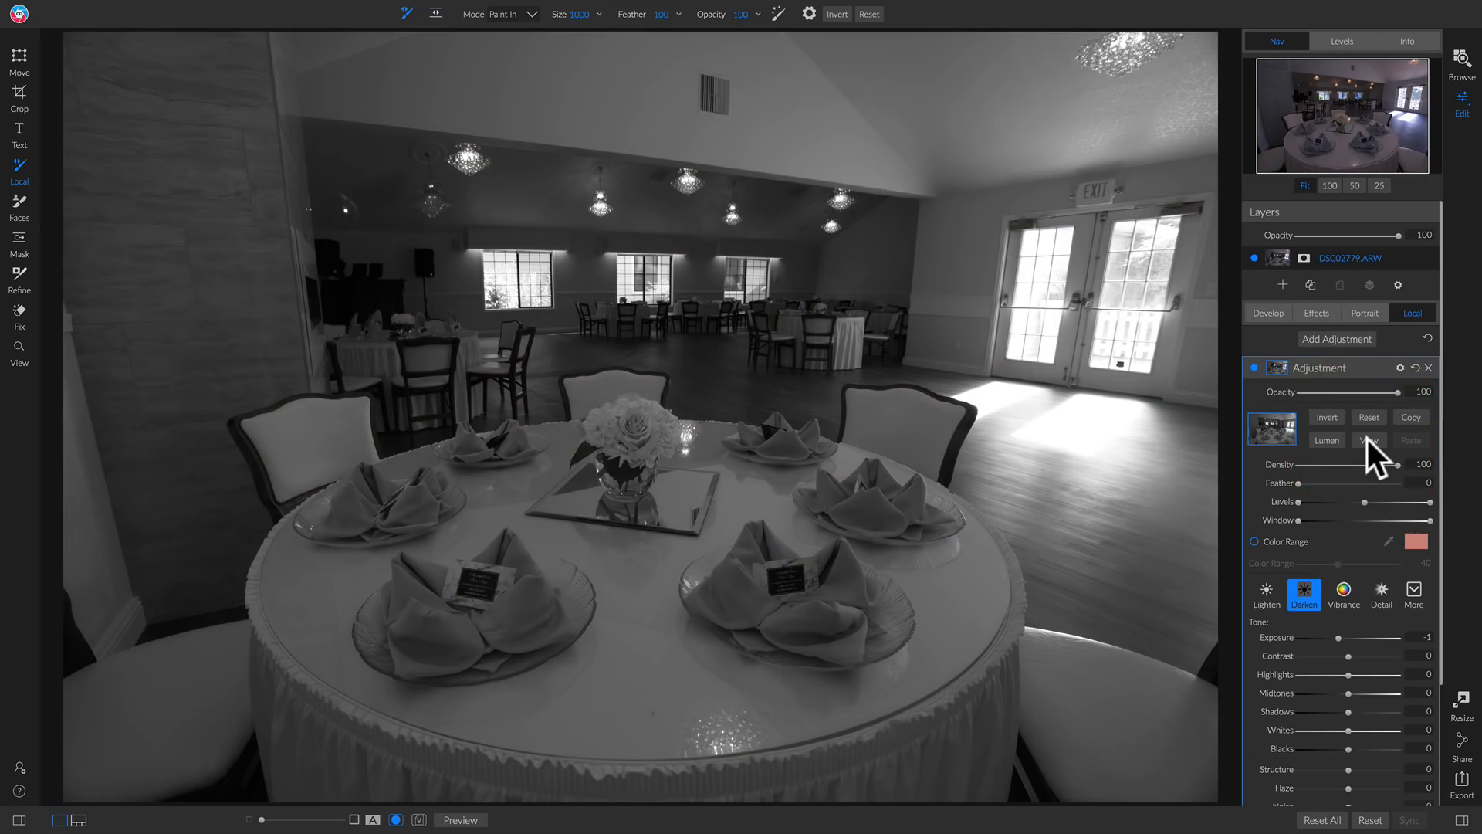
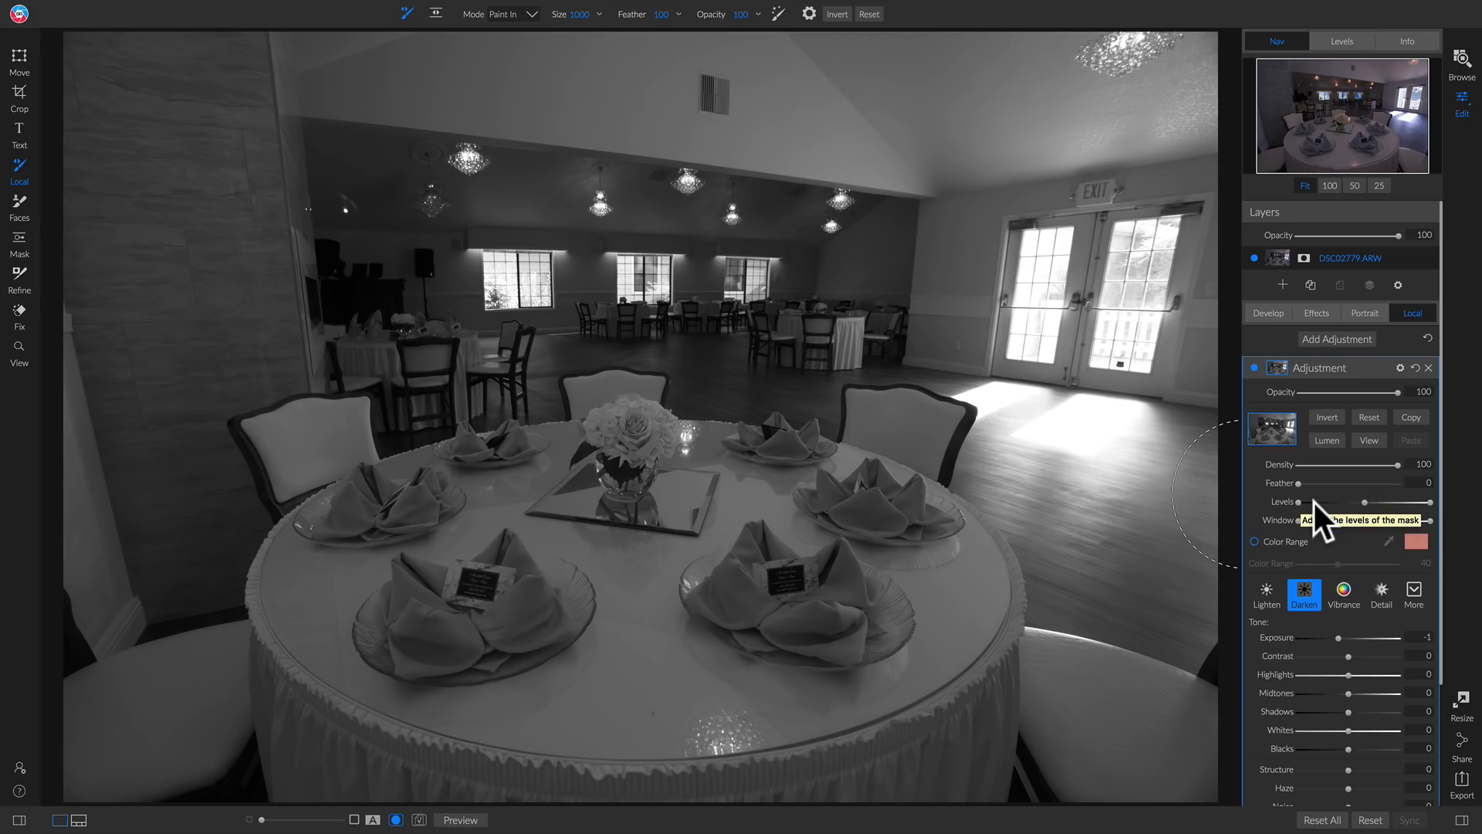
# Shift the mask's midtone level to darken its midtones, isolating the bright windows and floor, and return to the normal photo view.
pyautogui.moveTo(1366, 503)
pyautogui.mouseDown()
pyautogui.moveTo(1336, 503)
pyautogui.moveTo(1379, 505)
pyautogui.mouseUp()
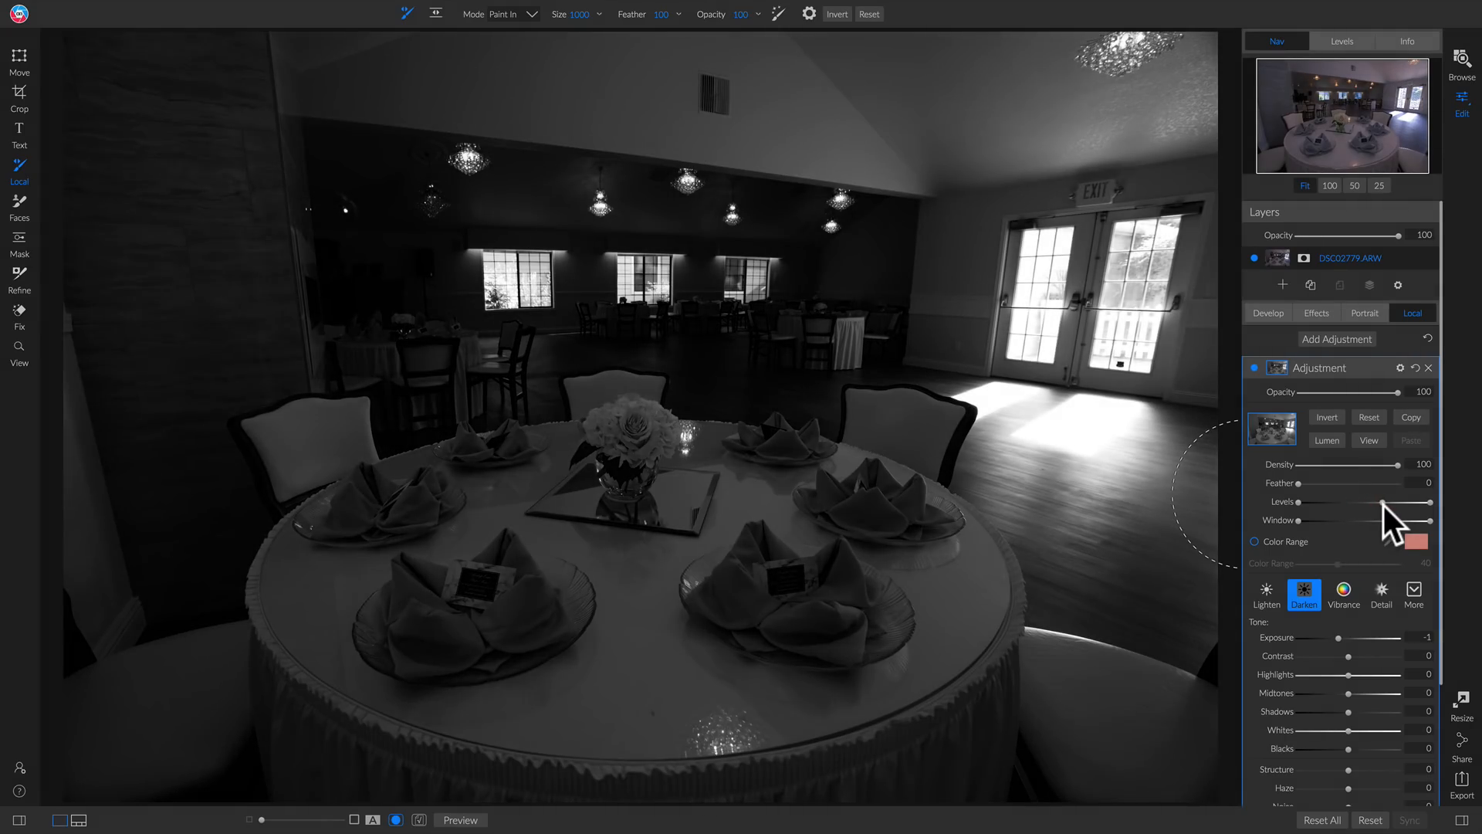
pyautogui.moveTo(1387, 506); pyautogui.dragTo(1388, 506)
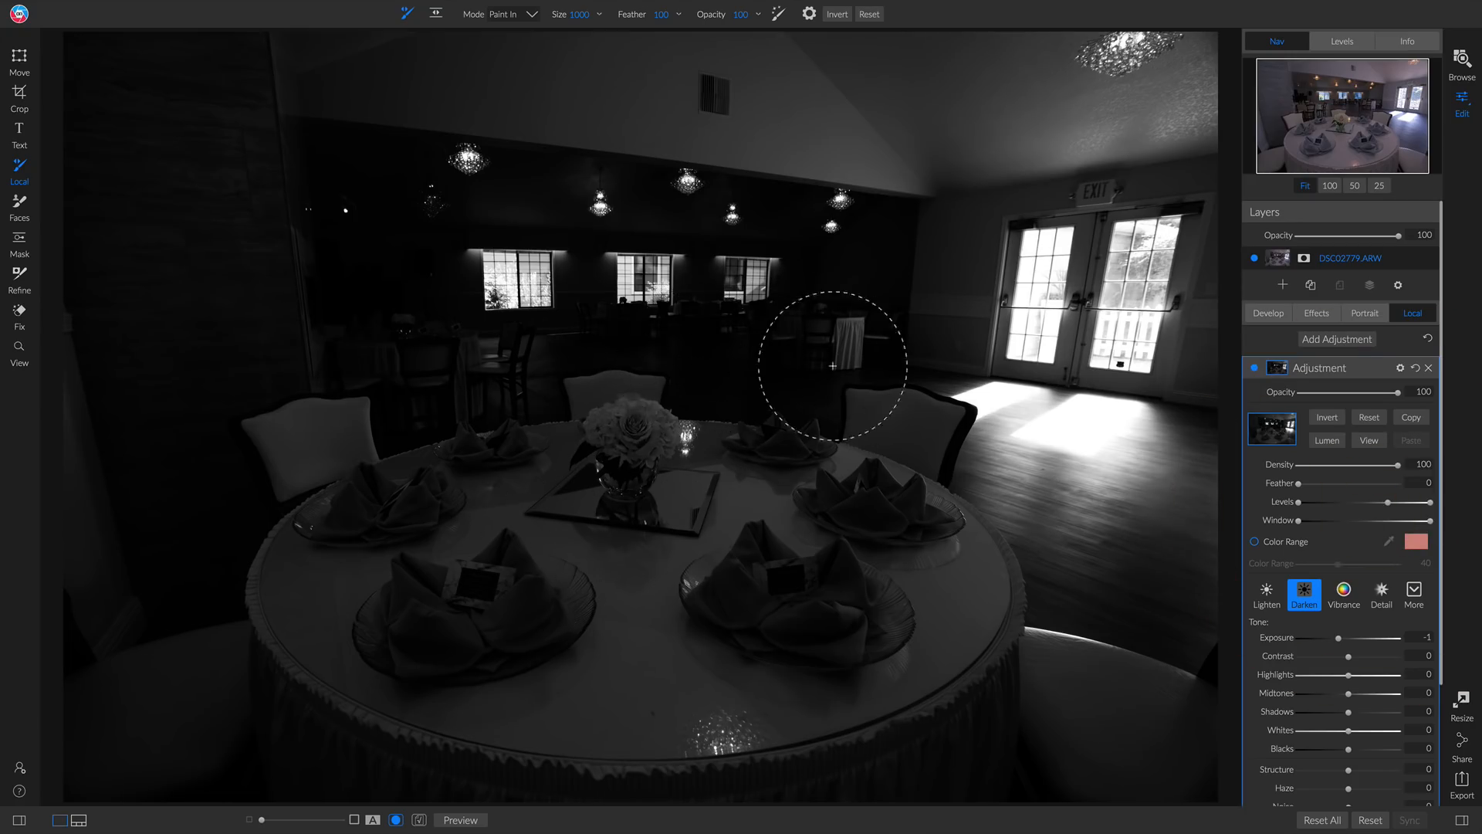
pyautogui.click(1371, 439)
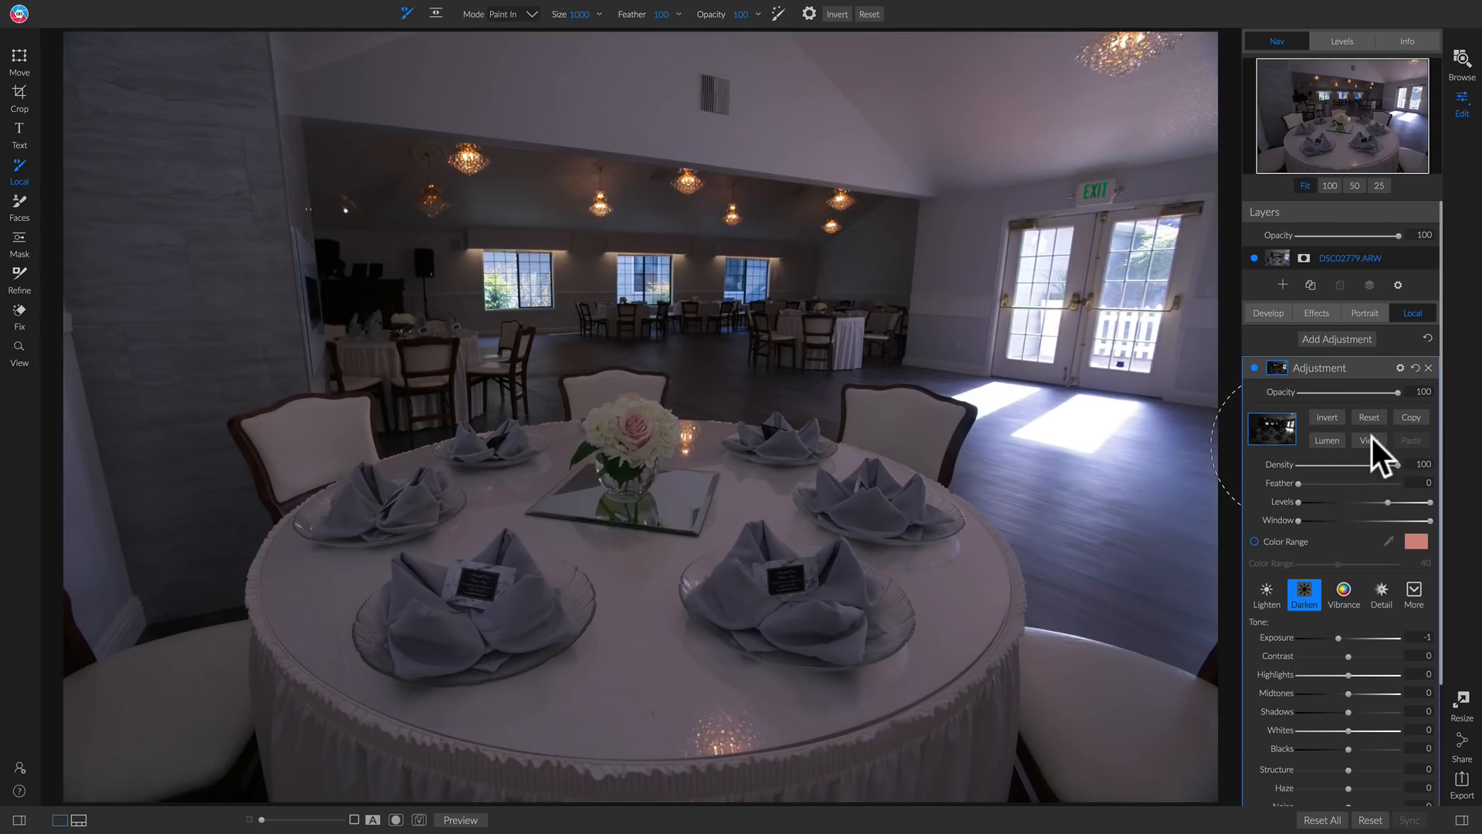
# Compare the dining room photo with and without the Darken adjustment.
pyautogui.click(1256, 369)
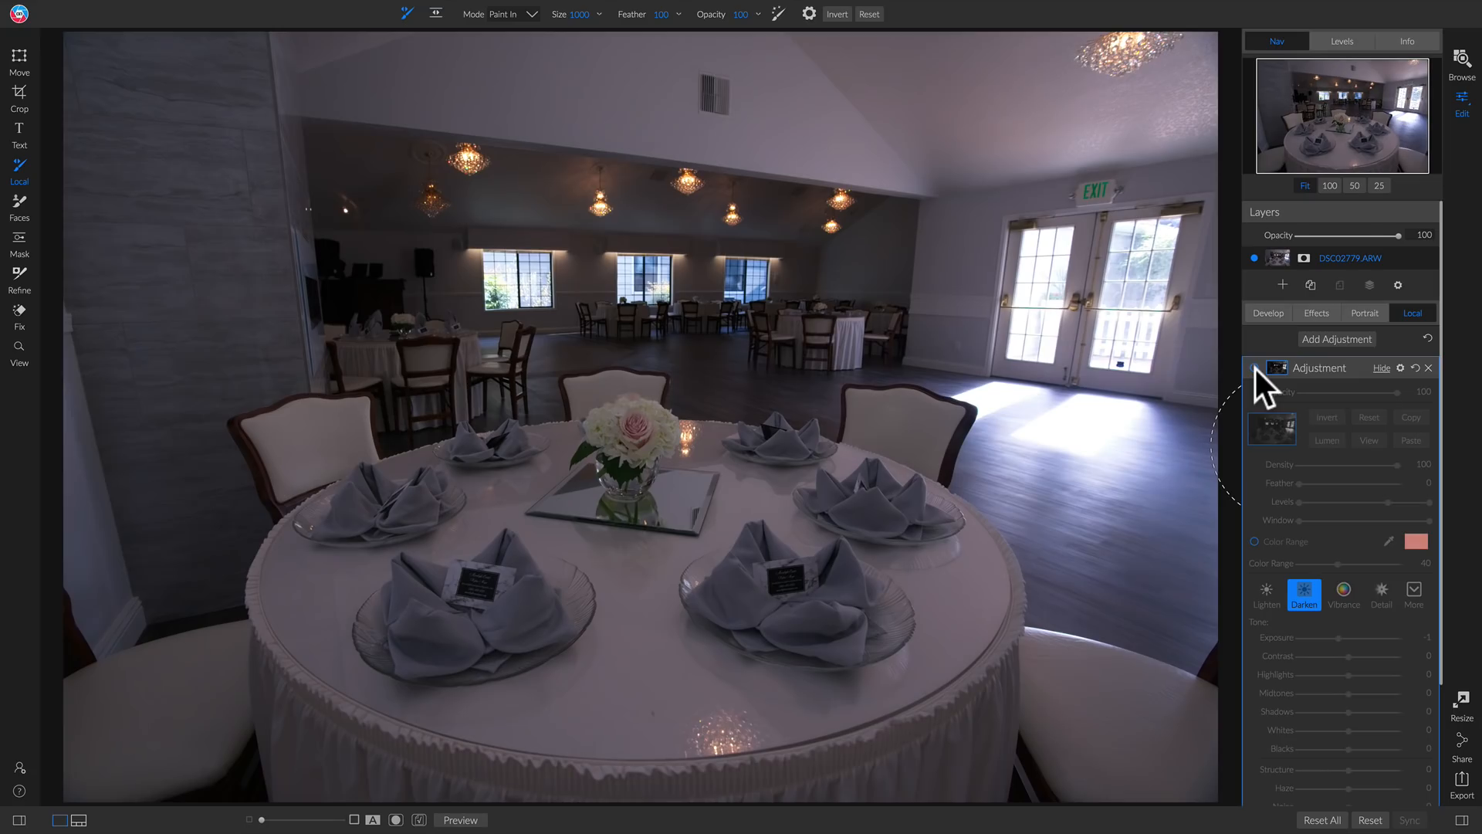
pyautogui.click(1256, 368)
pyautogui.click(1256, 368)
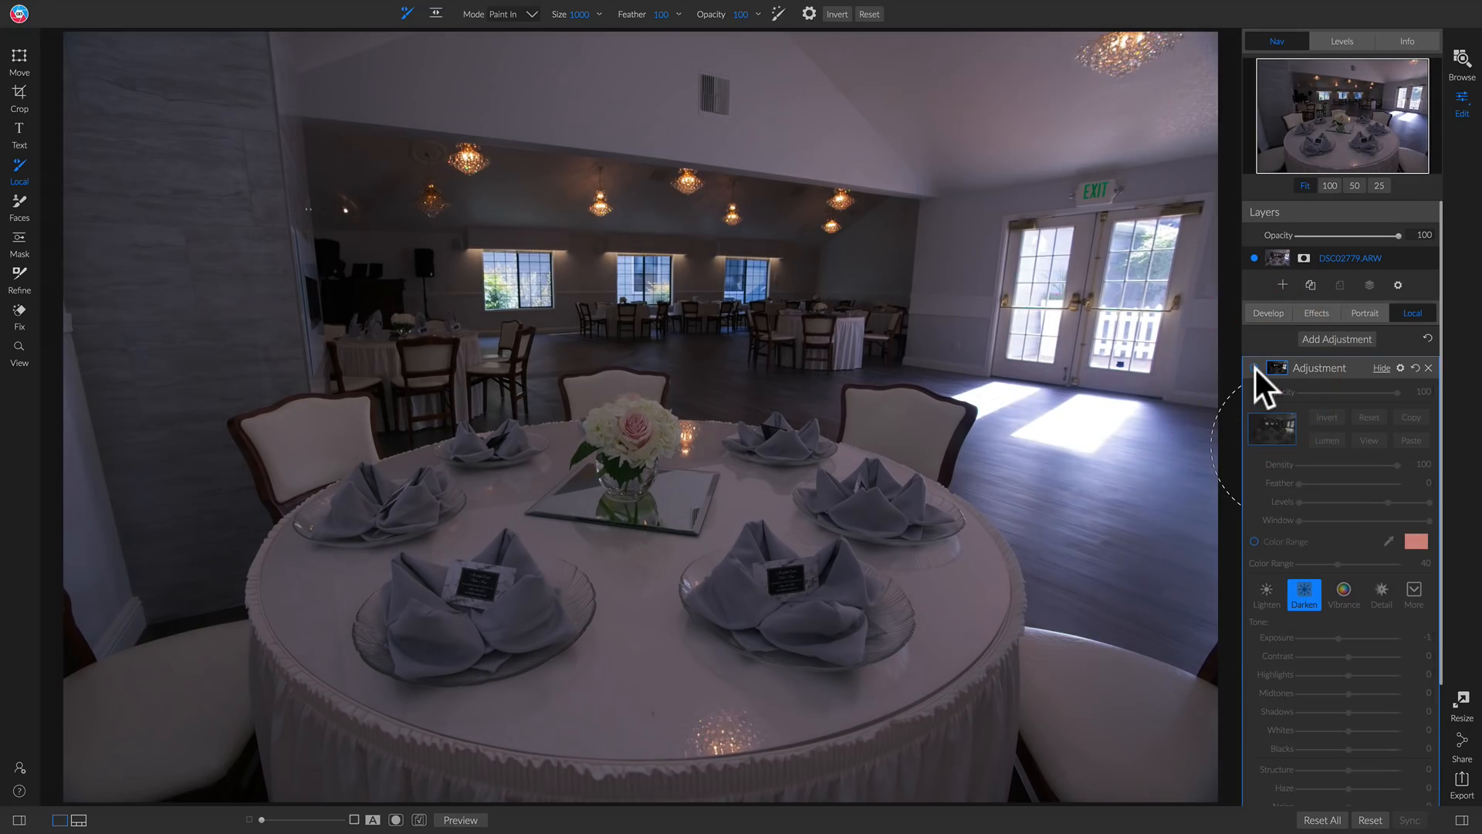
pyautogui.click(1255, 369)
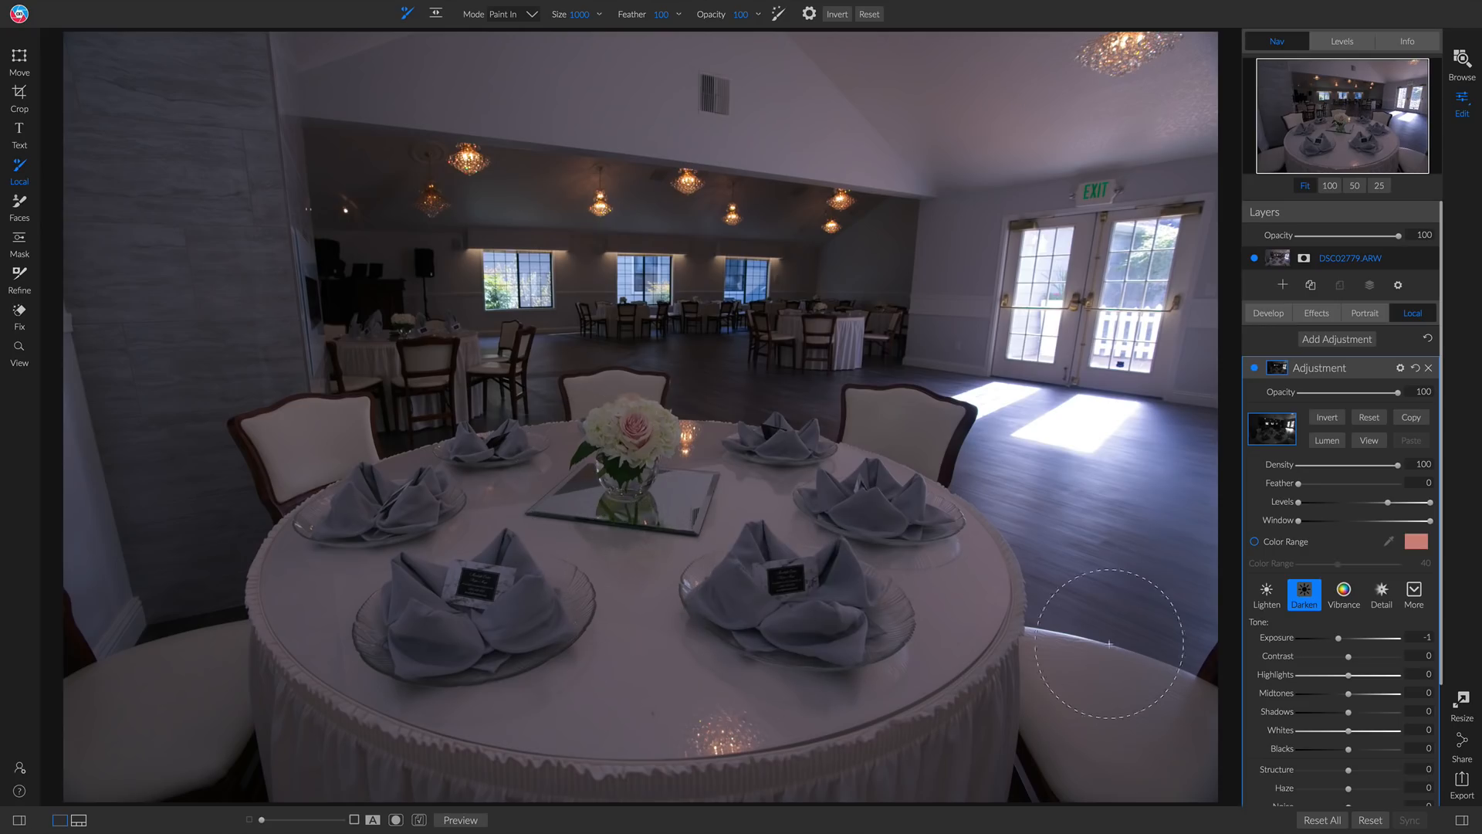
# Paint out the displayed mask over the table, walls and ceiling with a size 1500 brush, sparing the windows and doors, and compare the result.
pyautogui.click(1374, 439)
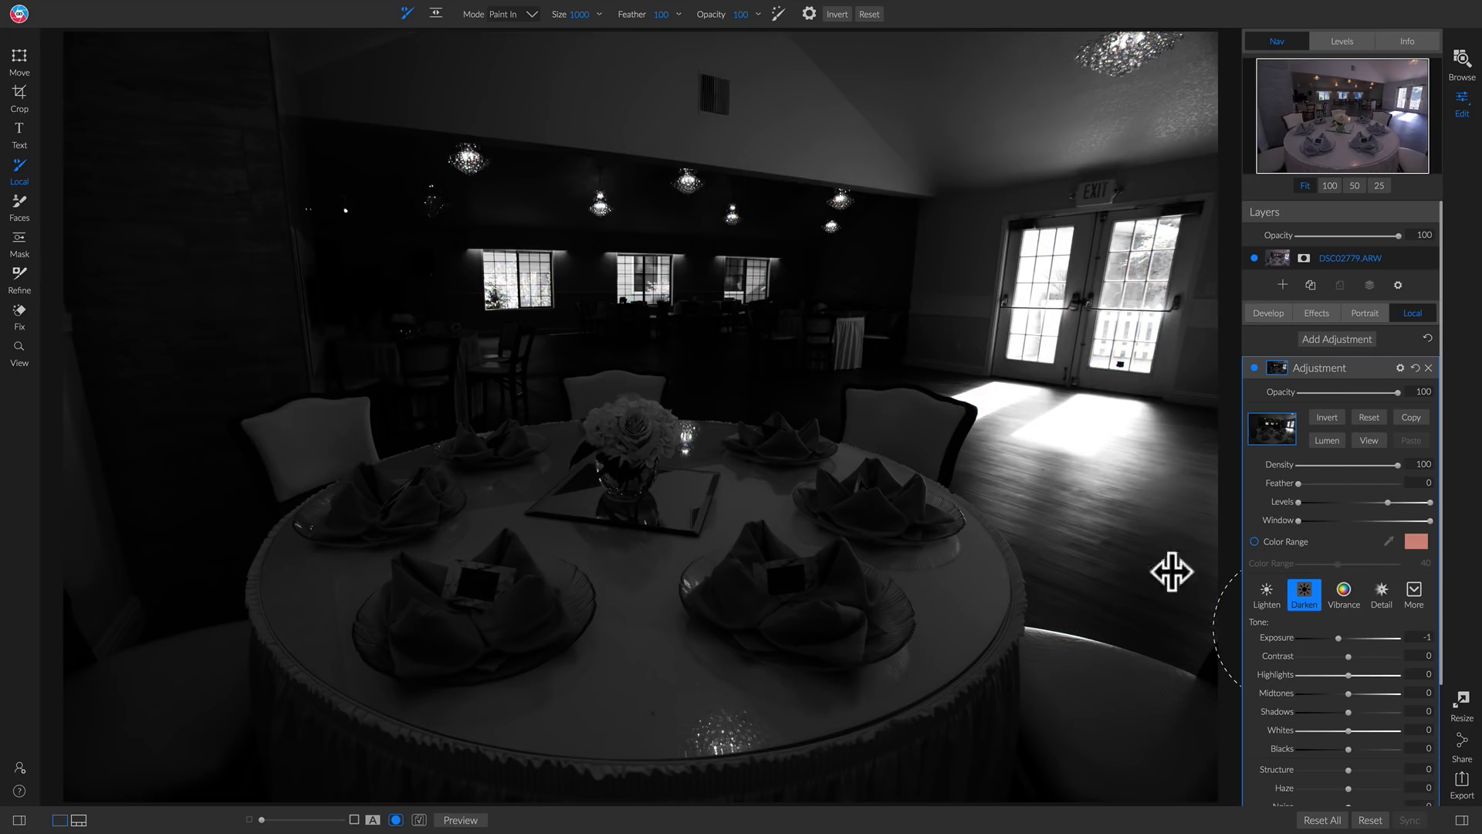
pyautogui.press('x')
pyautogui.press(']')
pyautogui.press(']')
pyautogui.press(']')
pyautogui.press(']')
pyautogui.press(']')
pyautogui.moveTo(893, 647)
pyautogui.mouseDown()
pyautogui.moveTo(799, 633)
pyautogui.moveTo(767, 663)
pyautogui.moveTo(649, 690)
pyautogui.moveTo(477, 674)
pyautogui.moveTo(457, 623)
pyautogui.moveTo(413, 575)
pyautogui.moveTo(478, 502)
pyautogui.moveTo(634, 465)
pyautogui.moveTo(716, 498)
pyautogui.moveTo(659, 548)
pyautogui.moveTo(849, 533)
pyautogui.moveTo(883, 474)
pyautogui.moveTo(1010, 643)
pyautogui.mouseUp()
pyautogui.moveTo(1199, 682)
pyautogui.mouseDown()
pyautogui.moveTo(1190, 730)
pyautogui.moveTo(991, 758)
pyautogui.moveTo(195, 714)
pyautogui.moveTo(39, 603)
pyautogui.moveTo(172, 550)
pyautogui.moveTo(258, 474)
pyautogui.moveTo(279, 396)
pyautogui.moveTo(307, 374)
pyautogui.moveTo(348, 429)
pyautogui.moveTo(429, 445)
pyautogui.moveTo(335, 382)
pyautogui.moveTo(331, 234)
pyautogui.moveTo(366, 122)
pyautogui.moveTo(899, 134)
pyautogui.moveTo(909, 128)
pyautogui.moveTo(585, 108)
pyautogui.moveTo(1182, 19)
pyautogui.moveTo(1062, 30)
pyautogui.mouseUp()
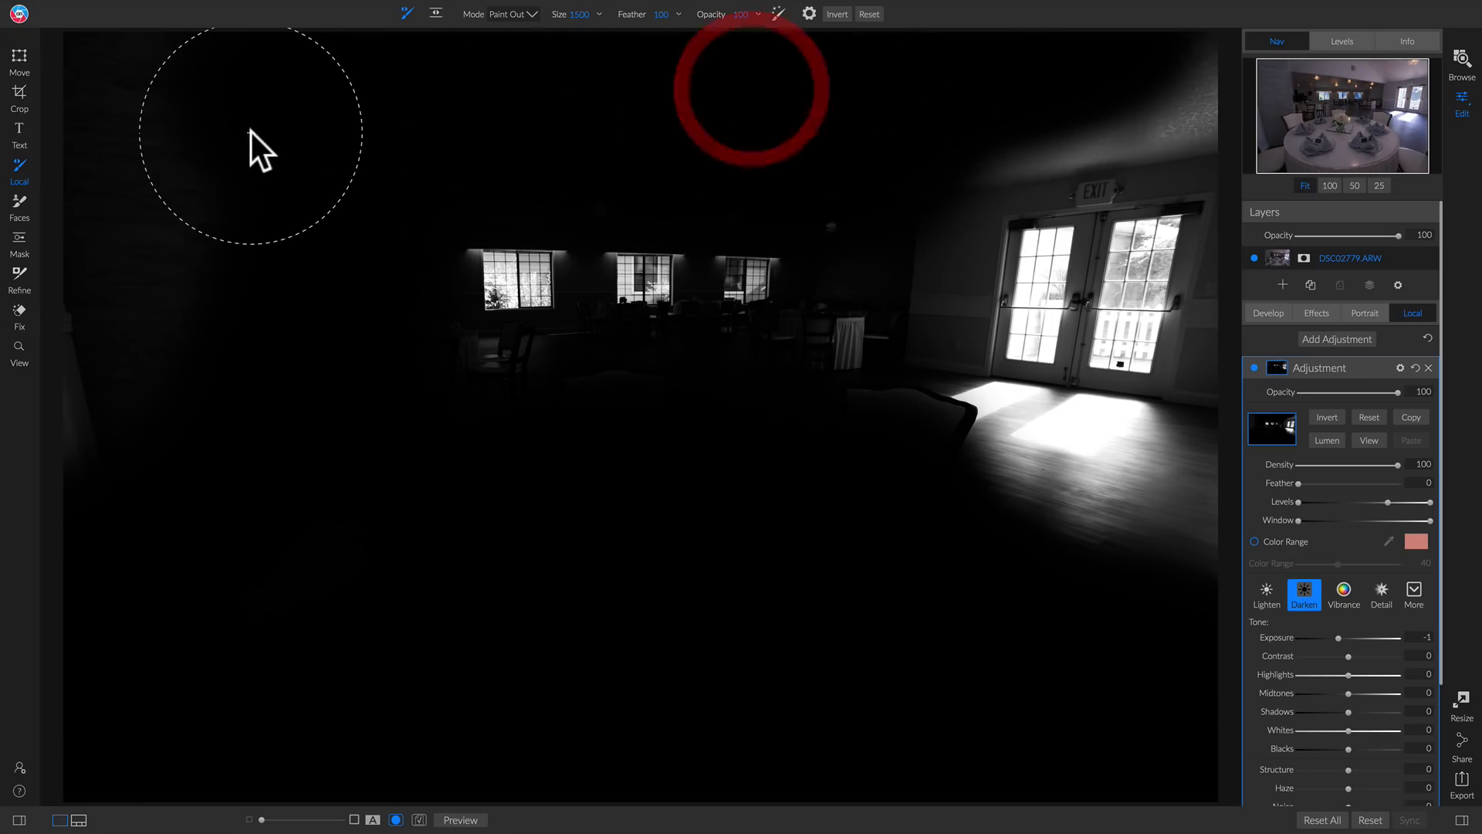
pyautogui.click(1364, 437)
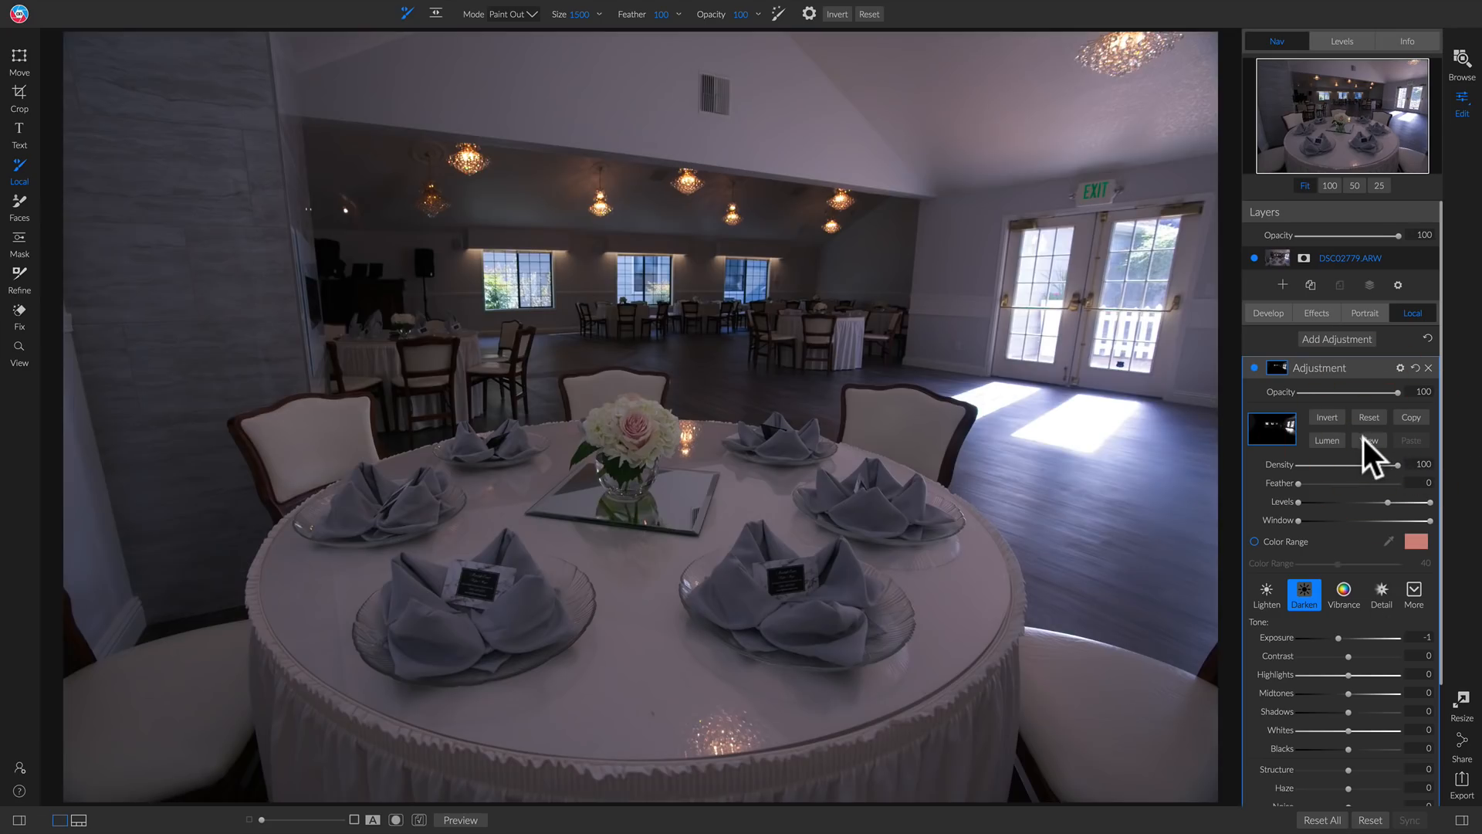
pyautogui.click(1256, 367)
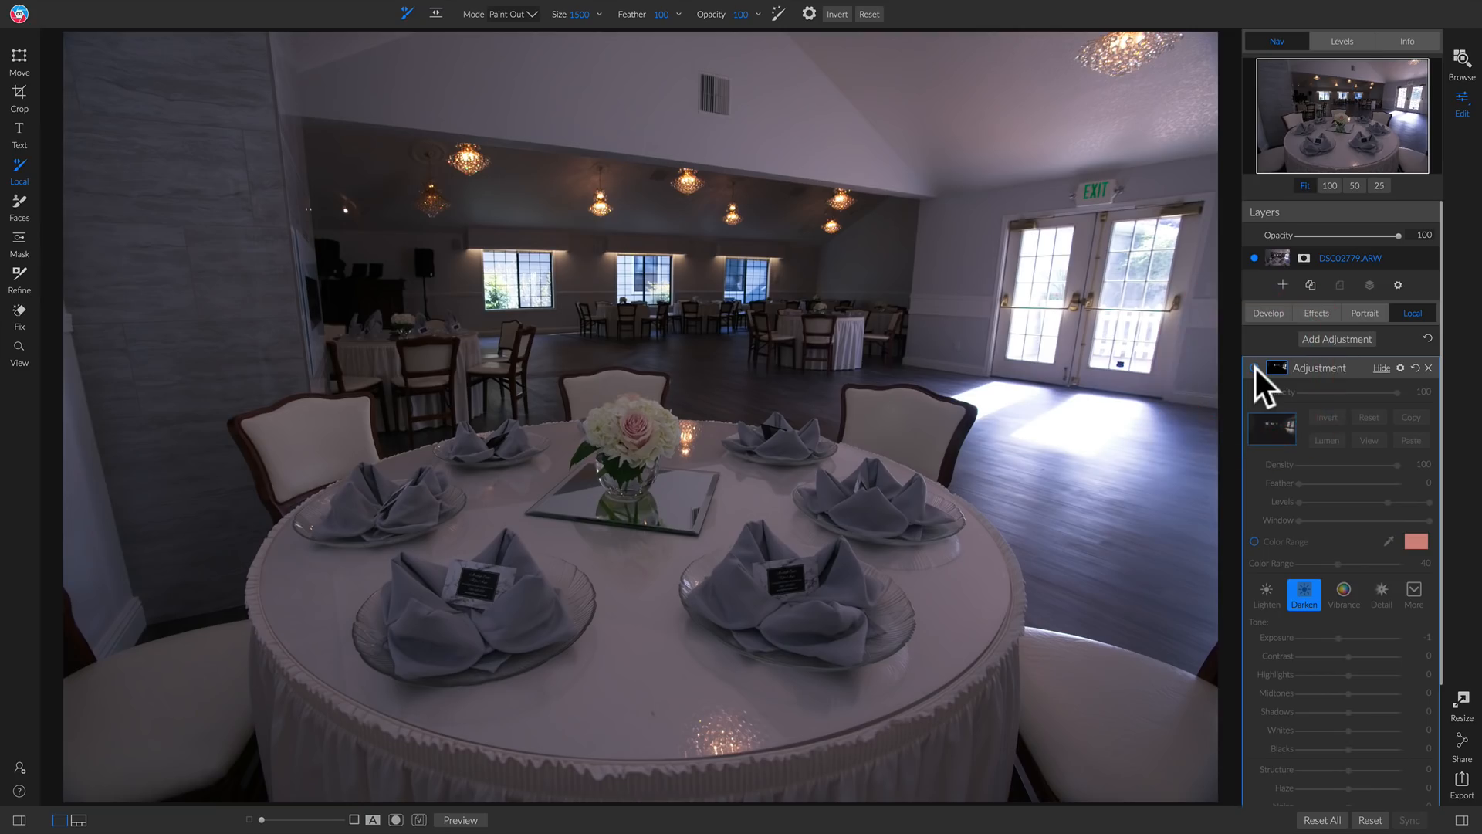
pyautogui.click(1255, 368)
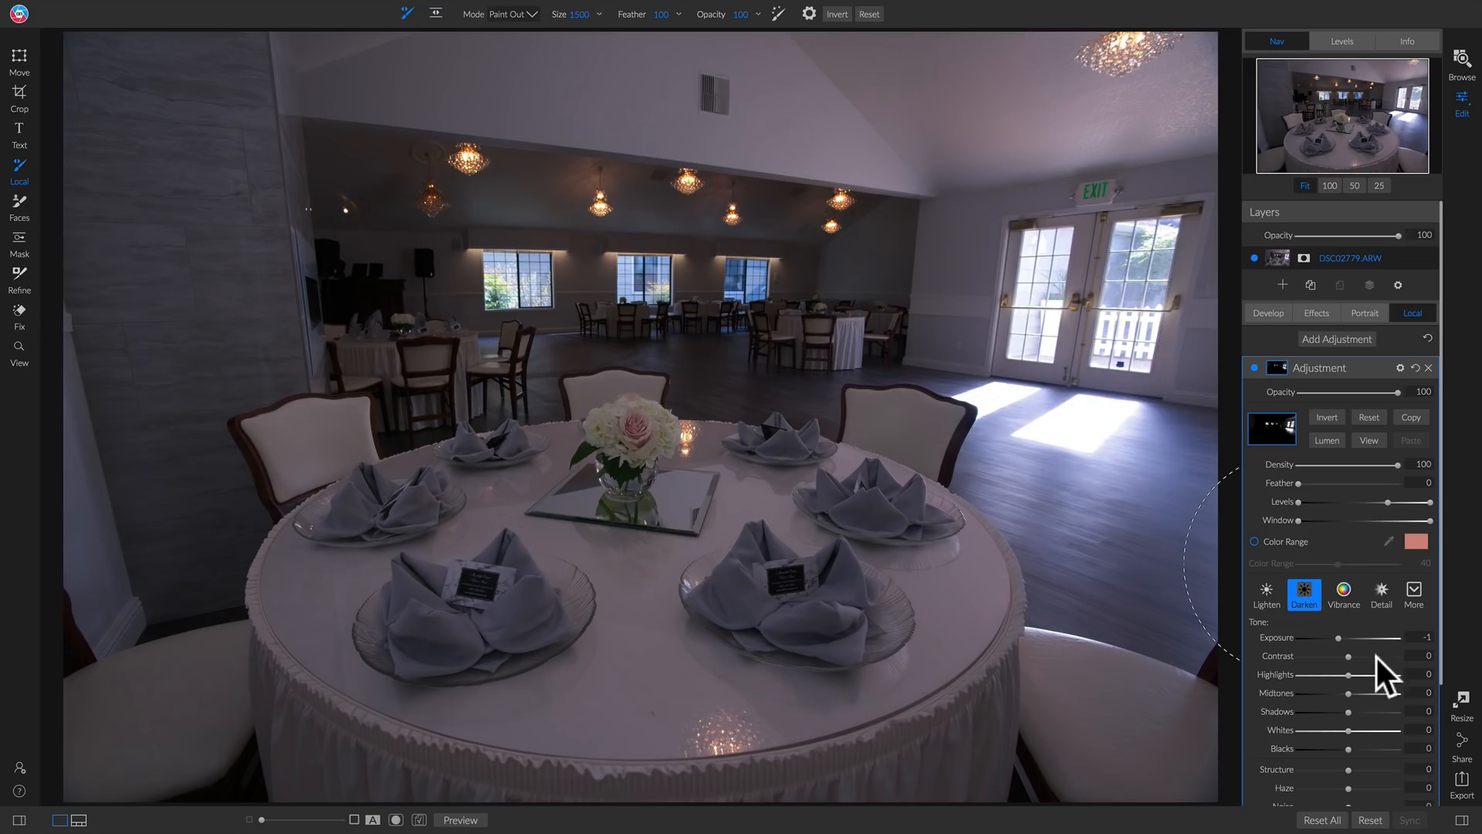
# Set the Darken adjustment to Exposure -1.25, Contrast 12, Highlights -43 and Temperature -2, and compare it on and off.
pyautogui.scroll(-3, 1368, 729)
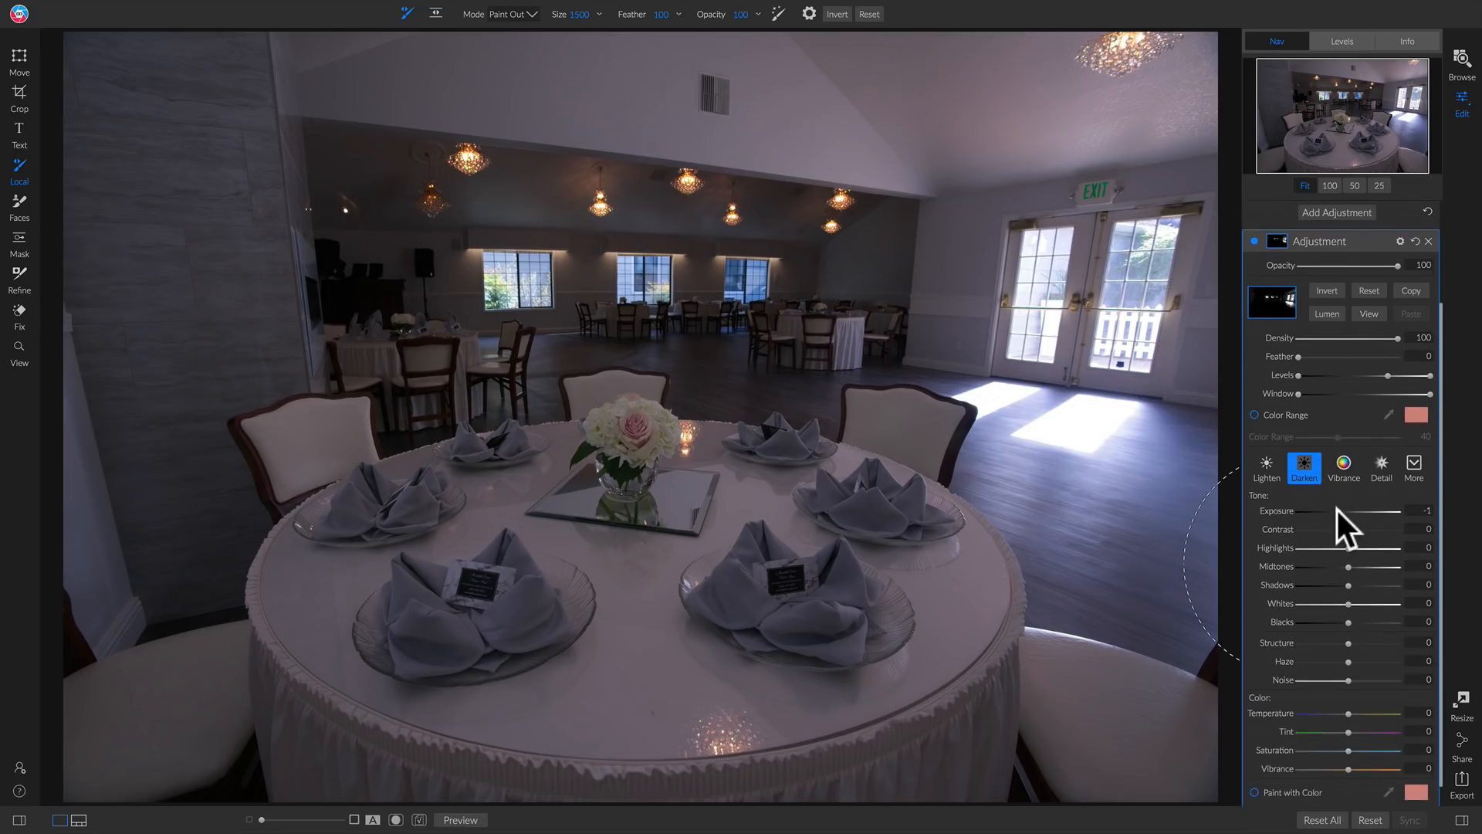
pyautogui.moveTo(1337, 513); pyautogui.dragTo(1336, 513)
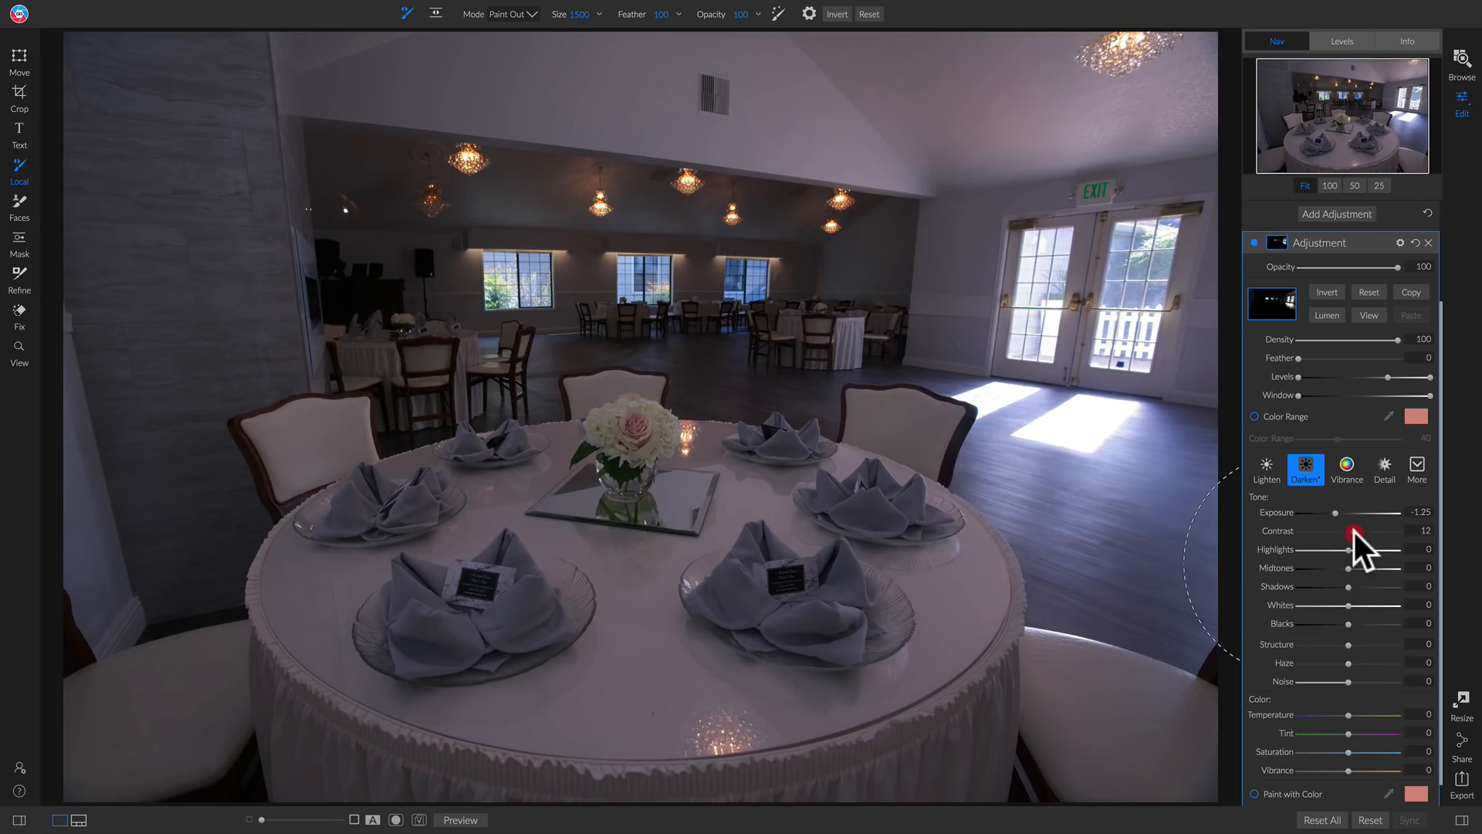
pyautogui.moveTo(1354, 531); pyautogui.dragTo(1326, 560)
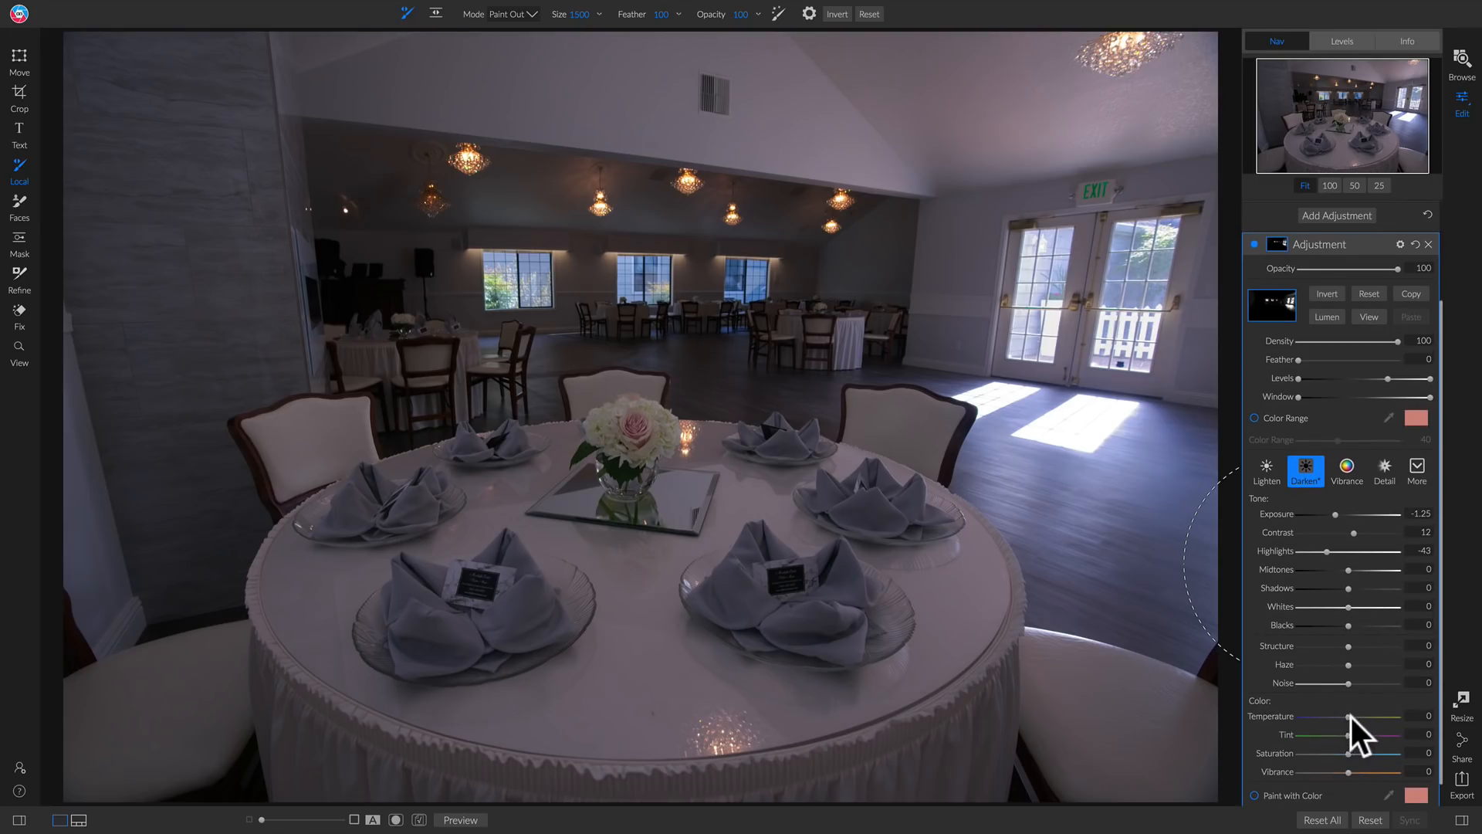
pyautogui.moveTo(1349, 718); pyautogui.dragTo(1347, 718)
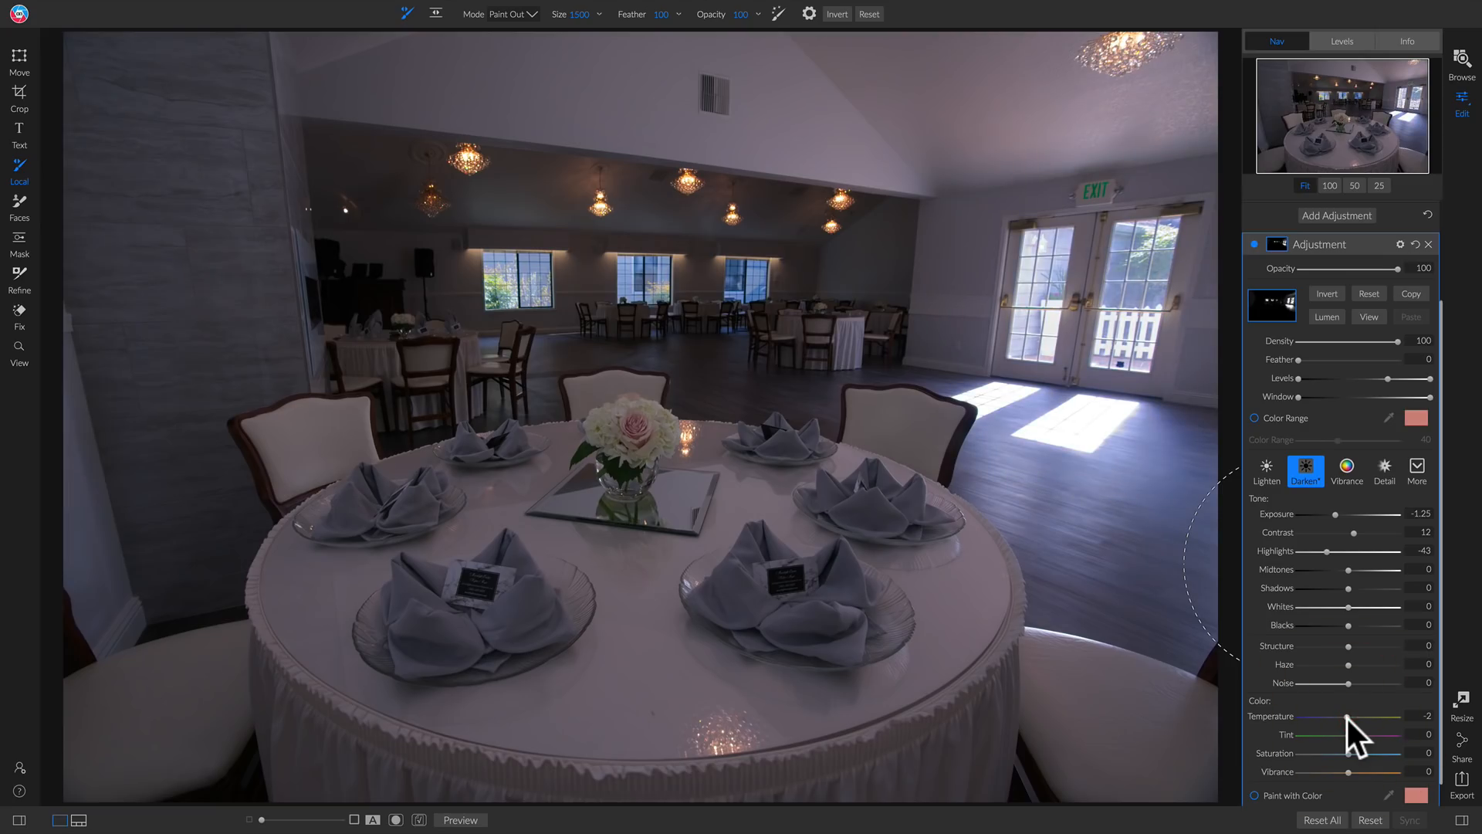
pyautogui.click(1253, 245)
pyautogui.click(1254, 245)
# Add a second local adjustment using the Reveal Shadows style.
pyautogui.click(1340, 219)
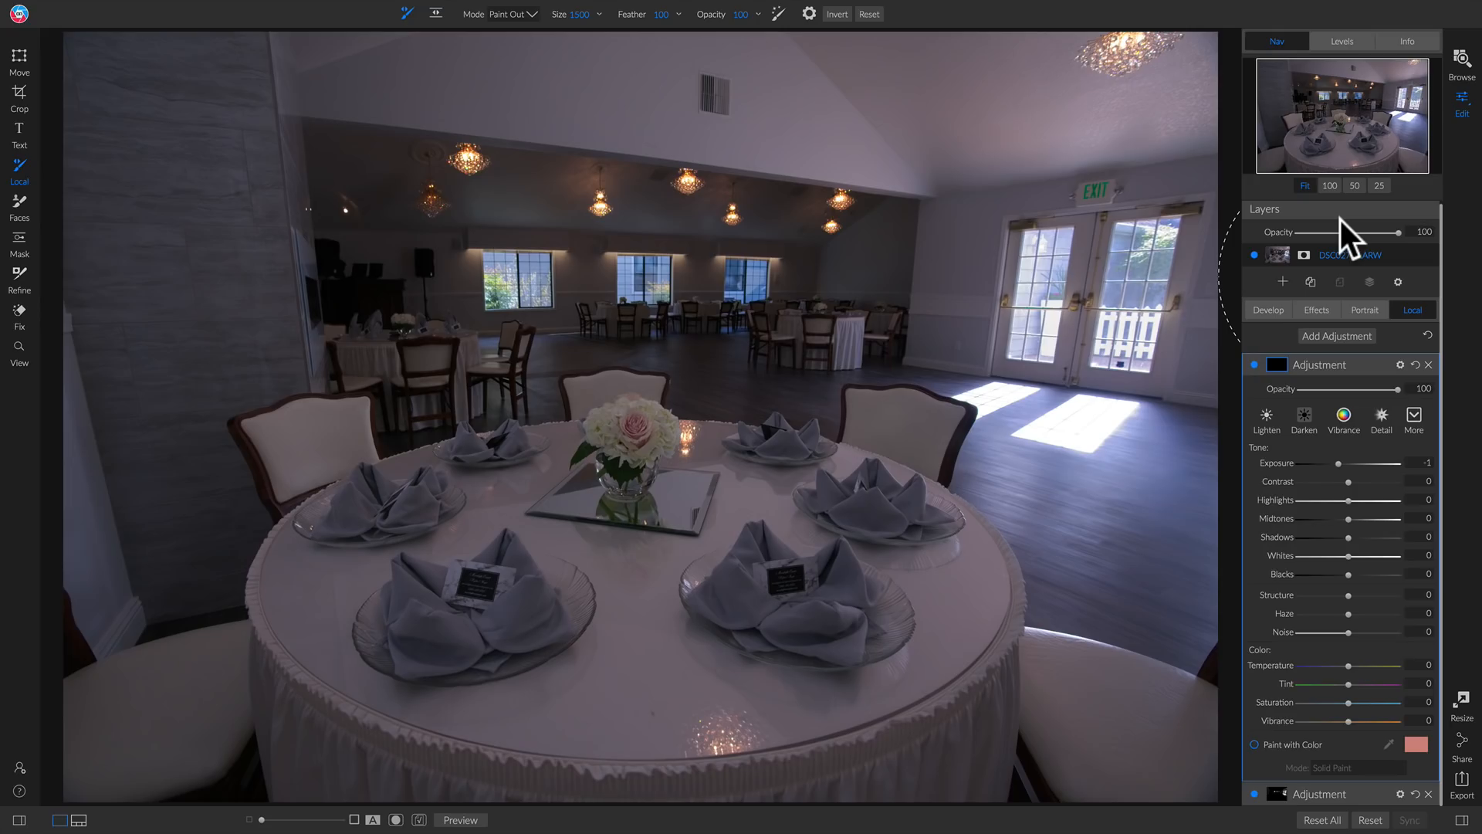
pyautogui.click(1402, 409)
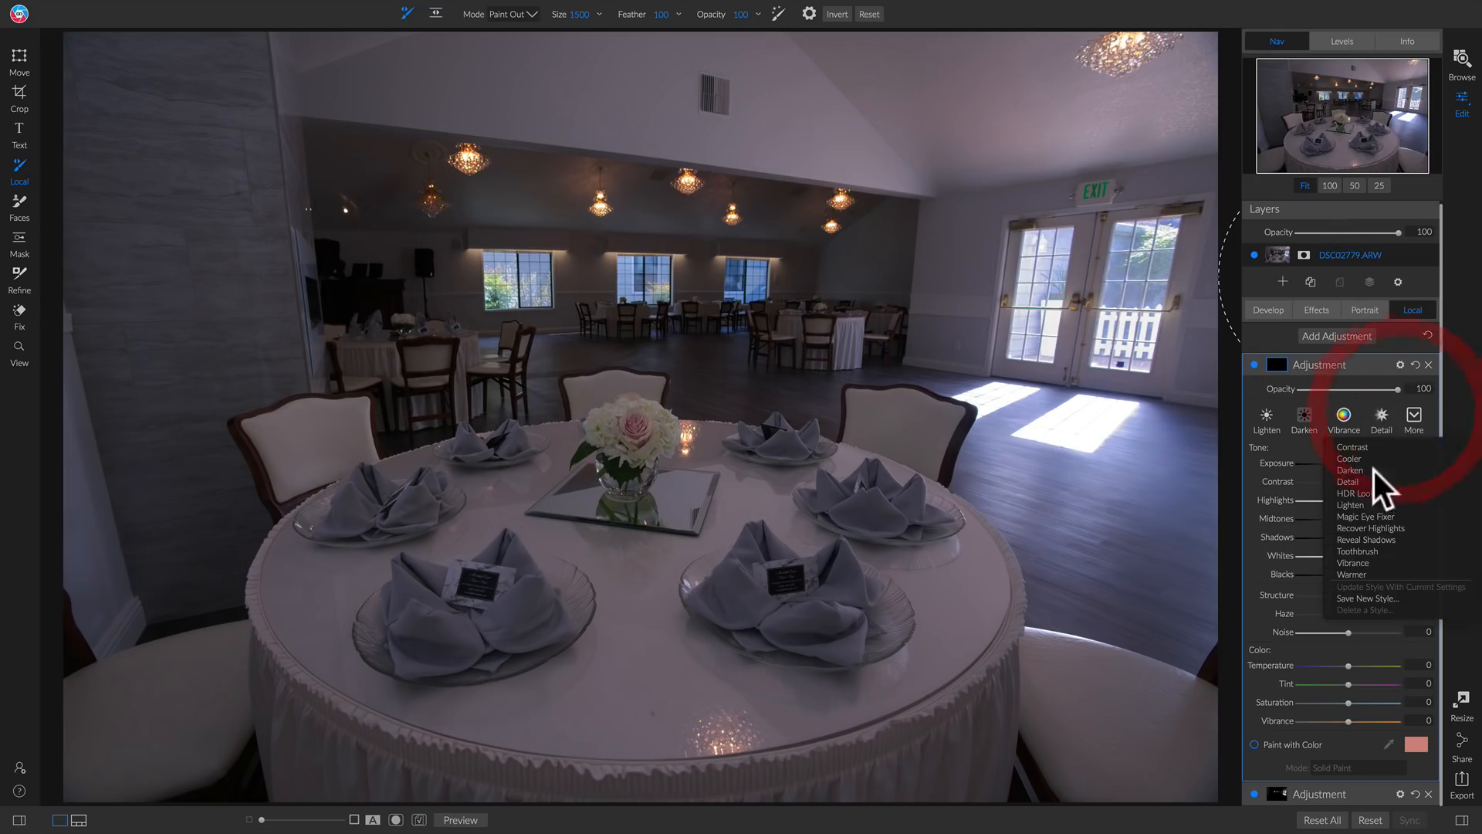
pyautogui.click(1368, 541)
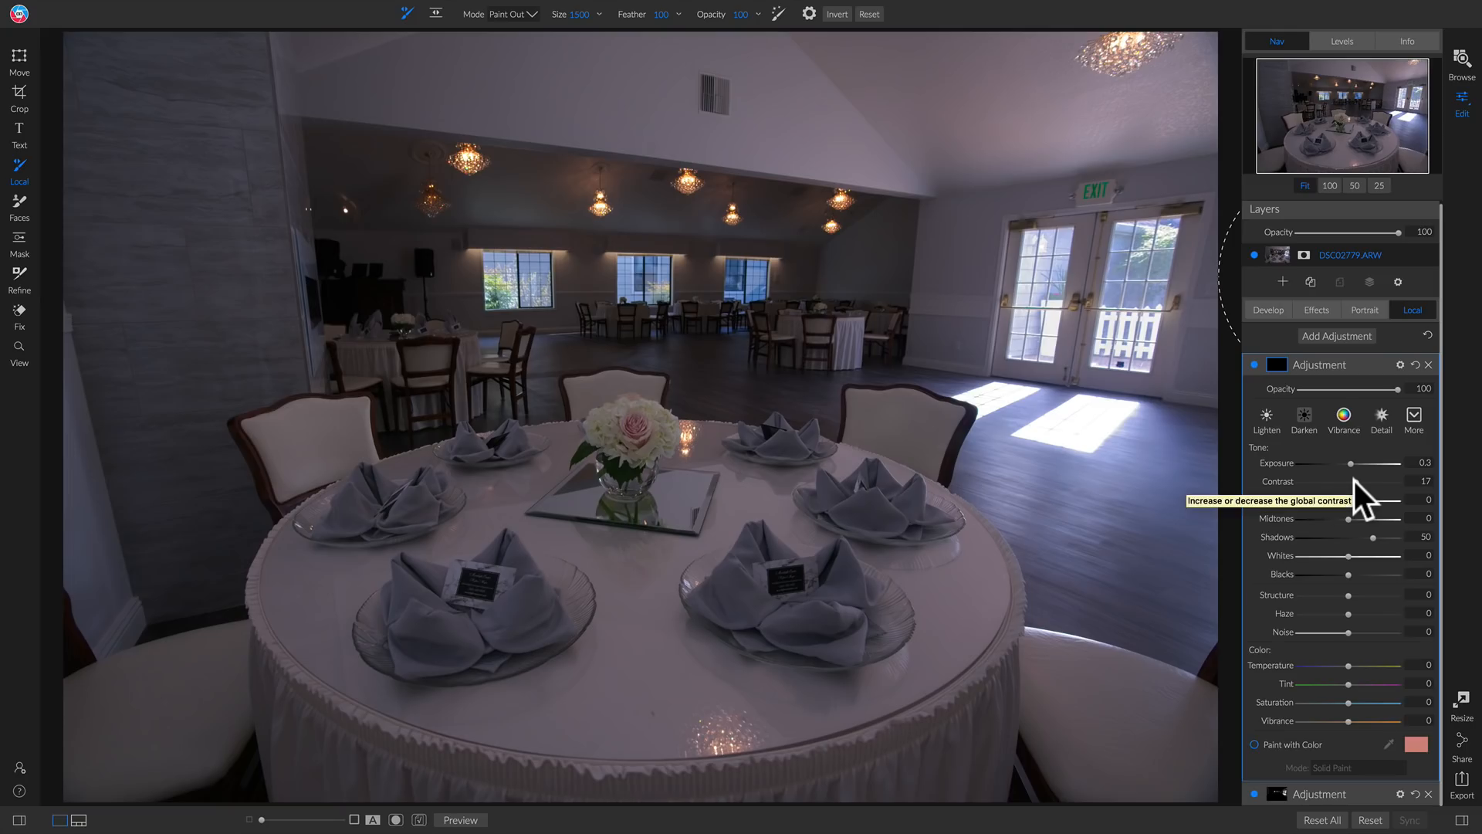
# Place a linear gradient mask tilted diagonally across the room, with its transition tightened, so the adjustment brightens the foreground table and the wall beside it.
pyautogui.press('g')
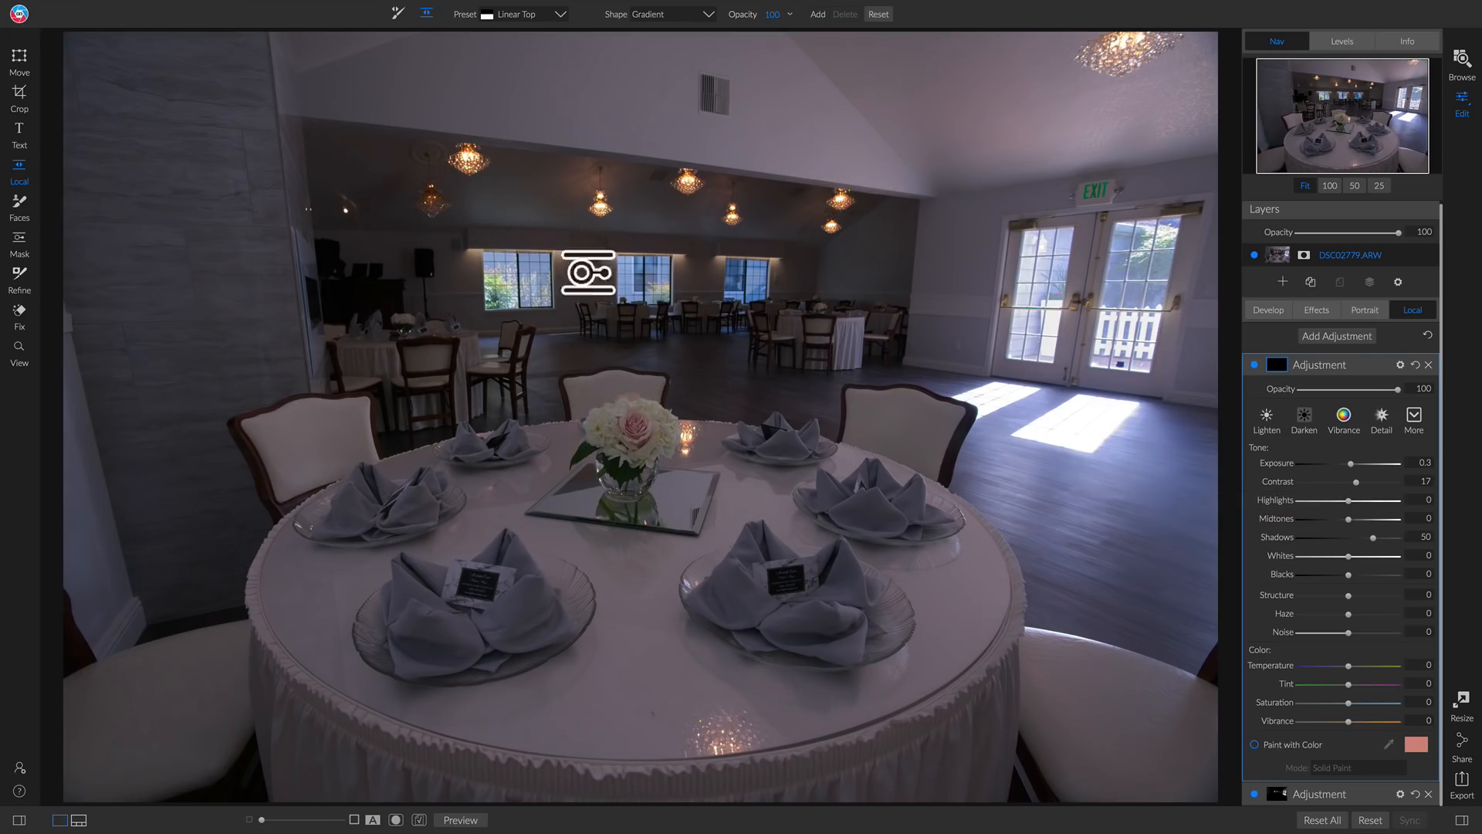
pyautogui.click(750, 396)
pyautogui.moveTo(803, 394); pyautogui.dragTo(513, 265)
pyautogui.moveTo(701, 267); pyautogui.dragTo(753, 208)
pyautogui.moveTo(749, 395)
pyautogui.mouseDown()
pyautogui.moveTo(720, 442)
pyautogui.moveTo(668, 429)
pyautogui.moveTo(741, 412)
pyautogui.mouseUp()
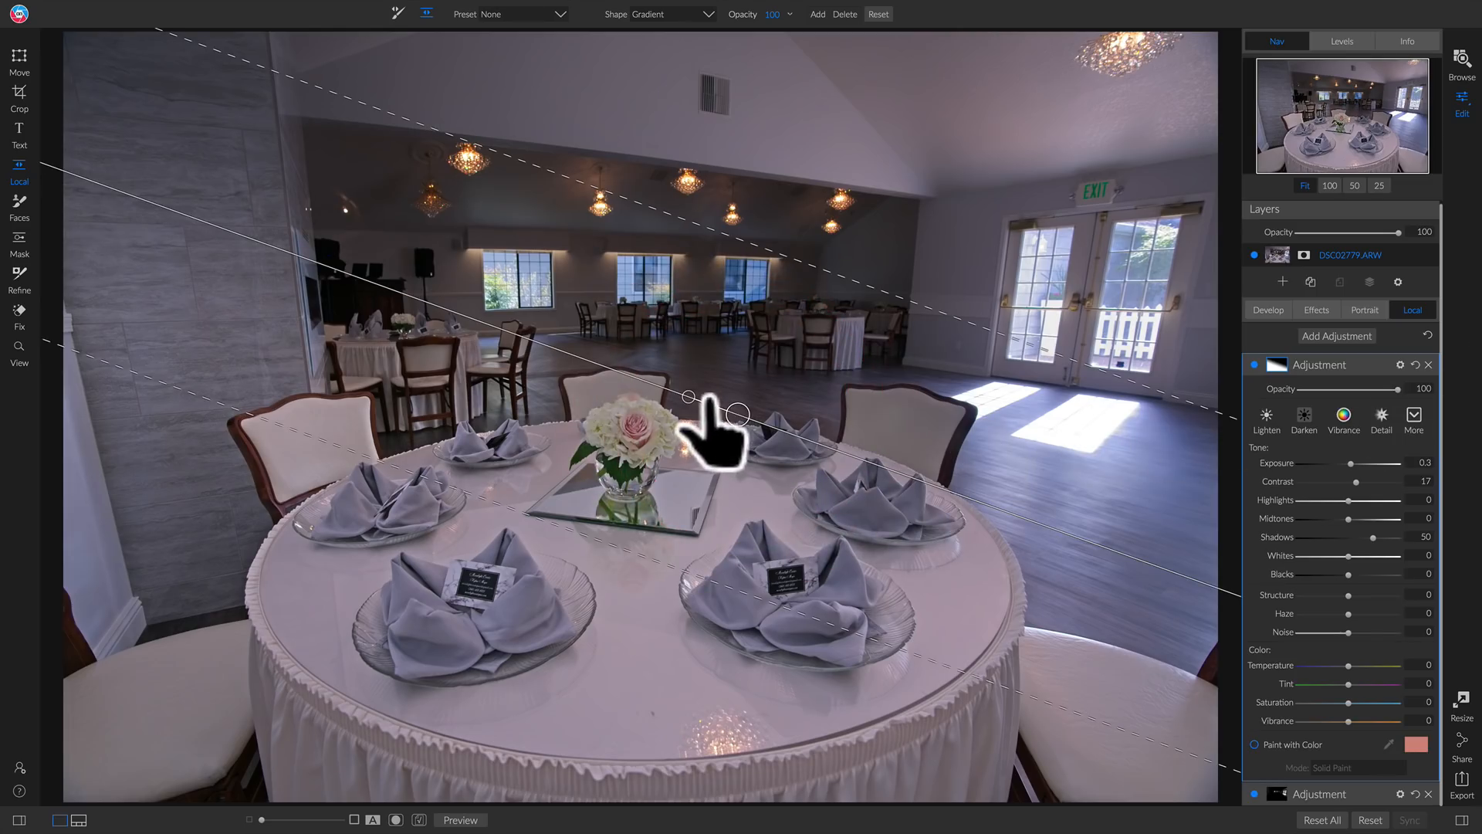
pyautogui.click(747, 261)
pyautogui.moveTo(747, 261); pyautogui.dragTo(747, 285)
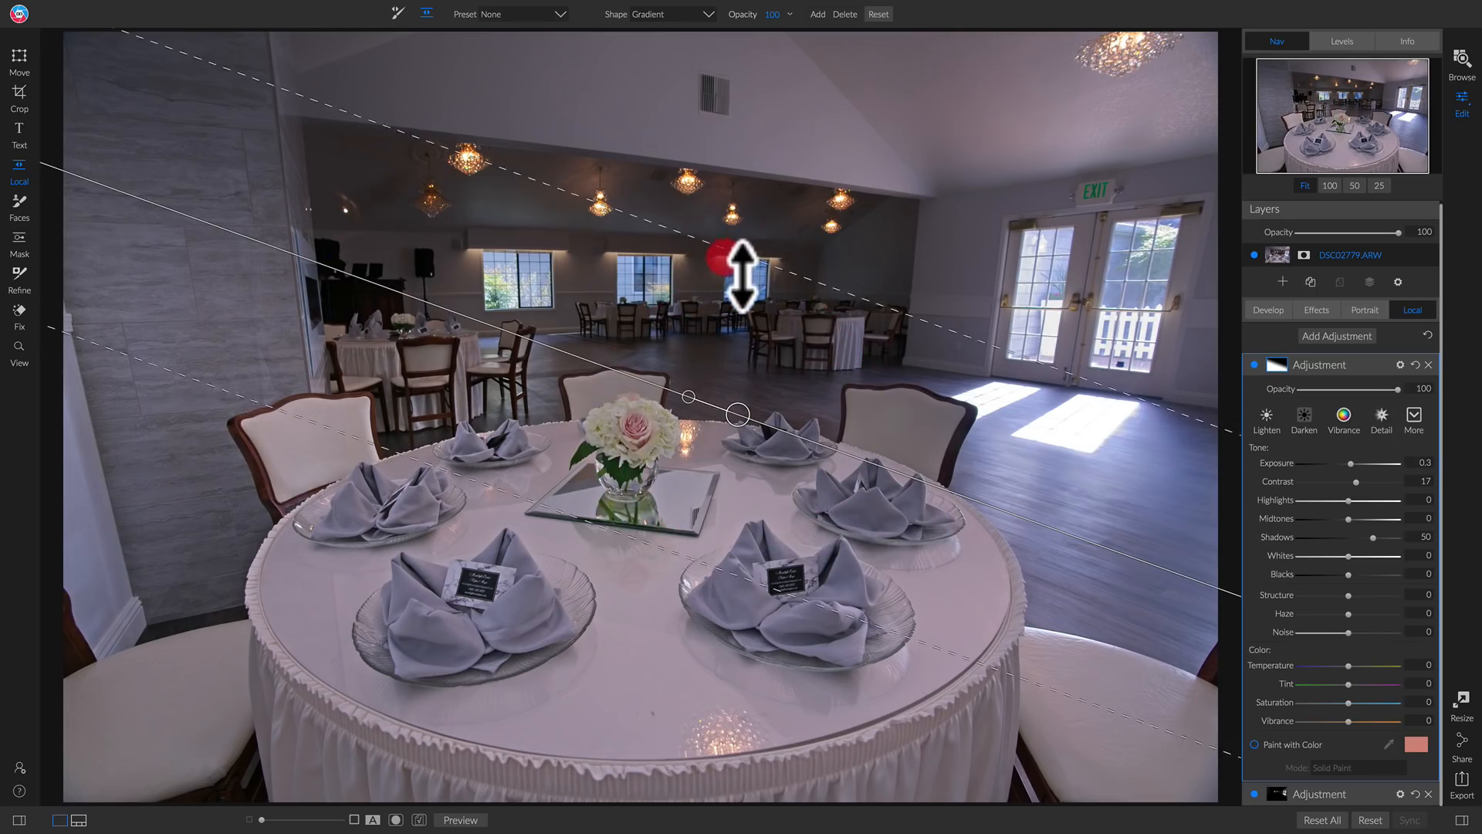
pyautogui.click(737, 415)
pyautogui.moveTo(740, 414); pyautogui.dragTo(762, 400)
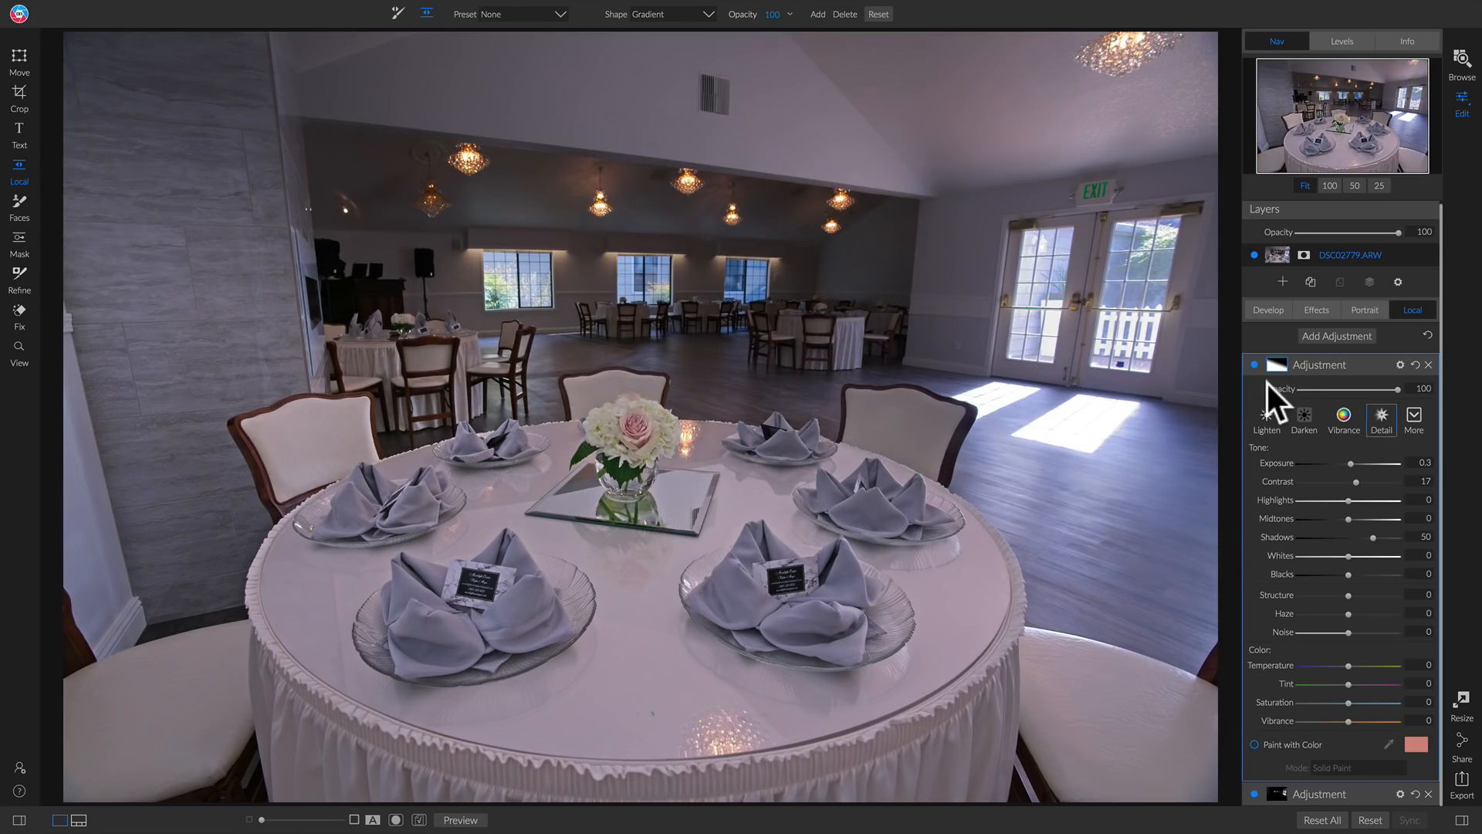
# Compare the photo with and without the Reveal Shadows adjustment, and compare the original with the fully edited version.
pyautogui.click(1254, 364)
pyautogui.click(1254, 365)
pyautogui.press('\\')
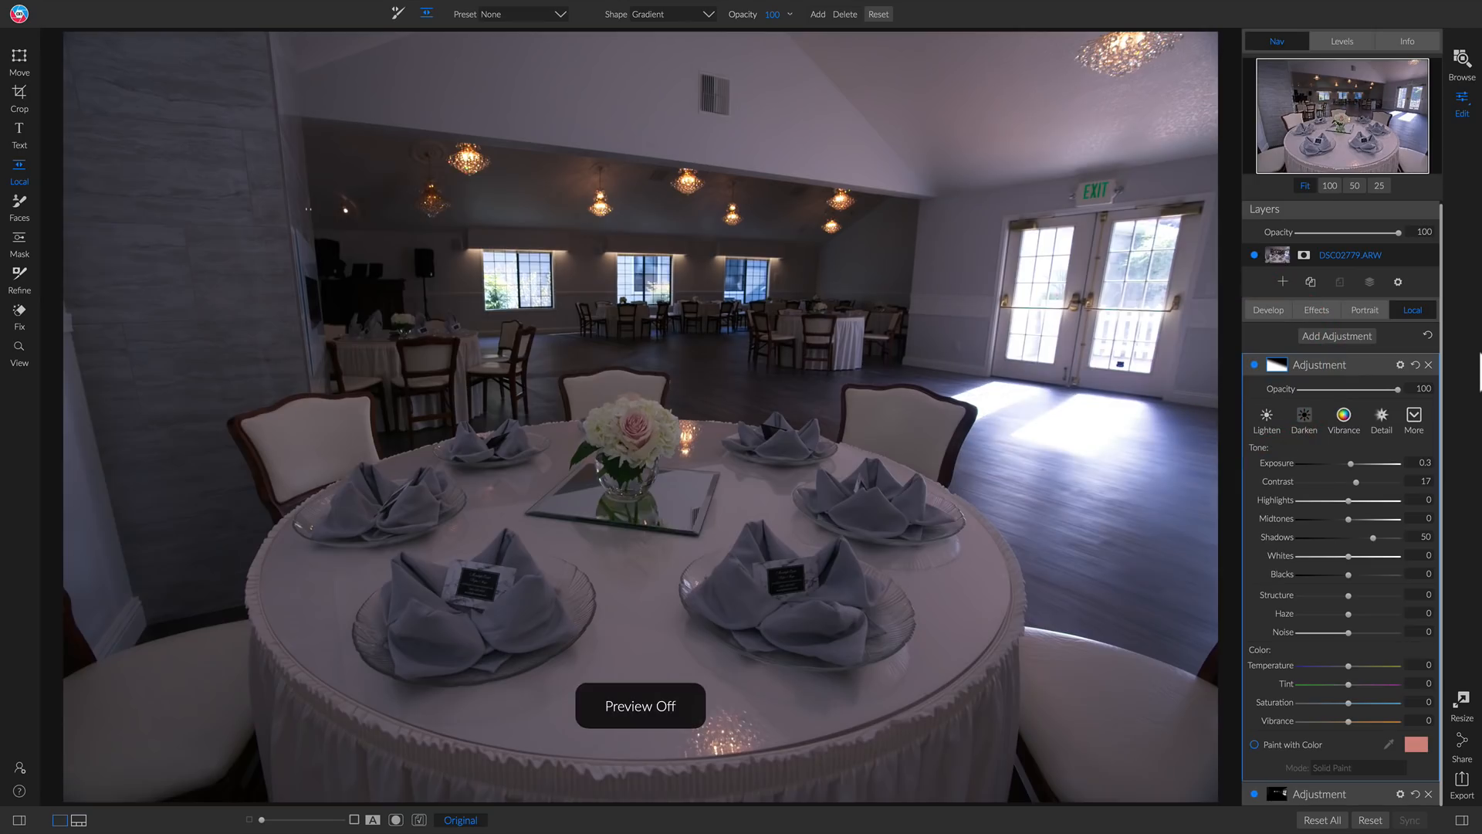
pyautogui.press('\\')
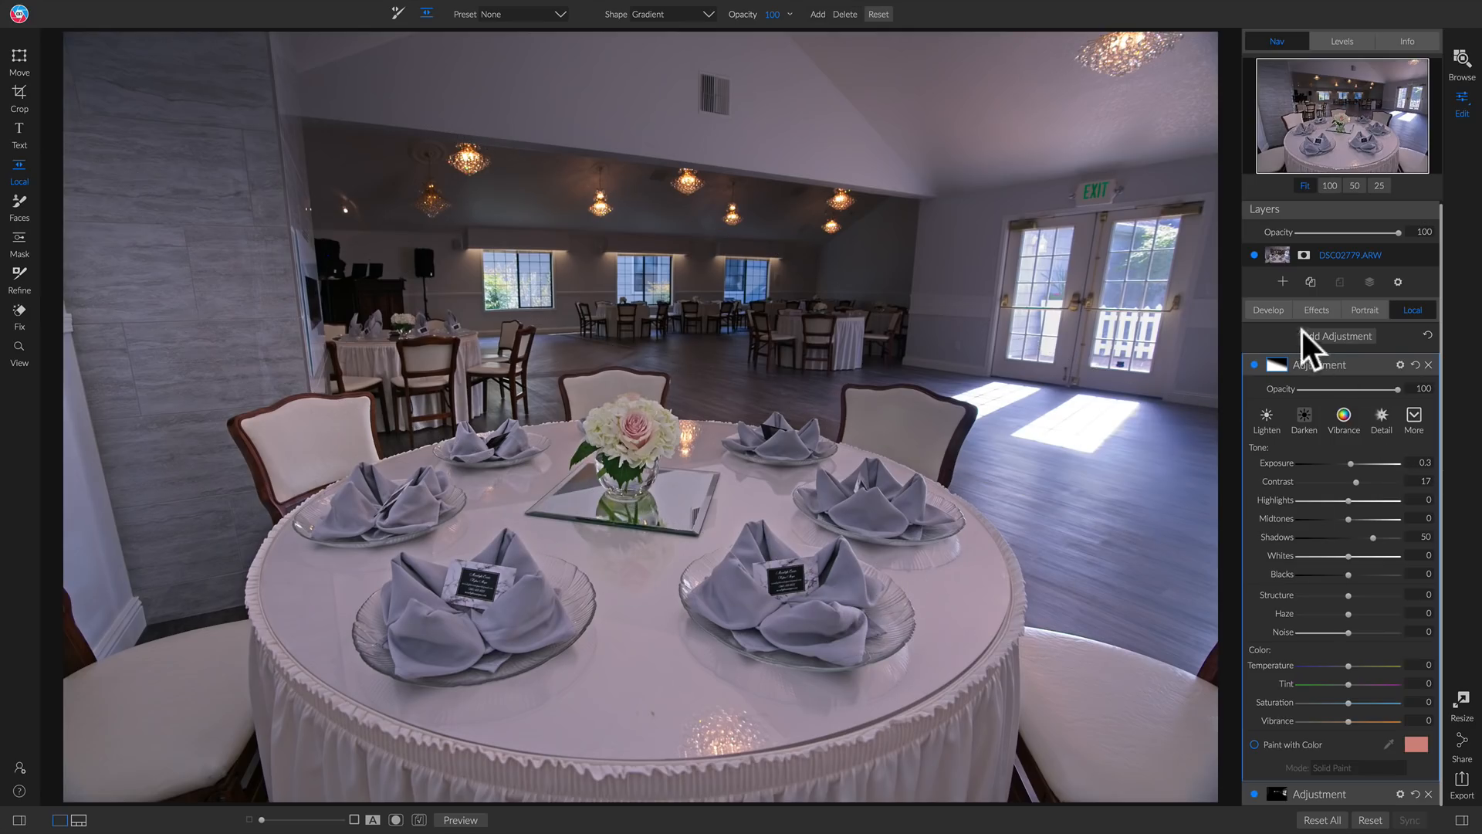
# Check the Develop and Effects settings of the dining room photo, and return to its local adjustments.
pyautogui.click(1276, 312)
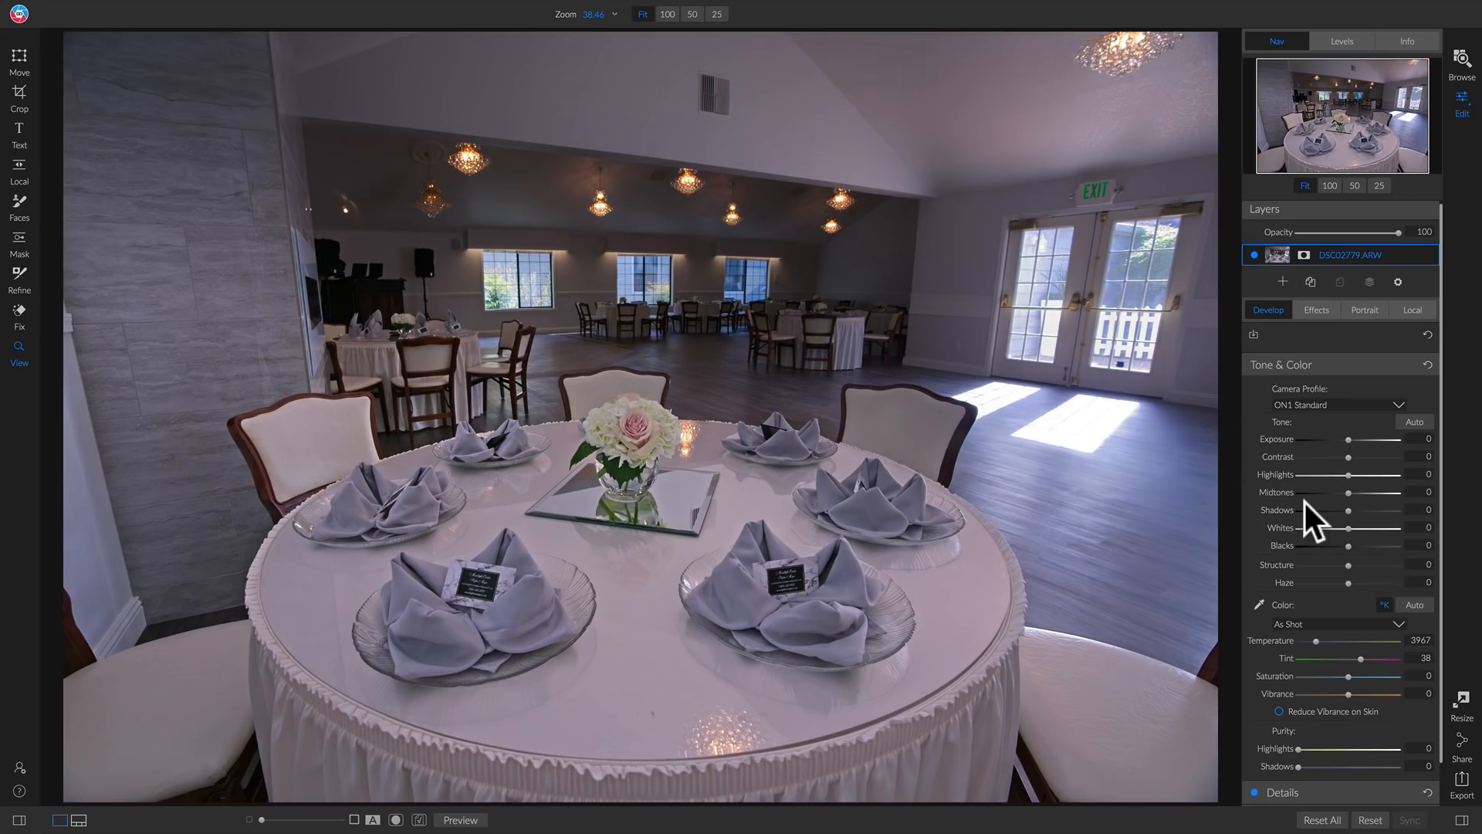
pyautogui.click(1319, 309)
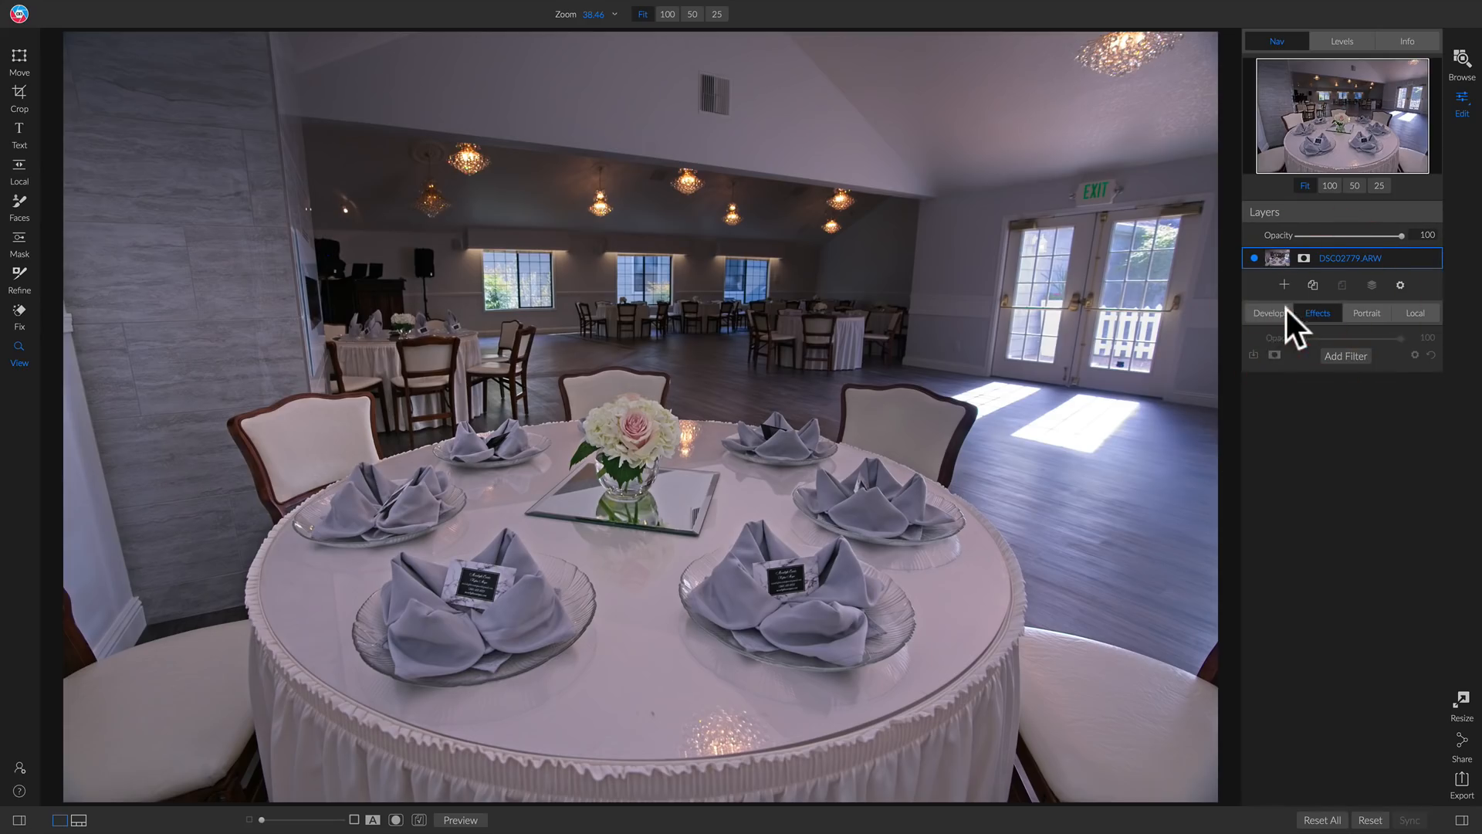
pyautogui.click(1408, 315)
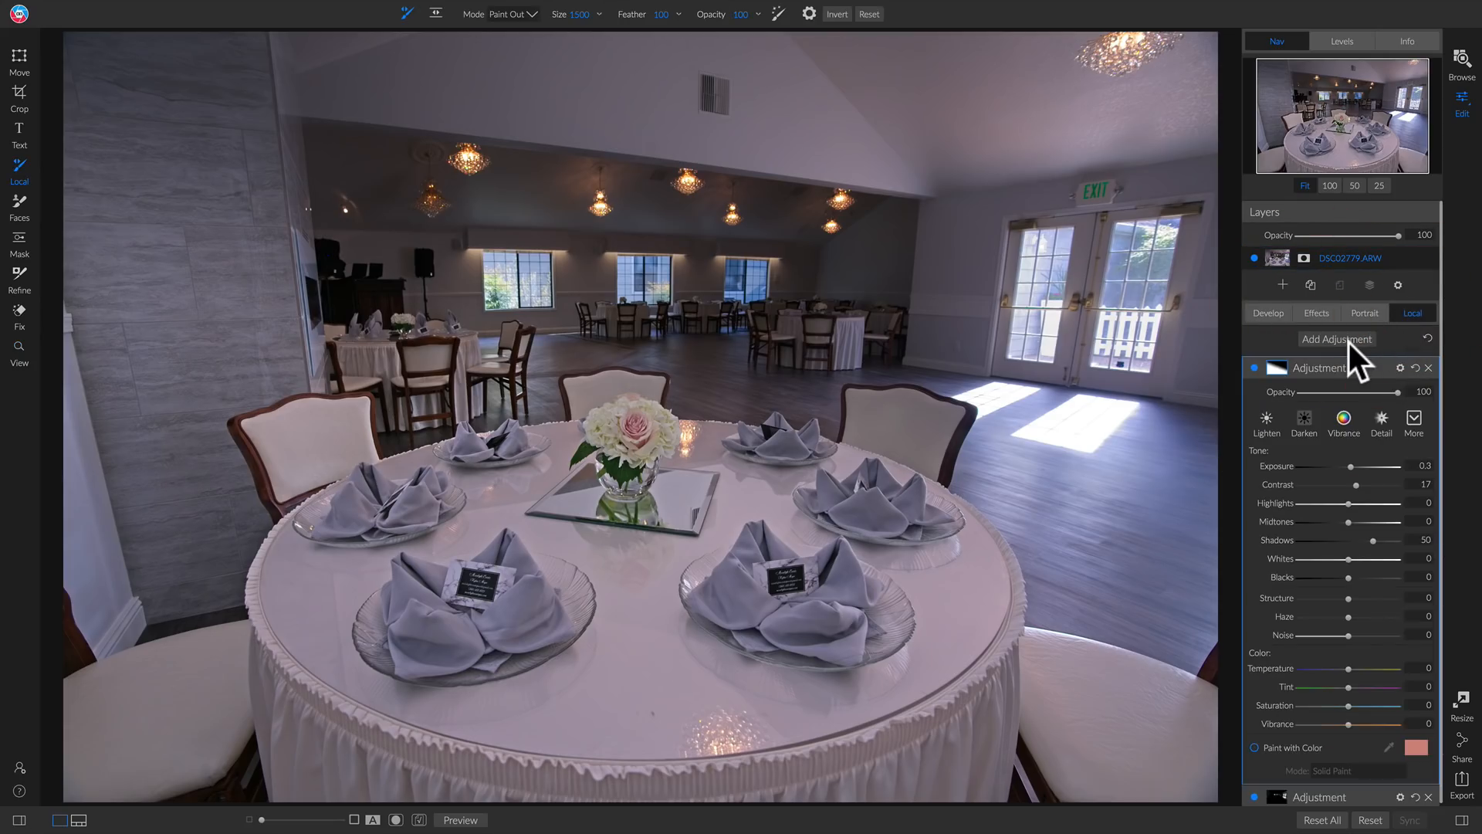
# Switch to the moonlit tree photo DSC01577.ARW using the filmstrip, and hide the filmstrip again.
pyautogui.hotkey('ctrl', 'shift', 'f')
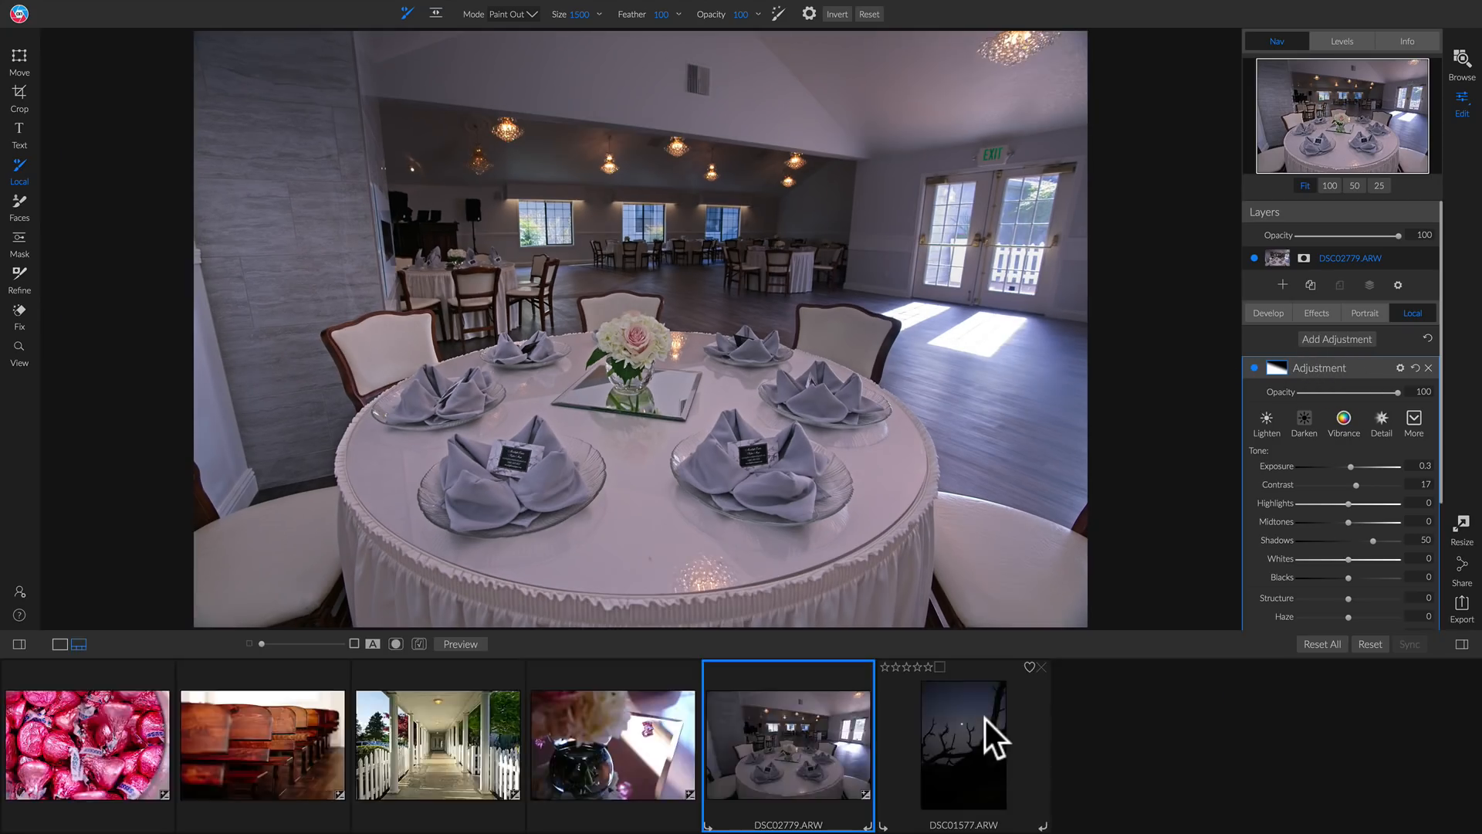
pyautogui.click(972, 736)
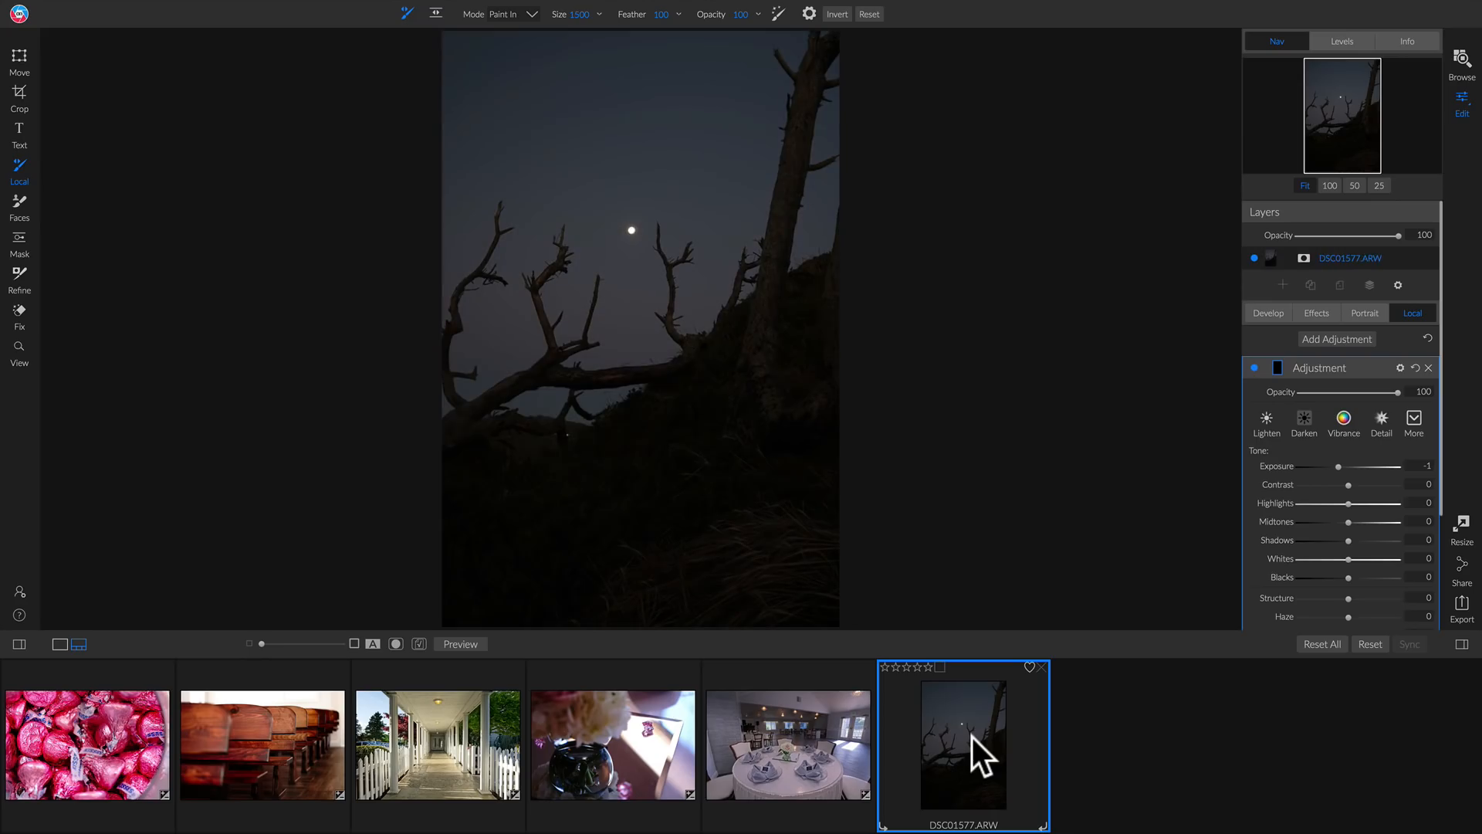
pyautogui.hotkey('ctrl', 'shift', 'f')
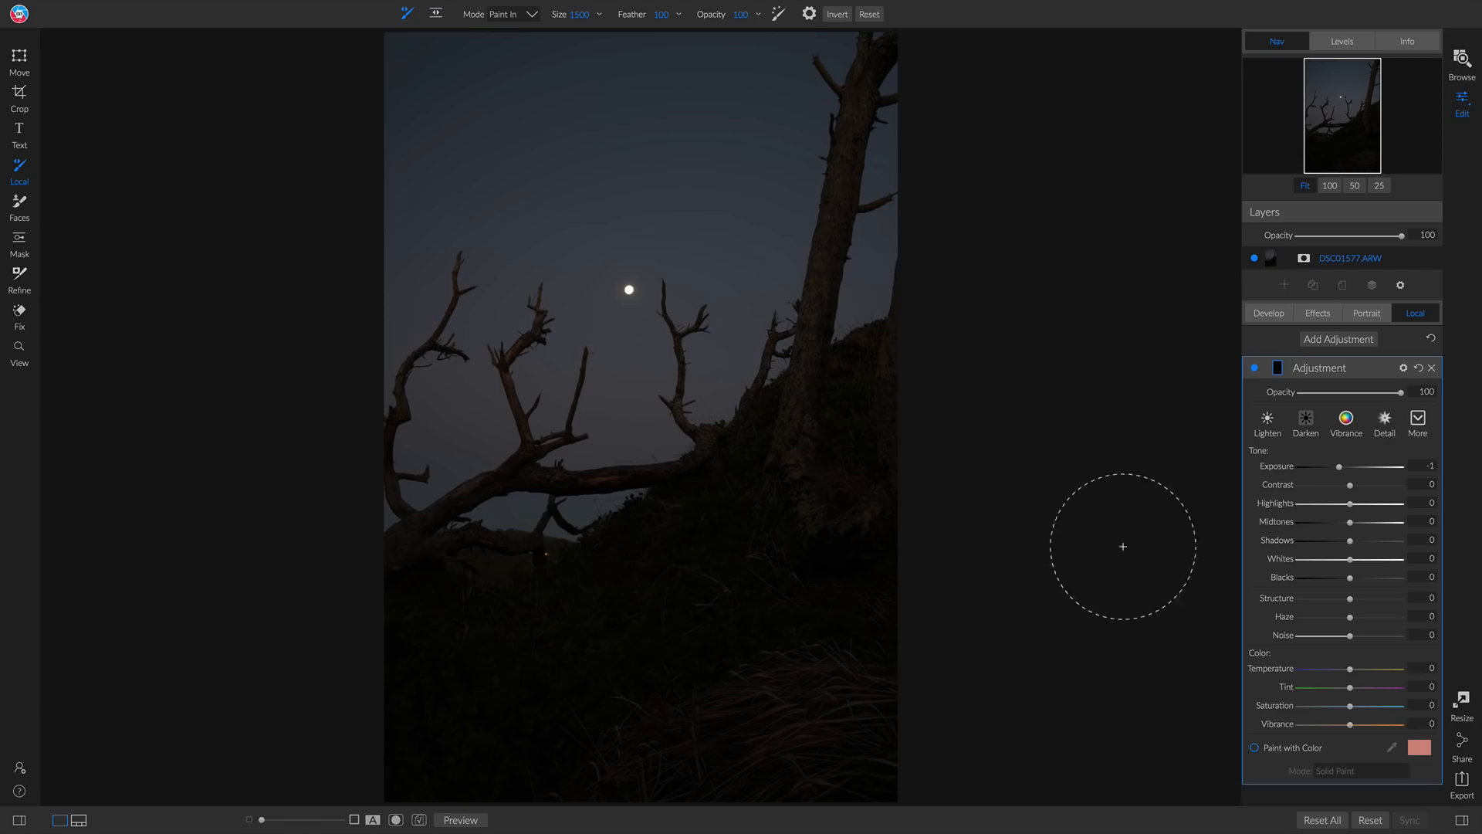
# Delete the local adjustment from the DSC01577.ARW photo.
pyautogui.click(1287, 286)
pyautogui.click(1285, 287)
pyautogui.click(1431, 285)
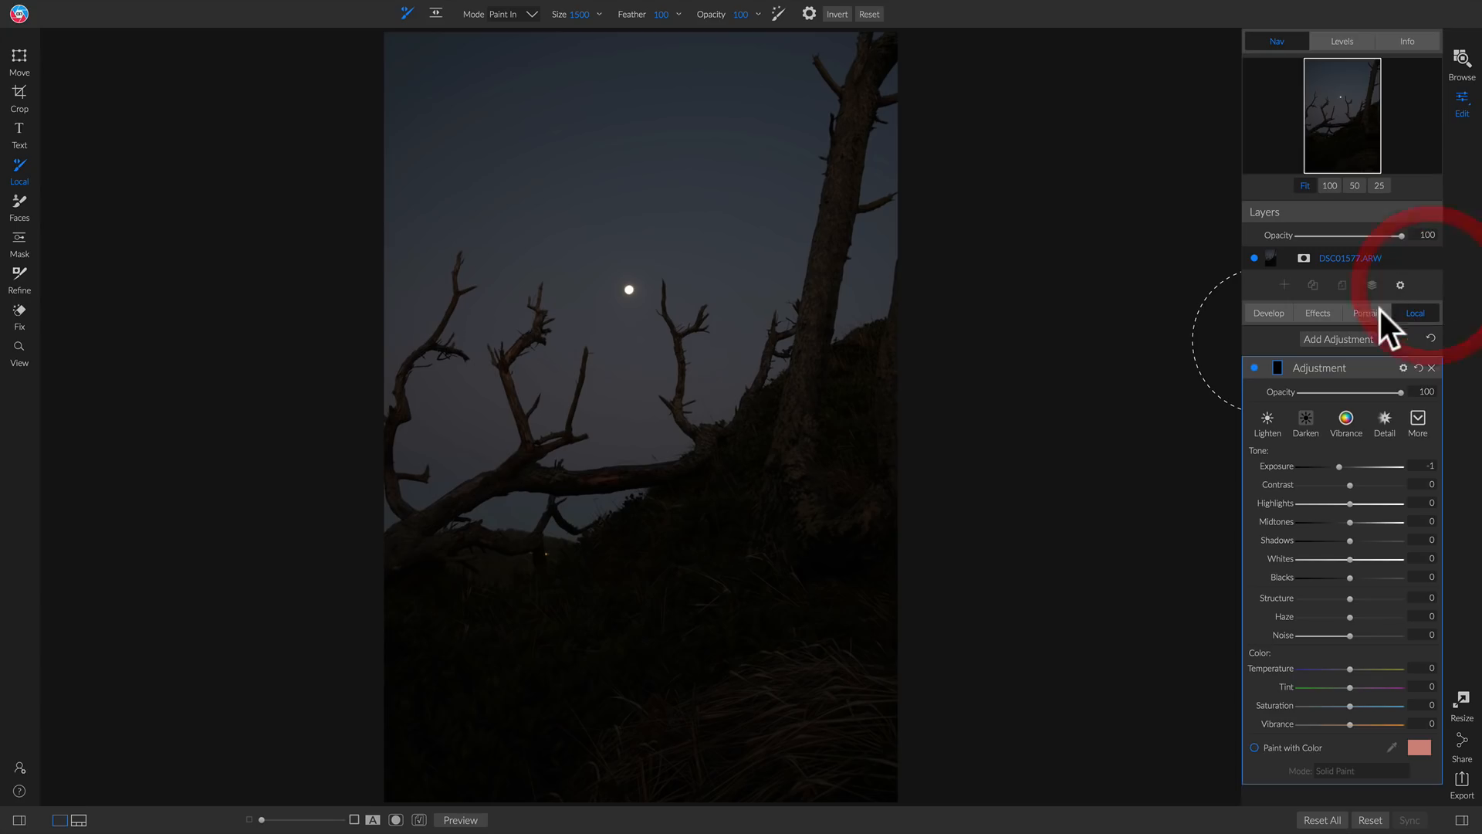
pyautogui.click(1433, 367)
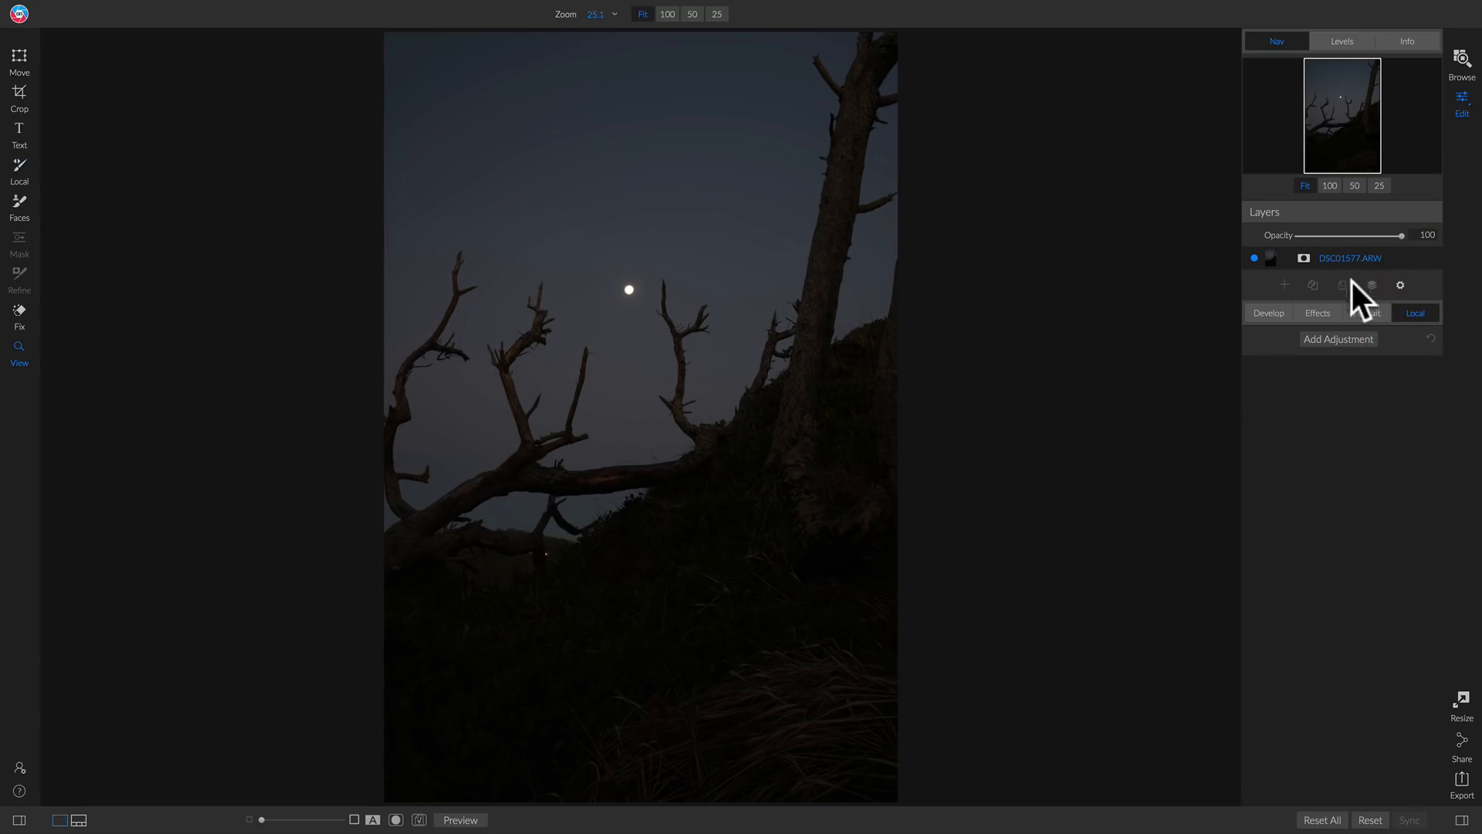
# Add the cloudy sky photo with the moon from the Desktop's Masking folder as a new layer above DSC01577.ARW.
pyautogui.click(1283, 285)
pyautogui.click(1337, 261)
pyautogui.click(1287, 284)
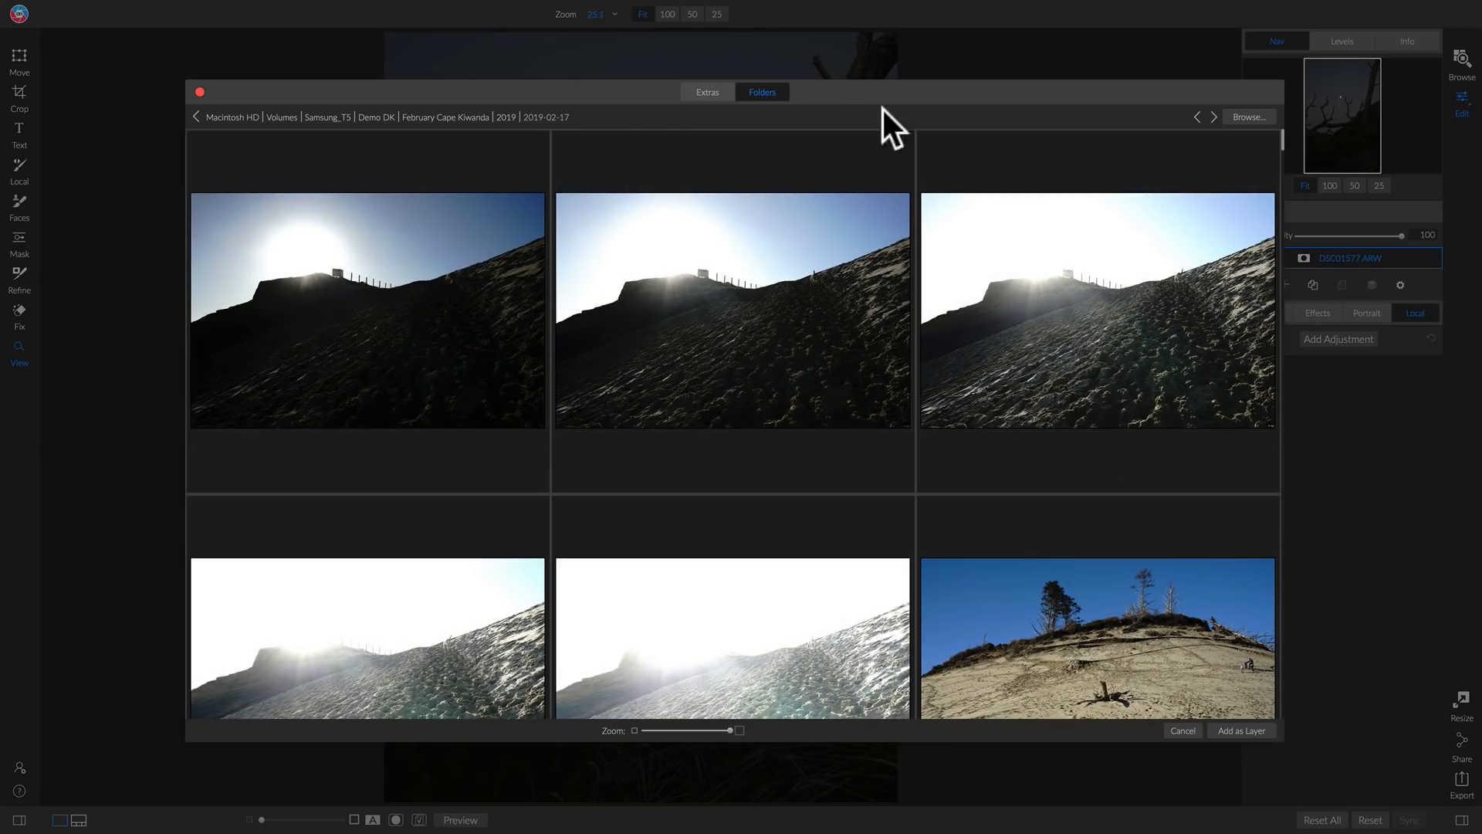
pyautogui.click(1242, 118)
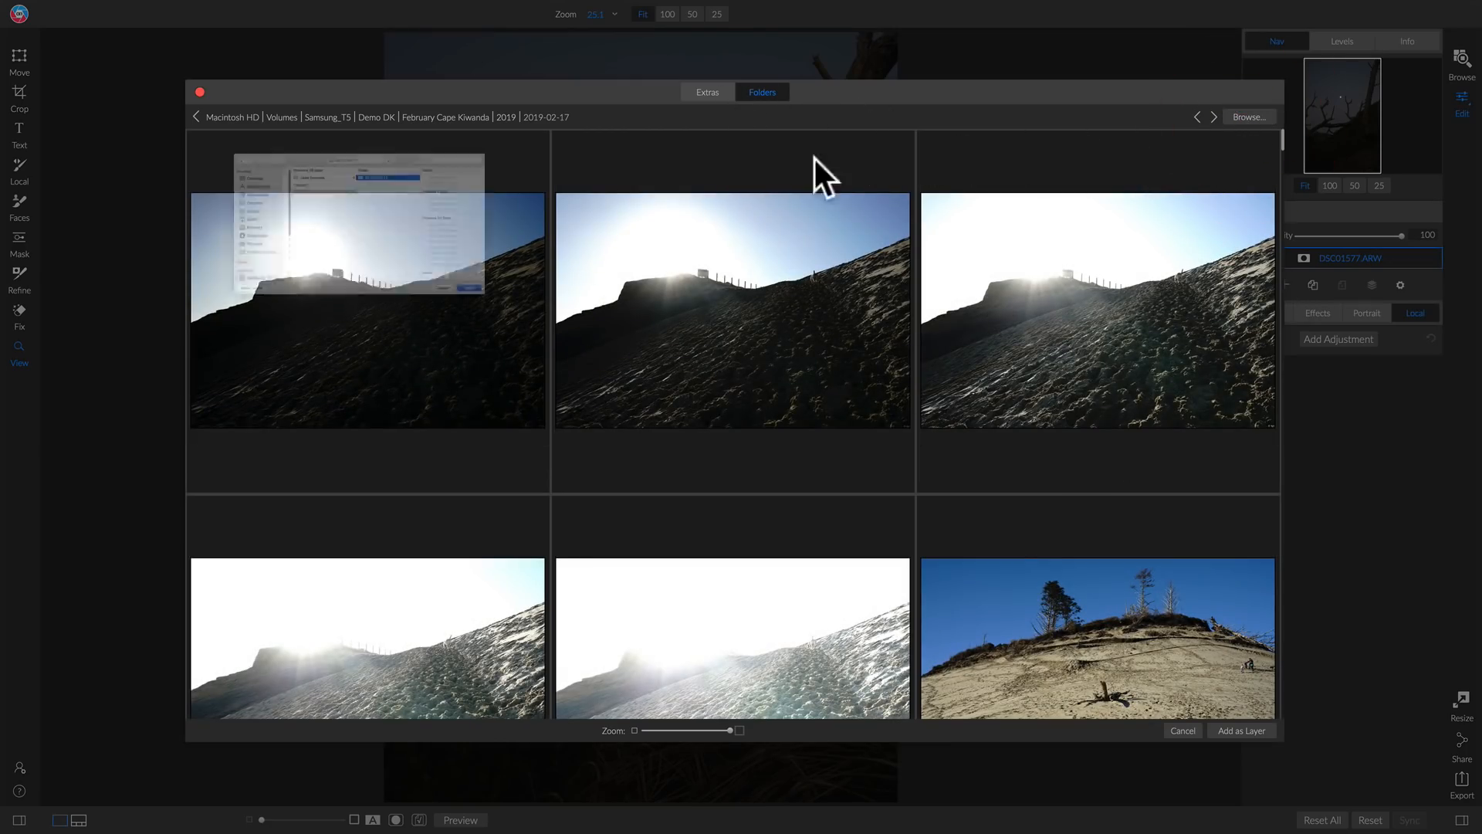
pyautogui.click(113, 252)
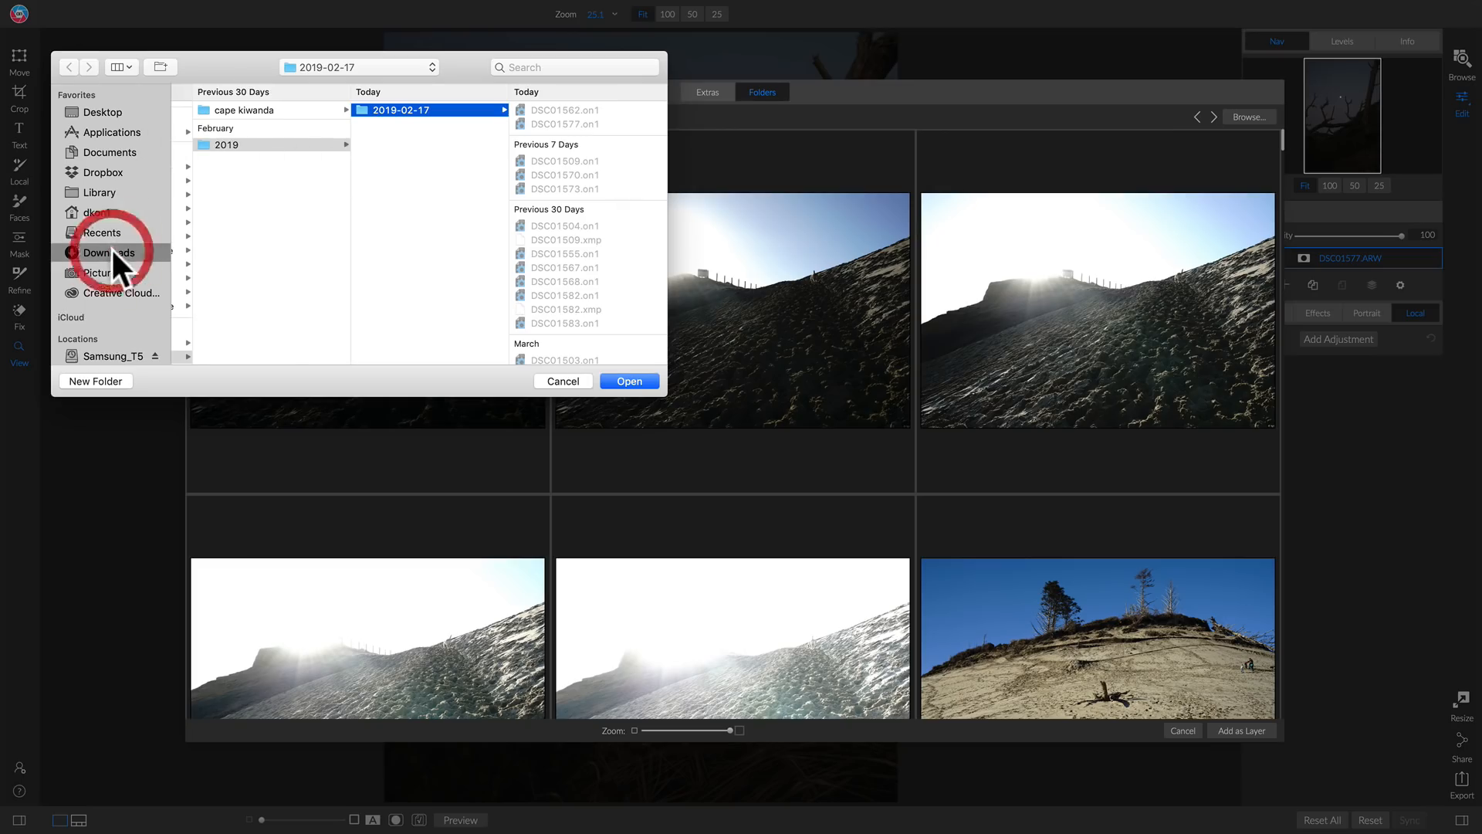
pyautogui.click(232, 110)
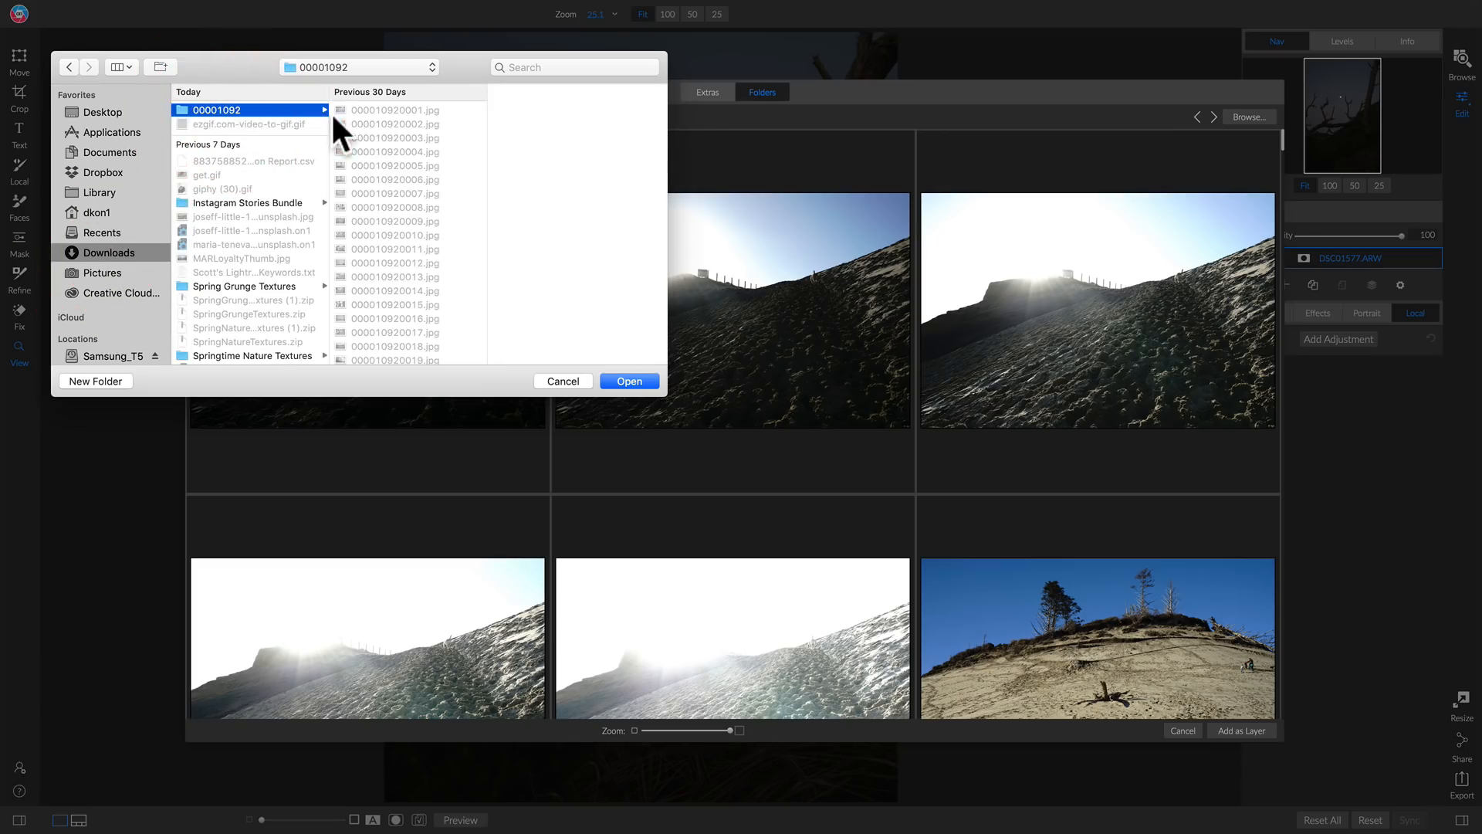
pyautogui.scroll(-5, 401, 166)
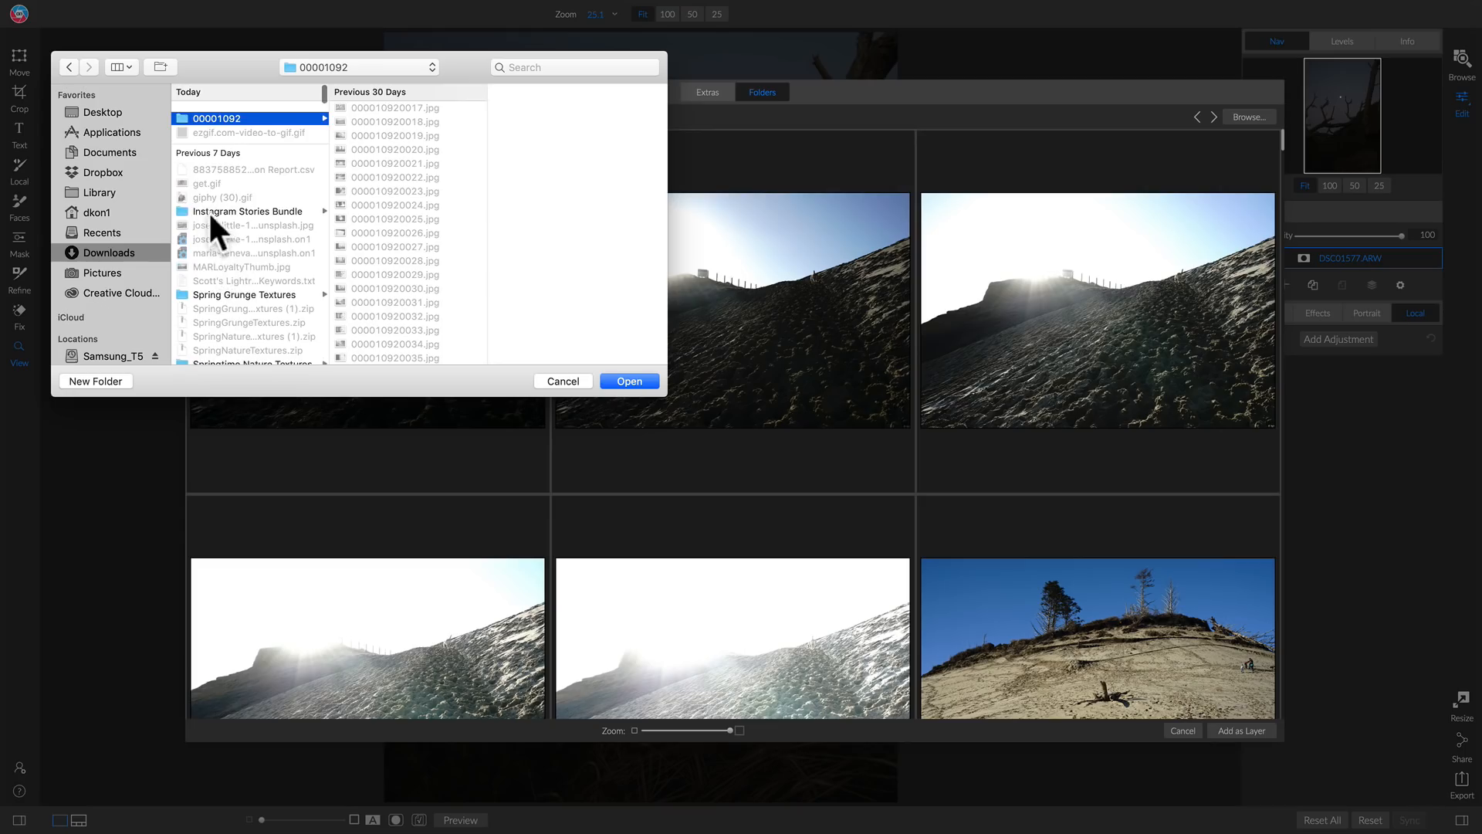
pyautogui.click(112, 112)
pyautogui.click(247, 111)
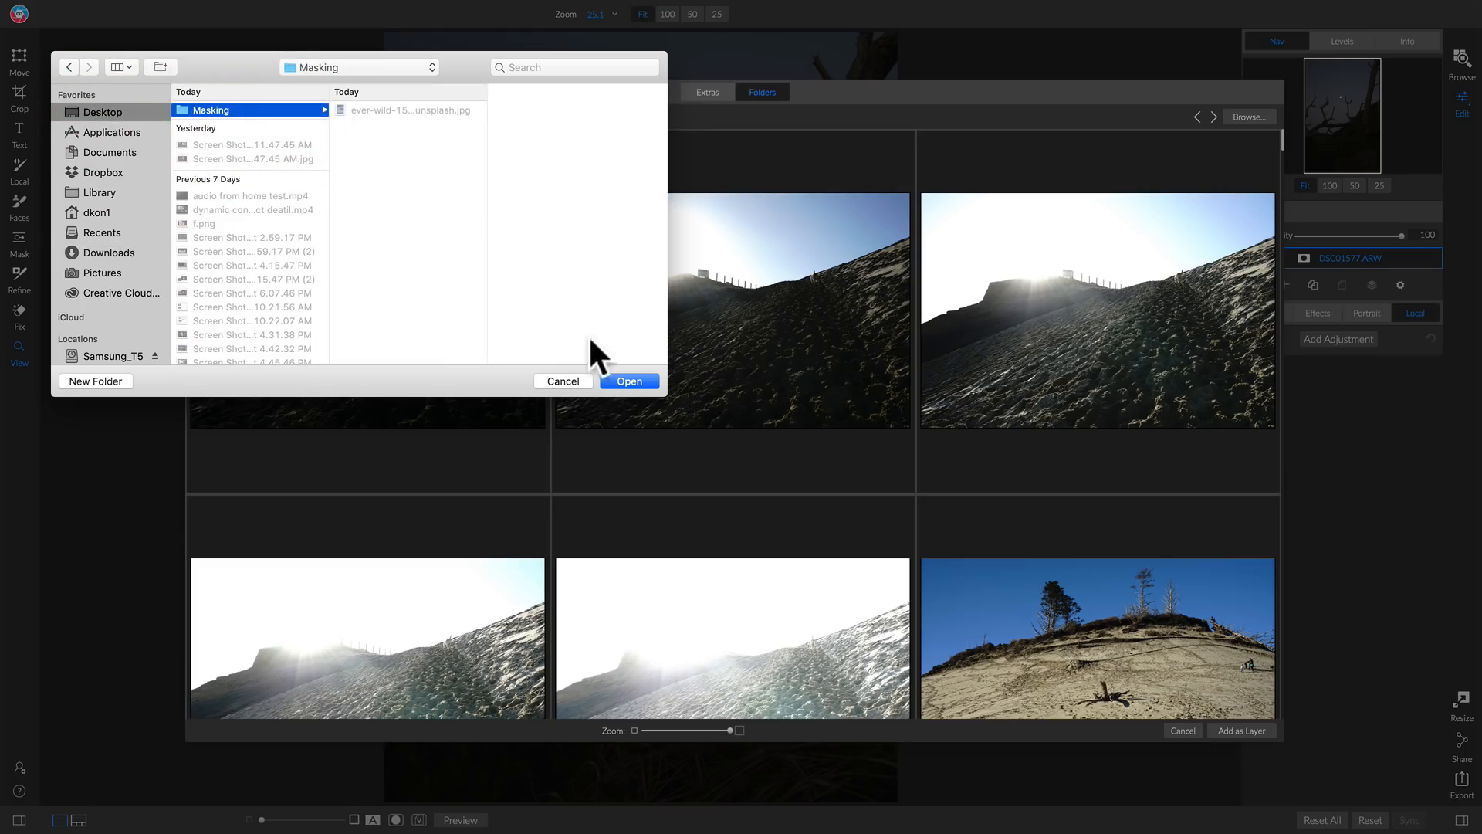
pyautogui.click(627, 381)
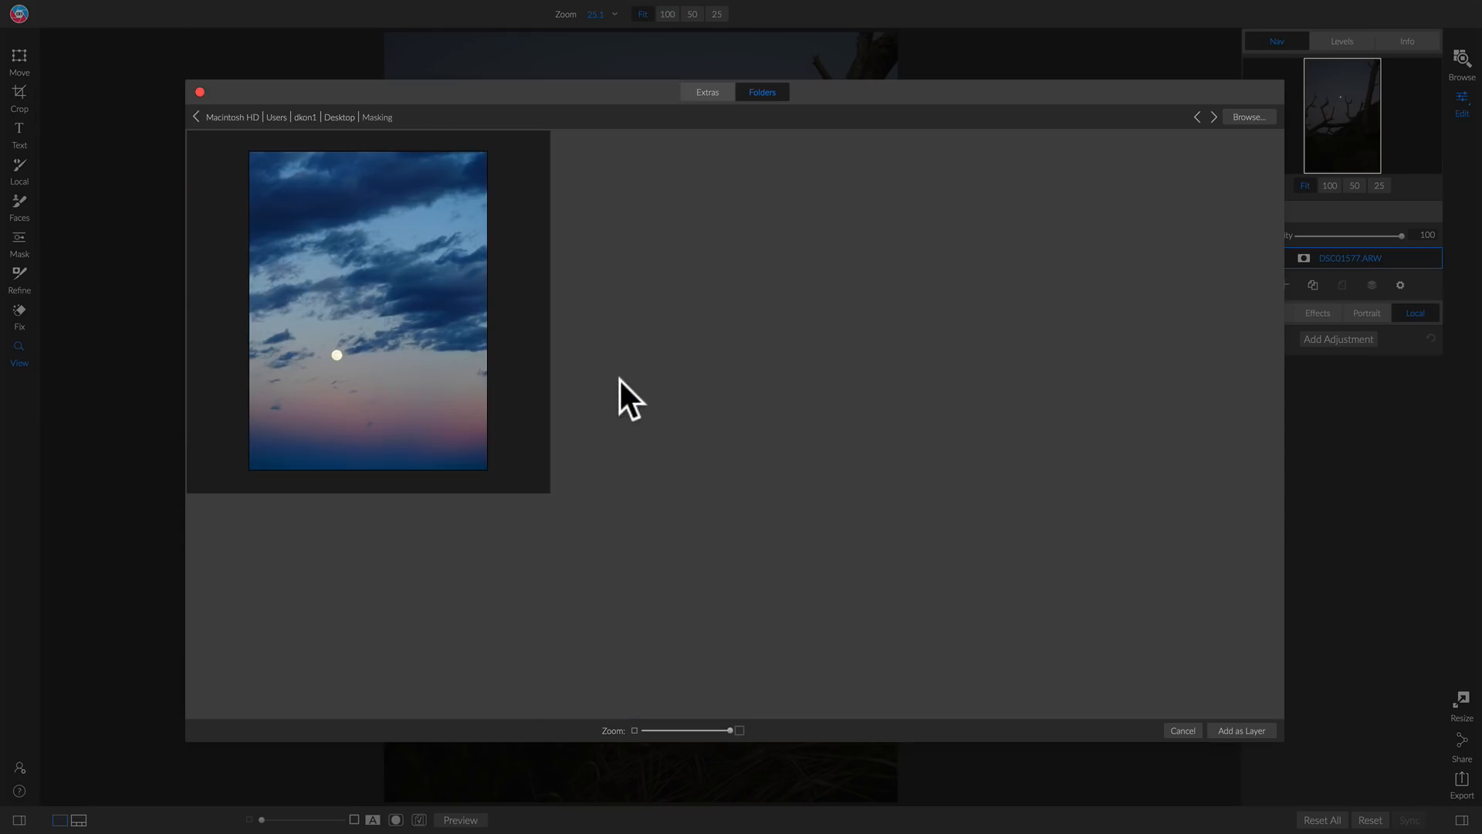
pyautogui.click(353, 276)
pyautogui.click(1244, 731)
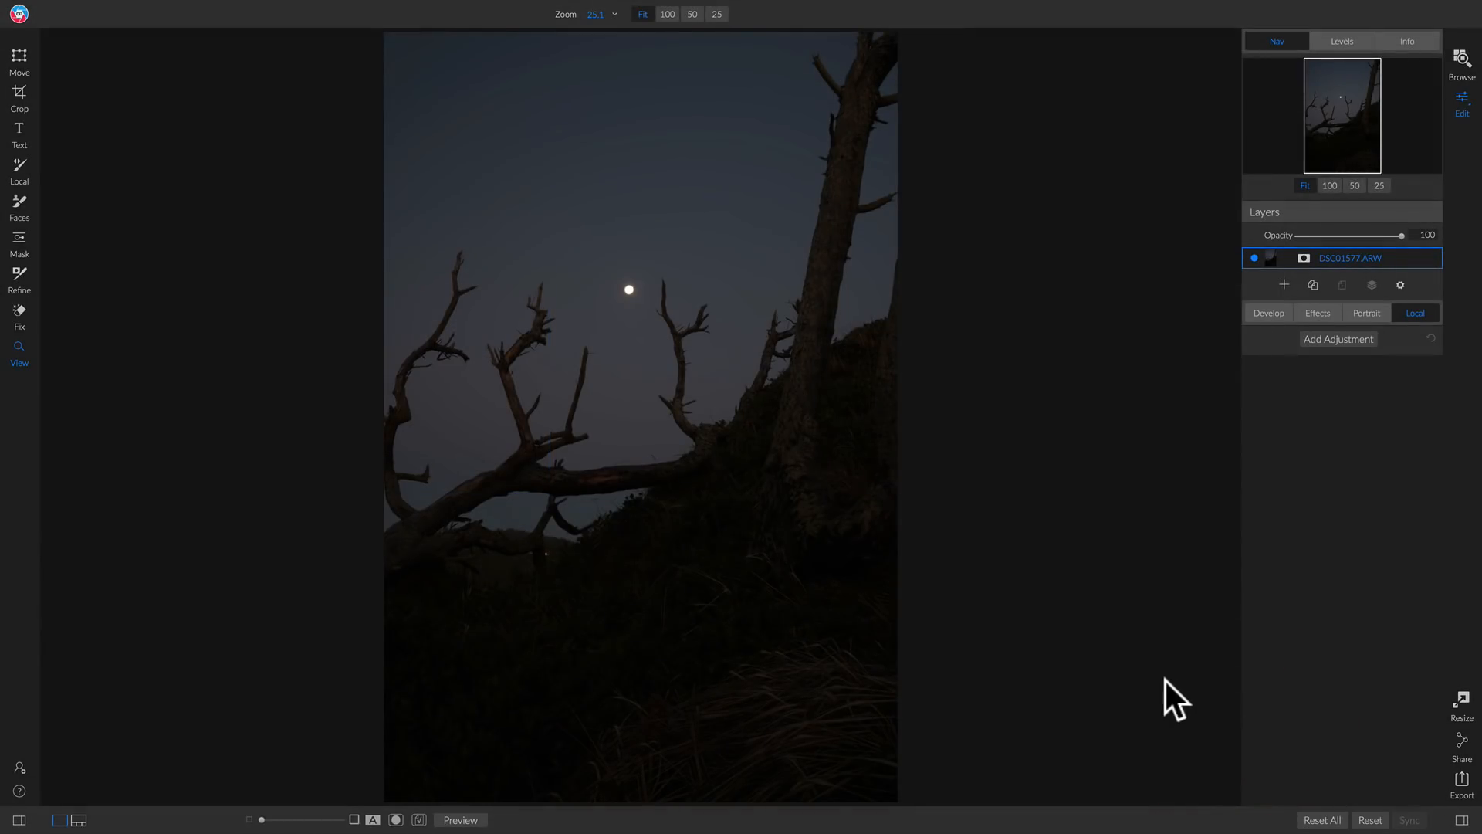
# Try scaling the sky layer to 5149 × 6865 and moving it over the tree branches at 57% opacity.
pyautogui.press('v')
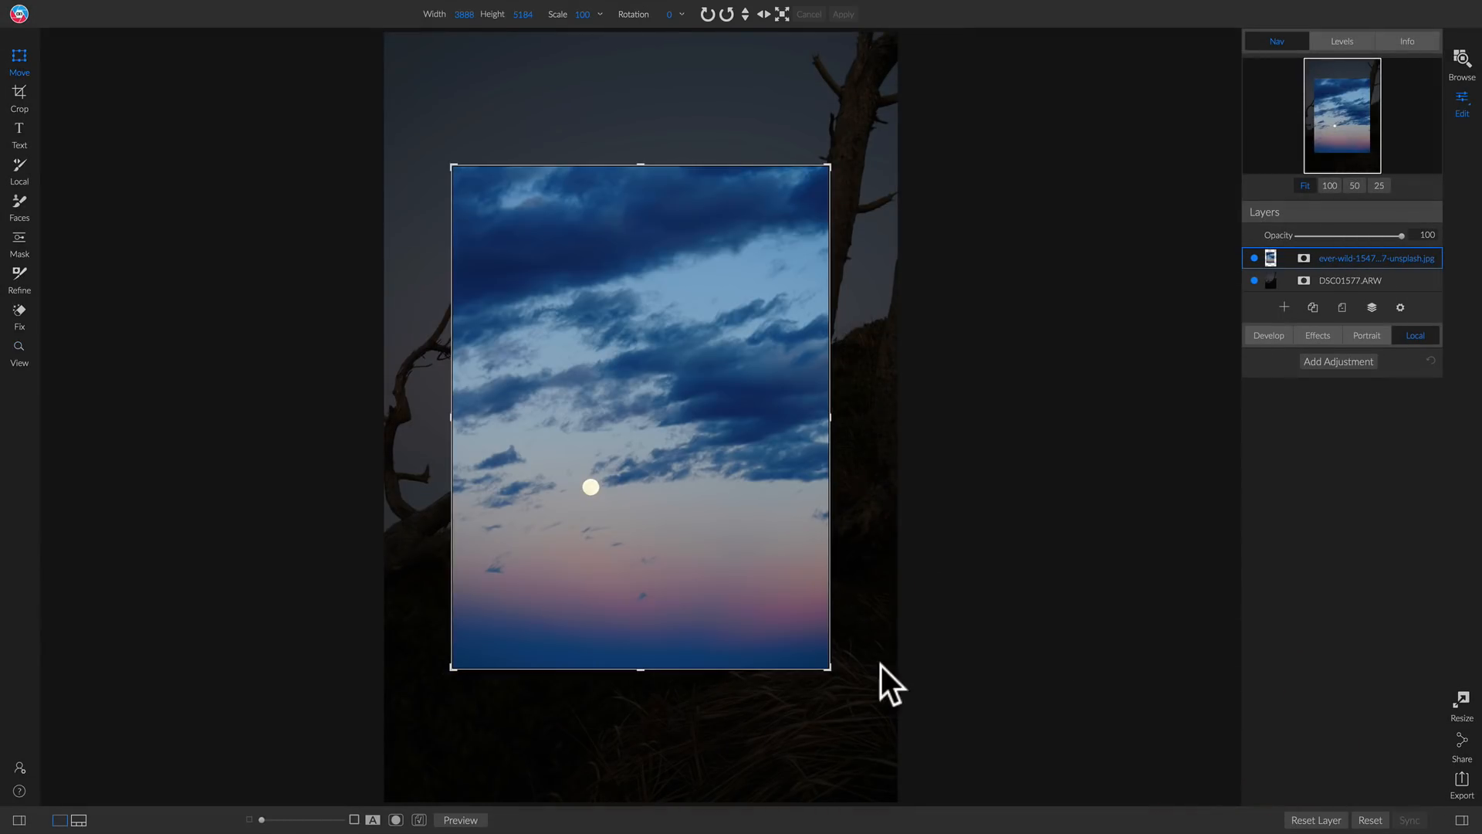
pyautogui.click(829, 667)
pyautogui.moveTo(831, 670); pyautogui.dragTo(712, 336)
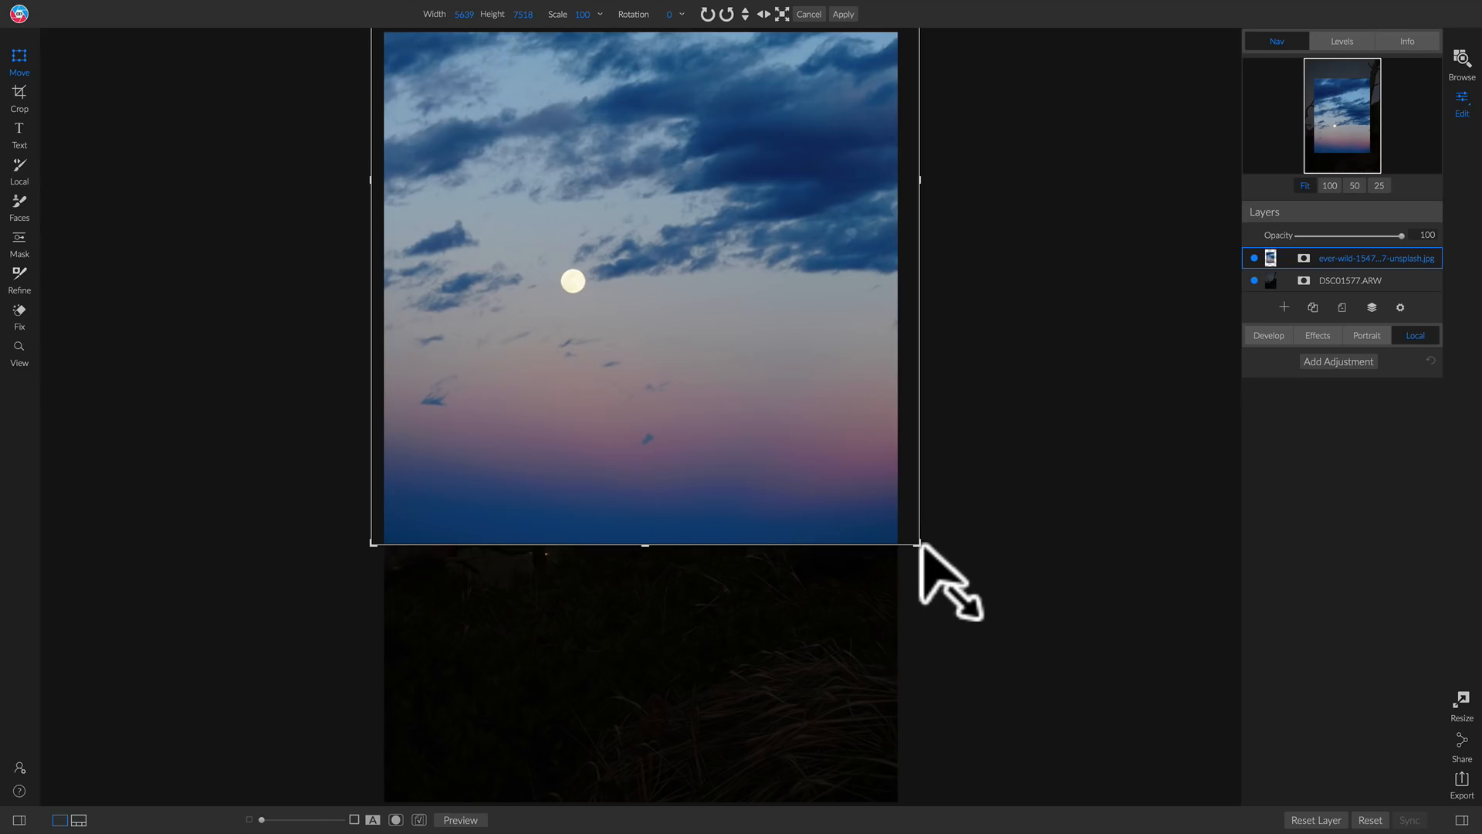
pyautogui.moveTo(917, 543); pyautogui.dragTo(874, 485)
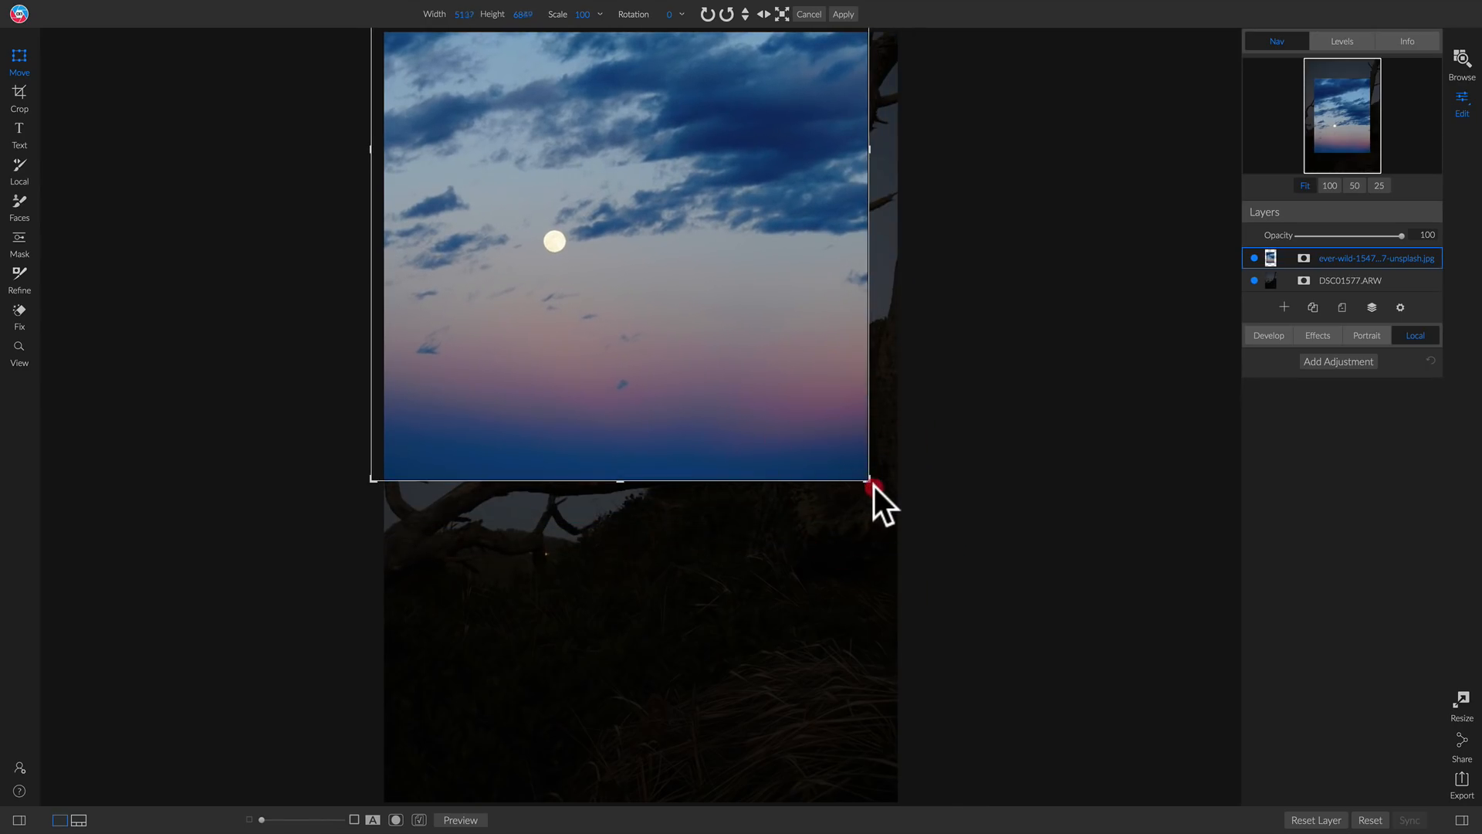
pyautogui.click(1357, 236)
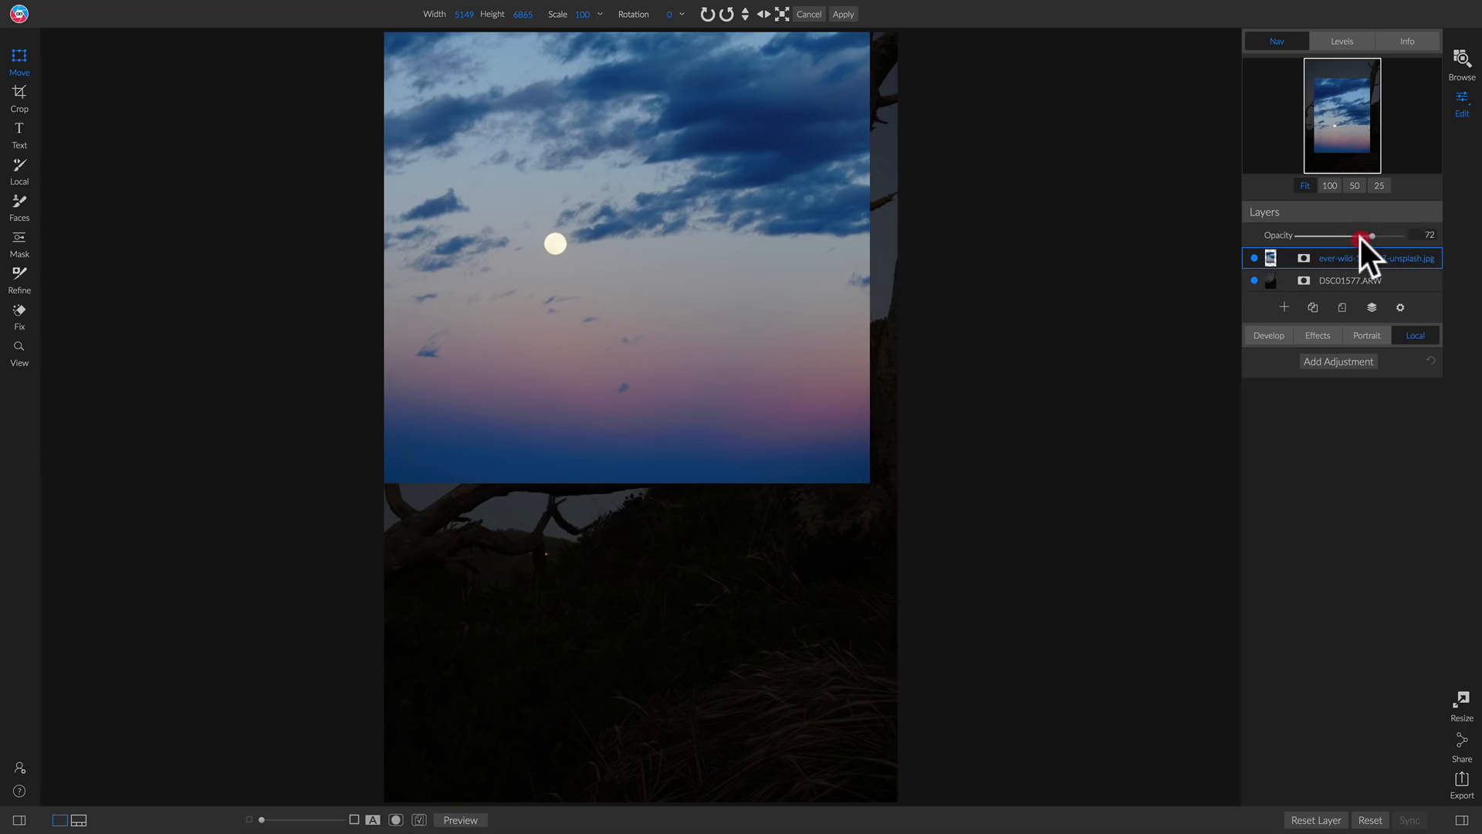
pyautogui.moveTo(650, 246); pyautogui.dragTo(650, 368)
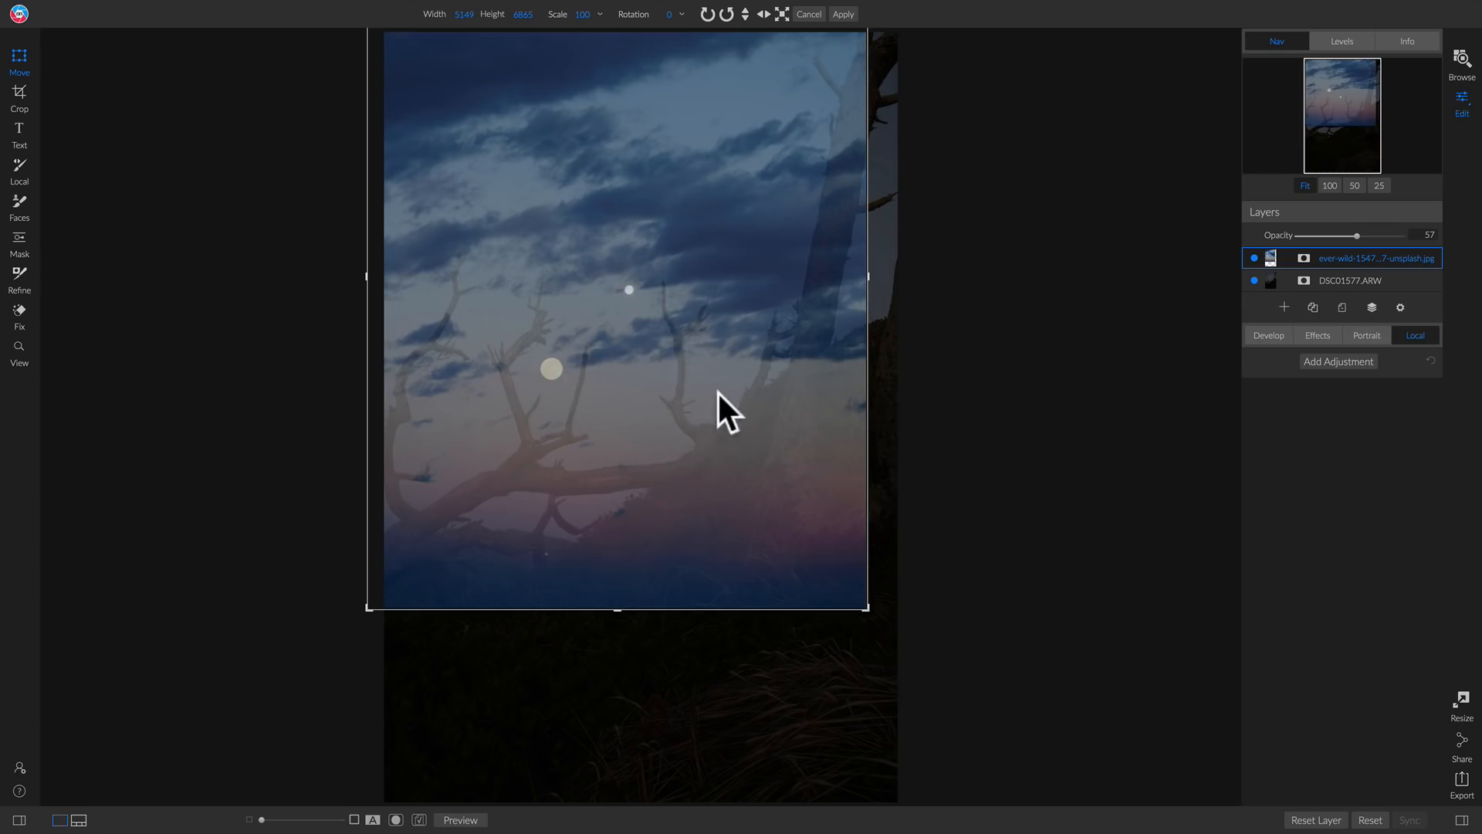
pyautogui.moveTo(667, 457); pyautogui.dragTo(664, 468)
pyautogui.click(664, 468)
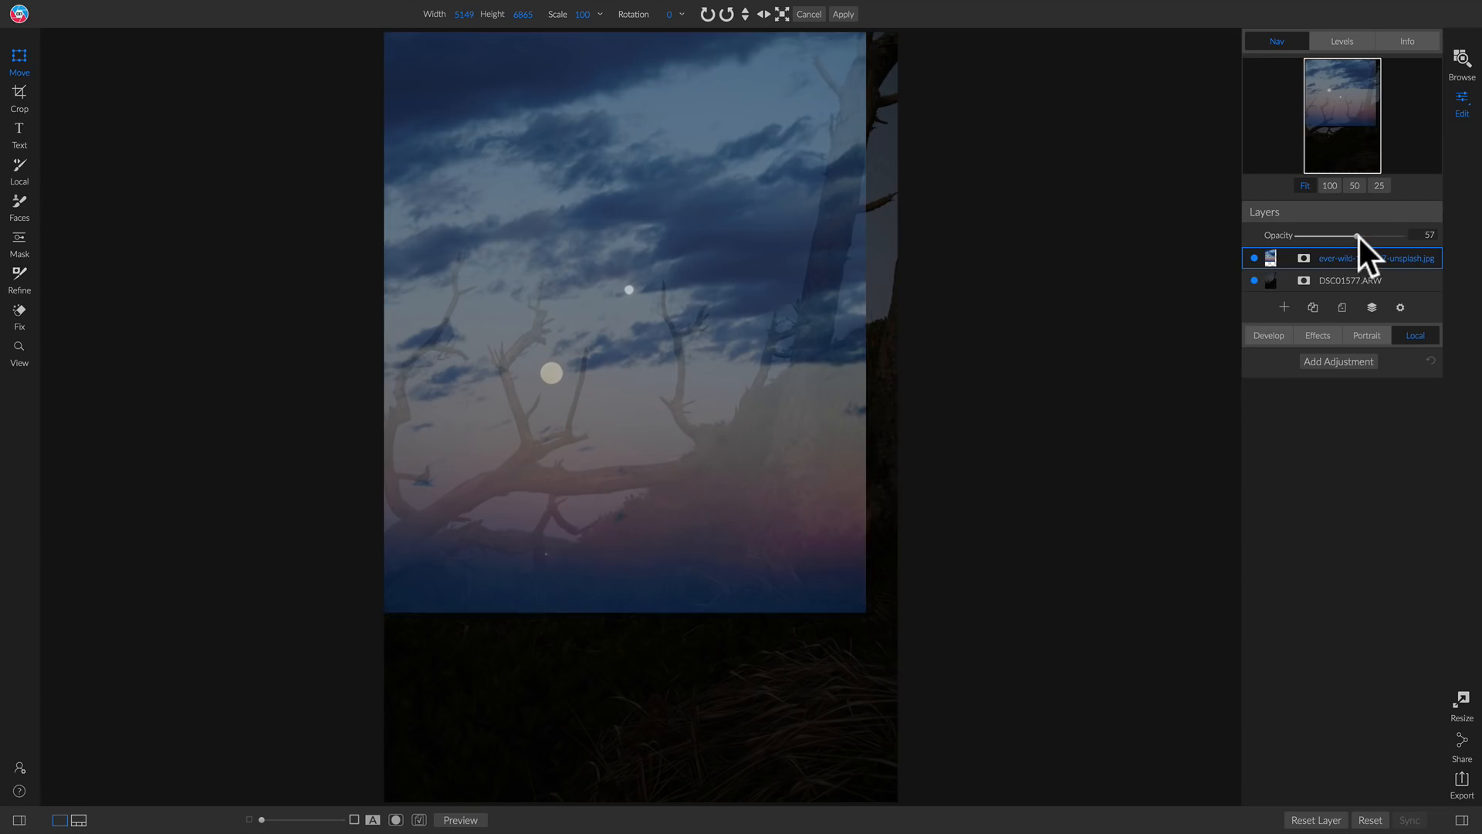
# Try placing the sky layer at full opacity beneath the tree layer and scaling the tree layer down.
pyautogui.moveTo(1372, 238); pyautogui.dragTo(1340, 289)
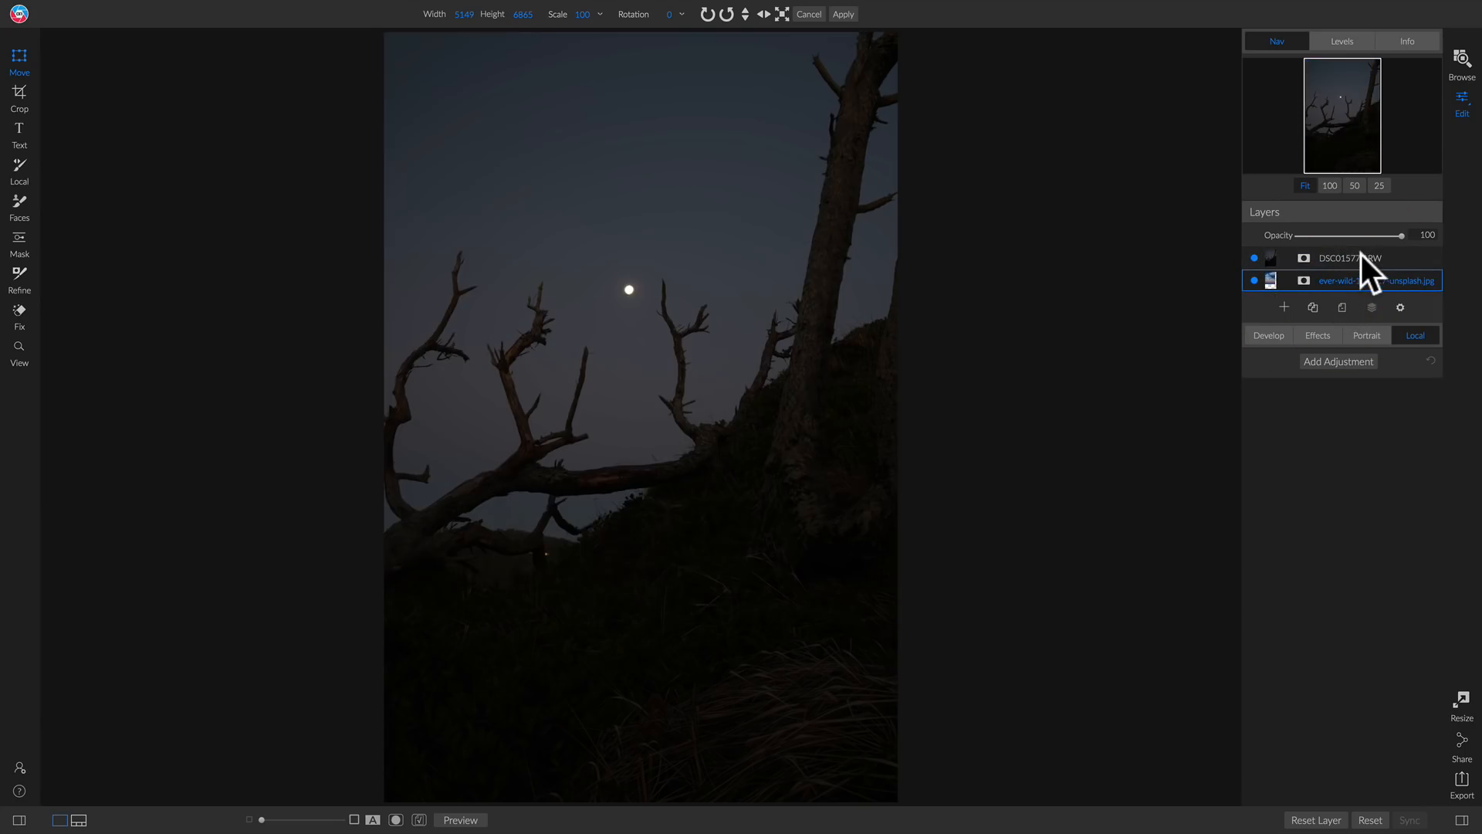
pyautogui.click(1360, 255)
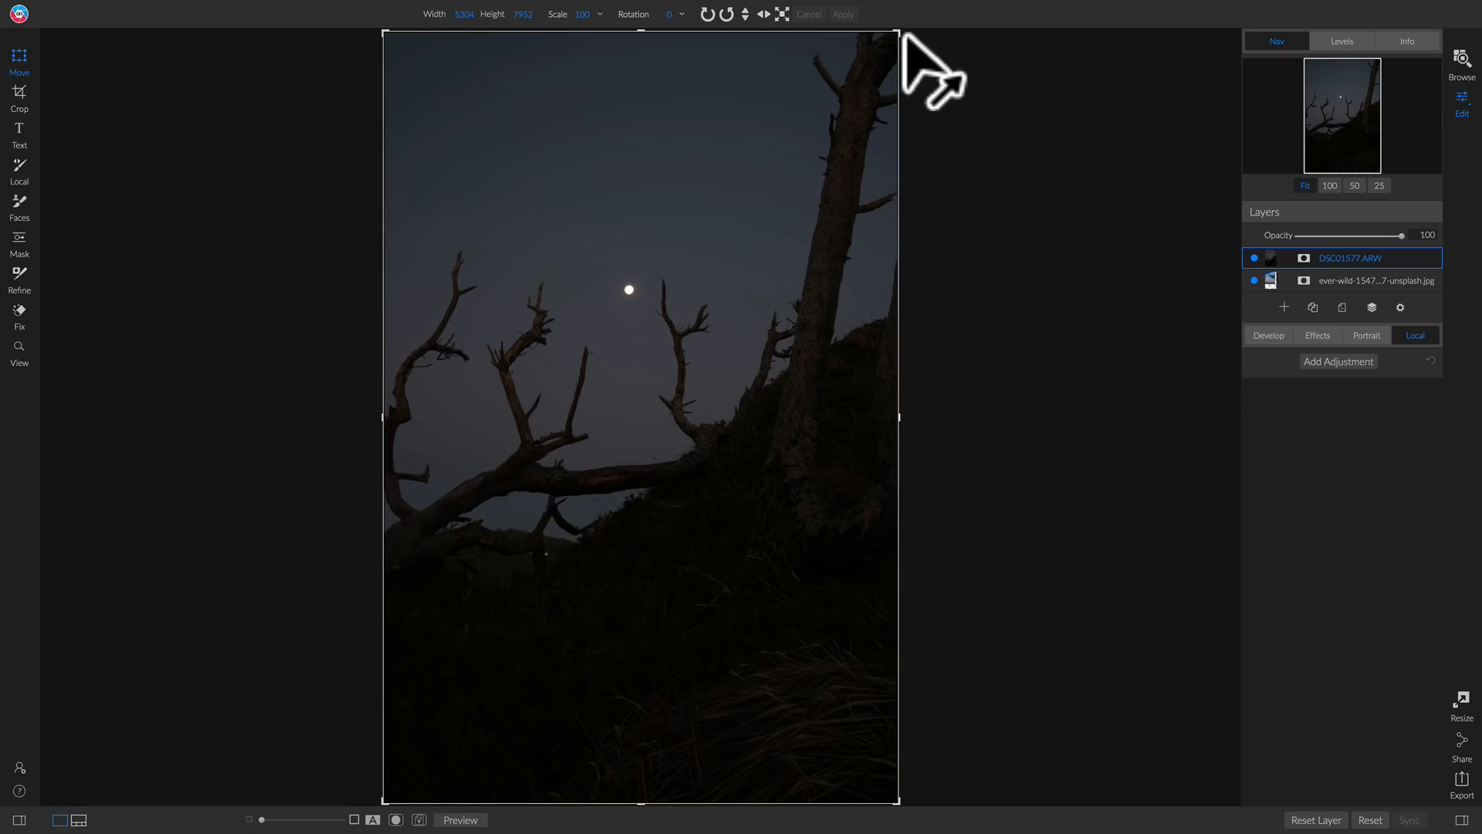
pyautogui.moveTo(900, 33); pyautogui.dragTo(857, 69)
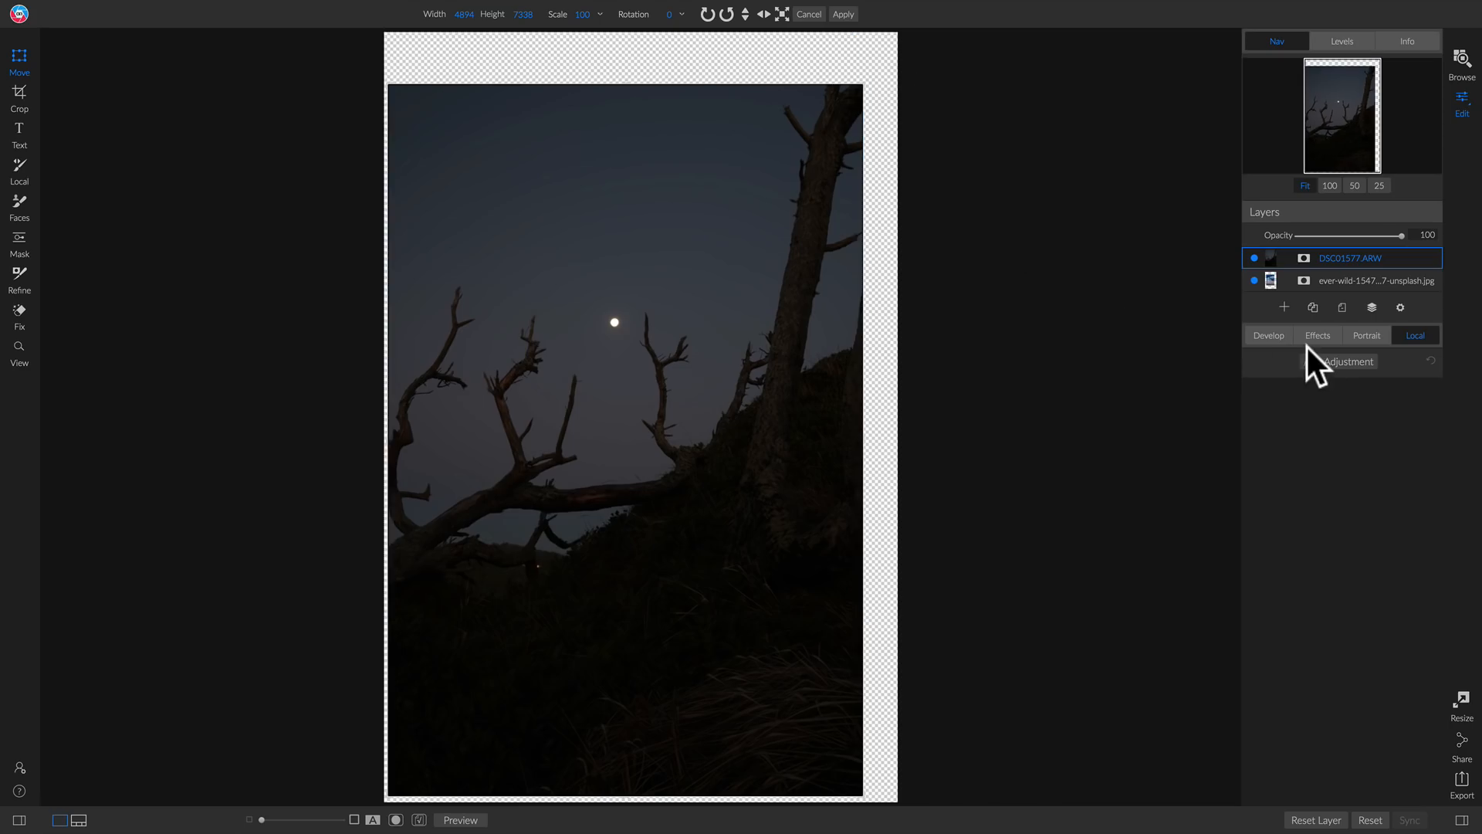
pyautogui.click(802, 15)
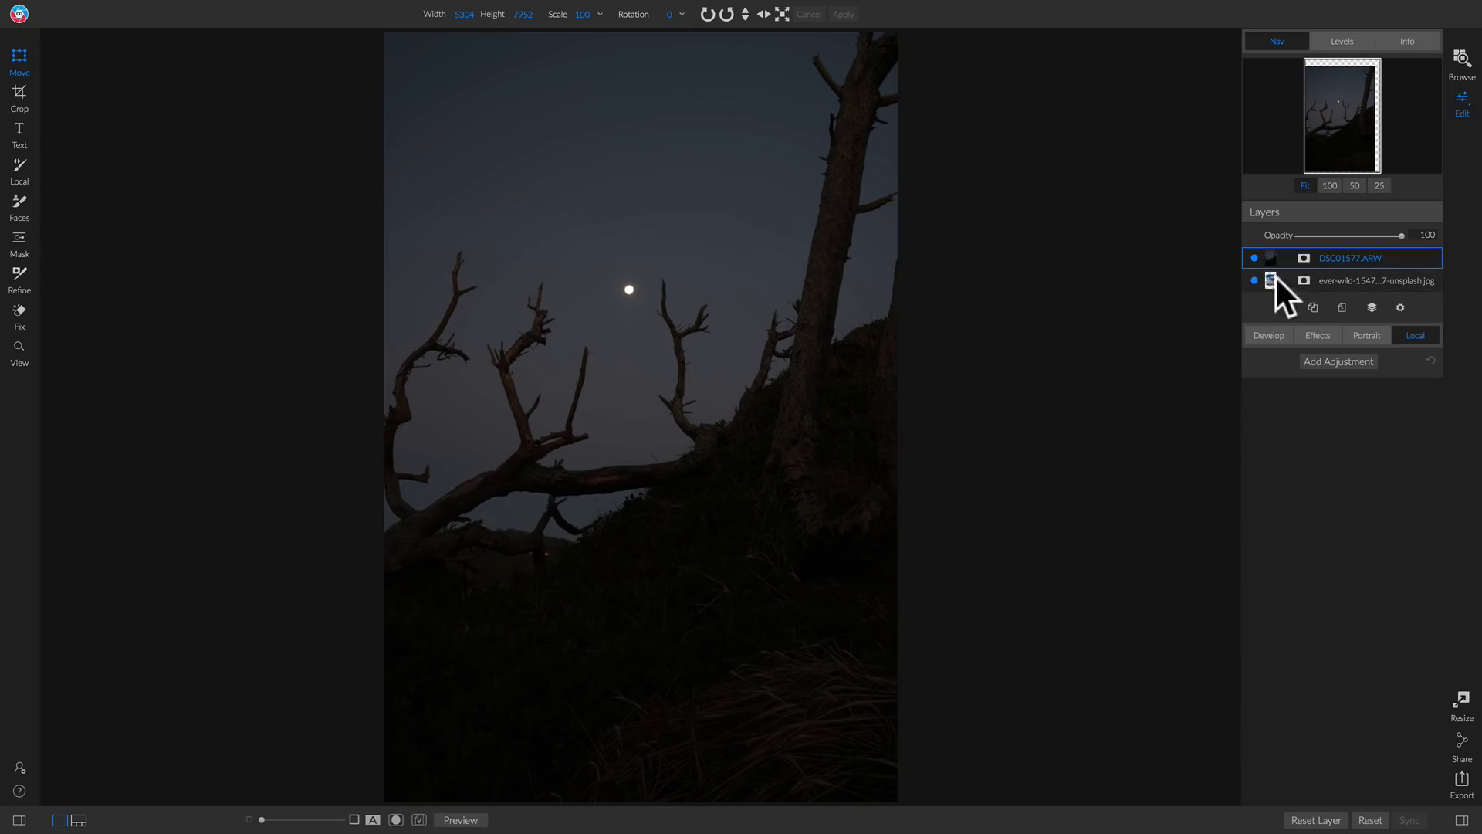
# Place the sky layer on top, scale it to 5382 × 7176, and position it over the branches at 52% opacity.
pyautogui.moveTo(1338, 268); pyautogui.dragTo(1338, 247)
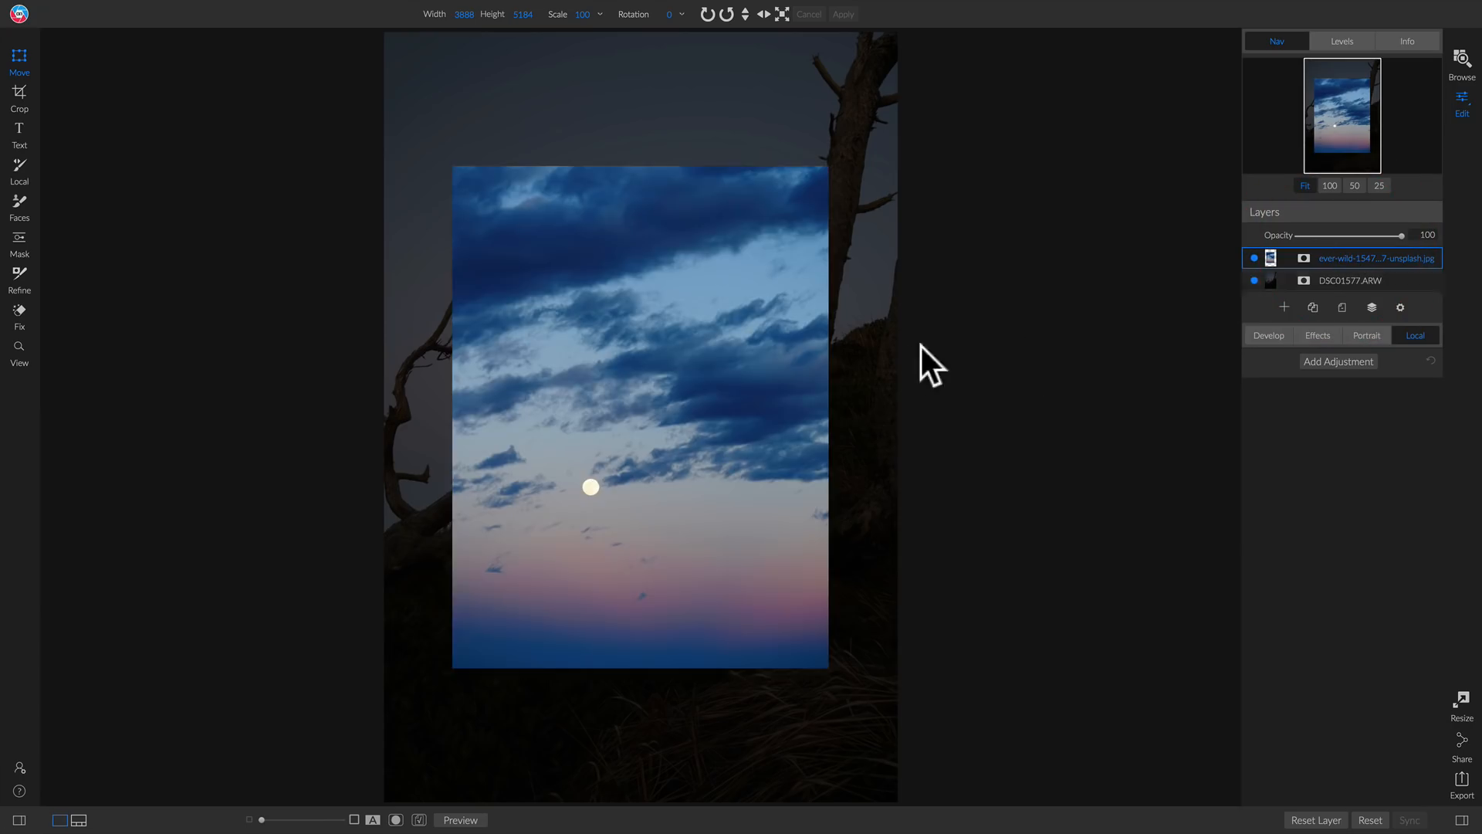
pyautogui.click(827, 166)
pyautogui.moveTo(828, 166); pyautogui.dragTo(967, 24)
pyautogui.moveTo(751, 355); pyautogui.dragTo(667, 294)
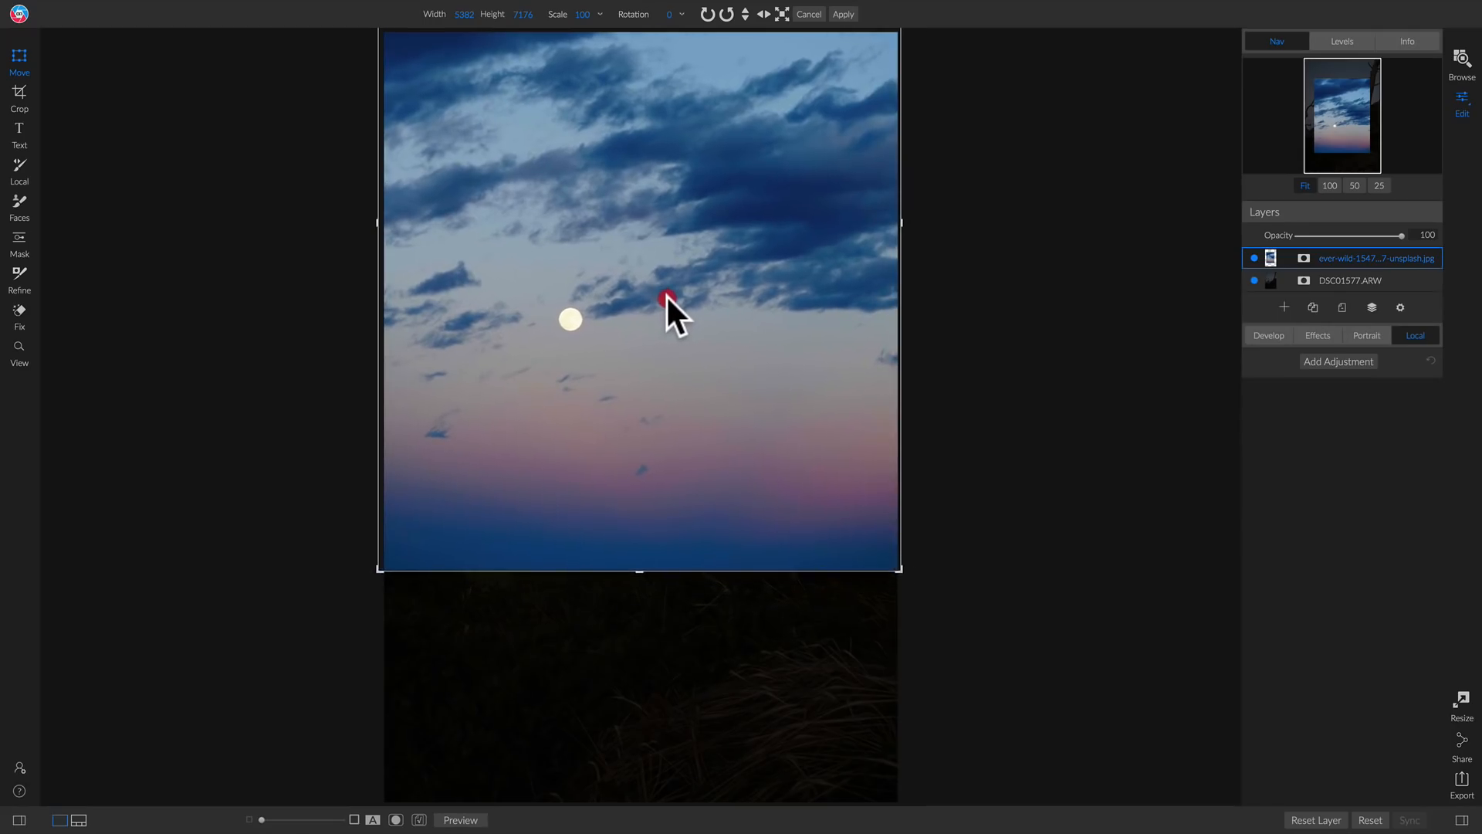
pyautogui.moveTo(1379, 237); pyautogui.dragTo(1351, 236)
pyautogui.moveTo(712, 274)
pyautogui.mouseDown()
pyautogui.moveTo(704, 336)
pyautogui.moveTo(689, 328)
pyautogui.mouseUp()
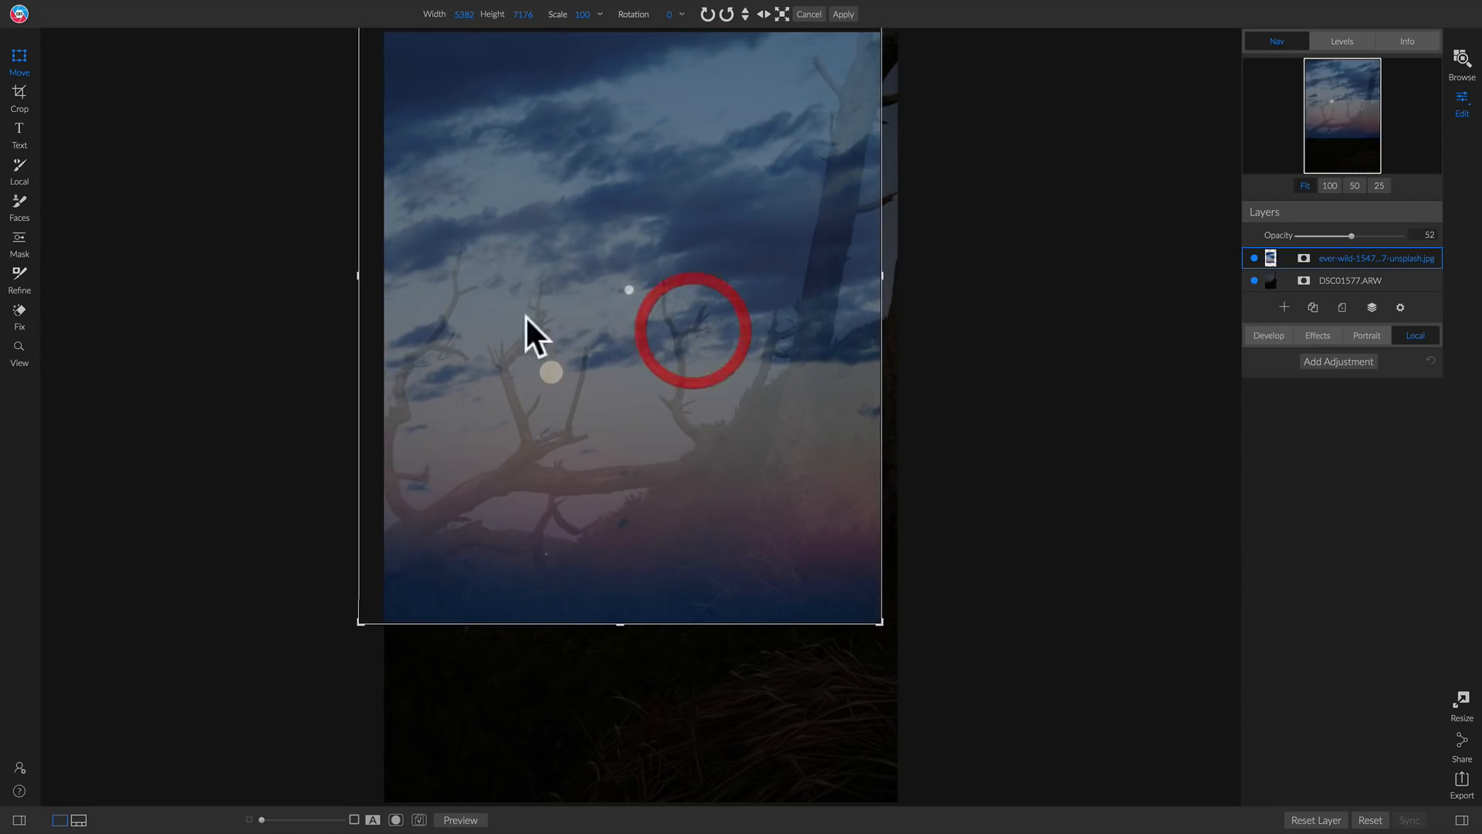
# Crop the composite to about 5033 × 7323, and move the sky layer beneath DSC01577.ARW at 100% opacity.
pyautogui.click(20, 93)
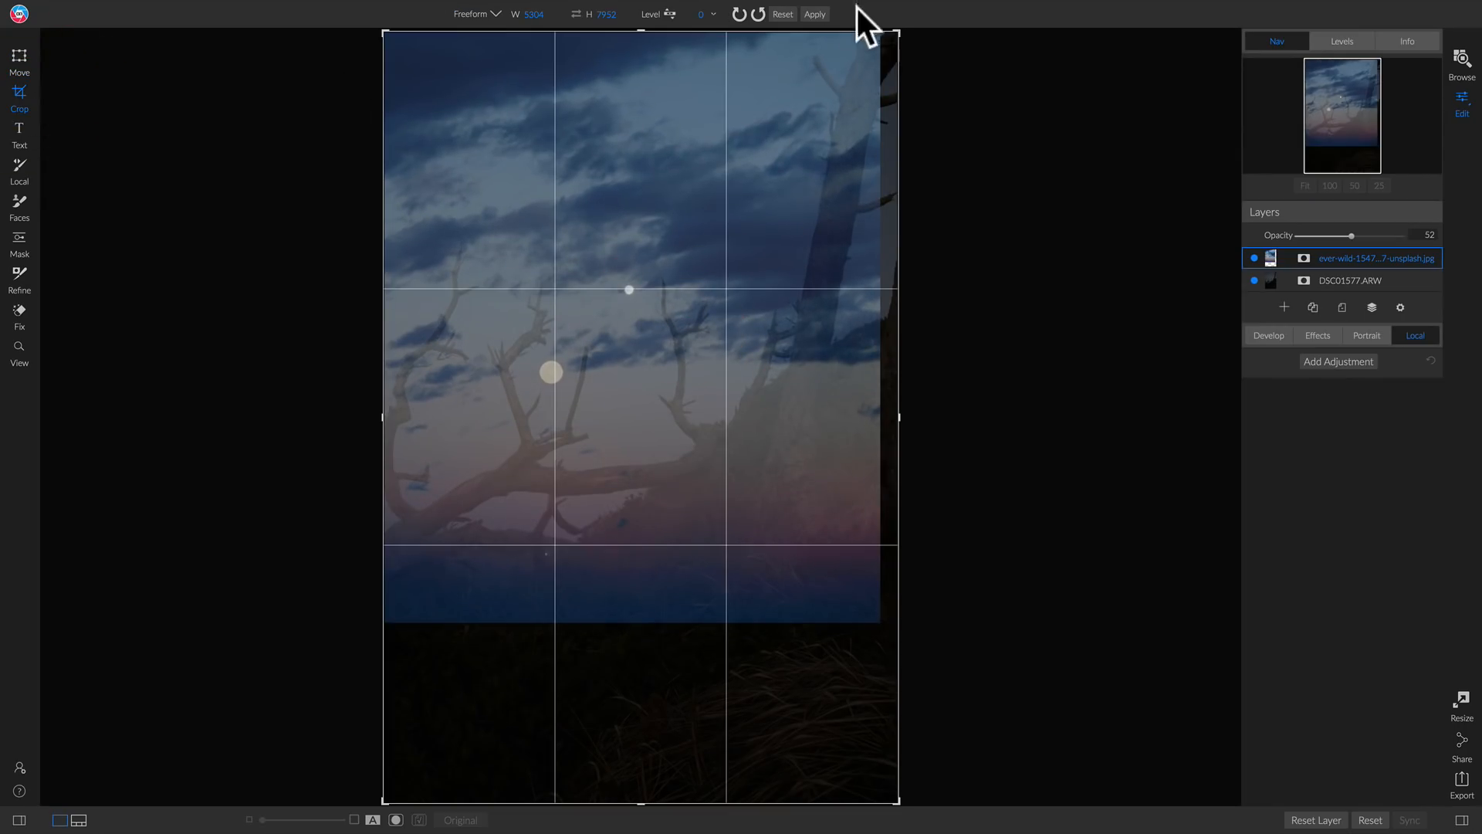
pyautogui.moveTo(899, 34)
pyautogui.mouseDown()
pyautogui.moveTo(853, 80)
pyautogui.moveTo(910, 42)
pyautogui.moveTo(881, 73)
pyautogui.moveTo(899, 51)
pyautogui.mouseUp()
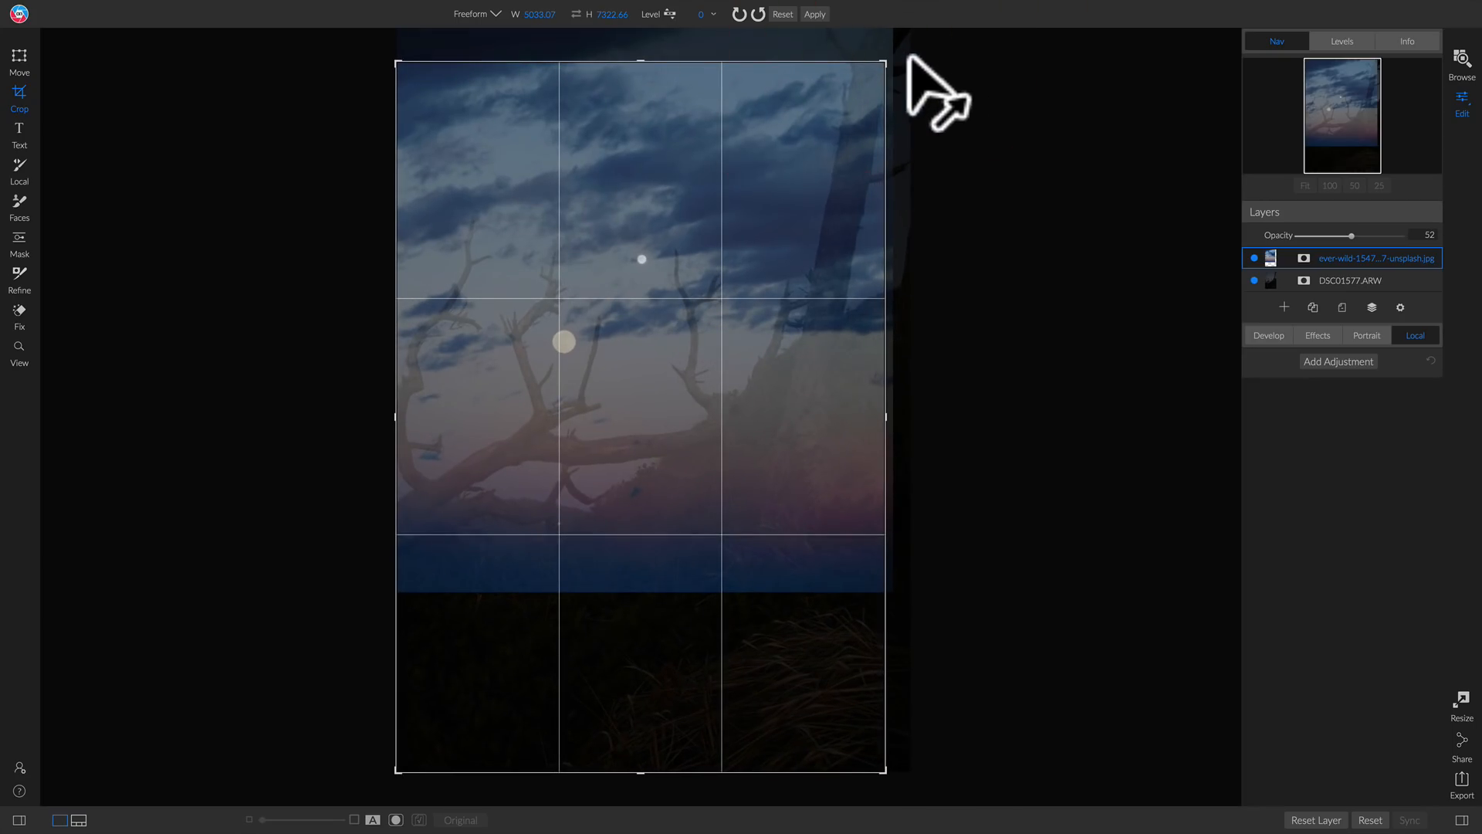
pyautogui.press('z')
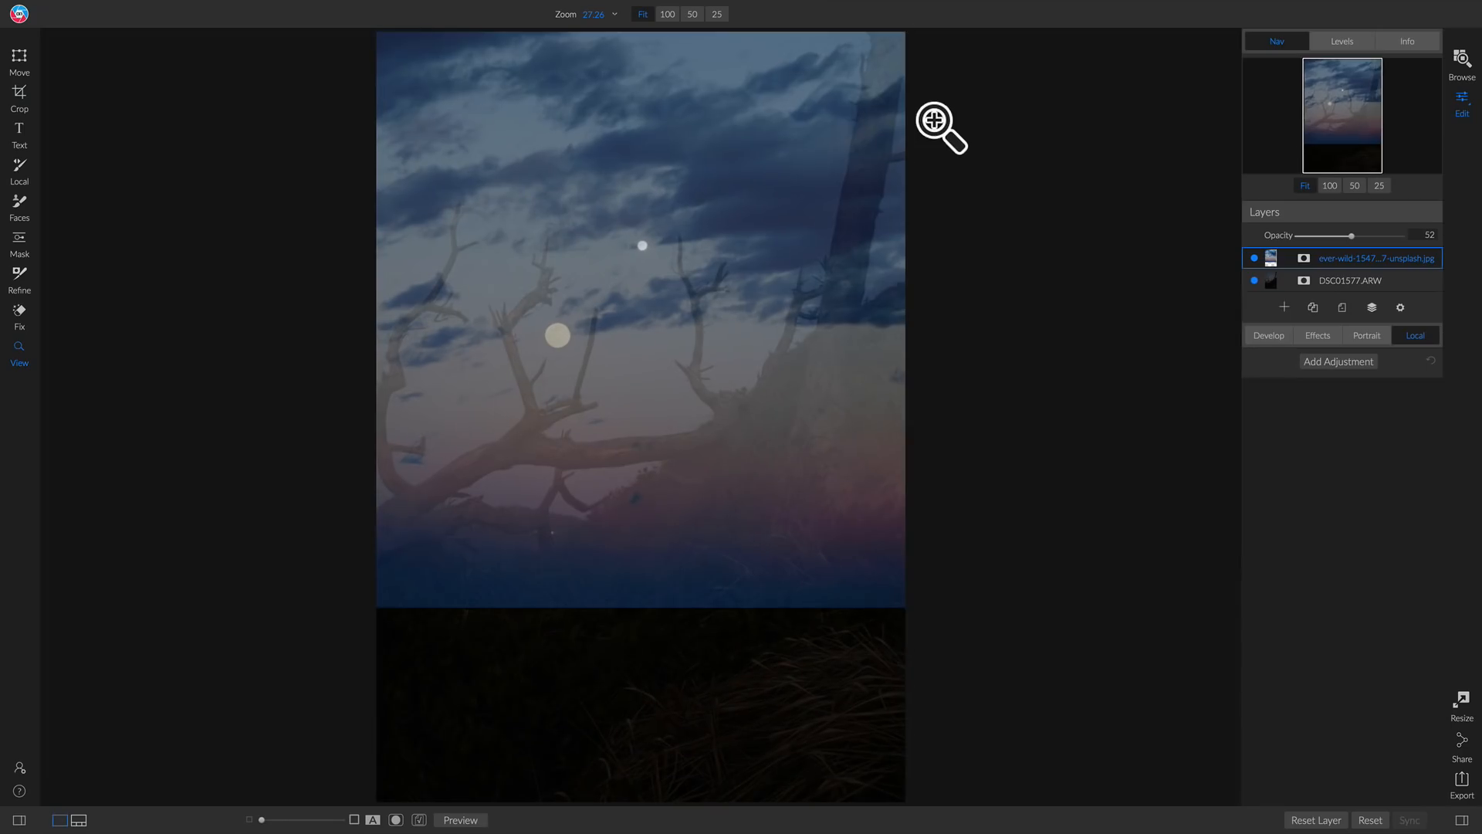
pyautogui.moveTo(1360, 235); pyautogui.dragTo(1372, 289)
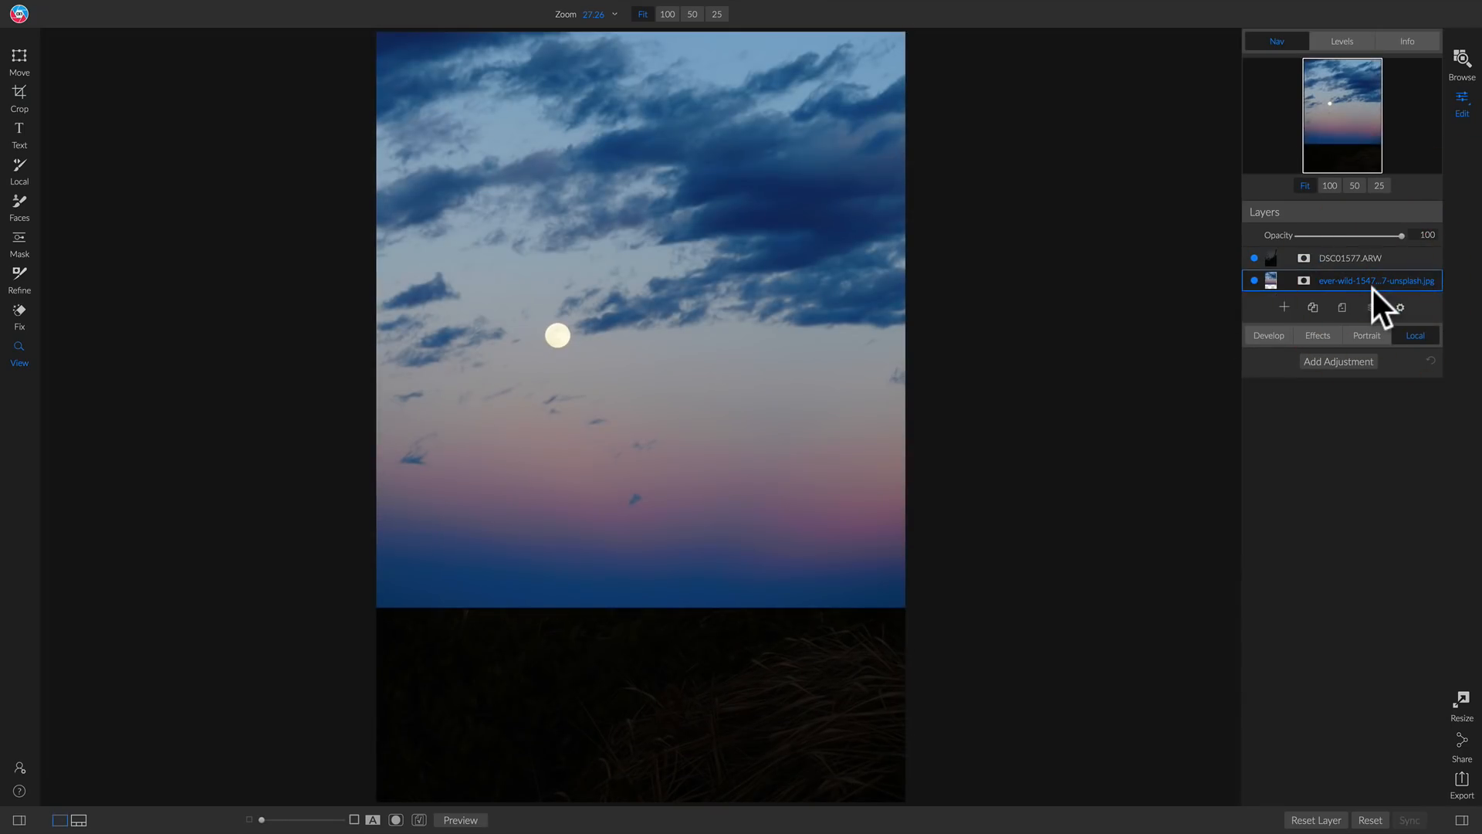
pyautogui.click(1384, 259)
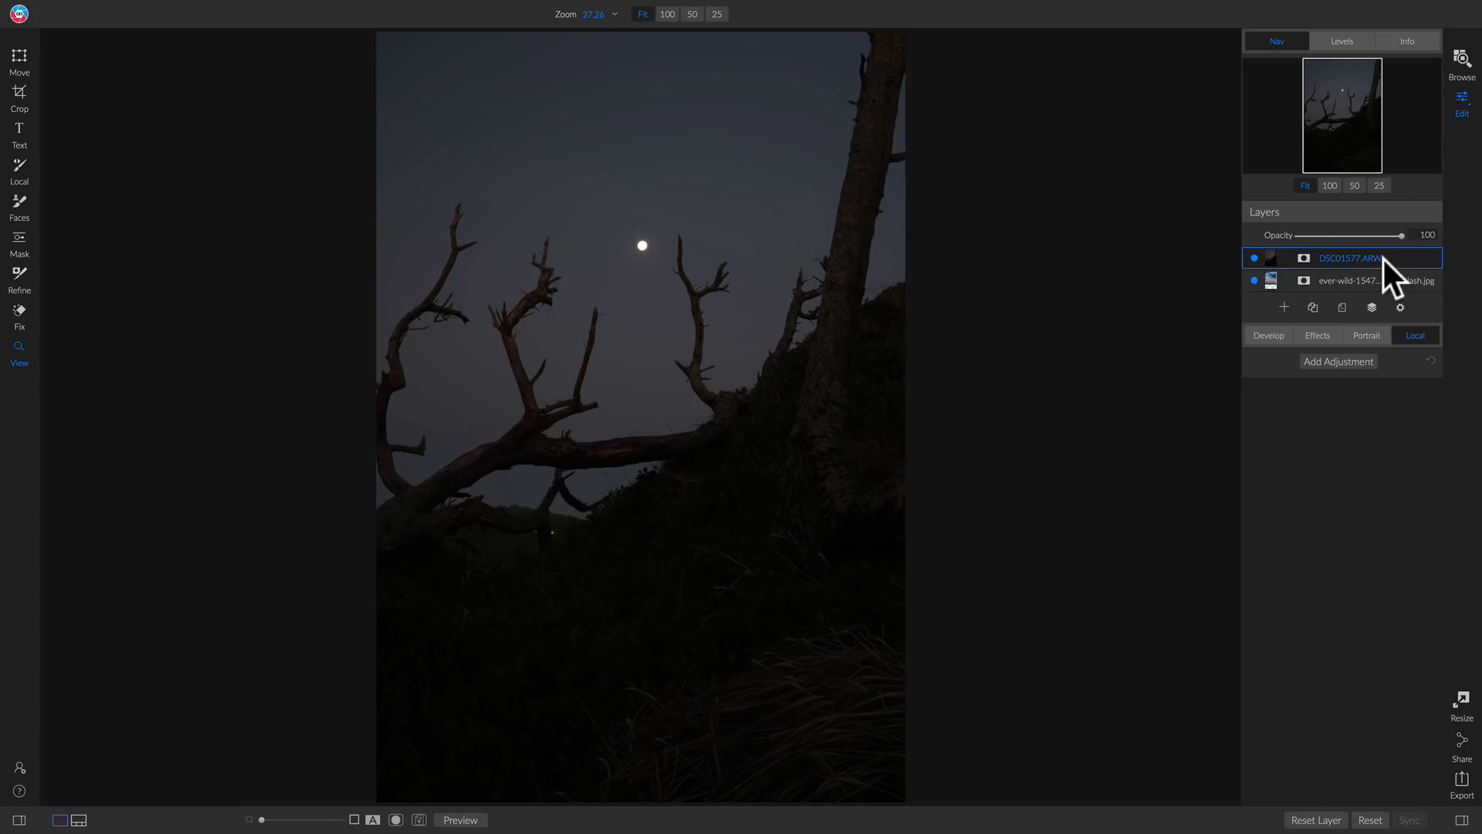
# Turn on Color Range in the DSC01577.ARW layer mask and sample the sky near the moon as its color.
pyautogui.click(1306, 258)
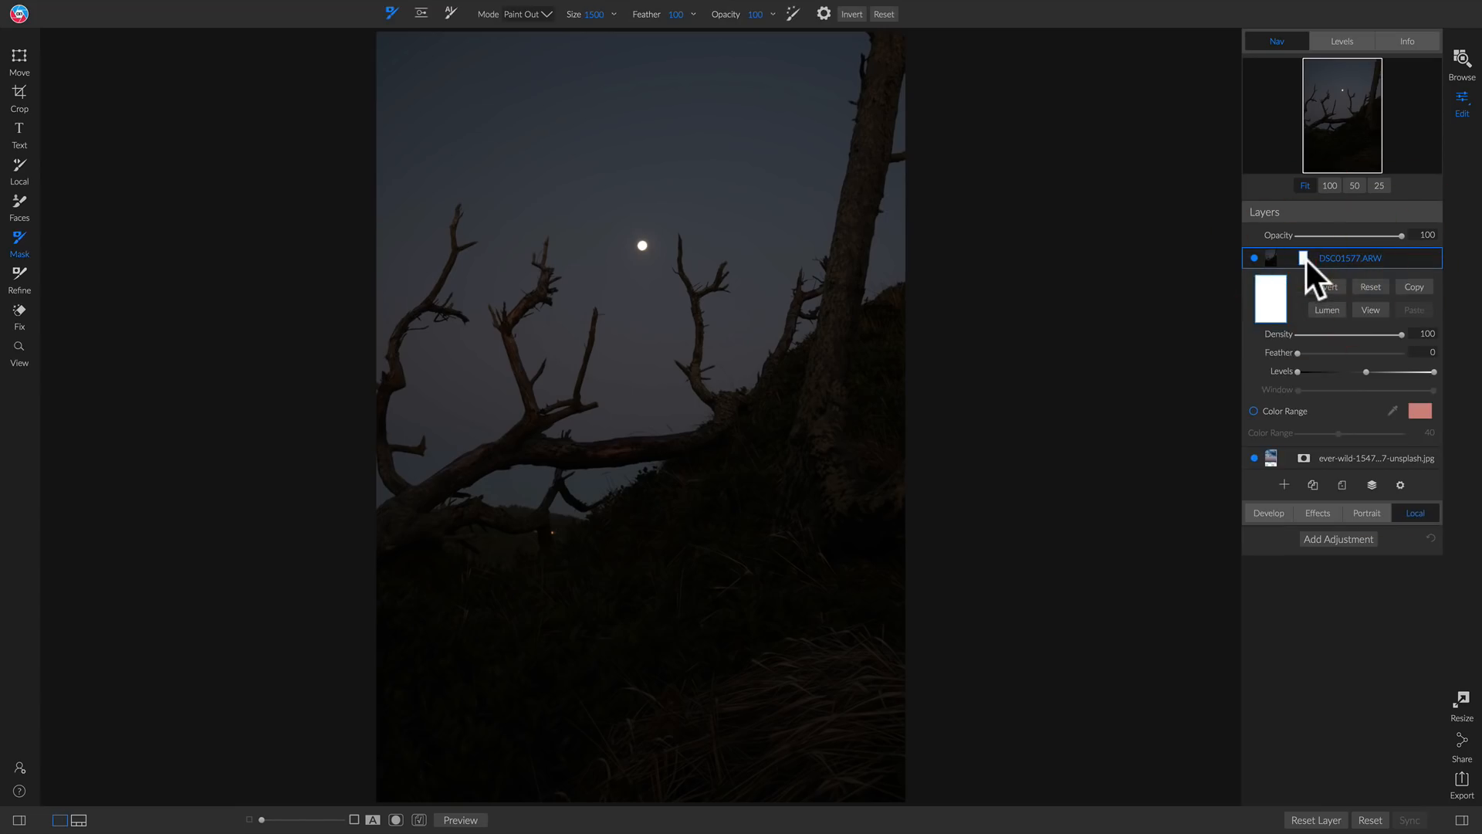
pyautogui.click(1254, 410)
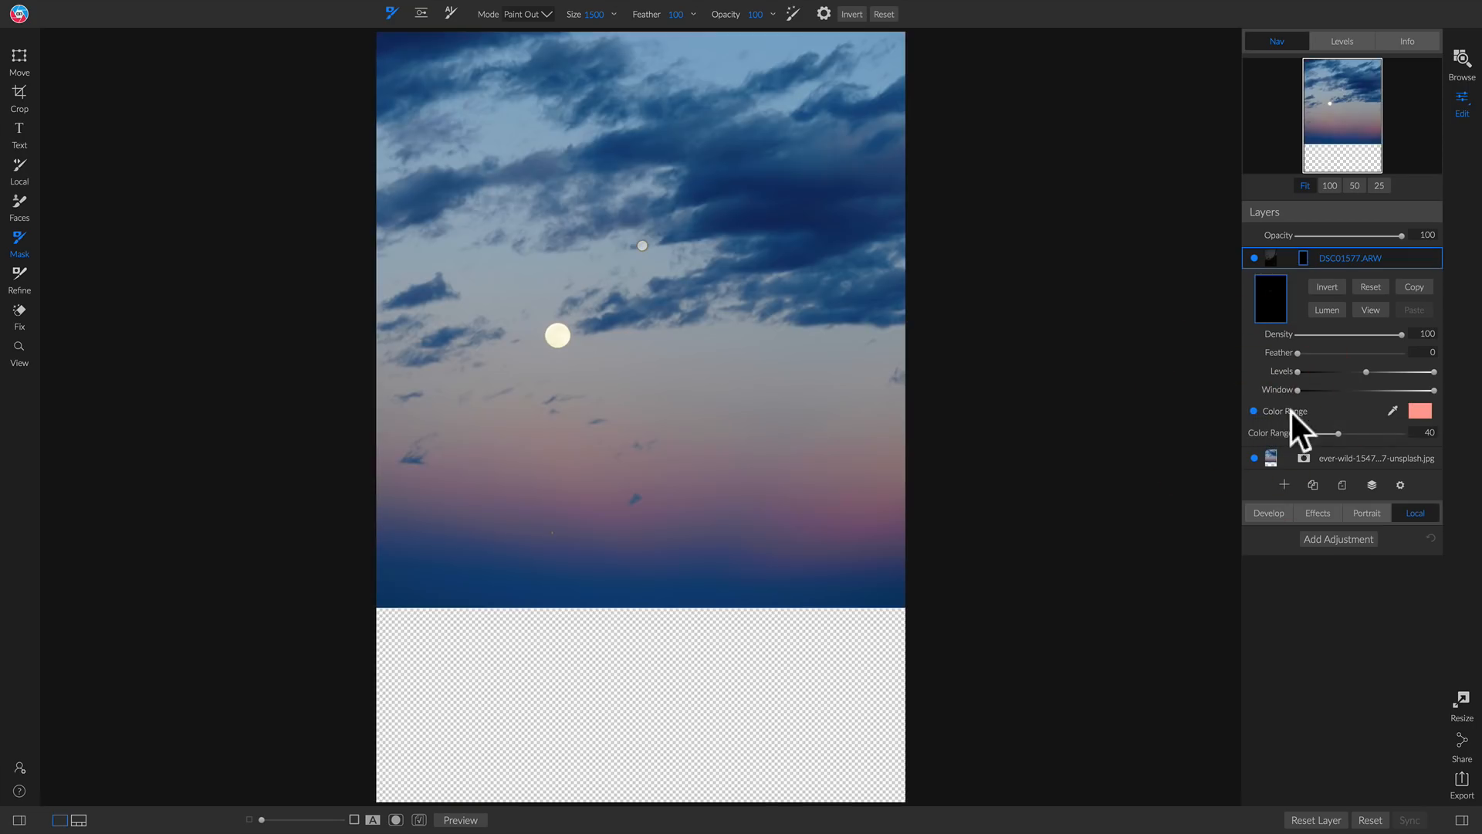
pyautogui.click(1393, 411)
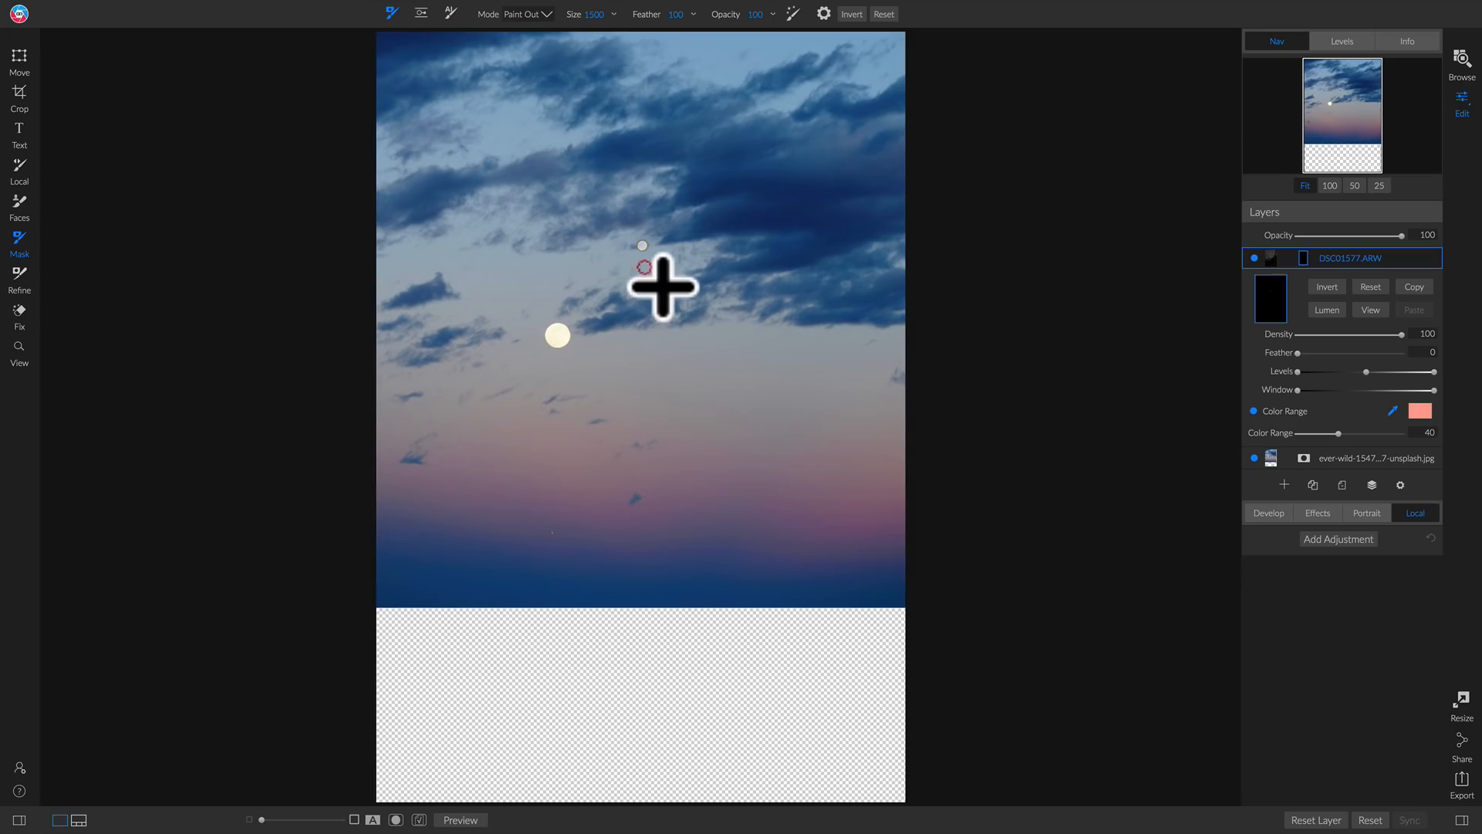
pyautogui.click(663, 286)
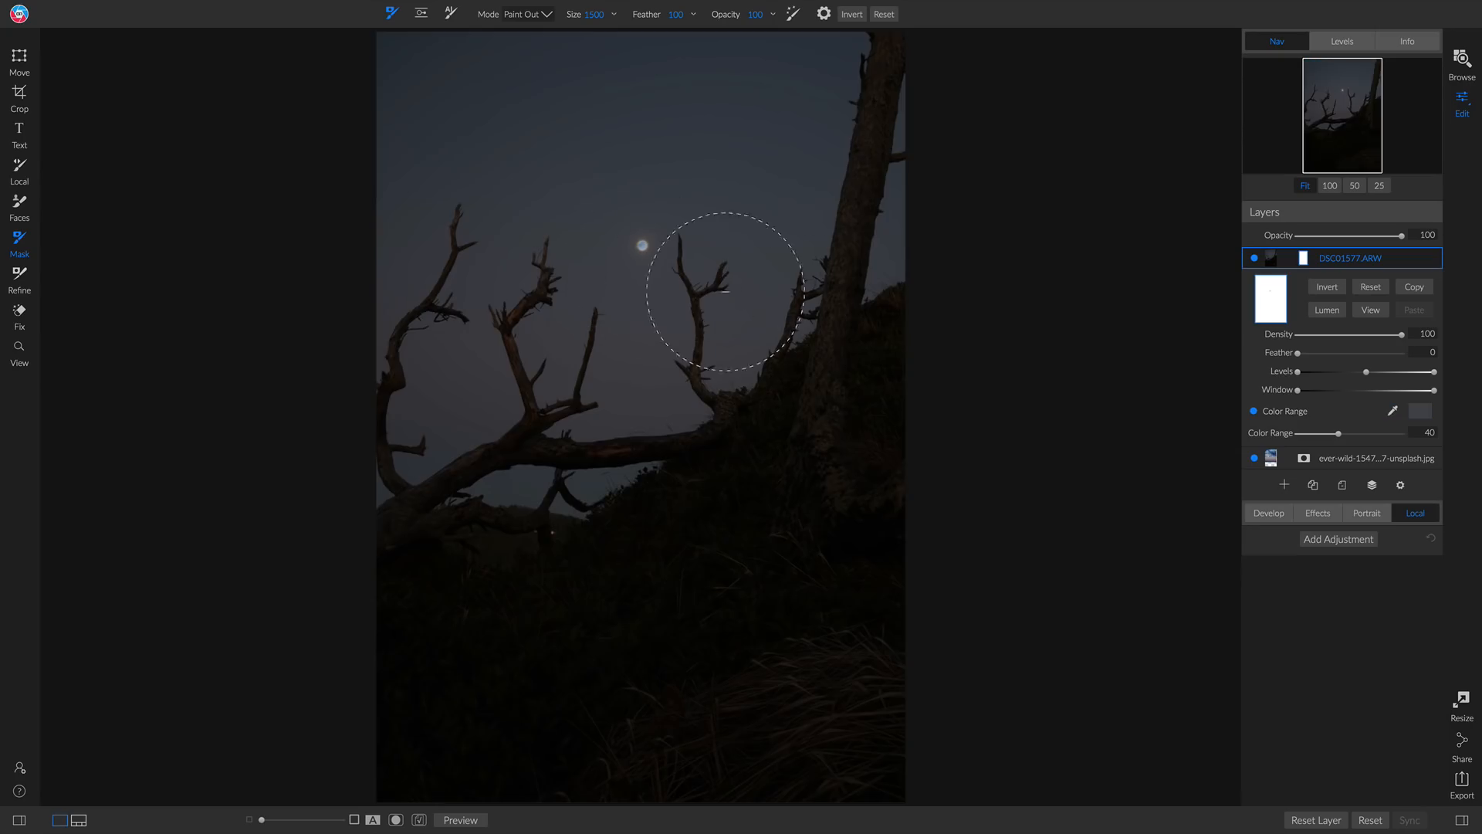
# View the layer mask in black and white, set Color Range to 18, and invert the mask.
pyautogui.click(1375, 304)
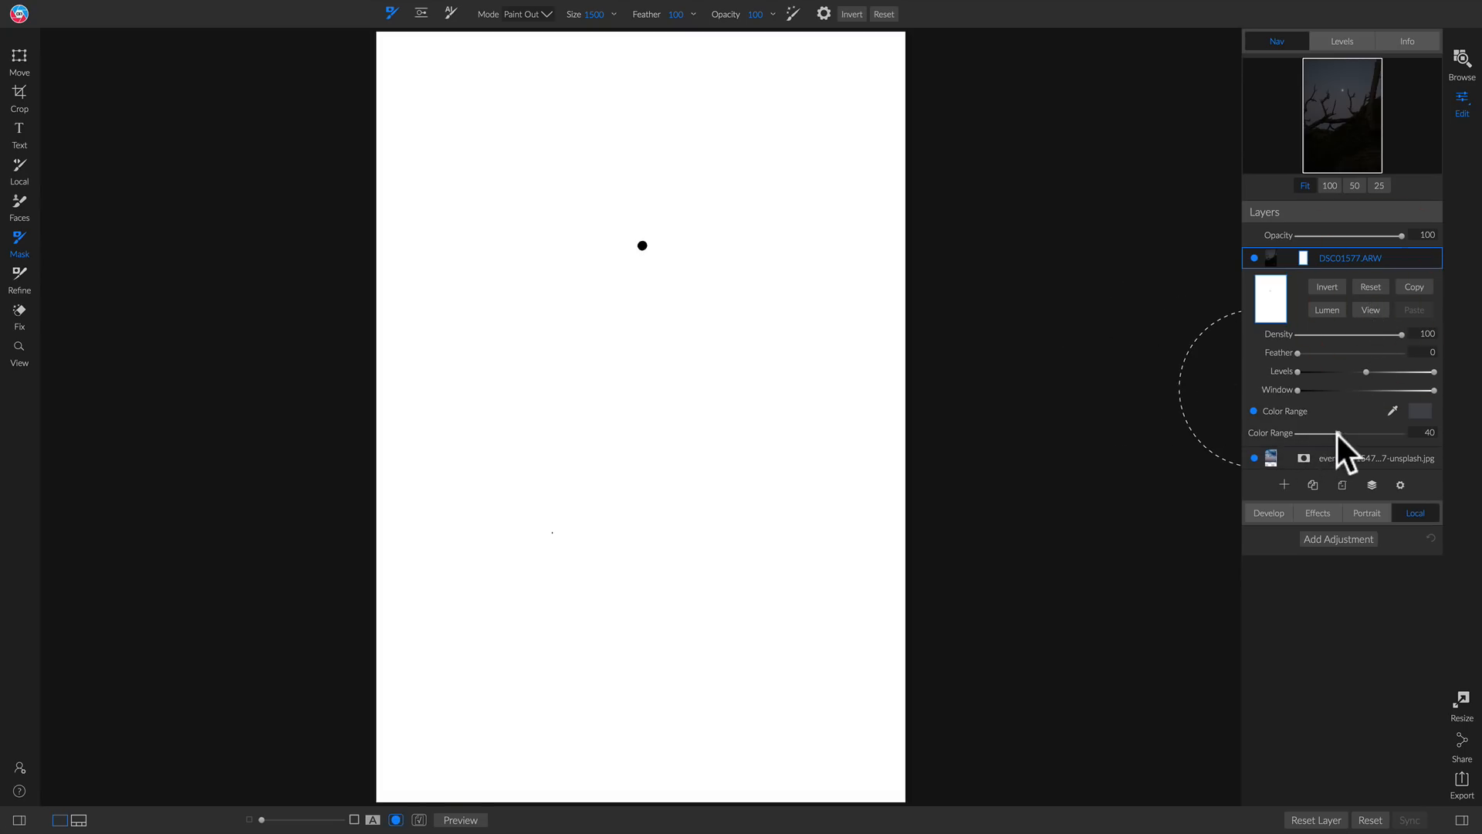
pyautogui.moveTo(1326, 435); pyautogui.dragTo(1314, 435)
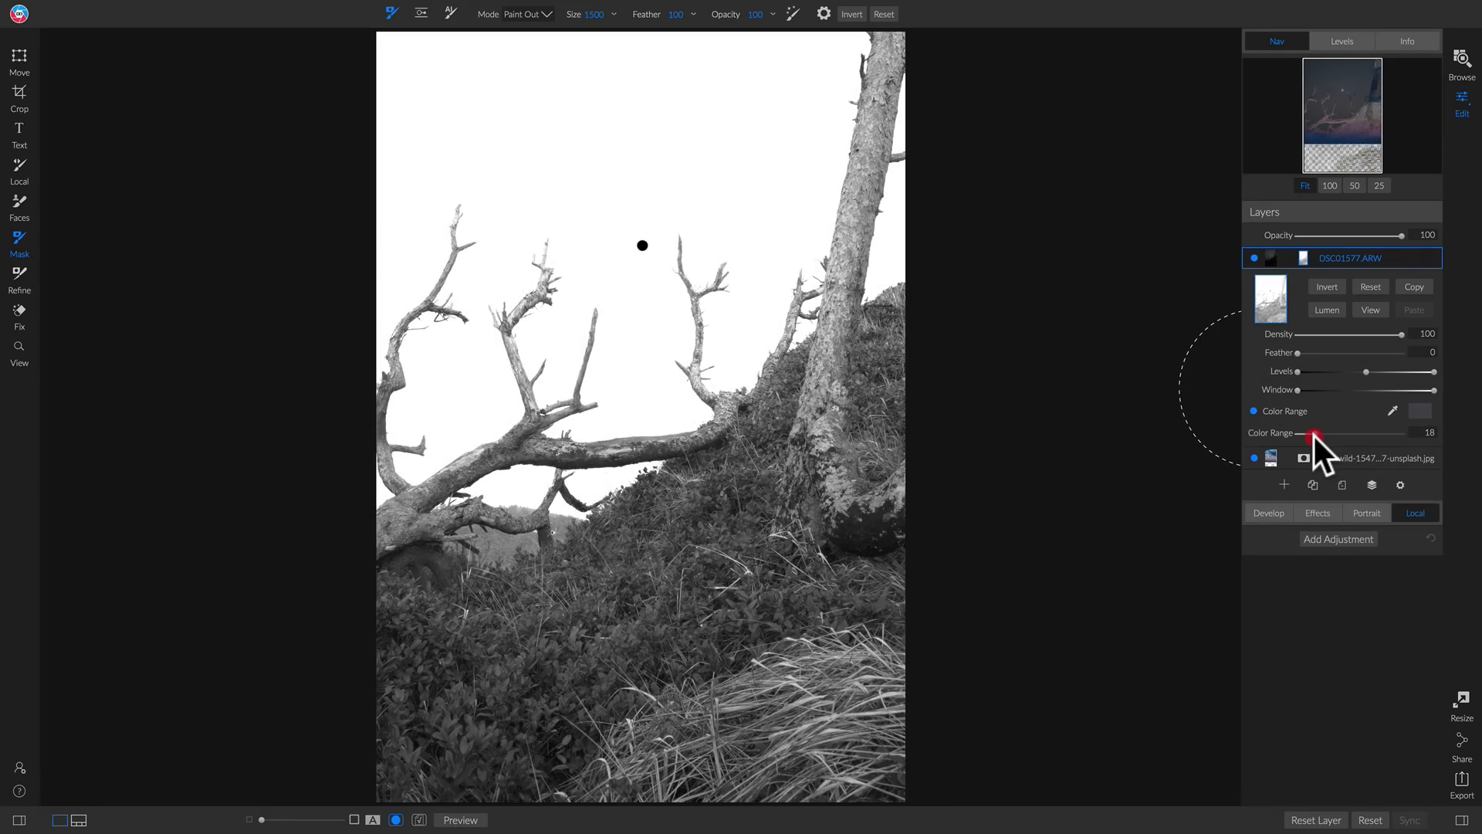
pyautogui.click(1335, 285)
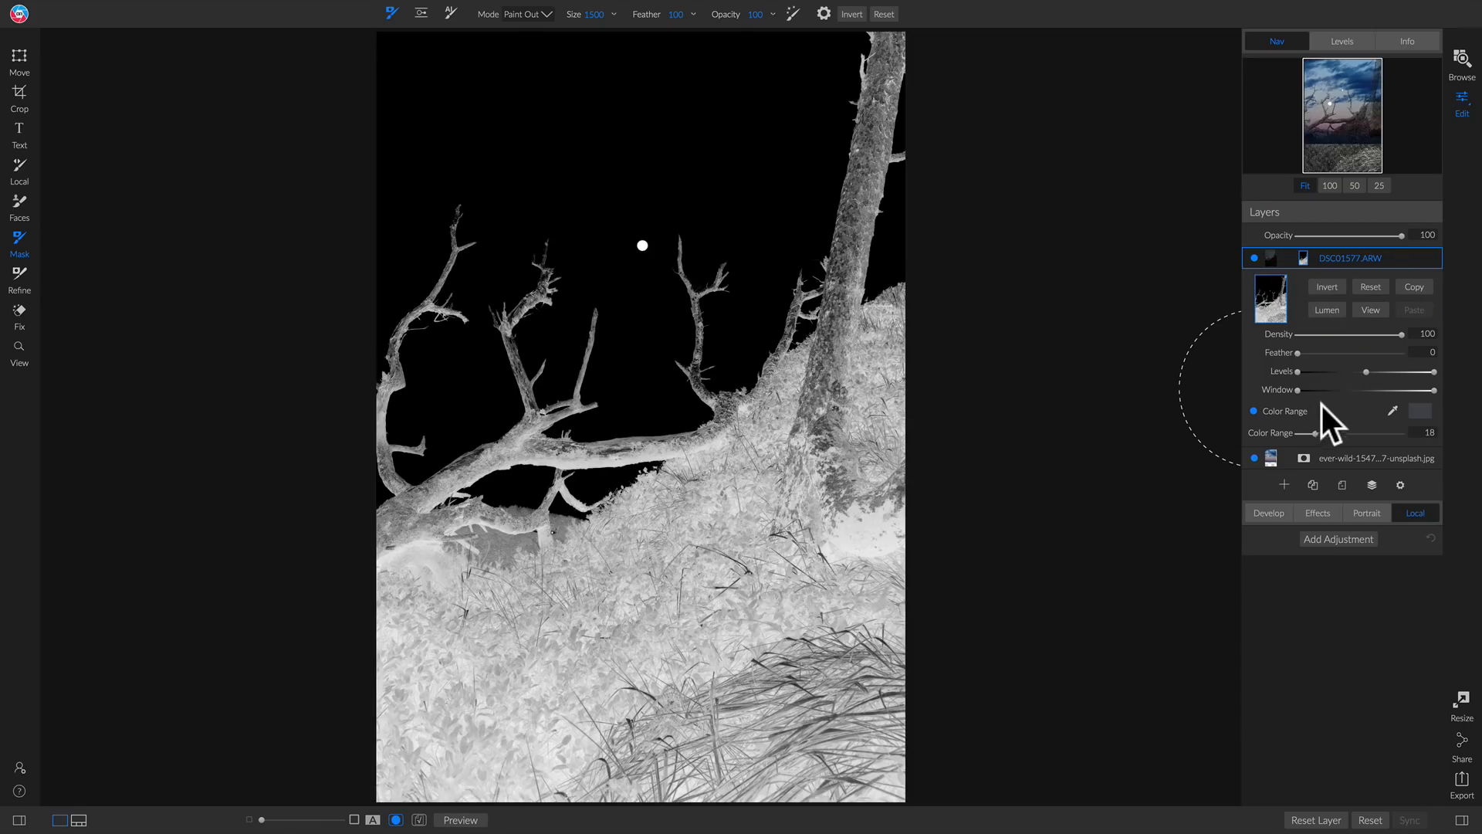
# Try the layer mask's Color Range at 16 and 18 against the composite, and check the inverted mask.
pyautogui.moveTo(1314, 435); pyautogui.dragTo(1312, 436)
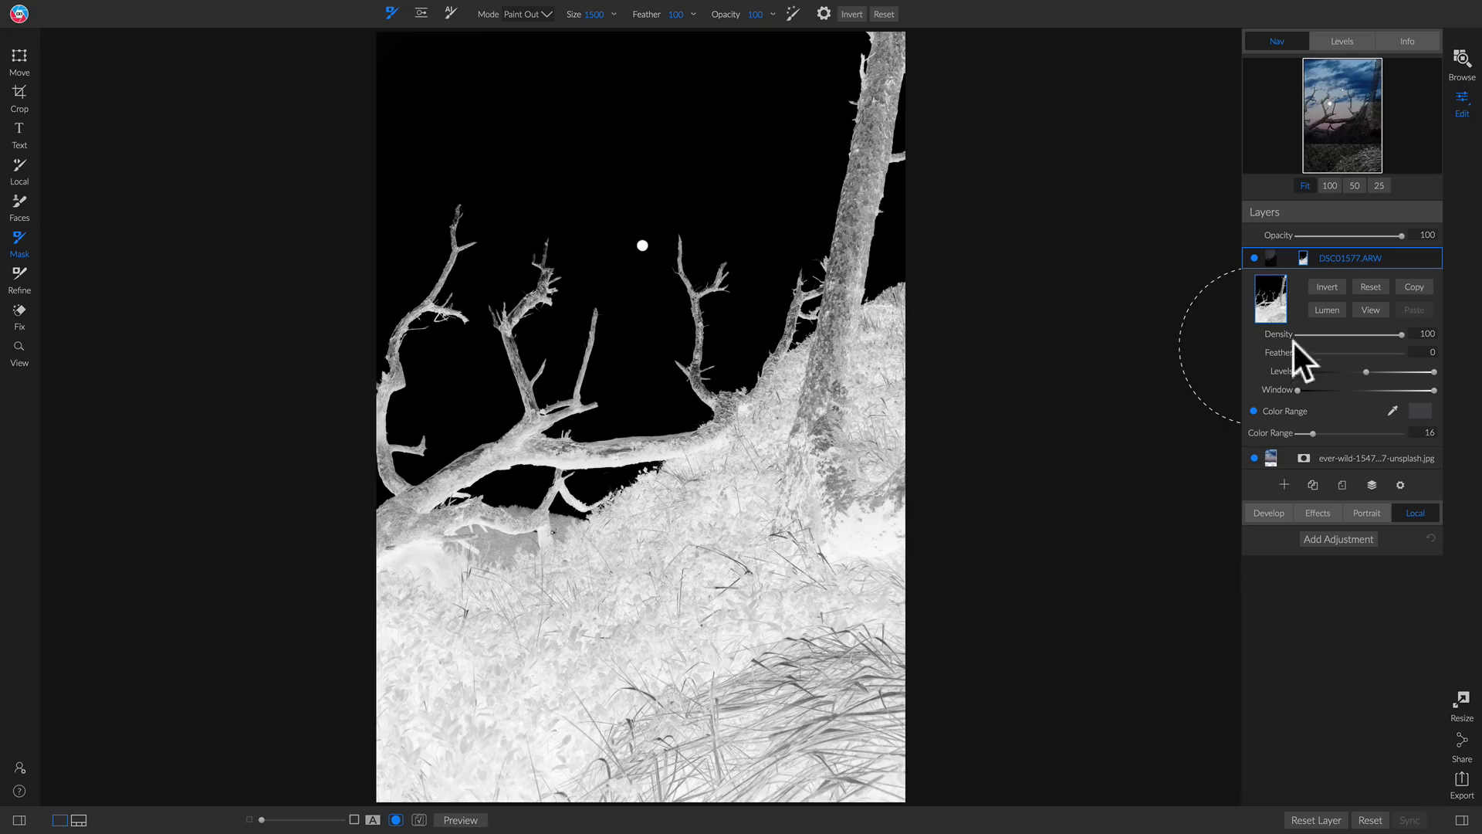
pyautogui.click(1370, 306)
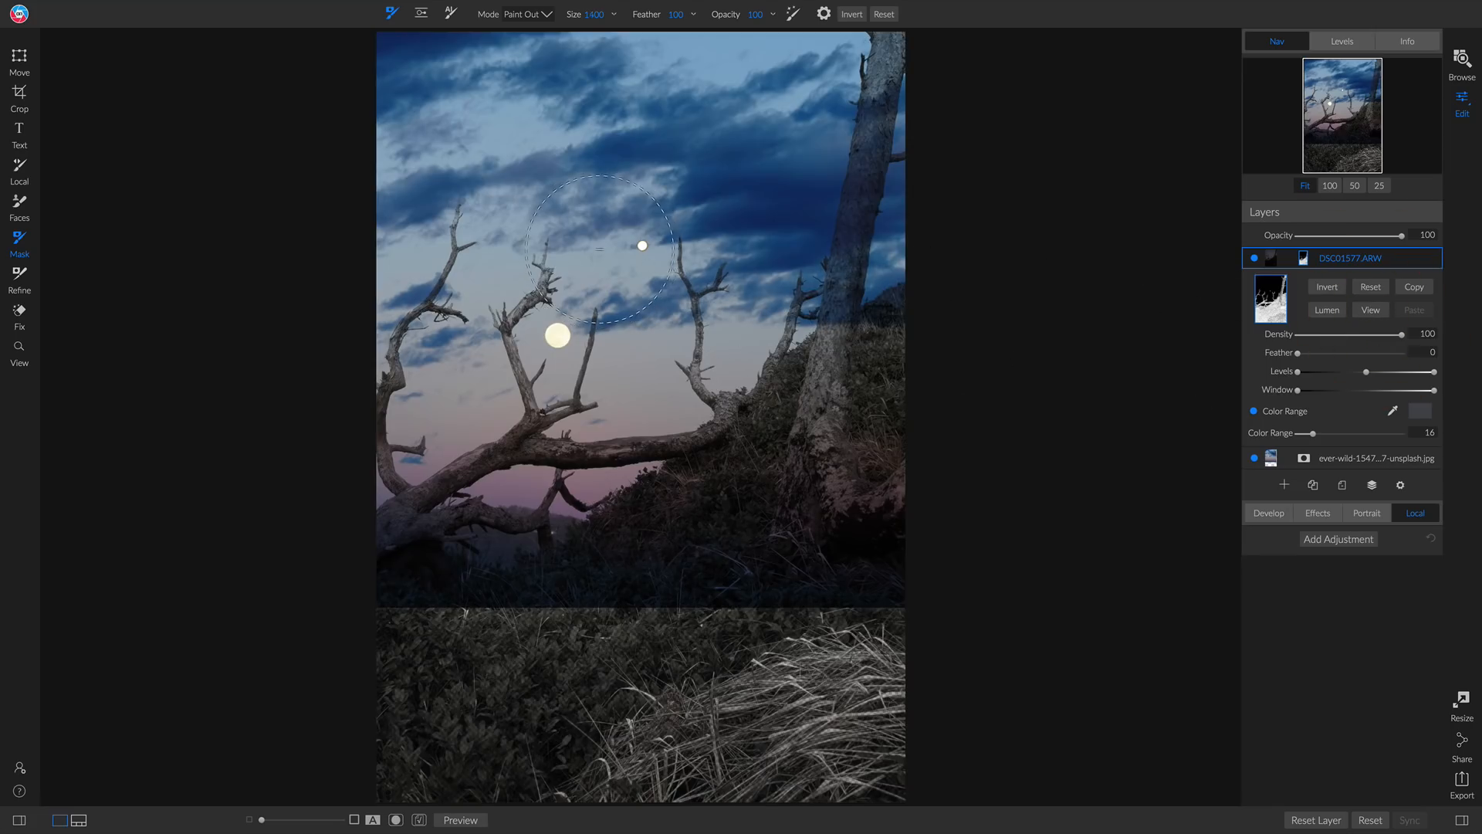
pyautogui.click(643, 247)
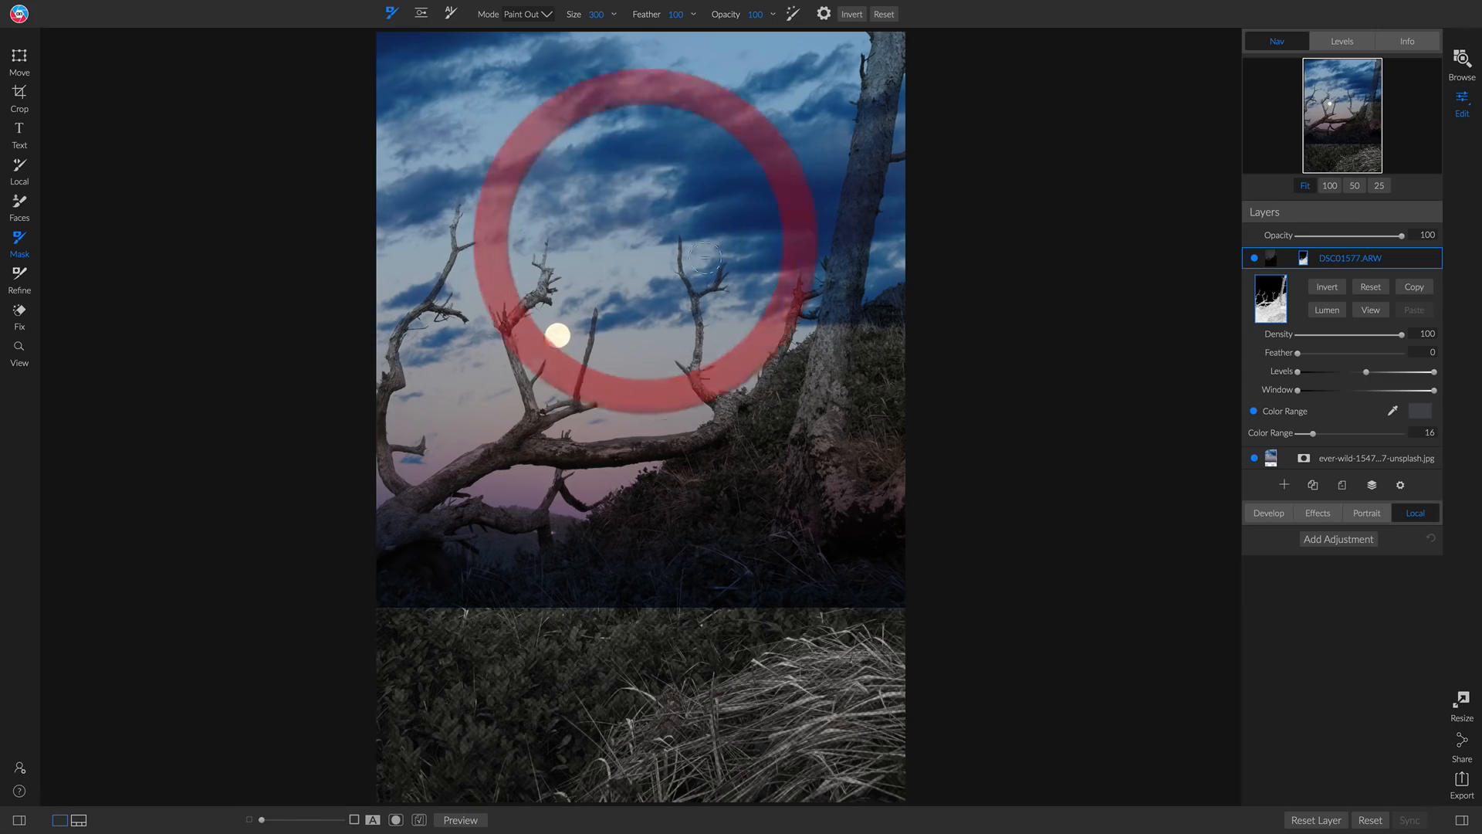
pyautogui.moveTo(1314, 434); pyautogui.dragTo(1315, 435)
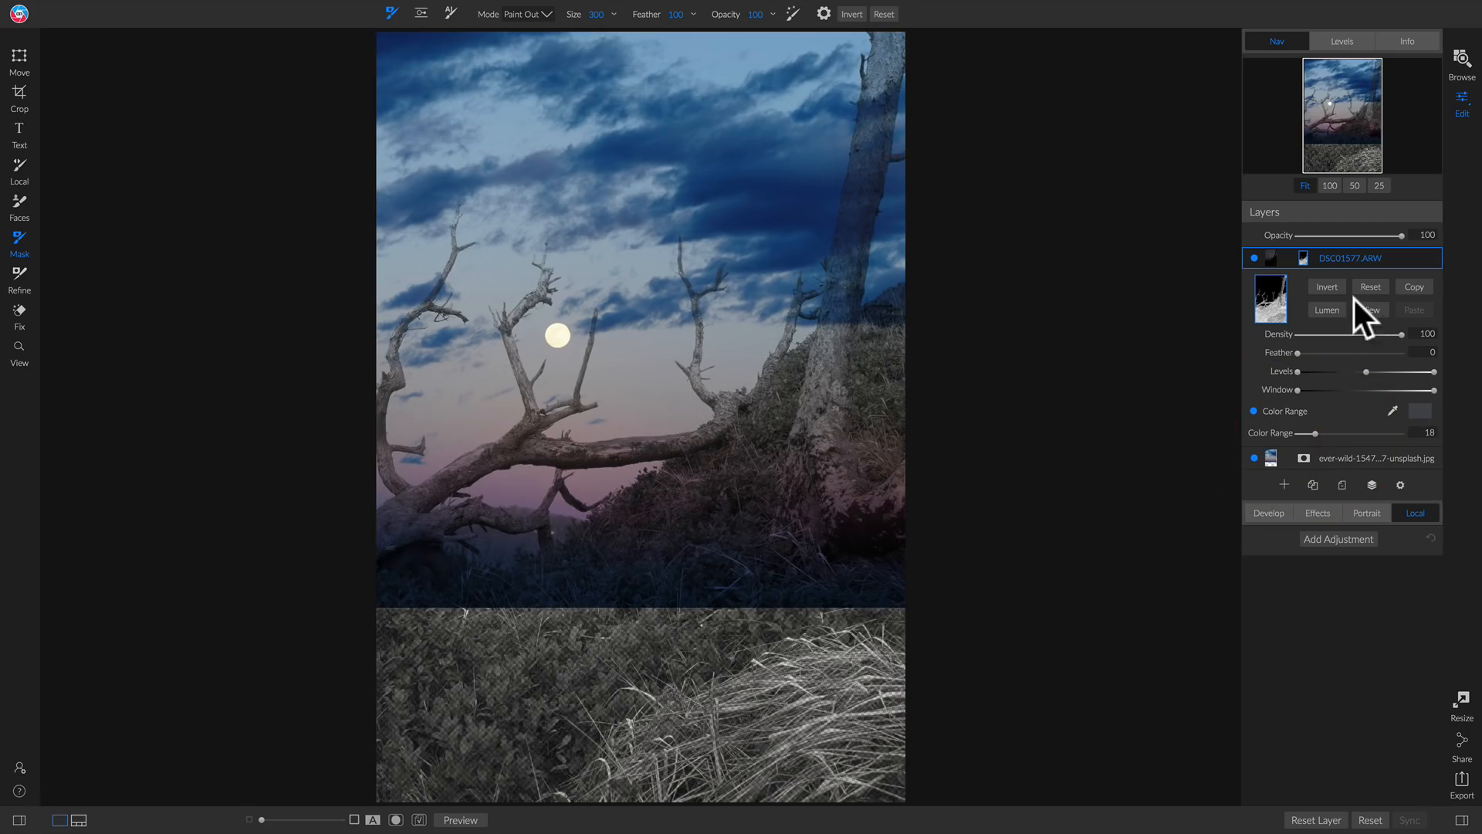
pyautogui.click(1327, 285)
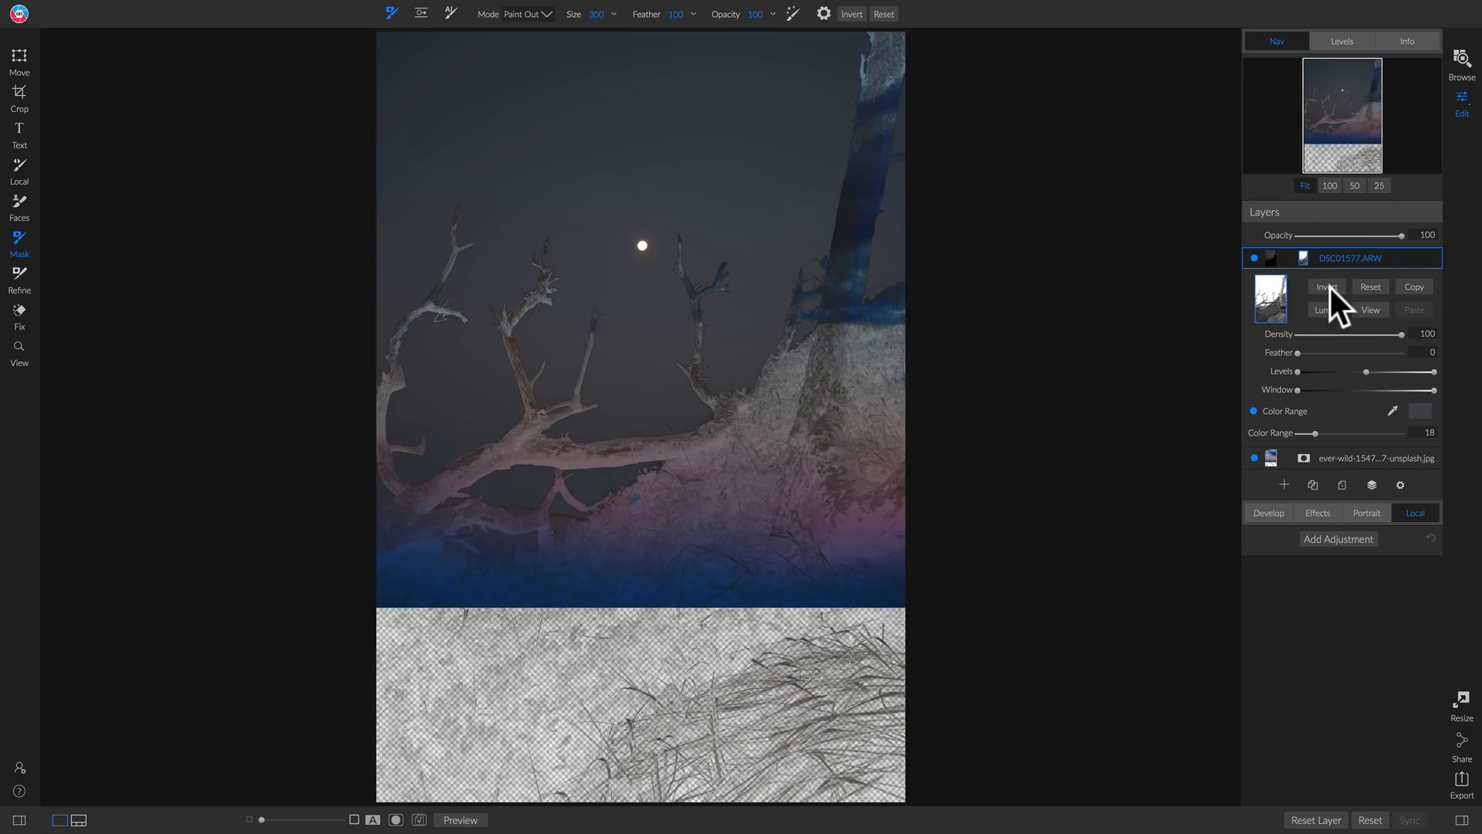
pyautogui.click(1329, 287)
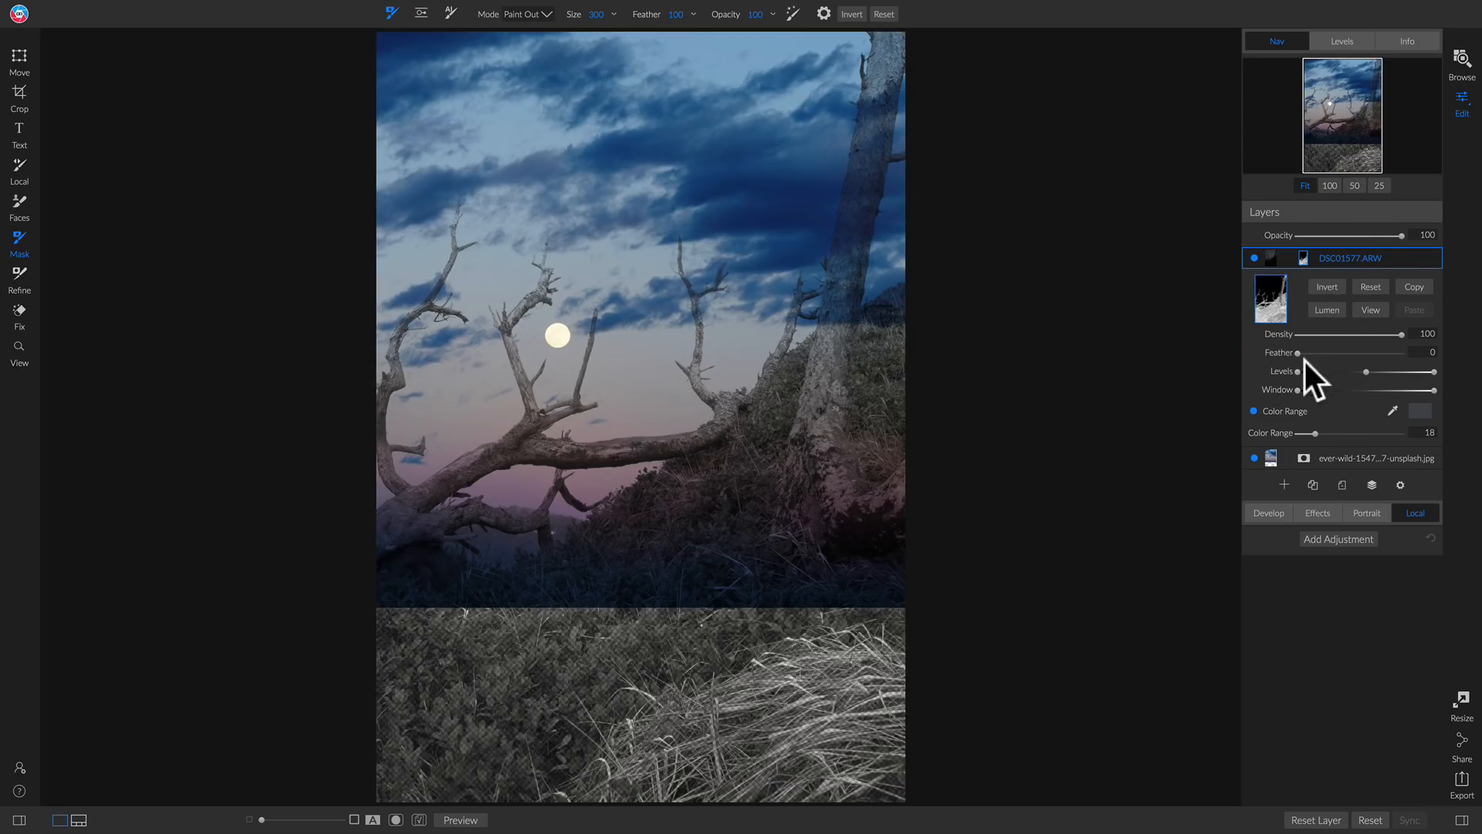
# Reduce the layer mask's Color Range to 8, comparing the black-and-white mask with the composite.
pyautogui.moveTo(1314, 434); pyautogui.dragTo(1304, 435)
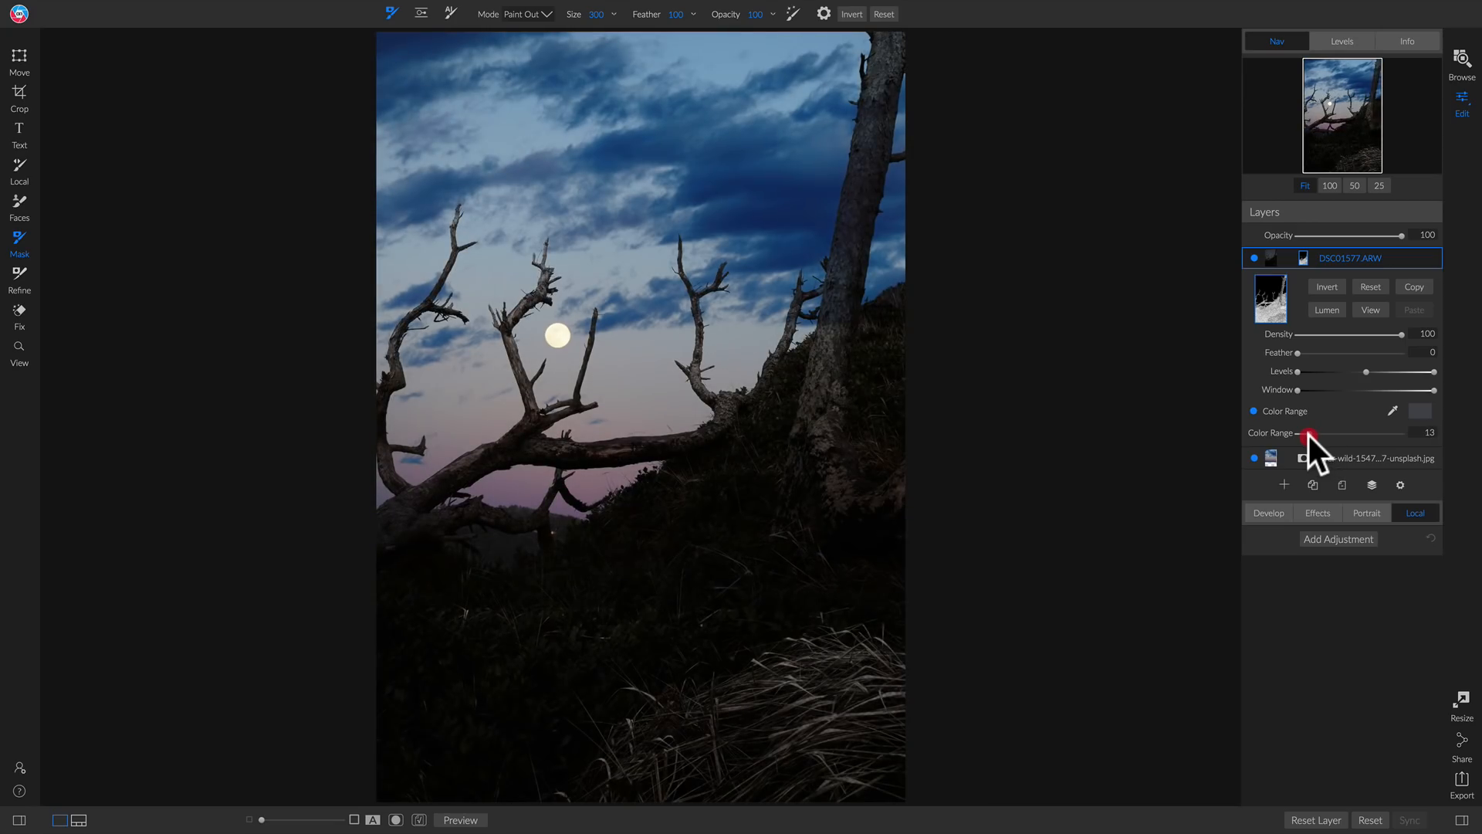
pyautogui.moveTo(1307, 435); pyautogui.dragTo(1303, 436)
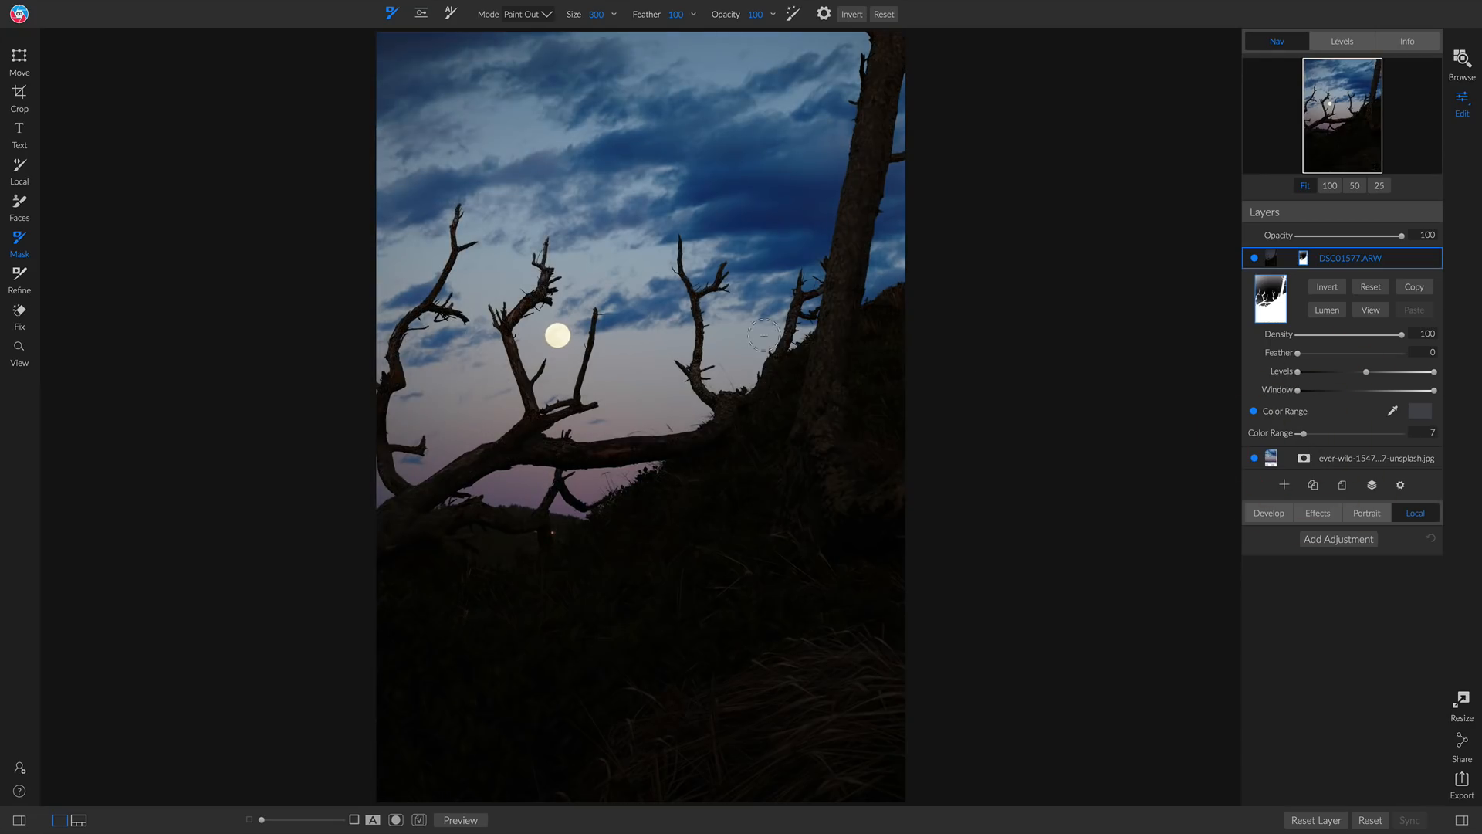
pyautogui.click(1371, 311)
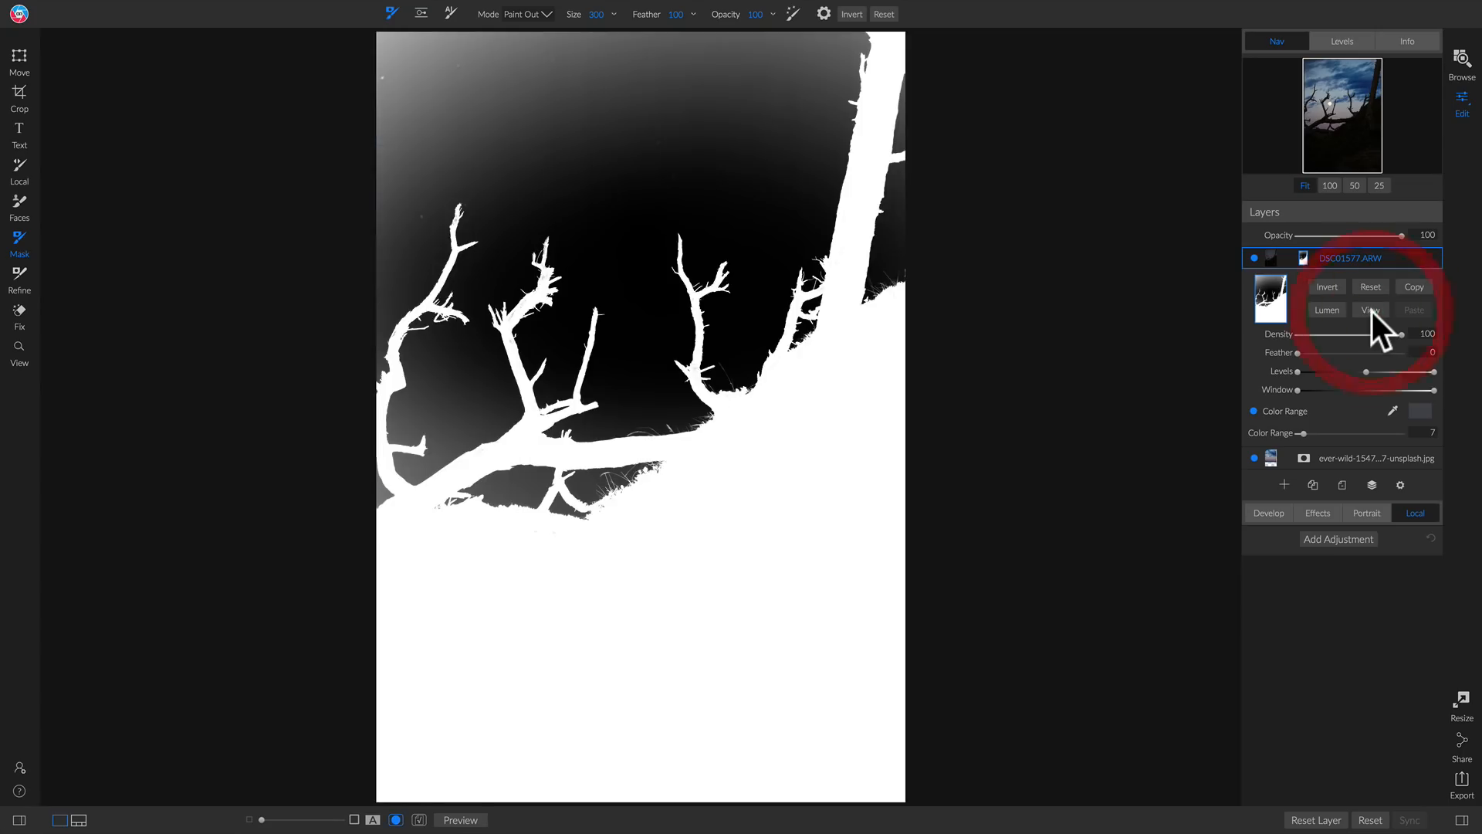
pyautogui.click(1304, 434)
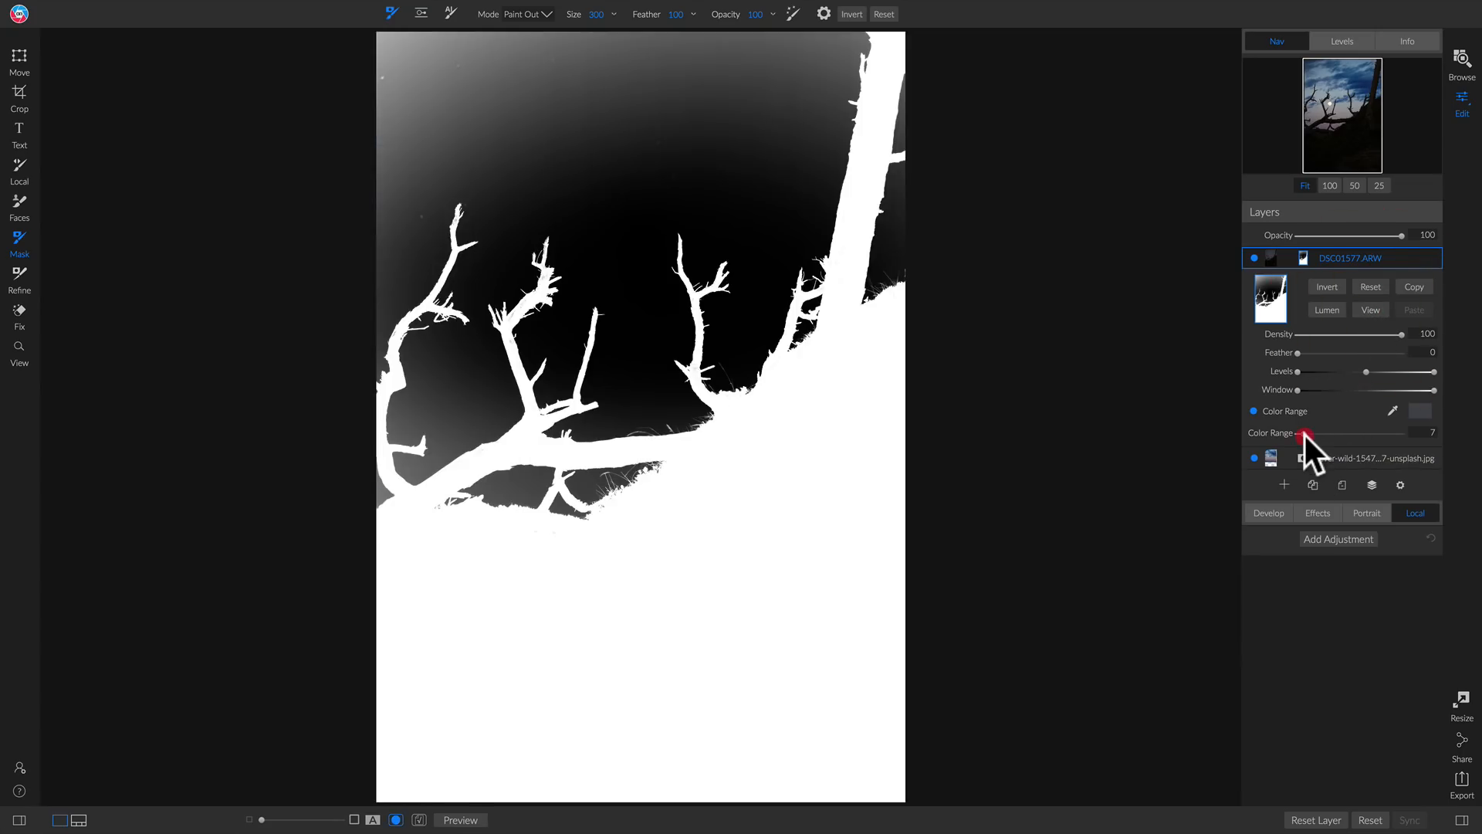
pyautogui.moveTo(1303, 435); pyautogui.dragTo(1303, 433)
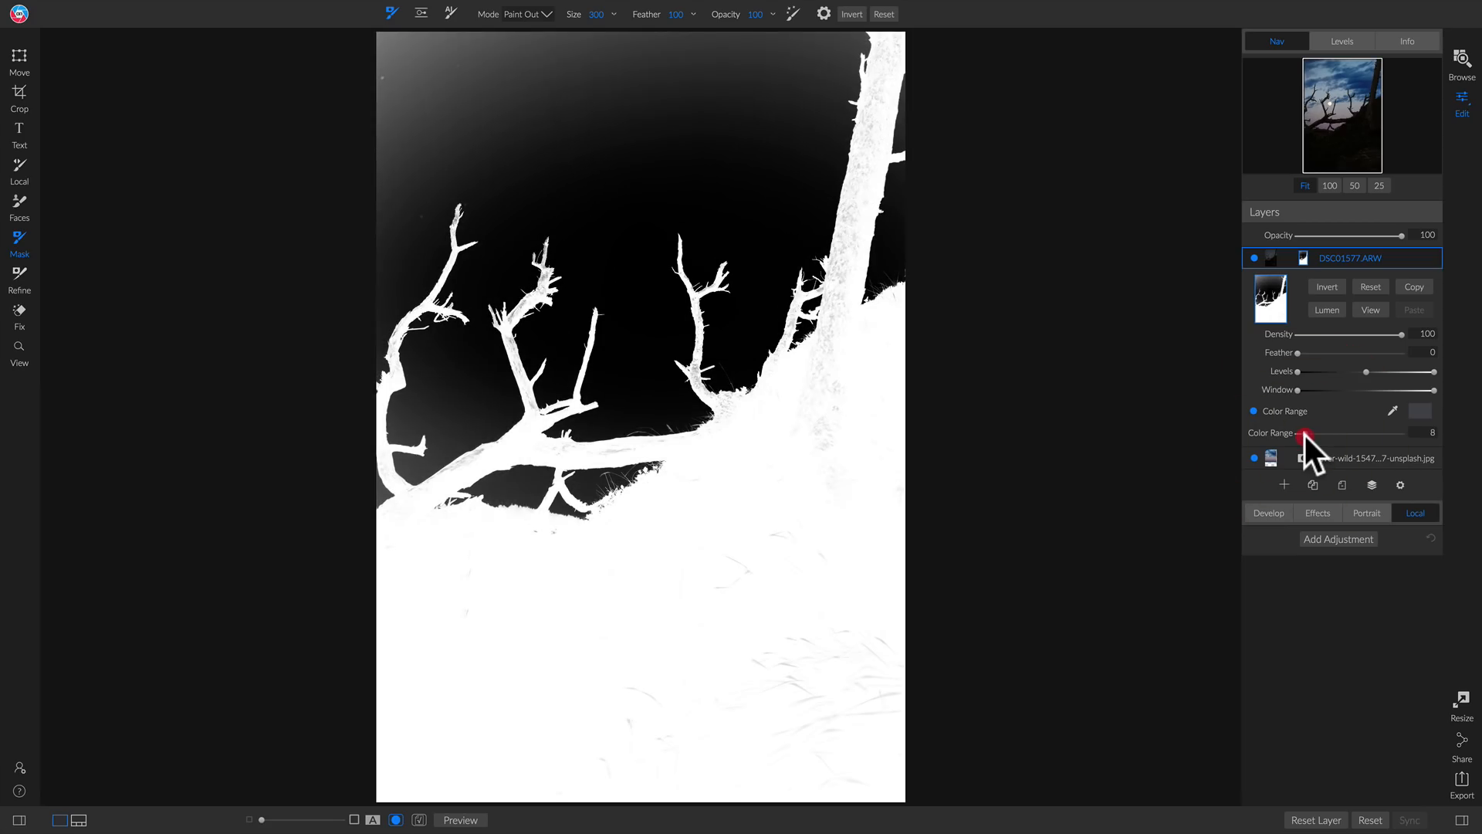
pyautogui.click(1370, 311)
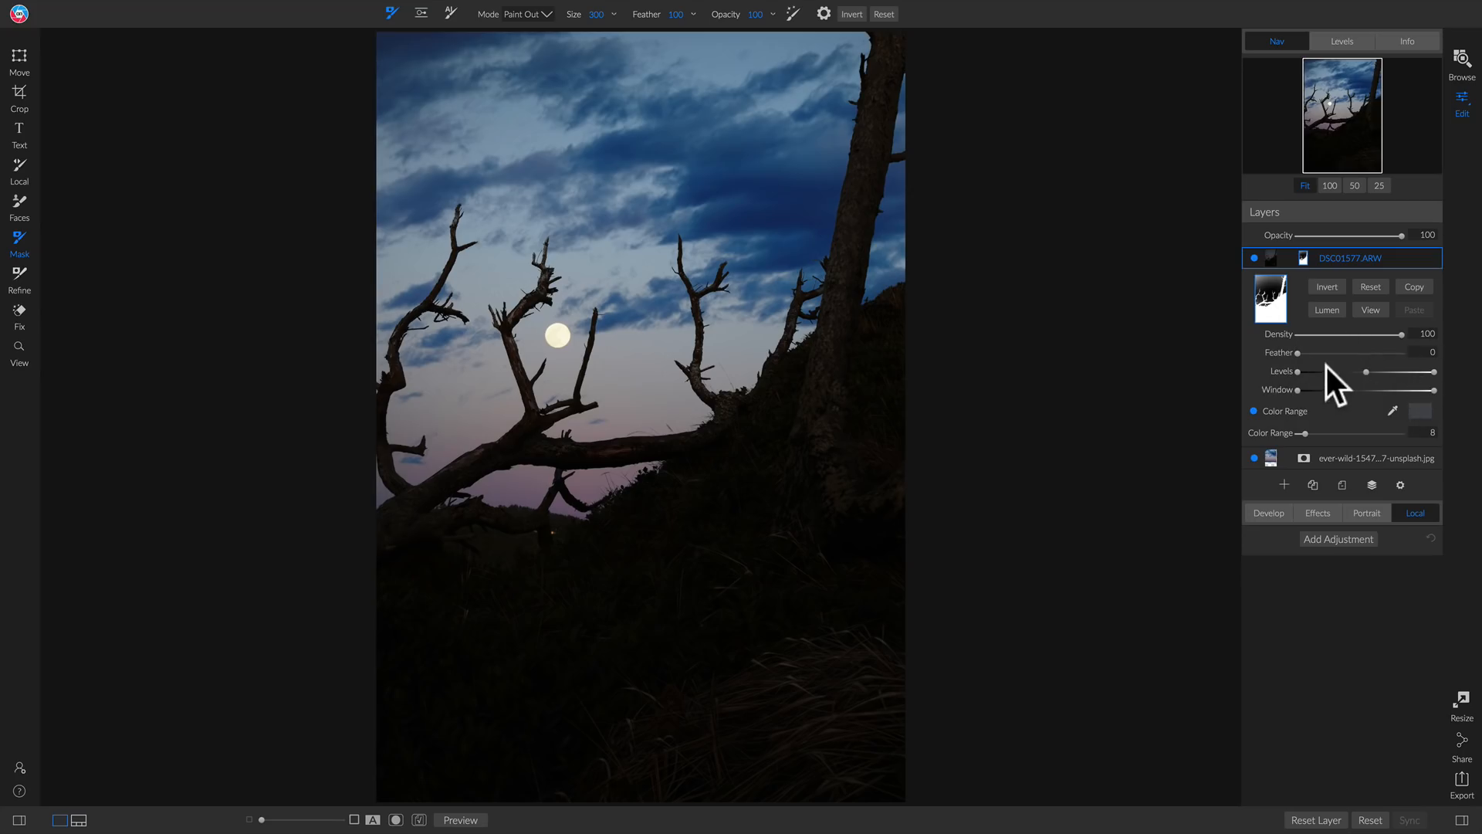
# Clean up the mask in black-and-white view by raising its Levels midpoint and the lower end of its Window, and return to the composite.
pyautogui.click(1372, 310)
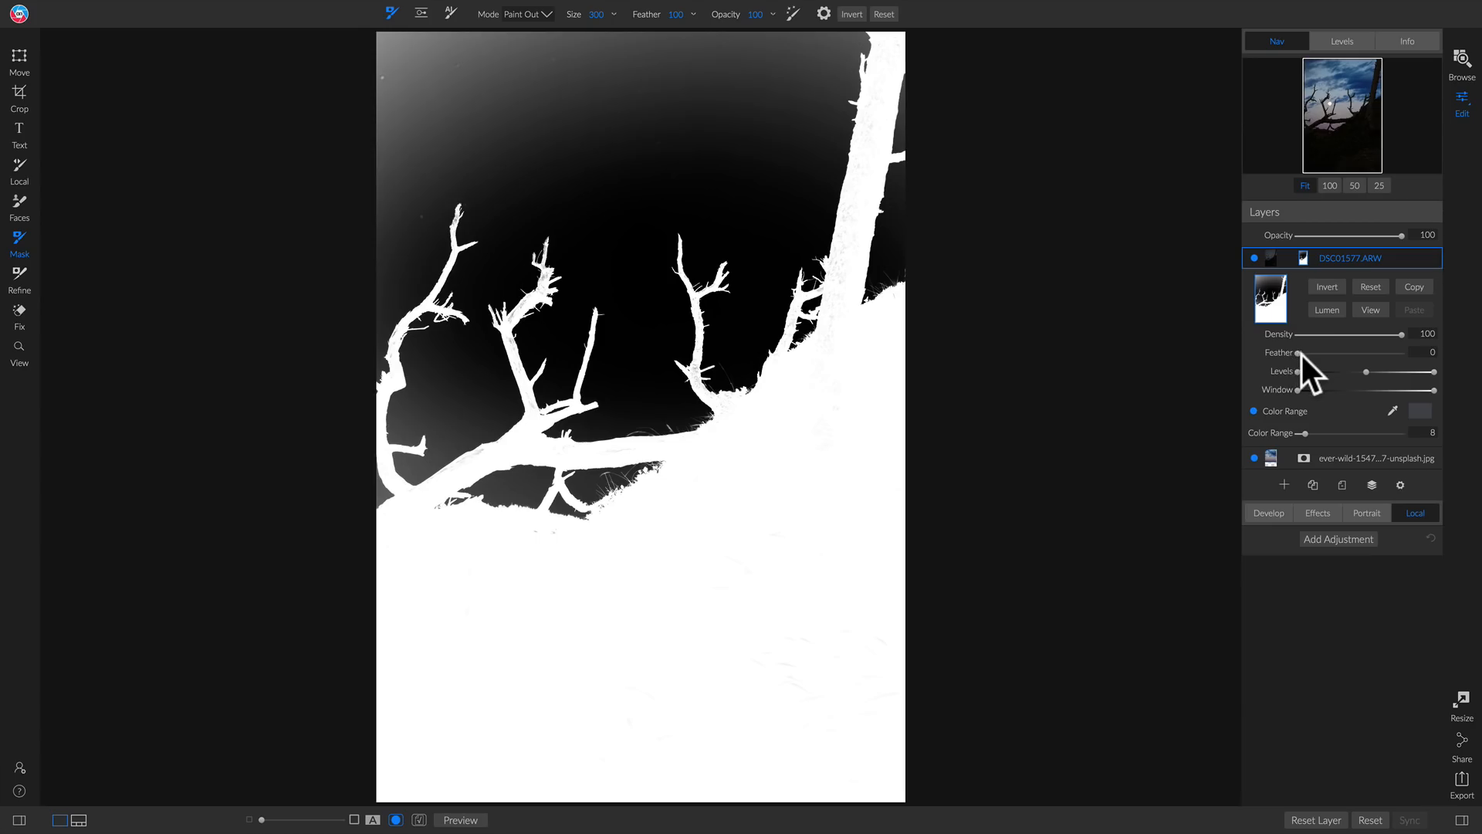
pyautogui.moveTo(1297, 355)
pyautogui.mouseDown()
pyautogui.moveTo(1312, 356)
pyautogui.moveTo(1275, 353)
pyautogui.mouseUp()
pyautogui.moveTo(1311, 374)
pyautogui.mouseDown()
pyautogui.moveTo(1400, 374)
pyautogui.moveTo(1387, 374)
pyautogui.mouseUp()
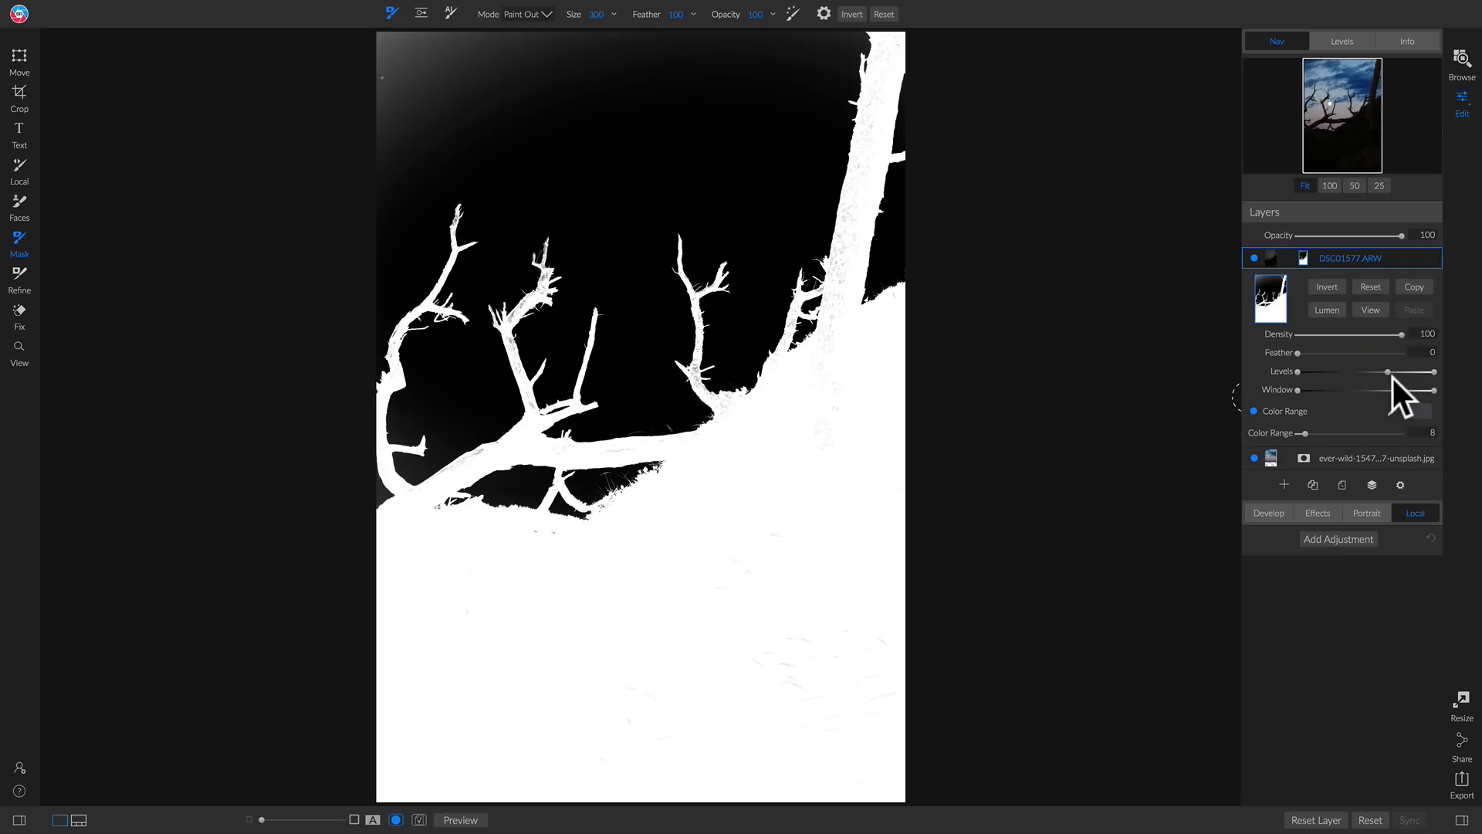
pyautogui.moveTo(1297, 392); pyautogui.dragTo(1335, 392)
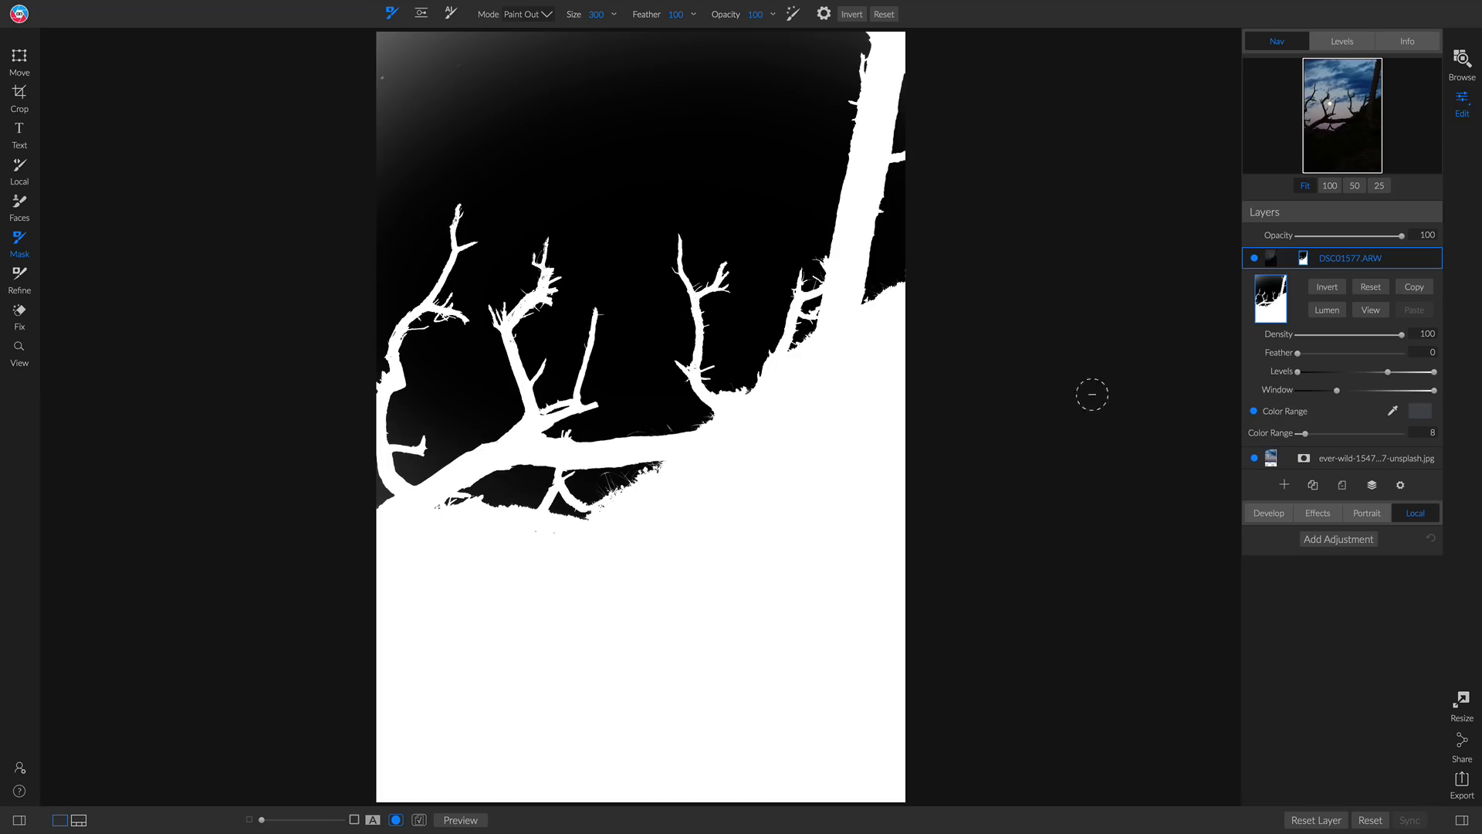
pyautogui.moveTo(1341, 390); pyautogui.dragTo(1349, 391)
pyautogui.click(1366, 305)
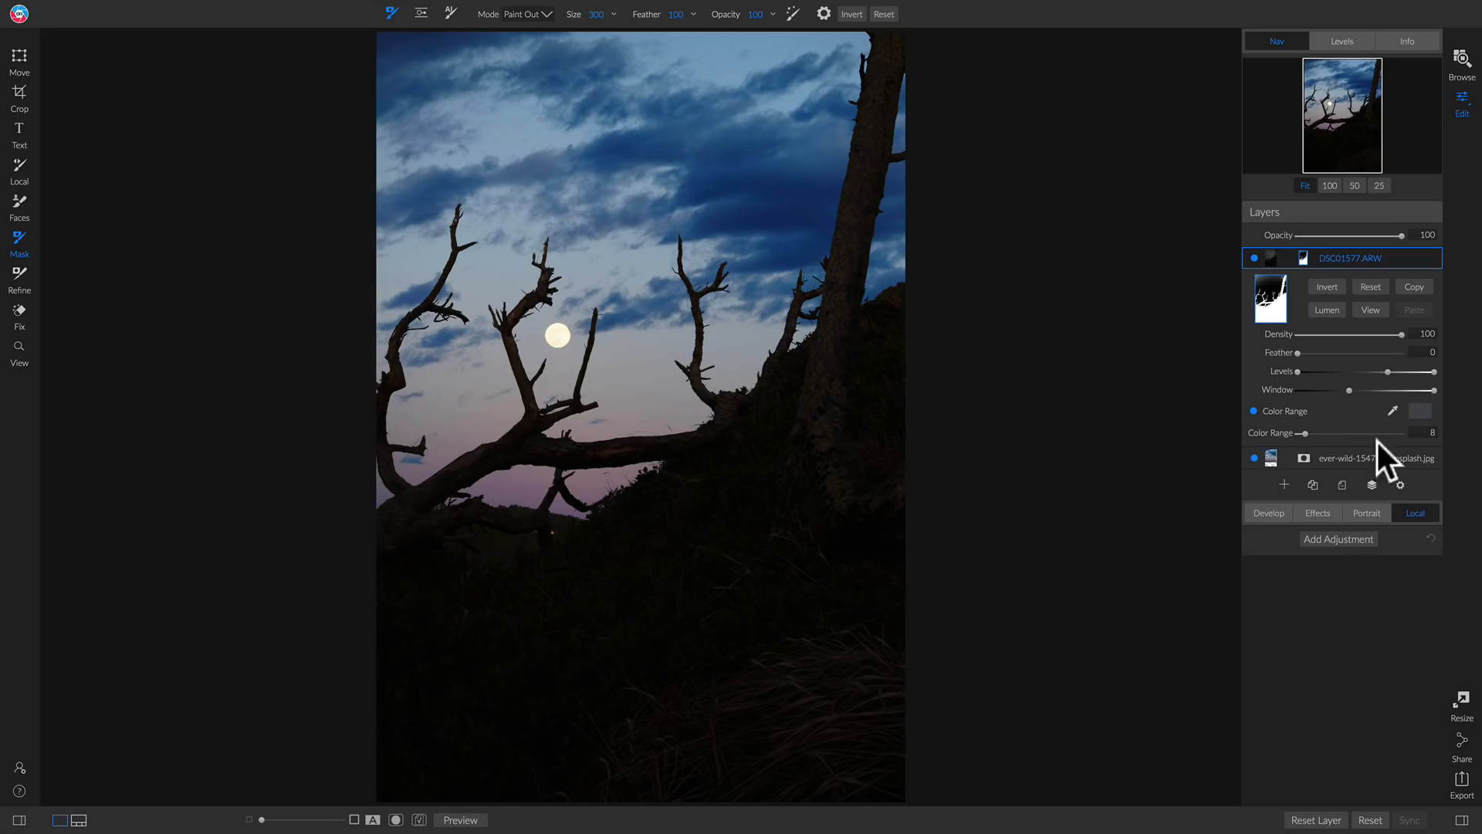
# Brighten the masked foreground layer in Develop with Contrast 20, Midtones 15 and Shadows 48.
pyautogui.click(1281, 510)
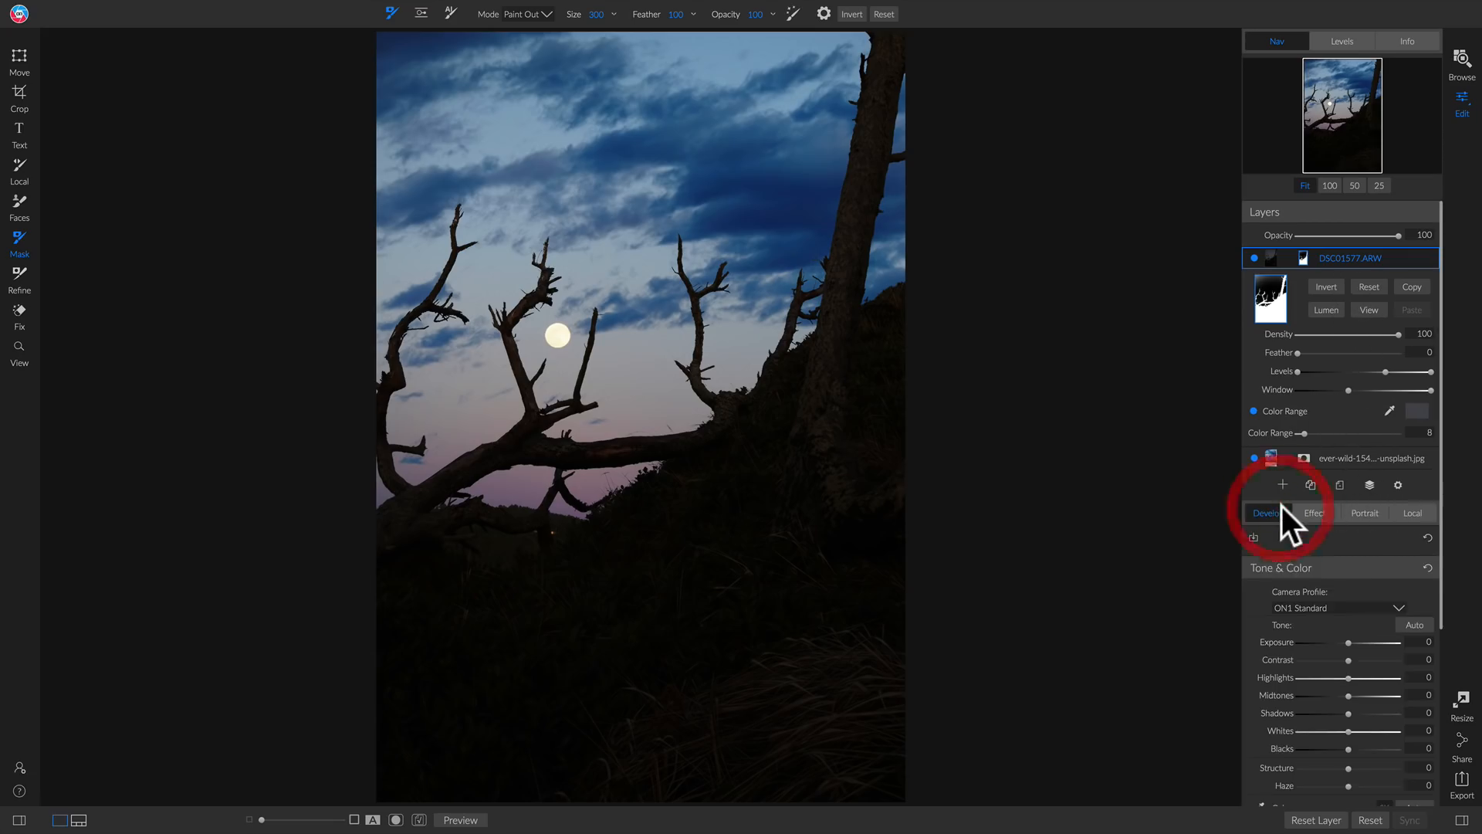
pyautogui.scroll(-3, 1370, 642)
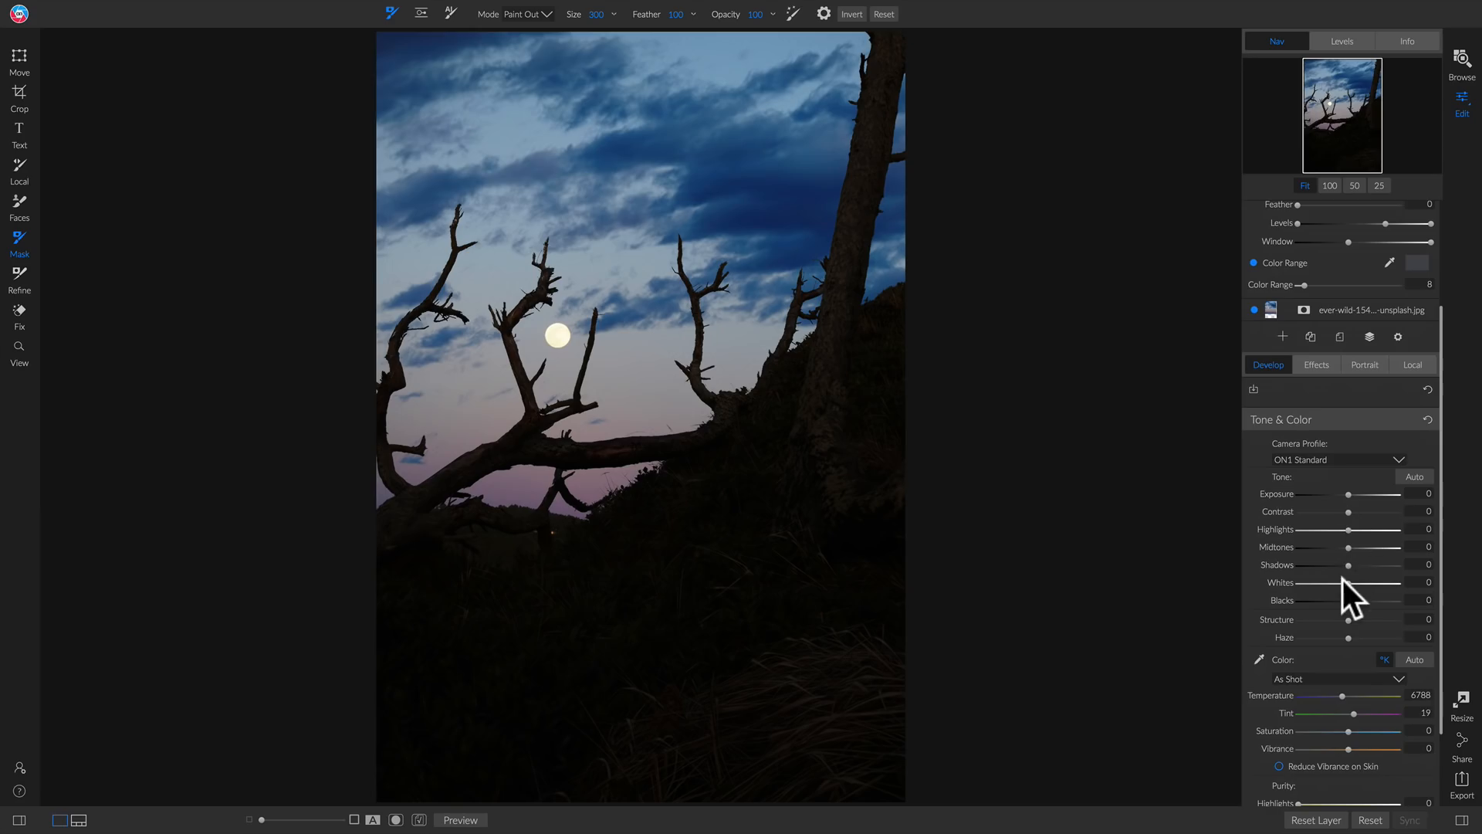
pyautogui.moveTo(1349, 567); pyautogui.dragTo(1372, 566)
pyautogui.moveTo(1349, 511); pyautogui.dragTo(1365, 515)
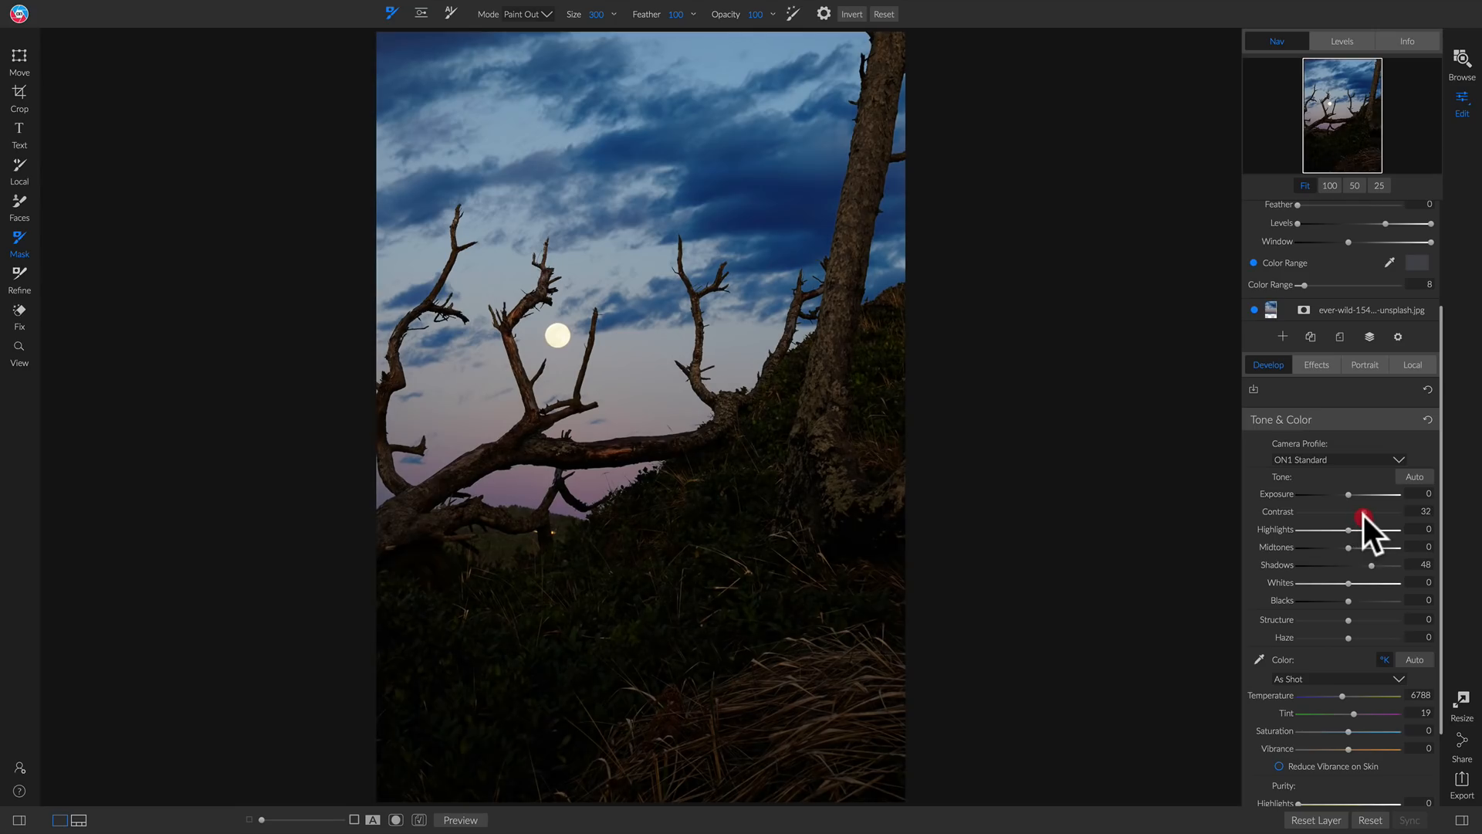
pyautogui.moveTo(1355, 516); pyautogui.dragTo(1354, 547)
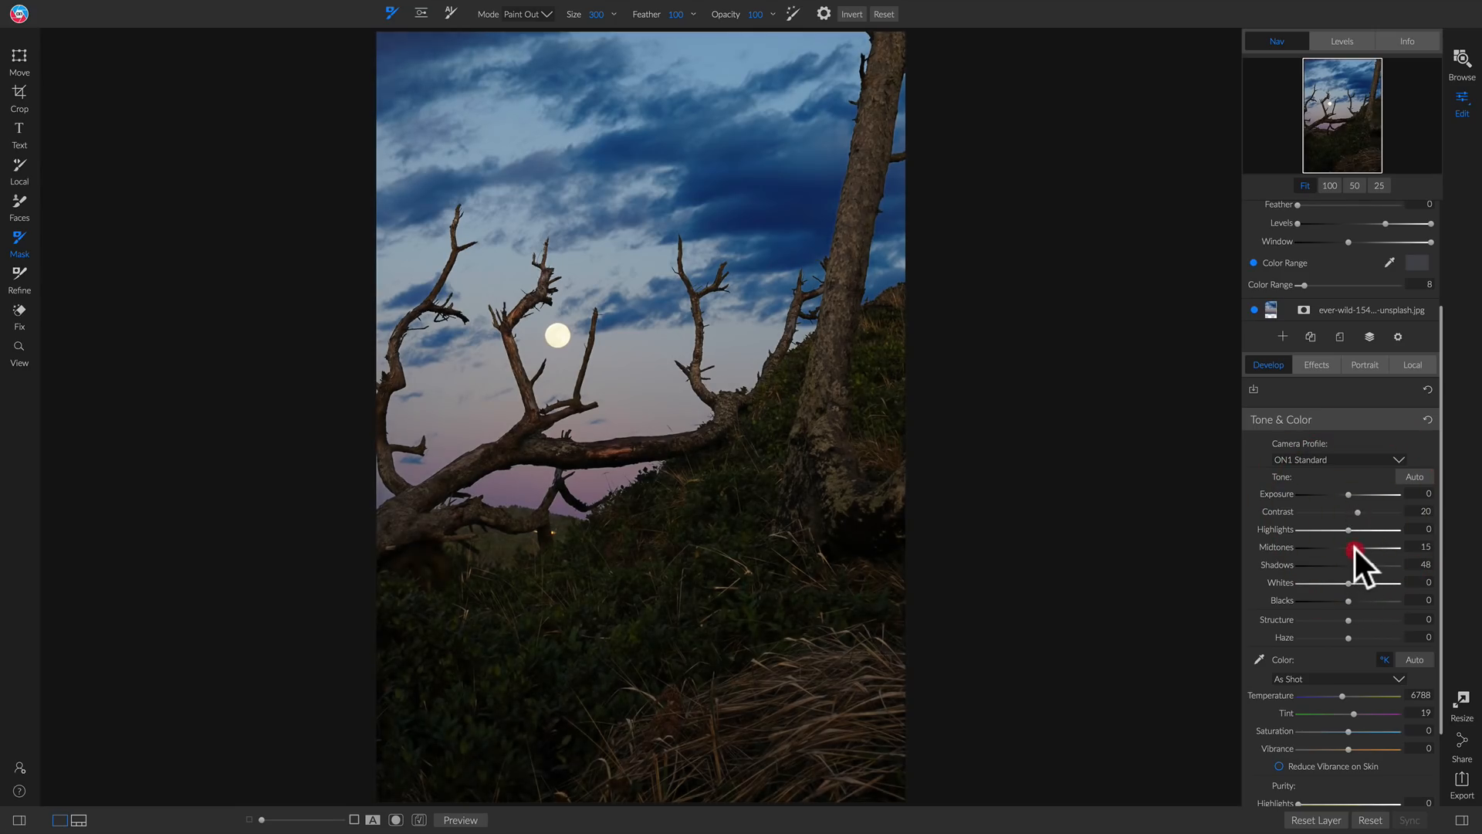
pyautogui.scroll(1, 1359, 544)
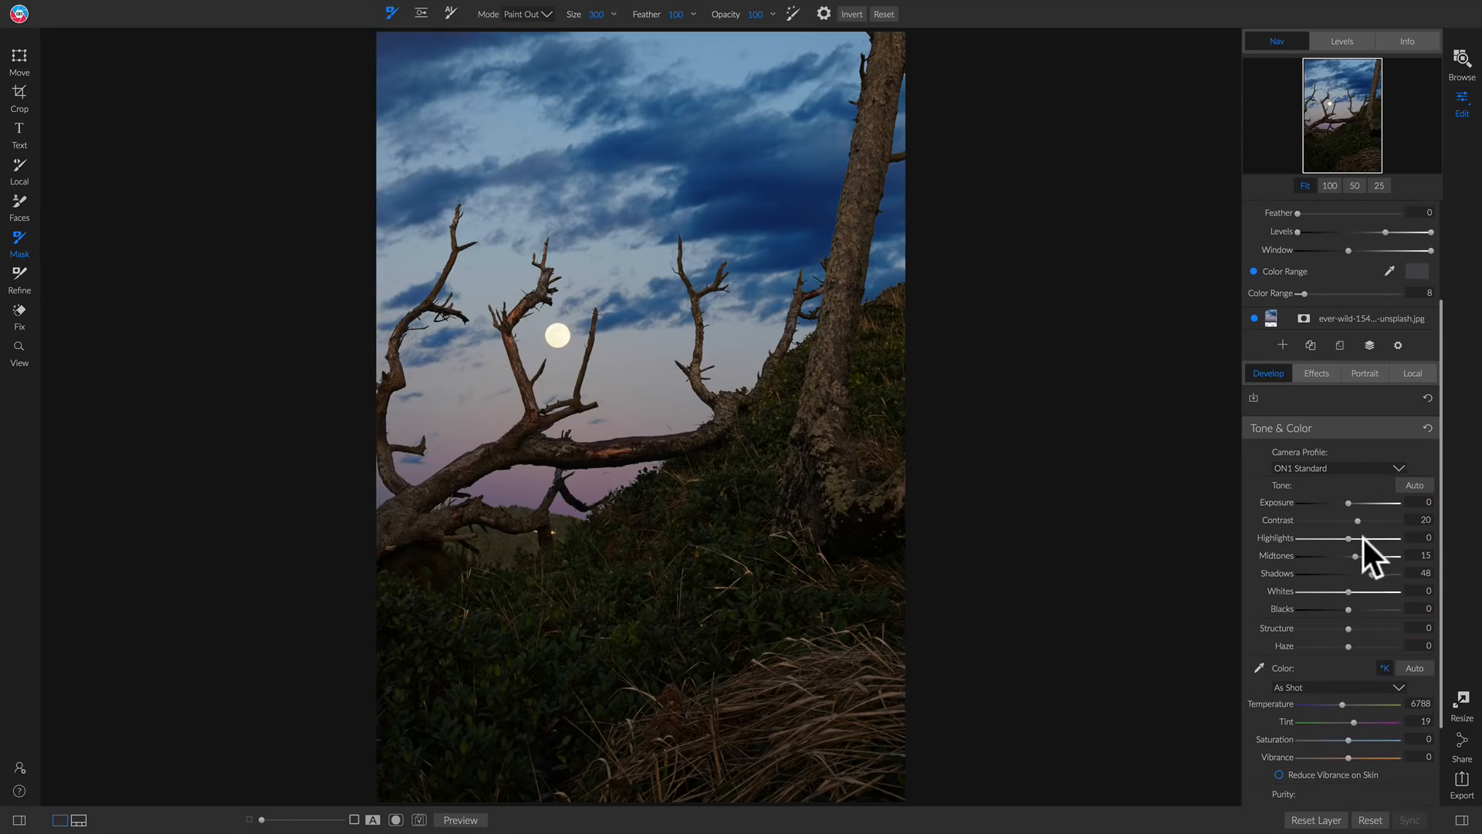
pyautogui.scroll(2, 1323, 382)
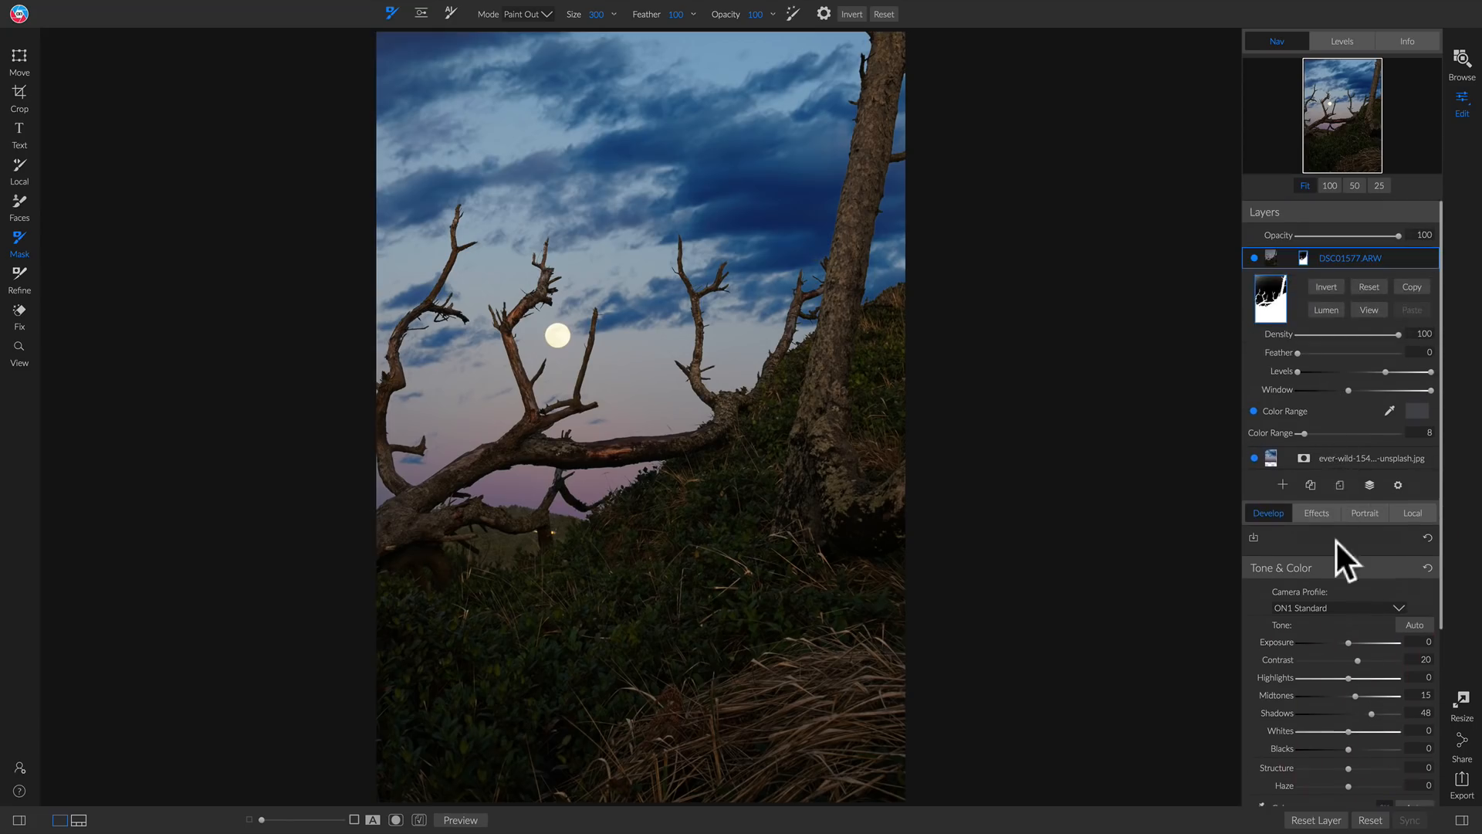
pyautogui.scroll(-4, 1340, 604)
pyautogui.click(1341, 595)
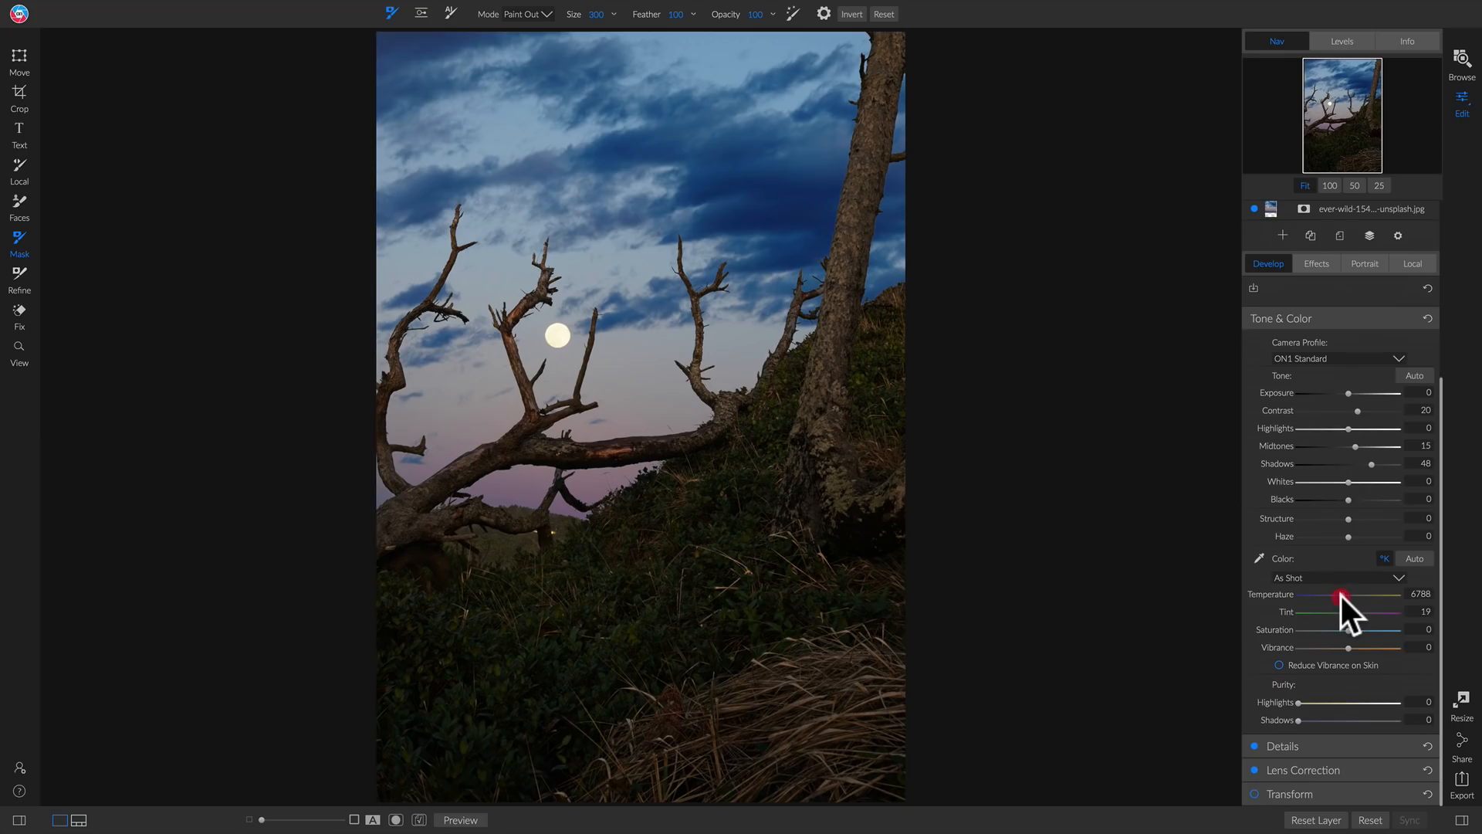
# Create a new stamped layer from the masked DSC01577.ARW layer and the sky.
pyautogui.scroll(5, 1376, 556)
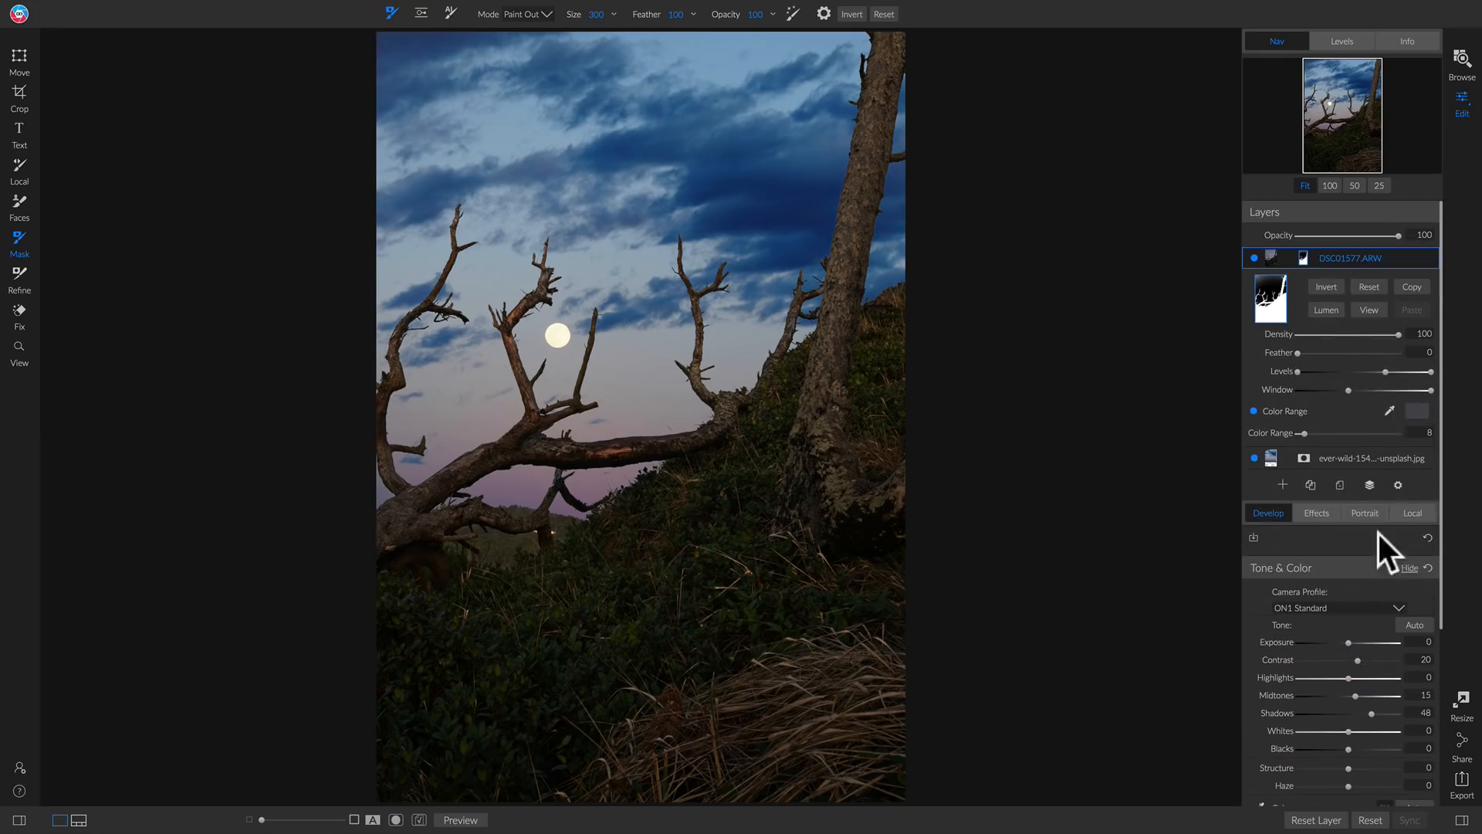
pyautogui.rightClick(1358, 259)
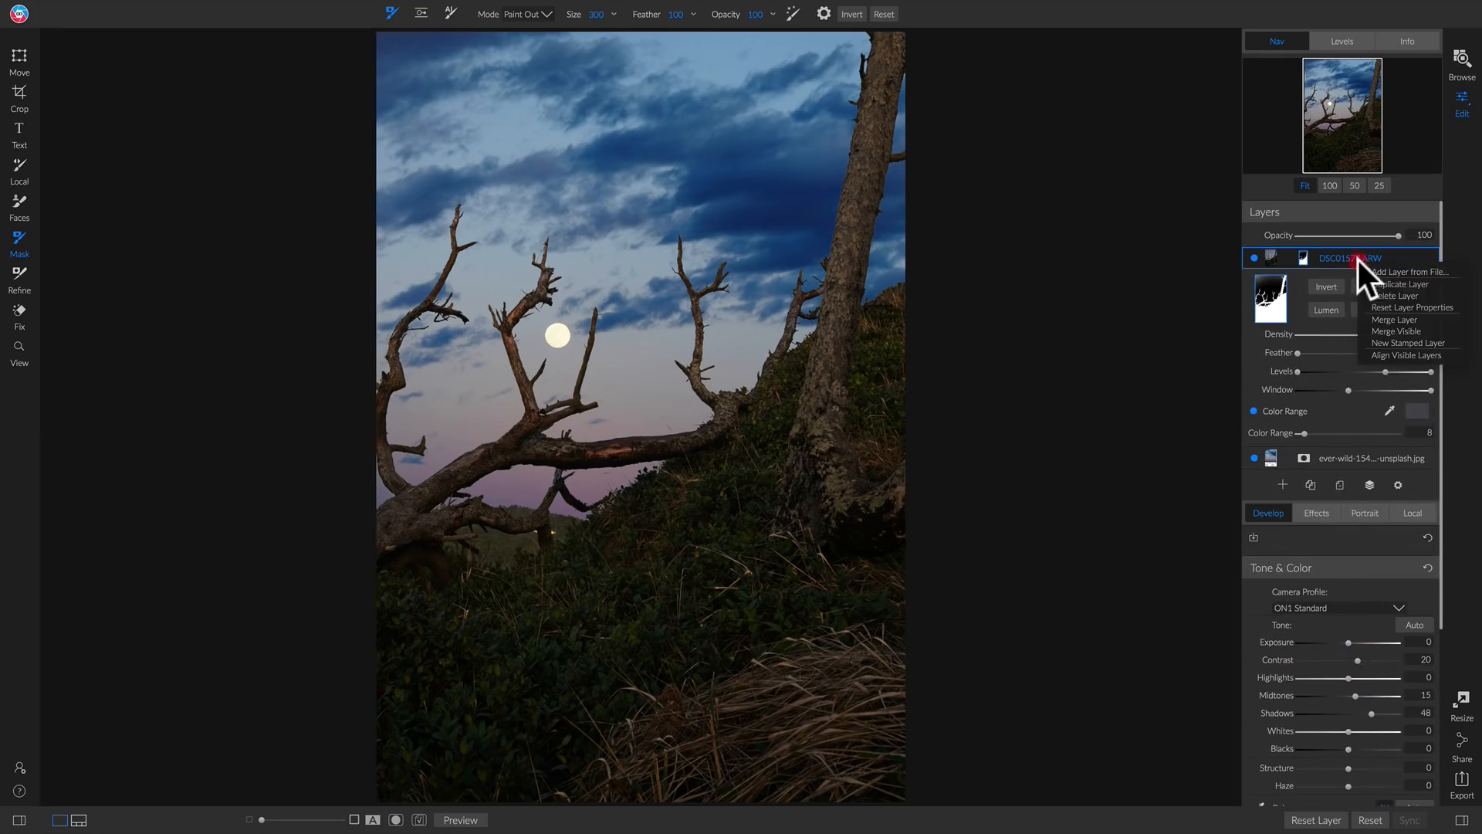
pyautogui.click(1394, 341)
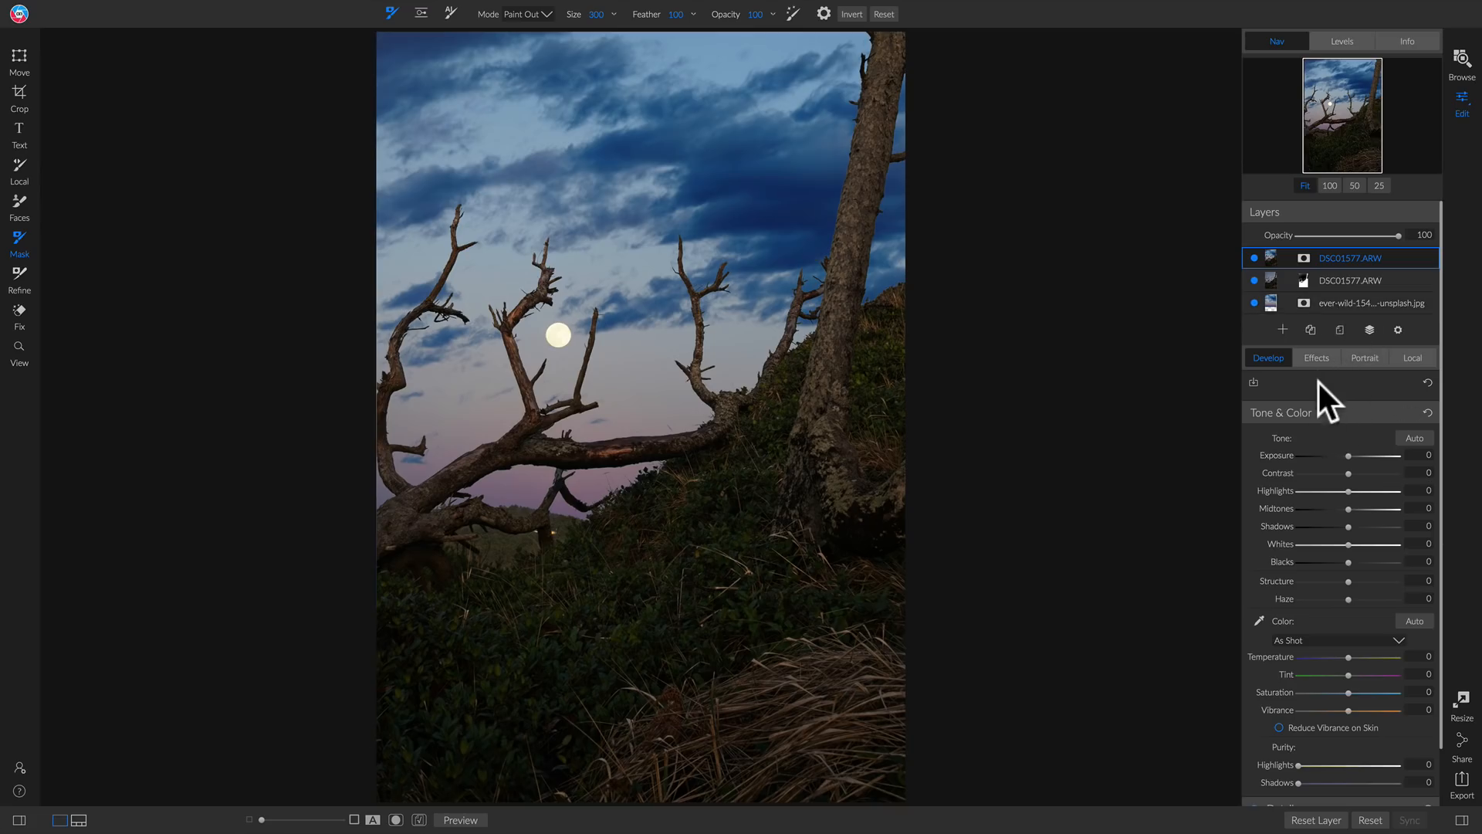
# Add a Split Tone filter to the stamped layer and apply its warm preset with highlight hue 28 and shadow hue 212.
pyautogui.click(1317, 360)
pyautogui.click(1343, 402)
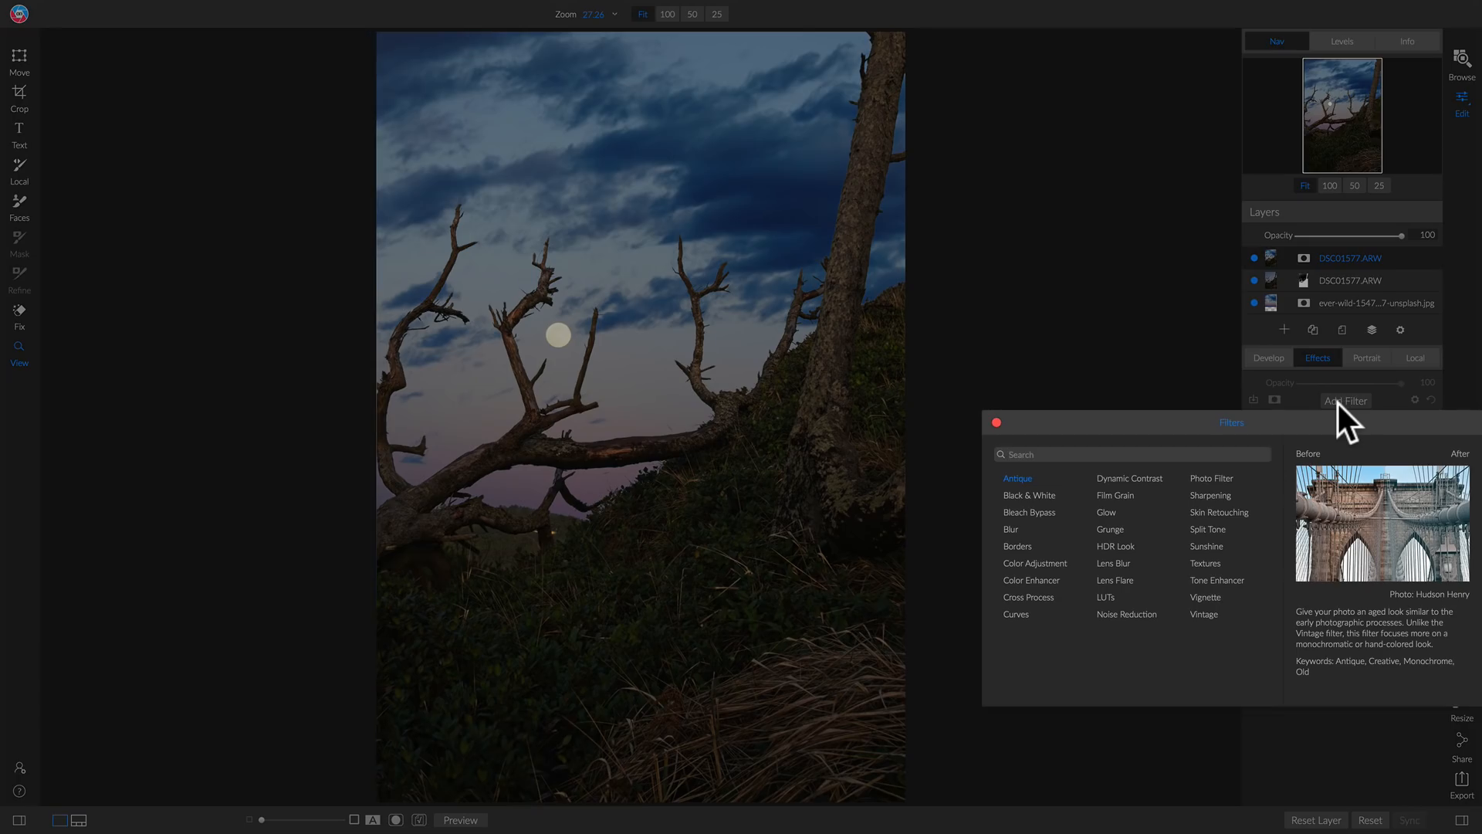
pyautogui.click(1219, 529)
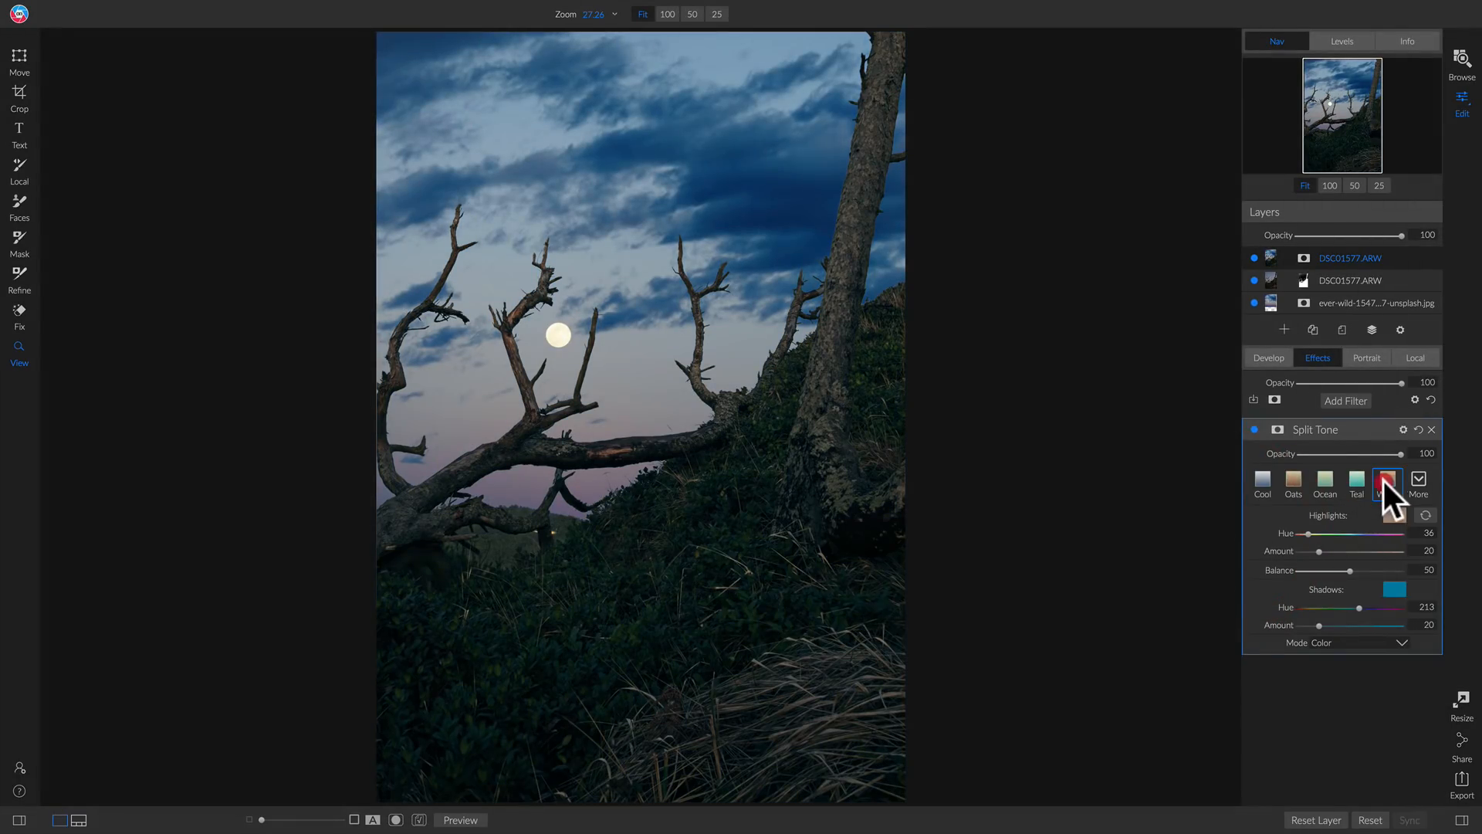
pyautogui.click(1383, 479)
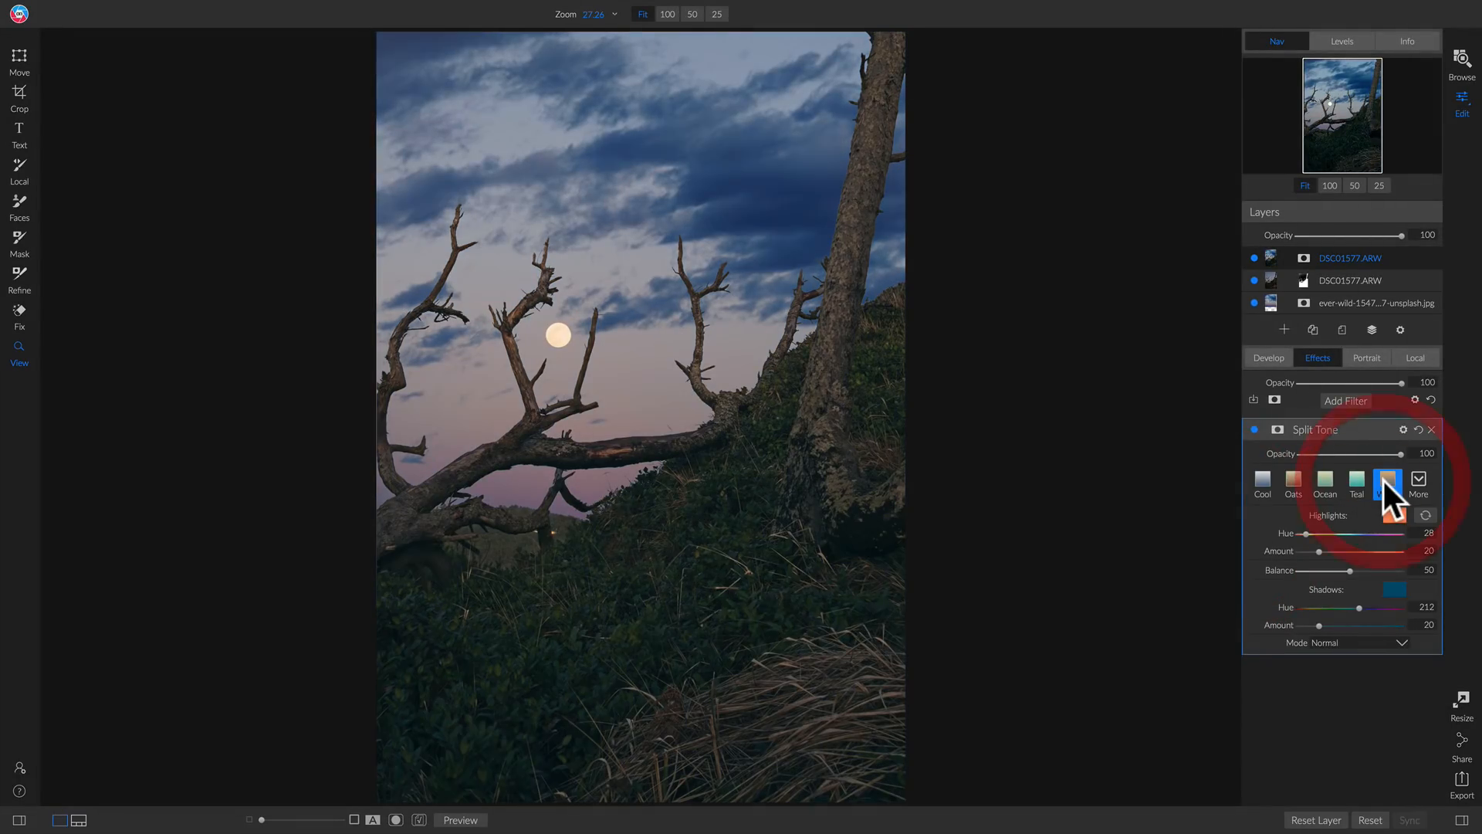
# Add a Curves filter, placing the black point at in 27, out 39 and lifting the midtone from 128 to 155.
pyautogui.click(1347, 400)
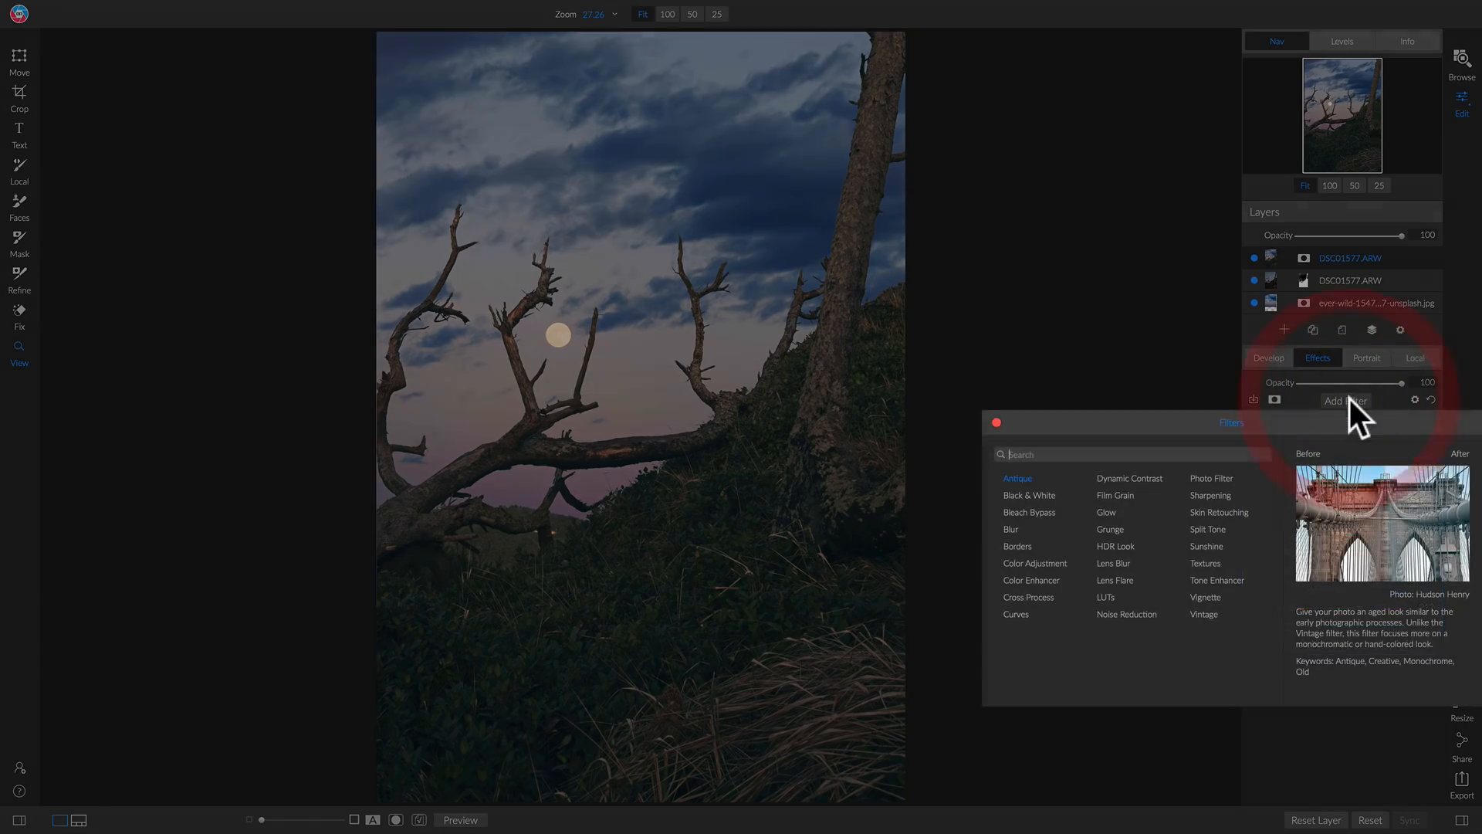
pyautogui.click(1022, 610)
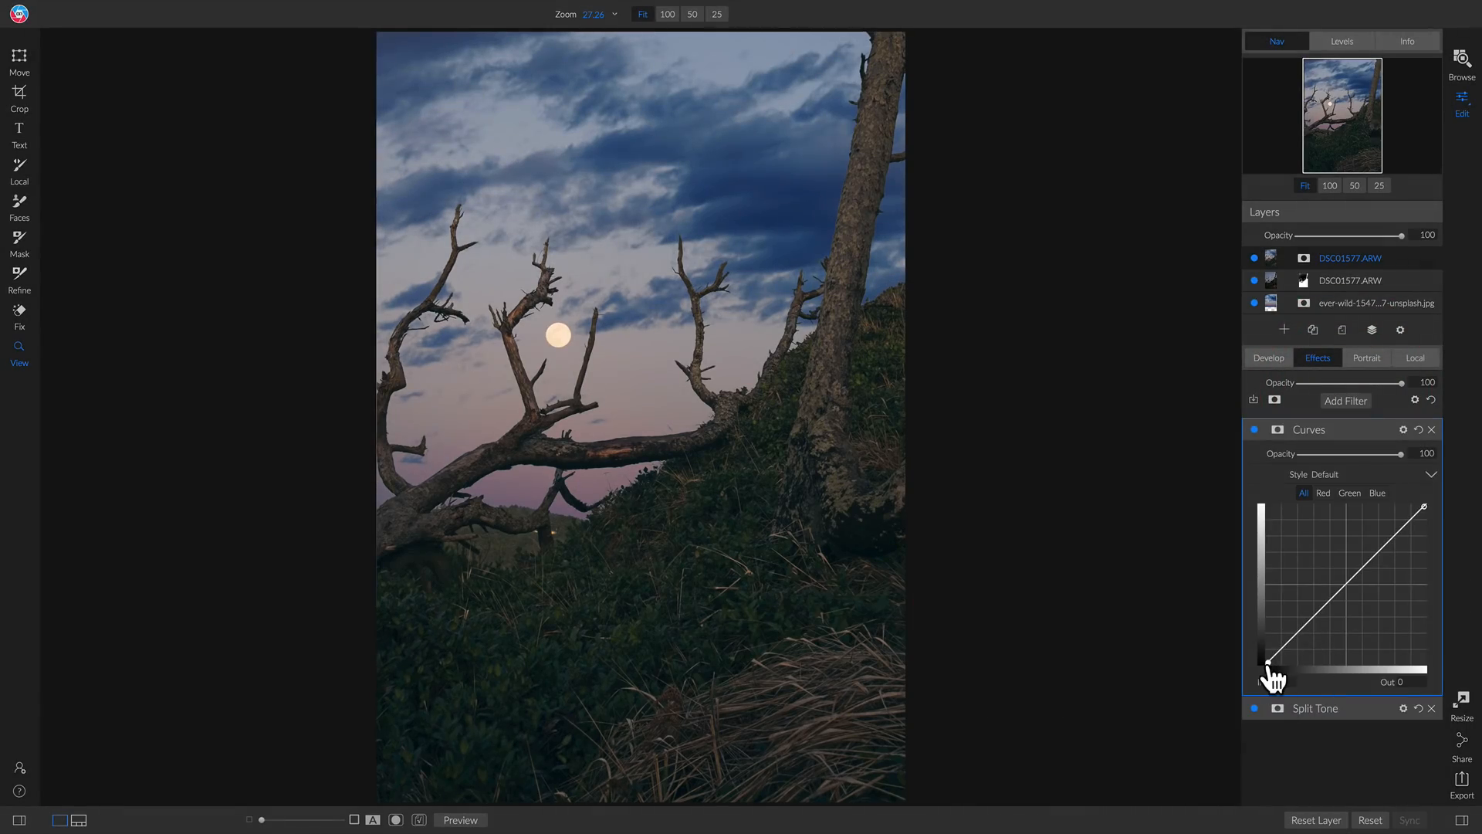
pyautogui.moveTo(1270, 663); pyautogui.dragTo(1282, 648)
pyautogui.moveTo(1281, 641); pyautogui.dragTo(1282, 631)
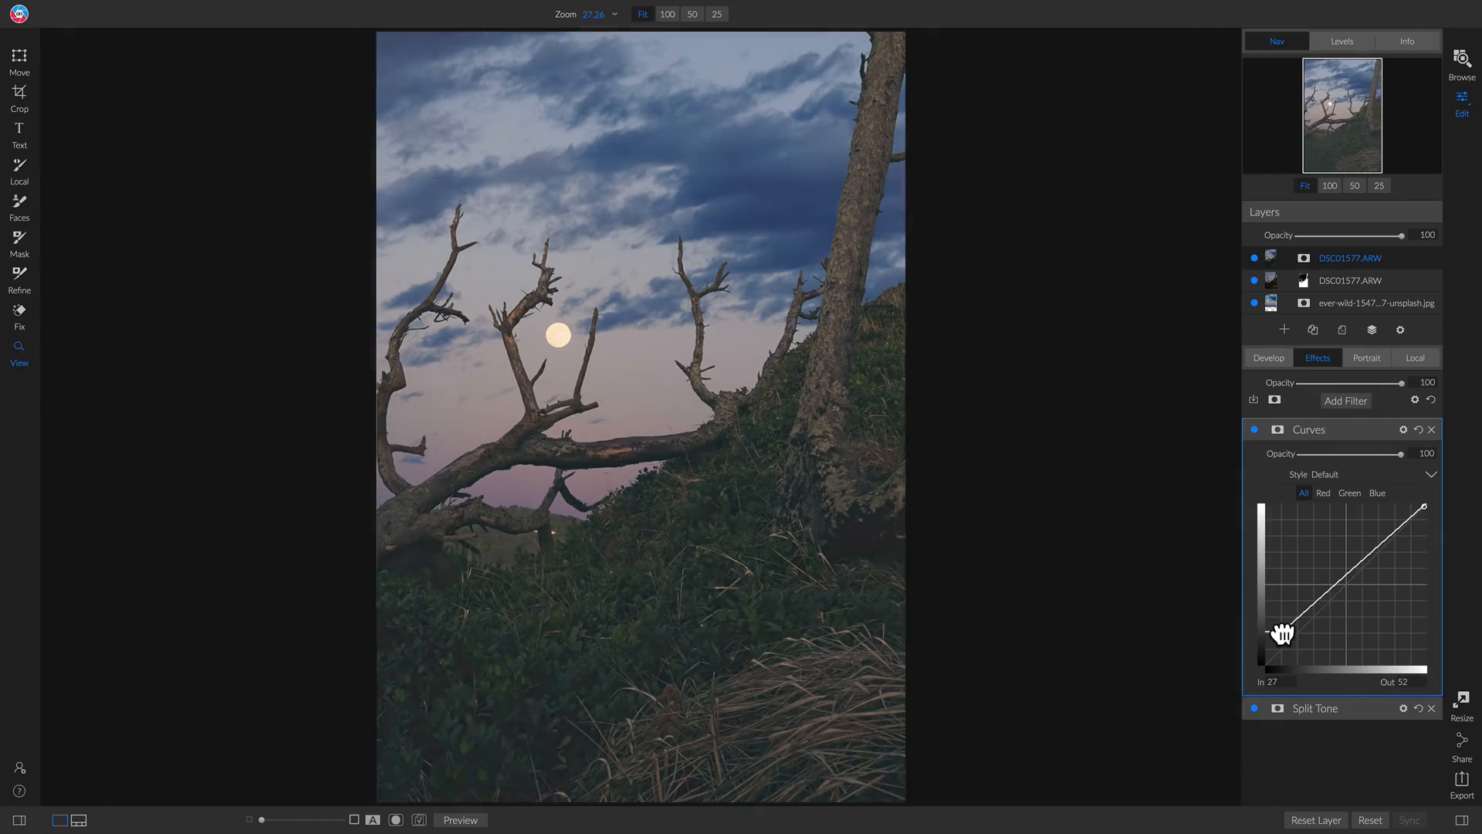
pyautogui.moveTo(1340, 581)
pyautogui.mouseDown()
pyautogui.moveTo(1310, 625)
pyautogui.moveTo(1345, 568)
pyautogui.mouseUp()
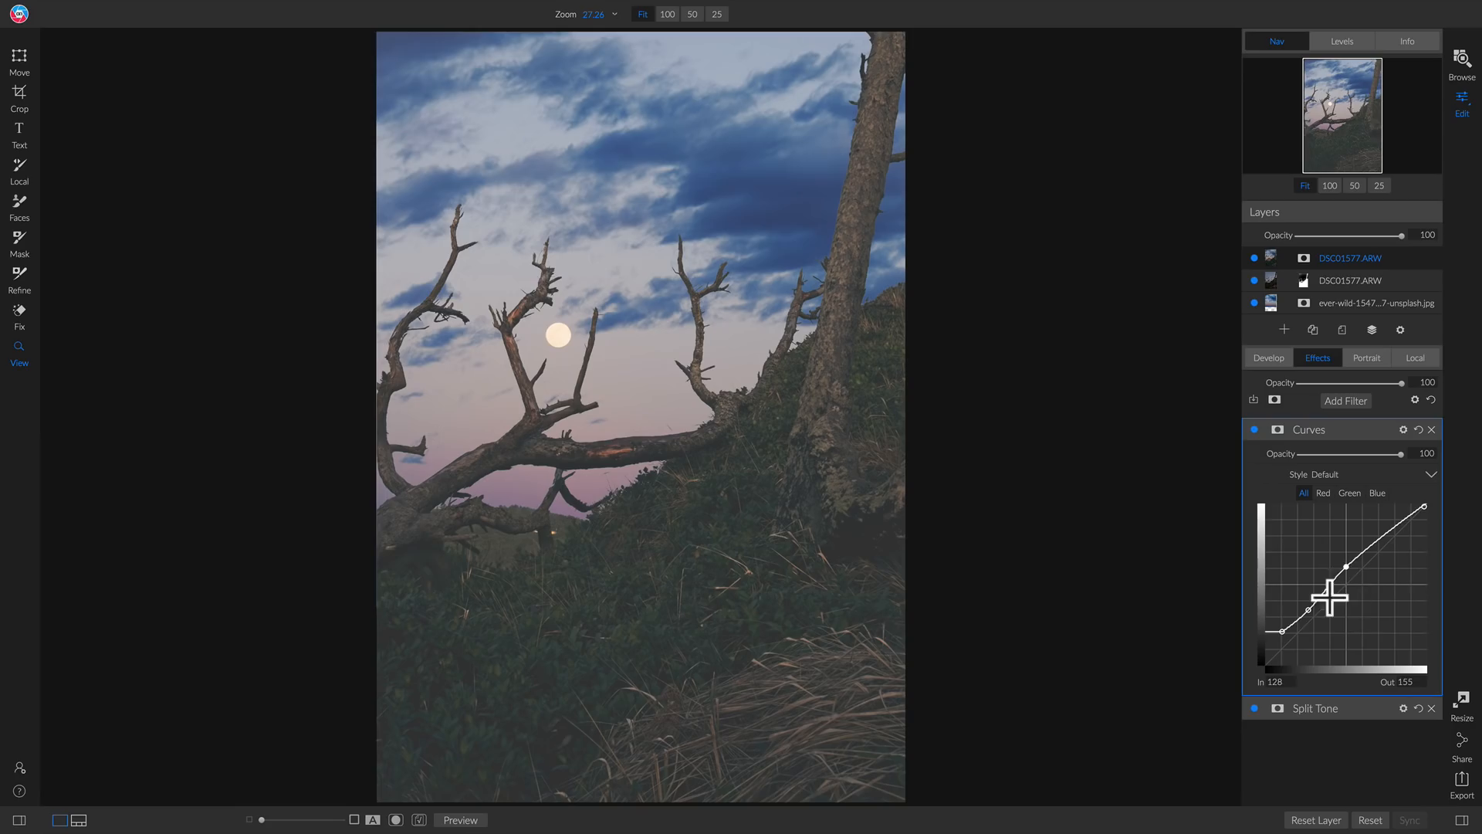
pyautogui.moveTo(1282, 638); pyautogui.dragTo(1282, 637)
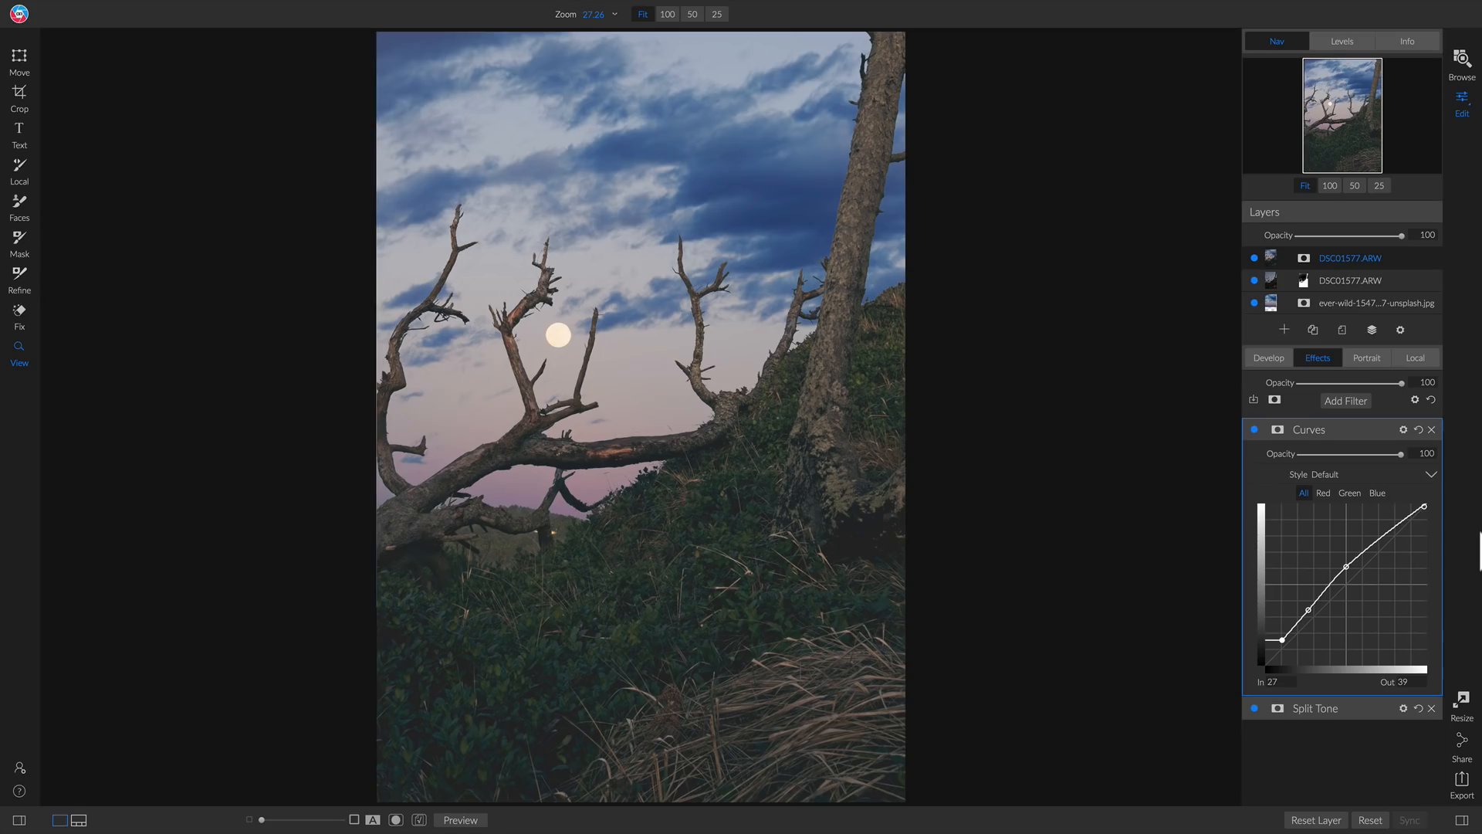
# Try resetting the layer properties of the masked DSC01577.ARW layer, hiding and reshowing the stamped layer to check the effect beneath it.
pyautogui.rightClick(1305, 280)
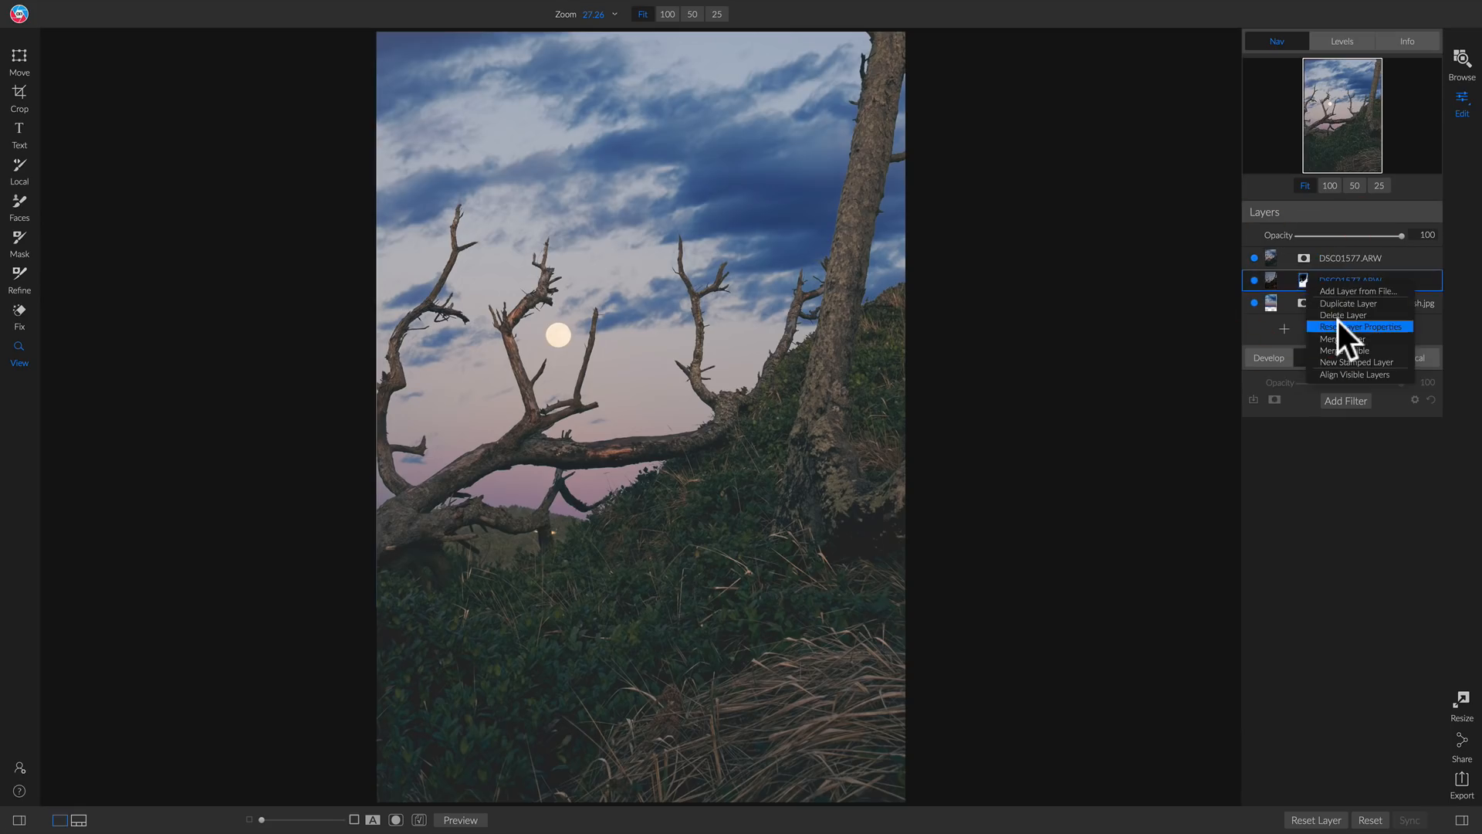
pyautogui.click(1338, 324)
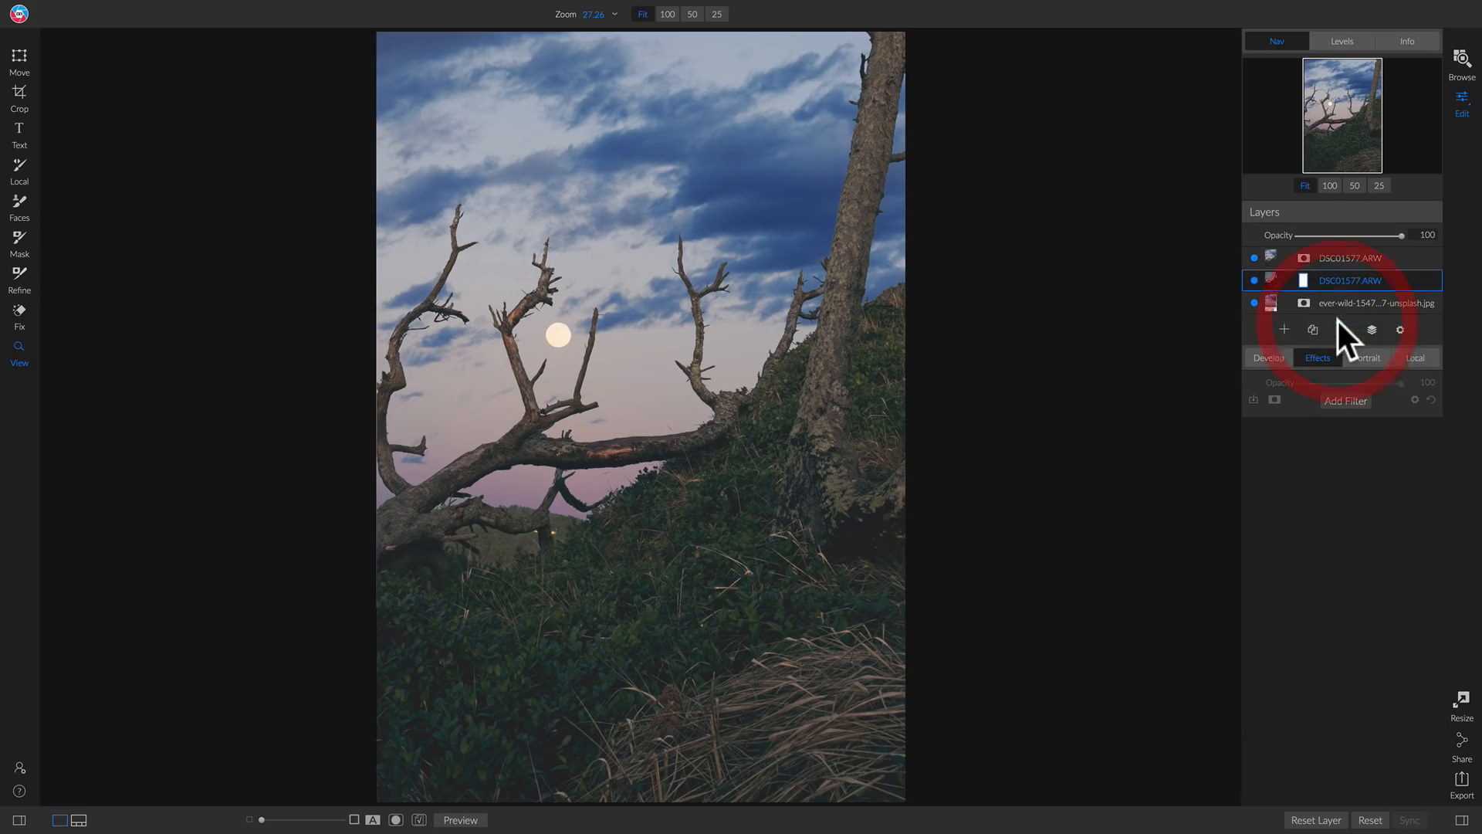
pyautogui.click(1253, 258)
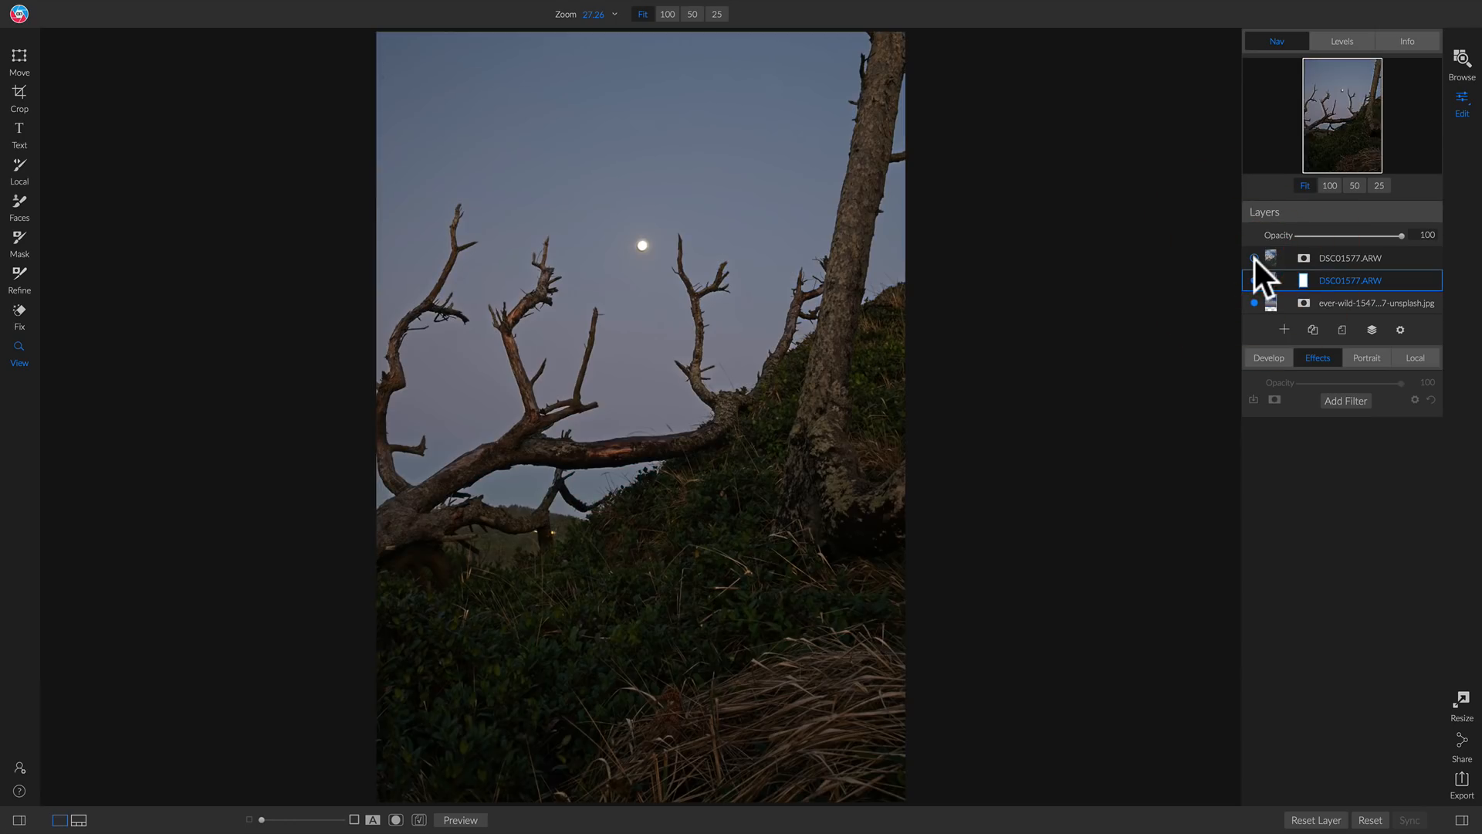
pyautogui.click(1254, 258)
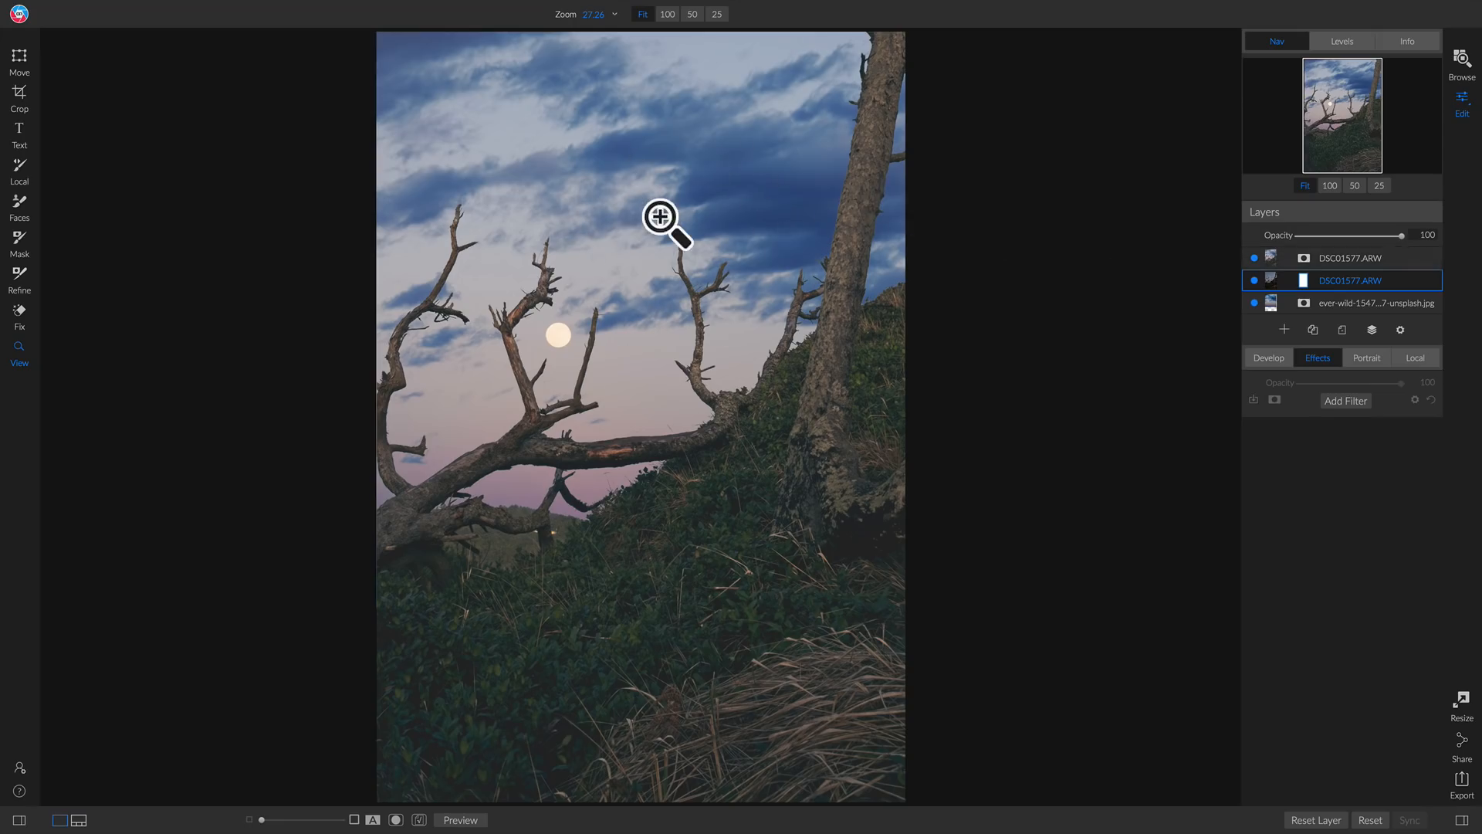
# Delete the stamped DSC01577.ARW layer at the top of the layer stack.
pyautogui.click(1305, 281)
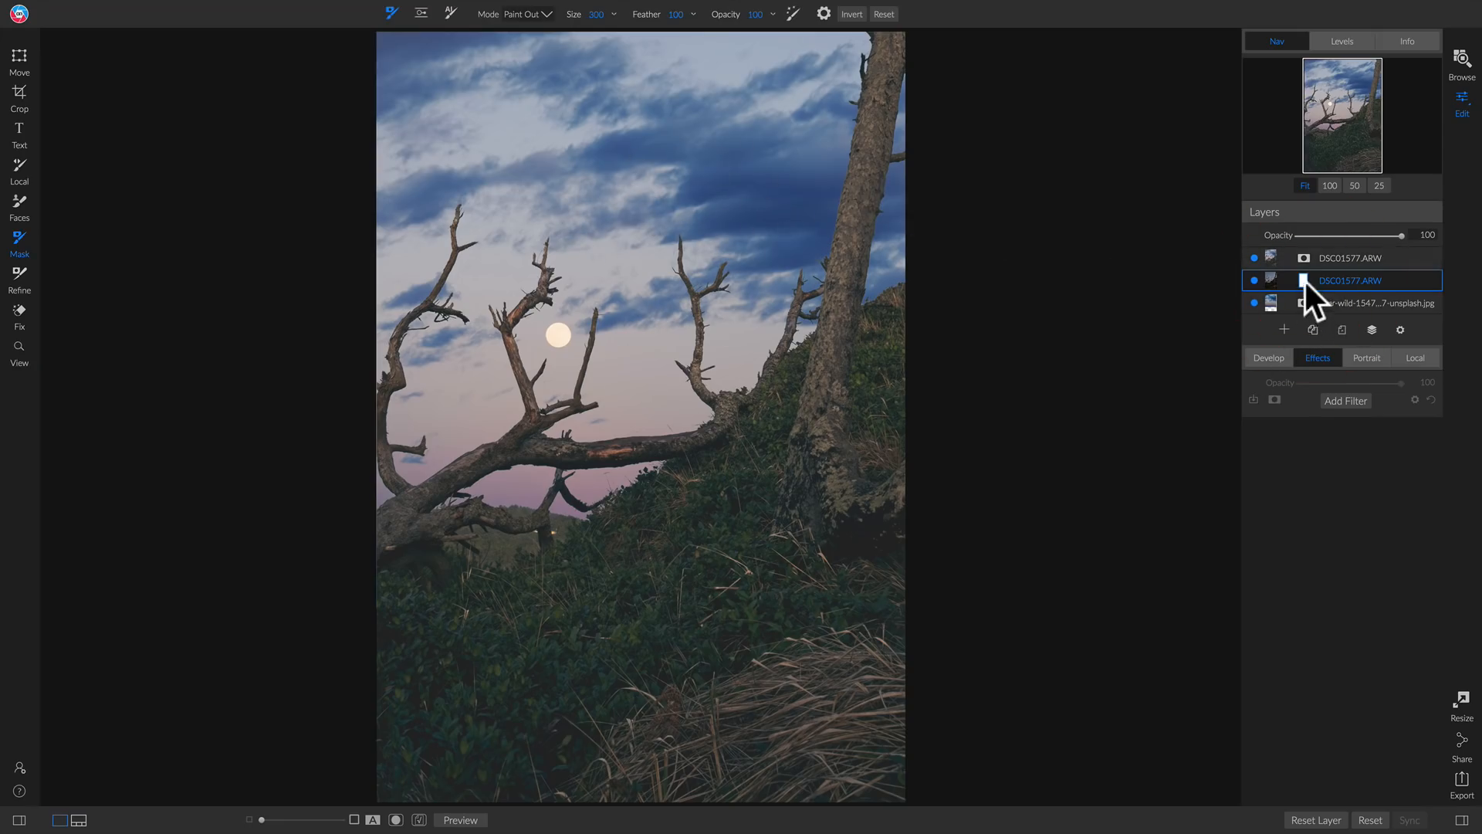
pyautogui.click(1256, 257)
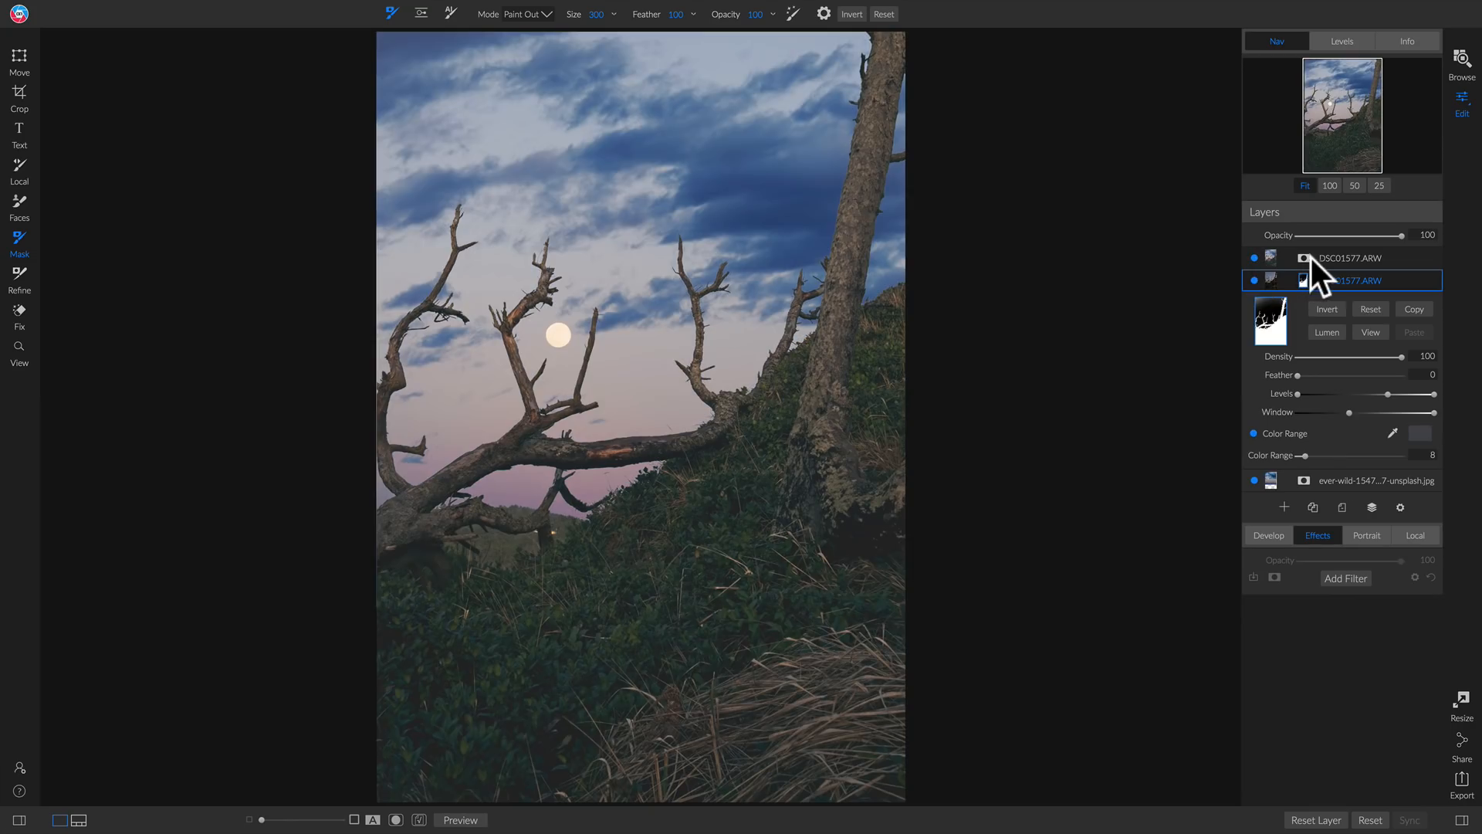
pyautogui.rightClick(1320, 257)
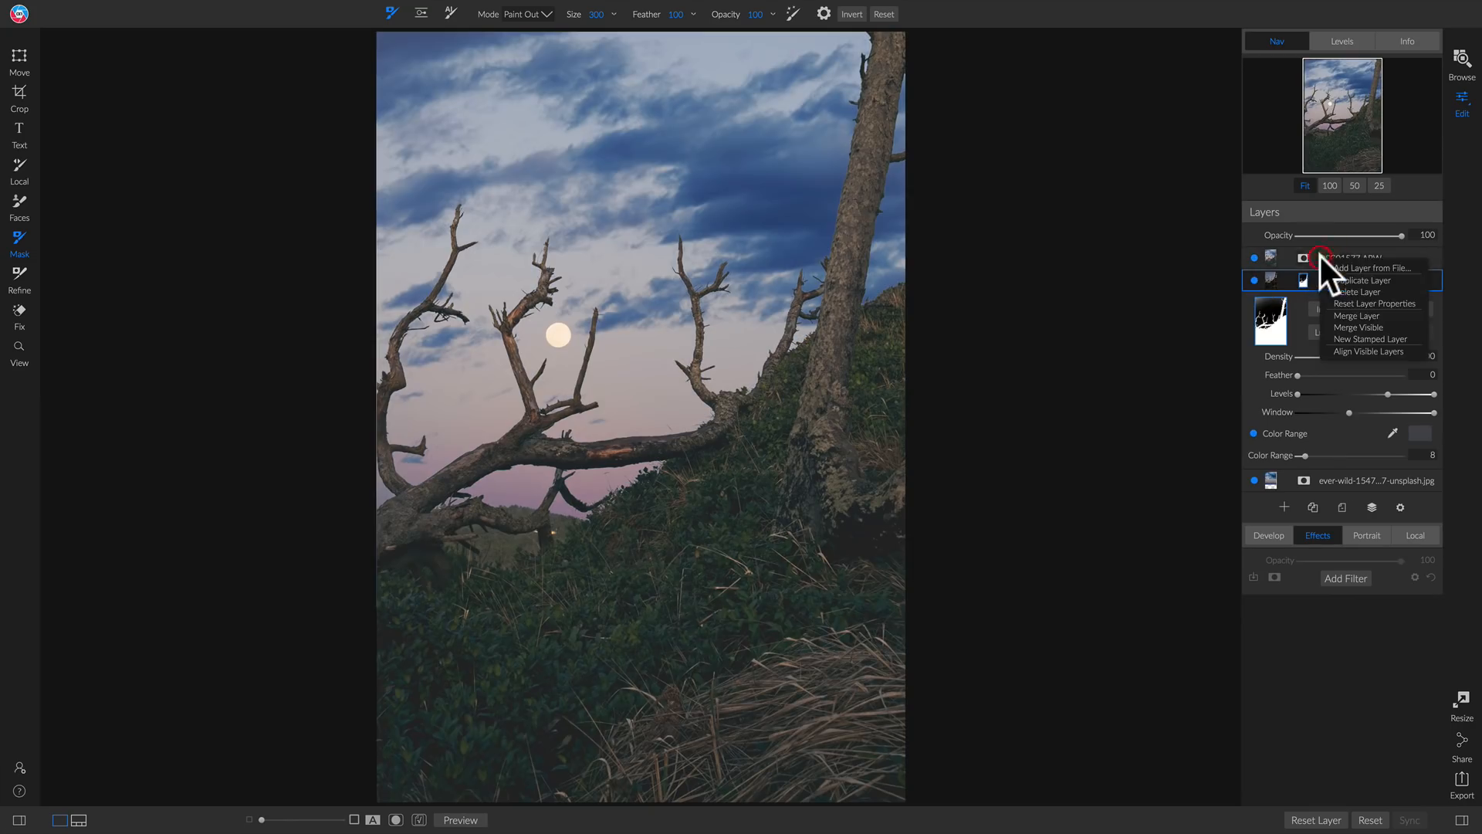
pyautogui.click(1352, 293)
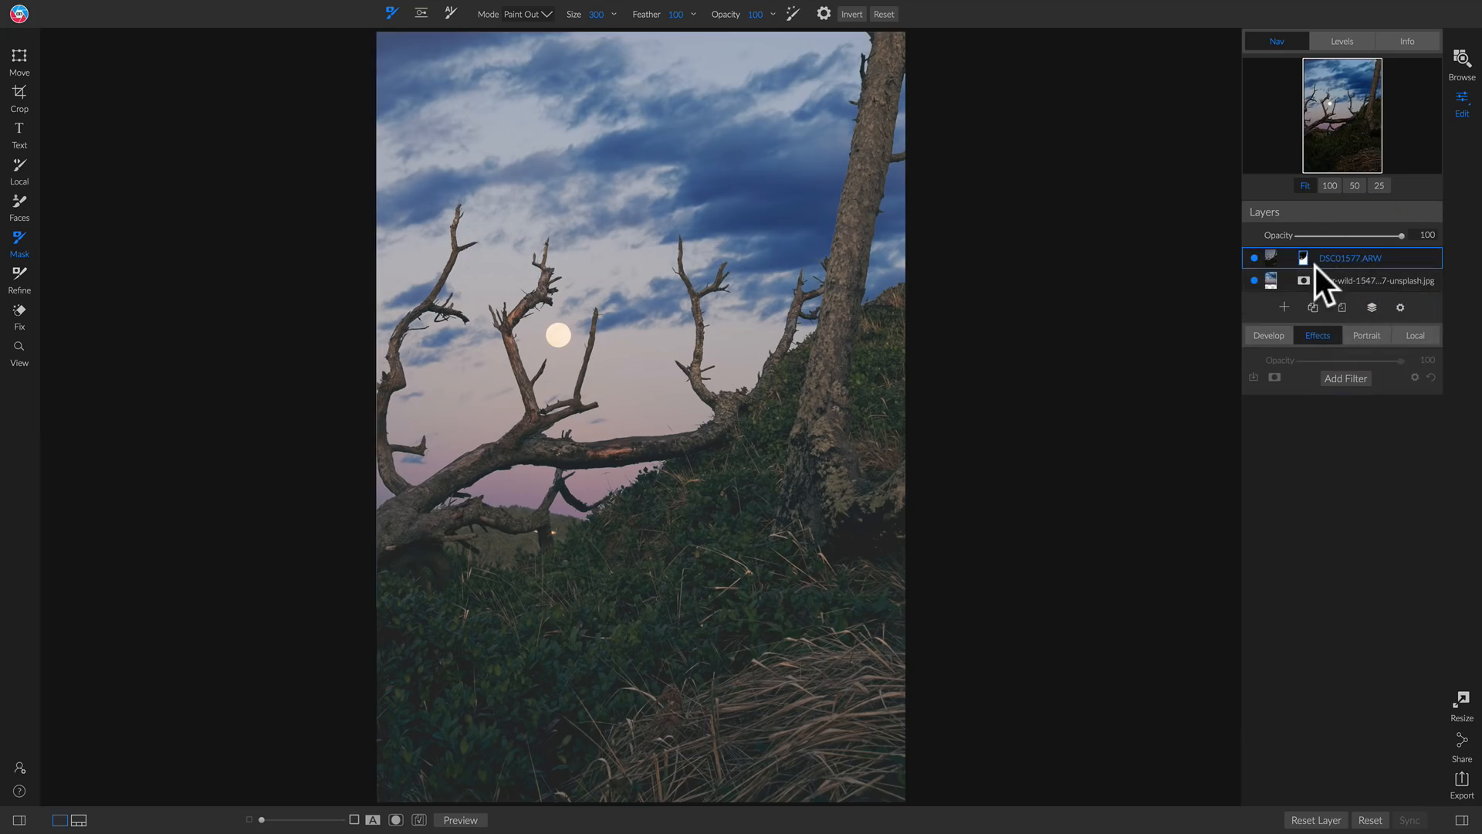
# Open the mask options of the masked DSC01577.ARW layer and turn on its mask view.
pyautogui.click(1307, 261)
pyautogui.click(1304, 258)
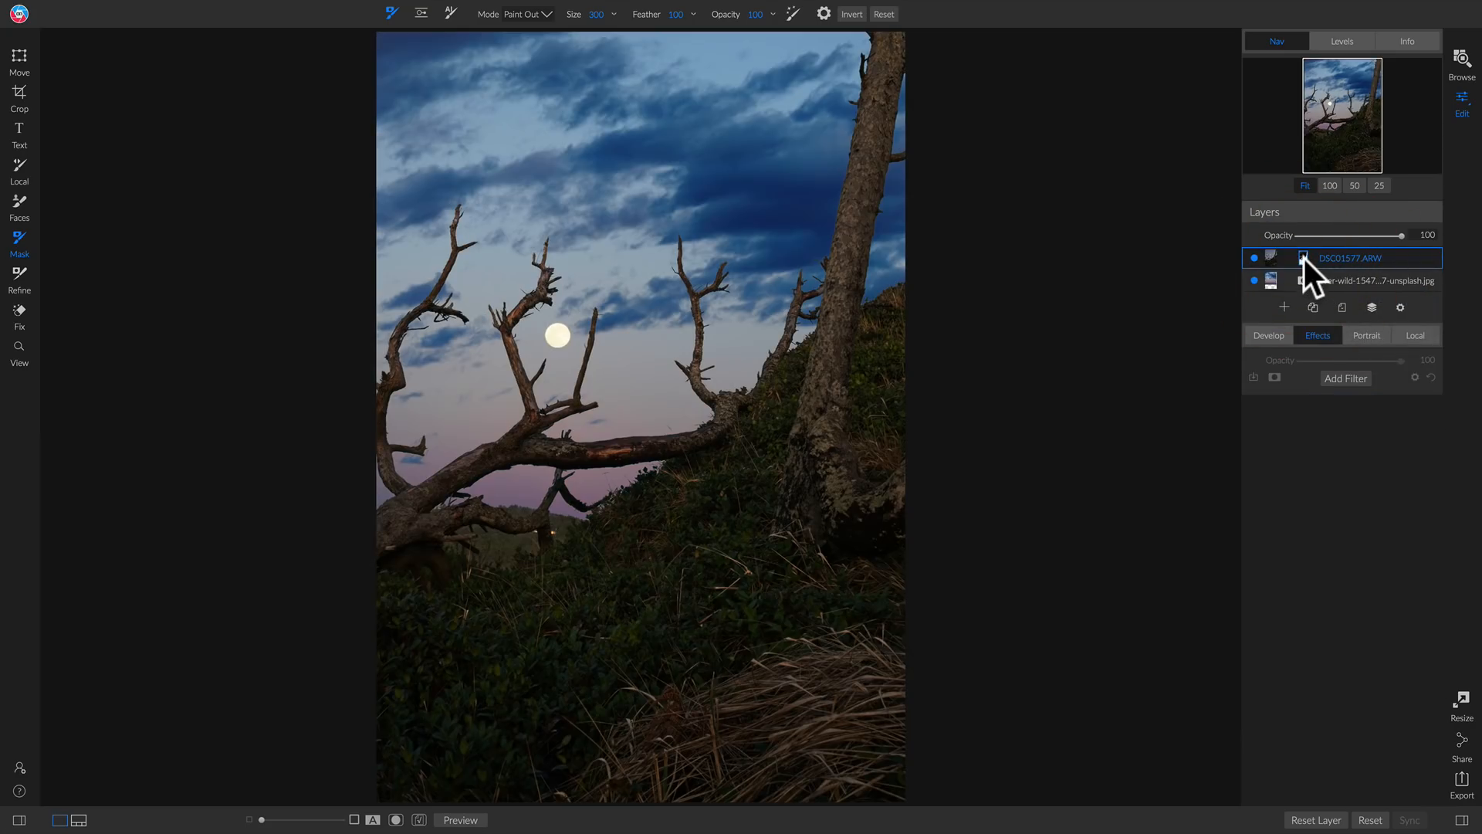
pyautogui.click(1304, 258)
pyautogui.click(1373, 310)
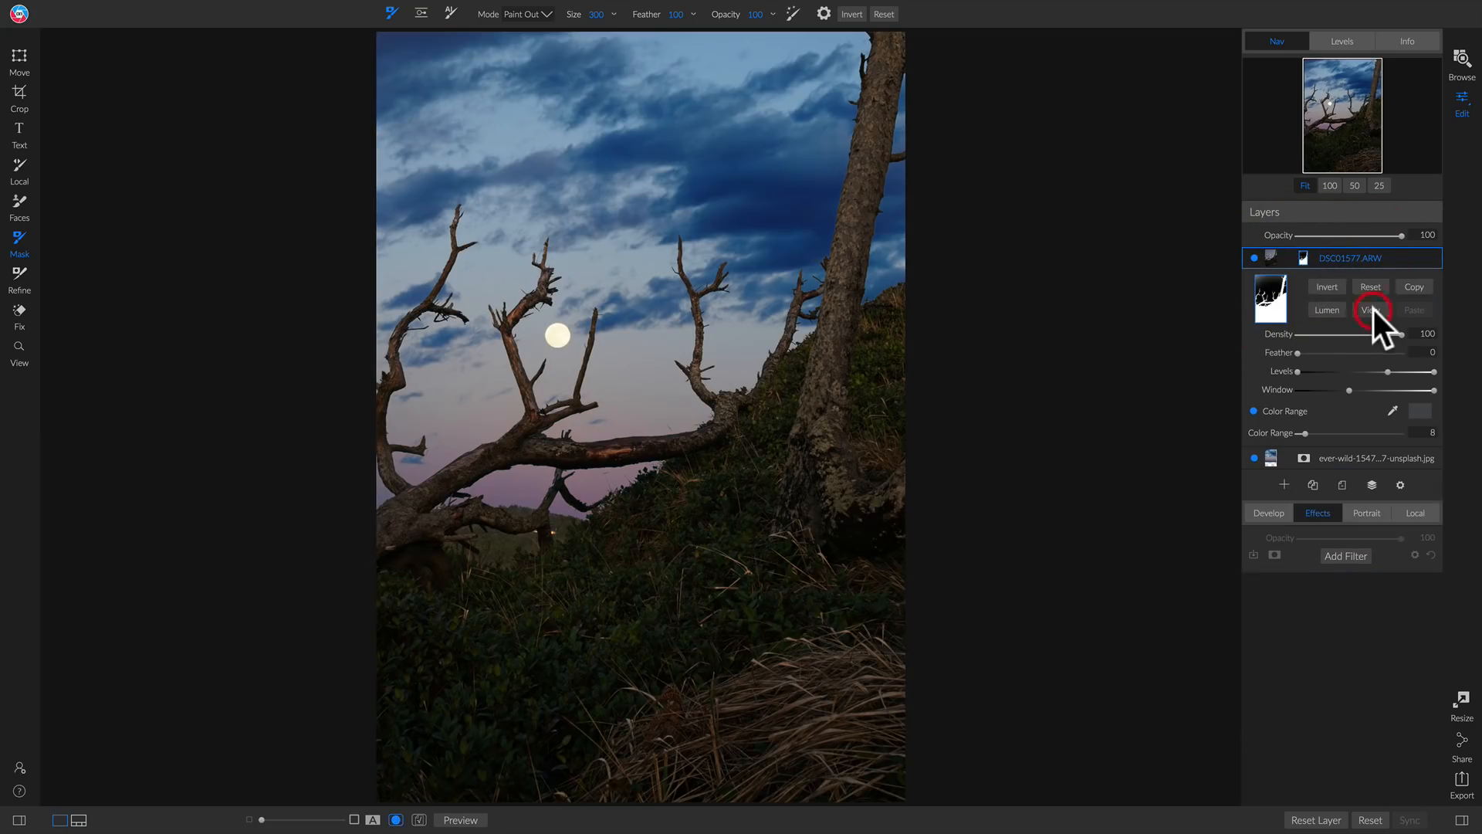